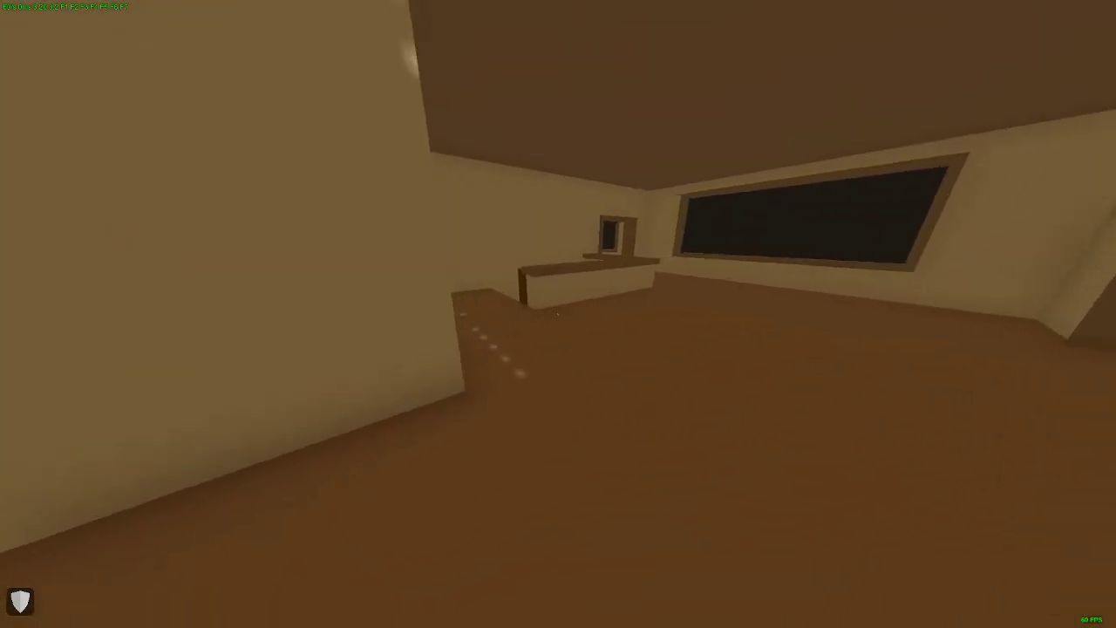
Walk through the empty house interior and examine its rooms, windows, doorways and counter in first- and third-person view.
key(w)
key(w)
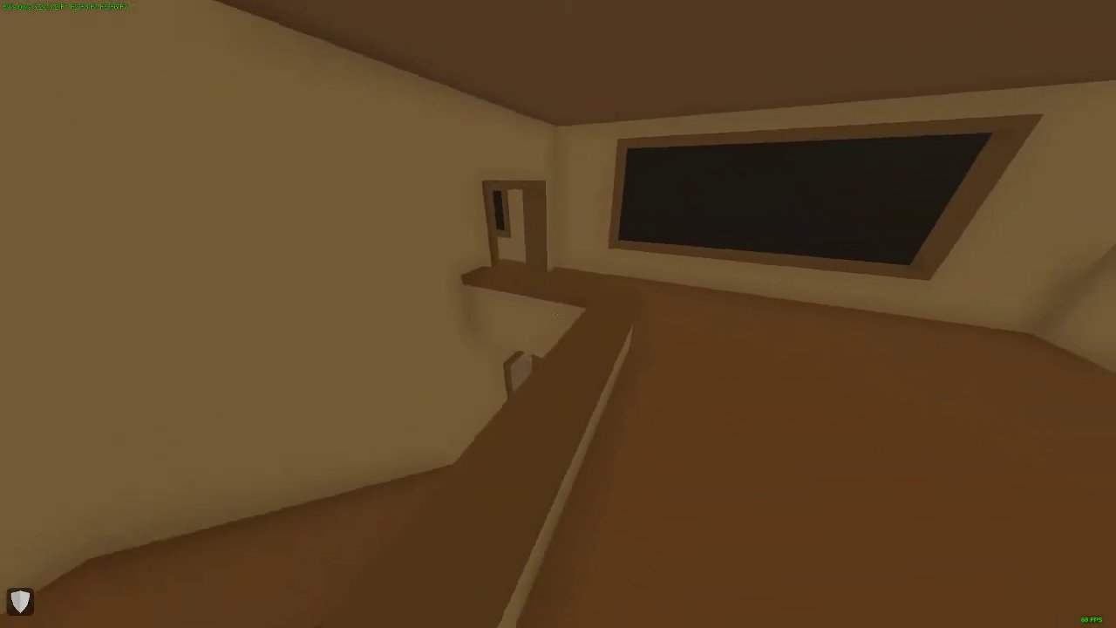
key(w)
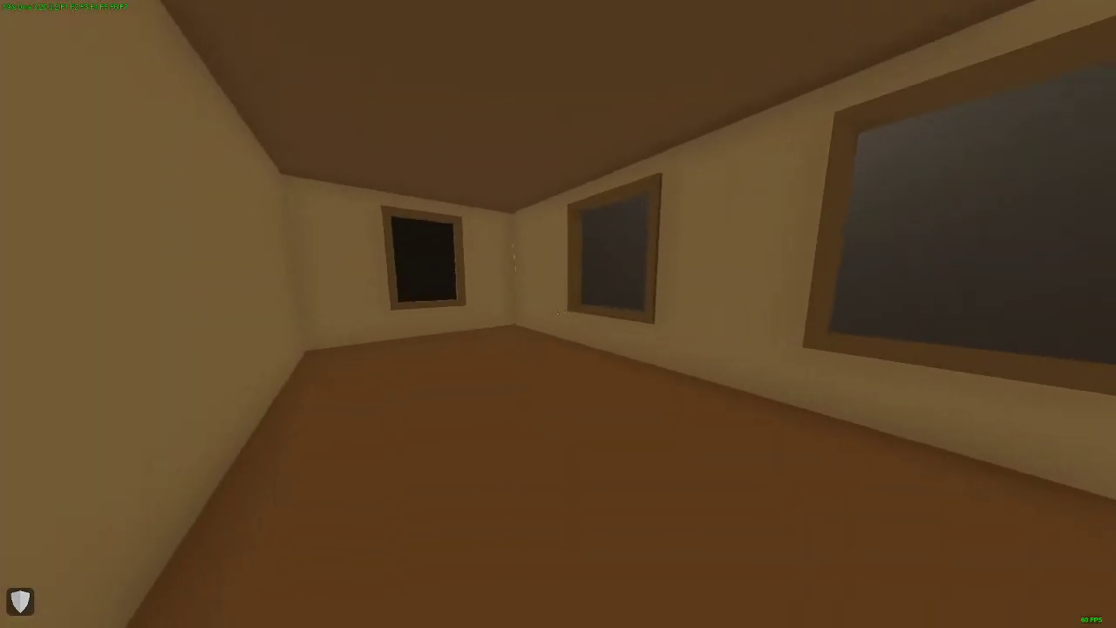
key(w)
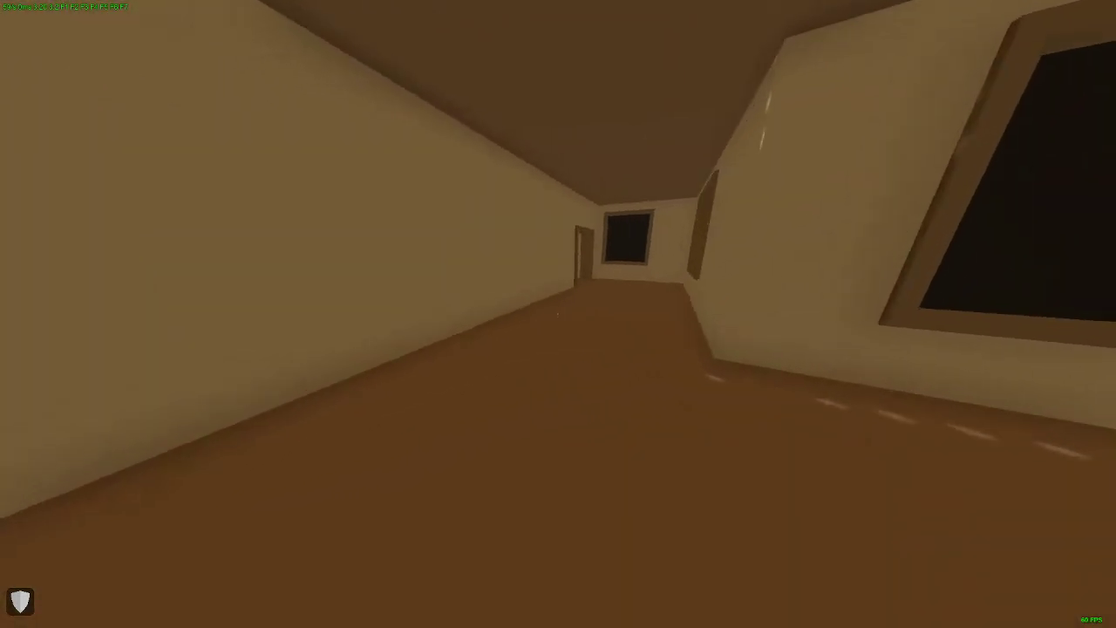
key(w)
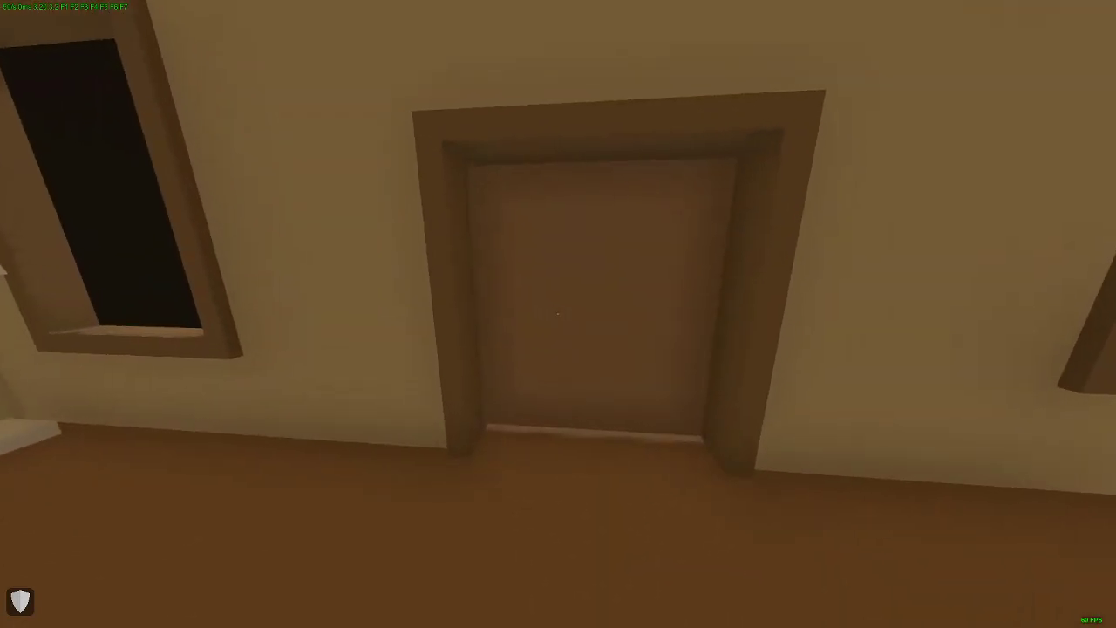
key(h)
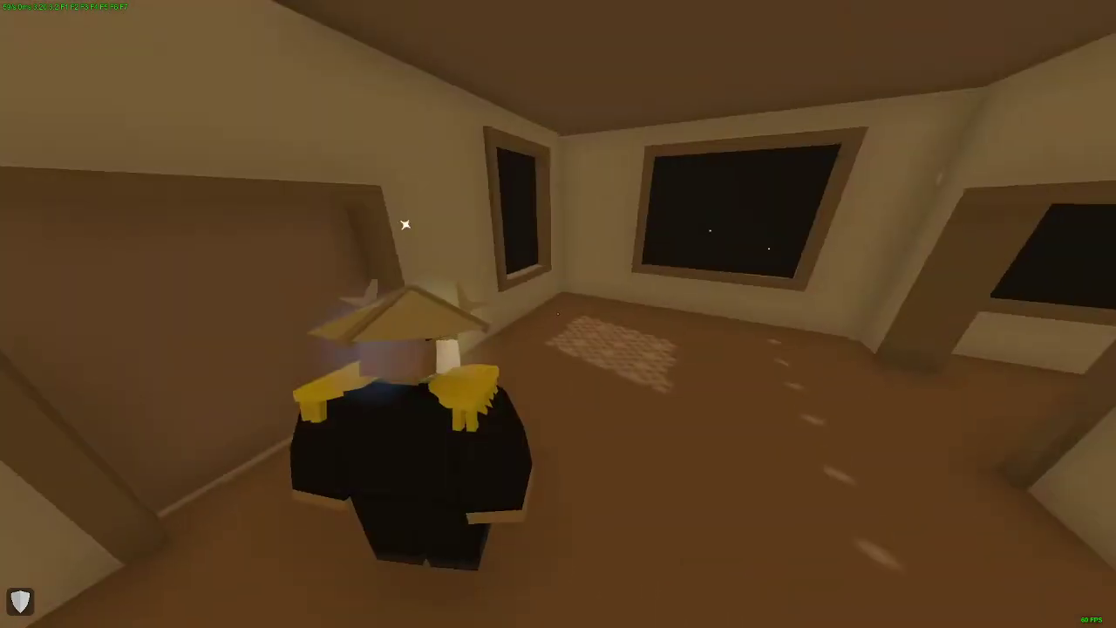
key(h)
key(w)
key(w)
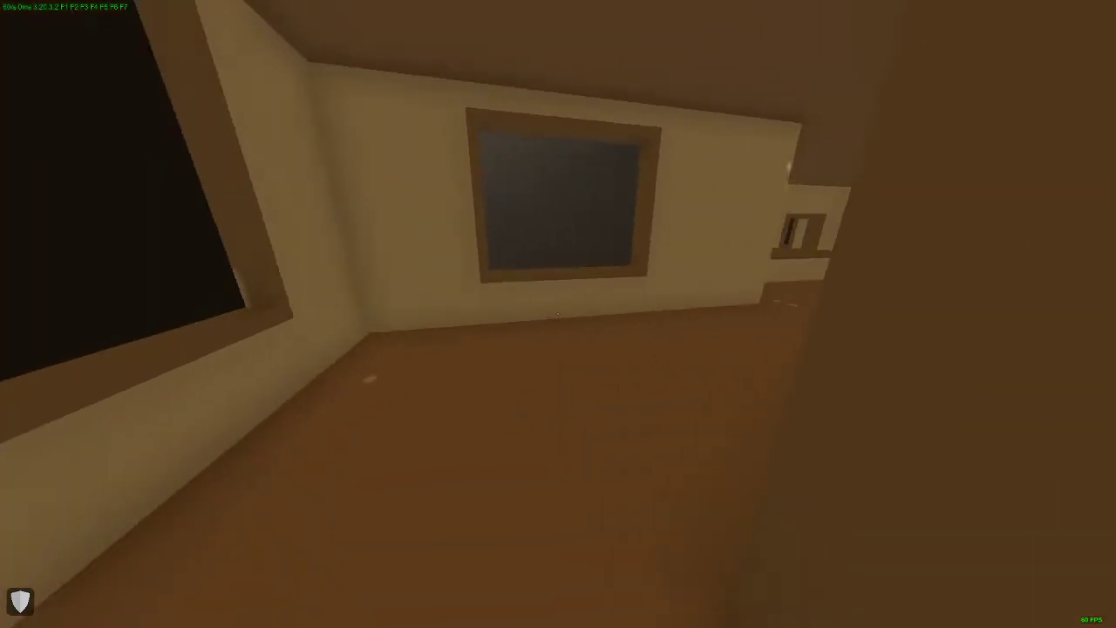
key(w)
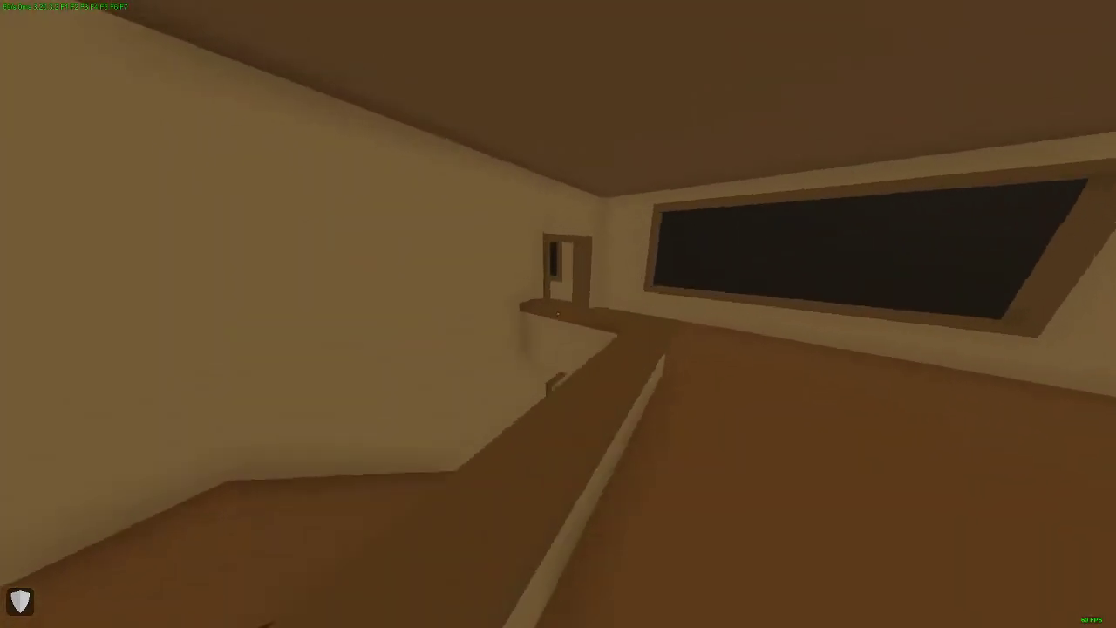
key(w)
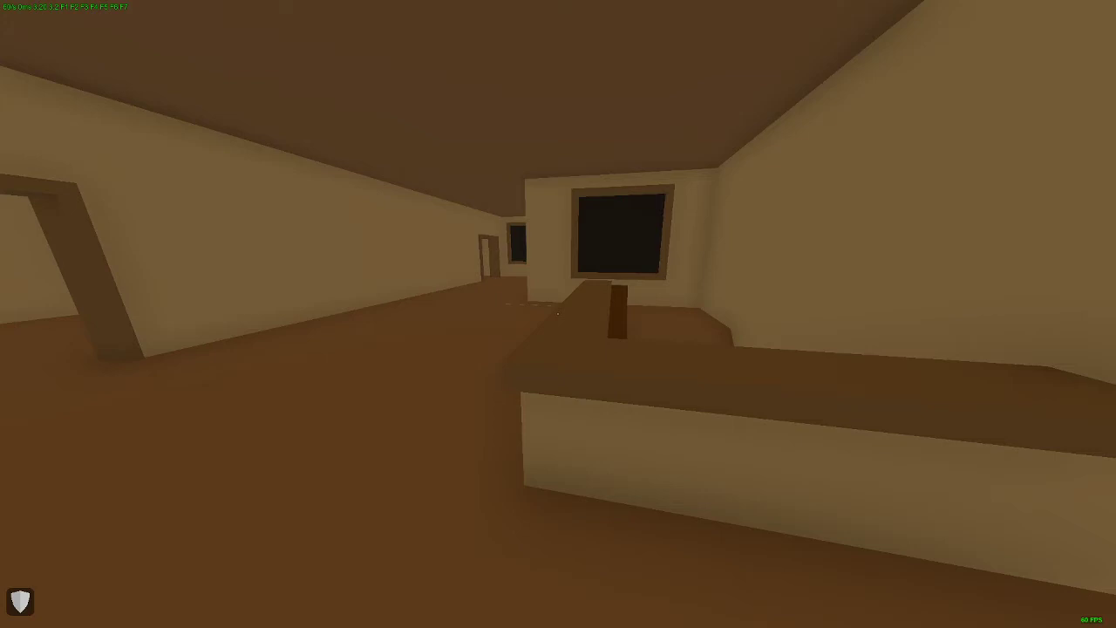
key(w)
key(h)
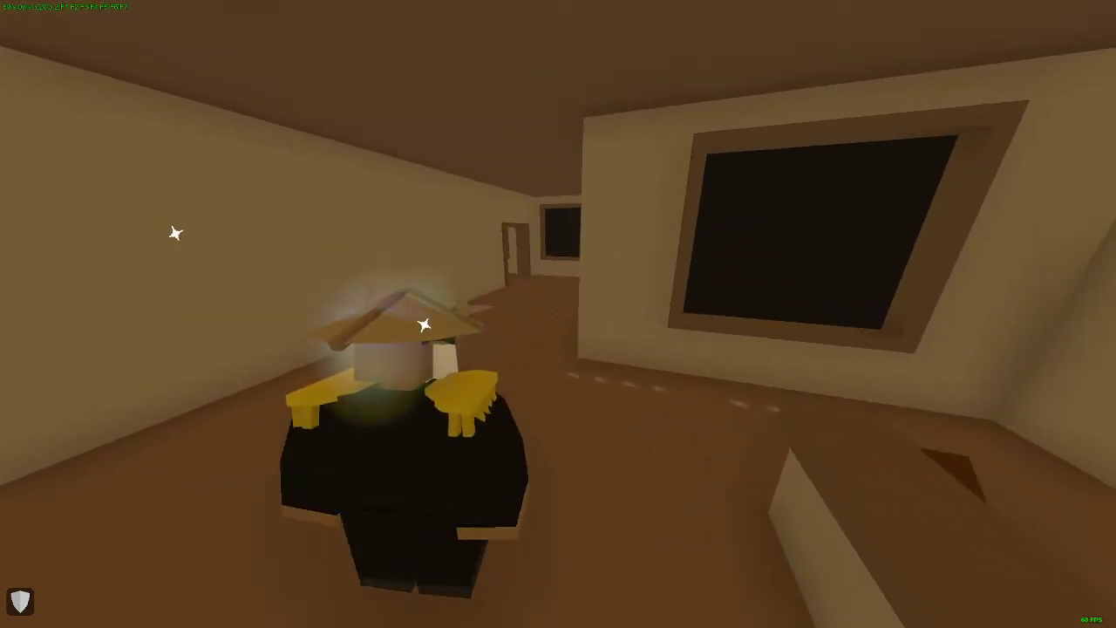
Kill the character with the suicide option and respawn in the house.
key(Escape)
click(531, 392)
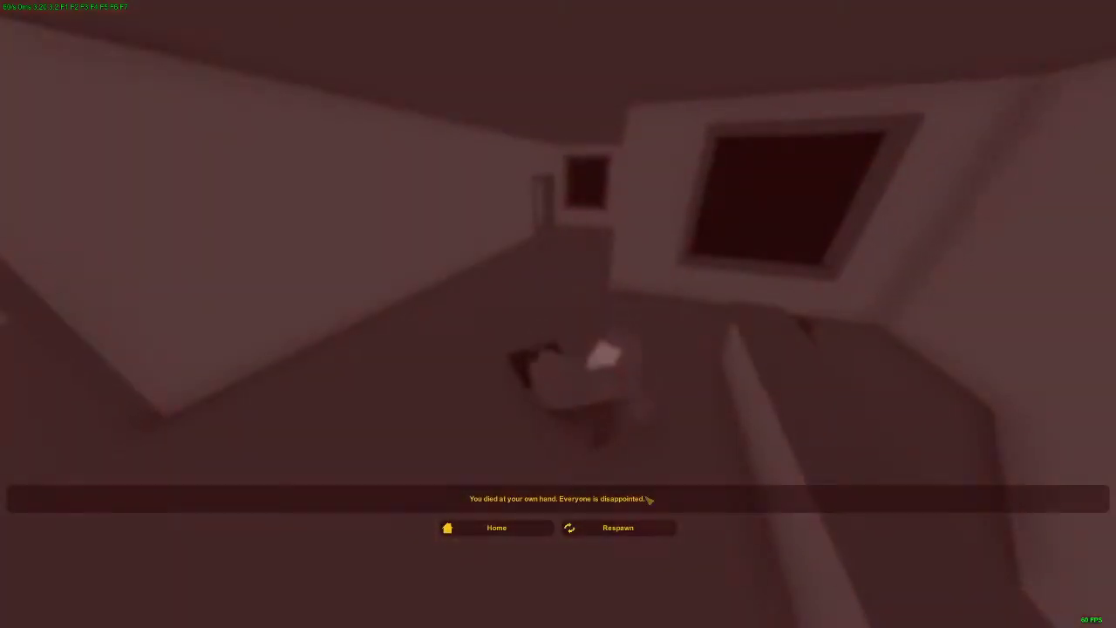
click(533, 528)
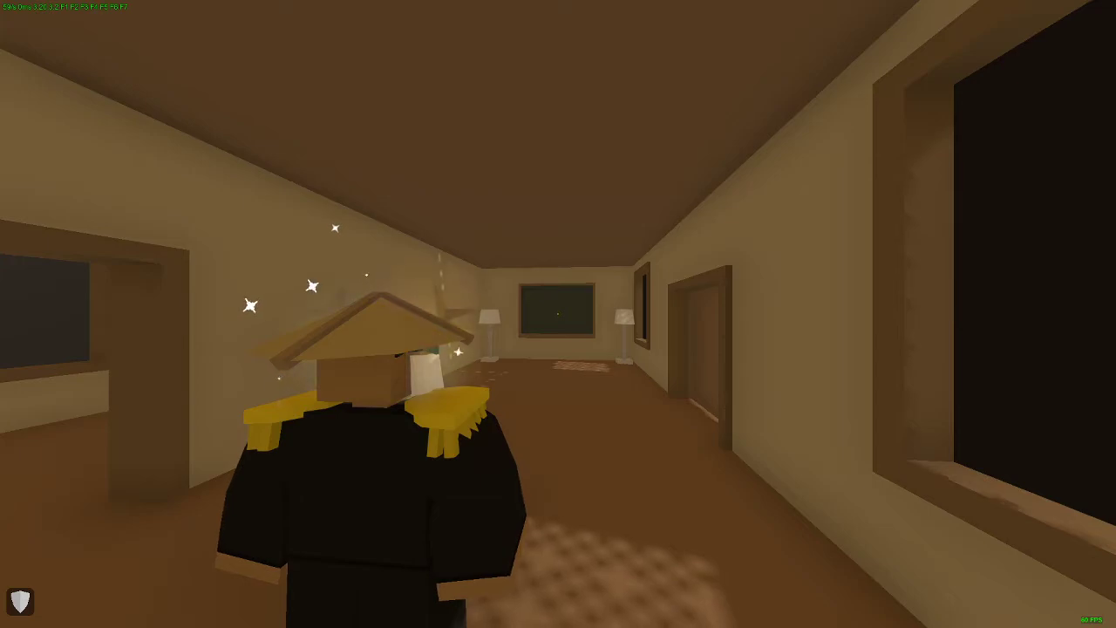
Check the character's inventory and equipped clothing and close the overview.
key(g)
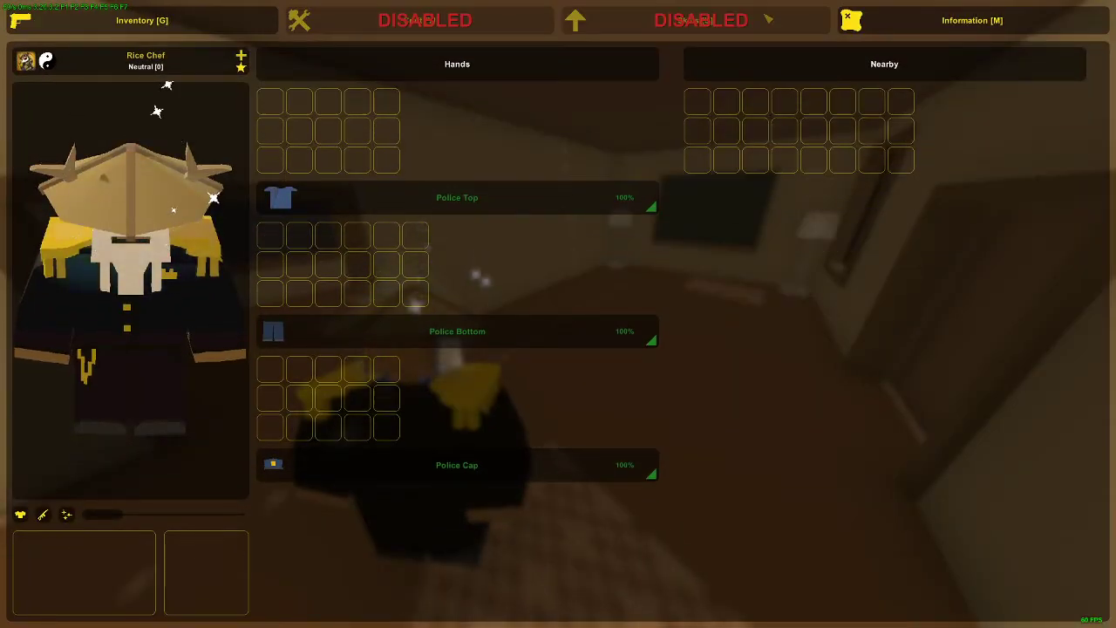
click(956, 29)
key(Escape)
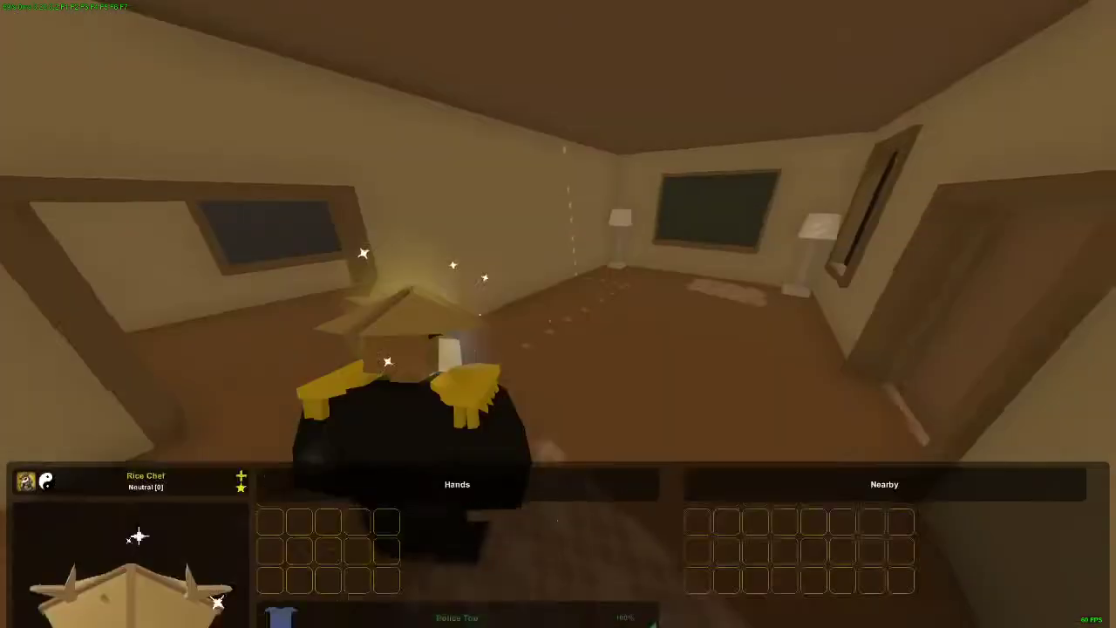
Kill the character a second time and respawn to test the spawn location.
key(Escape)
click(526, 384)
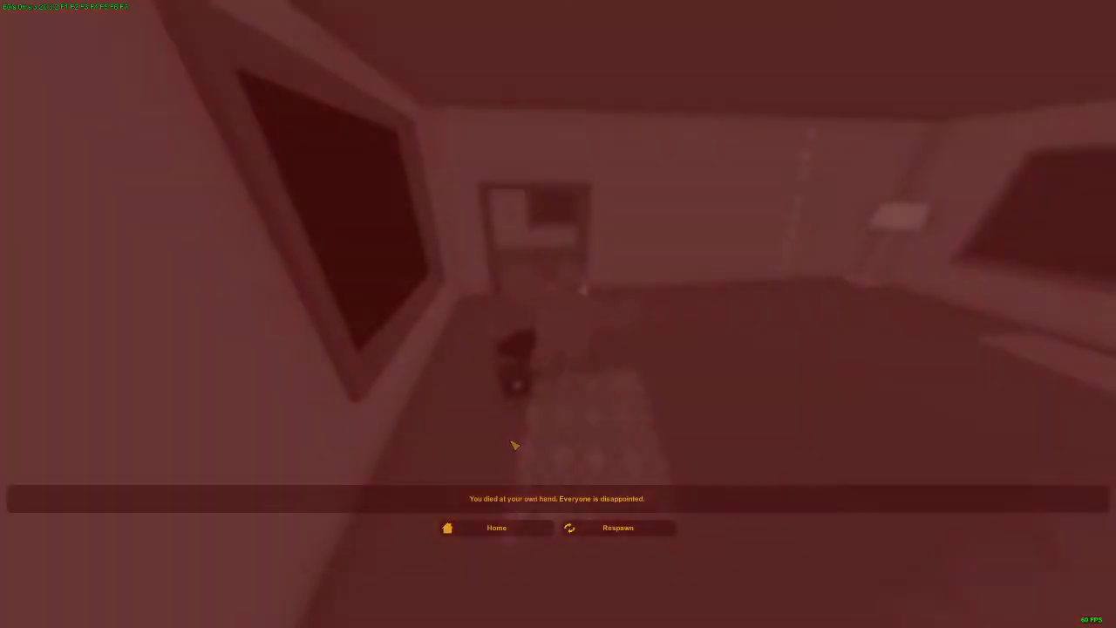
click(611, 526)
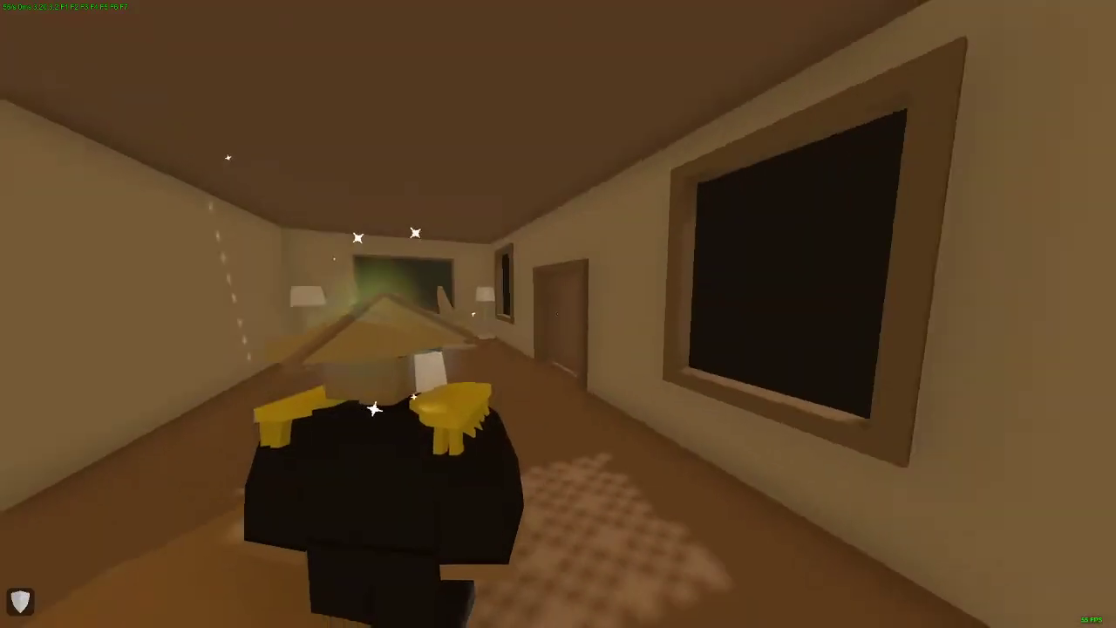
Switch to the free spectator camera and fly around to view the terrain and the house from outside.
key(shift+F1)
key(s)
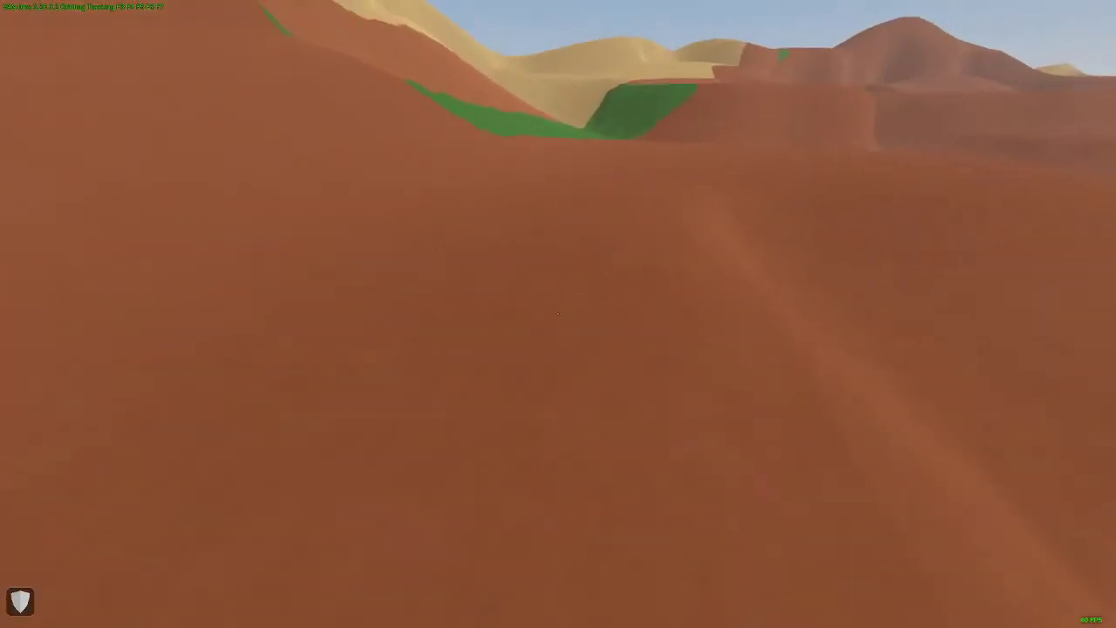
key(w)
key(a)
key(w)
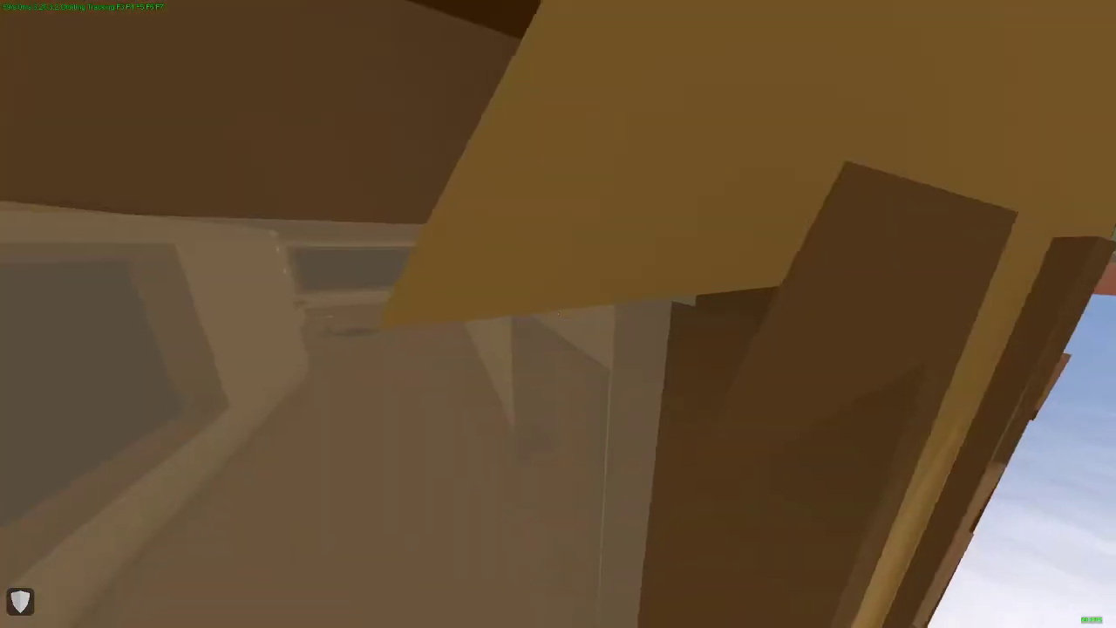
Exit the singleplayer session on the U6S E map.
key(Escape)
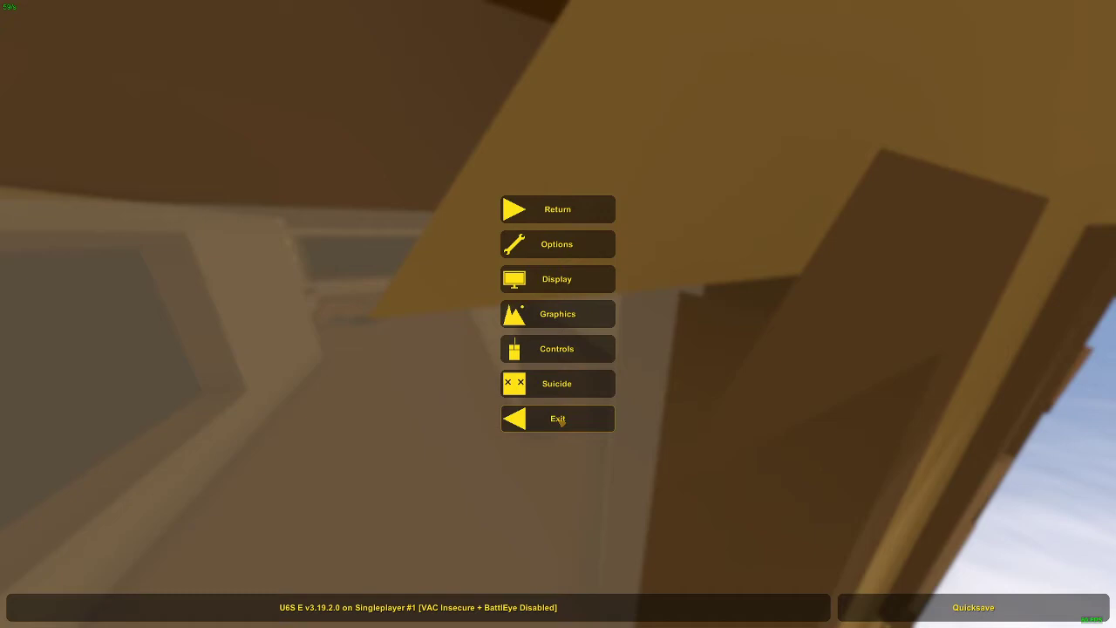
click(558, 418)
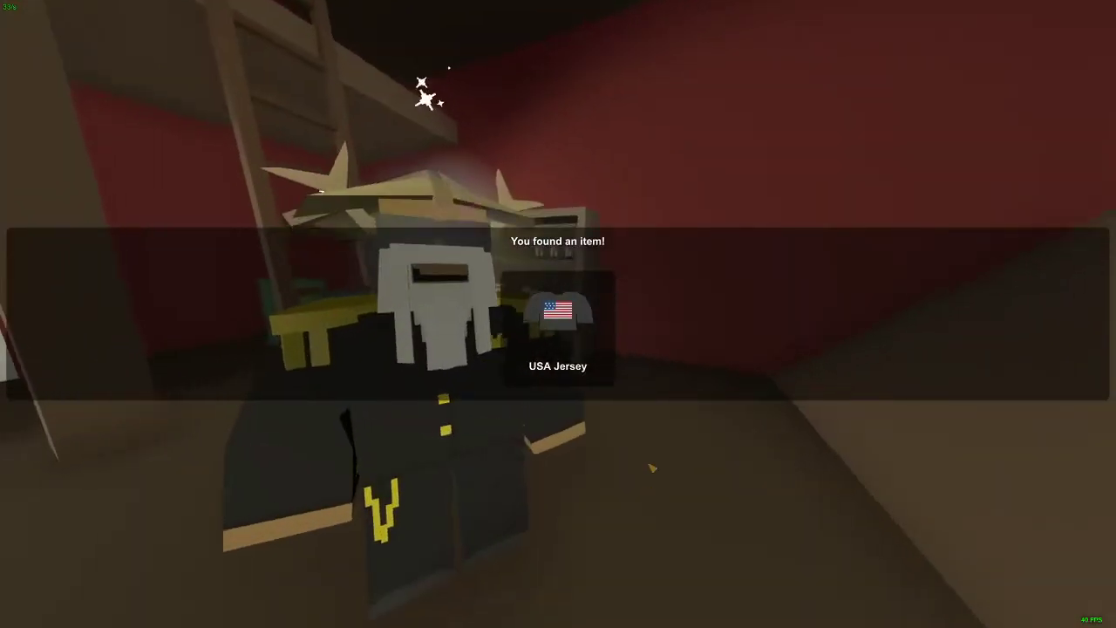
Dismiss the found-item notice, salvage the USA Jersey by confirming with "SALVAGE", and return to the main menu.
key(Escape)
click(927, 578)
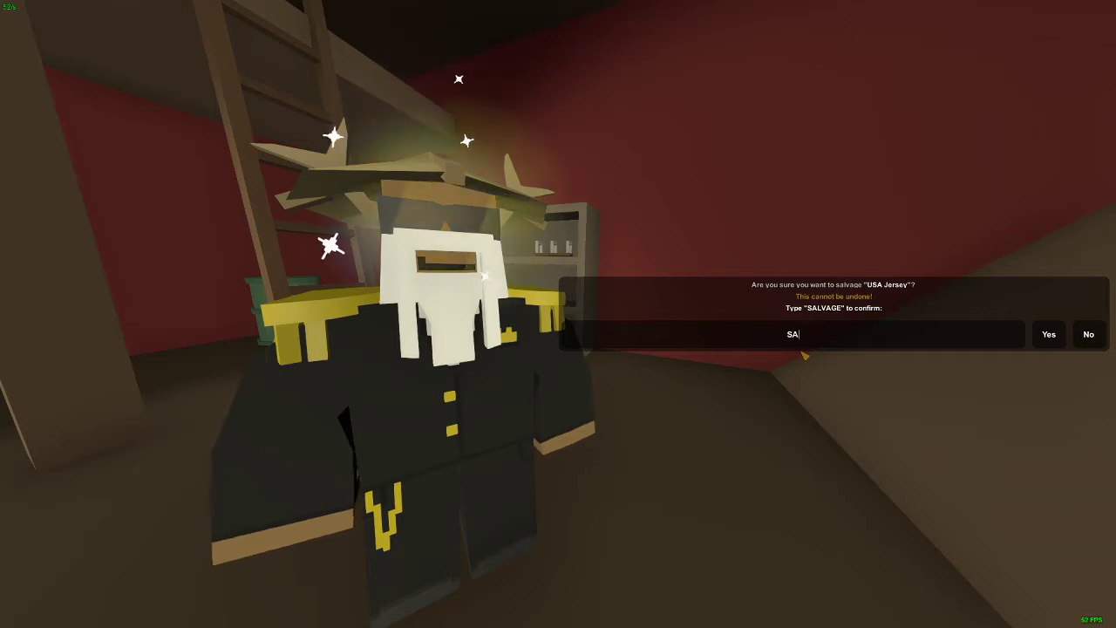
click(1048, 337)
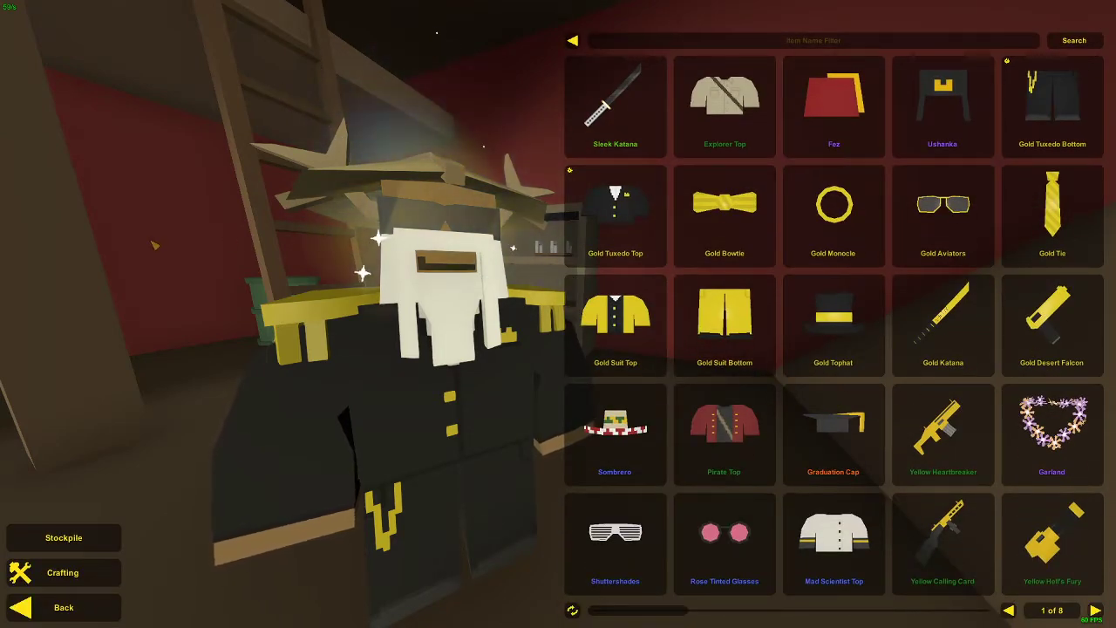
key(Escape)
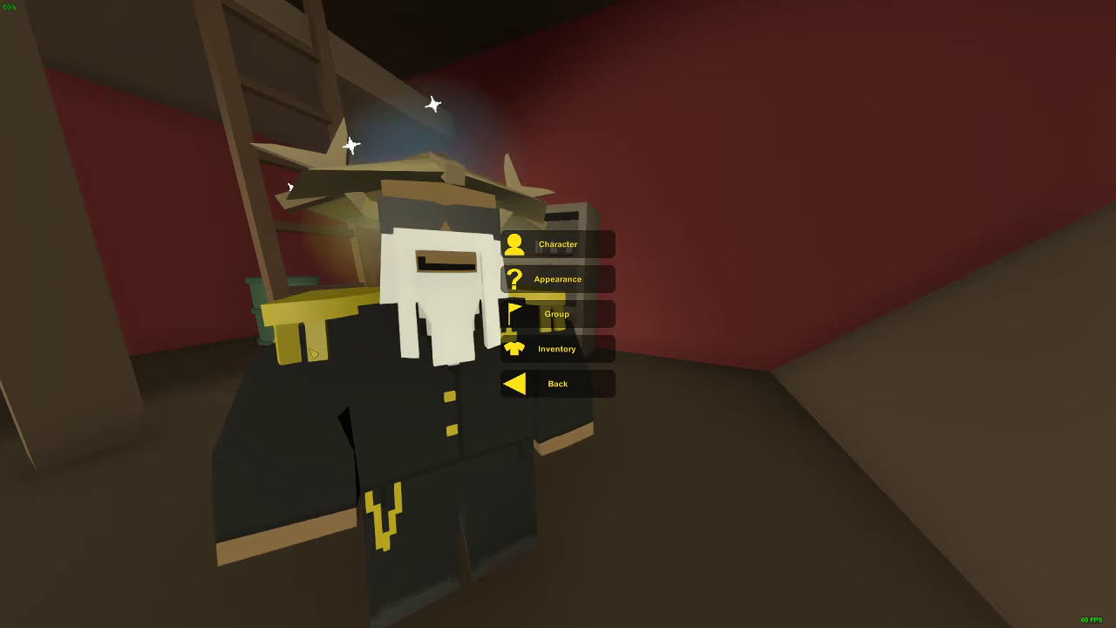
click(561, 378)
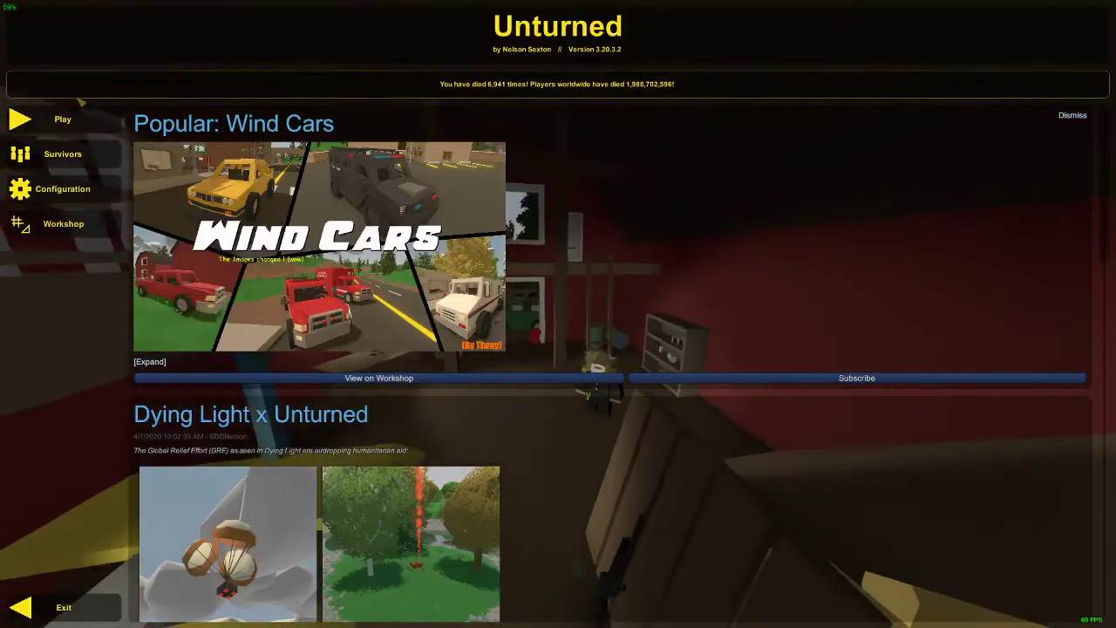
Open the U6S E map in the workshop's level editor and bring up its object placement tools.
click(76, 115)
click(610, 412)
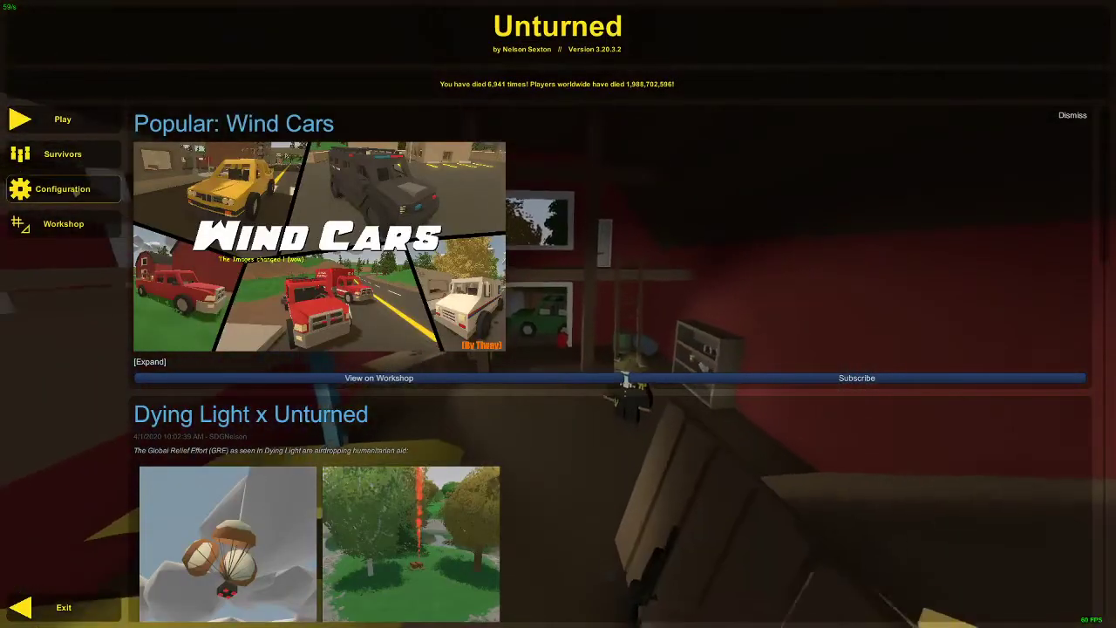
click(91, 221)
click(606, 307)
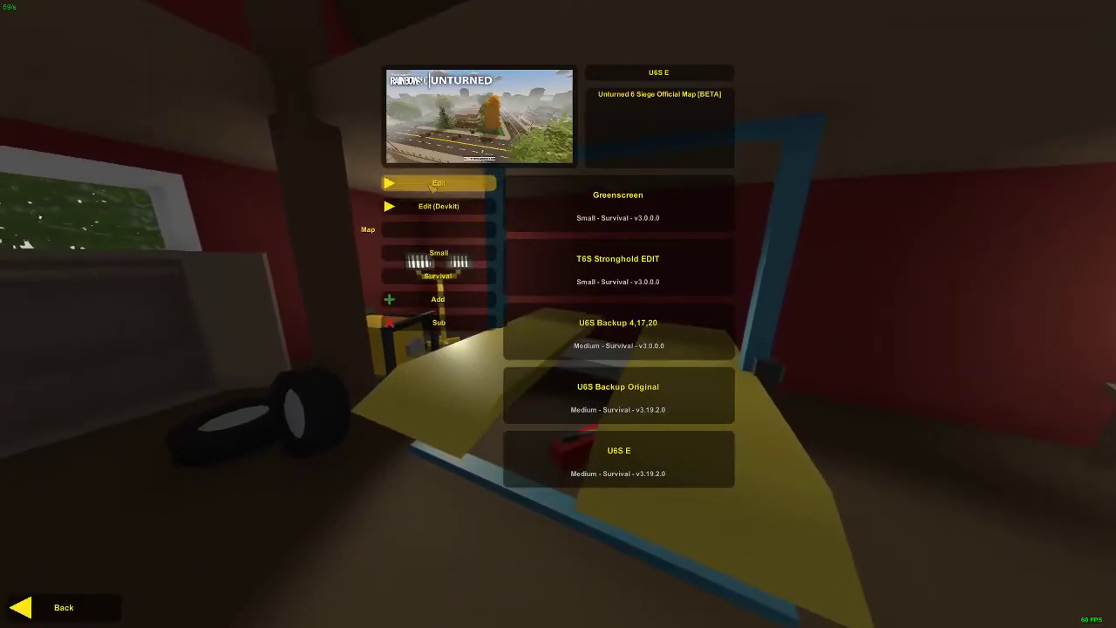
click(433, 184)
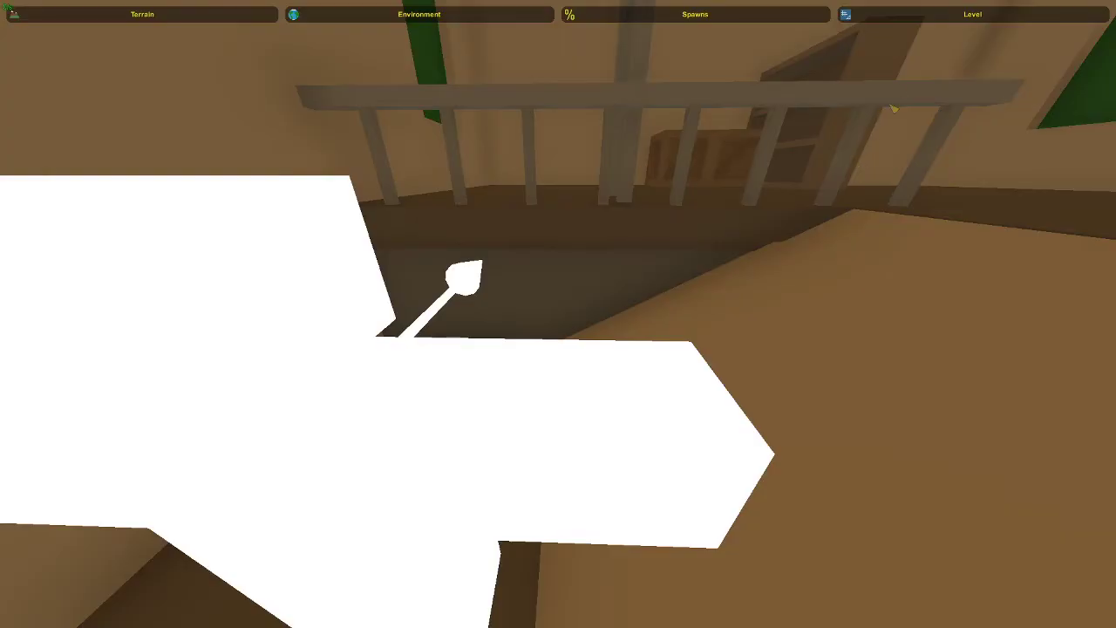
click(245, 41)
Fly across the map to the two-storey house standing in the water and examine its exterior from several sides.
key(s)
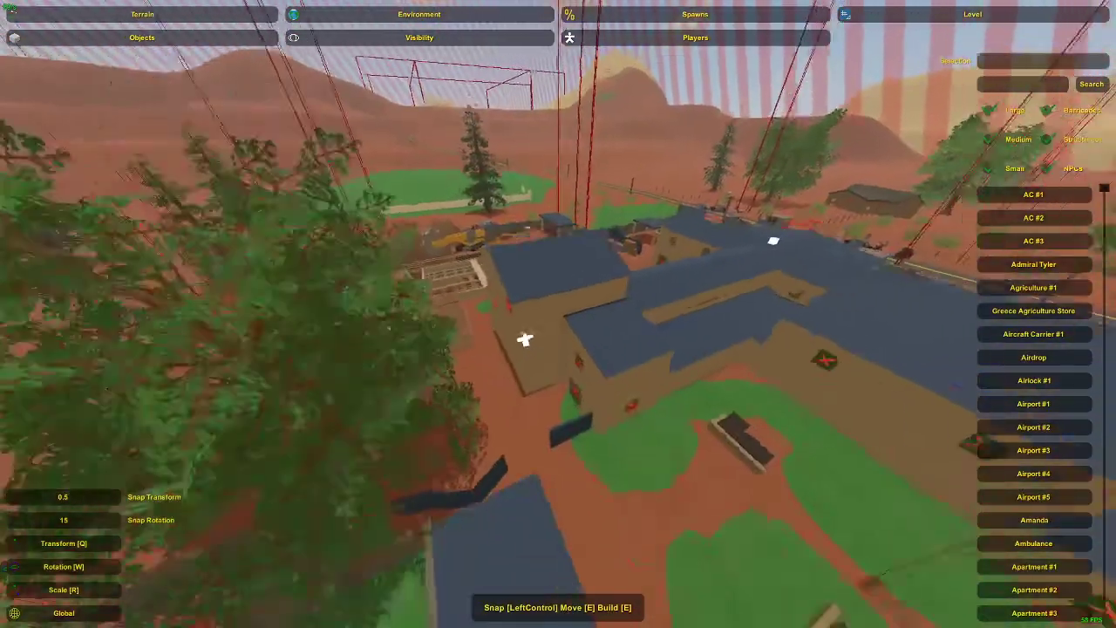
key(w)
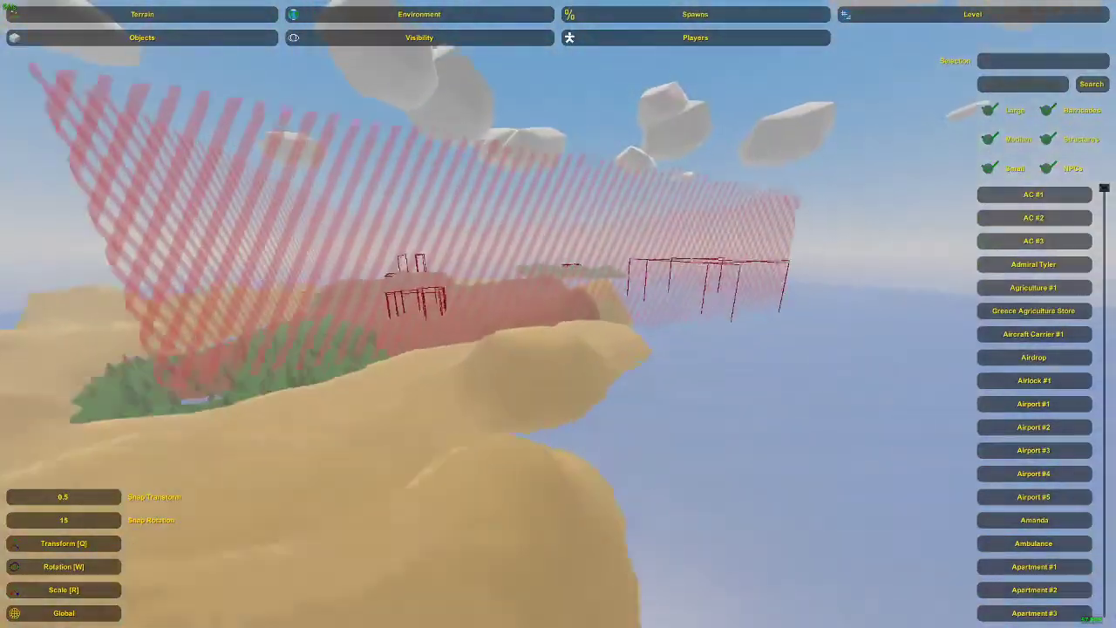
key(w)
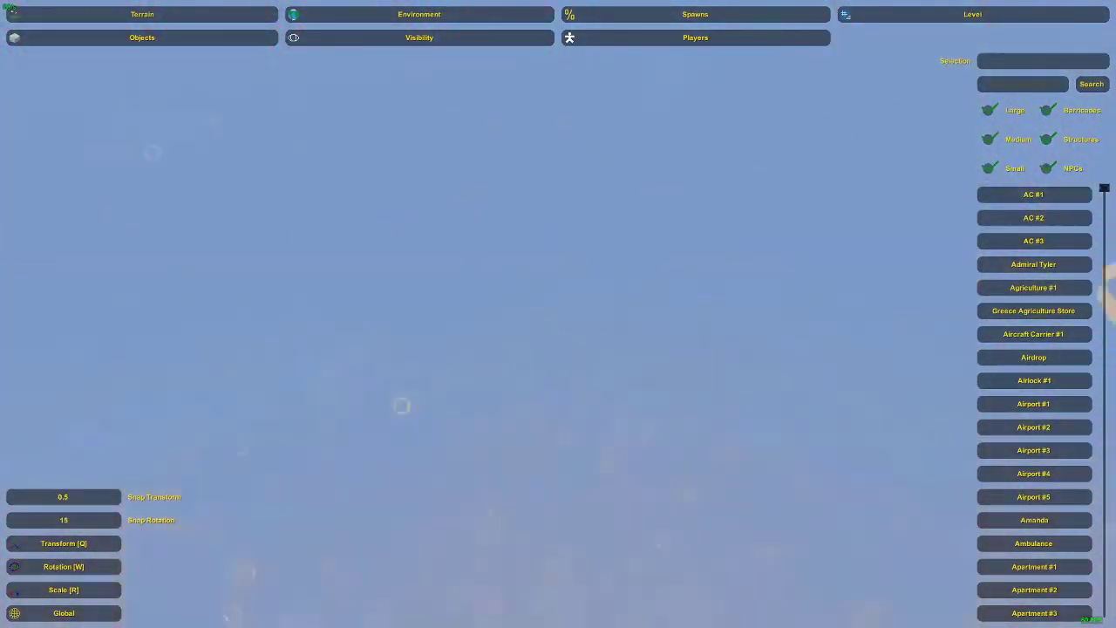
key(w)
key(w)
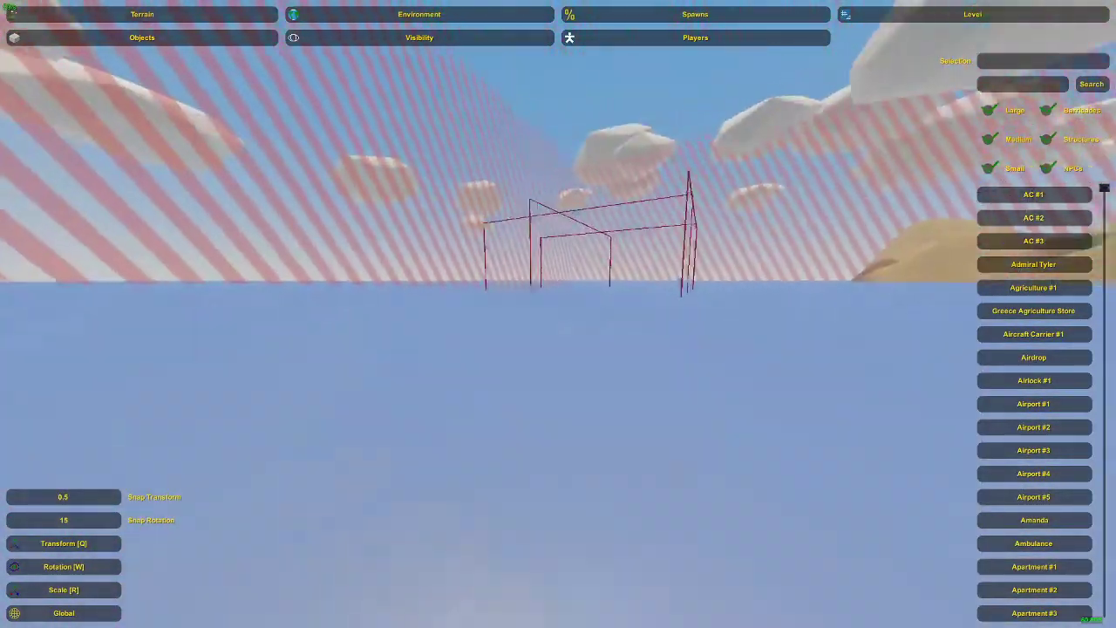
key(w)
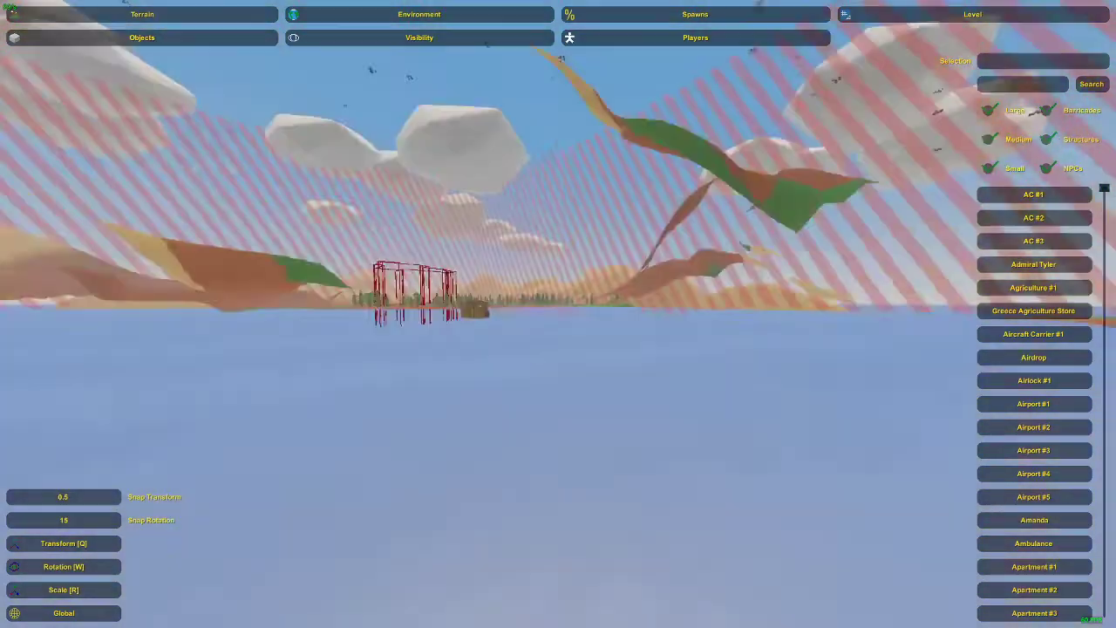
key(w)
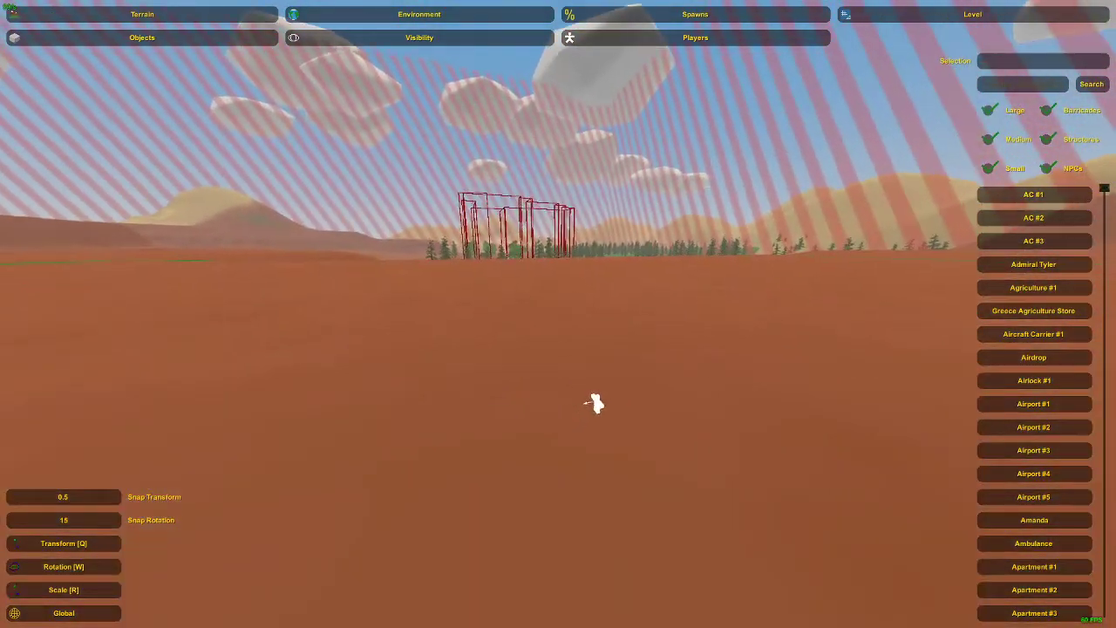
key(s)
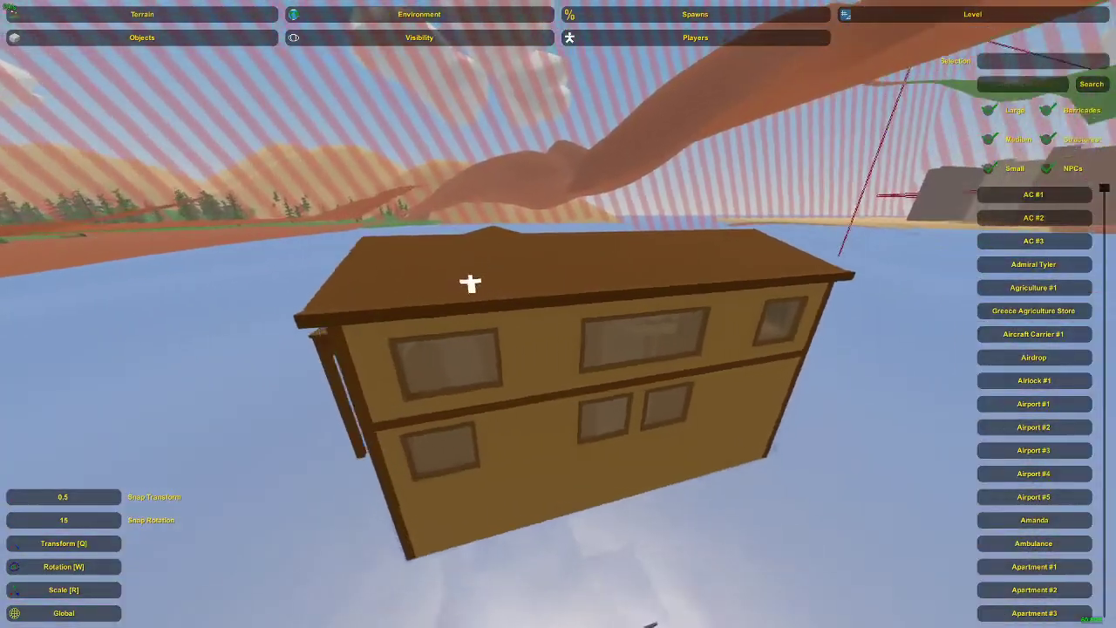
key(a)
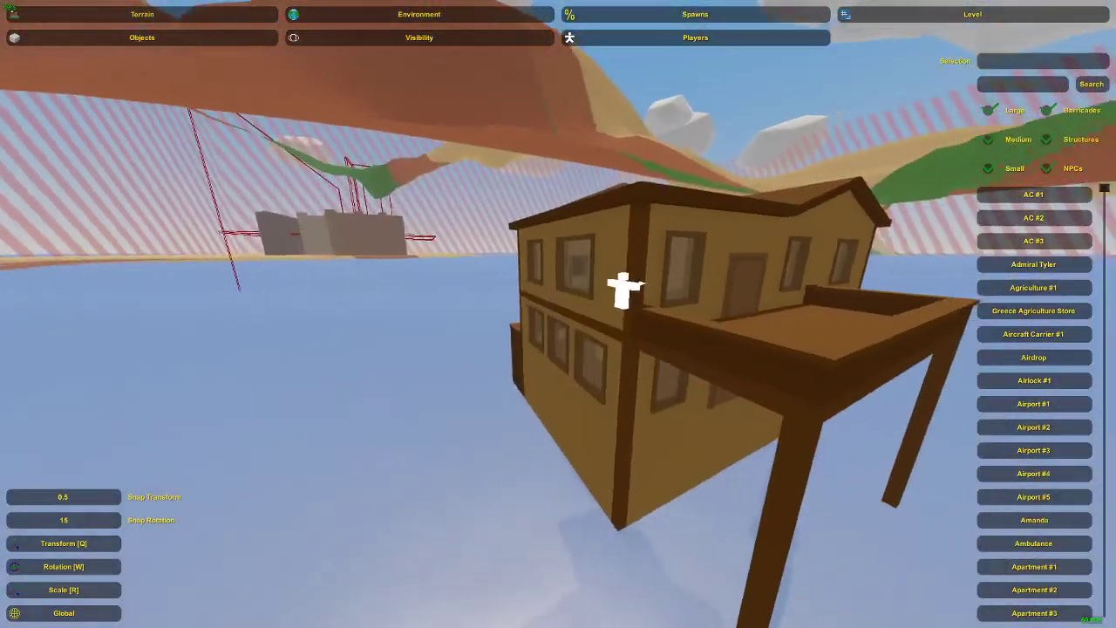
key(w)
key(s)
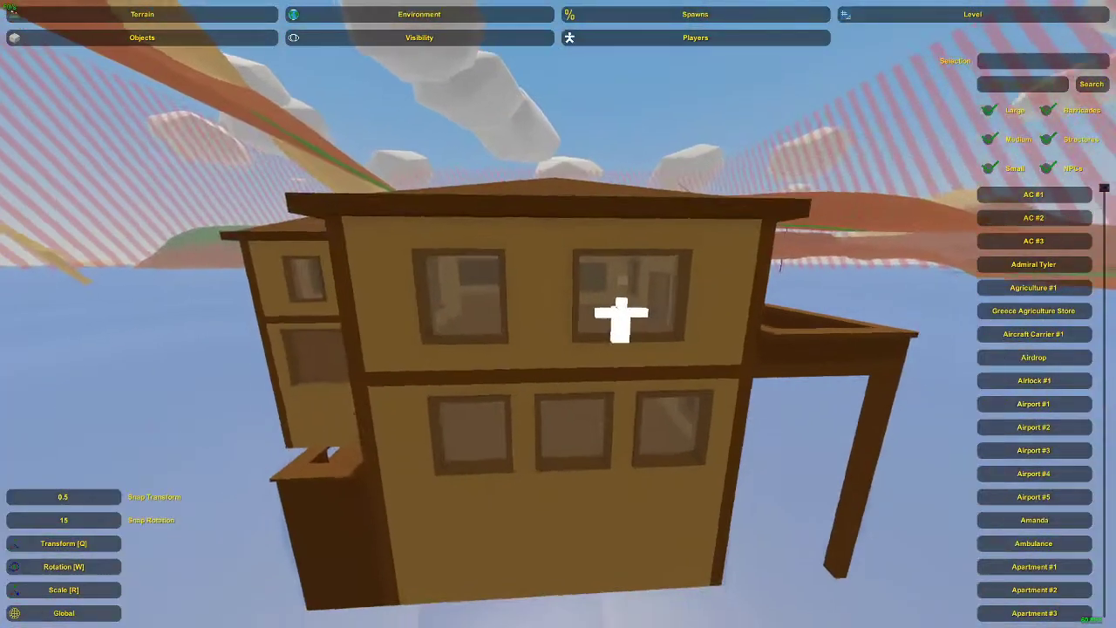
Select the whole two-storey house standing in the water with the object tools and delete it from the map.
key(s)
click(563, 320)
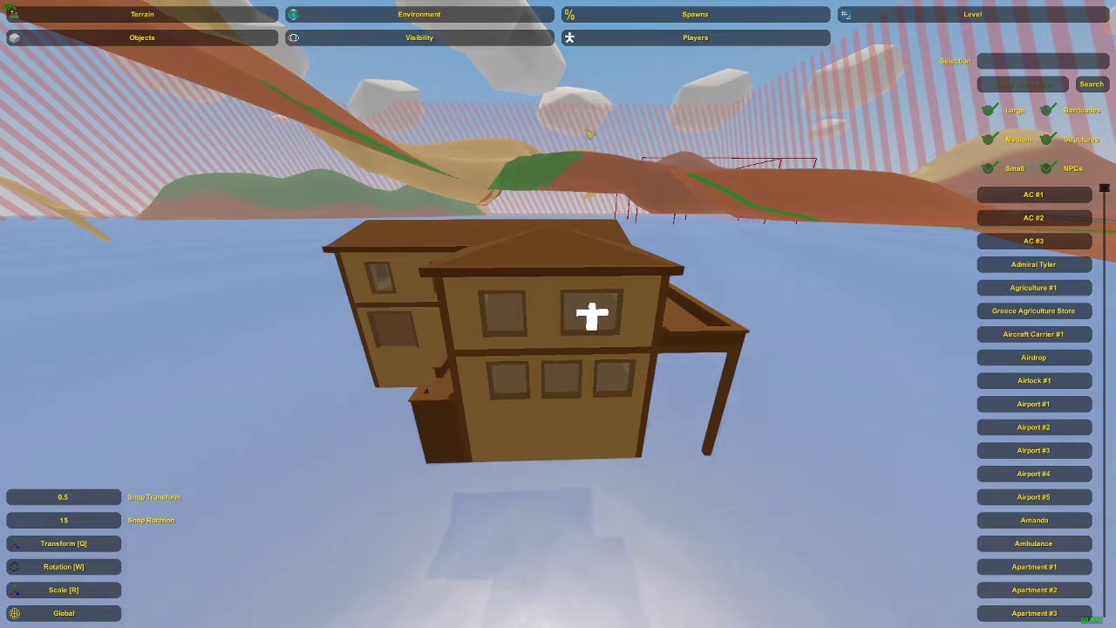
right_drag(586, 130, 581, 290)
key(s)
click(685, 38)
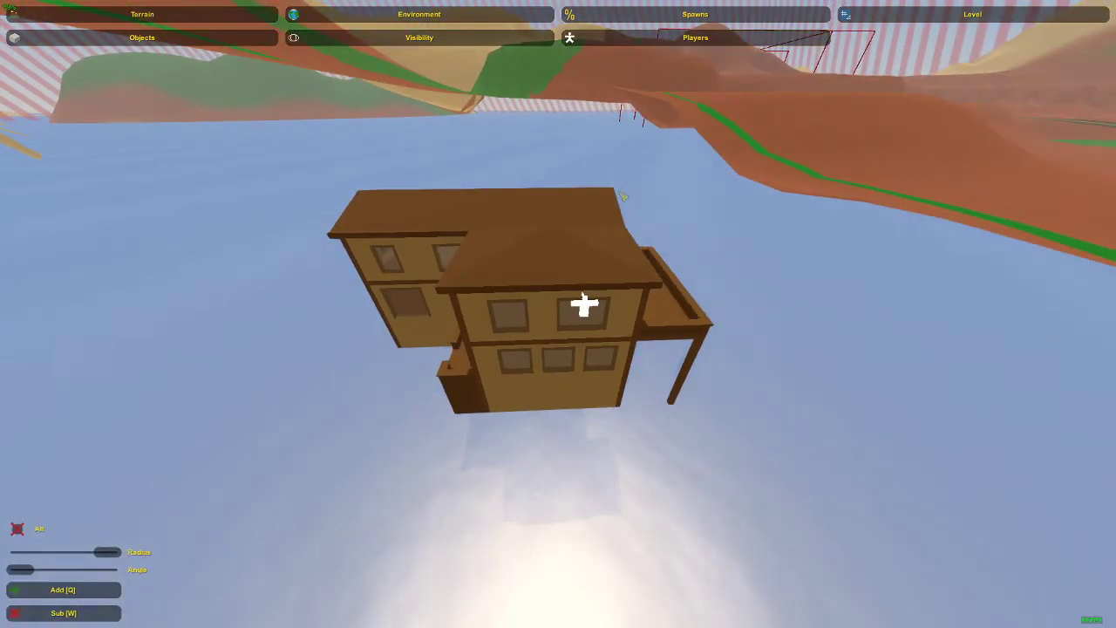
click(200, 41)
drag(314, 192, 738, 476)
key(Delete)
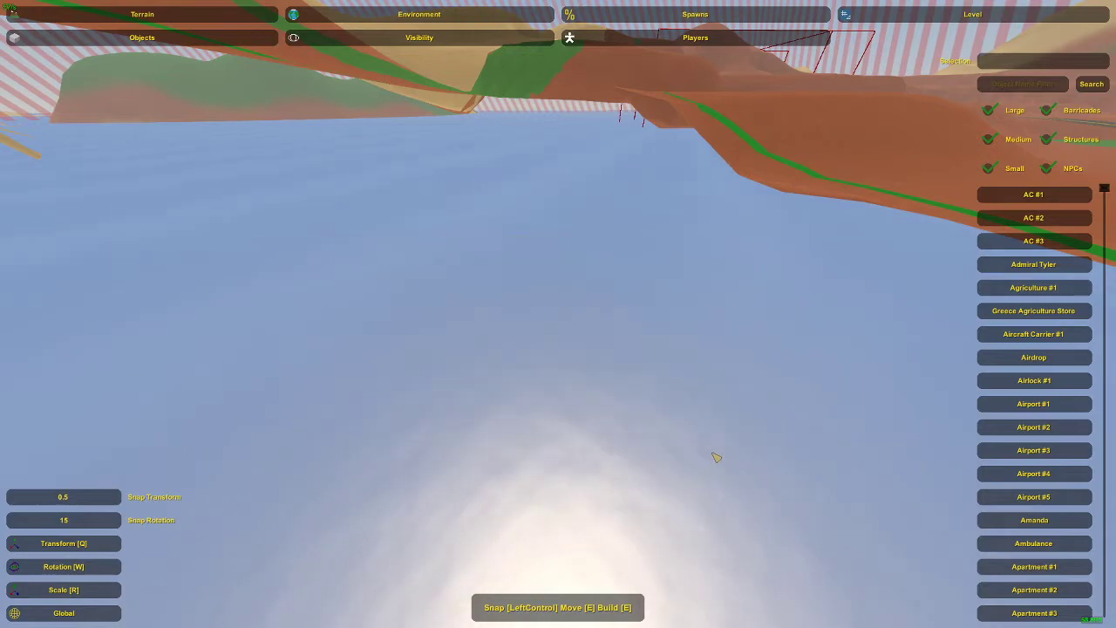
Exit the level editor and return to the main menu.
right_drag(558, 314, 558, 209)
key(Escape)
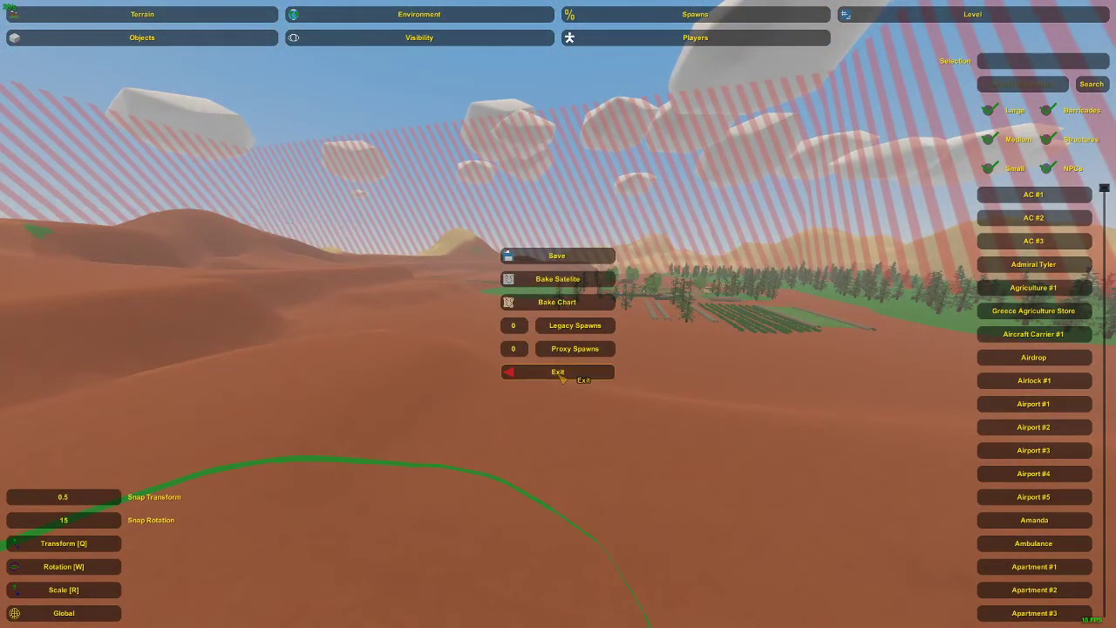
click(558, 372)
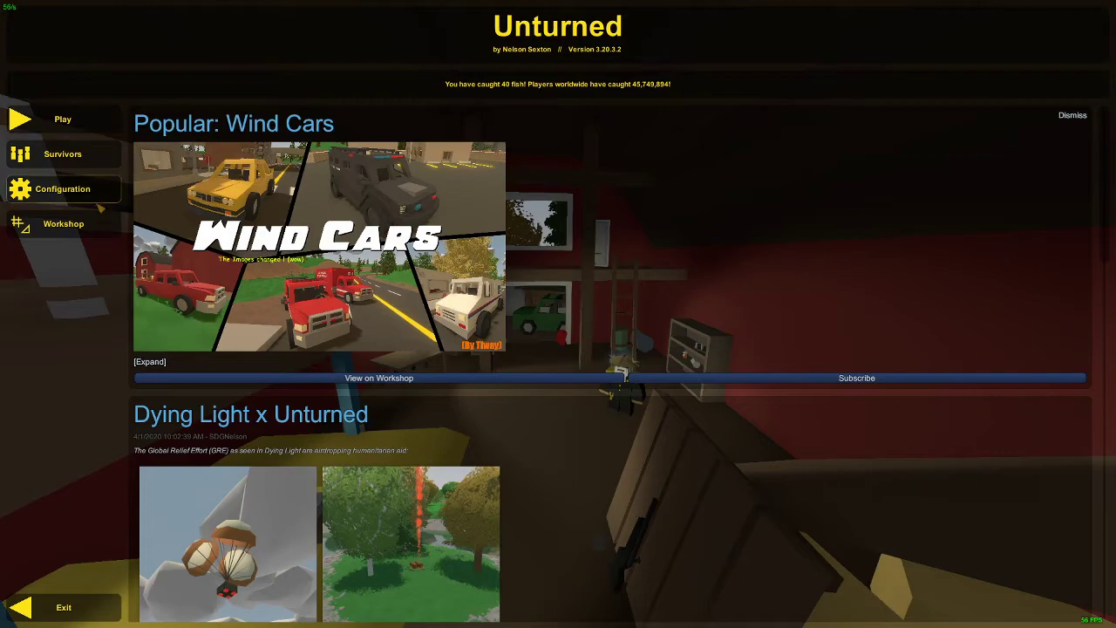
click(90, 113)
click(539, 245)
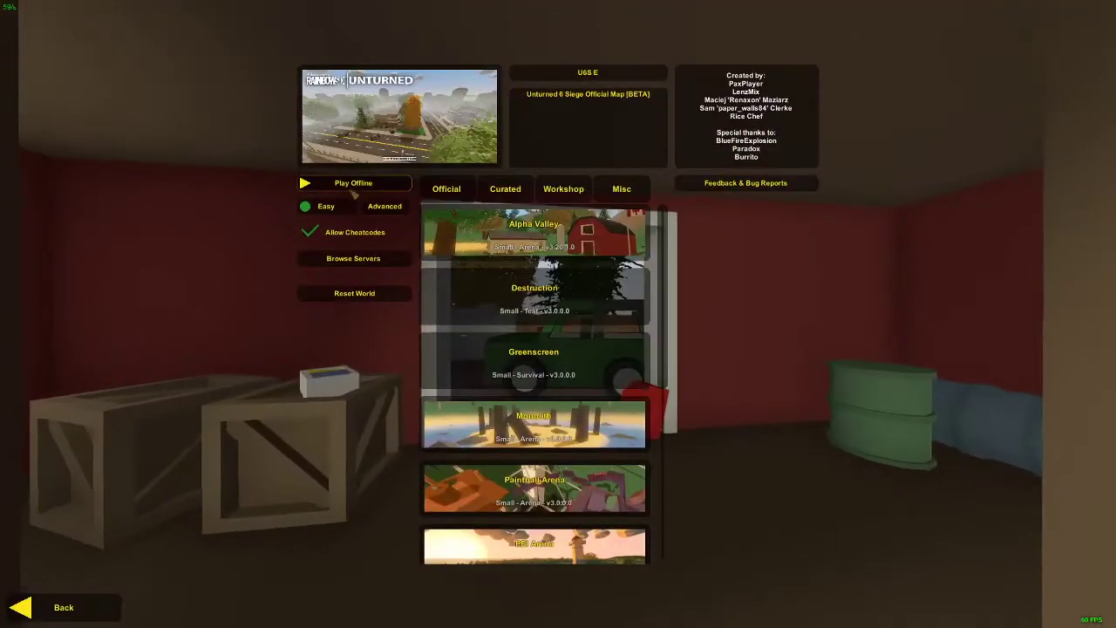
click(347, 186)
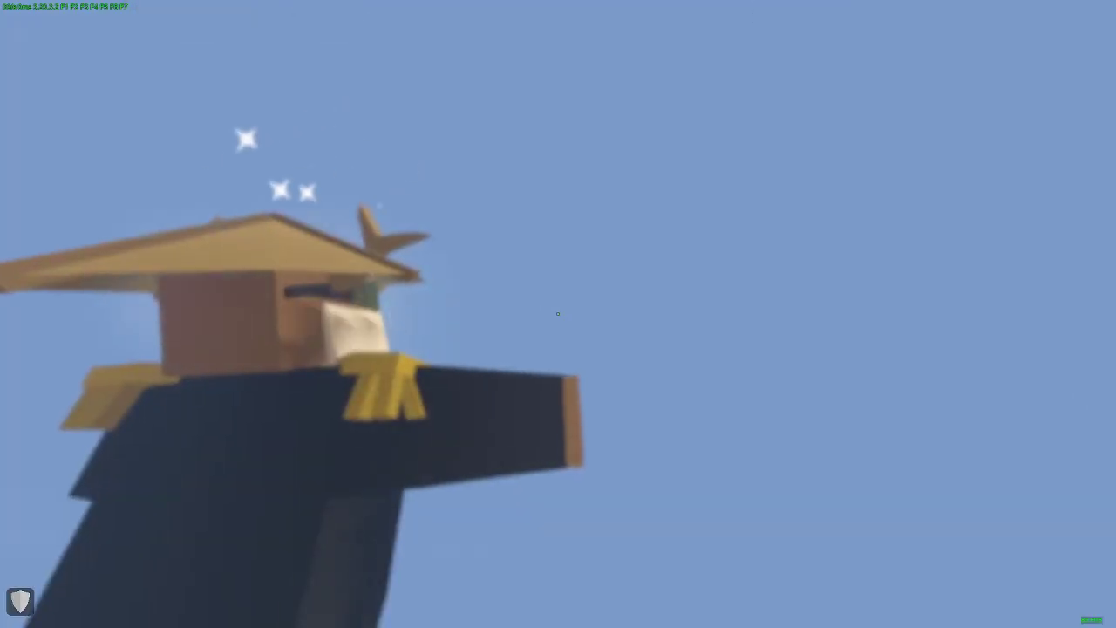
key(Escape)
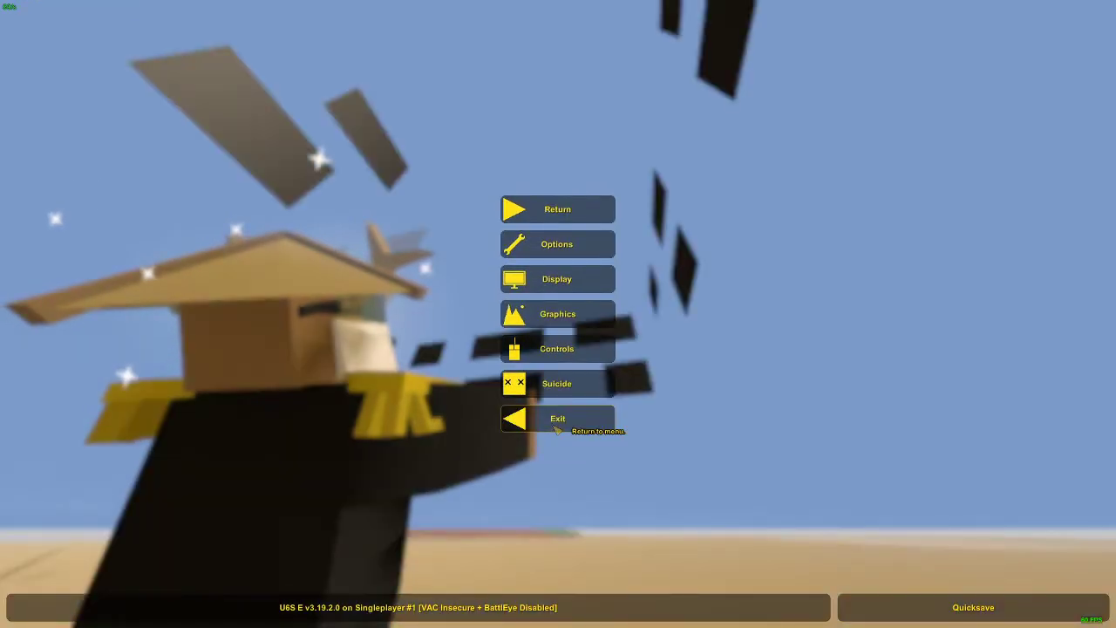
click(555, 428)
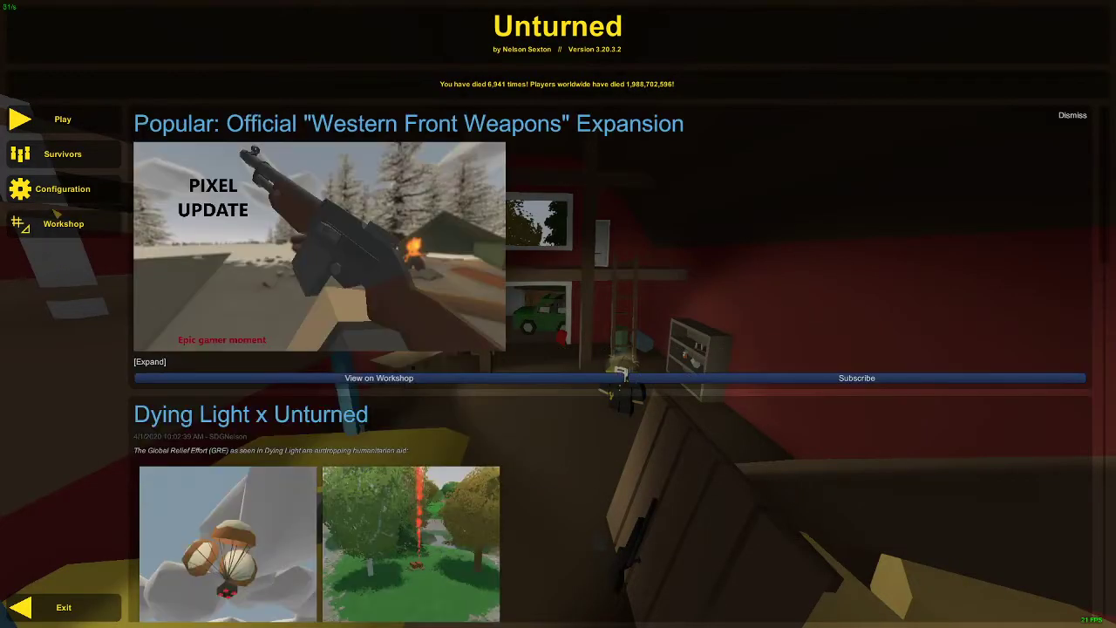
Start an offline singleplayer session on the U6S E map.
click(63, 119)
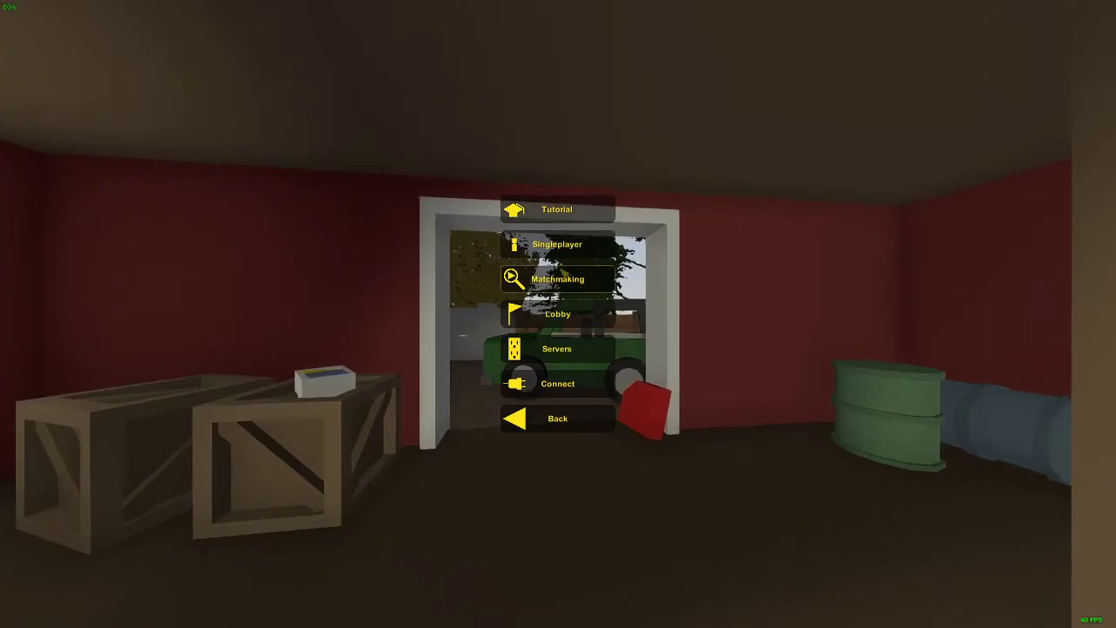
click(541, 242)
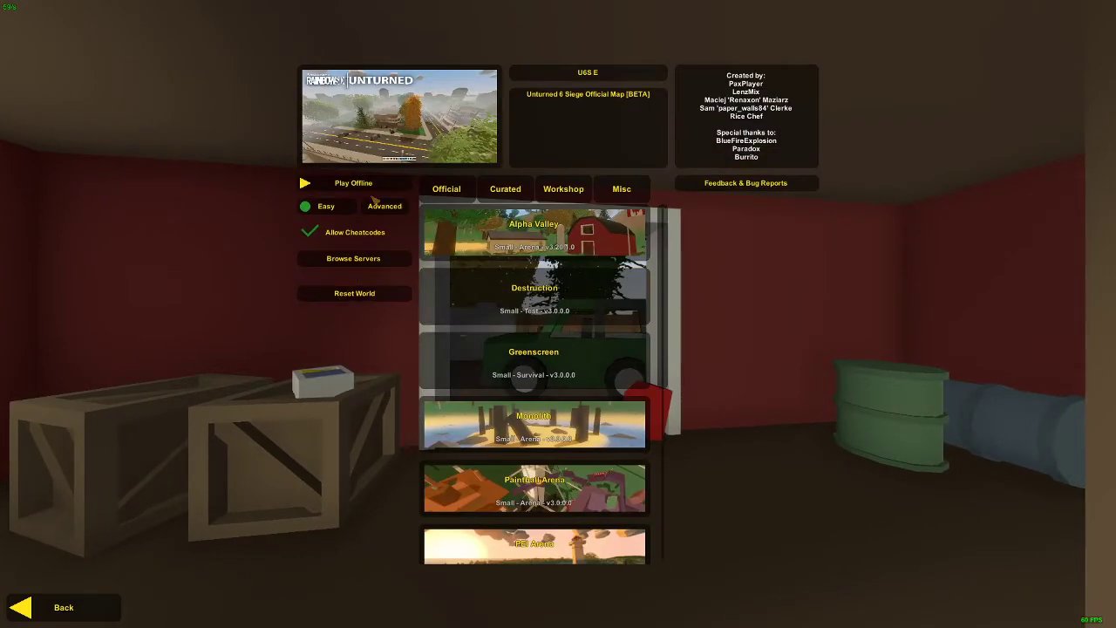
click(358, 183)
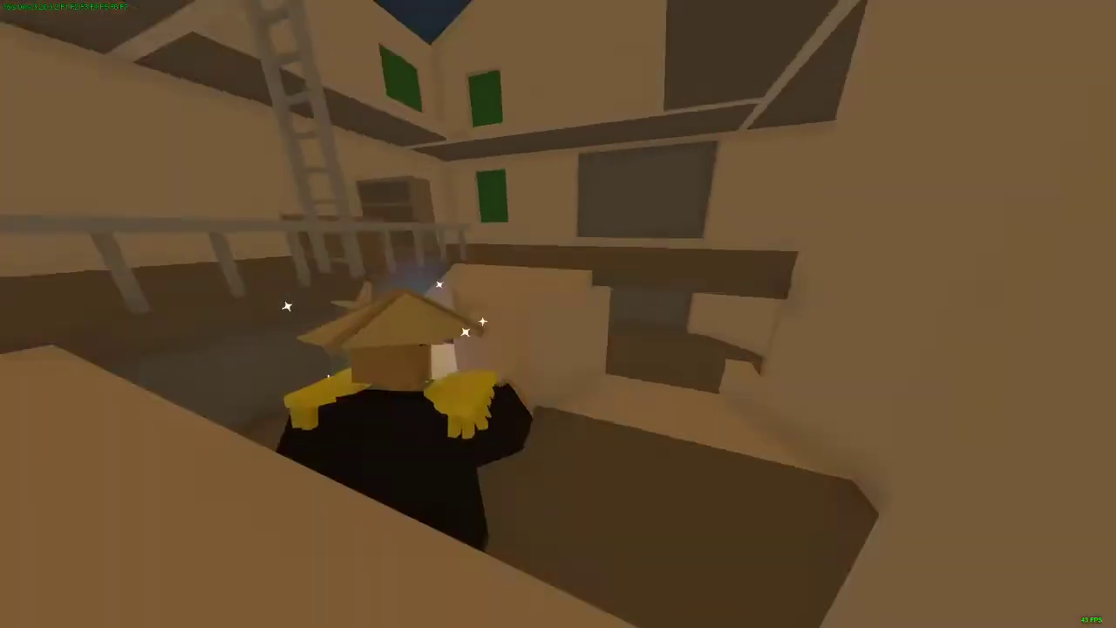
Walk through the house's main room and check the character's inventory and the map chart page.
key(w)
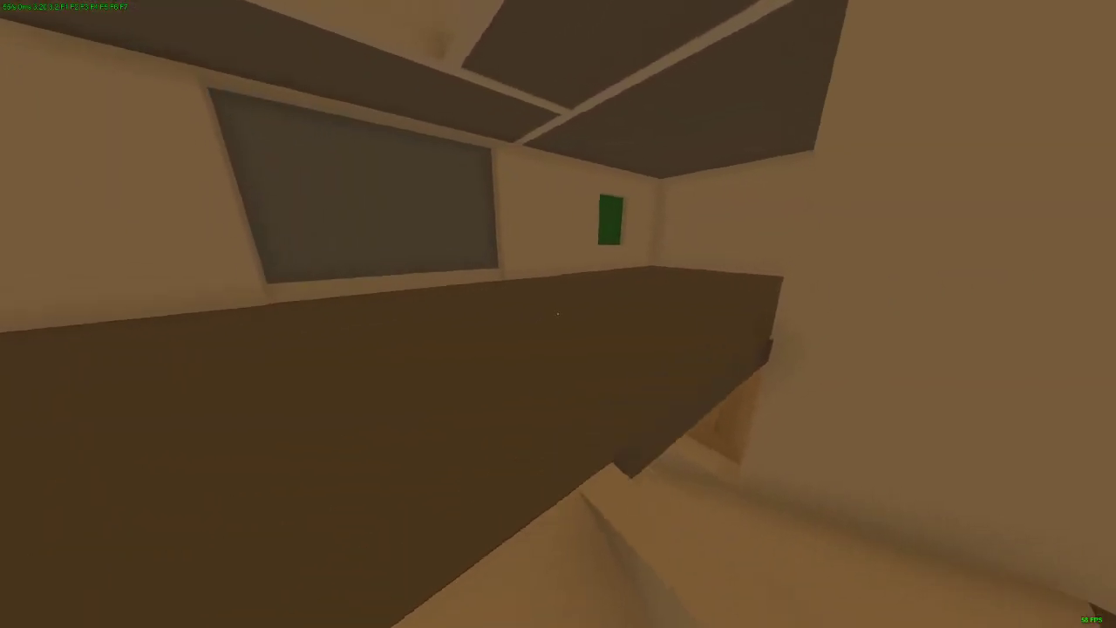
key(w)
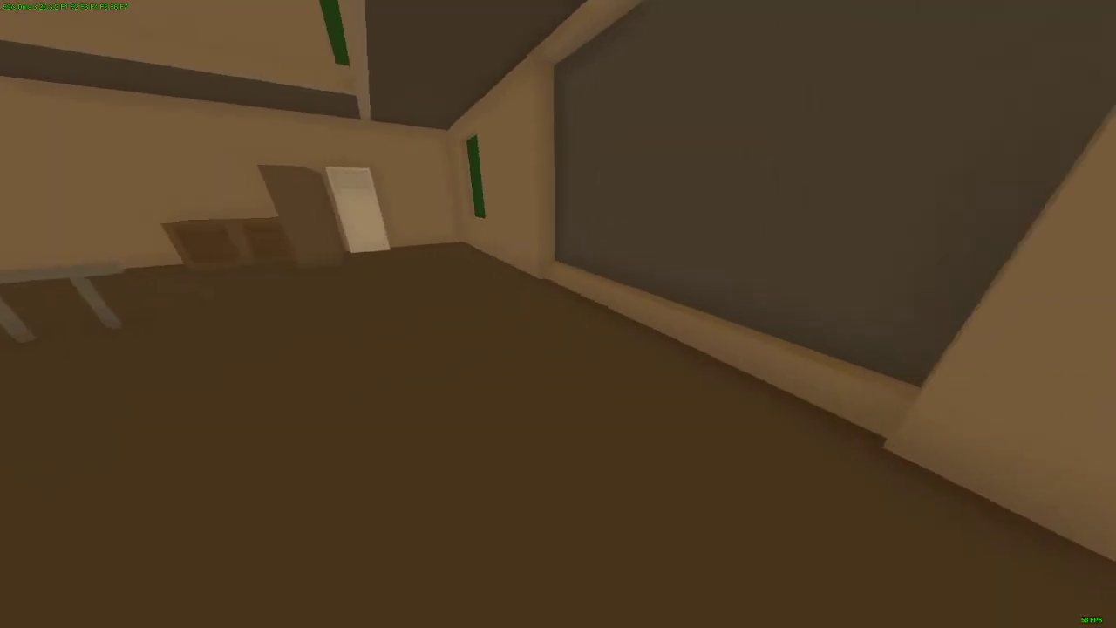
key(g)
key(g)
key(g)
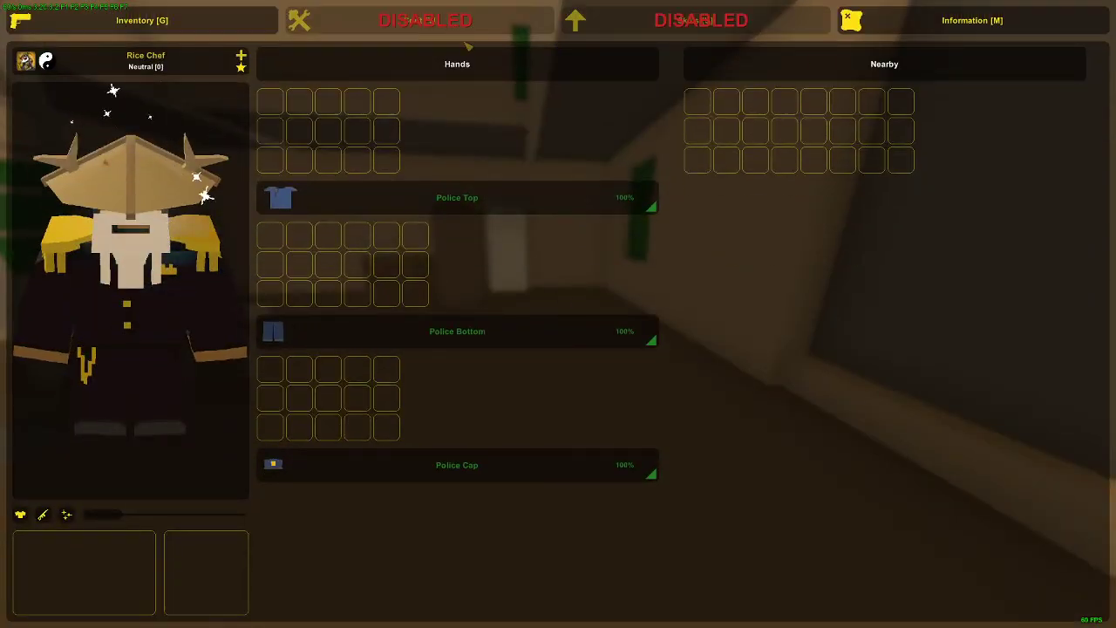
key(m)
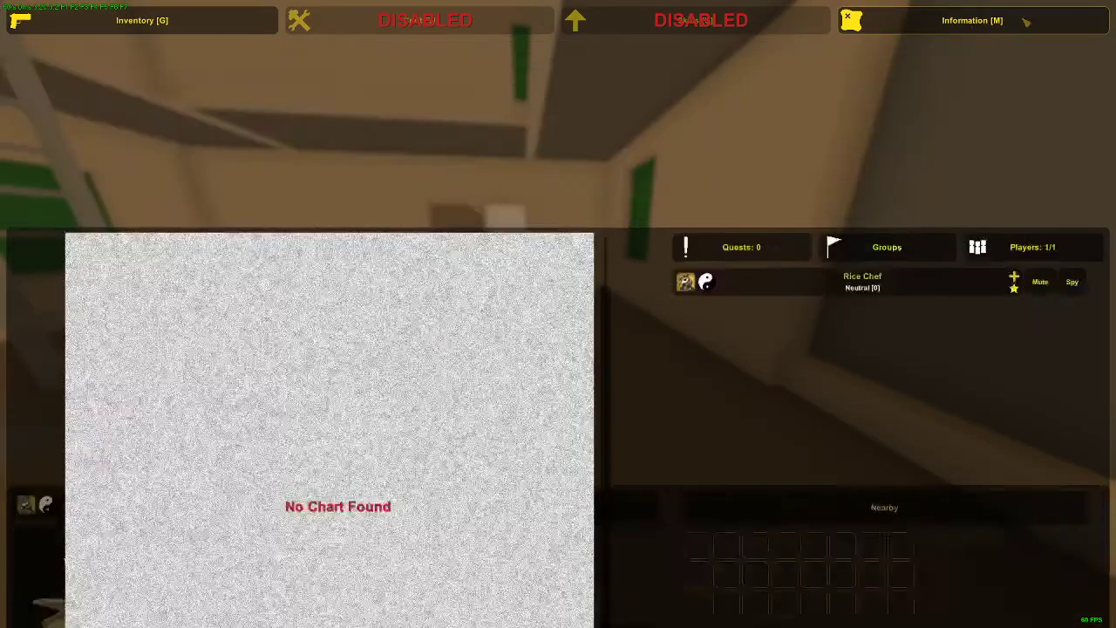
key(g)
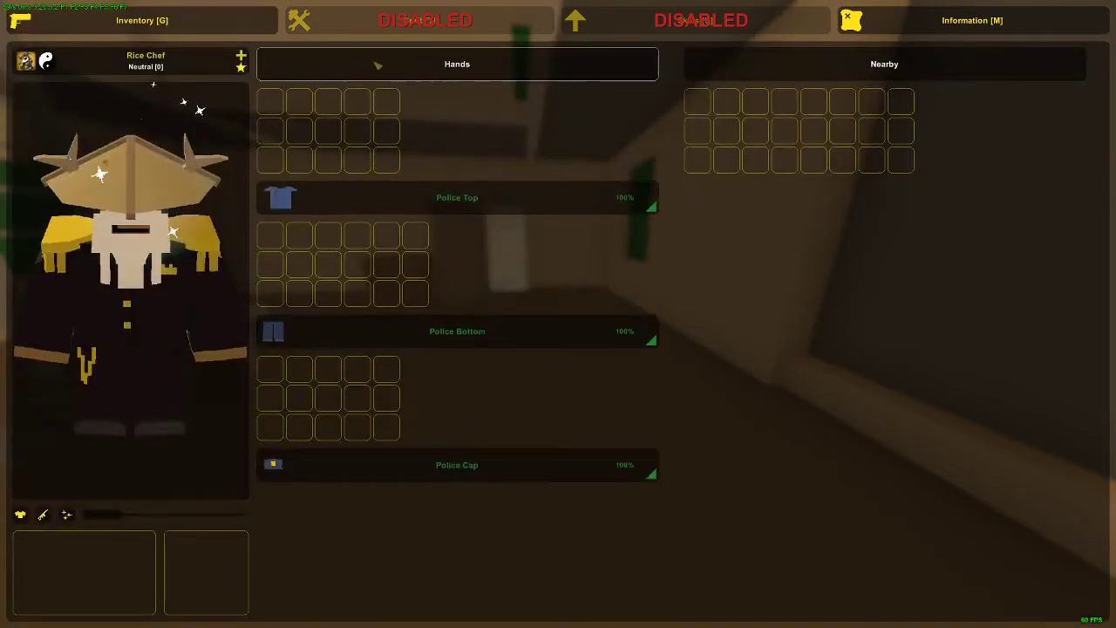
key(g)
Switch to third-person view and back, and examine the room around the shelf, the fridge and the stairwell.
key(h)
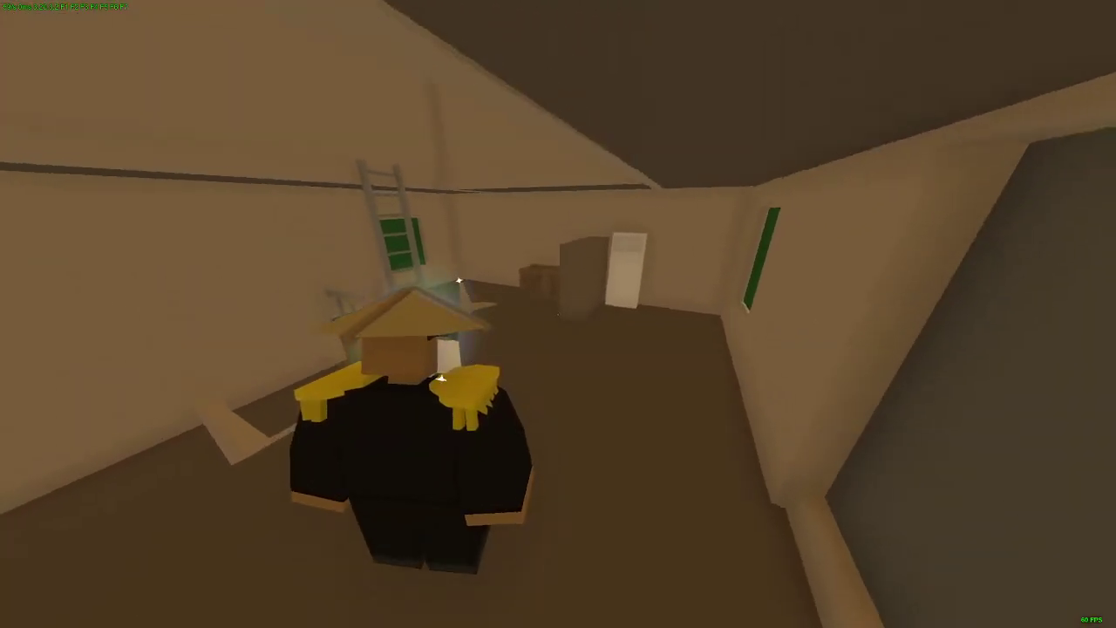
key(h)
key(w)
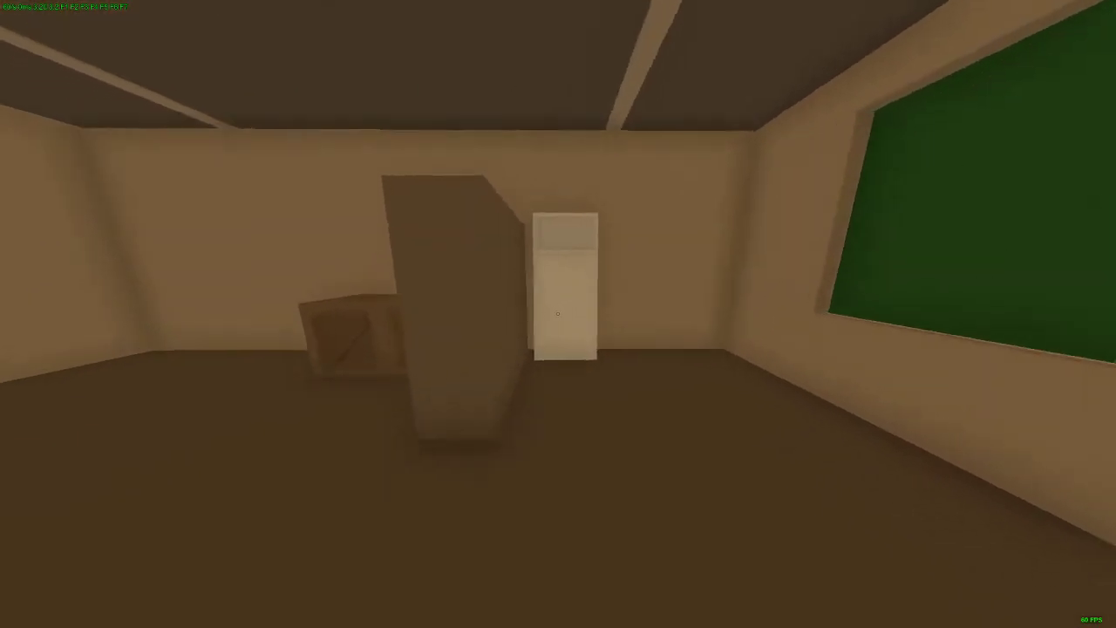
key(w)
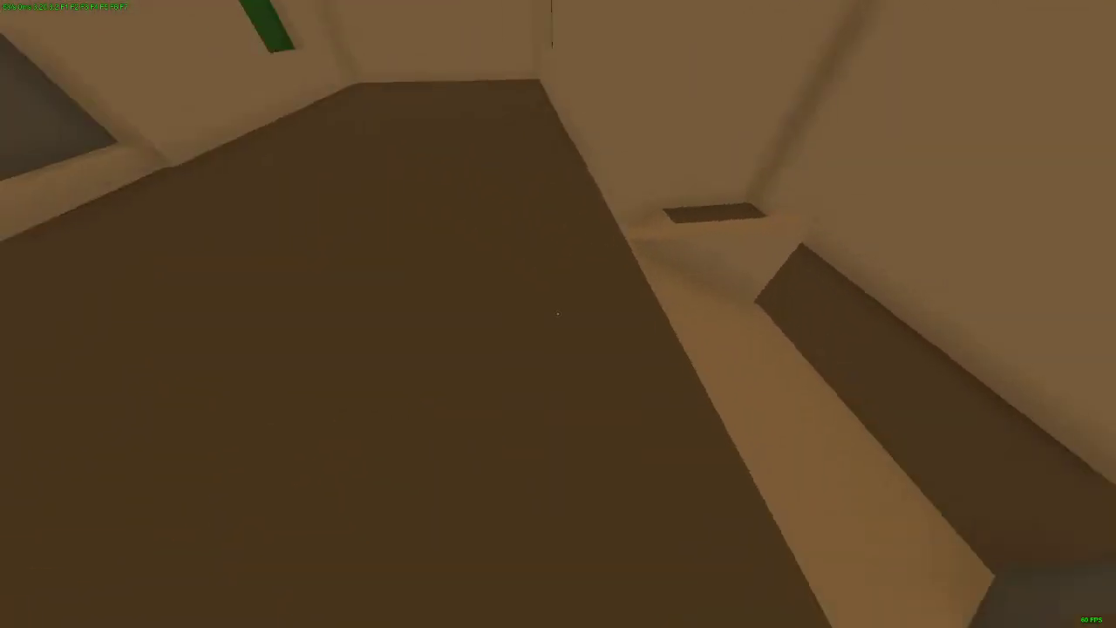
Check the inventory and the map chart again beside the stairwell, and return to the game view.
key(g)
key(g)
key(g)
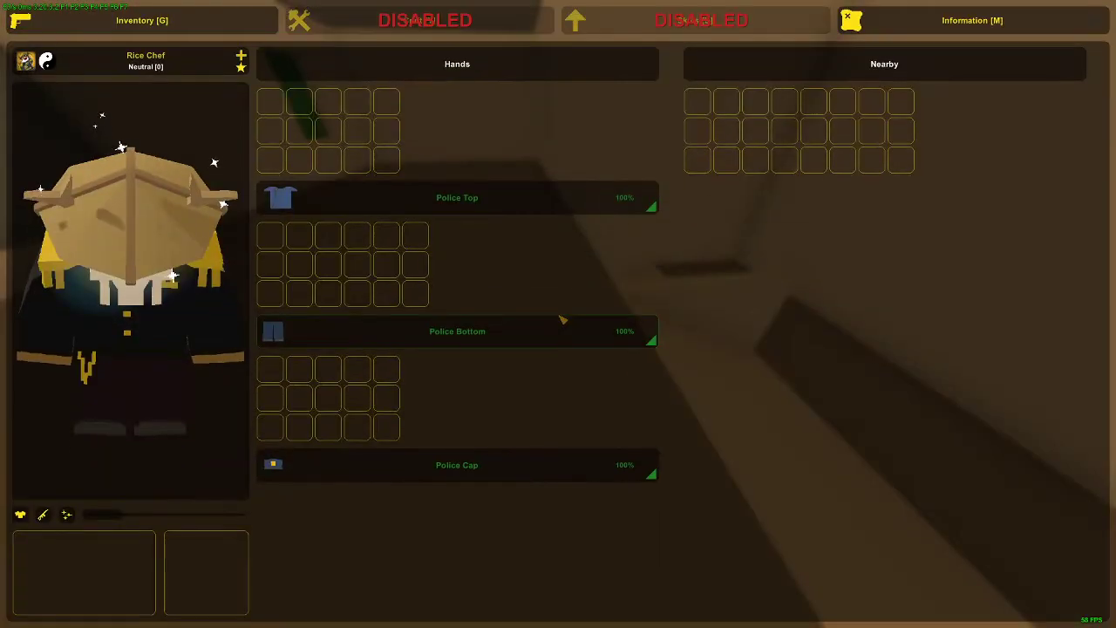
key(m)
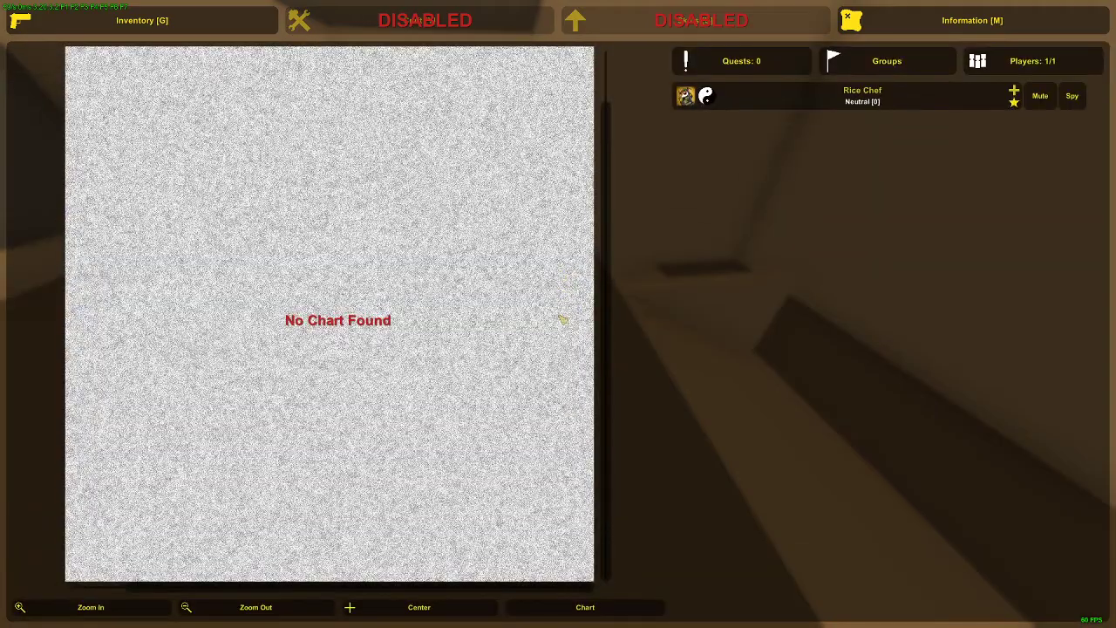
key(m)
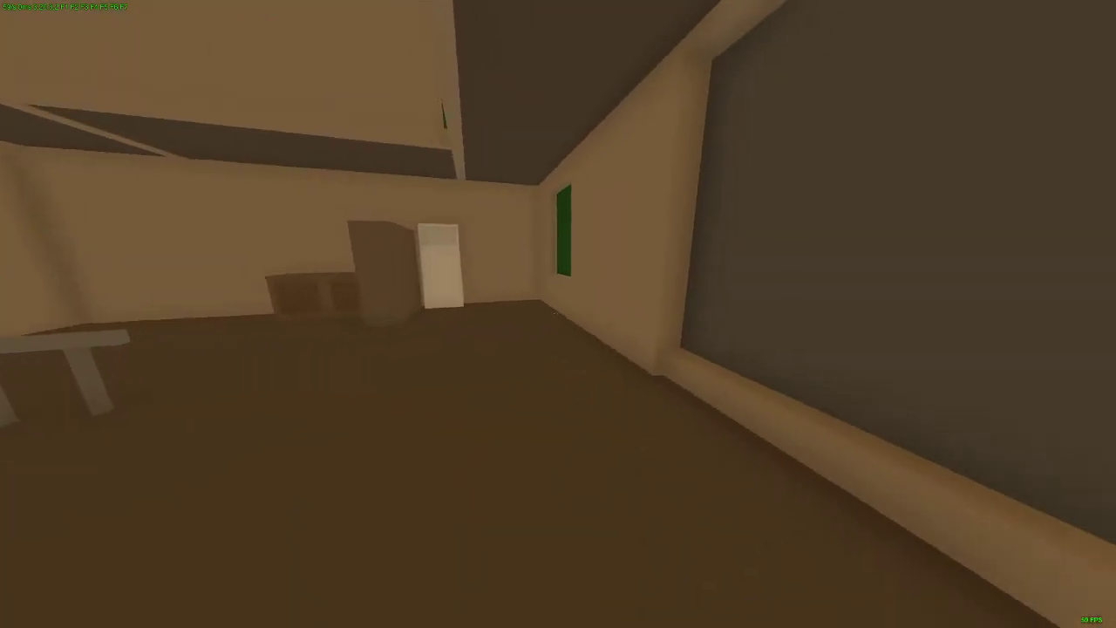
Examine the wall with the large grey window and green side windows, opening and closing the inventory in between.
key(g)
key(g)
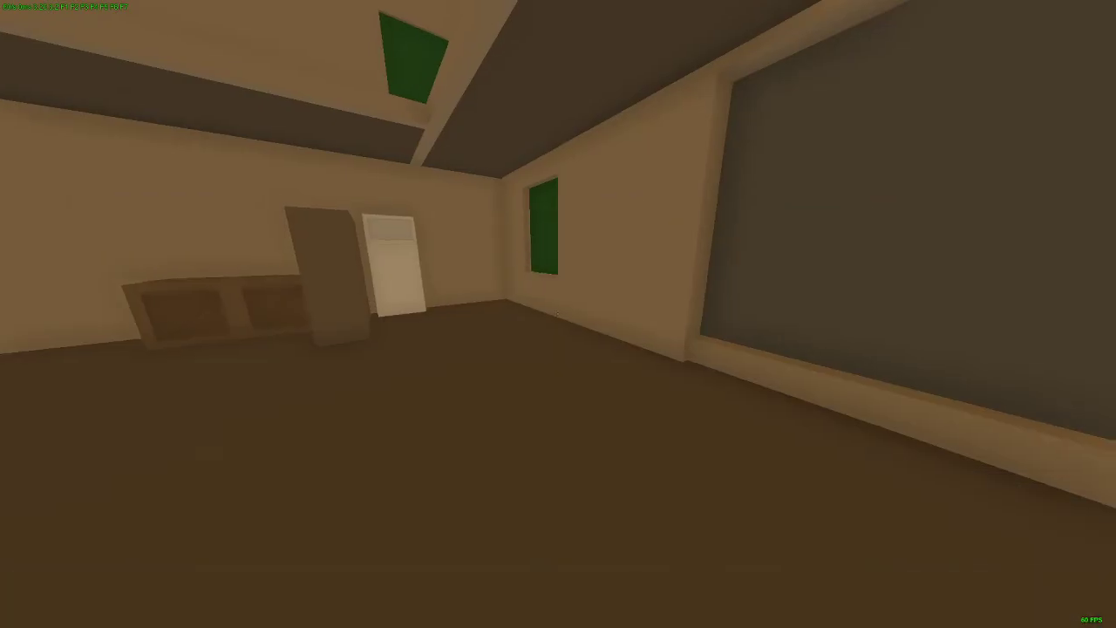
key(g)
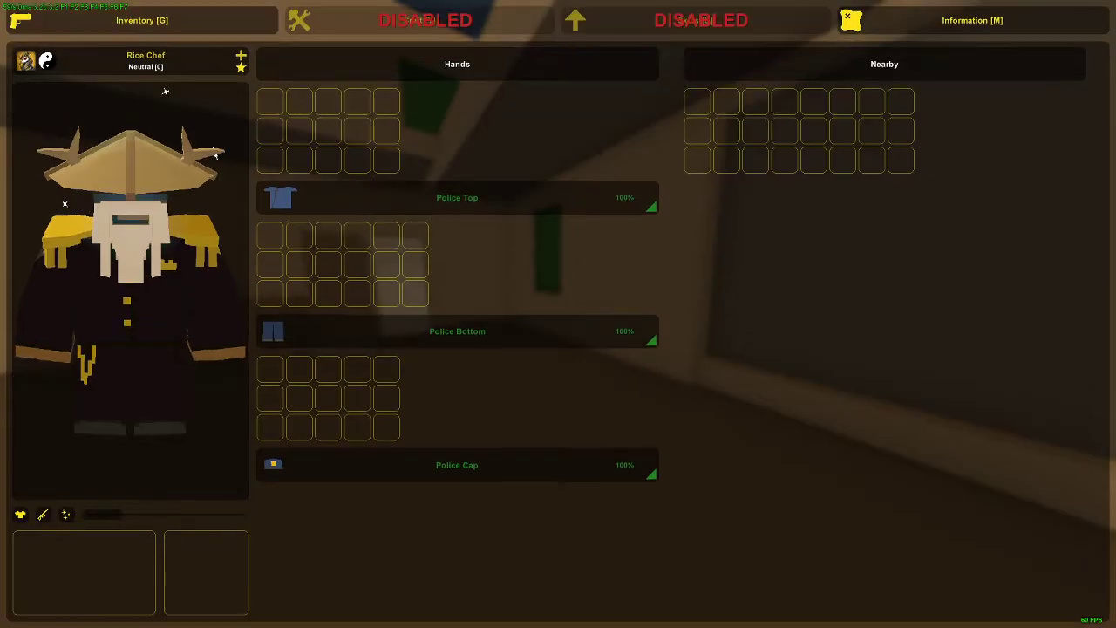
key(Escape)
key(Escape)
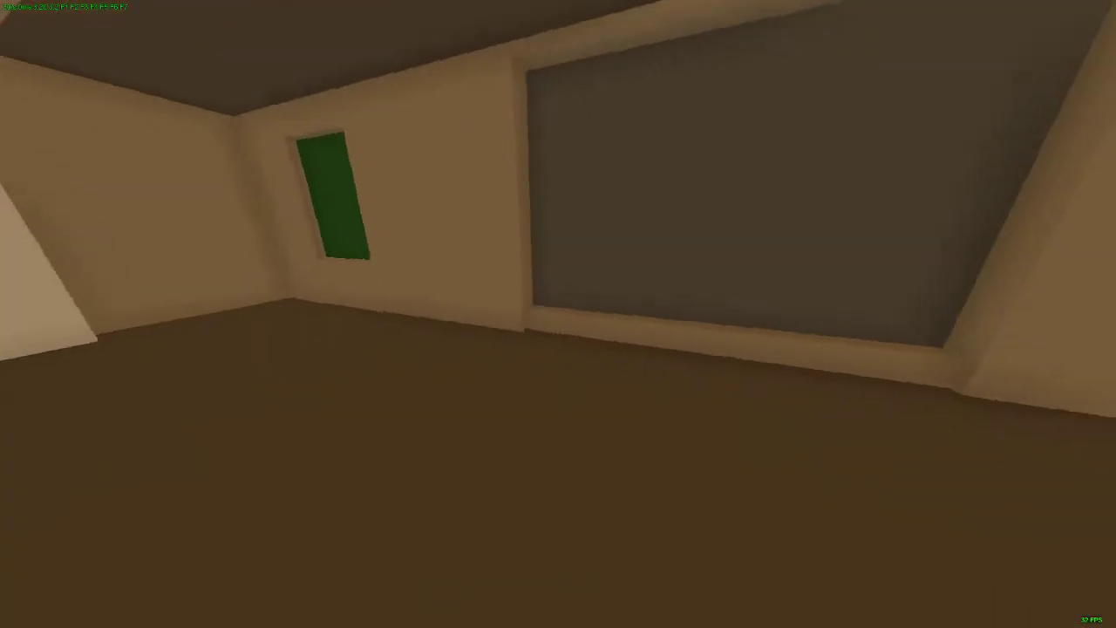
key(g)
key(g)
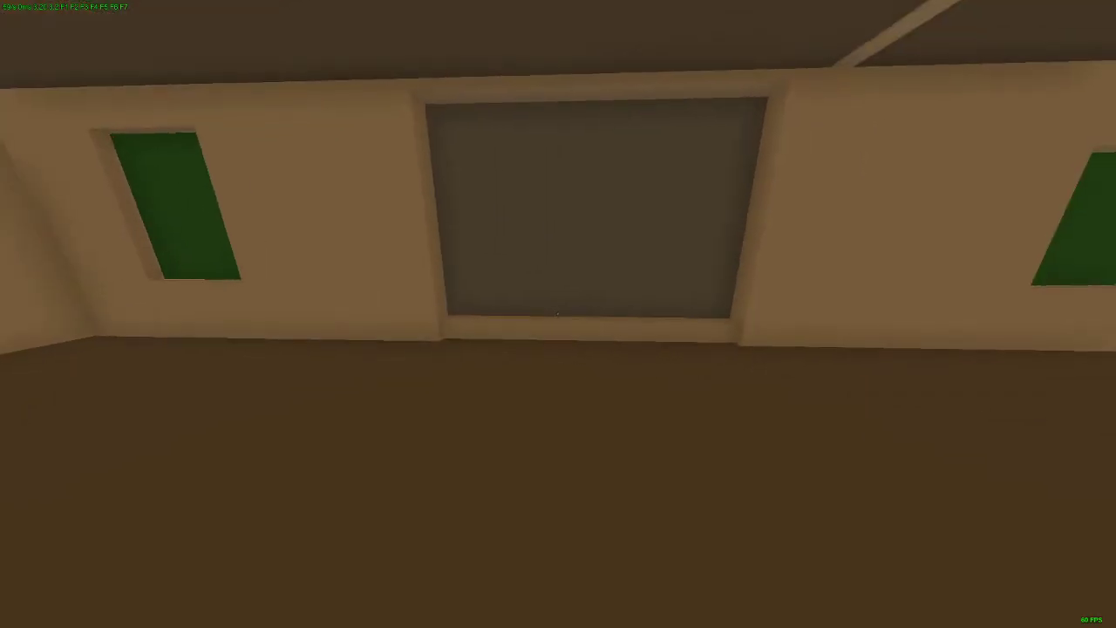
key(g)
key(g)
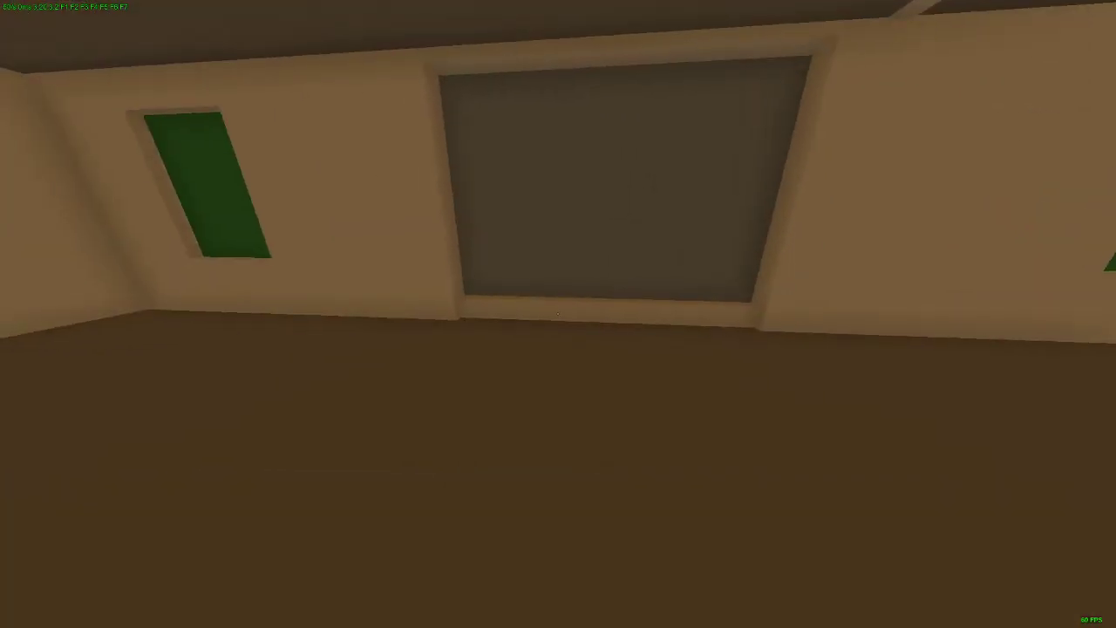
Walk around the stairwell railing, ladder and green windows, inspecting the interior in first-person and third-person view.
key(w)
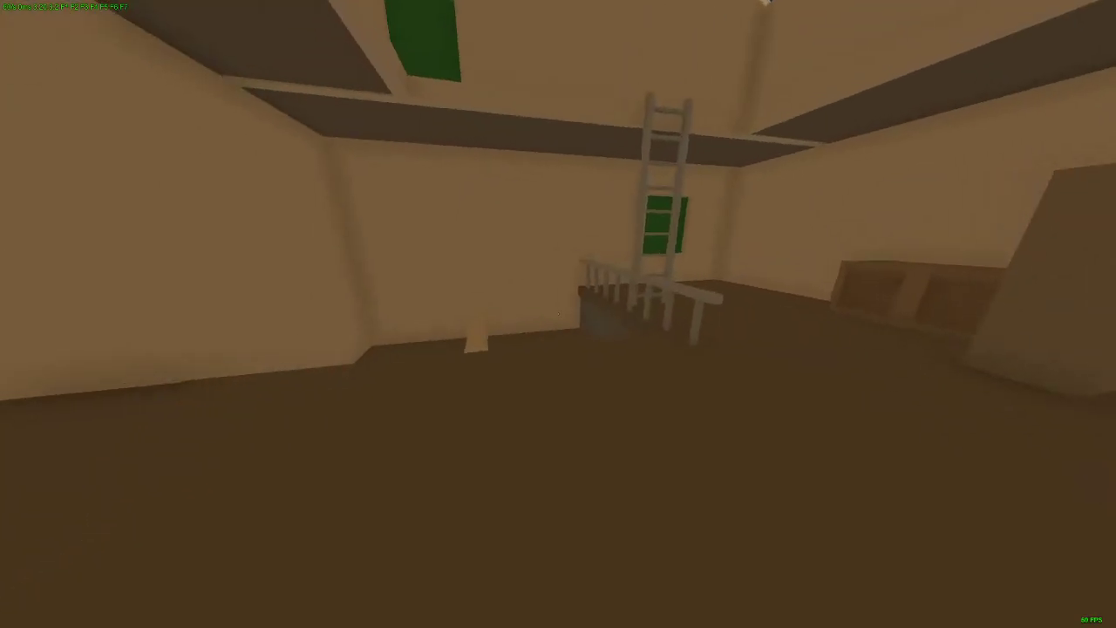
key(w)
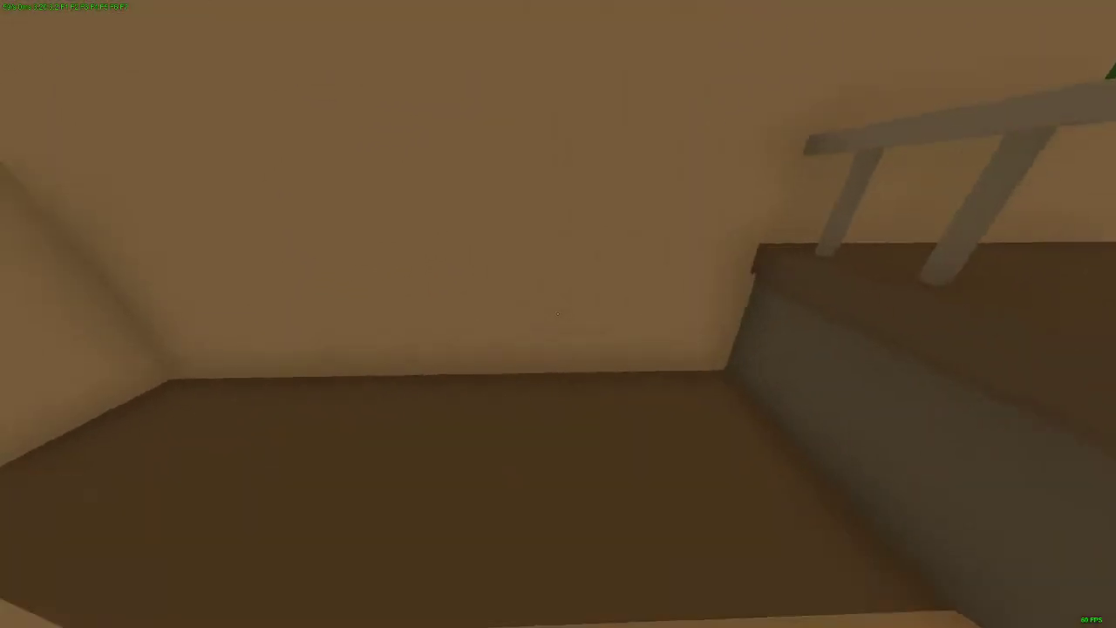
key(w)
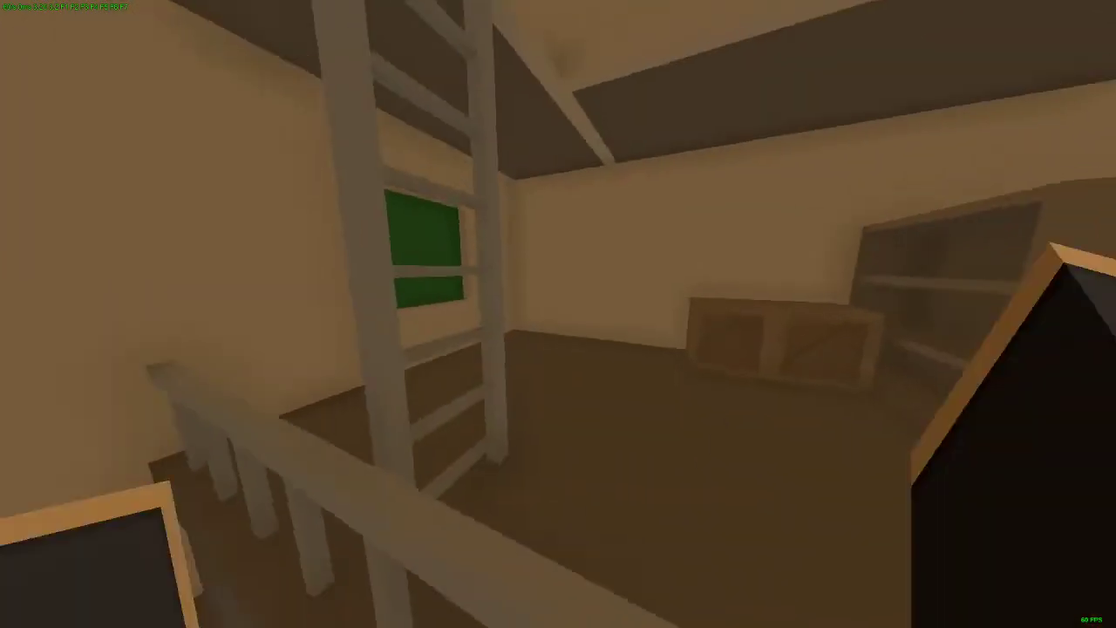
key(h)
key(s)
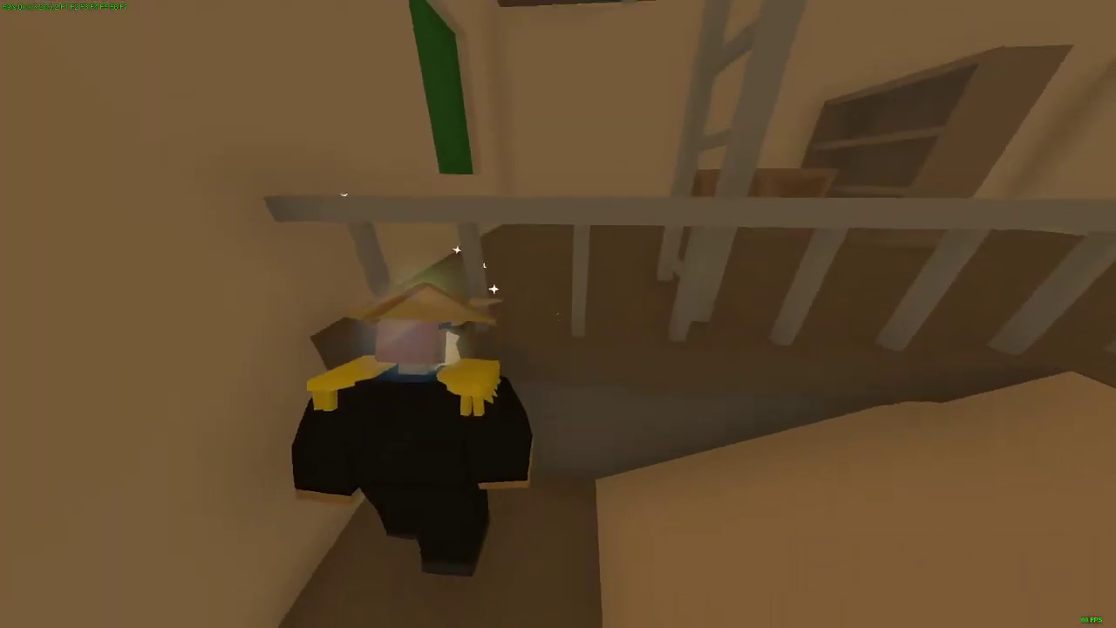
key(w)
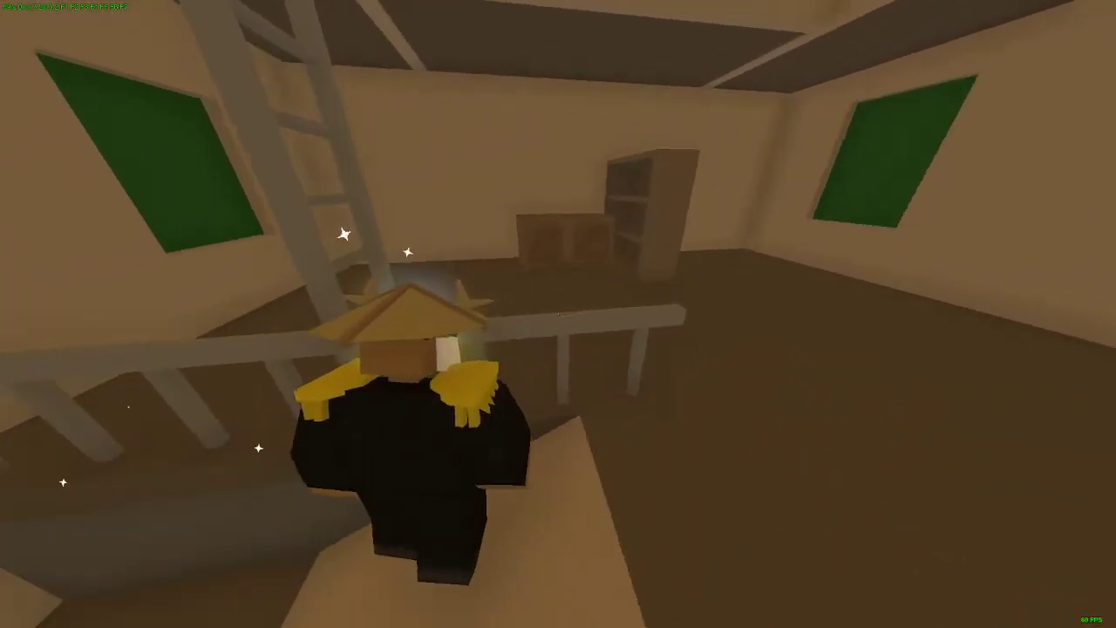
key(w)
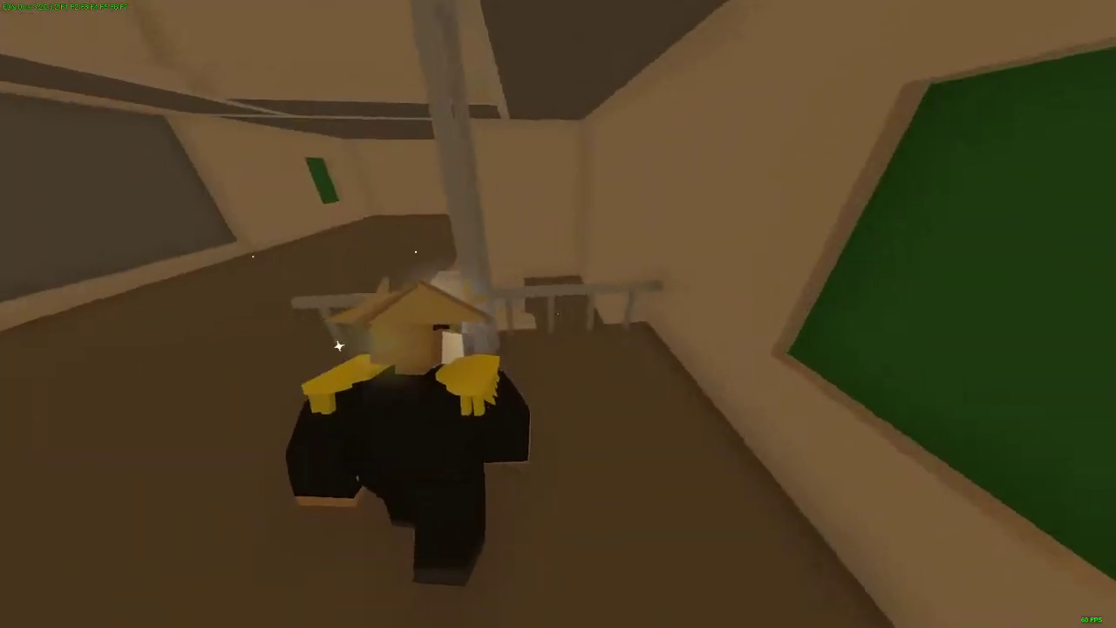
key(h)
key(d)
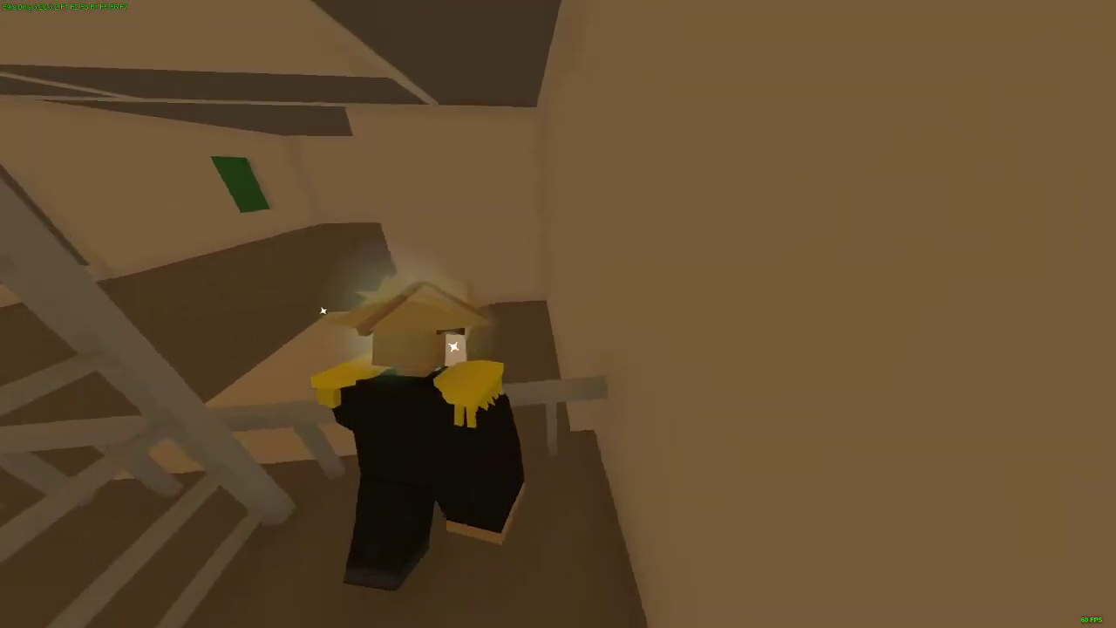
Look over the railing, crates, ladder and stairwell opening from several sides, alternating between first-person and third-person view.
key(h)
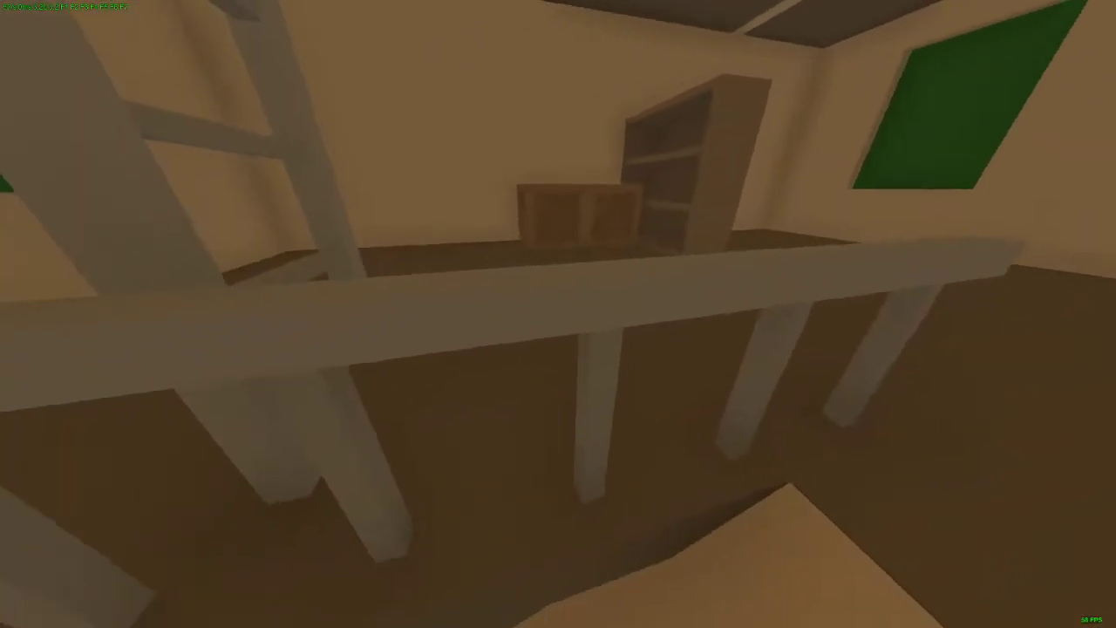
key(h)
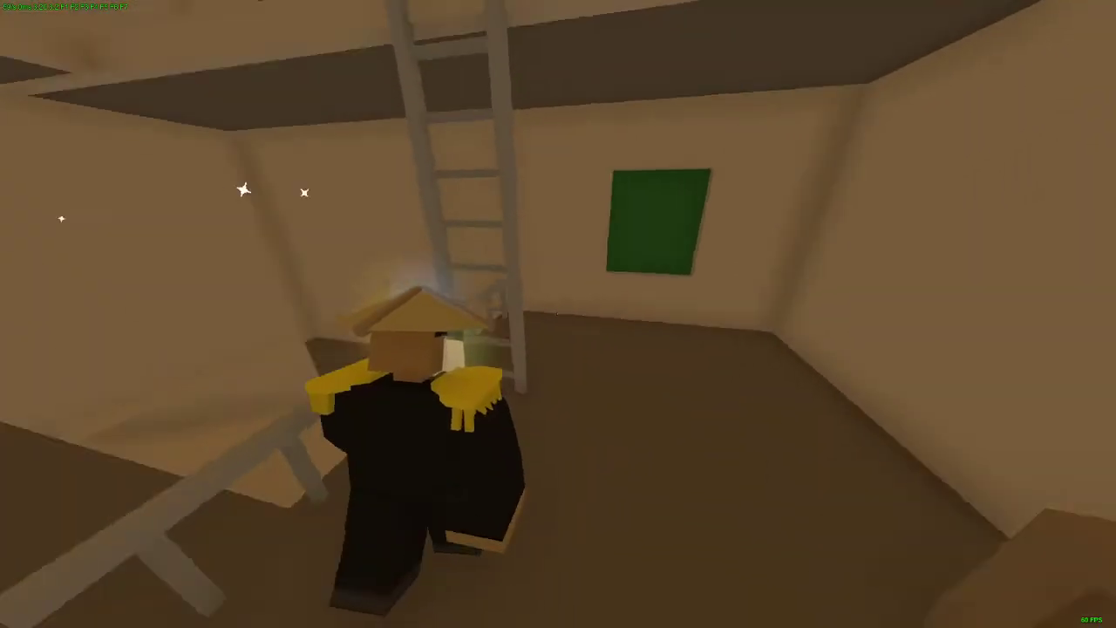
key(h)
key(w)
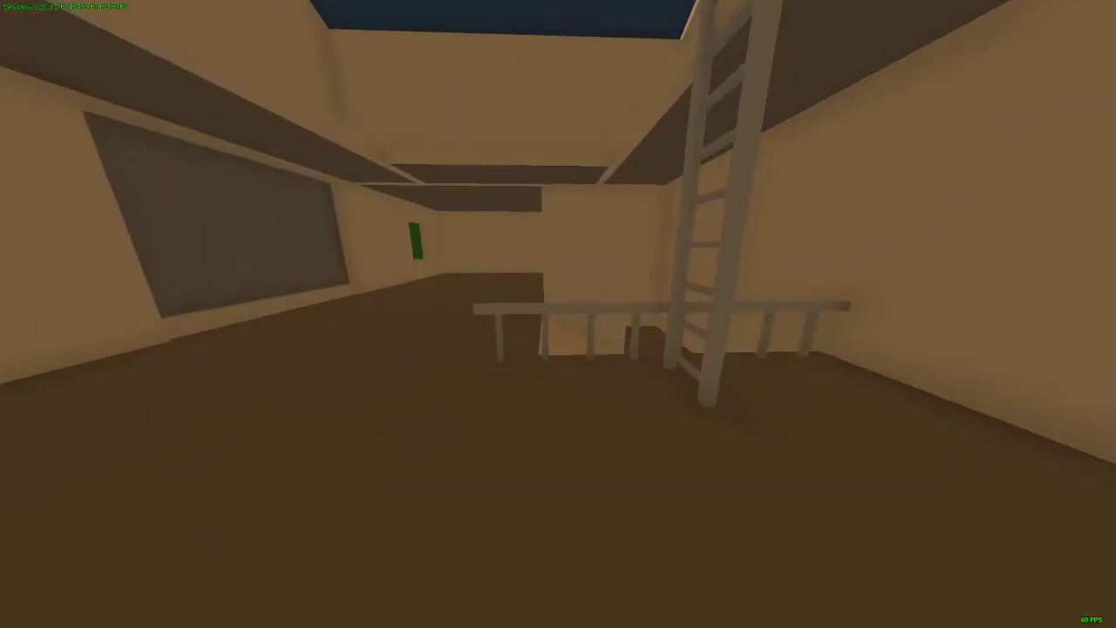
key(h)
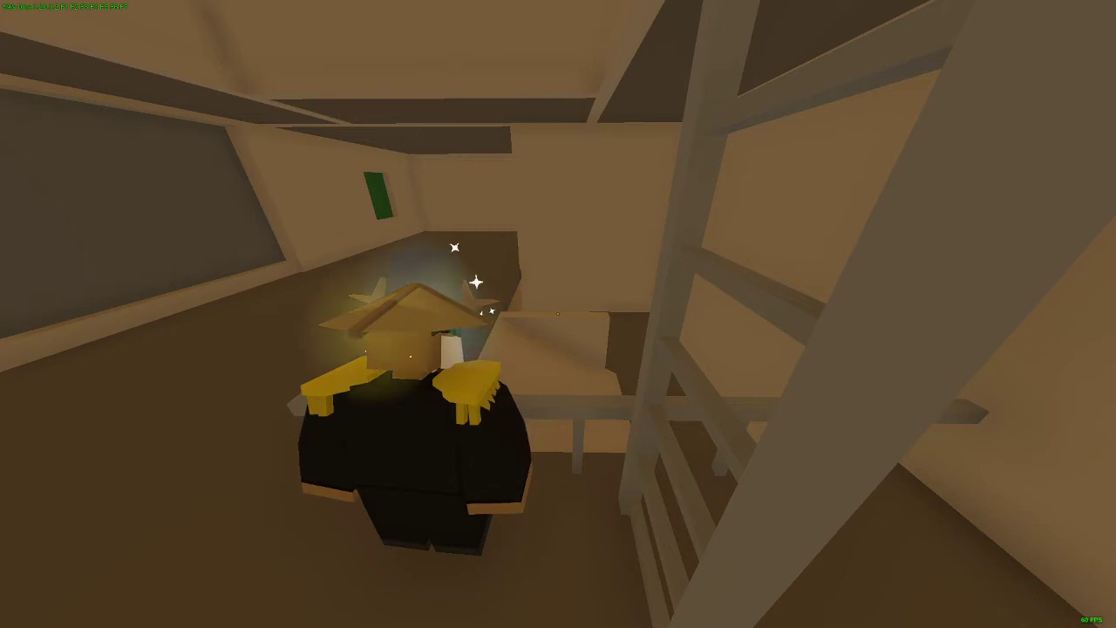
key(h)
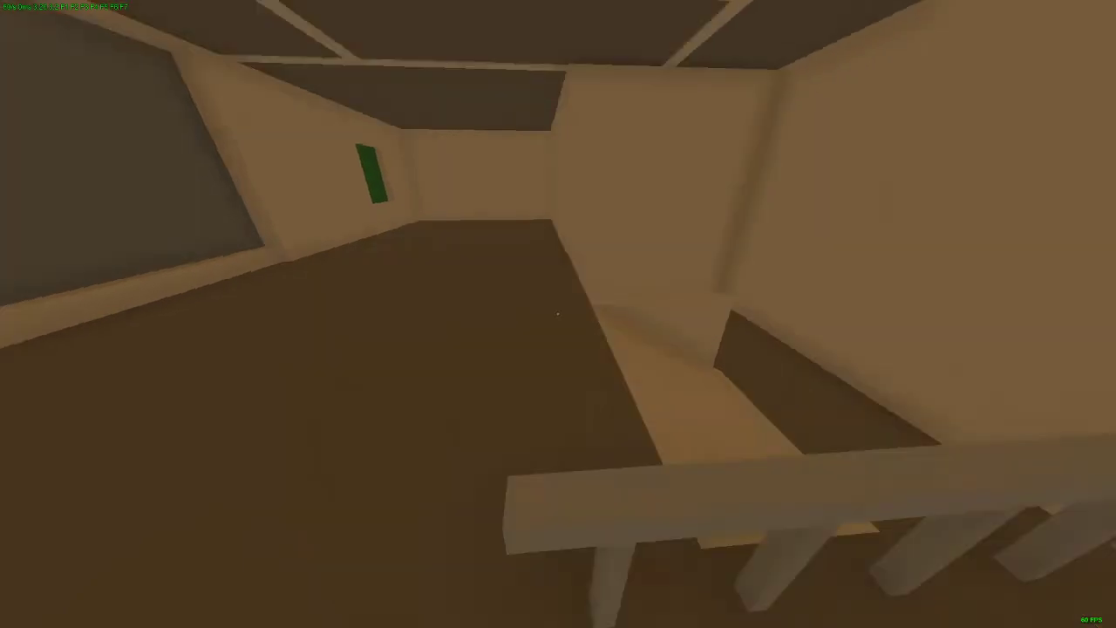
Leave the singleplayer game and open the U6S E map in the Workshop level editor.
key(Escape)
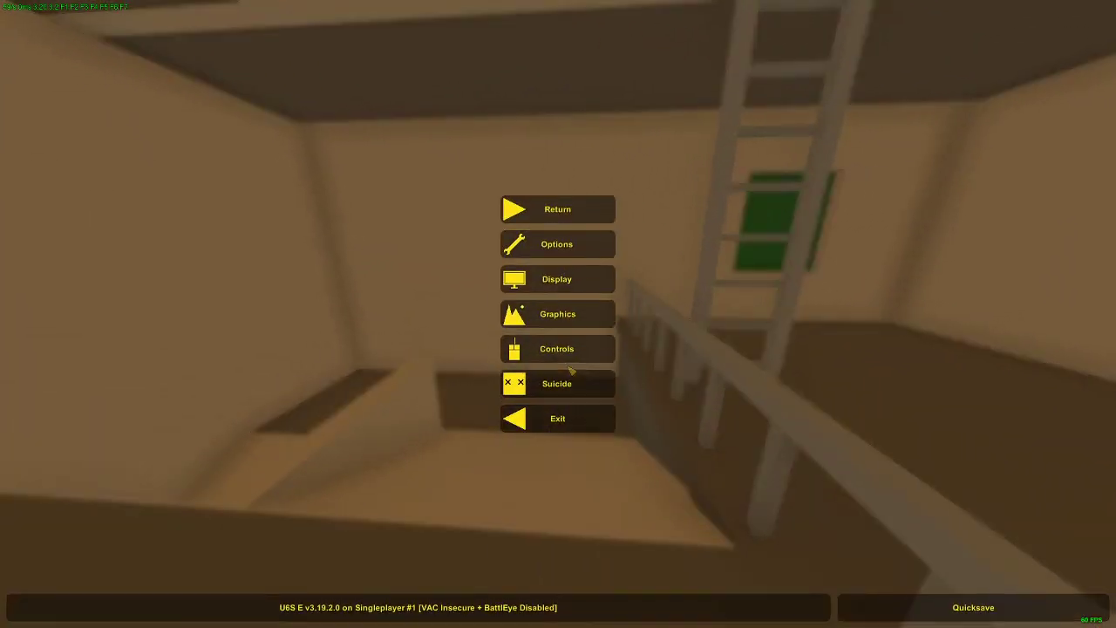
click(582, 418)
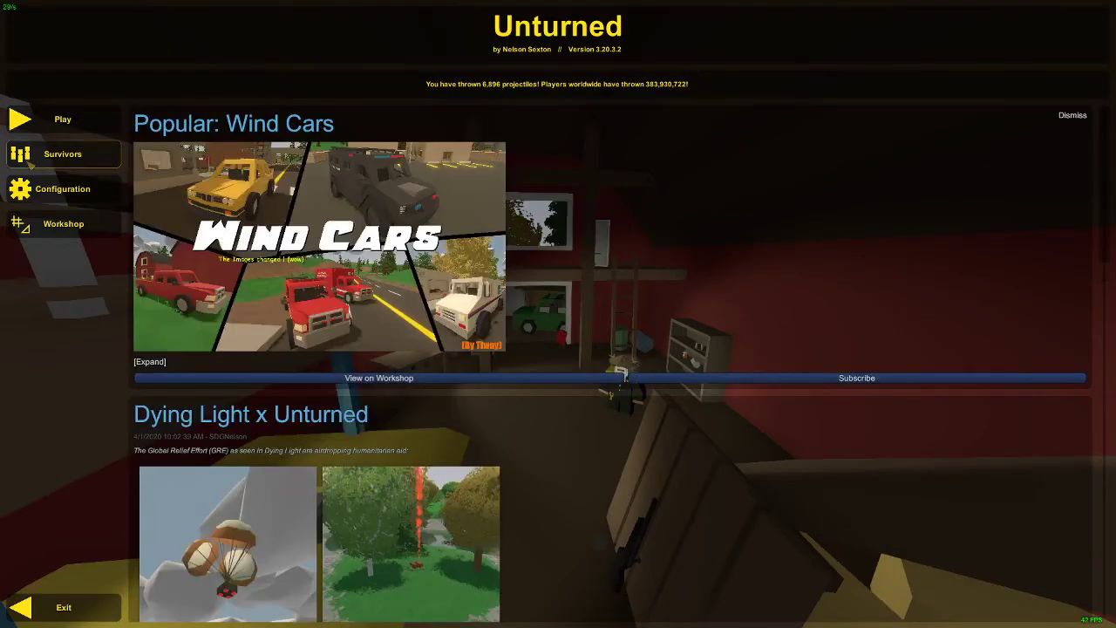
click(63, 223)
click(598, 294)
click(408, 181)
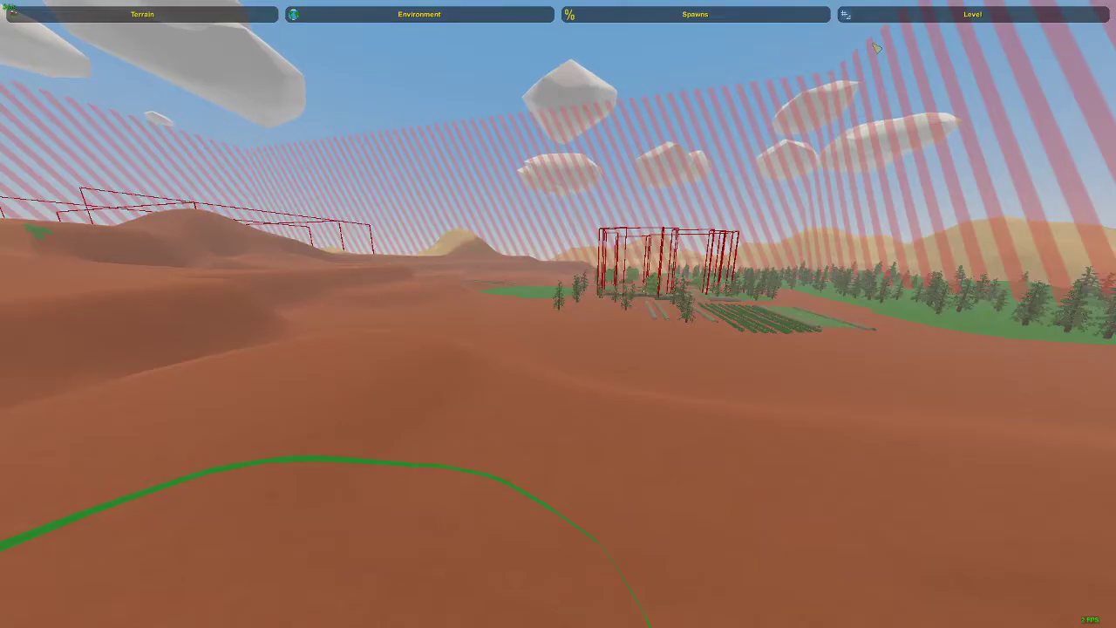
Open the level's object editing and fly into the house to the upper-floor stairwell railing.
click(876, 14)
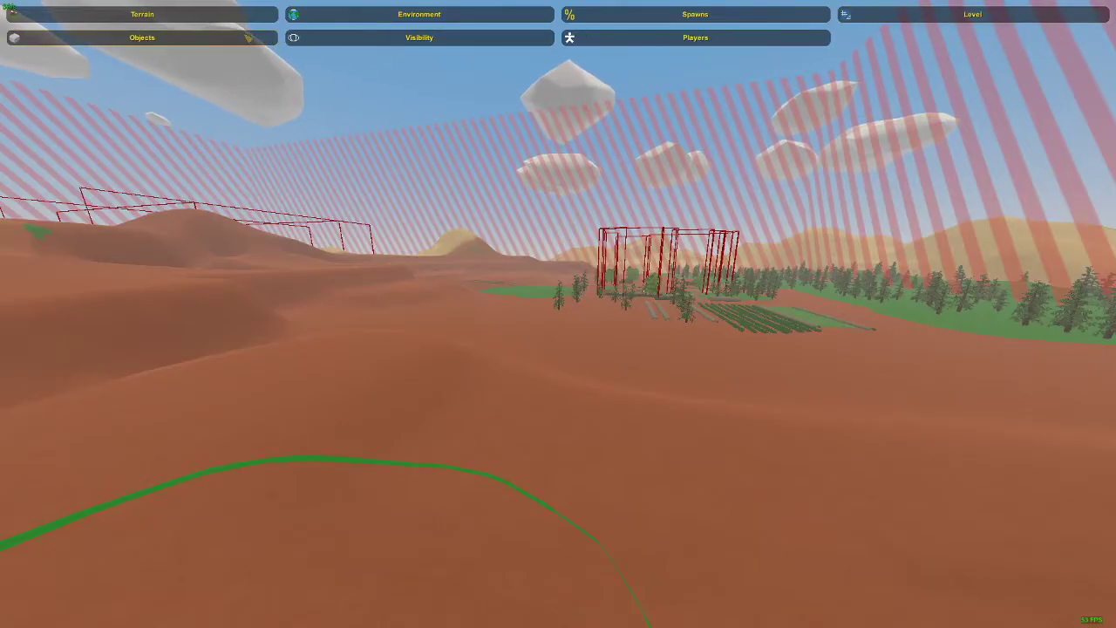
click(69, 37)
key(w)
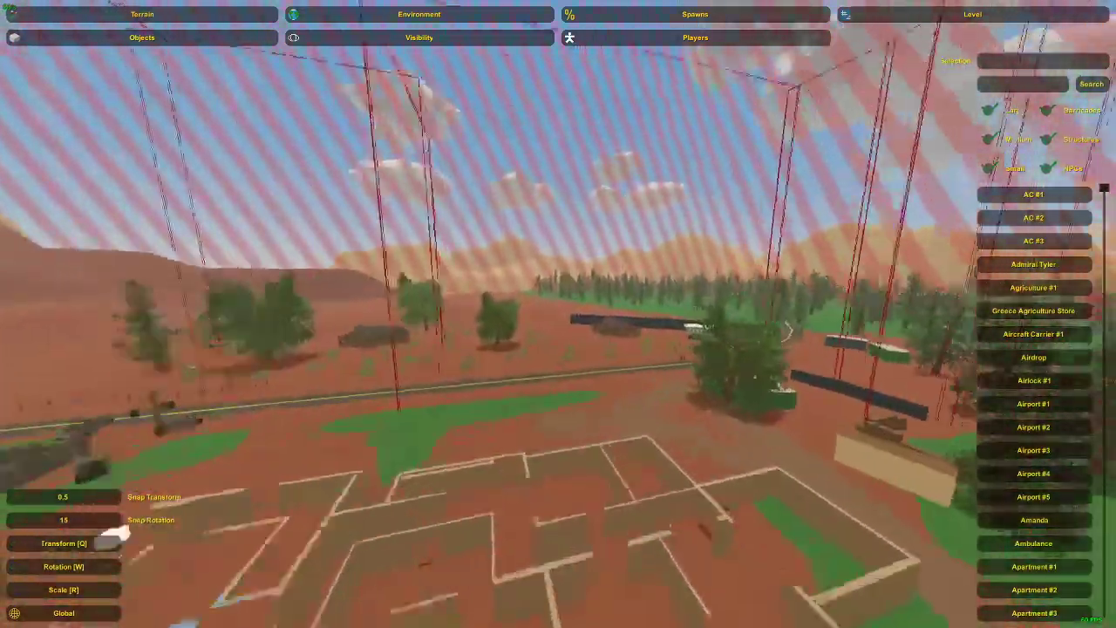
key(w)
mouse_move(558, 314)
right_down()
mouse_move(436, 454)
mouse_move(410, 349)
mouse_move(366, 349)
mouse_move(645, 296)
mouse_move(619, 327)
right_up()
key(w)
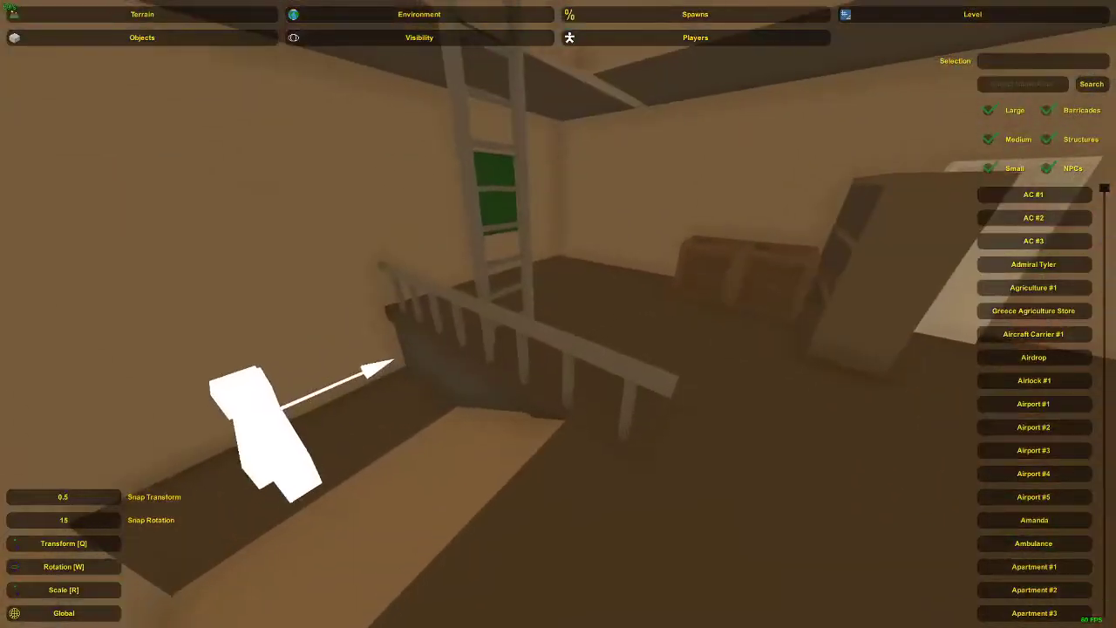
Search the object list for "fence" and try Fence Metal #1 beside the stairwell railing, then delete it.
click(1032, 80)
text(fence)
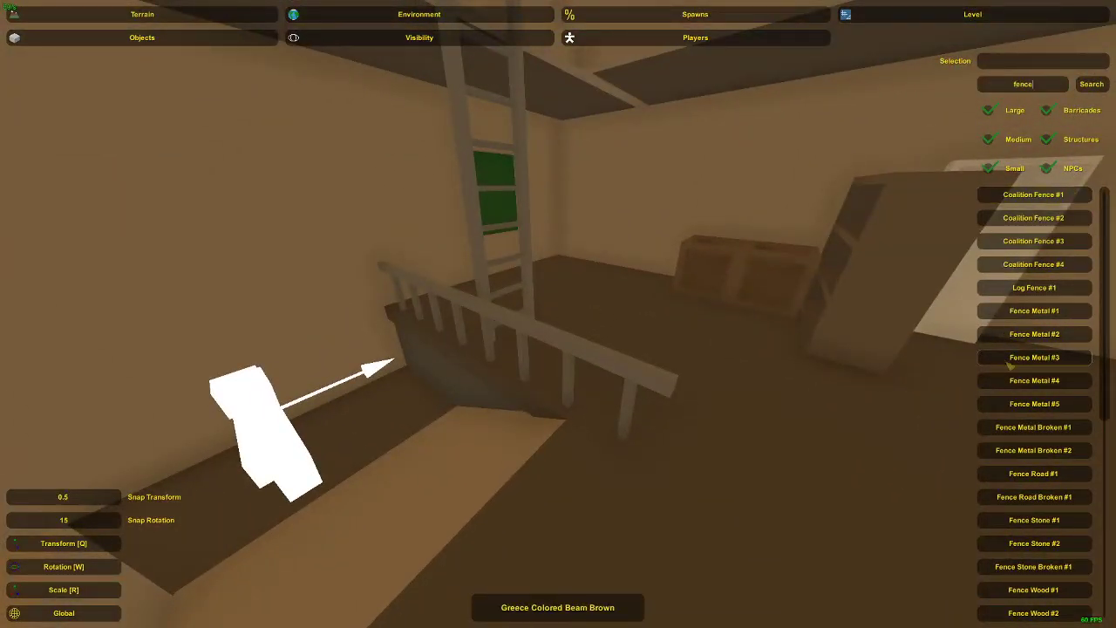
click(1034, 310)
key(e)
right_drag(932, 311, 1020, 344)
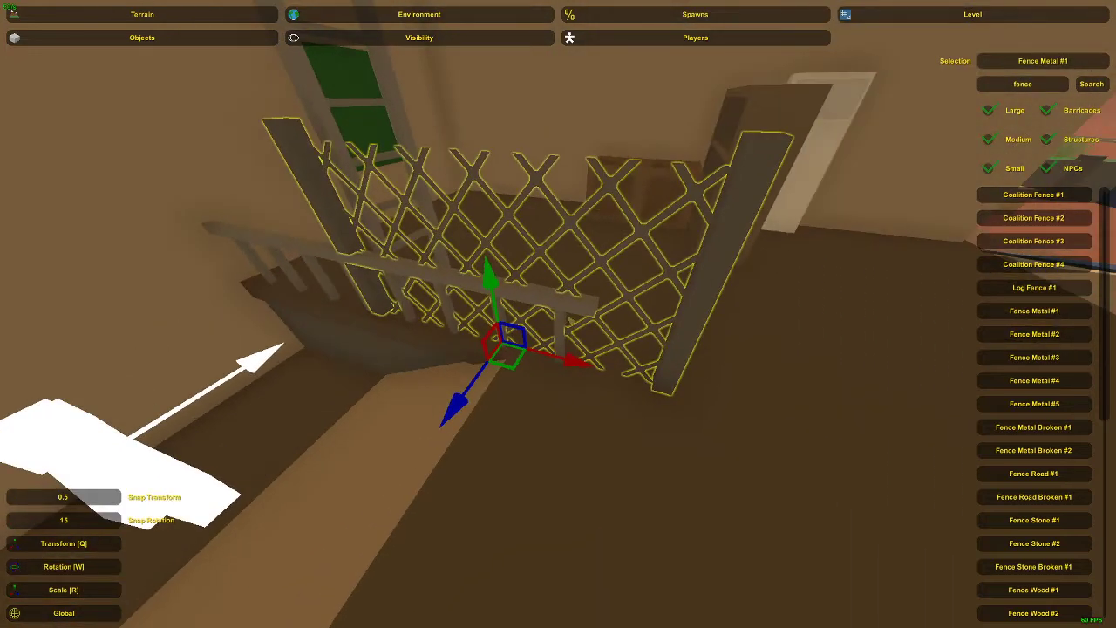
key(Delete)
Try Fence Metal #2, #3 and #5 one after another beside the stairwell, deleting each trial piece.
click(1035, 334)
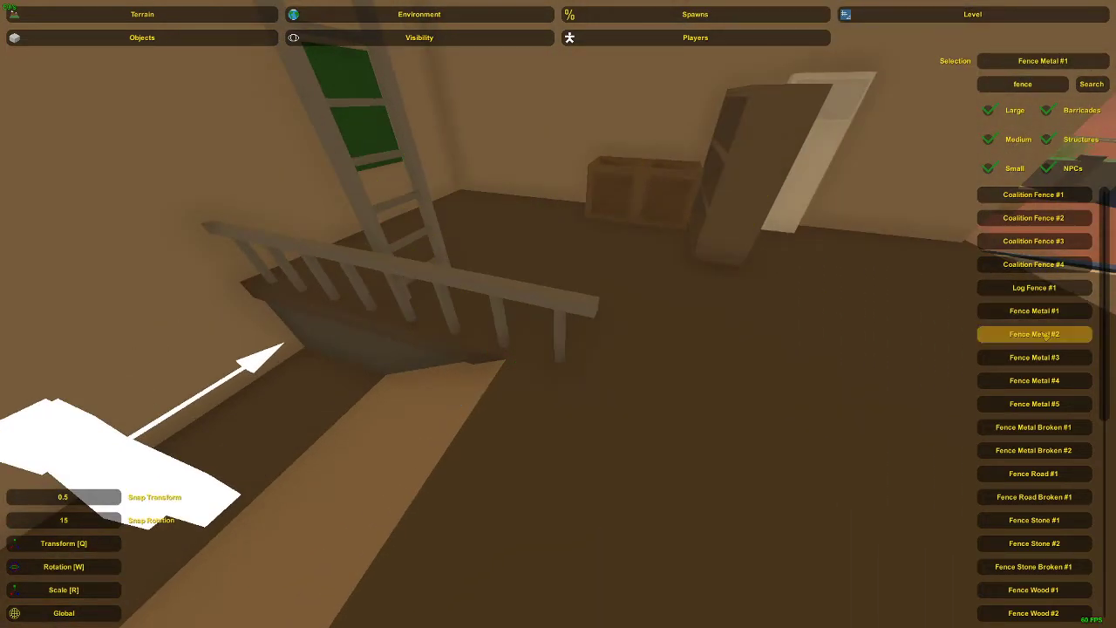
key(e)
key(Delete)
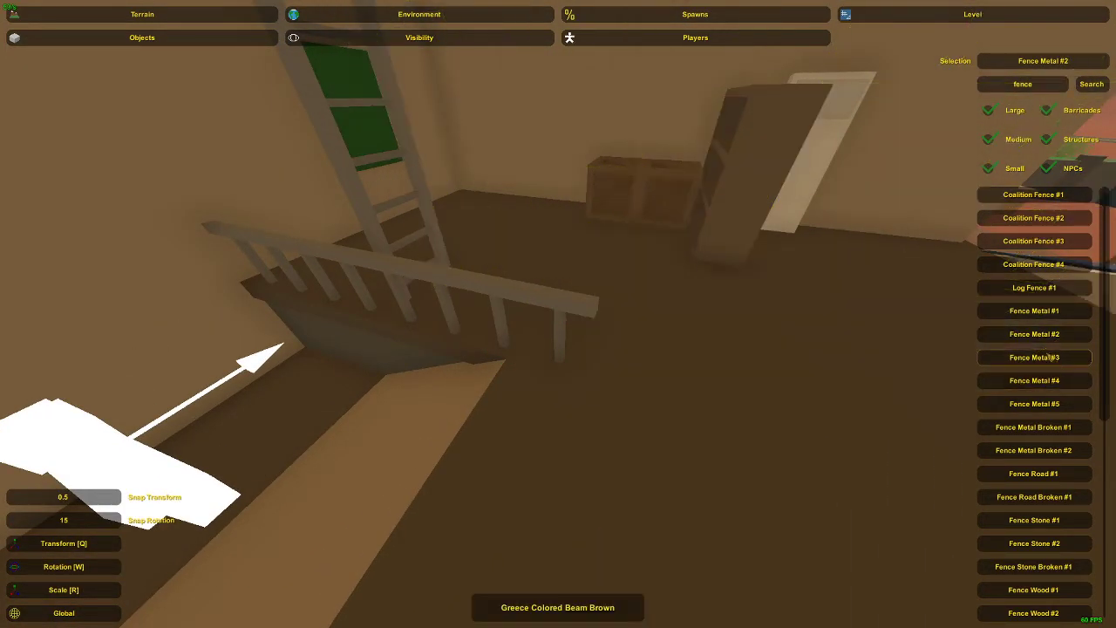
key(e)
key(Delete)
click(1022, 402)
key(e)
right_drag(679, 359, 598, 316)
key(s)
key(Delete)
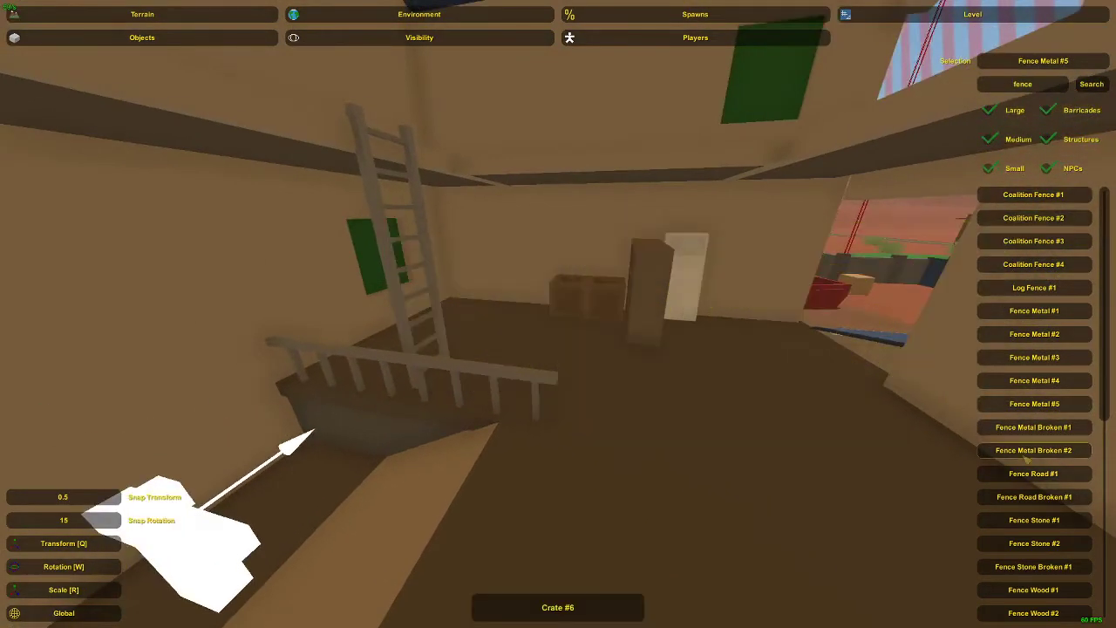
Place a trial Fence Metal #4 on the floor next to the stairwell railing.
click(1034, 380)
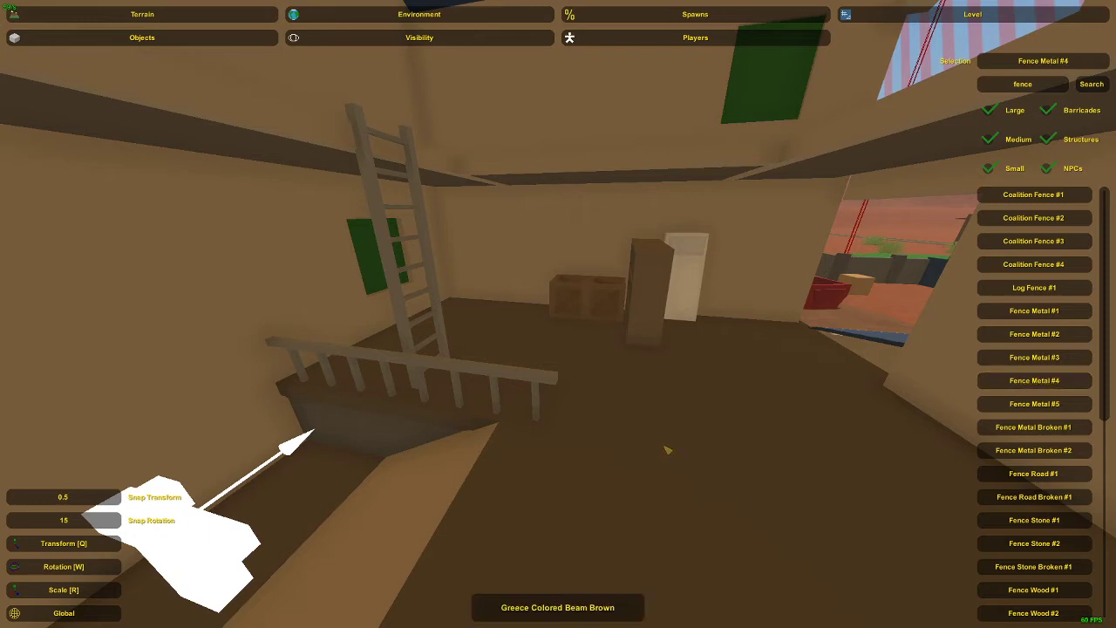
key(e)
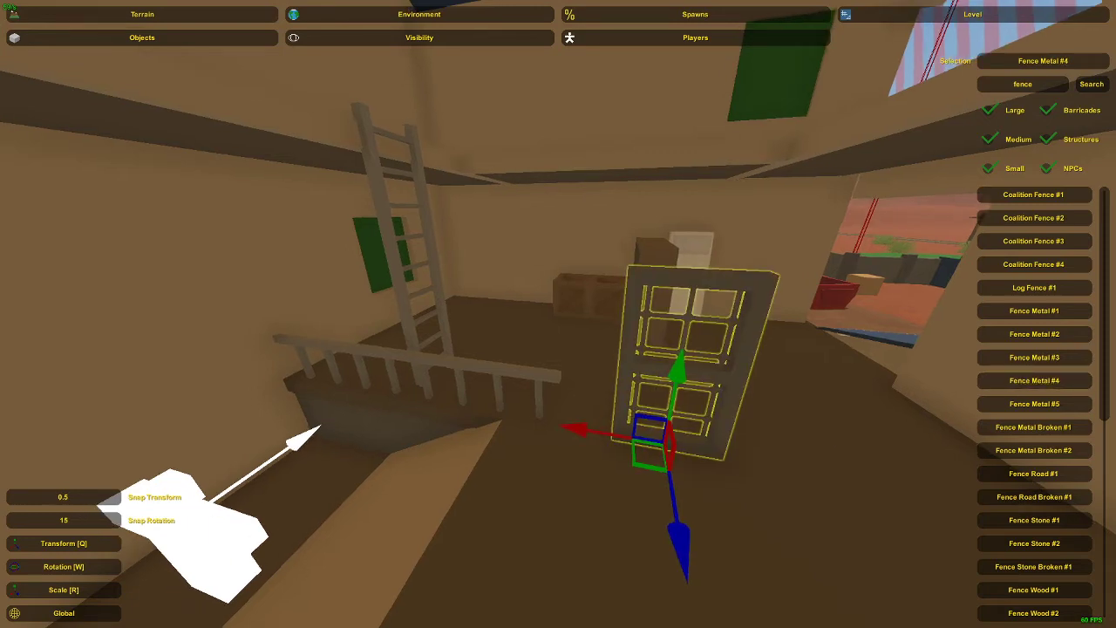
key(a)
right_drag(600, 406, 568, 313)
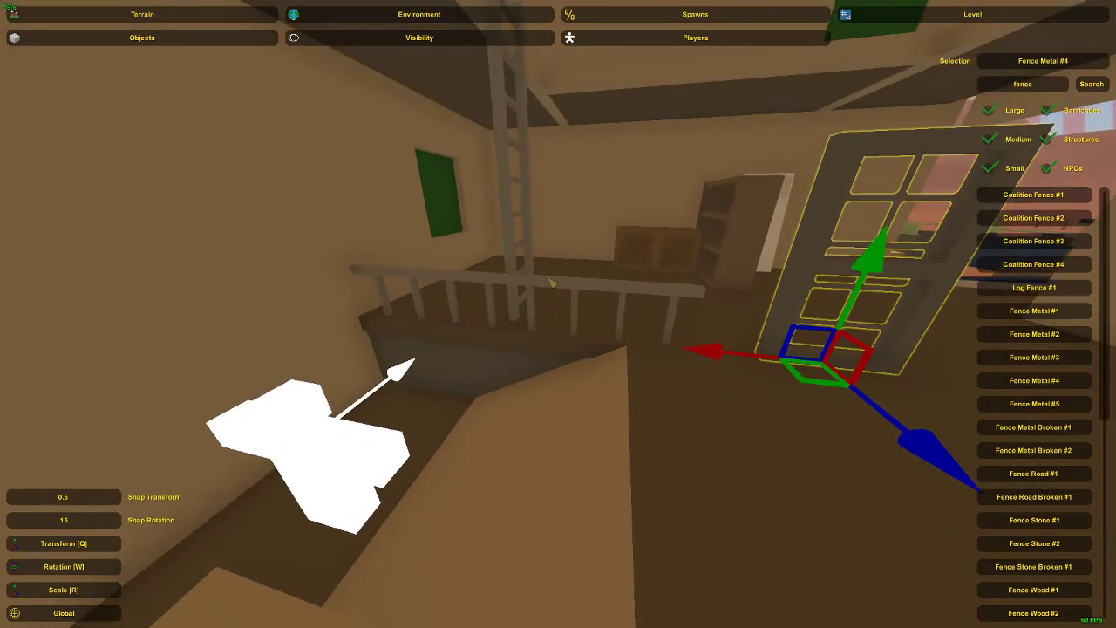
Replace the old stairwell railing with a Fence Metal #4 and delete the trial fence on the floor.
click(551, 284)
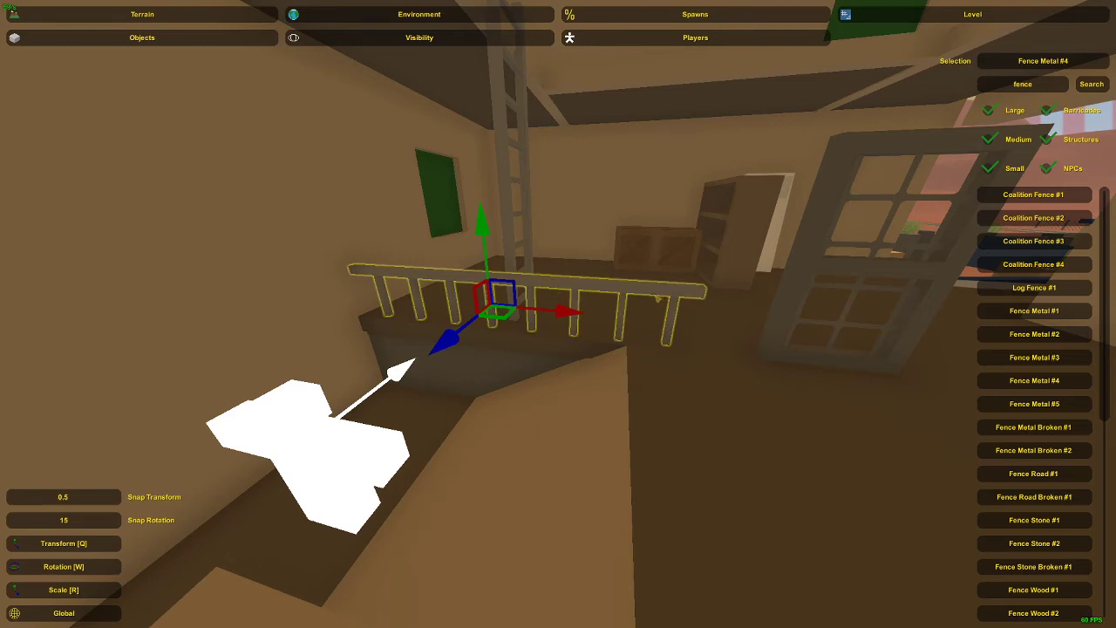
key(Delete)
key(e)
click(817, 274)
key(Delete)
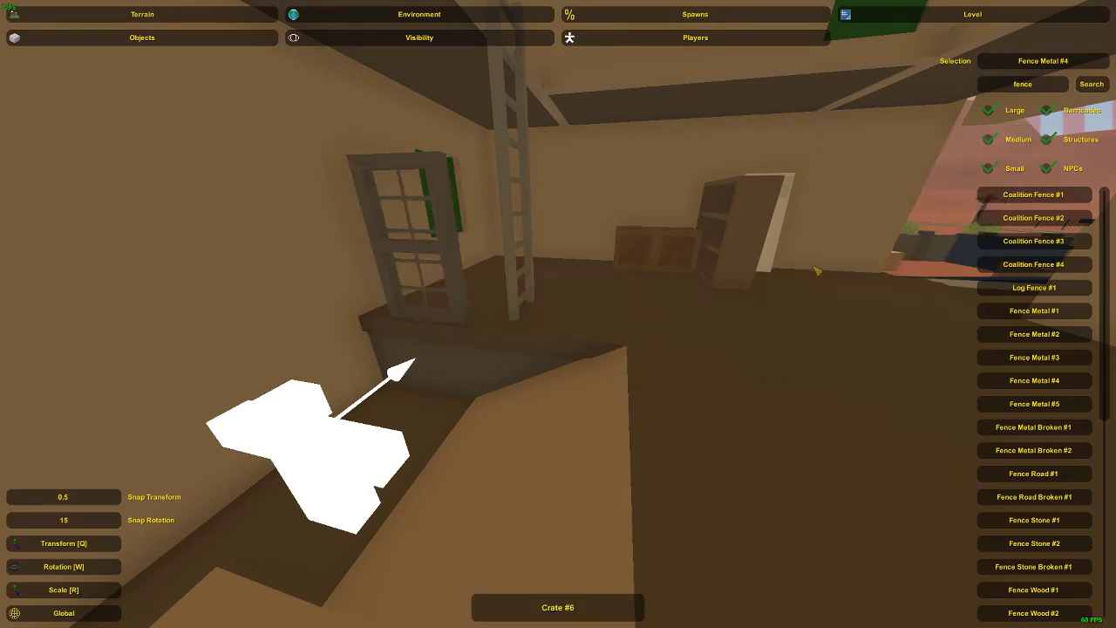
Rotate the upright Fence Metal #4 onto its long side along the stairwell edge and raise it higher above the floor.
key(a)
mouse_move(817, 271)
right_down()
mouse_move(942, 209)
mouse_move(1064, 201)
mouse_move(802, 288)
right_up()
key(w)
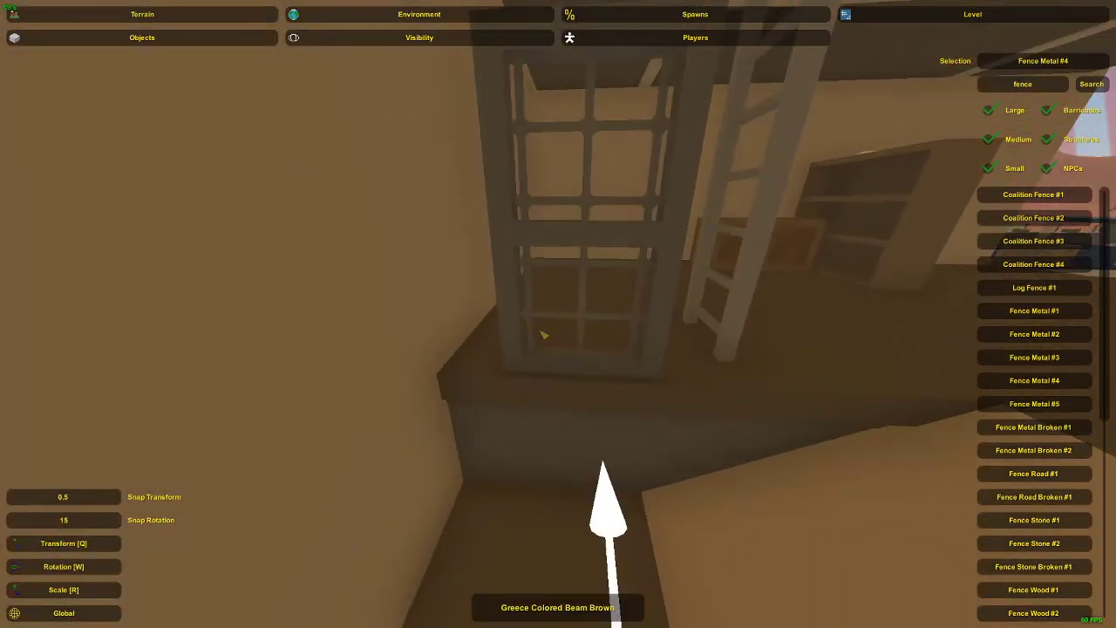
click(568, 339)
drag(618, 288, 656, 327)
key(q)
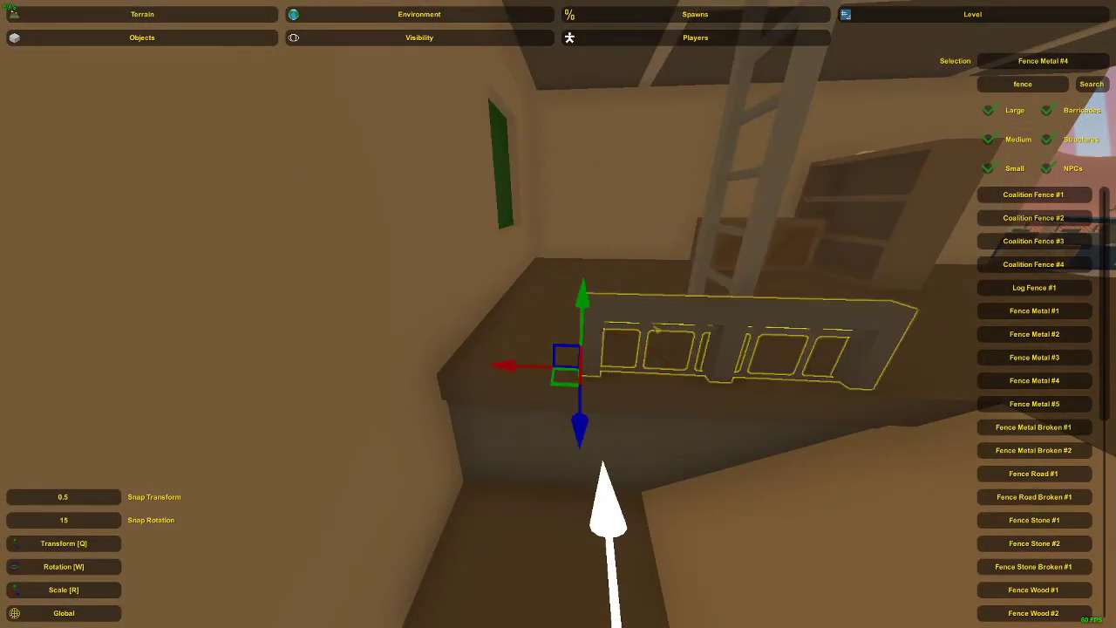
mouse_move(599, 266)
mouse_down()
mouse_move(609, 251)
mouse_move(597, 260)
mouse_up()
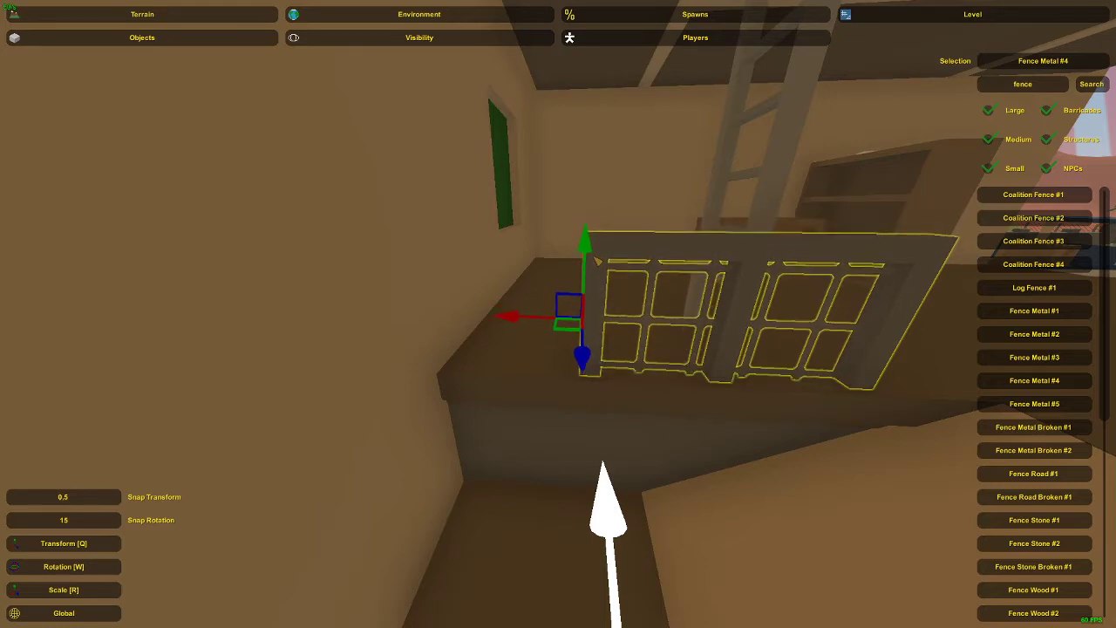
Adjust the sideways fence's position on the stairwell edge so its end sits against the house wall.
key(s)
right_drag(597, 260, 837, 258)
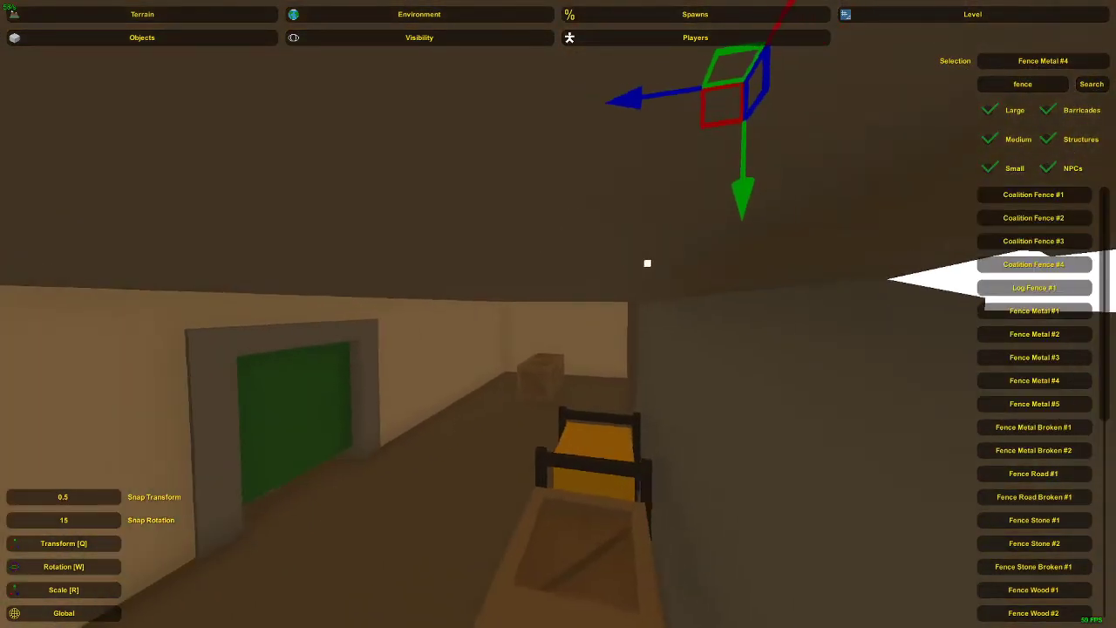
right_drag(647, 264, 558, 279)
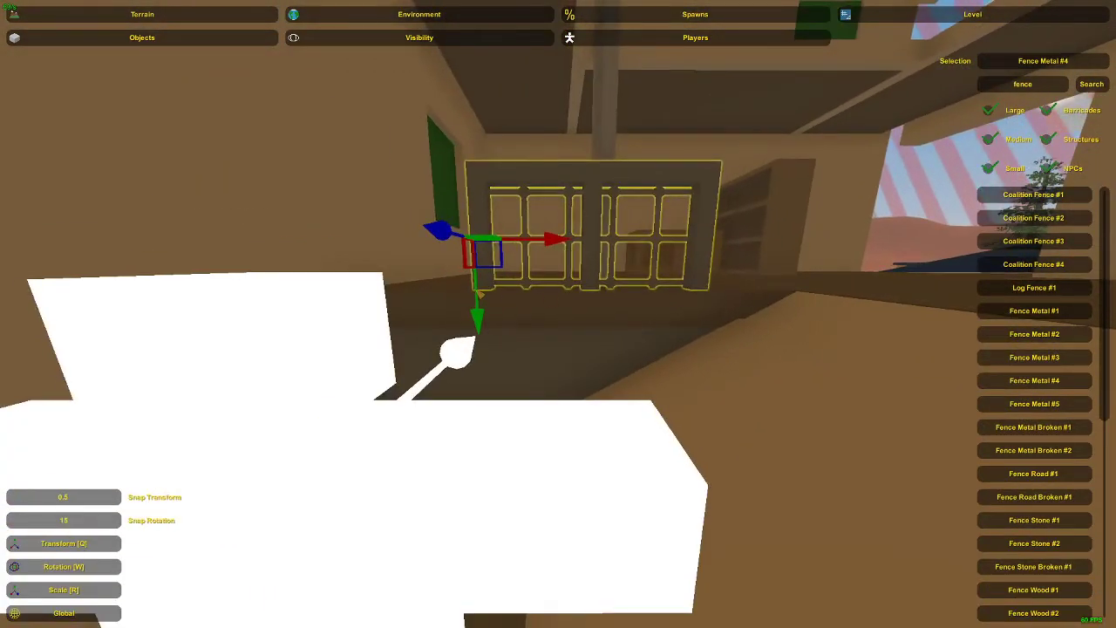
drag(476, 291, 479, 295)
right_drag(479, 295, 558, 313)
drag(548, 300, 433, 300)
key(w)
right_drag(434, 301, 558, 314)
key(d)
drag(602, 321, 595, 322)
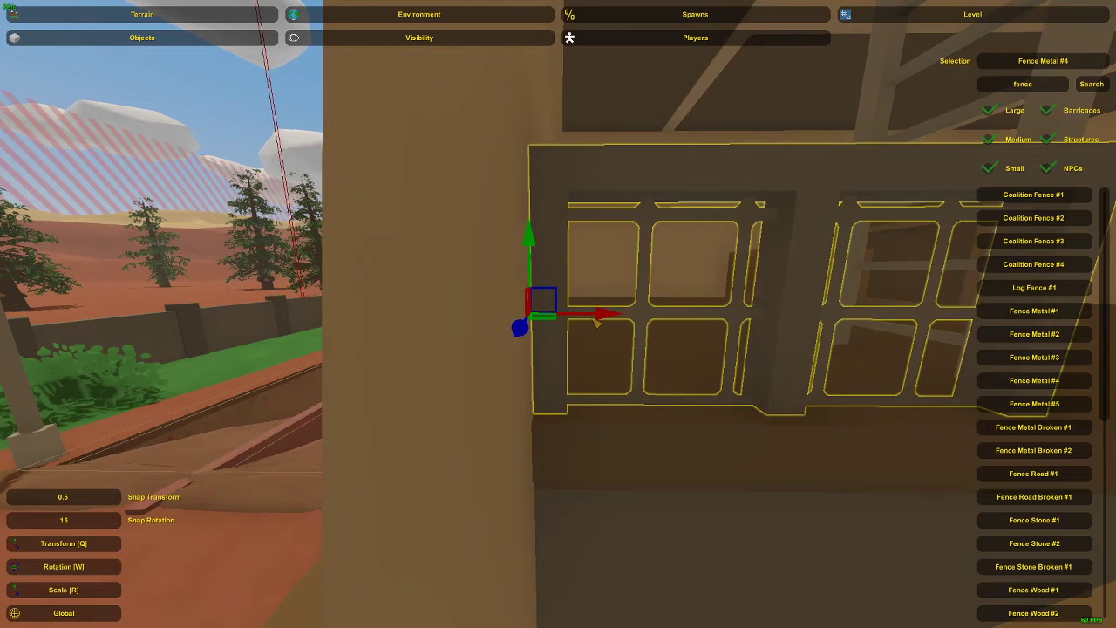
Duplicate the sideways fence and move the copy along the stairwell edge to continue the railing.
key(s)
right_drag(595, 321, 558, 314)
key(d)
key(s)
key(ctrl+c)
key(ctrl+v)
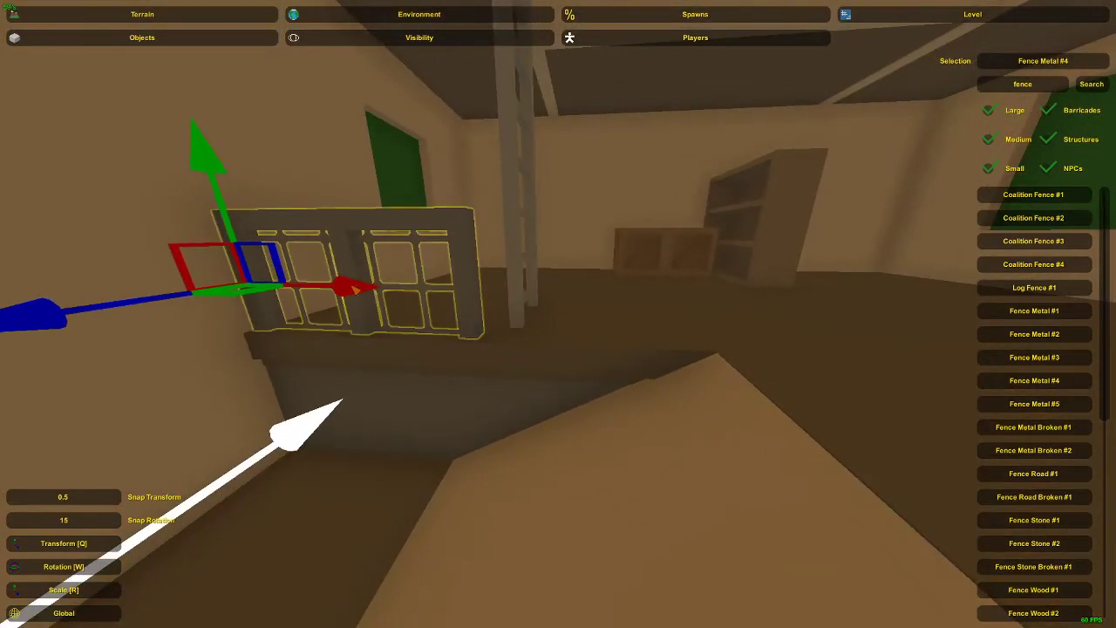
drag(359, 286, 583, 296)
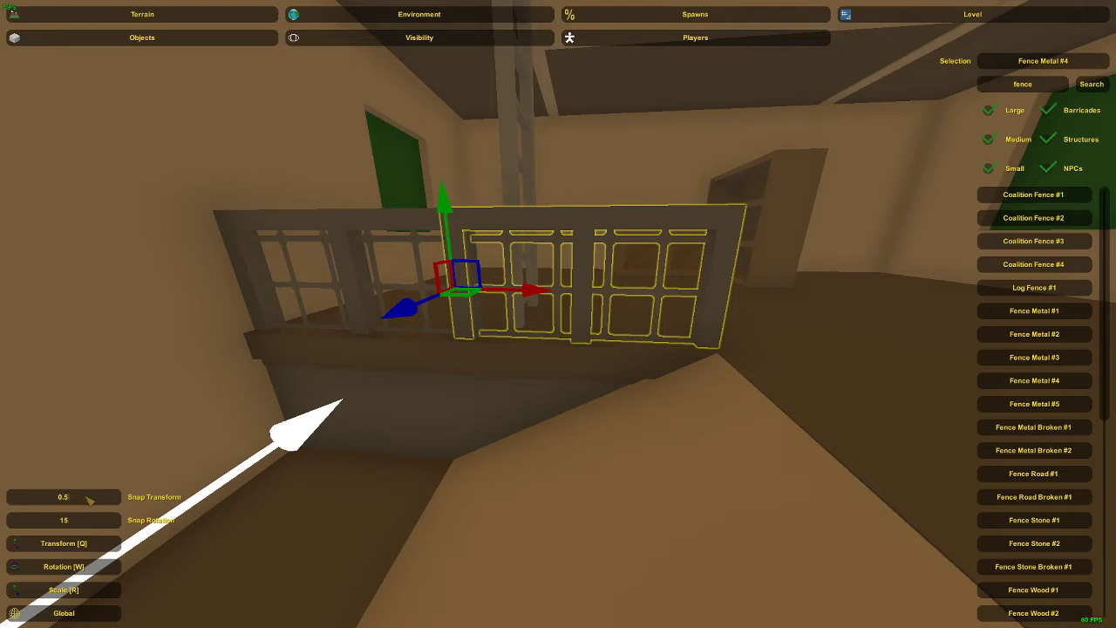
Set the transform snap to 0.25 with local axes and nudge the copied fence along the stairwell edge.
click(120, 619)
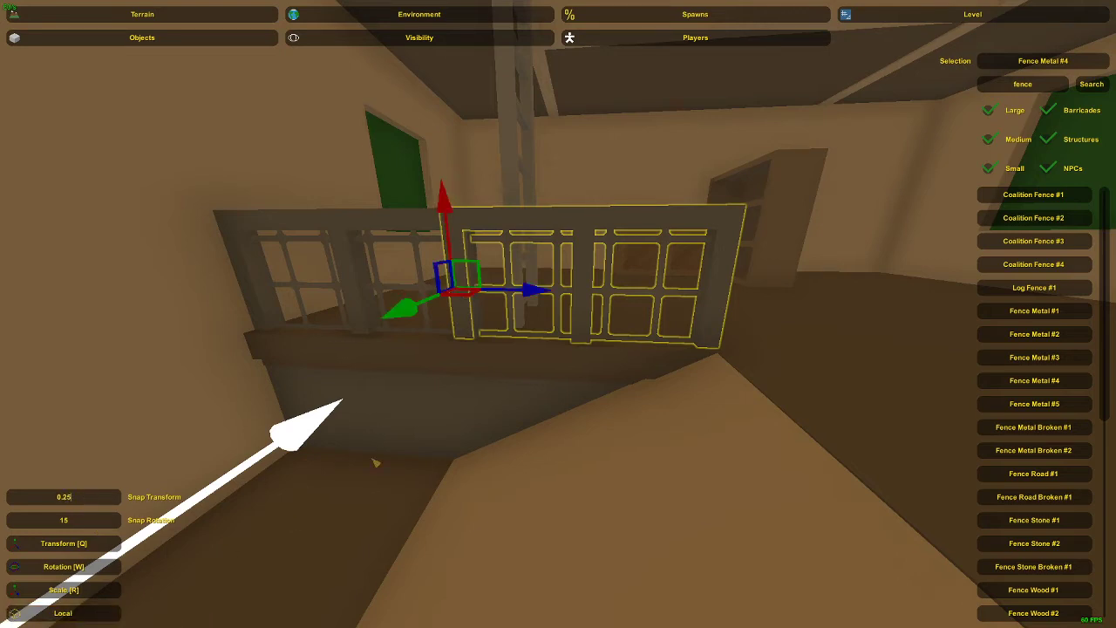
drag(539, 290, 563, 289)
key(w)
right_drag(563, 289, 558, 314)
click(583, 272)
key(s)
right_drag(584, 272, 563, 319)
key(w)
click(573, 273)
Turn the copied fence half a turn to face the opposite way and realign it against the first fence.
key(w)
key(w)
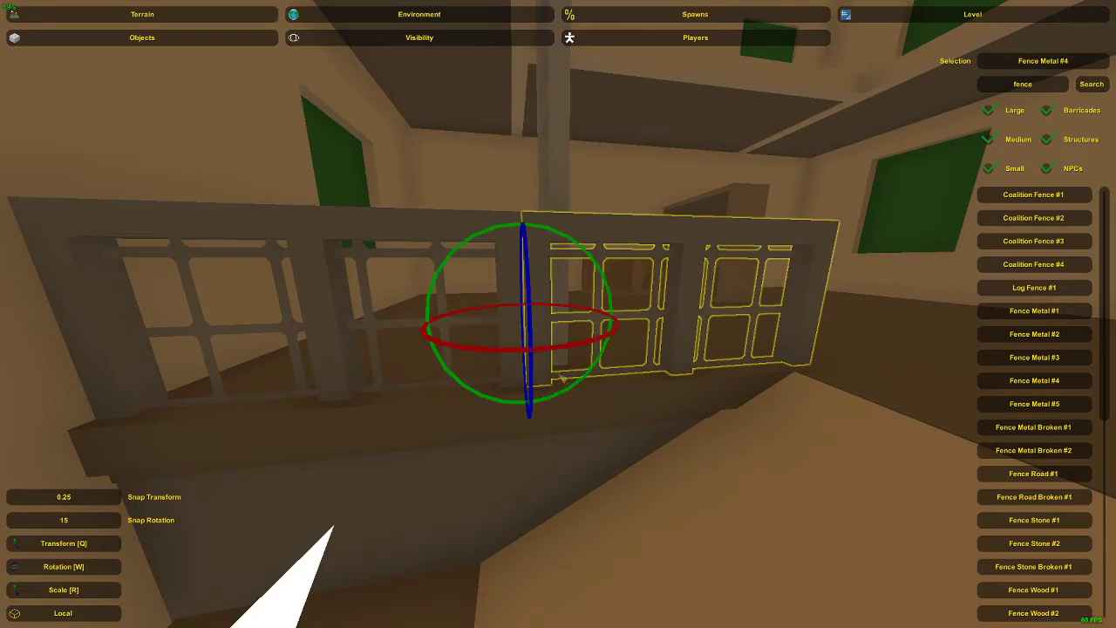
drag(564, 351, 804, 298)
key(q)
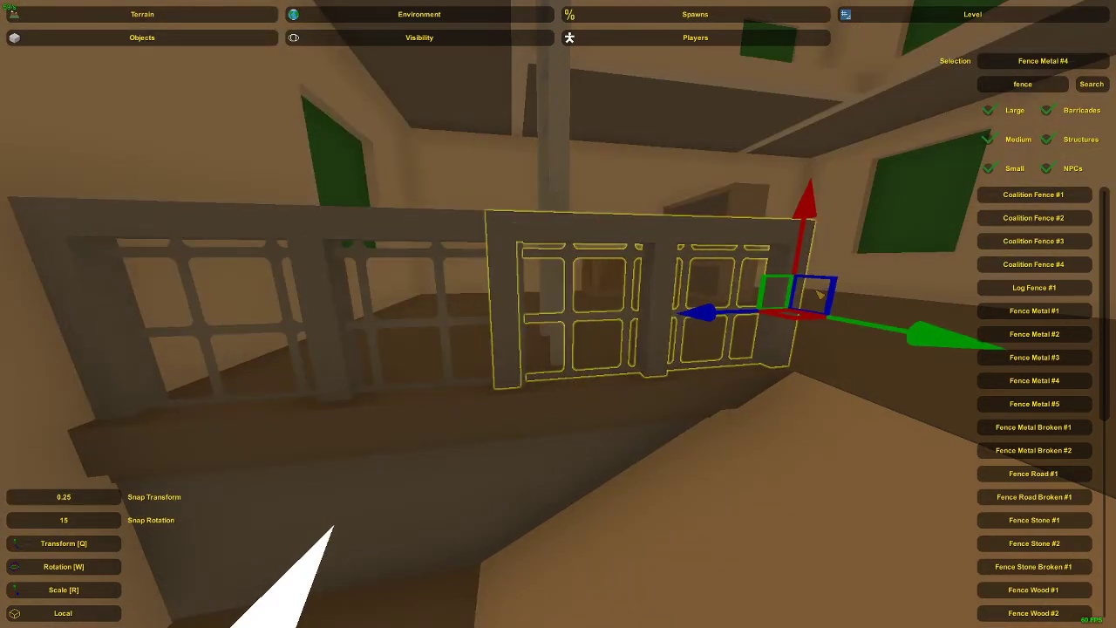
key(w)
right_drag(693, 307, 563, 315)
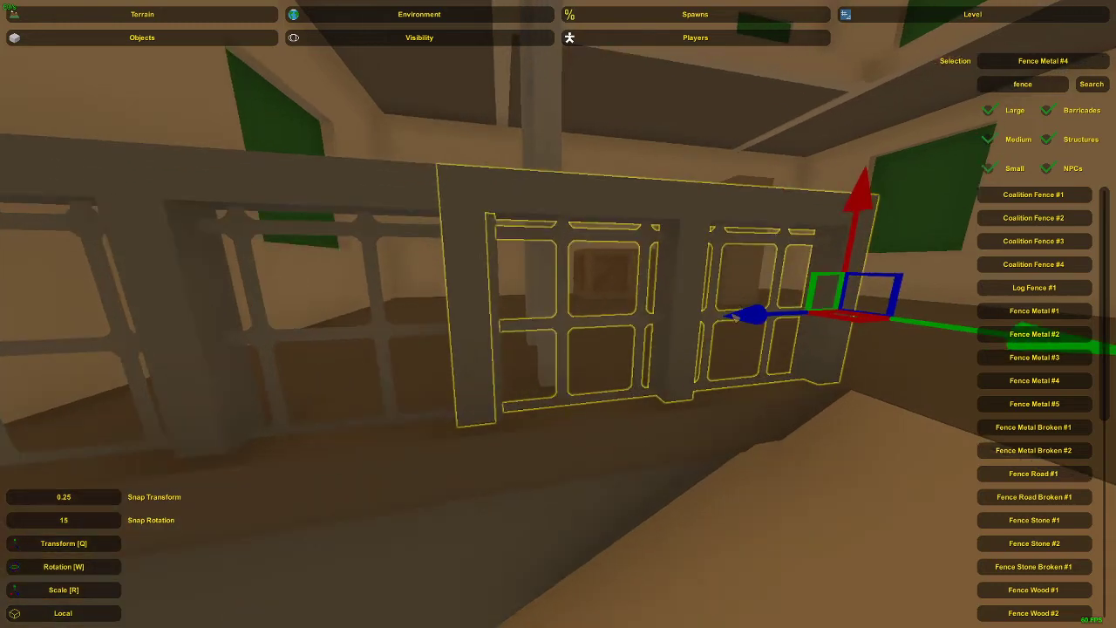
drag(757, 318, 762, 316)
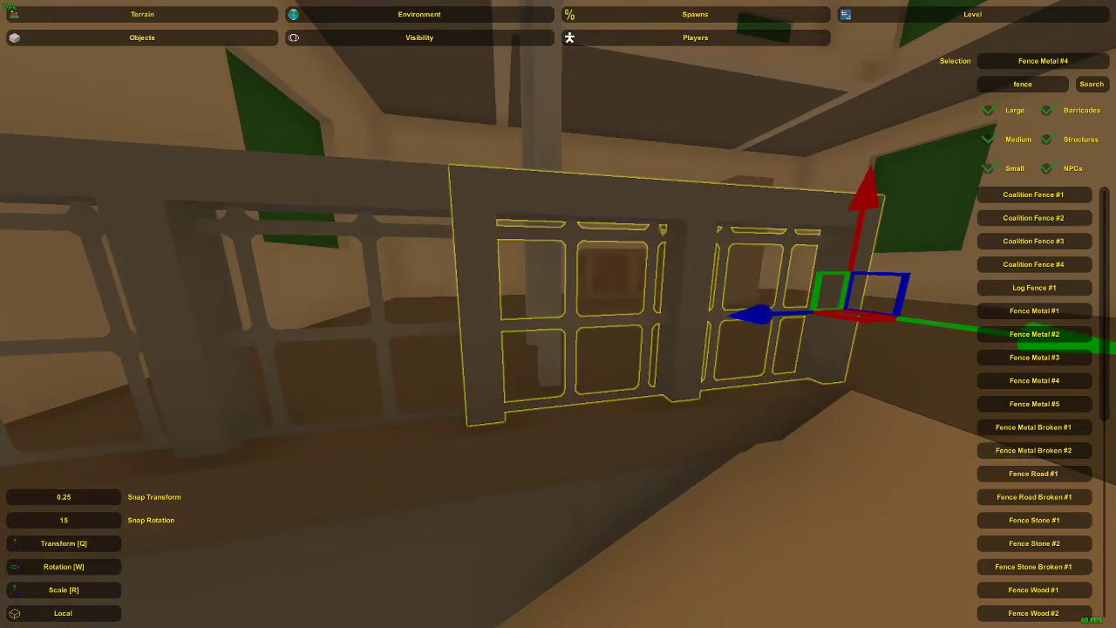
Deselect the fence and examine the new railing from the other side of the stairwell.
click(563, 317)
click(564, 193)
click(572, 198)
key(s)
mouse_move(573, 198)
right_down()
mouse_move(558, 218)
mouse_move(566, 210)
mouse_move(454, 261)
right_up()
key(s)
key(d)
right_drag(558, 314, 514, 314)
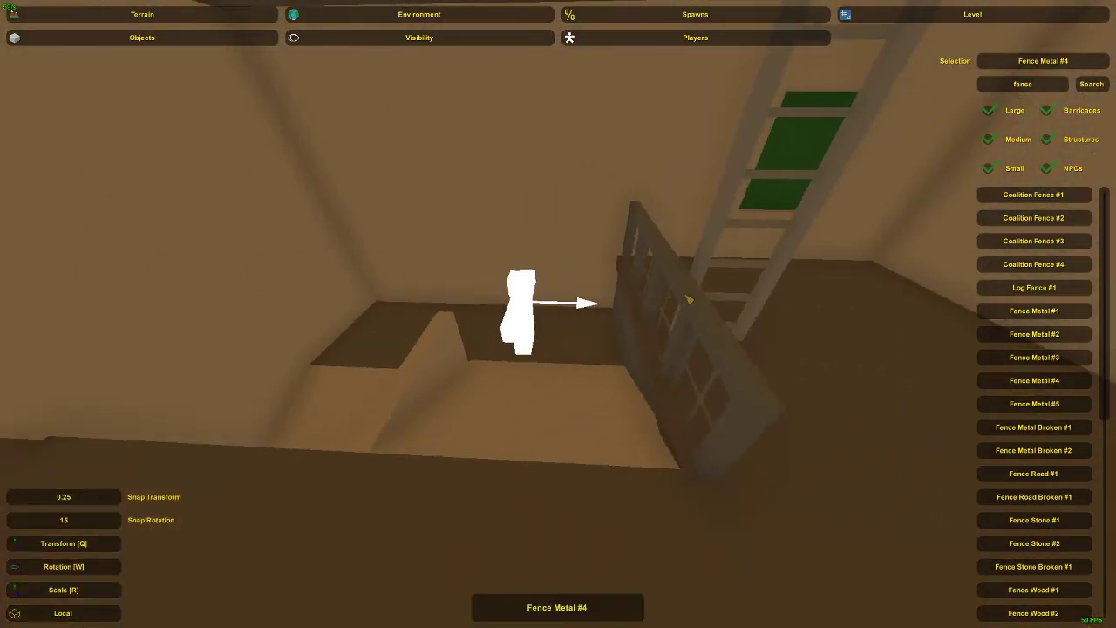
click(690, 299)
right_drag(690, 299, 820, 369)
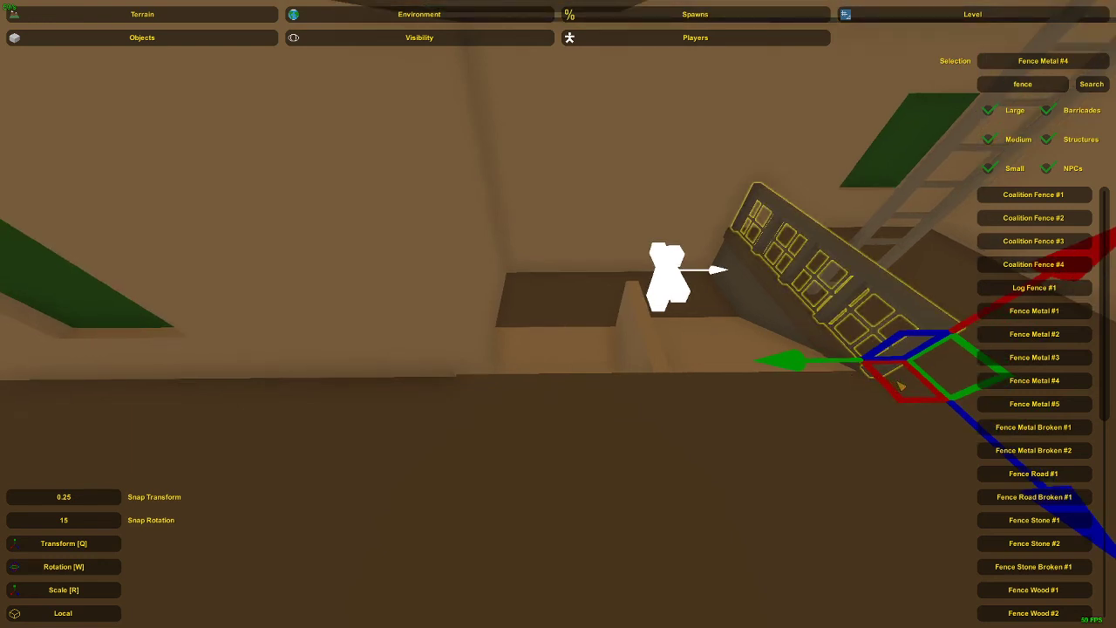
key(e)
key(Delete)
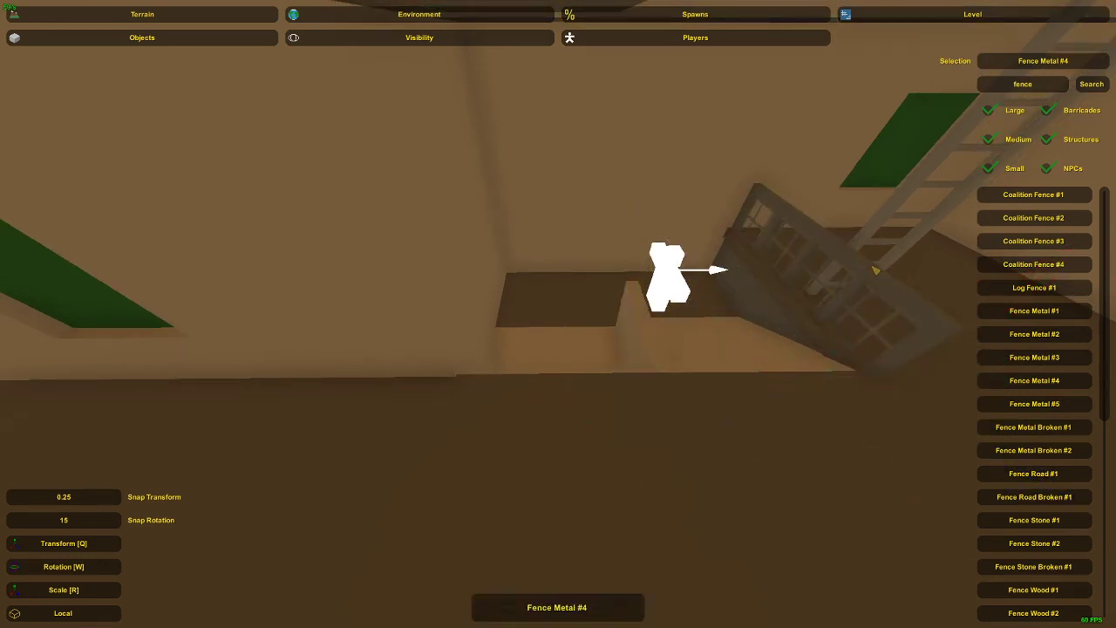
Place another Fence Metal #4 on the upper floor, turn it perpendicular to the side railing and move it to the stairwell's open front edge.
click(876, 269)
key(e)
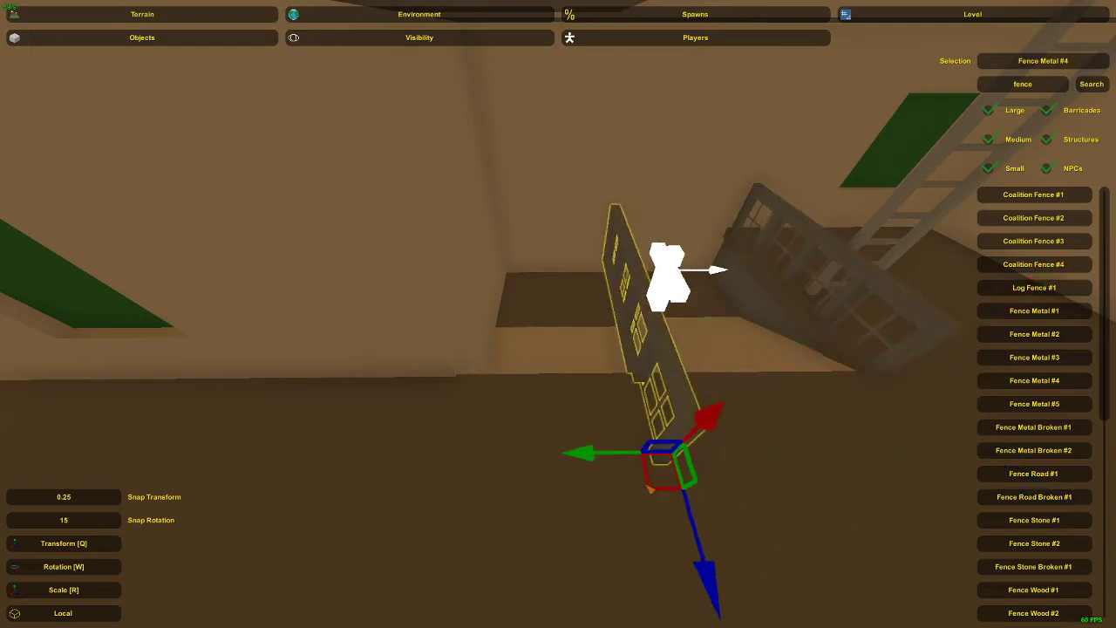
key(w)
drag(622, 576, 682, 602)
key(q)
drag(684, 480, 695, 412)
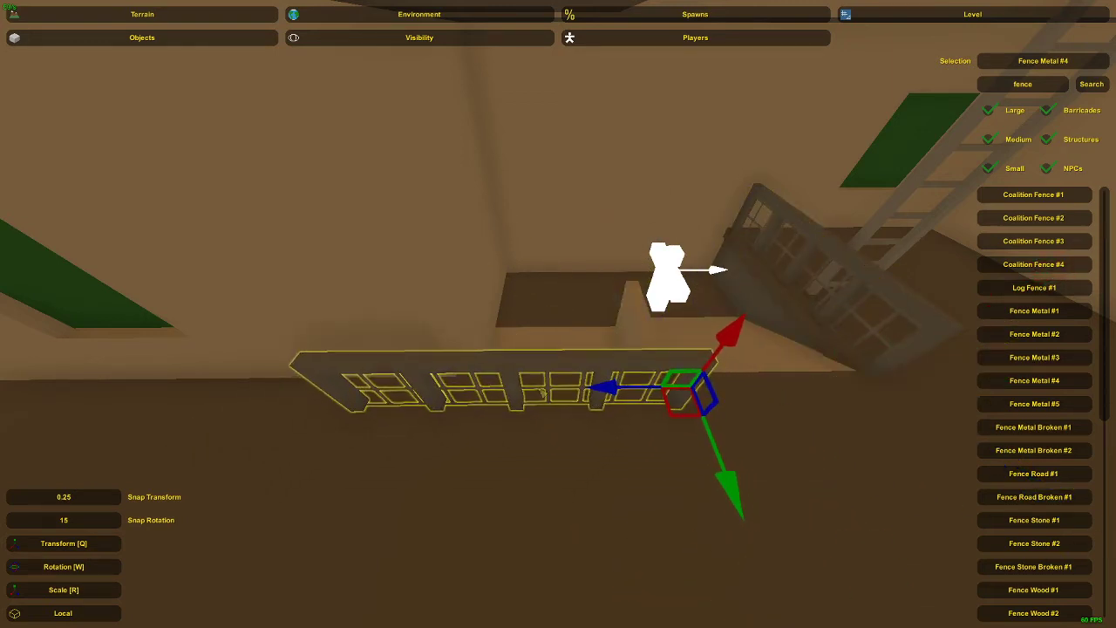
Shift the front fence sideways toward the edge of the stairwell opening.
click(478, 369)
click(478, 368)
key(Delete)
click(551, 363)
right_drag(550, 363, 550, 364)
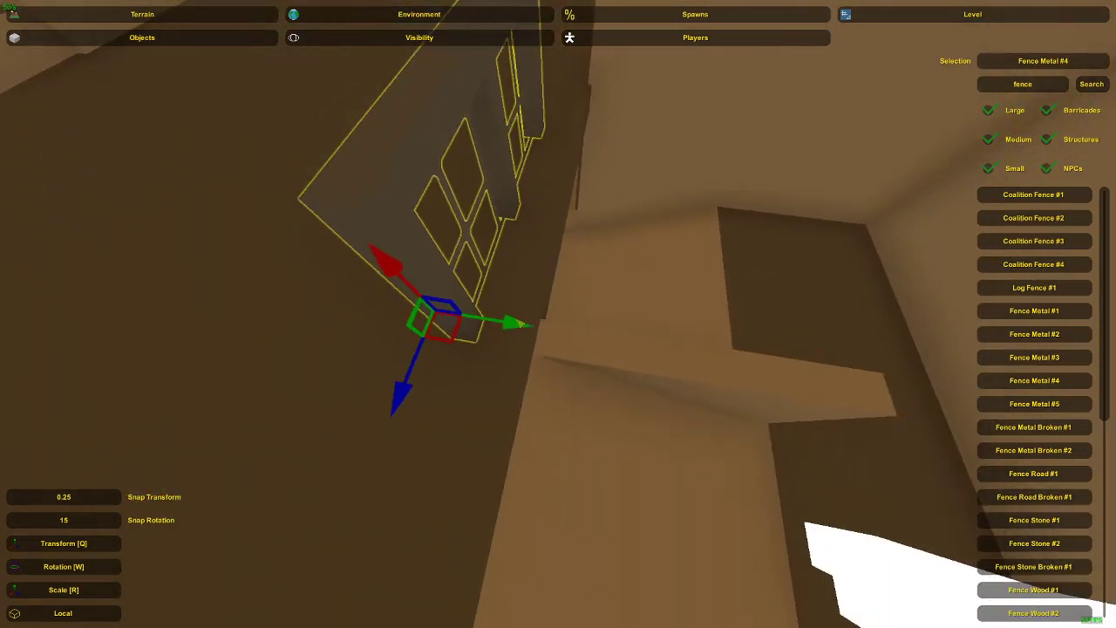
drag(501, 327, 541, 330)
right_drag(540, 330, 550, 316)
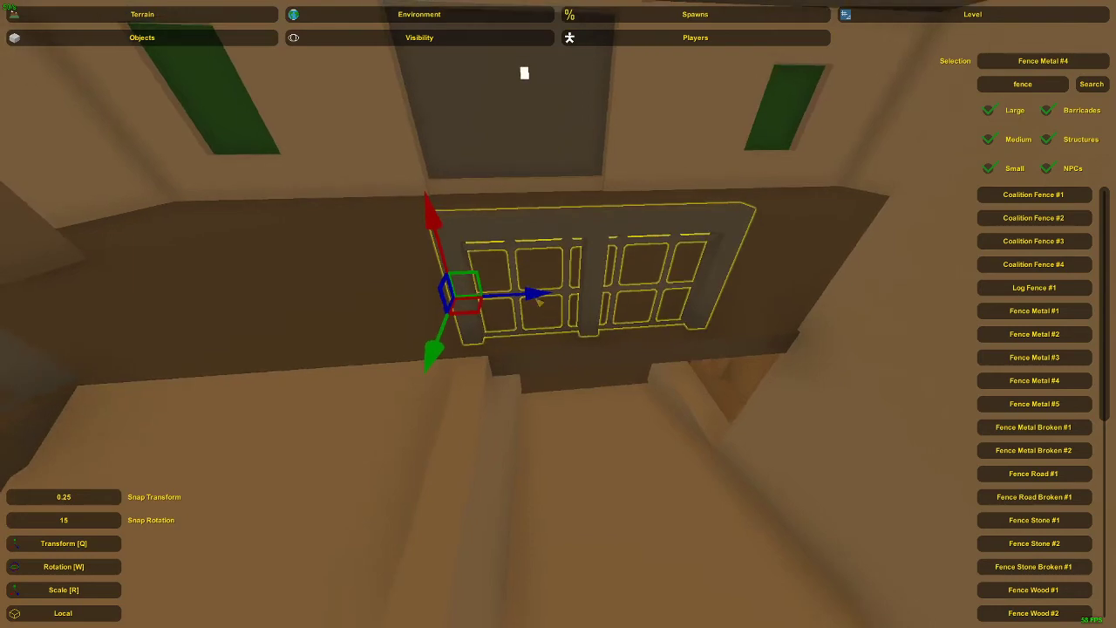
Slide the front fence lengthwise along the stairwell edge, partly into the adjoining wall.
drag(536, 297, 588, 297)
right_drag(588, 298, 558, 314)
drag(545, 313, 563, 314)
right_drag(564, 314, 562, 319)
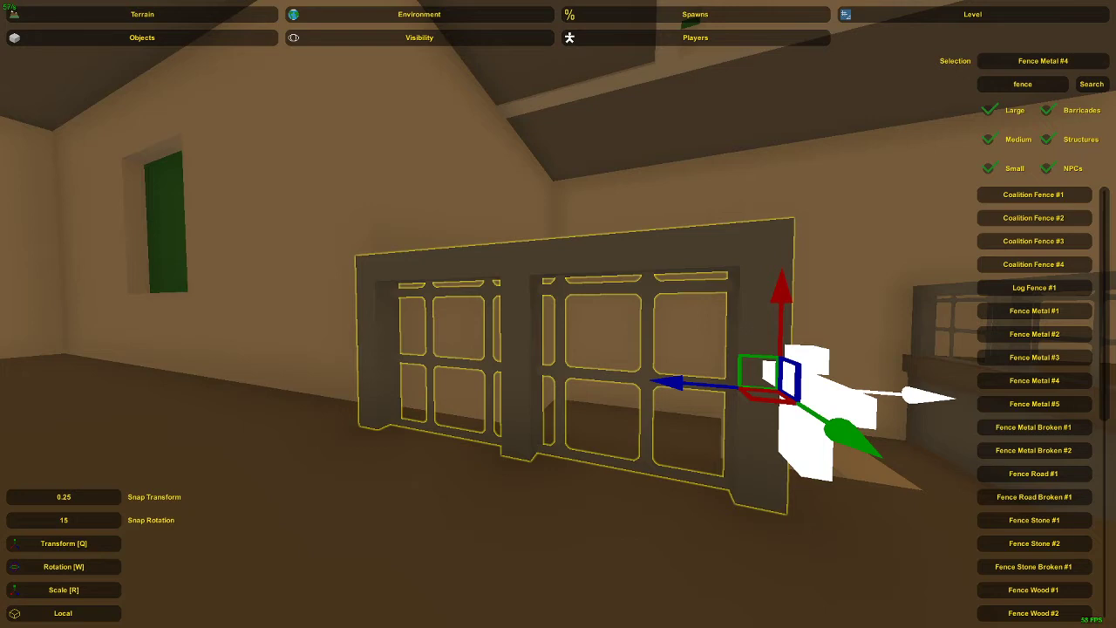
Check the front fence from both sides and fine-tune its lengthwise position against the low wall between the stair flights.
right_drag(558, 314, 774, 336)
key(a)
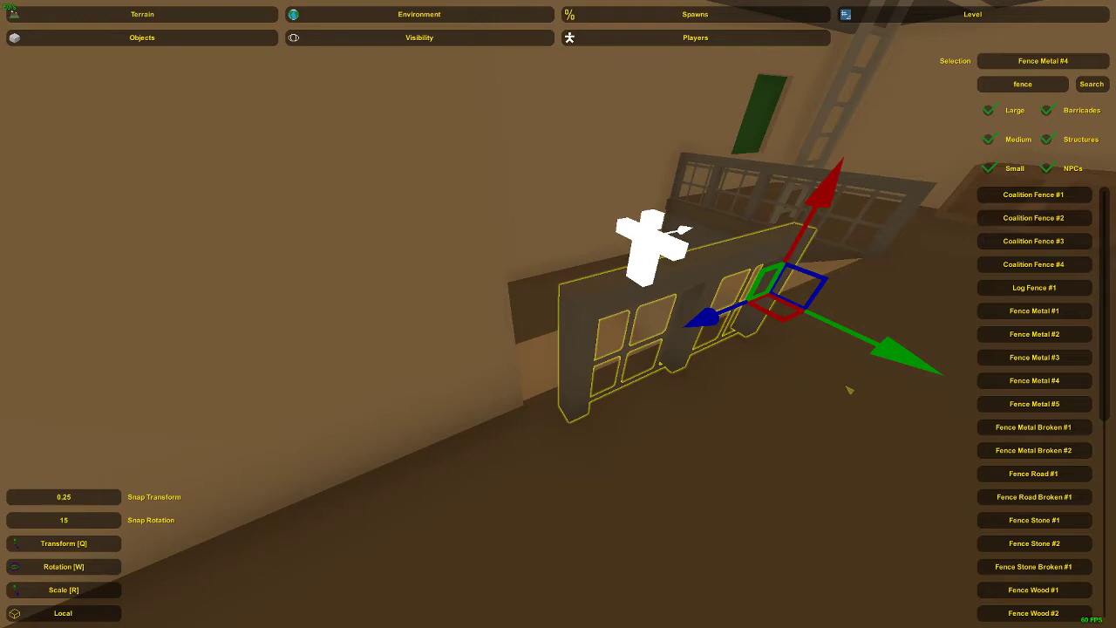
key(a)
right_drag(558, 314, 218, 324)
key(d)
key(d)
drag(543, 289, 523, 289)
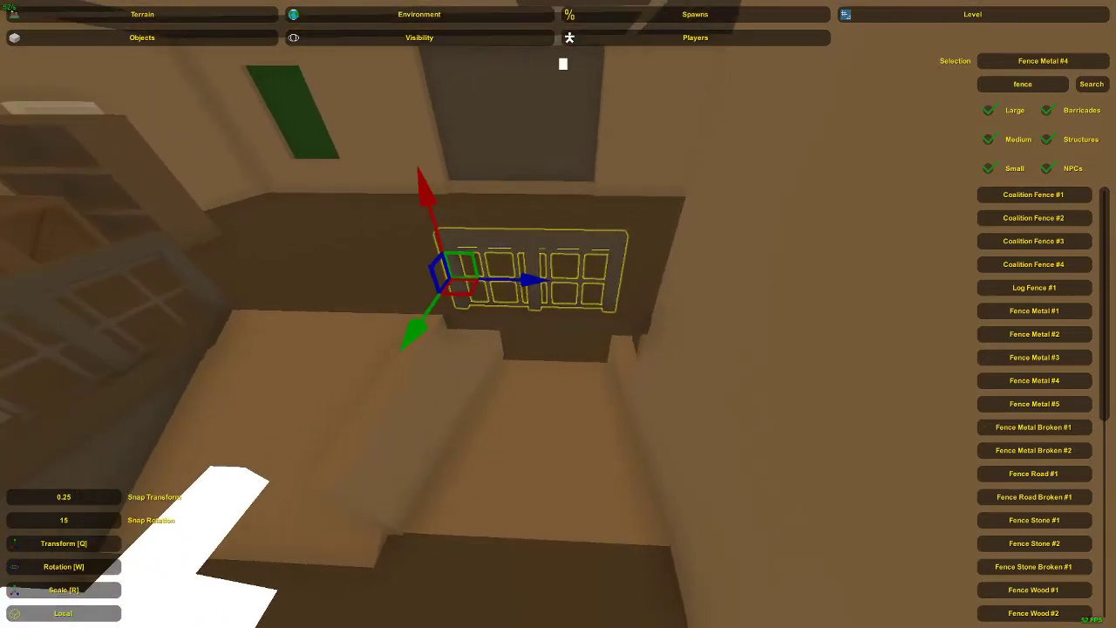
right_drag(523, 288, 565, 330)
key(w)
drag(580, 346, 556, 346)
key(a)
right_drag(556, 345, 537, 309)
key(d)
drag(494, 323, 479, 326)
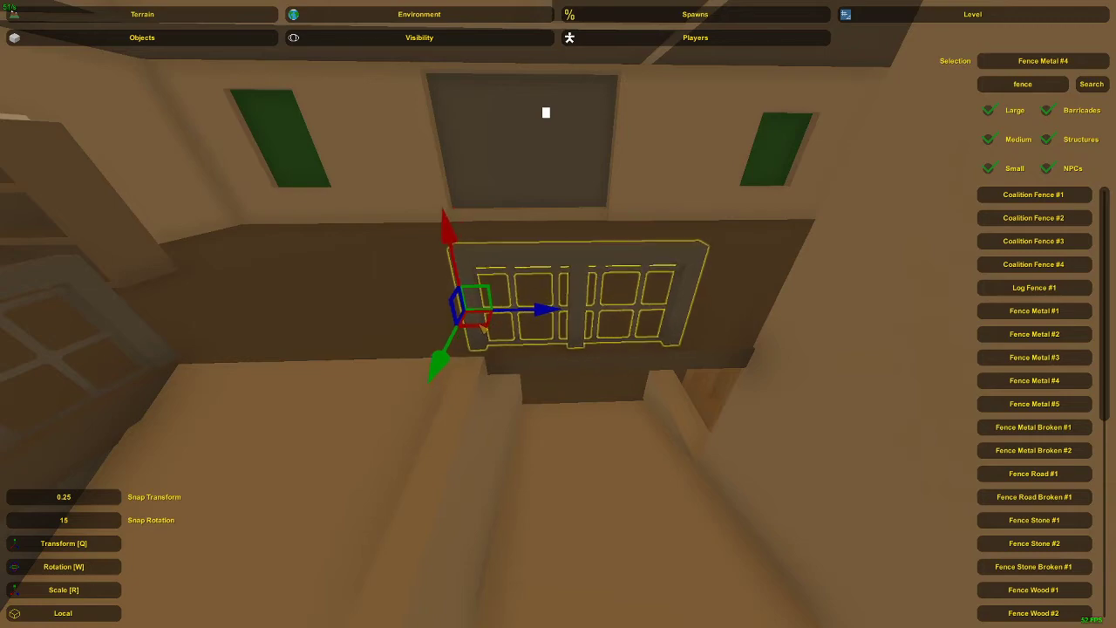
Select the wall panels around the window near the front fence and inspect them from inside and outside the house.
right_drag(479, 326, 654, 313)
key(w)
right_drag(558, 313, 601, 305)
key(a)
click(535, 289)
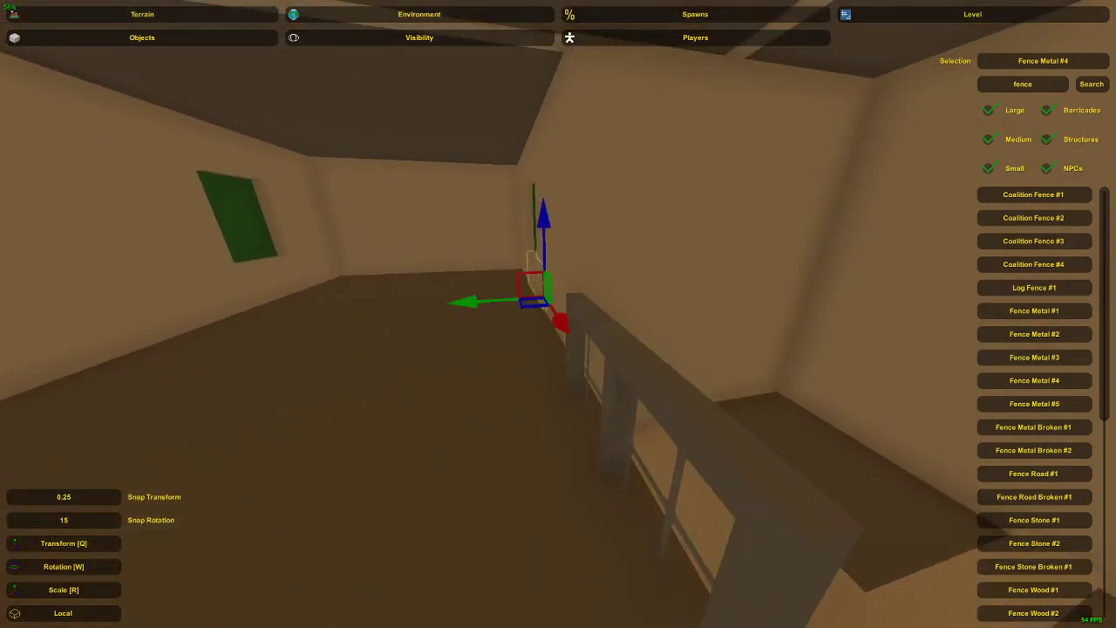
key(a)
right_drag(536, 290, 568, 311)
click(562, 271)
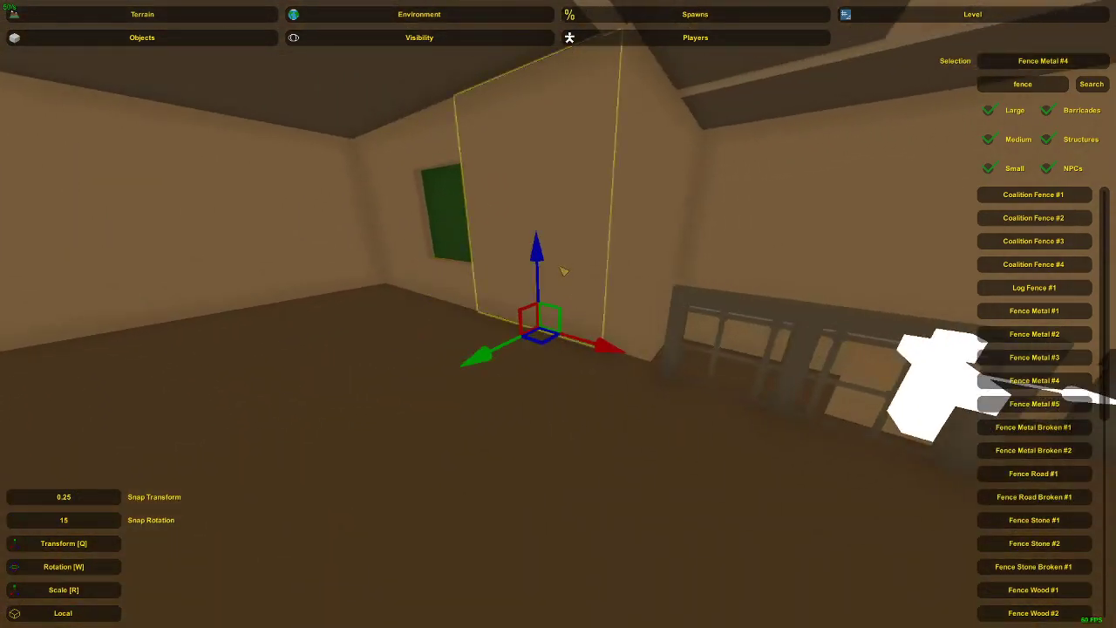
shift+click(456, 284)
shift+click(407, 234)
shift+click(427, 150)
key(e)
mouse_move(426, 150)
right_down()
mouse_move(436, 174)
mouse_move(428, 131)
right_up()
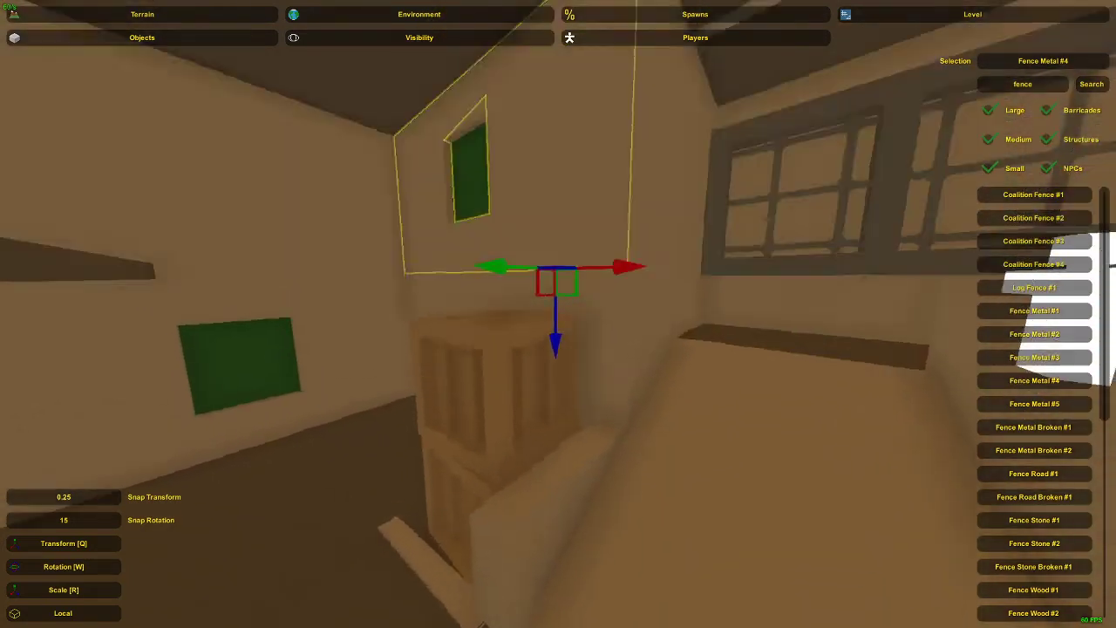
key(q)
right_drag(558, 314, 541, 261)
key(d)
key(s)
click(574, 331)
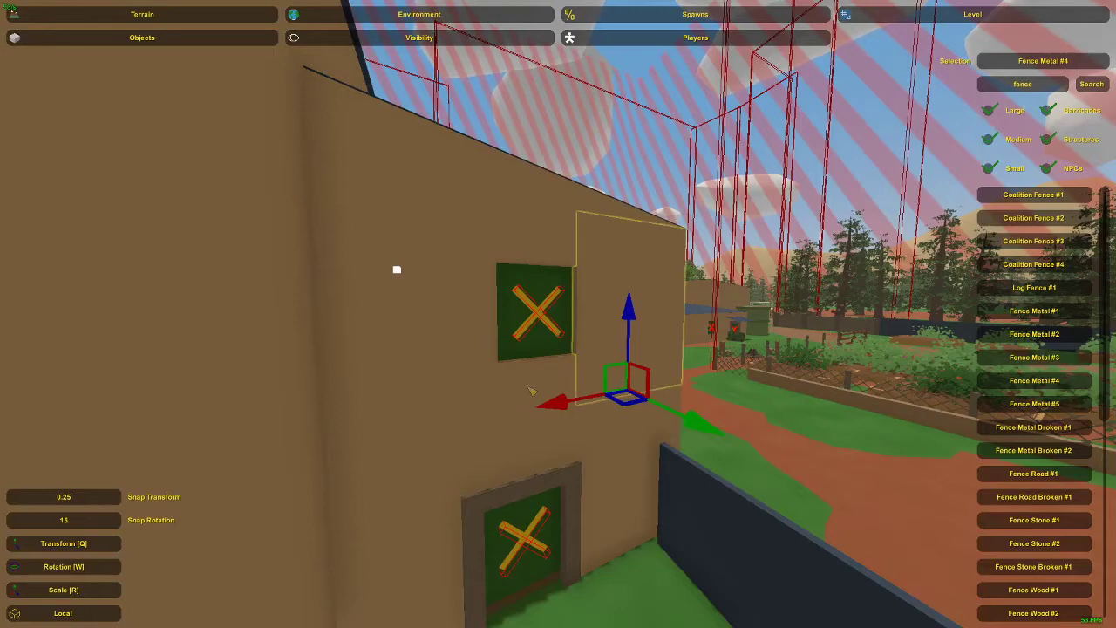
Move the wall panel beside the window slightly into the room and check the outer wall around the window.
key(a)
right_drag(503, 247, 681, 271)
right_drag(558, 314, 523, 328)
key(d)
drag(500, 329, 483, 329)
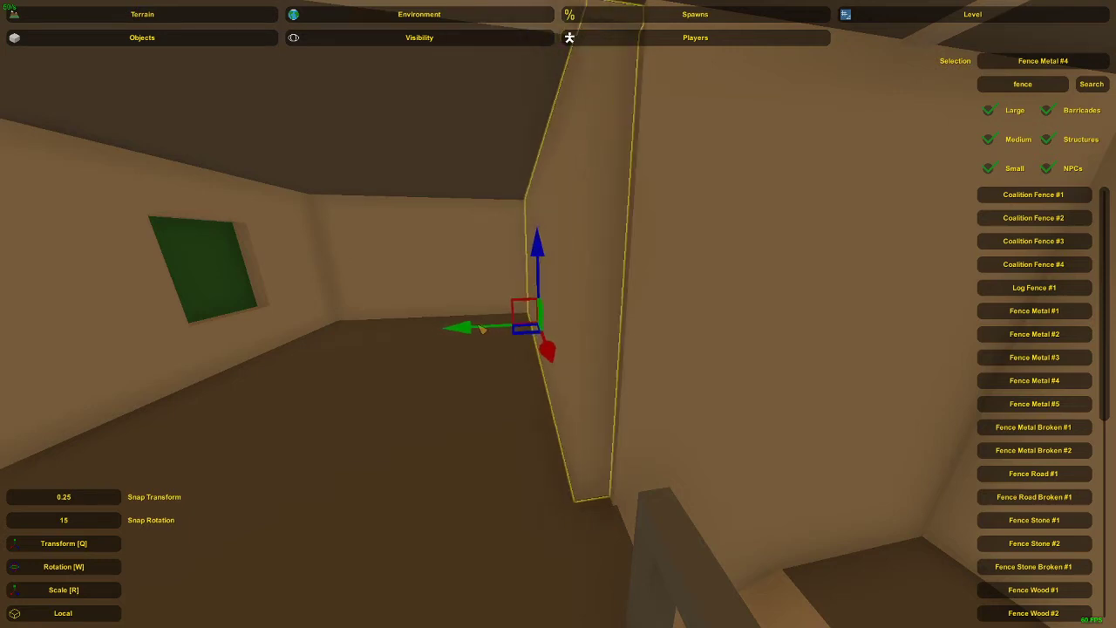
right_drag(547, 273, 563, 318)
key(w)
click(560, 299)
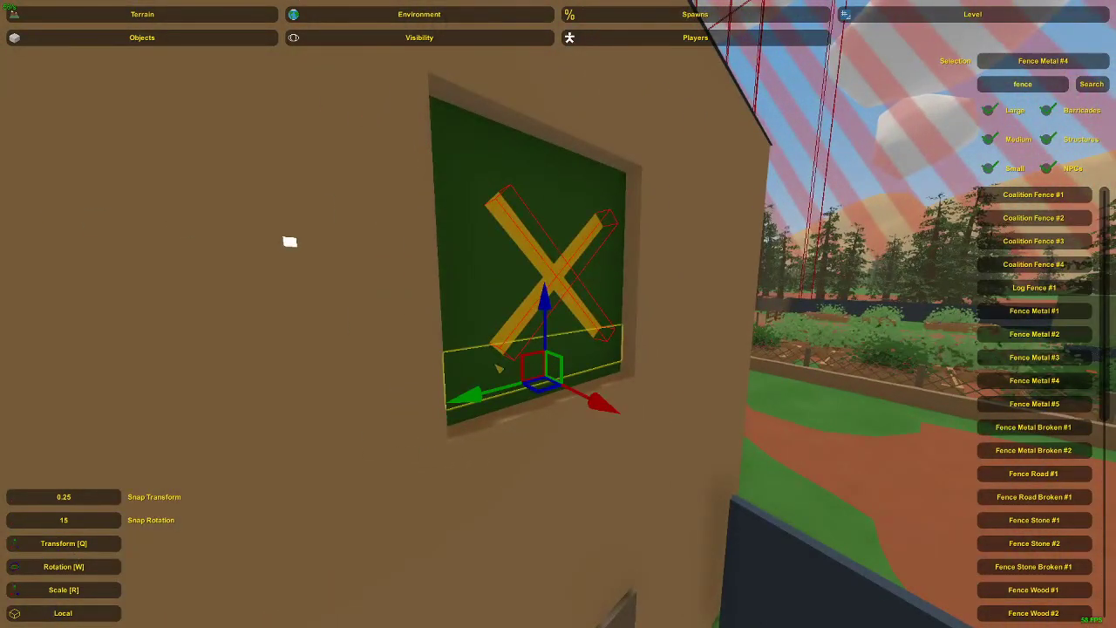
right_drag(499, 369, 645, 379)
key(w)
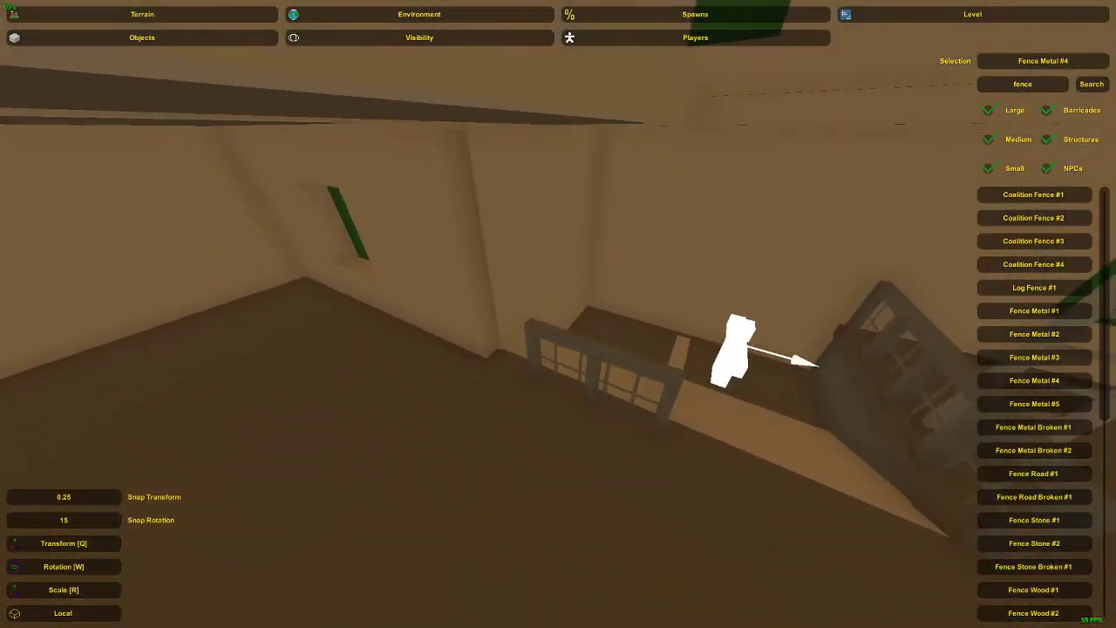
Select the front fence and slide it along the stairwell edge deeper into the protruding wall panel.
right_drag(572, 305, 662, 344)
click(596, 324)
key(d)
key(d)
key(a)
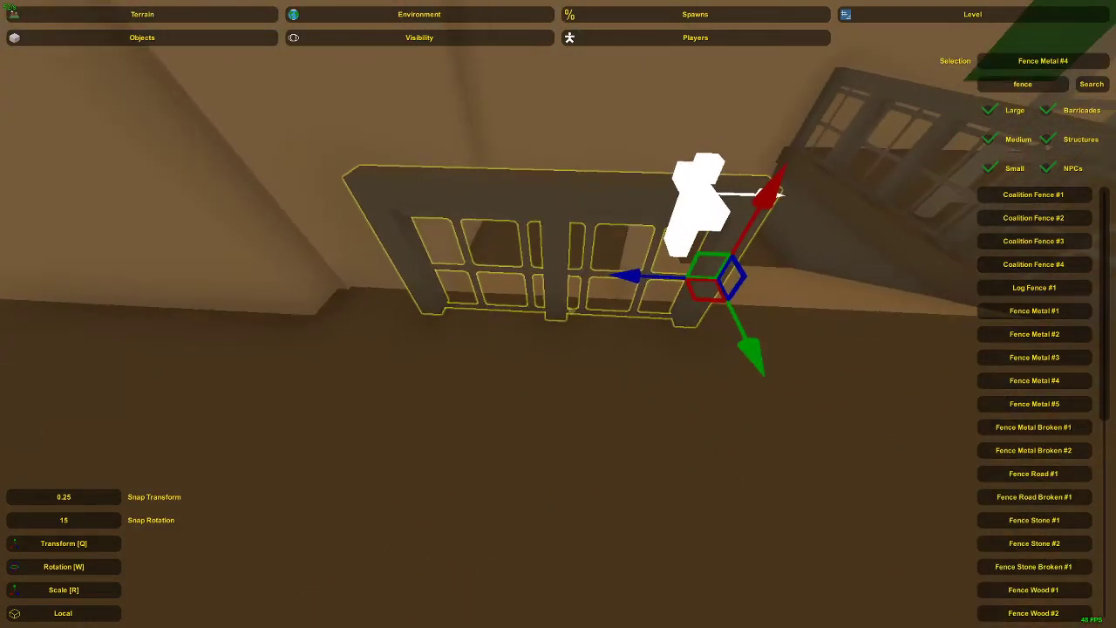
drag(642, 285, 472, 283)
key(s)
key(d)
right_drag(558, 314, 556, 320)
key(a)
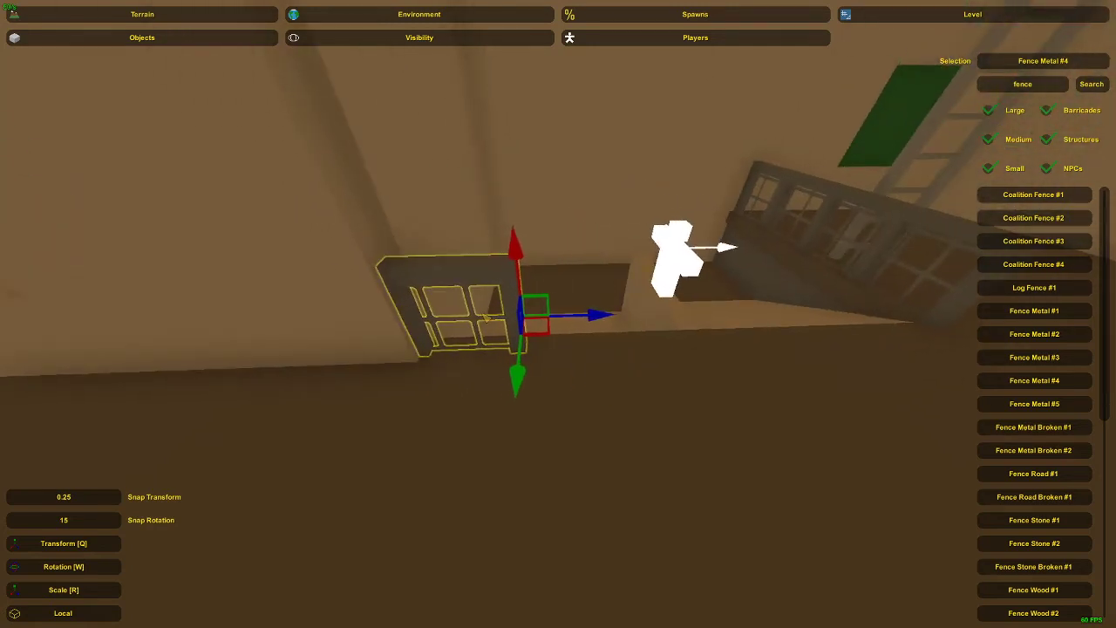
Duplicate the front fence and move the copy along the stairwell edge to extend the railing beyond the wall section.
right_drag(488, 318, 558, 314)
key(d)
key(ctrl+c)
key(ctrl+v)
drag(553, 312, 755, 308)
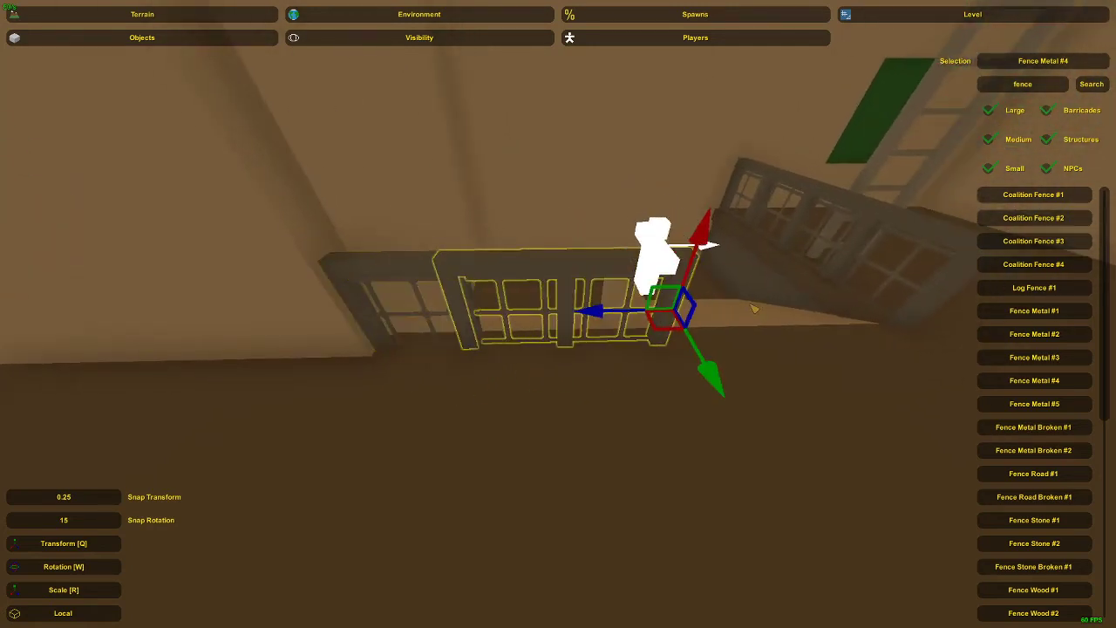
drag(623, 319, 628, 319)
Examine how the two overlapping front fences line up when viewed from the stair side.
click(624, 393)
key(d)
right_drag(624, 392, 558, 314)
key(w)
key(d)
click(567, 245)
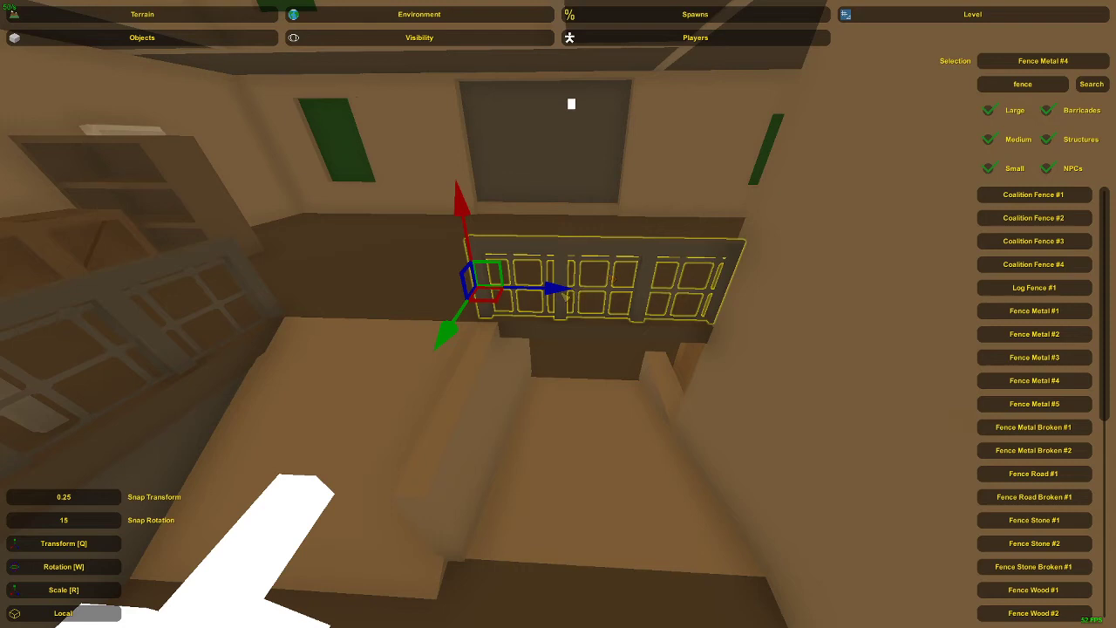
click(599, 262)
right_drag(599, 262, 558, 314)
Save the map and return to editing.
key(Escape)
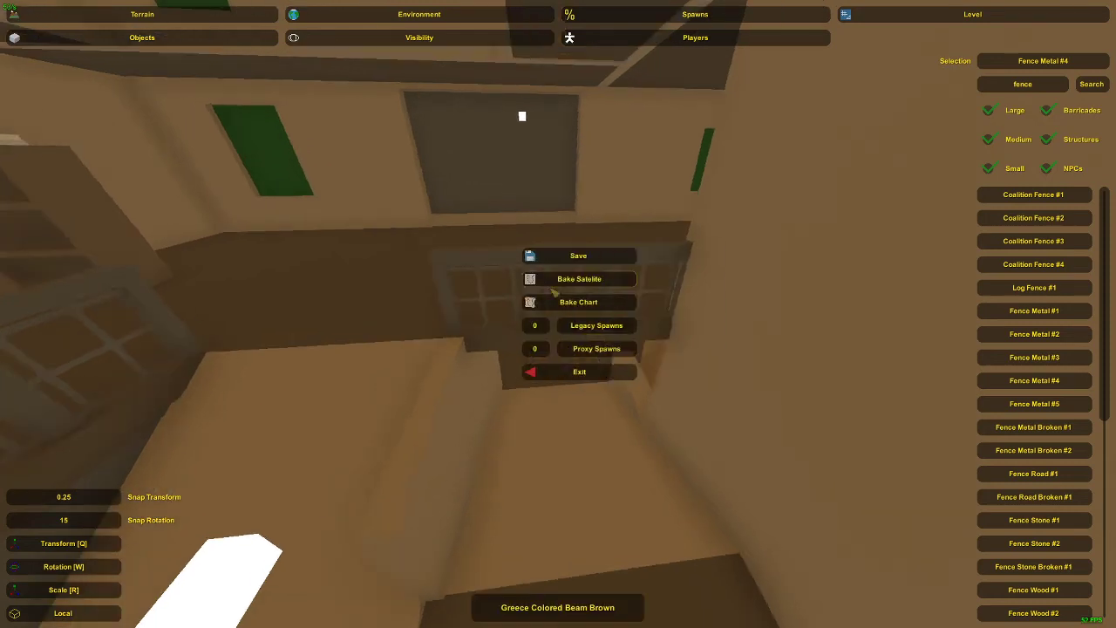
click(557, 260)
click(559, 260)
key(Escape)
click(600, 261)
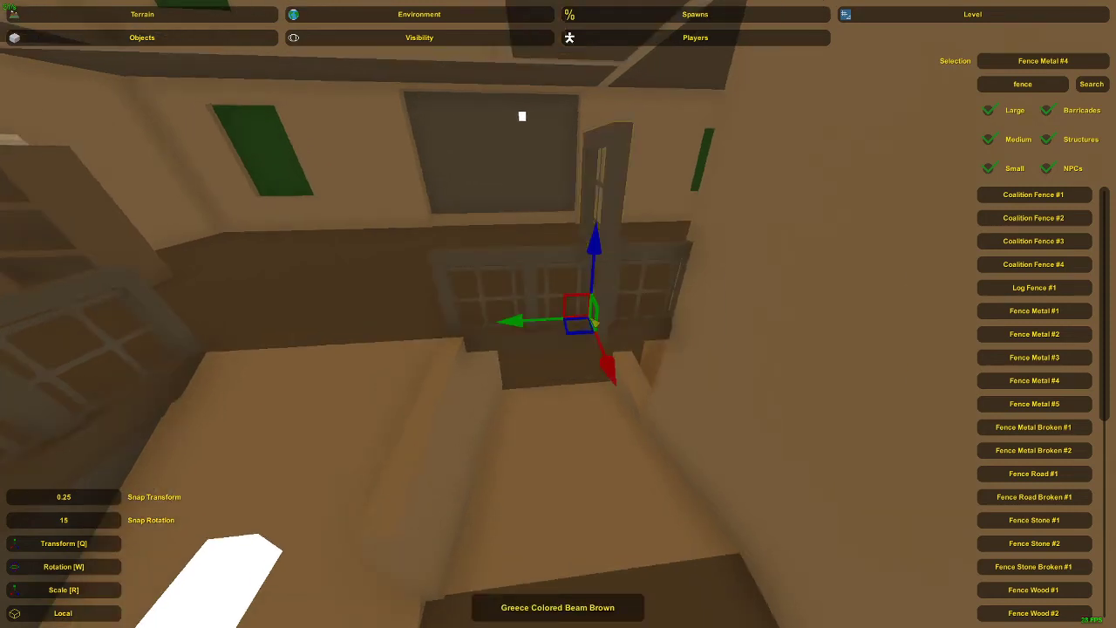
right_drag(600, 262, 558, 314)
key(Escape)
key(Escape)
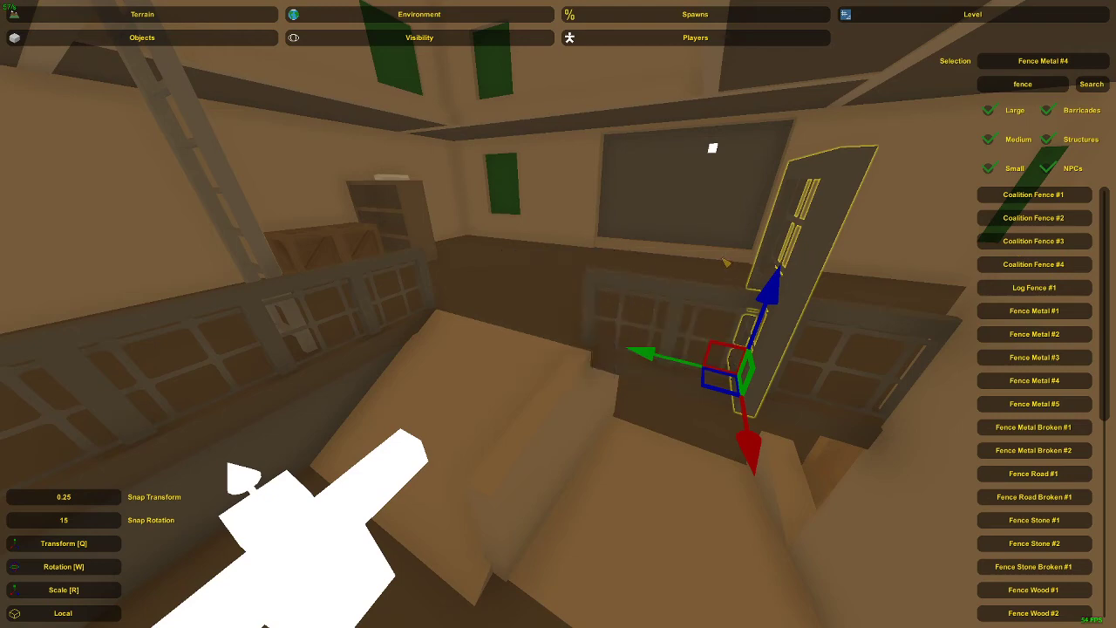
key(Delete)
Inspect the side railing, and nudge the front fence slightly closer to the stairwell opening.
right_drag(723, 260, 573, 314)
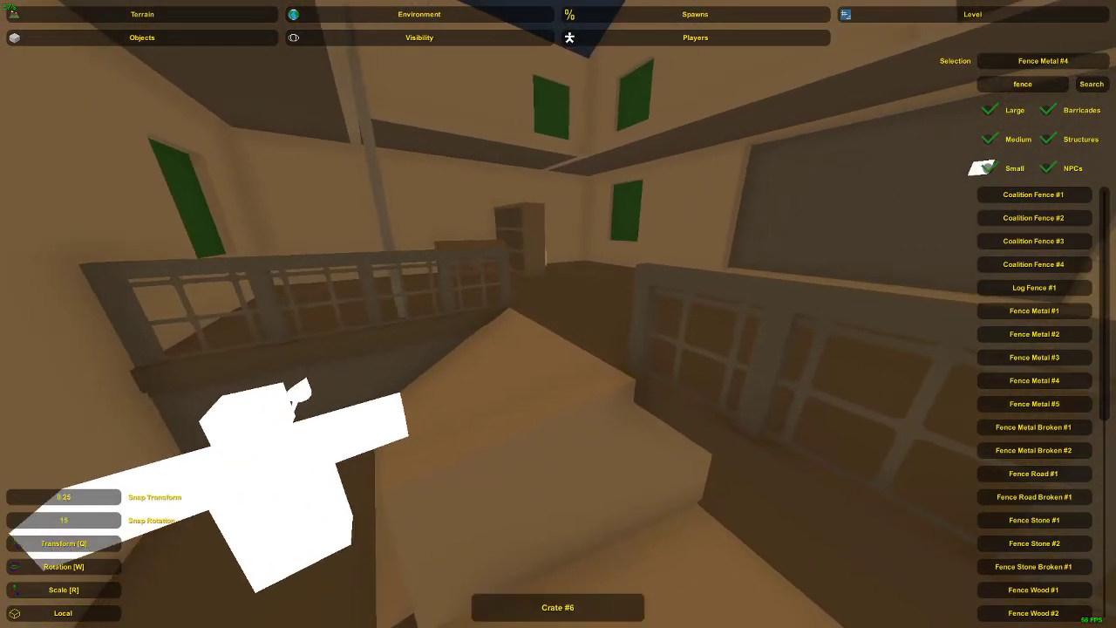
right_drag(427, 321, 562, 320)
click(564, 324)
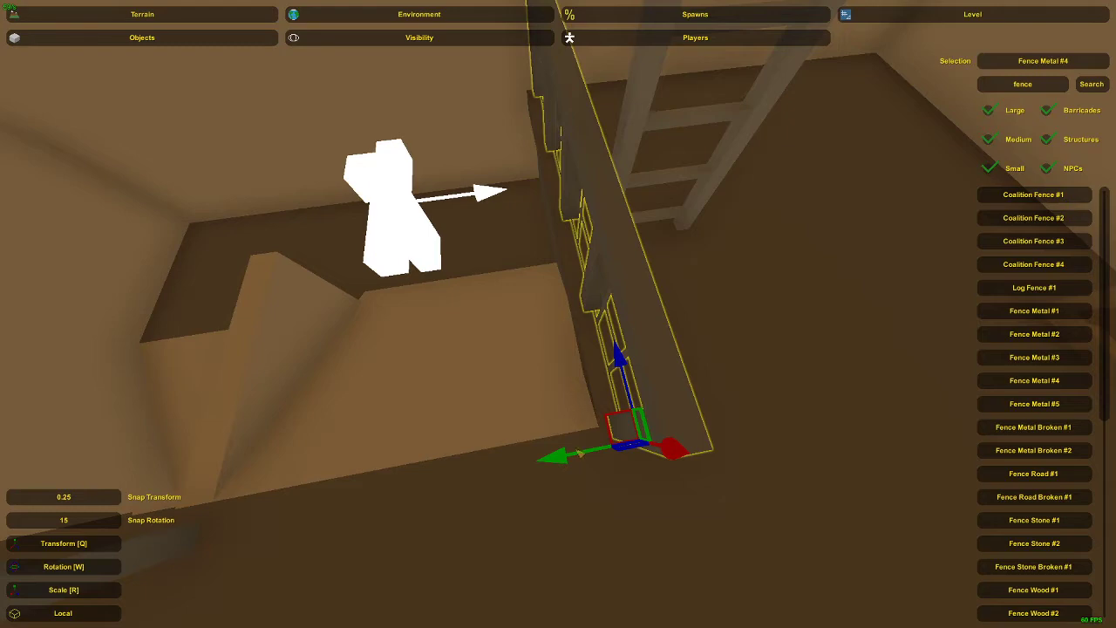
right_drag(580, 455, 559, 314)
click(389, 304)
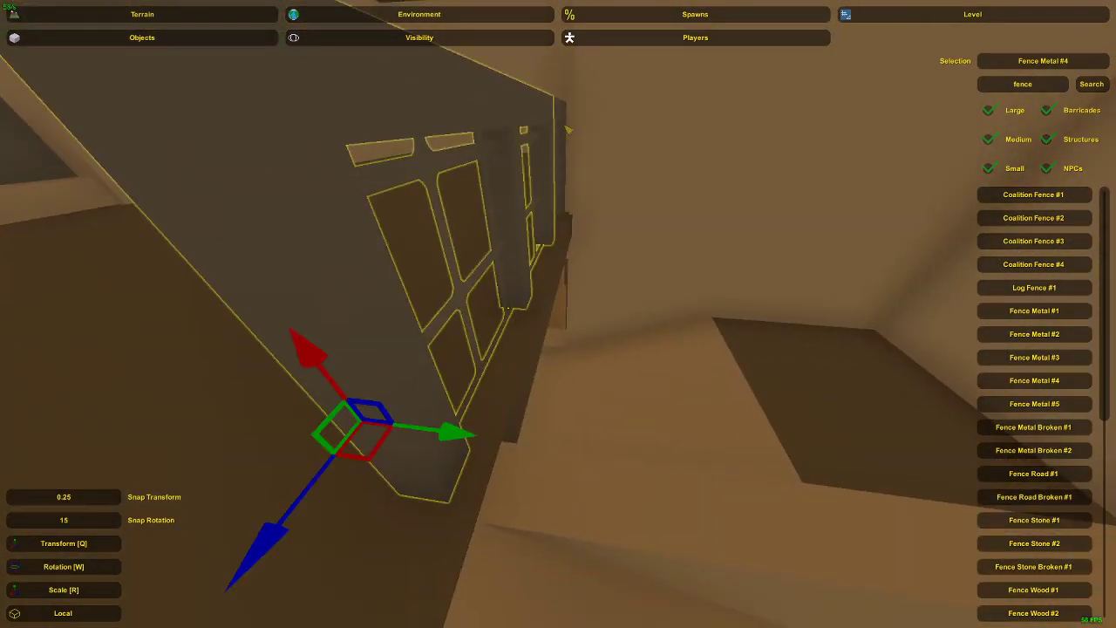
drag(446, 430, 471, 440)
click(509, 253)
right_drag(511, 252, 558, 322)
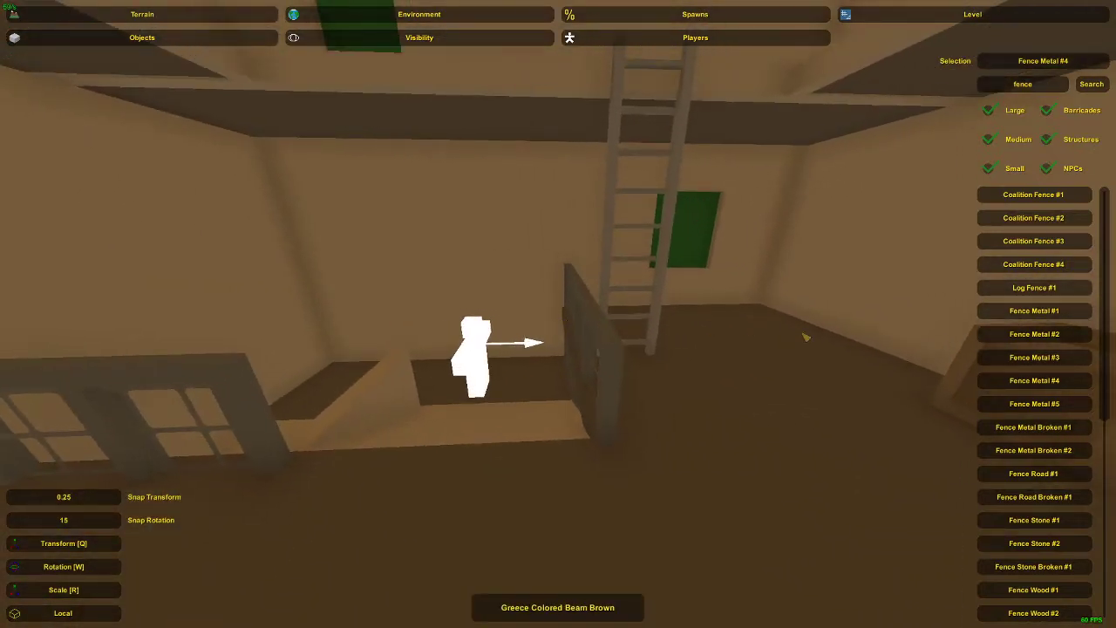
right_drag(803, 335, 558, 314)
Search the object list for "coalition cr" and choose Coalition Crate #1 for placement.
click(998, 86)
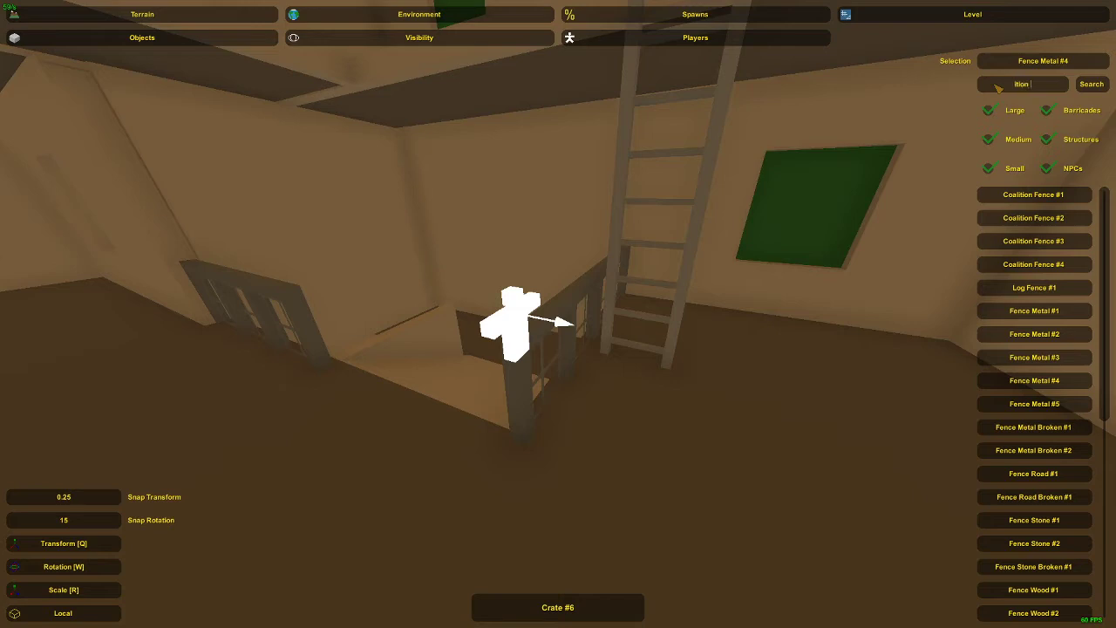
text(coalition cr)
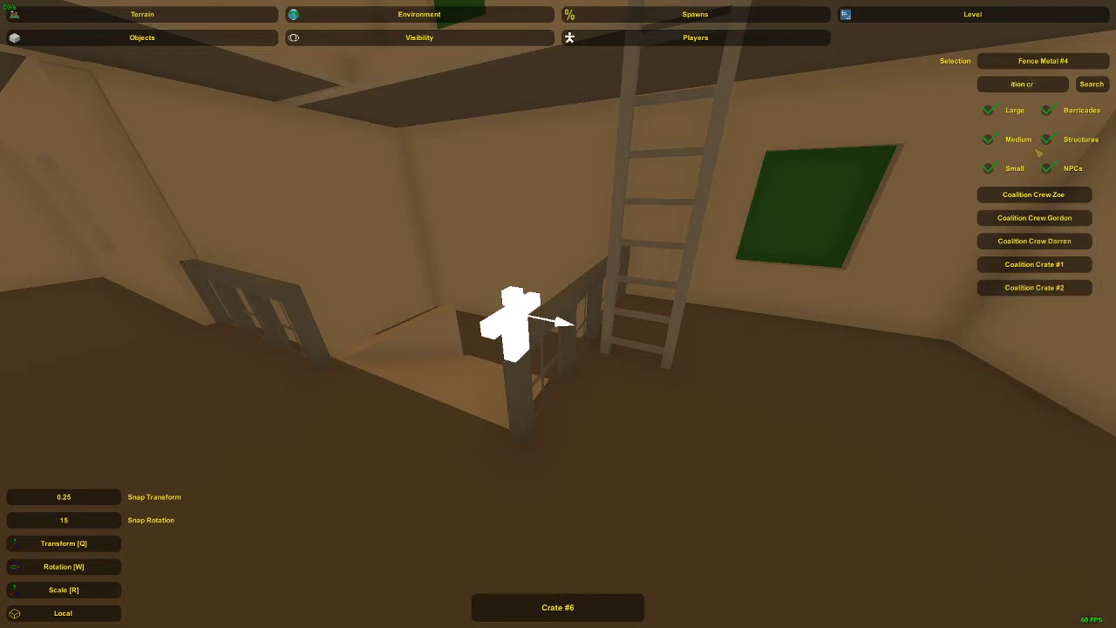
key(Return)
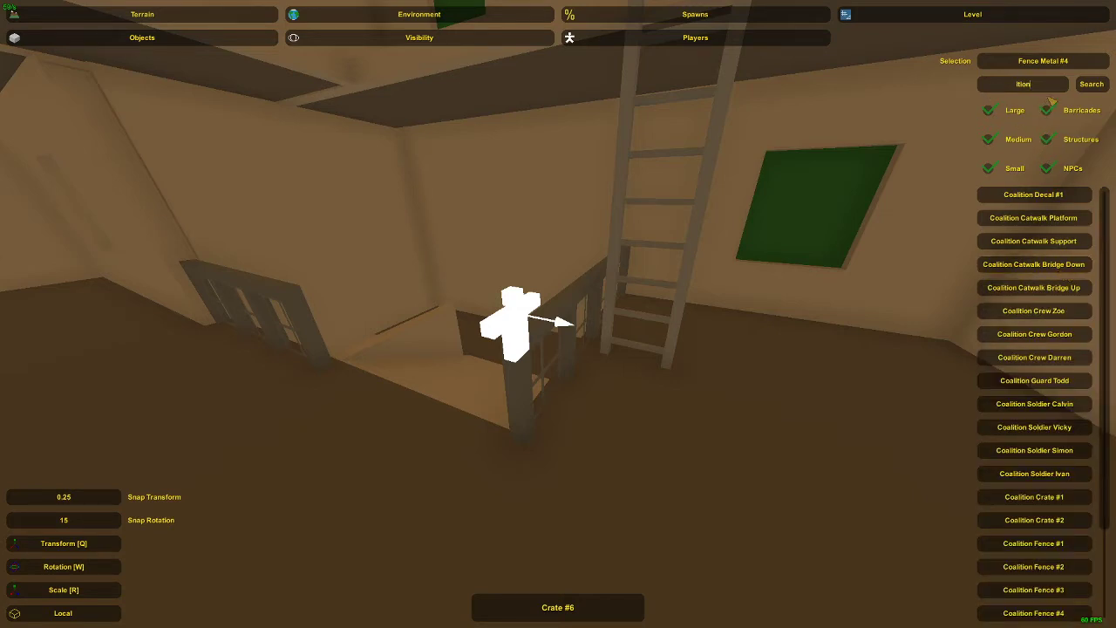
key(Return)
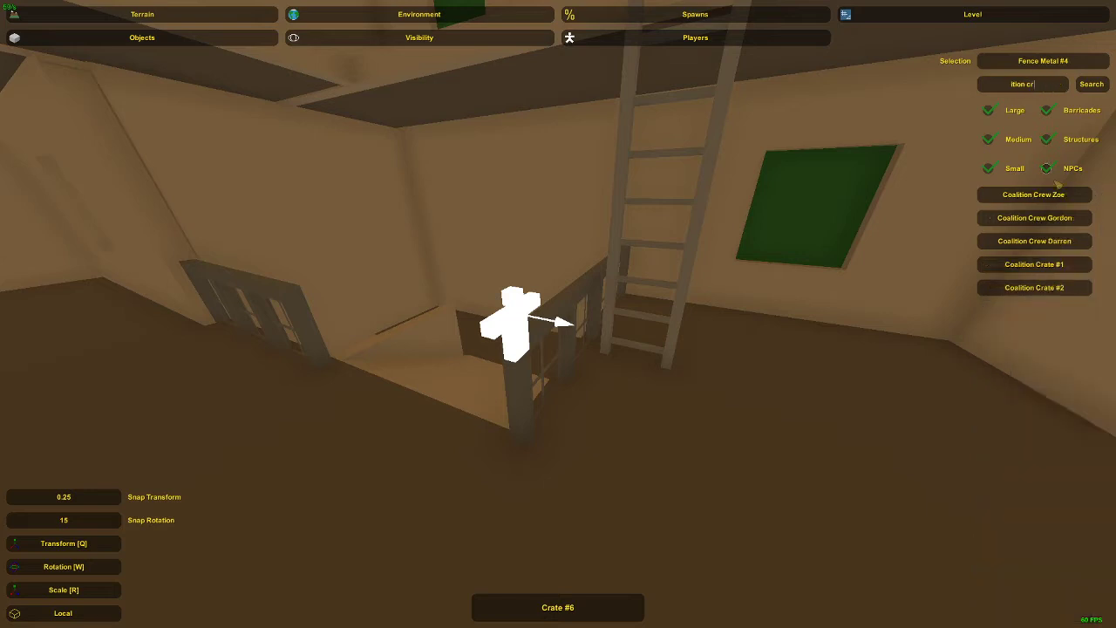
click(1074, 262)
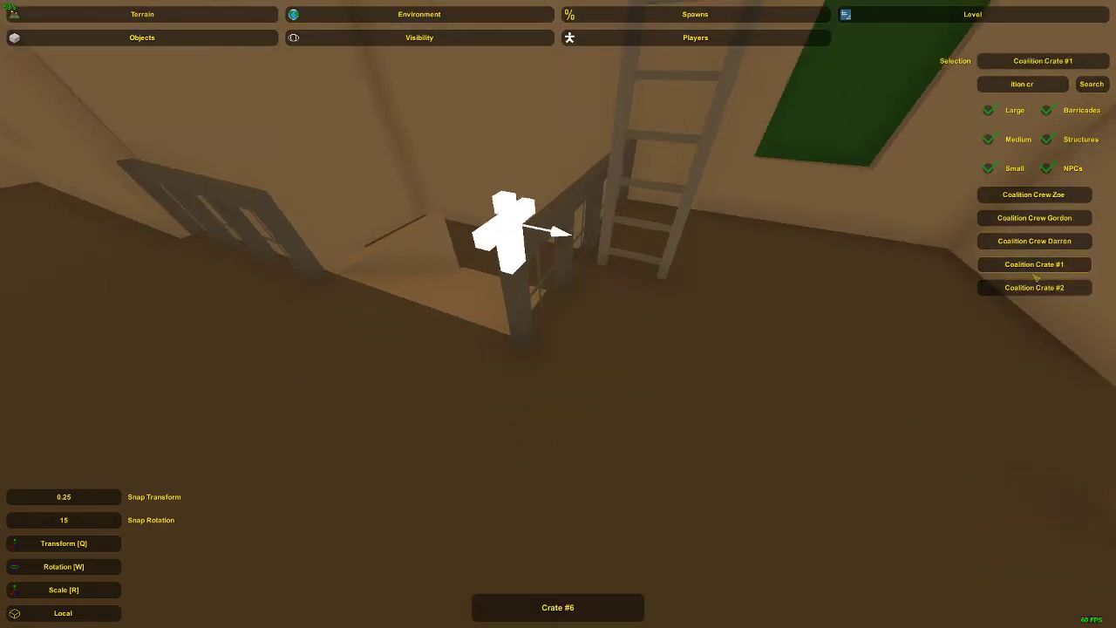
key(e)
right_drag(624, 332, 558, 316)
key(Delete)
key(d)
key(e)
key(a)
key(Delete)
Place a Coalition Crate #2 on the upper floor near the ladder and scale down its height.
key(w)
click(561, 315)
key(a)
key(e)
key(r)
key(s)
key(d)
drag(628, 335, 609, 334)
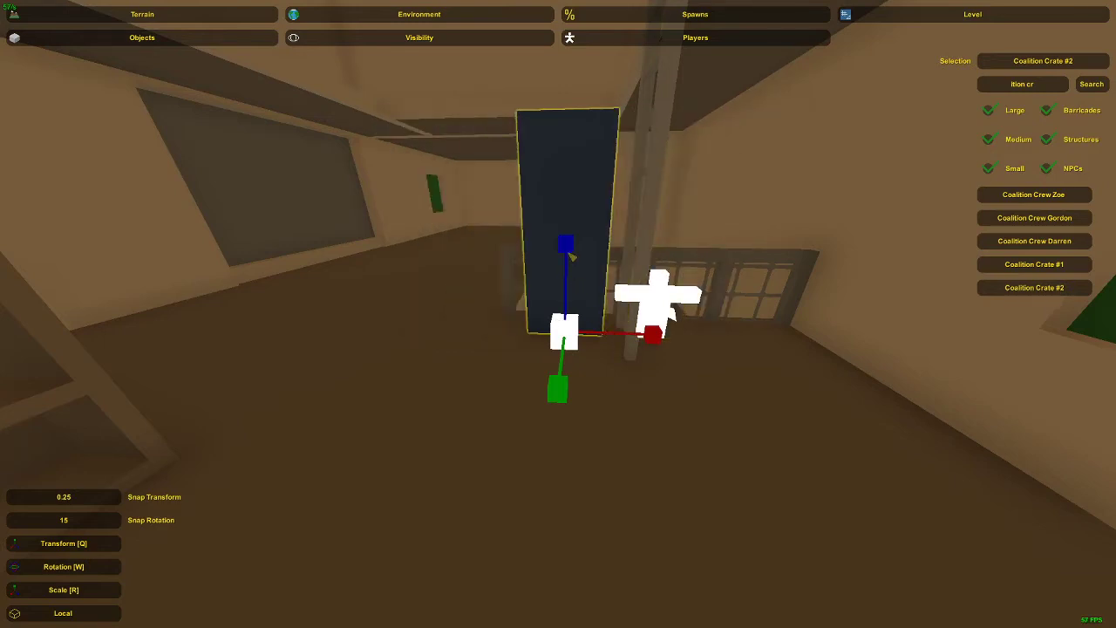
drag(568, 260, 571, 279)
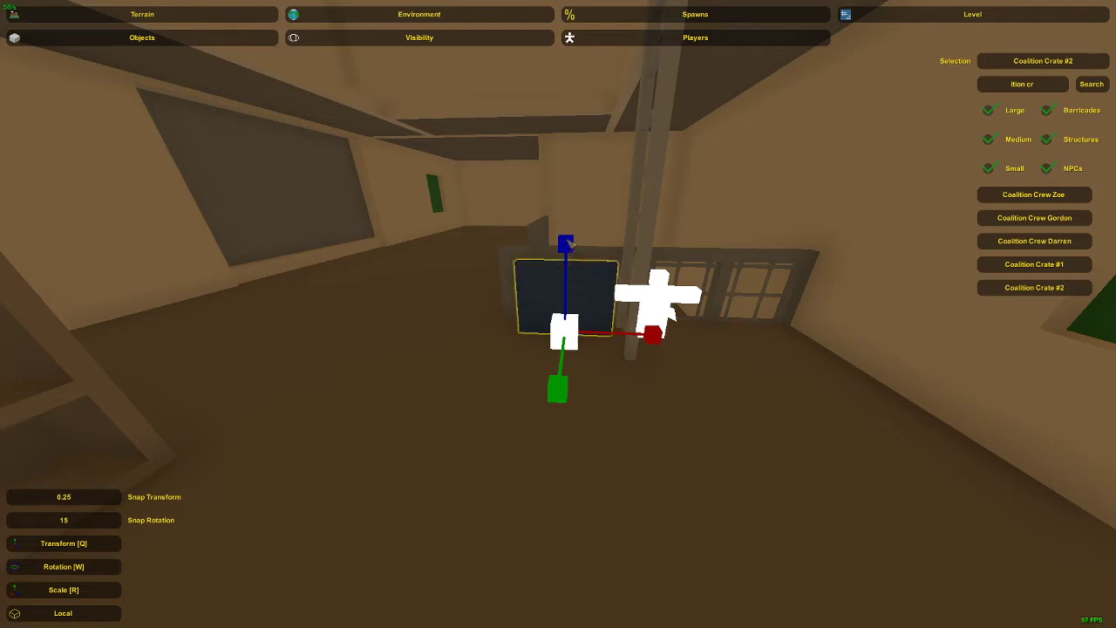
Rotate the flattened Coalition Crate #2 near the ladder so that it leans toward the stairwell railing.
key(a)
right_drag(573, 233, 573, 290)
key(q)
key(w)
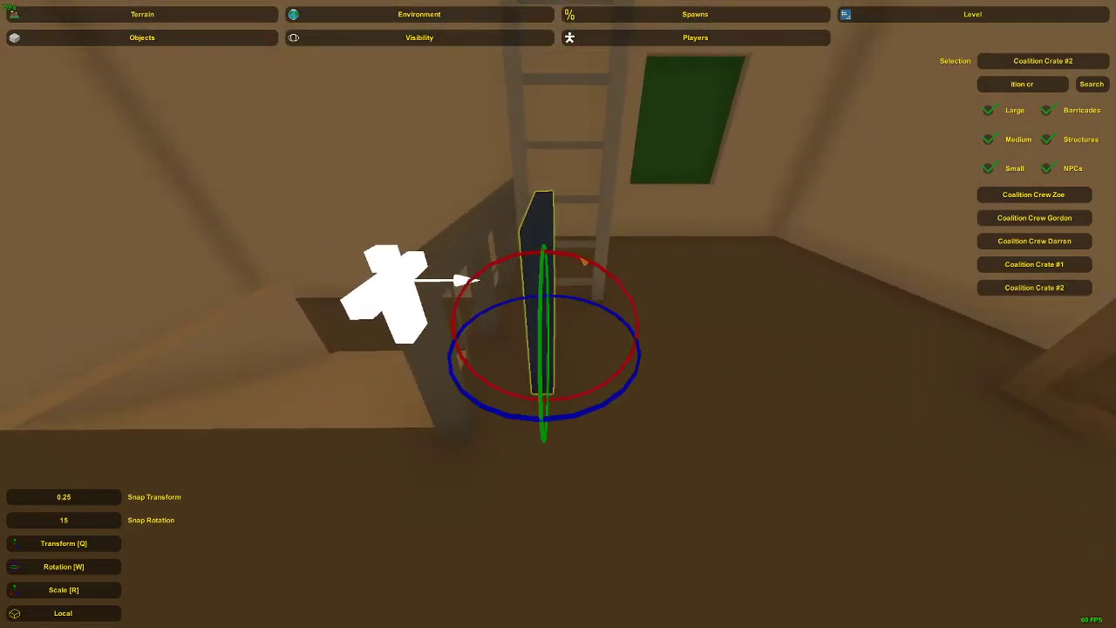
drag(581, 260, 575, 259)
right_drag(567, 278, 563, 320)
key(a)
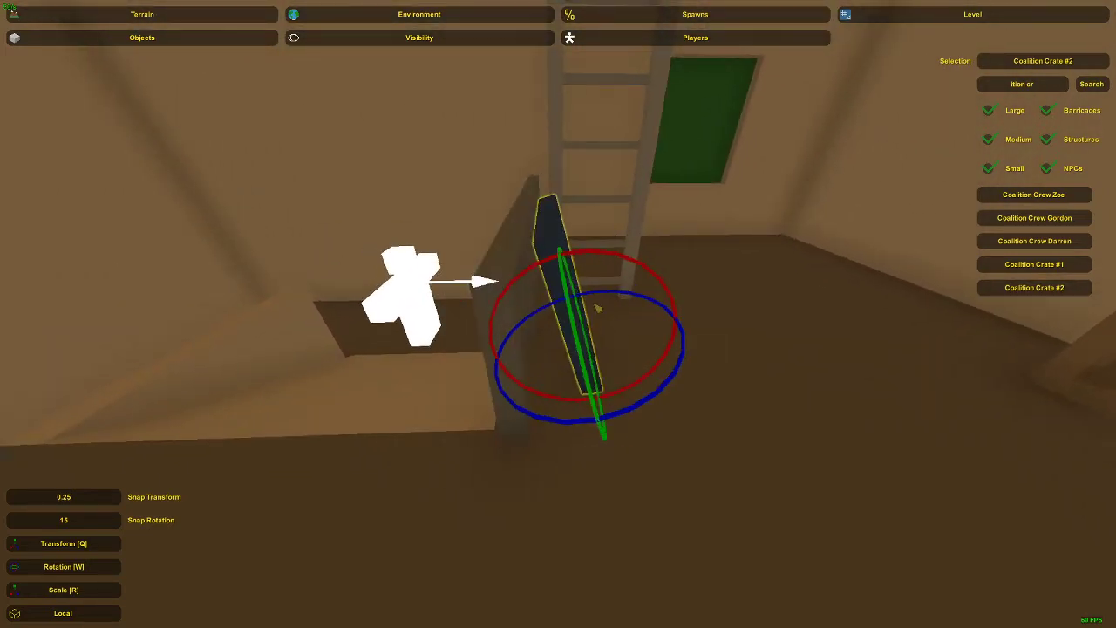
Slide the tilted Coalition Crate #2 sideways up against the stairwell railing.
key(q)
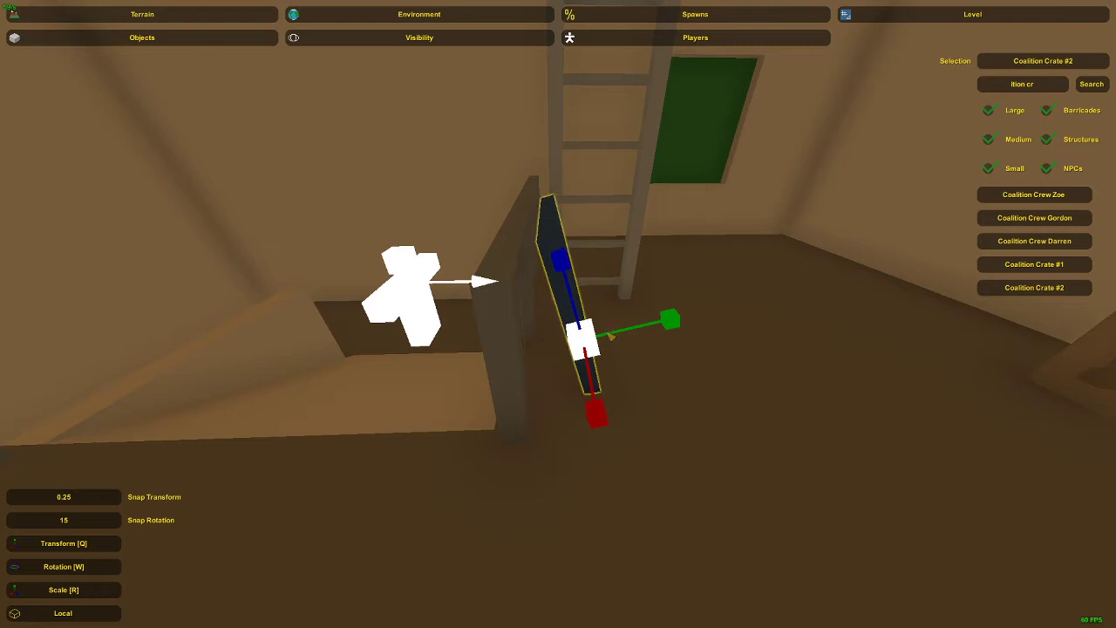
key(q)
mouse_move(595, 328)
mouse_down()
mouse_move(568, 324)
mouse_move(580, 323)
mouse_up()
click(525, 235)
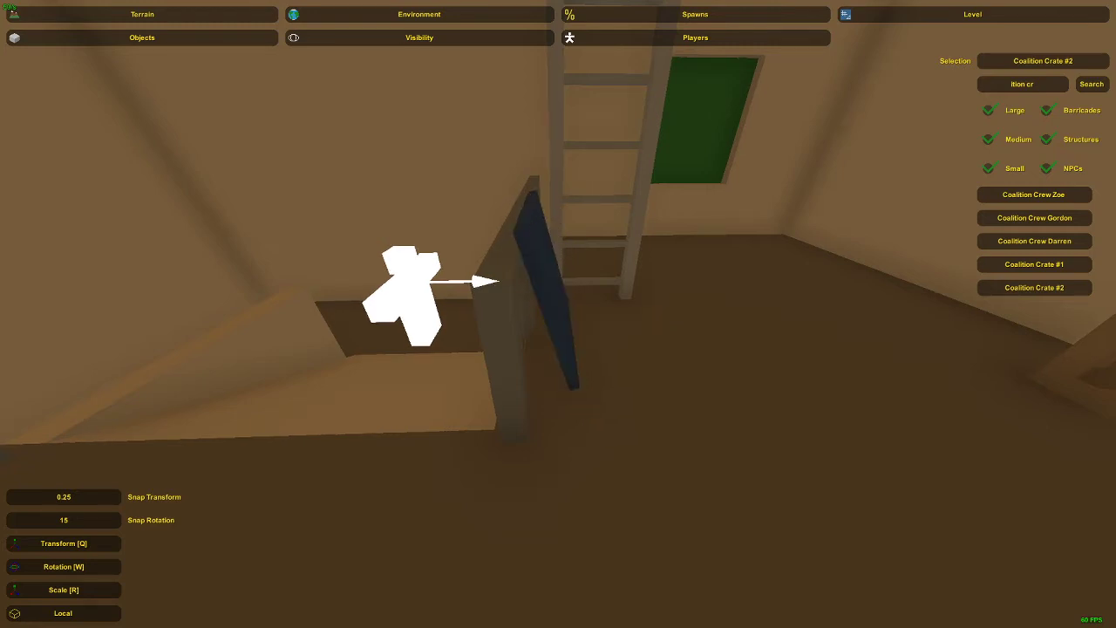
Lower the leaning Coalition Crate #2 slightly so that its bottom edge meets the floor.
right_drag(525, 235, 559, 314)
click(560, 314)
drag(562, 248, 564, 262)
key(a)
right_drag(564, 261, 653, 270)
key(w)
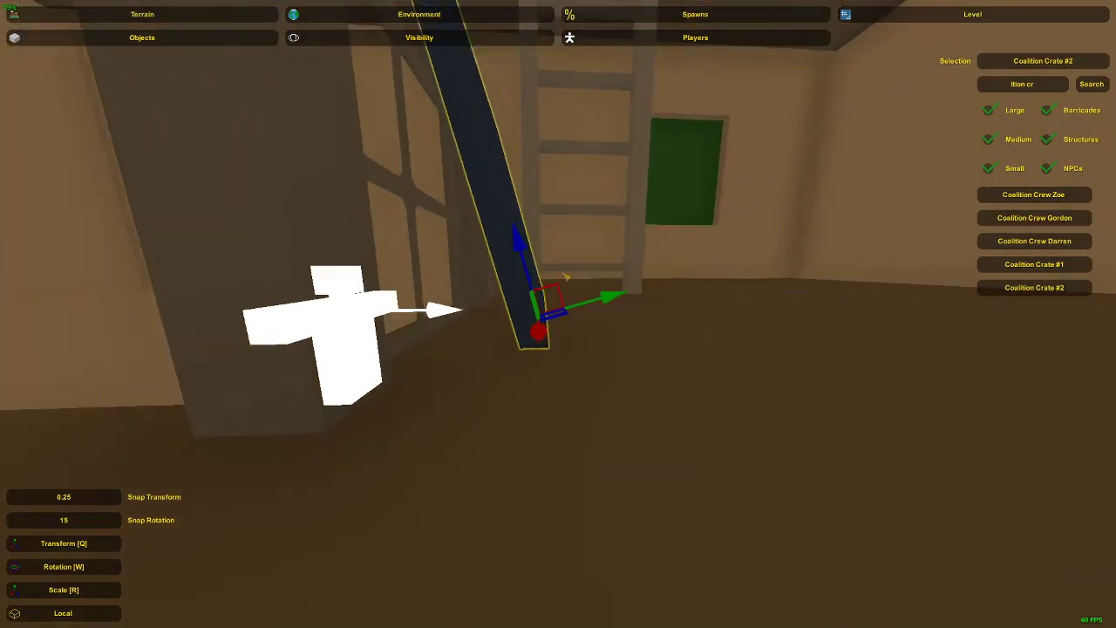
click(624, 39)
right_drag(602, 131, 562, 319)
key(a)
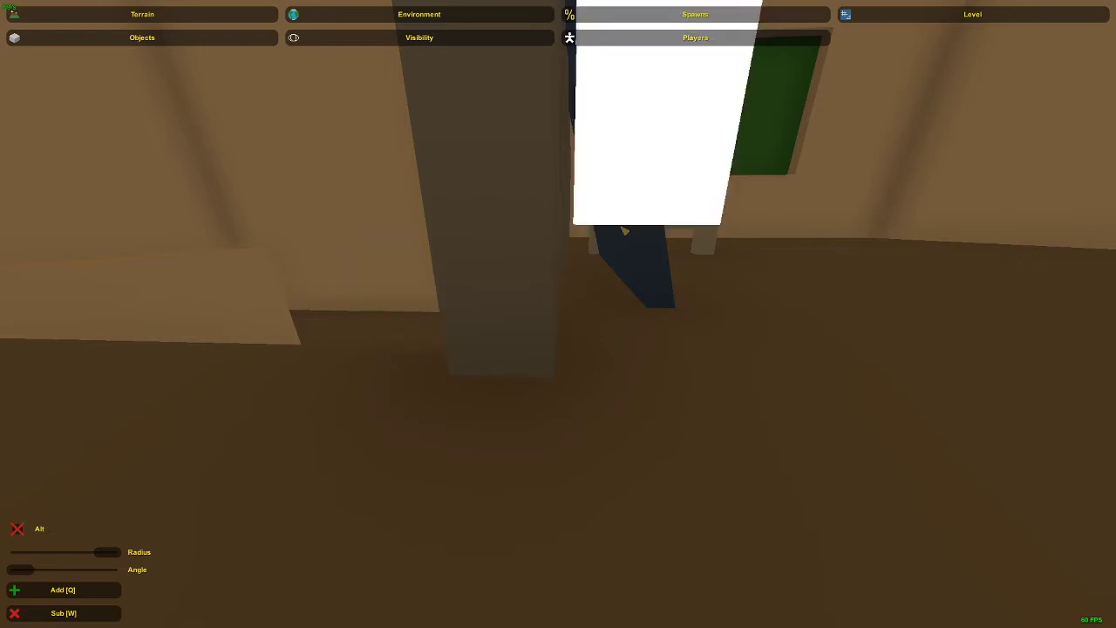
click(177, 40)
Fine-tune the leaning crate's height and its distance from the railing so that it rests against the top rail without cutting through.
key(d)
right_drag(558, 315, 560, 288)
click(571, 287)
drag(596, 315, 589, 303)
key(w)
right_drag(589, 302, 559, 315)
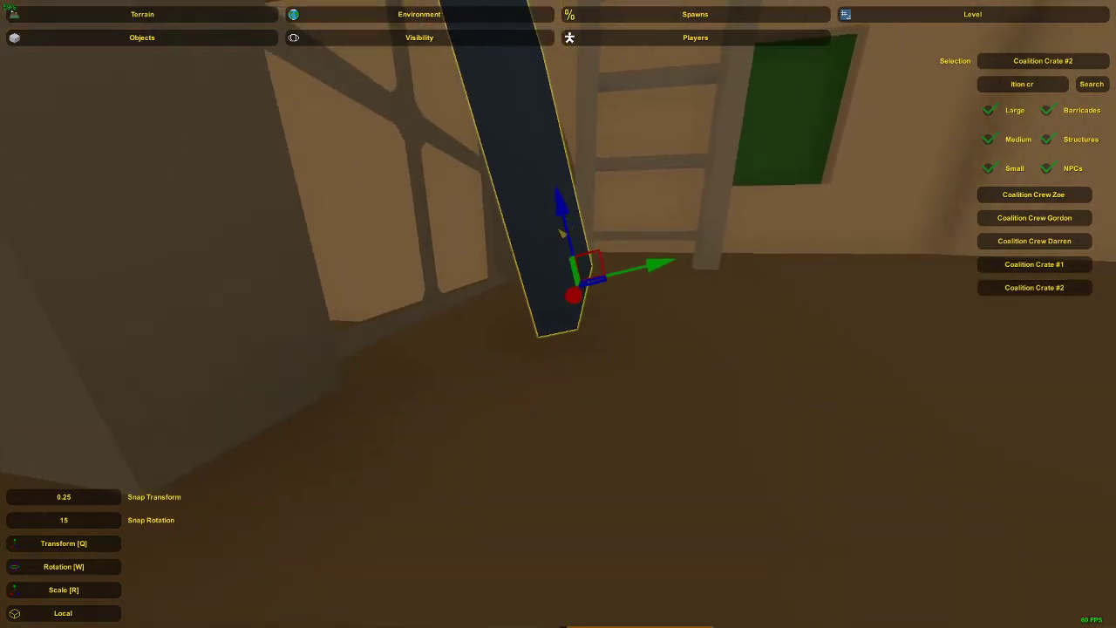
key(s)
right_drag(569, 229, 567, 305)
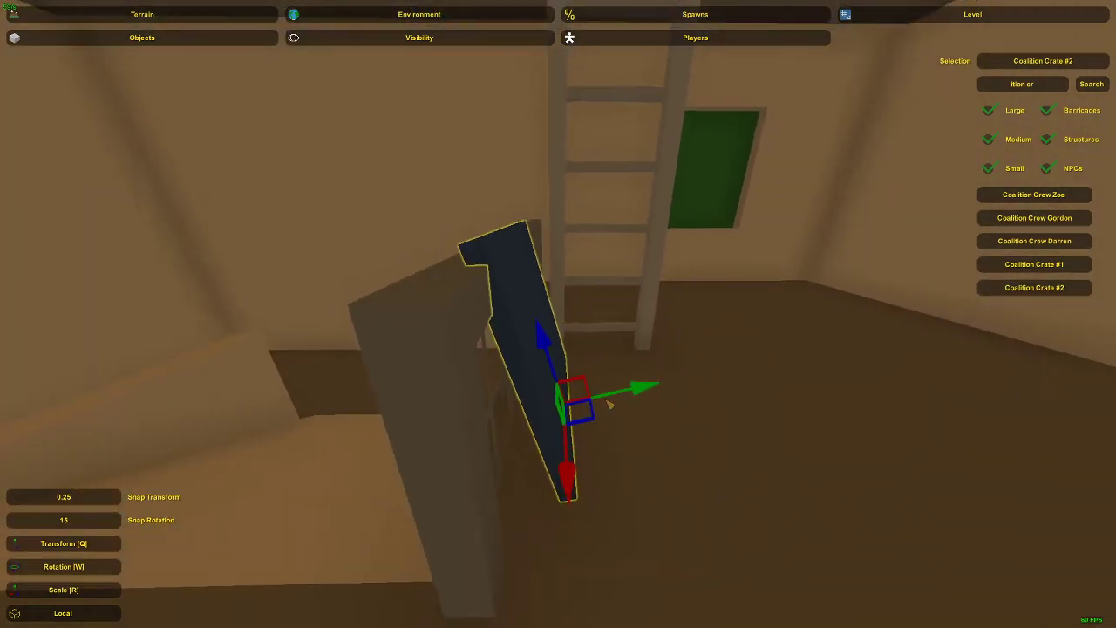
drag(611, 404, 619, 400)
drag(557, 360, 558, 362)
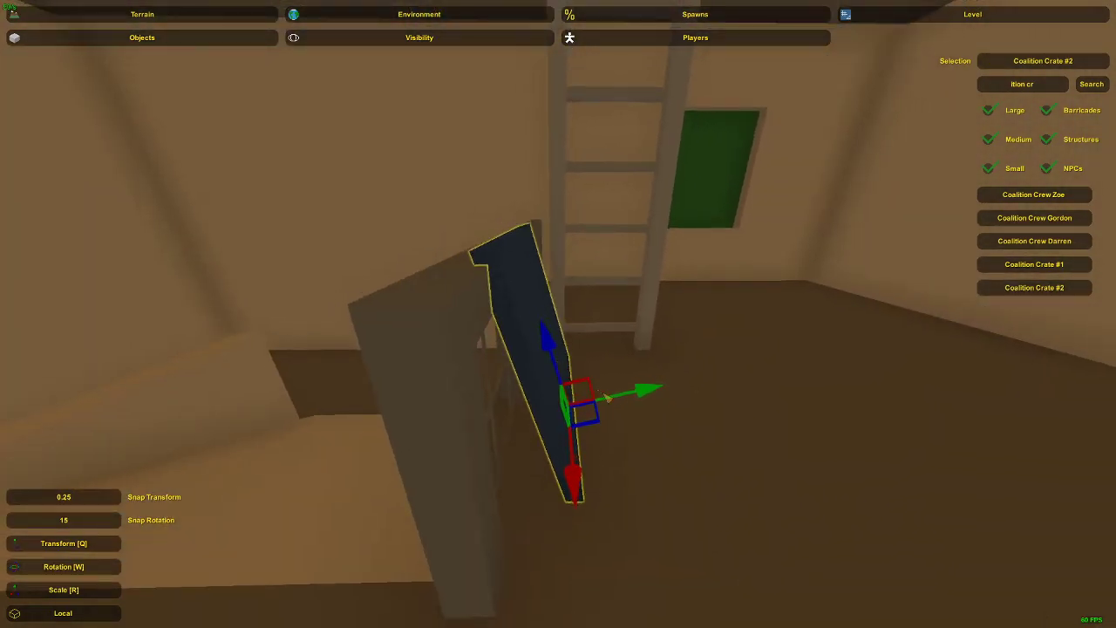
drag(607, 398, 620, 401)
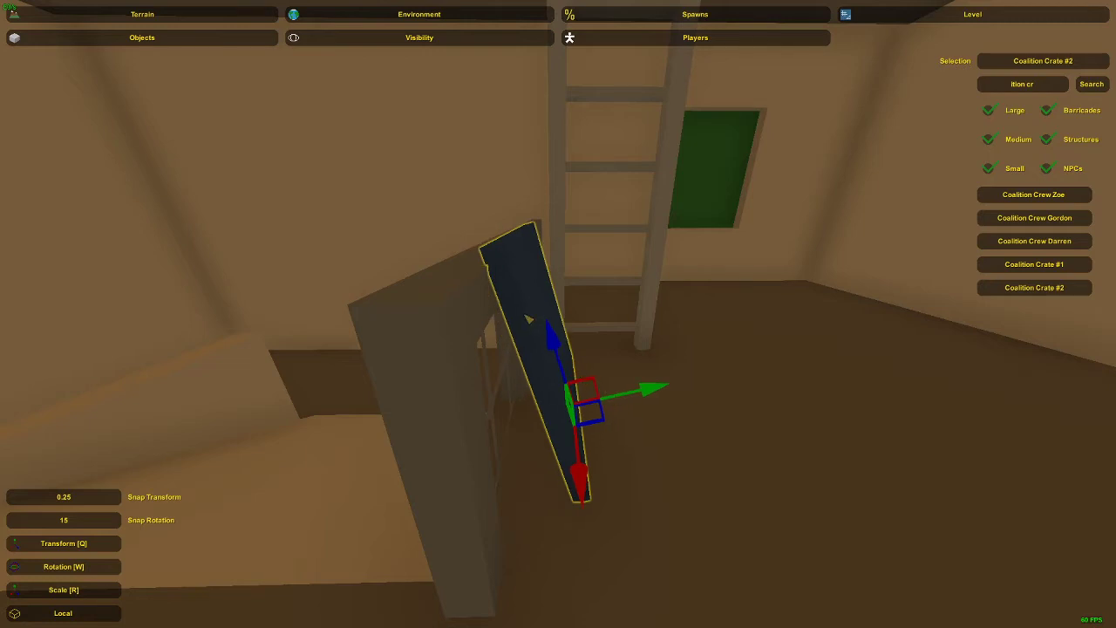
click(525, 316)
Shift the leaning crate lengthwise along the railing, toward the end away from the ladder.
key(d)
right_drag(528, 317, 588, 312)
key(s)
key(a)
click(559, 316)
drag(549, 389, 528, 395)
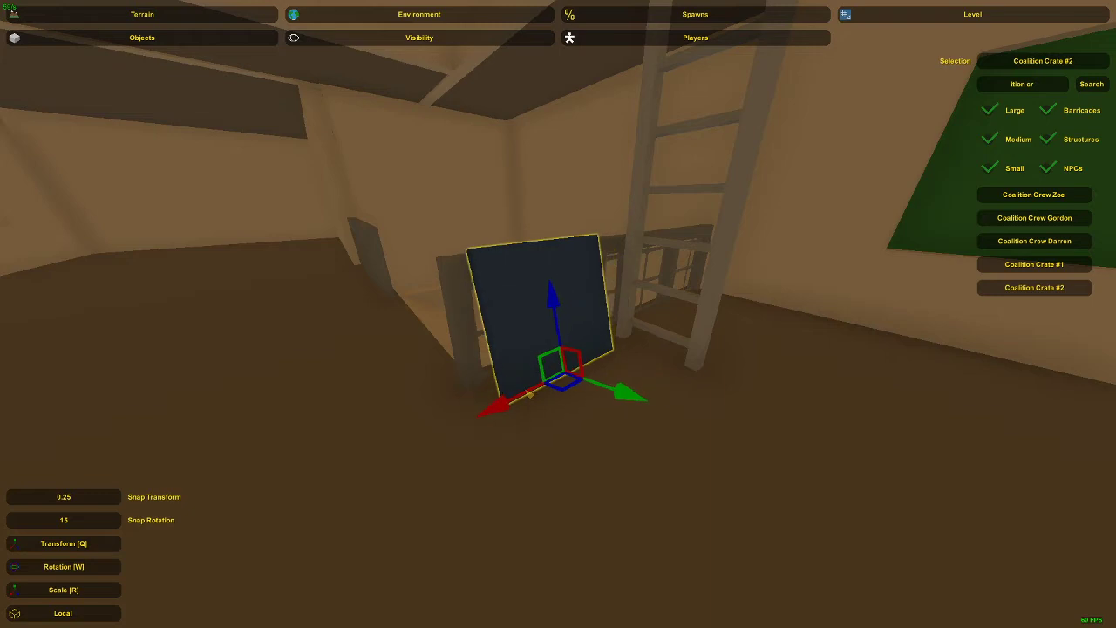
click(529, 366)
Reduce the leaning crate's tilt so that it stands more upright against the railing, and check its fit from the side.
key(d)
right_drag(528, 366, 471, 359)
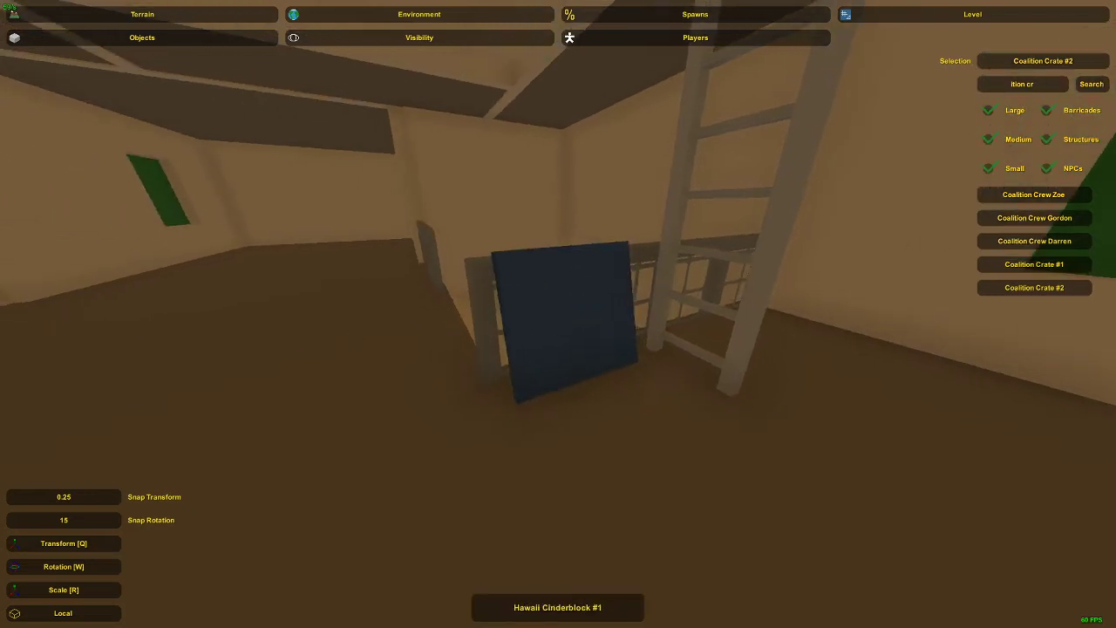
key(a)
right_drag(317, 326, 405, 350)
click(551, 319)
key(w)
drag(564, 284, 550, 332)
key(q)
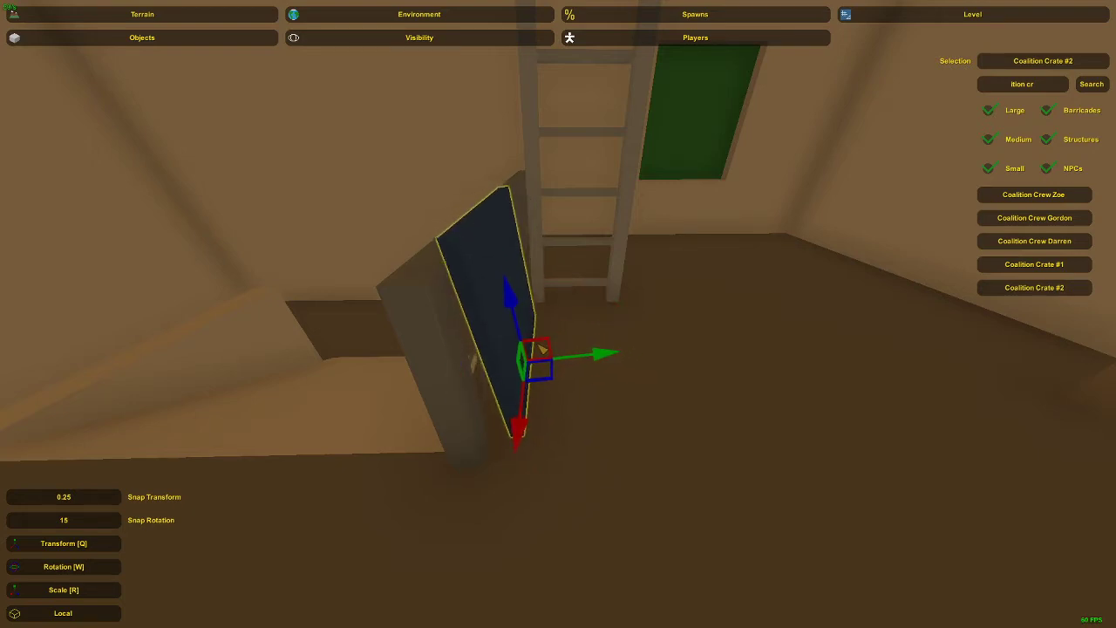
right_drag(515, 334, 565, 315)
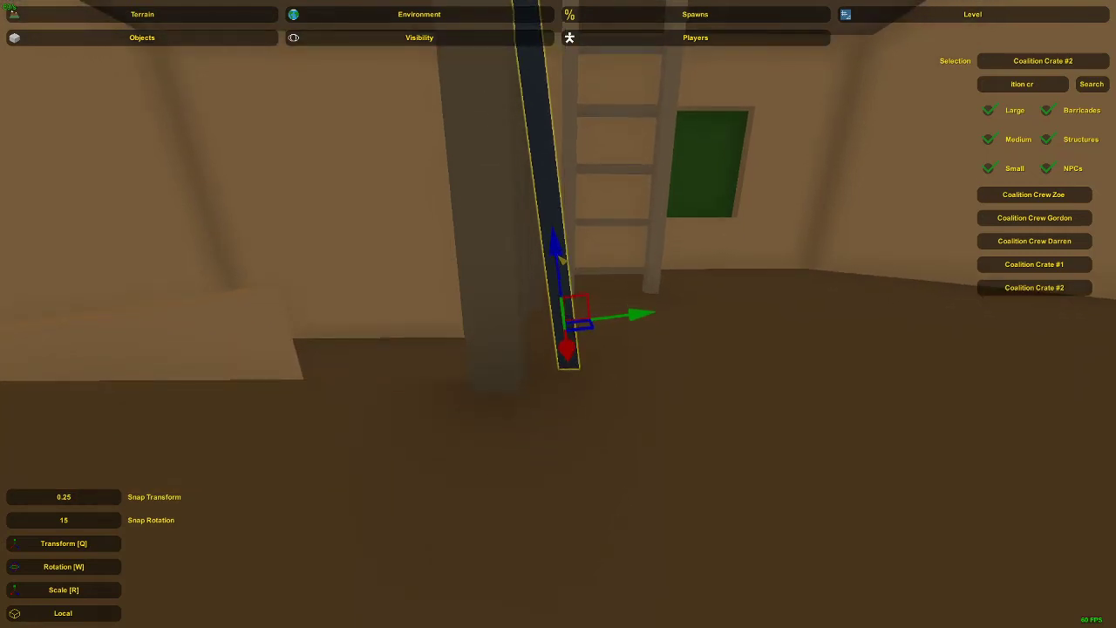
right_drag(556, 209, 547, 327)
click(545, 295)
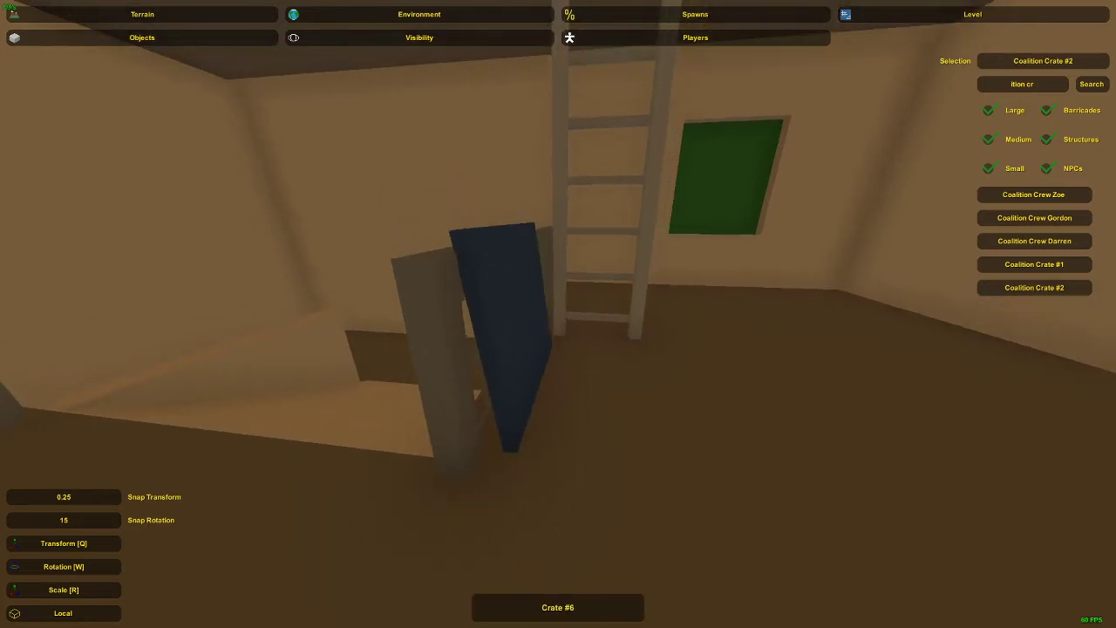
Copy the two wooden crates from the wall into the corner between the ladder, the railing and the window.
right_drag(418, 368, 636, 281)
click(731, 282)
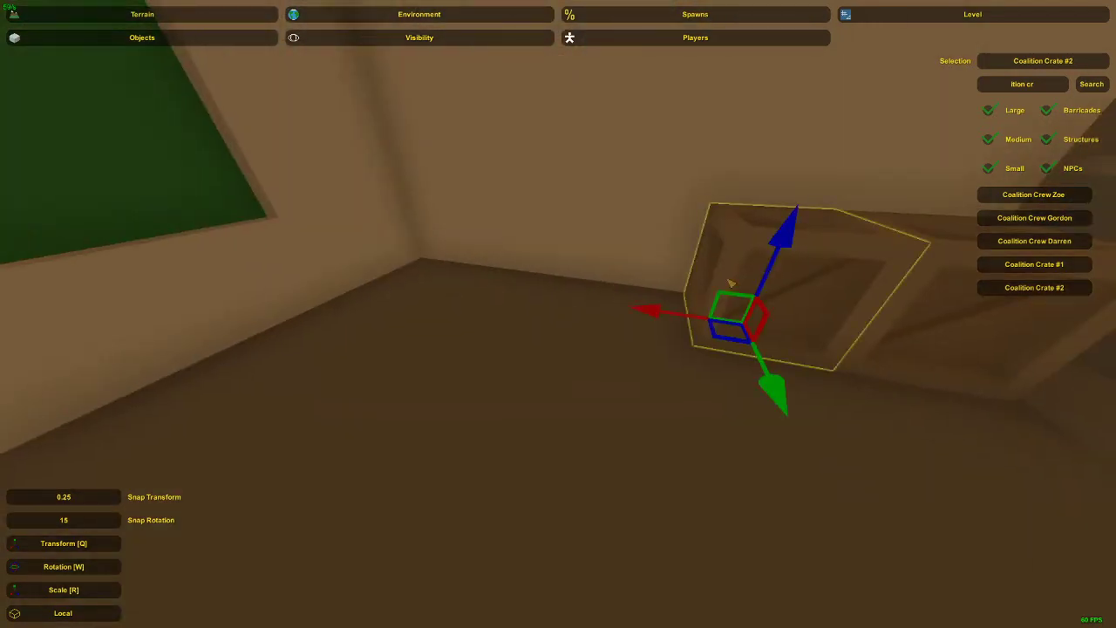
right_drag(595, 230, 565, 290)
key(w)
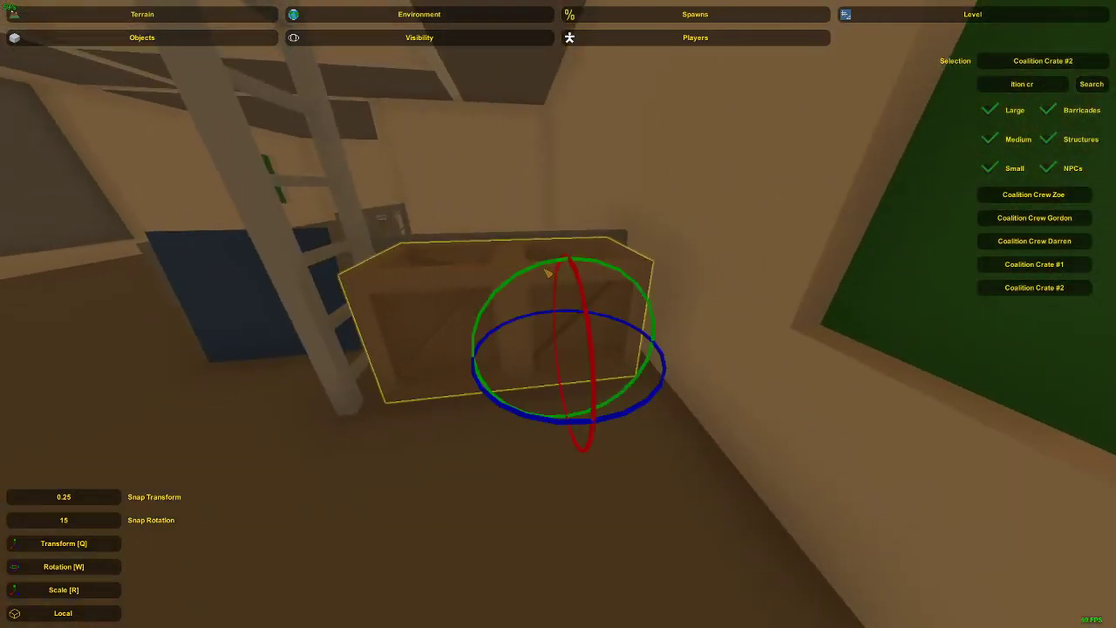
mouse_move(549, 260)
mouse_down()
mouse_move(618, 263)
mouse_move(552, 258)
mouse_up()
click(449, 272)
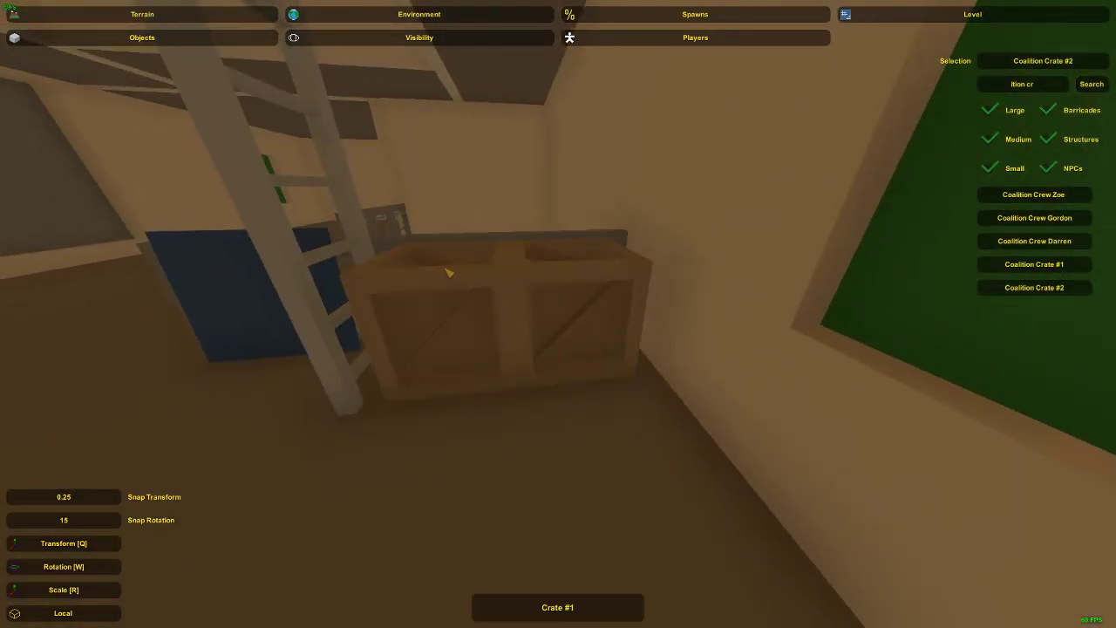
Delete the copied crate nearest the ladder, and stack a duplicate of the remaining Crate #1 on top of it.
click(449, 272)
right_drag(449, 272, 576, 311)
key(Delete)
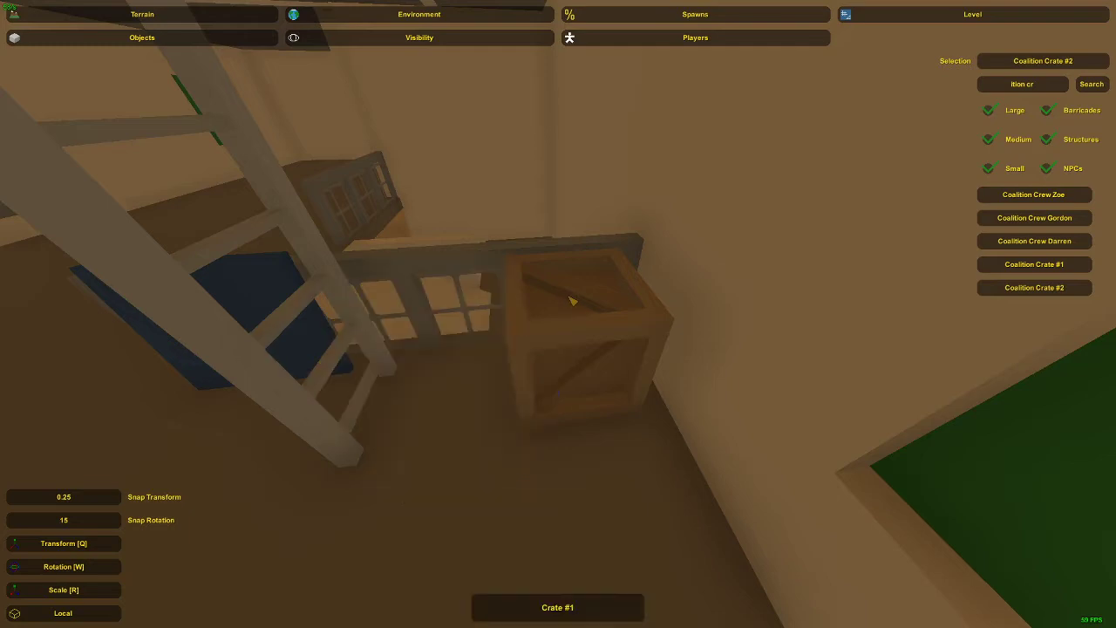
click(573, 321)
key(q)
drag(573, 315, 594, 238)
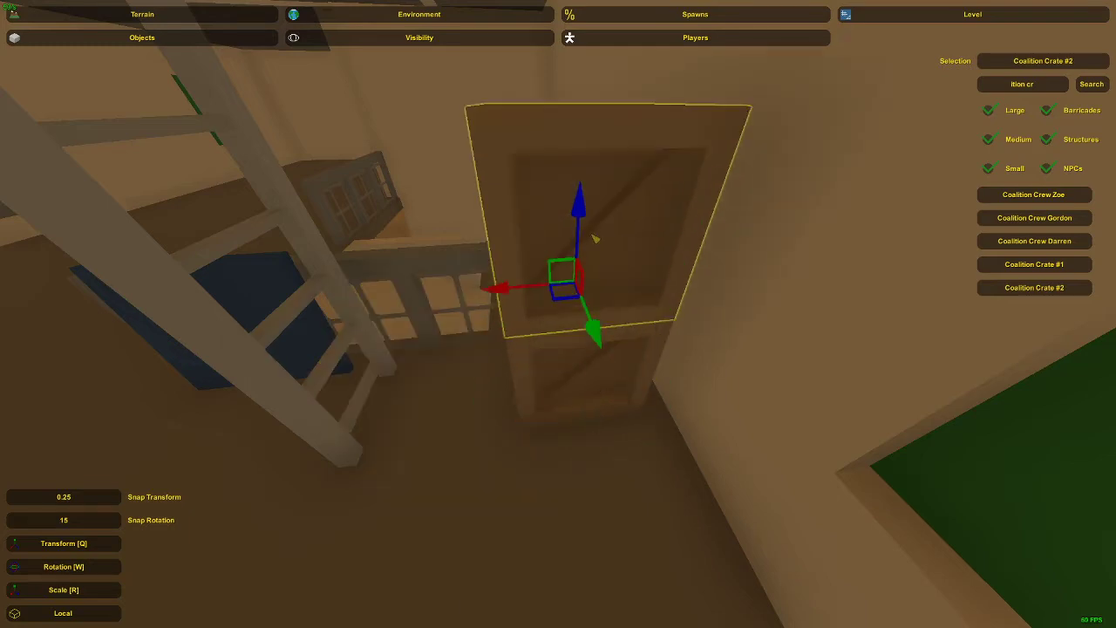
click(585, 226)
Select both stacked crates and nudge them together into the corner by the railing.
right_drag(585, 226, 566, 341)
click(566, 341)
shift+click(579, 277)
right_drag(579, 276, 573, 334)
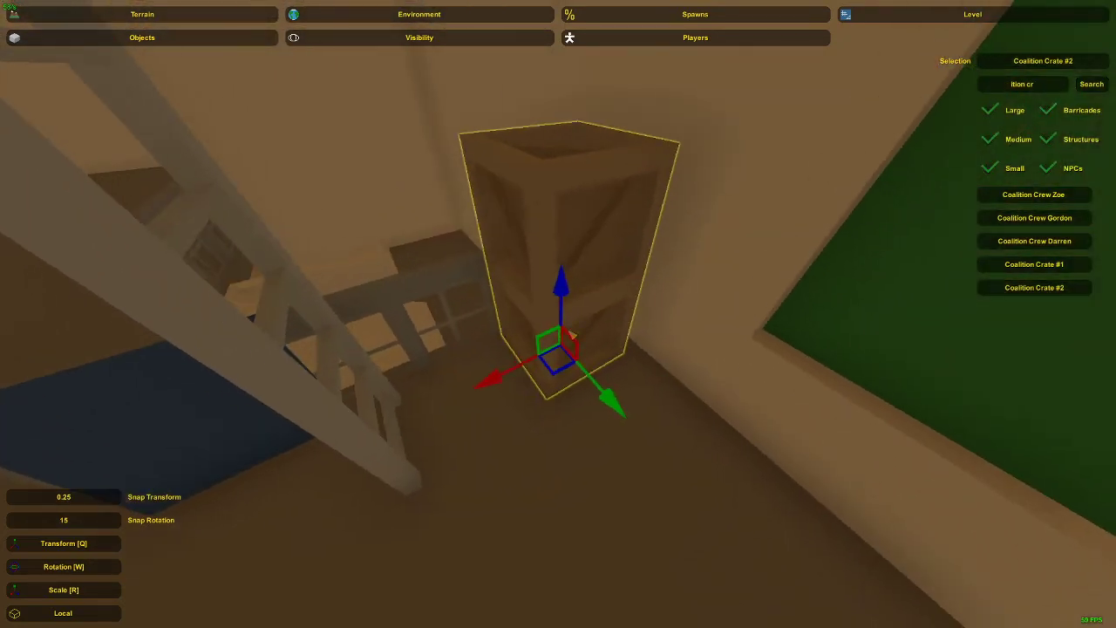
drag(563, 361, 572, 360)
right_drag(572, 359, 577, 331)
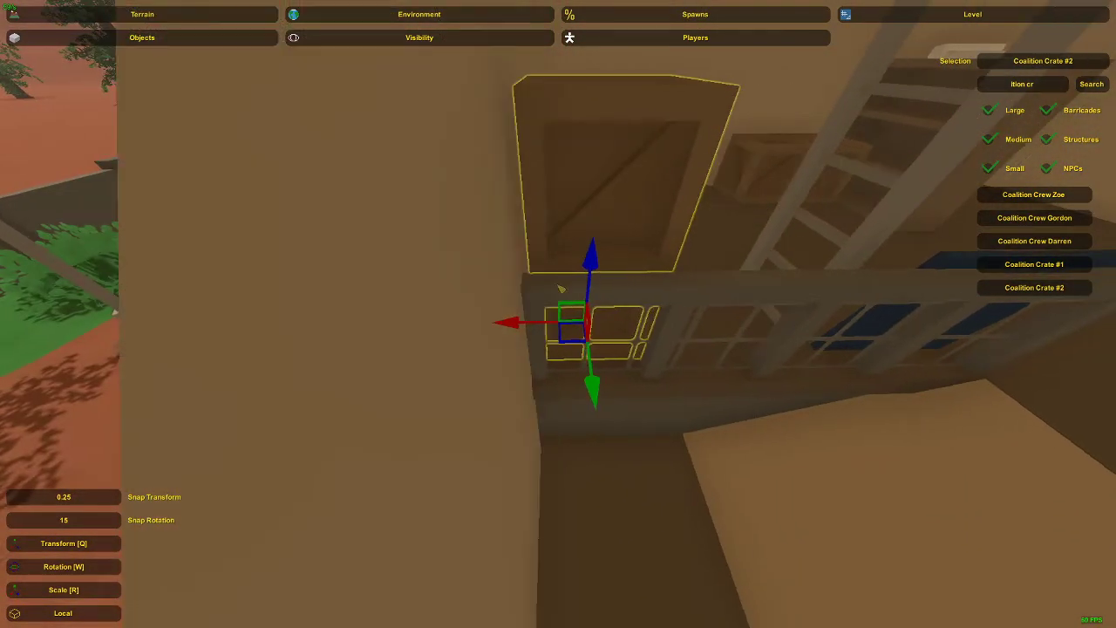
right_drag(562, 289, 553, 329)
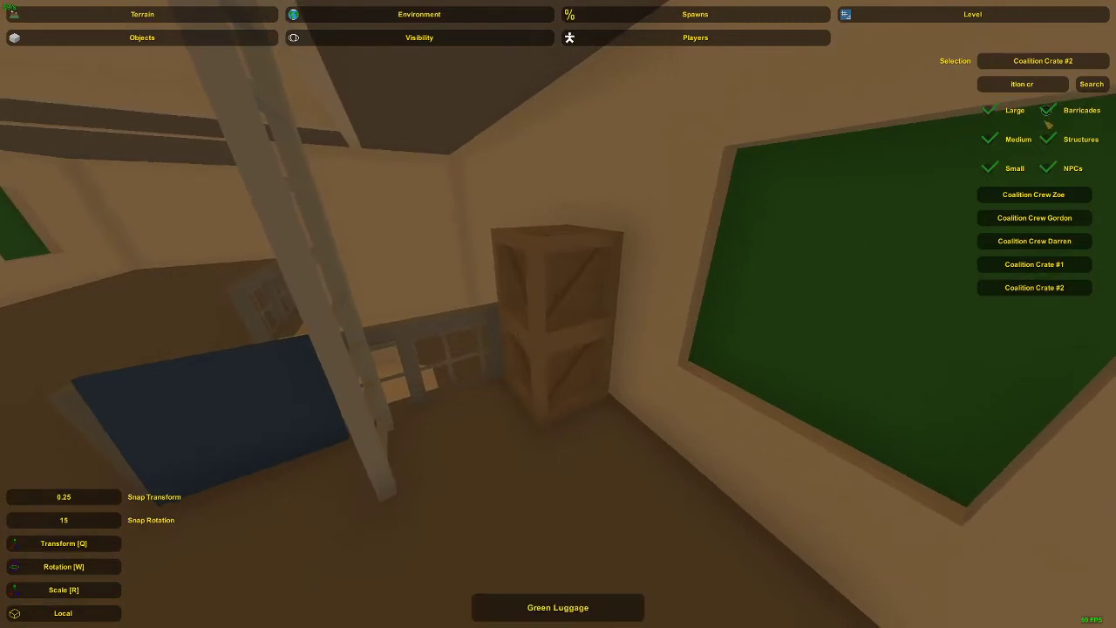
Search the object list for "chair wood" and choose Chair Wood #1 for placement.
drag(1056, 91, 910, 77)
text(chair)
key(Return)
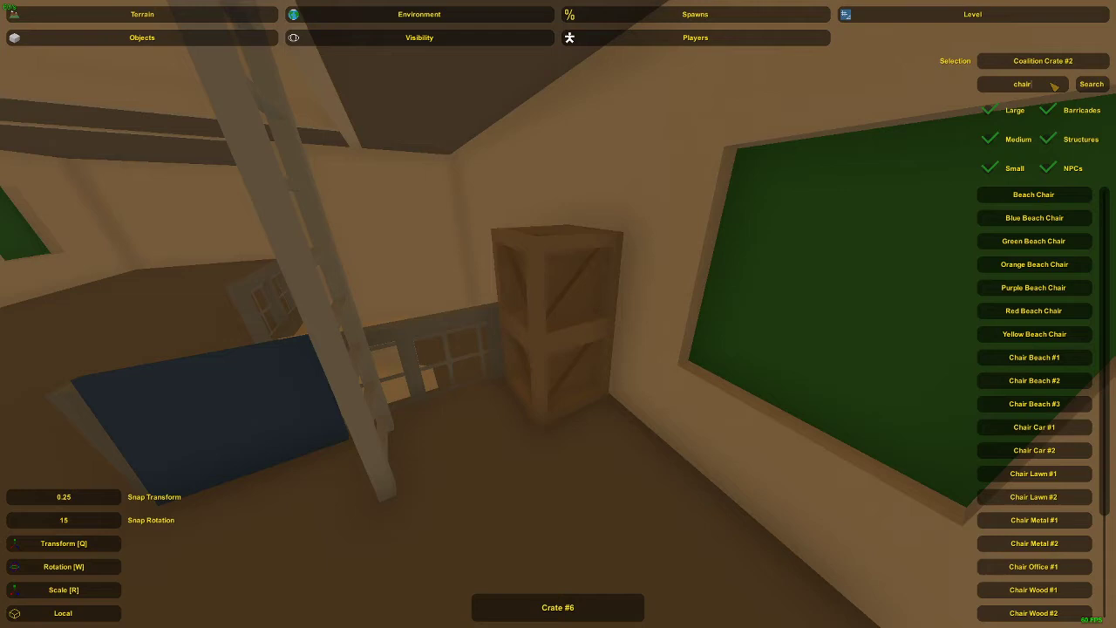
text(d)
key(Return)
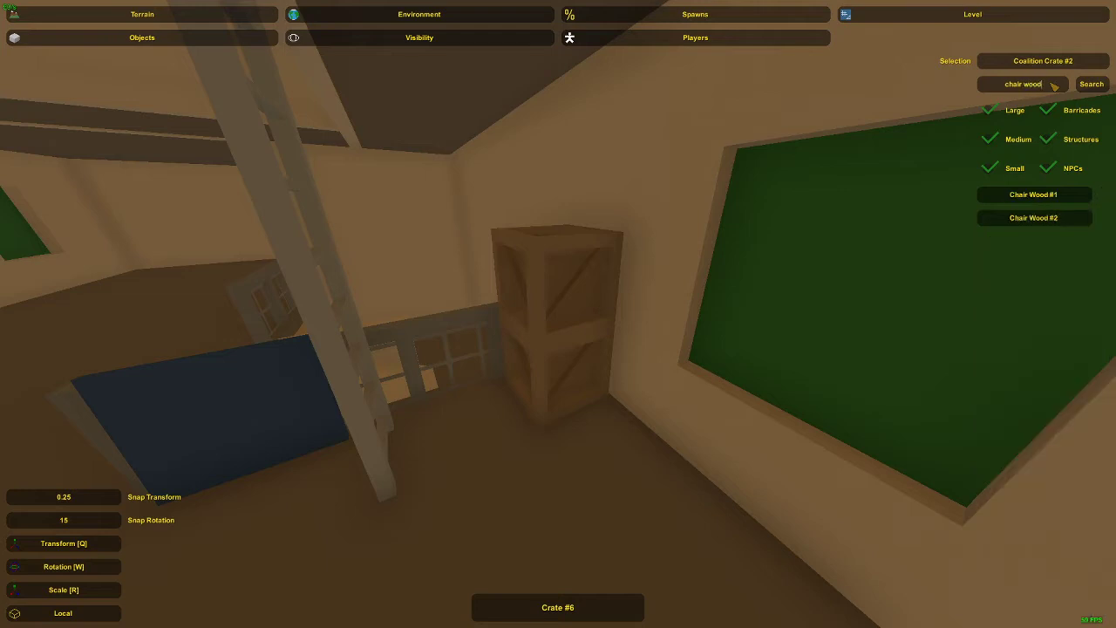
click(1050, 197)
Place a Chair Wood #1 between the ladder and the stacked crates, and adjust its position by the railing.
right_drag(864, 215, 811, 279)
key(e)
right_drag(498, 349, 478, 331)
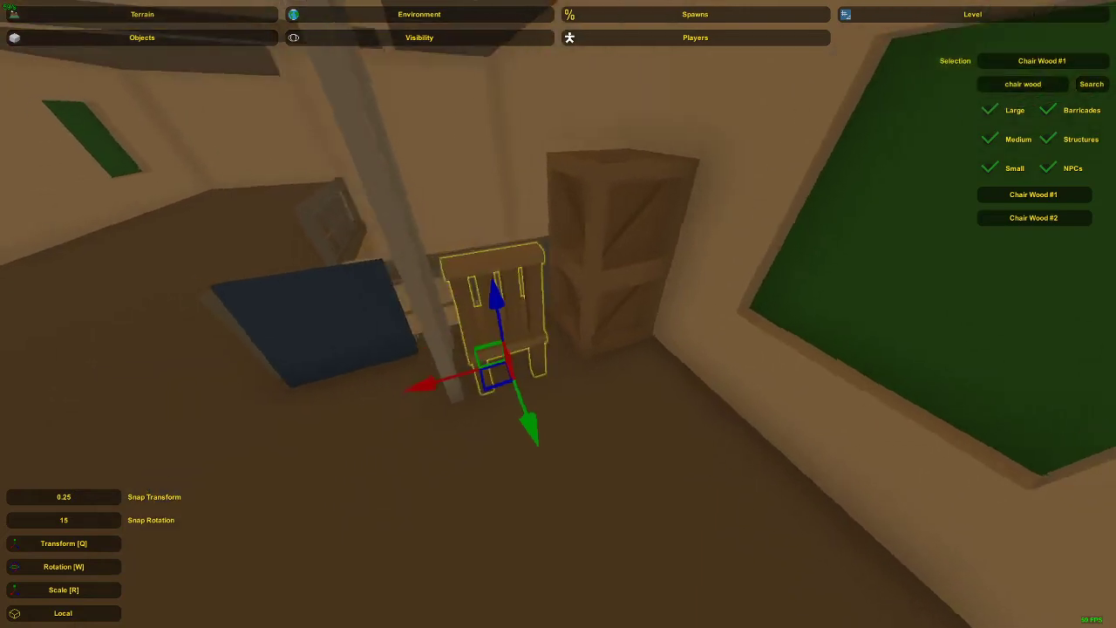
key(w)
mouse_move(558, 314)
right_down()
mouse_move(619, 335)
mouse_move(558, 358)
mouse_move(559, 322)
right_up()
key(s)
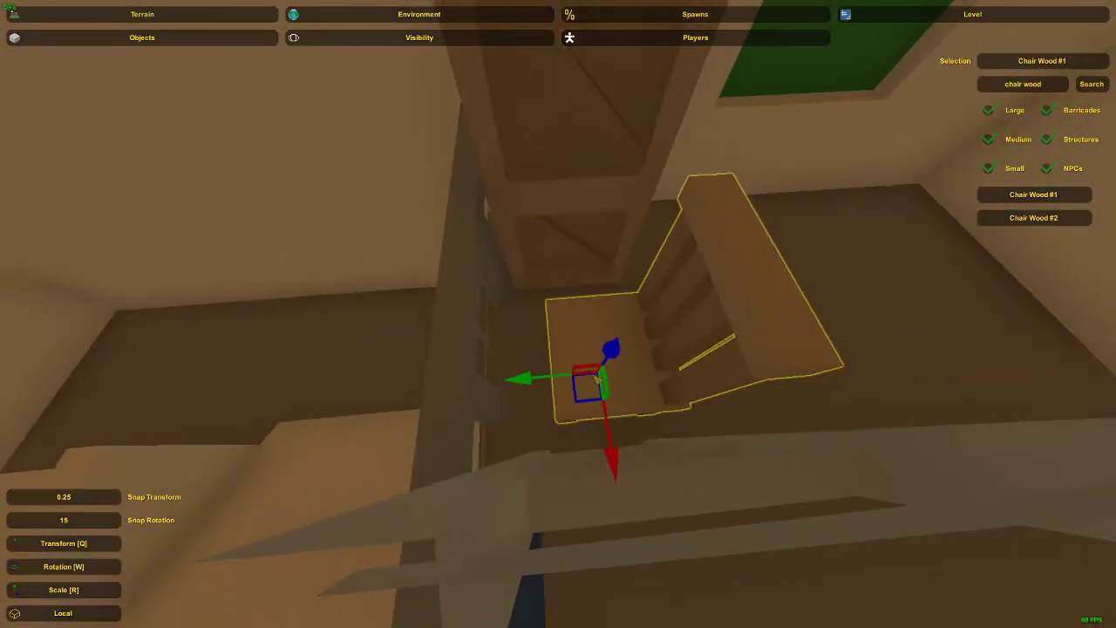
drag(594, 395, 610, 376)
key(s)
right_drag(622, 356, 641, 327)
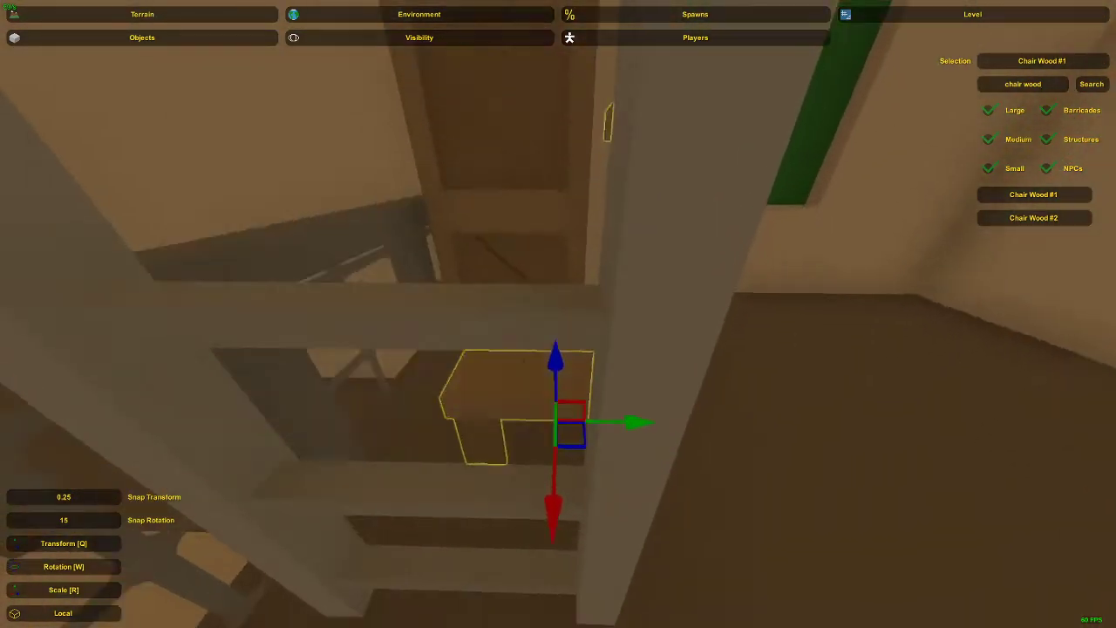
Duplicate the wooden chair, flip the copy upside down and raise it above the original's seat.
right_drag(558, 314, 561, 325)
key(e)
key(ctrl+c)
key(ctrl+v)
key(w)
drag(591, 296, 488, 266)
key(q)
drag(574, 363, 512, 42)
drag(519, 123, 517, 85)
right_drag(516, 85, 523, 96)
Fine-tune the upside-down chair's height and position so that its seat rests on the lower chair's seat.
key(w)
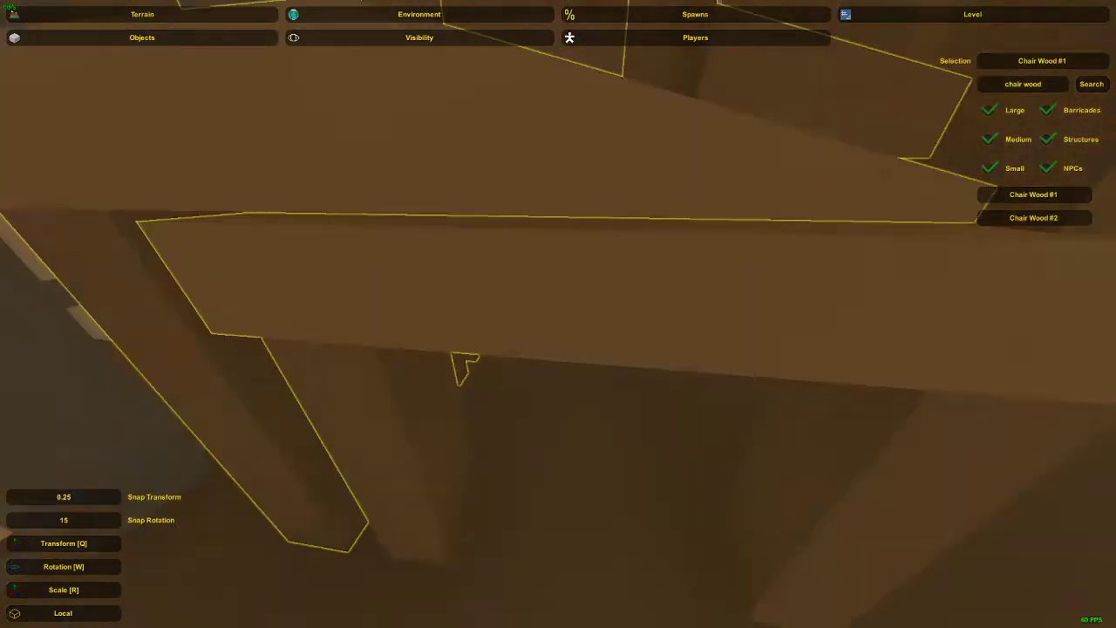
key(s)
right_drag(558, 314, 558, 314)
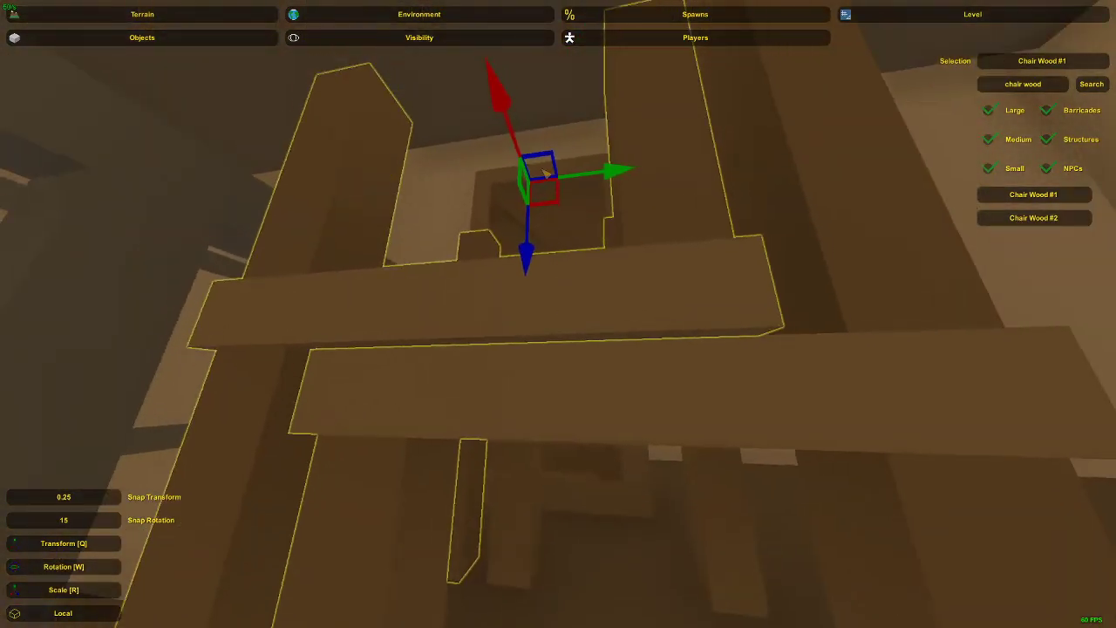
drag(526, 240, 526, 243)
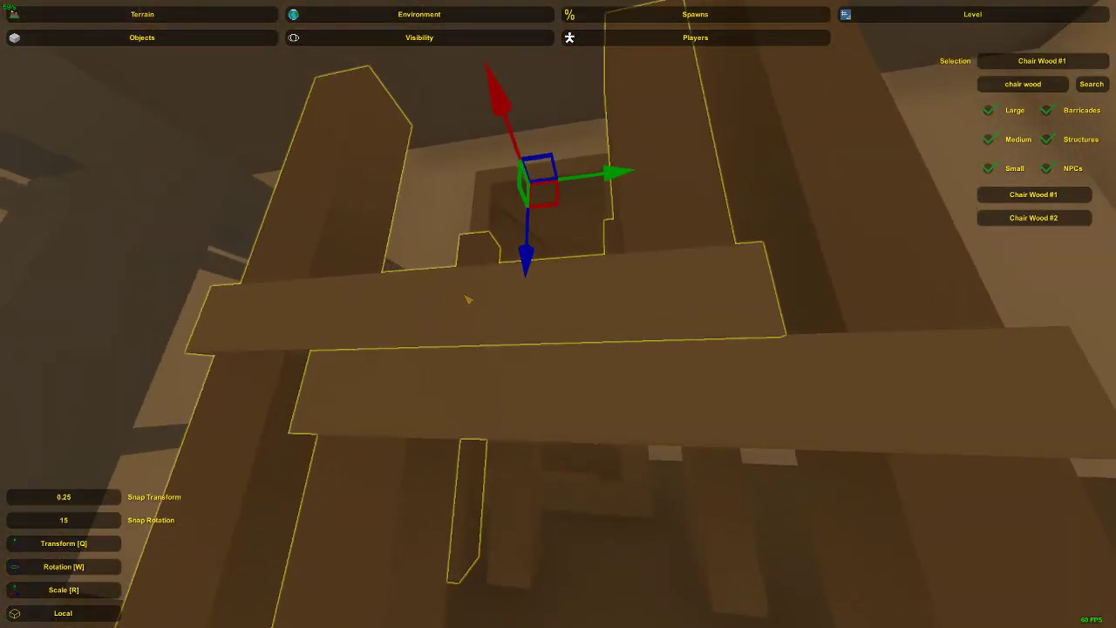
key(w)
drag(553, 74, 552, 92)
right_drag(552, 92, 558, 314)
Adjust the position of the two stacked chairs between the railing, the ladder and the stacked crates.
key(w)
key(s)
right_drag(599, 304, 556, 315)
drag(555, 315, 523, 309)
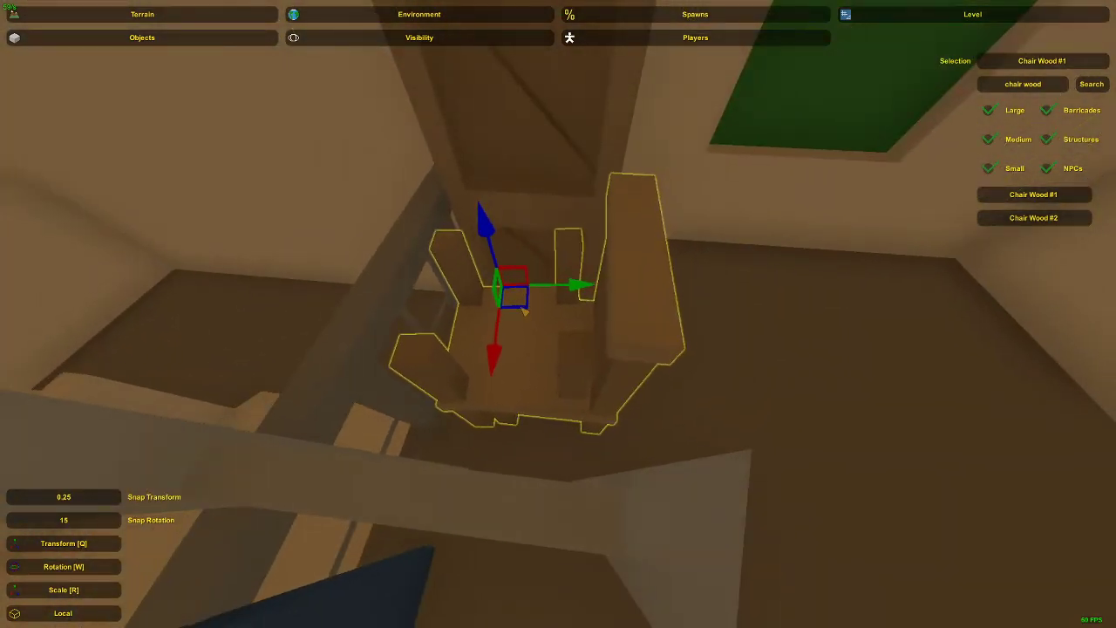
click(538, 324)
key(d)
right_drag(538, 324, 558, 314)
click(559, 326)
key(a)
drag(532, 375, 547, 354)
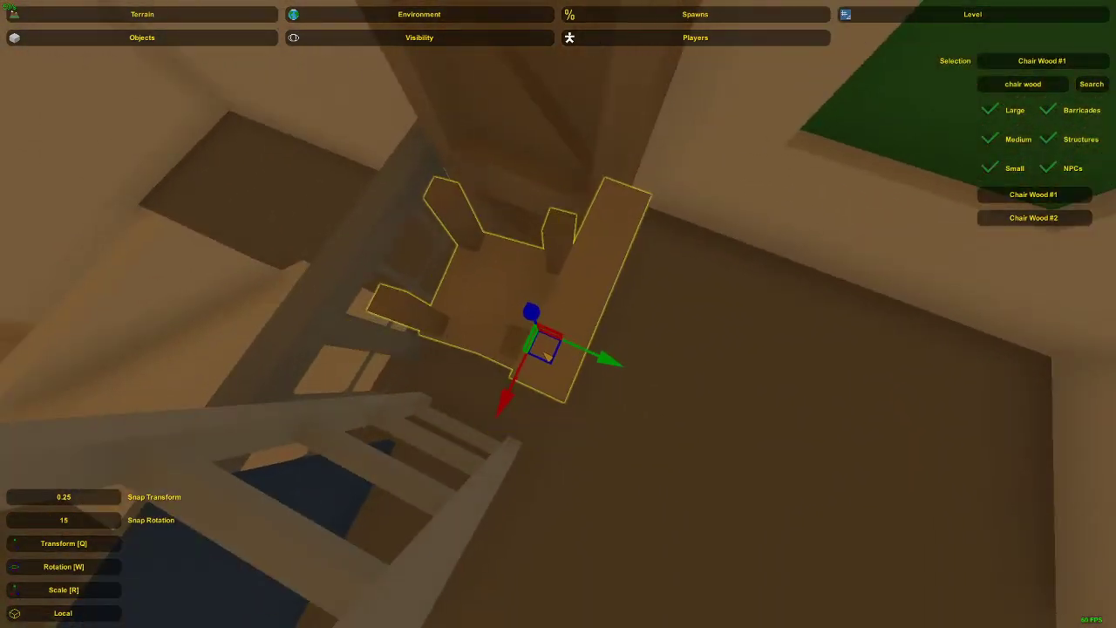
click(490, 280)
Select the ladder and nudge it slightly sideways toward the stacked chairs.
key(s)
right_drag(490, 280, 558, 314)
key(a)
key(a)
click(555, 322)
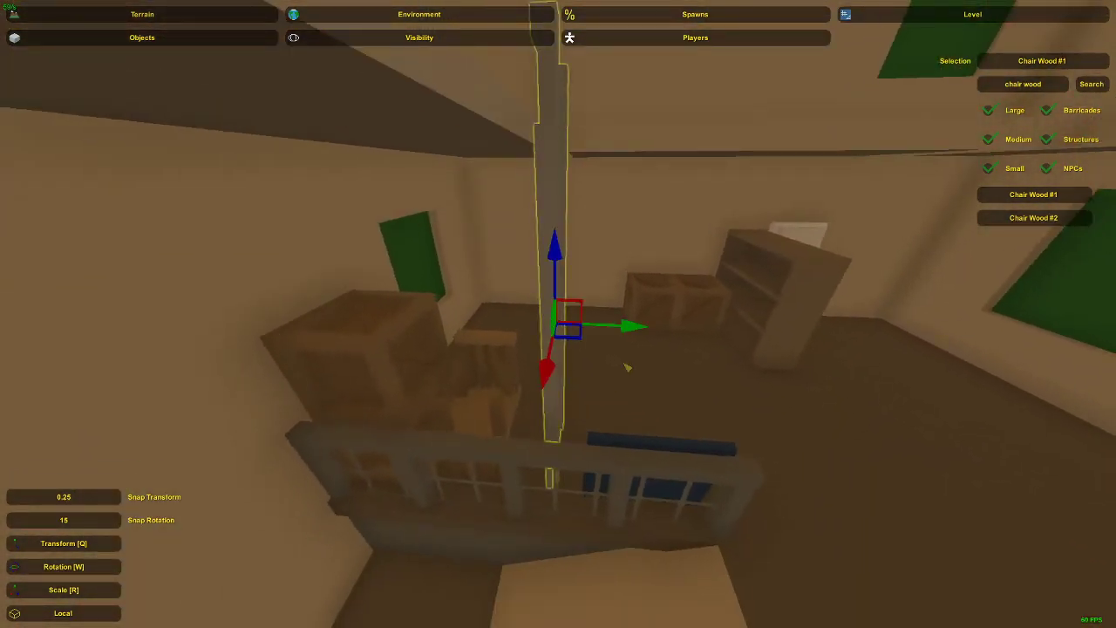
drag(645, 332, 638, 326)
click(543, 210)
key(d)
right_drag(547, 213, 558, 314)
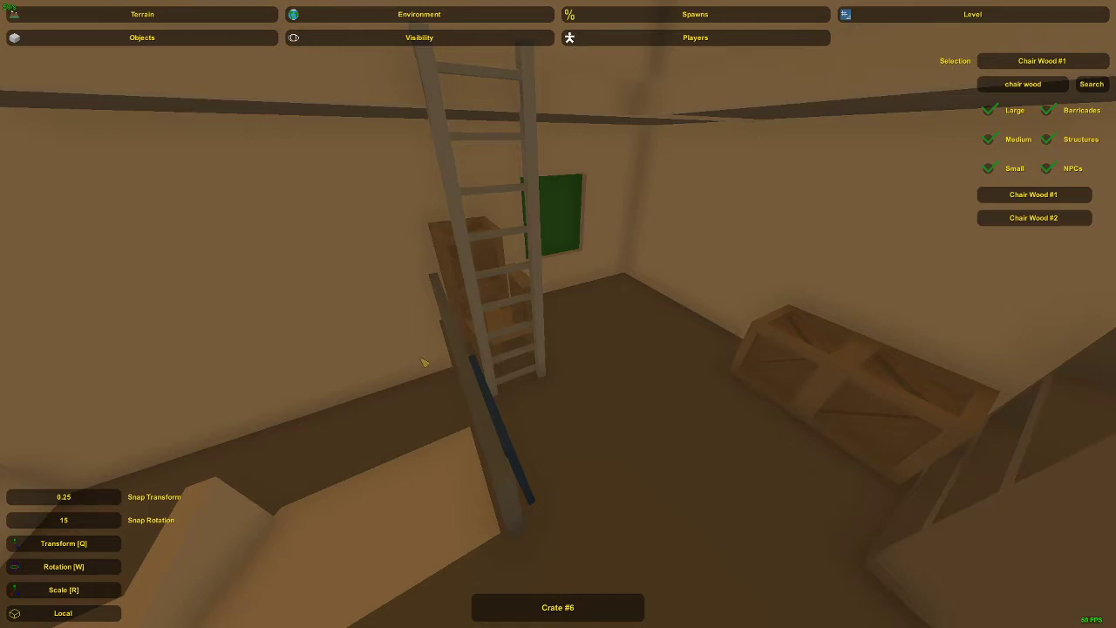
right_drag(424, 364, 261, 340)
mouse_move(558, 314)
right_down()
mouse_move(750, 323)
mouse_move(488, 309)
mouse_move(645, 331)
mouse_move(565, 320)
right_up()
click(583, 317)
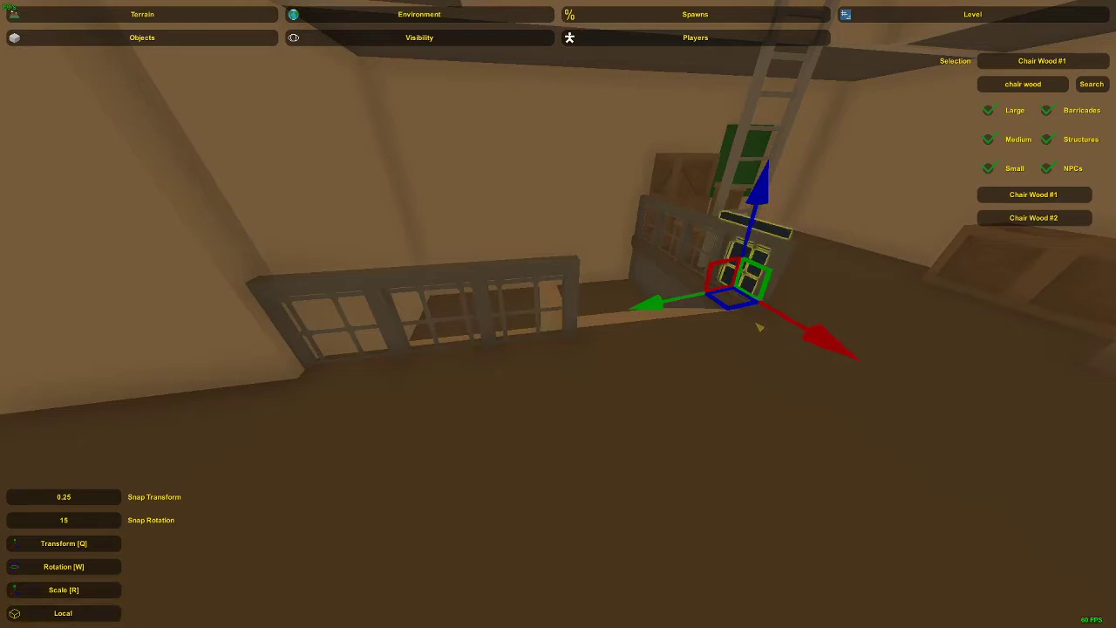
drag(734, 309, 388, 405)
key(Delete)
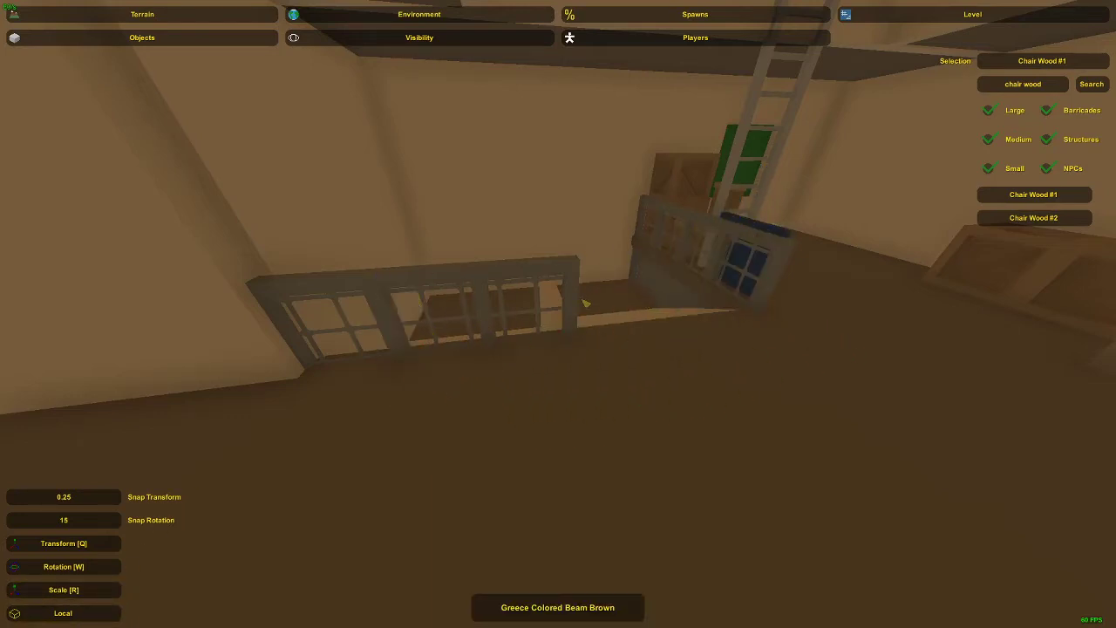
Duplicate the blue panel in global axis mode, move the copy to the opposite railing section and turn it parallel to the railing.
click(50, 623)
click(736, 233)
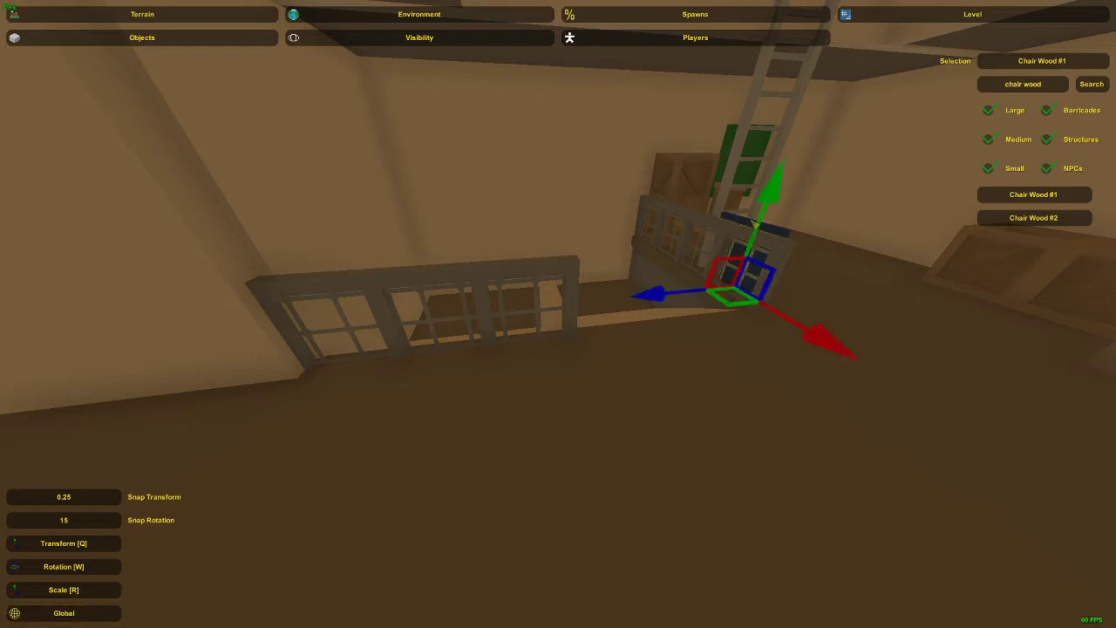
key(ctrl+c)
key(ctrl+v)
drag(741, 302, 408, 416)
key(w)
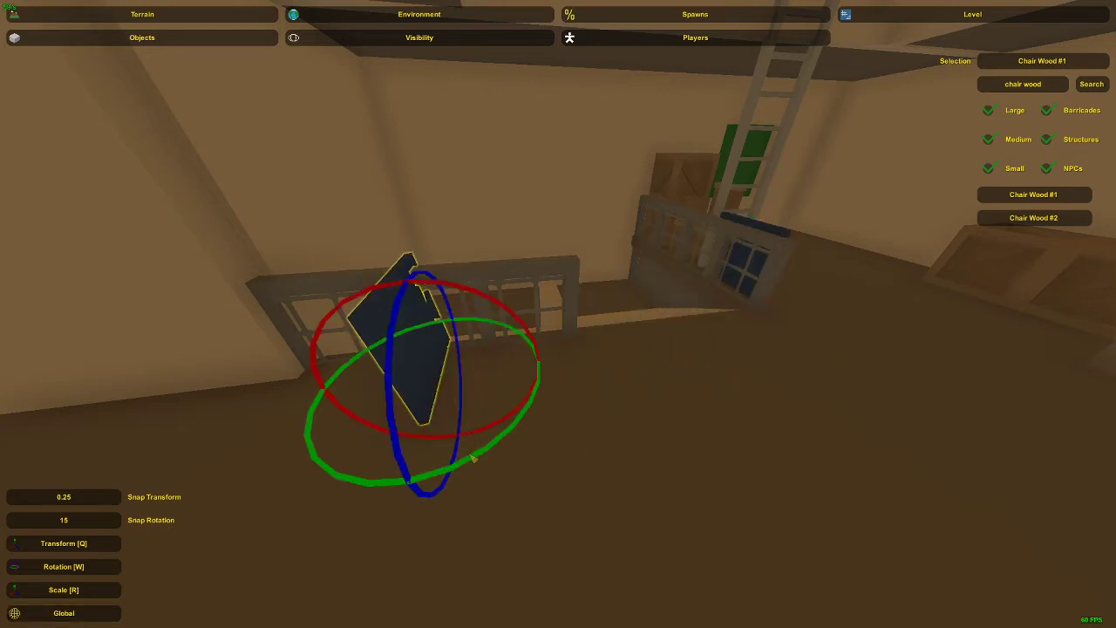
drag(476, 463, 421, 461)
Tilt the copied blue panel and bring it close so it leans against the railing.
key(d)
right_drag(421, 460, 200, 462)
key(q)
key(w)
right_drag(558, 314, 556, 330)
key(a)
drag(553, 348, 574, 384)
key(d)
right_drag(575, 384, 563, 358)
key(a)
drag(584, 347, 602, 352)
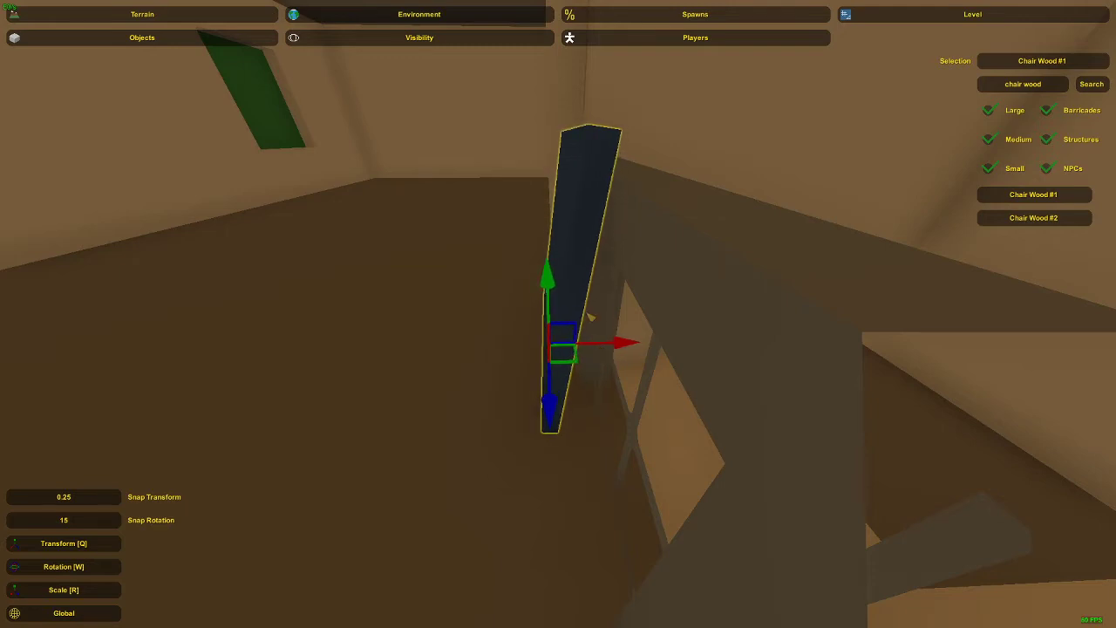
Slide the leaning blue panel along the railing toward the stairwell opening.
key(a)
mouse_move(591, 317)
right_down()
mouse_move(637, 310)
mouse_move(563, 342)
mouse_move(542, 324)
mouse_move(596, 310)
right_up()
key(w)
key(w)
key(a)
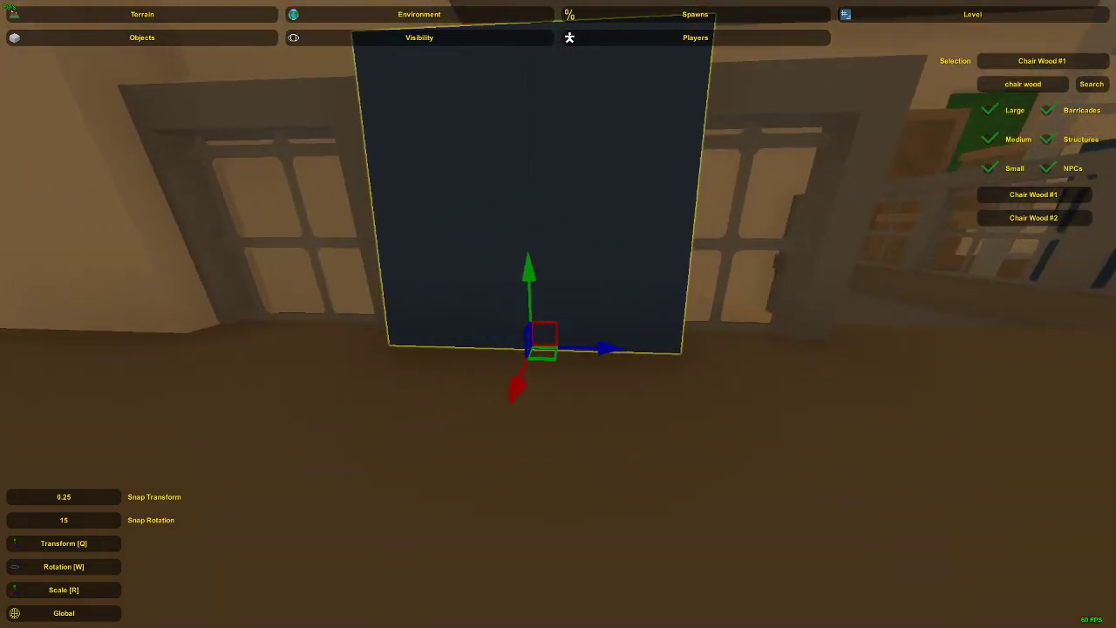
key(q)
right_drag(191, 259, 195, 314)
key(s)
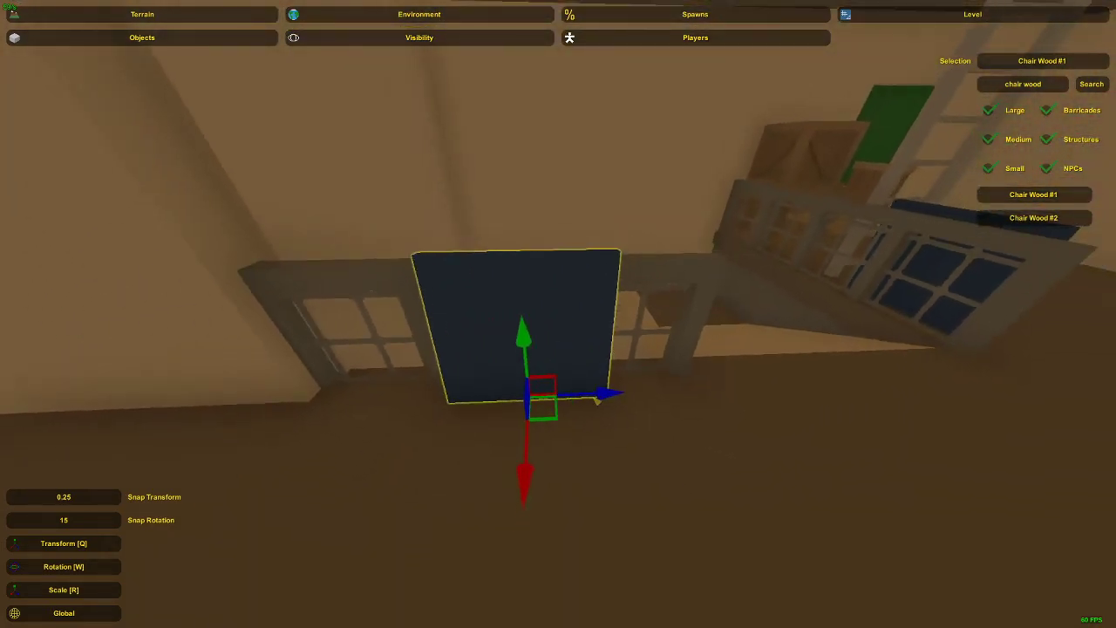
drag(593, 397, 654, 398)
Duplicate the leaning blue panel, place the copy beside it toward the wall pillar and reduce its height.
key(ctrl+c)
key(ctrl+v)
drag(530, 401, 359, 386)
key(r)
drag(397, 341, 394, 350)
key(q)
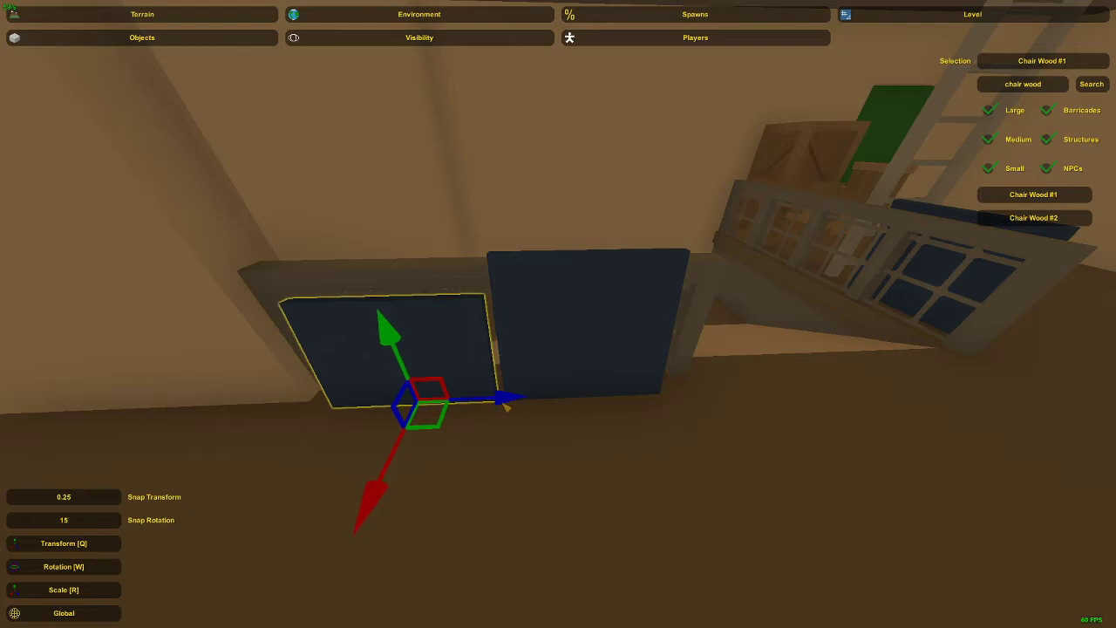
Switch to local axes and push the shorter blue panel closer against the railing.
right_drag(495, 403, 550, 320)
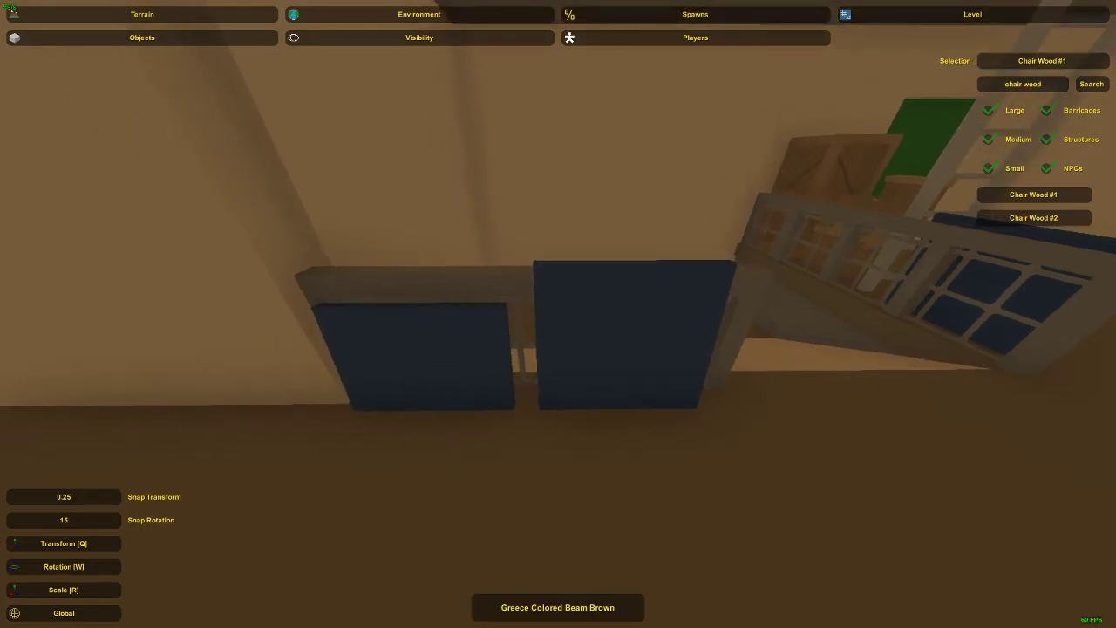
click(94, 617)
mouse_move(596, 416)
right_down()
mouse_move(524, 408)
mouse_move(637, 415)
mouse_move(592, 406)
right_up()
click(523, 375)
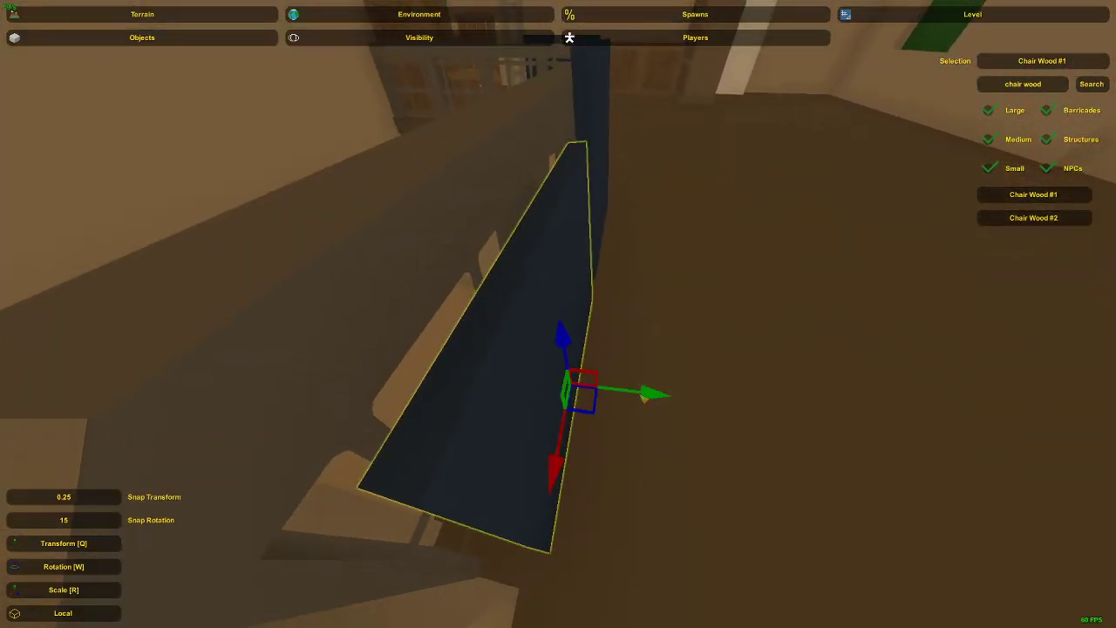
drag(641, 398, 639, 398)
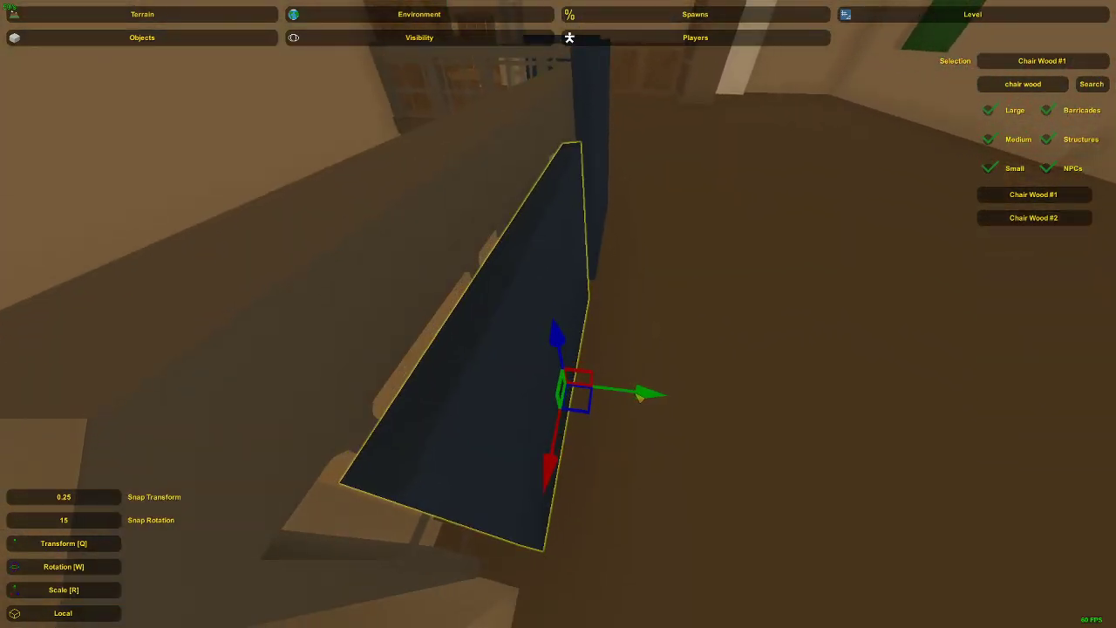
click(541, 332)
right_drag(540, 332, 444, 301)
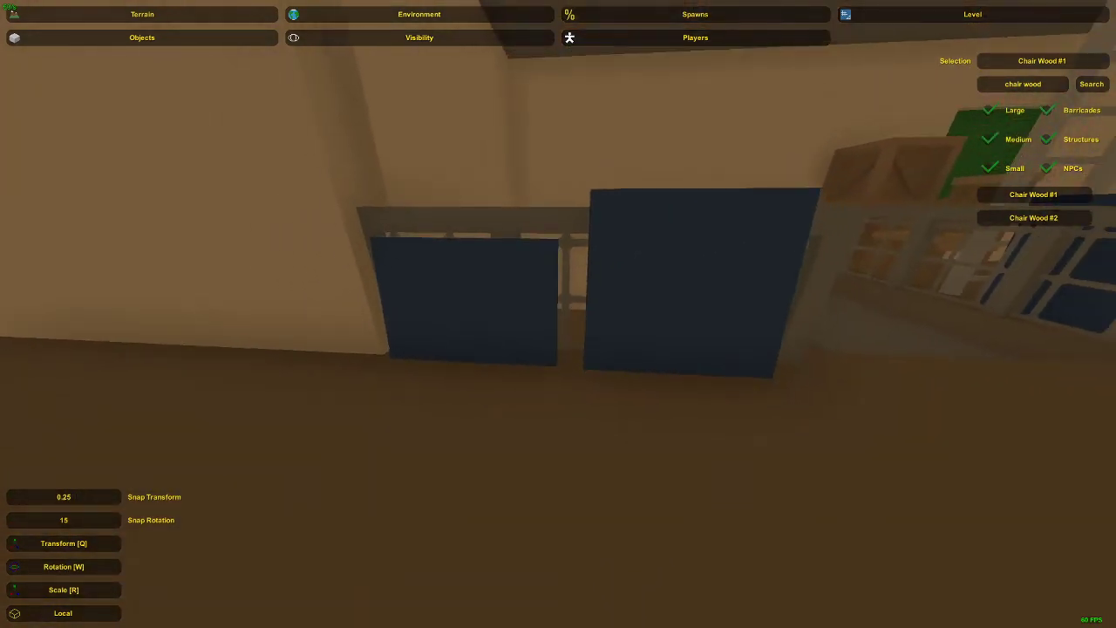
Select the taller blue panel and fine-tune its placement against the railing.
right_drag(799, 291, 561, 319)
click(567, 320)
drag(595, 336, 592, 332)
key(q)
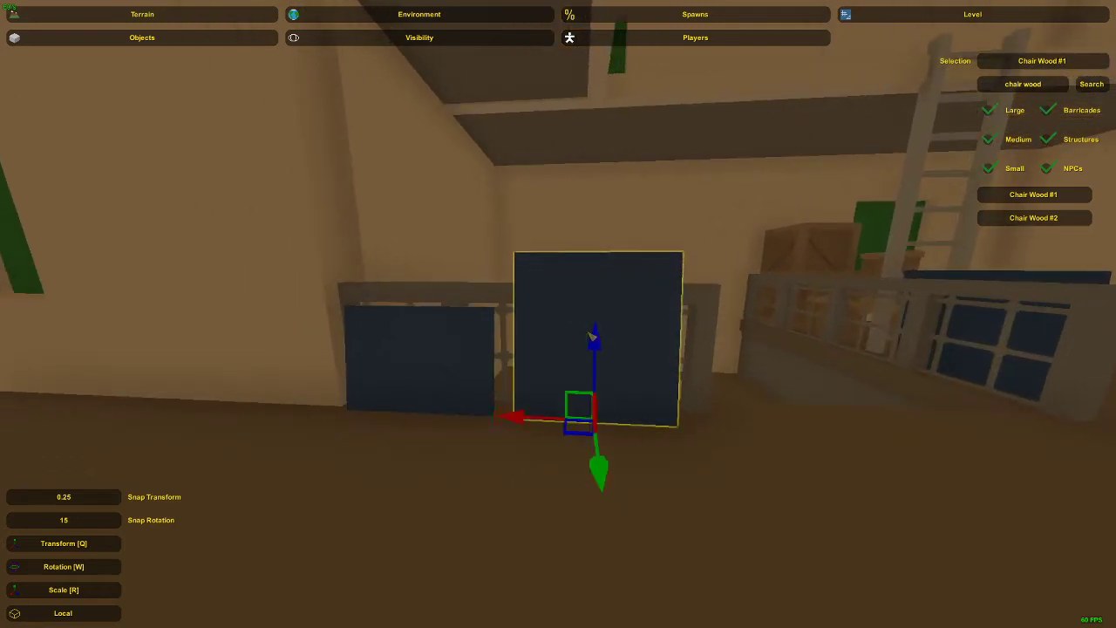
click(579, 336)
Search the object list for "ed beam".
right_drag(579, 336, 427, 348)
key(d)
mouse_move(558, 314)
right_down()
mouse_move(680, 315)
mouse_move(488, 321)
mouse_move(493, 358)
mouse_move(573, 302)
right_up()
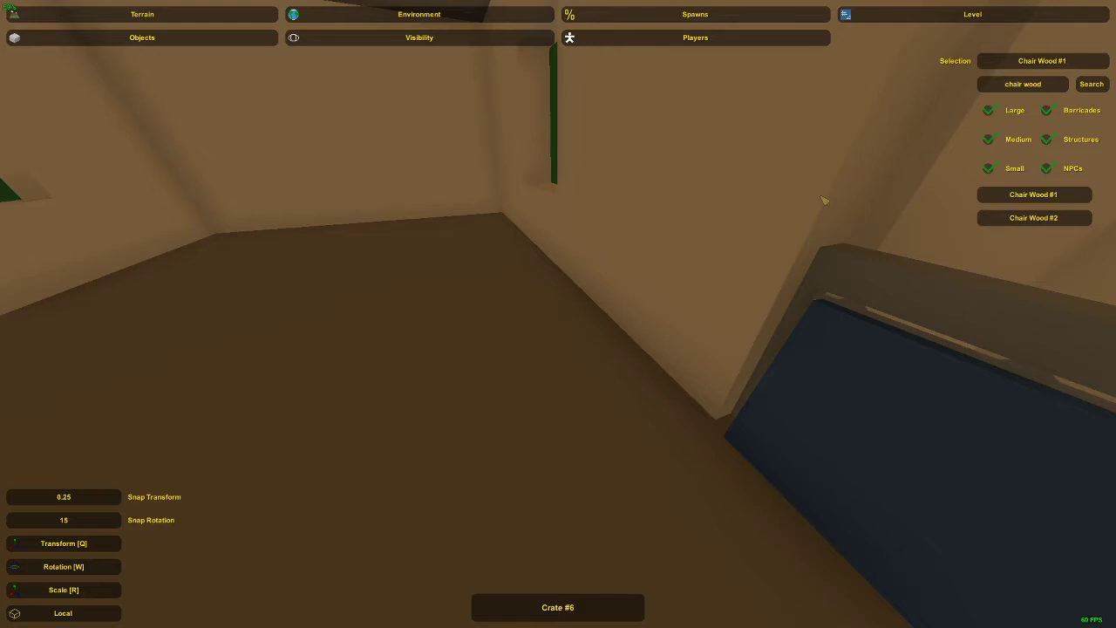
right_drag(825, 200, 591, 288)
drag(1060, 85, 958, 86)
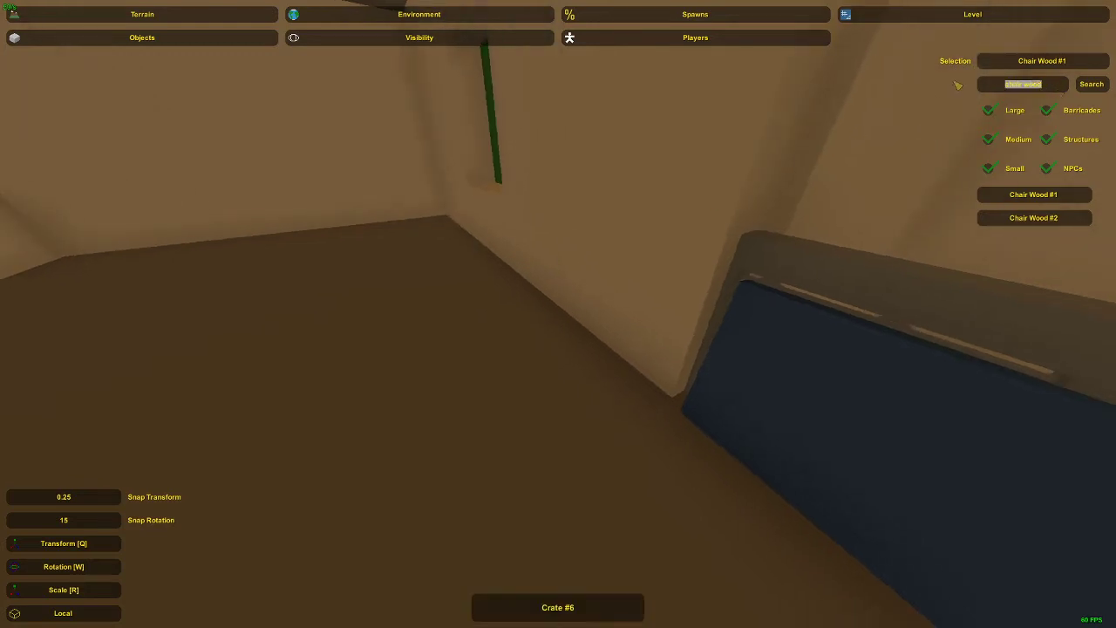
text(beam)
key(BackSpace)
key(BackSpace)
key(BackSpace)
key(BackSpace)
text(ed beam)
key(Return)
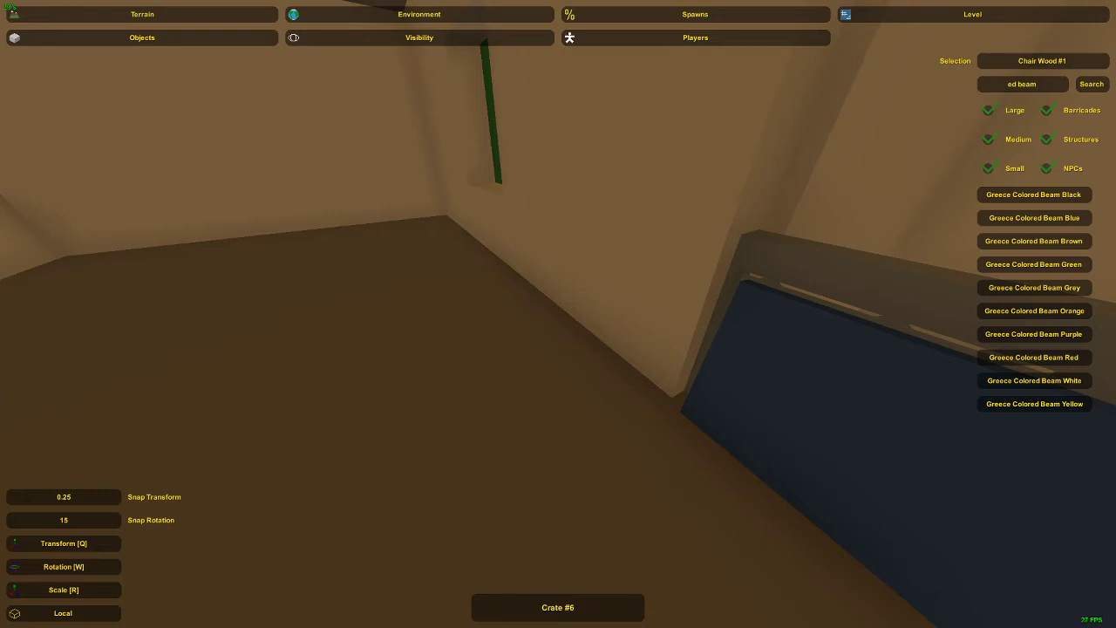
Delete the surplus wall pieces around the window next to the wall pillar.
right_drag(444, 364, 479, 326)
click(540, 313)
key(Delete)
click(477, 301)
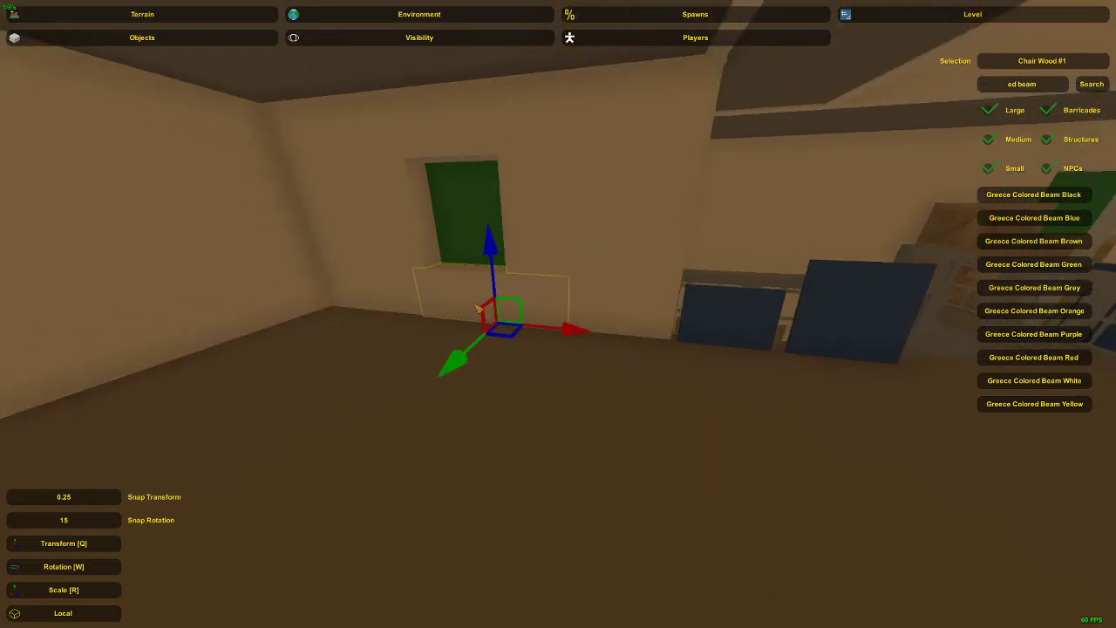
key(Delete)
click(387, 268)
key(Delete)
click(429, 133)
key(Delete)
click(408, 135)
key(Delete)
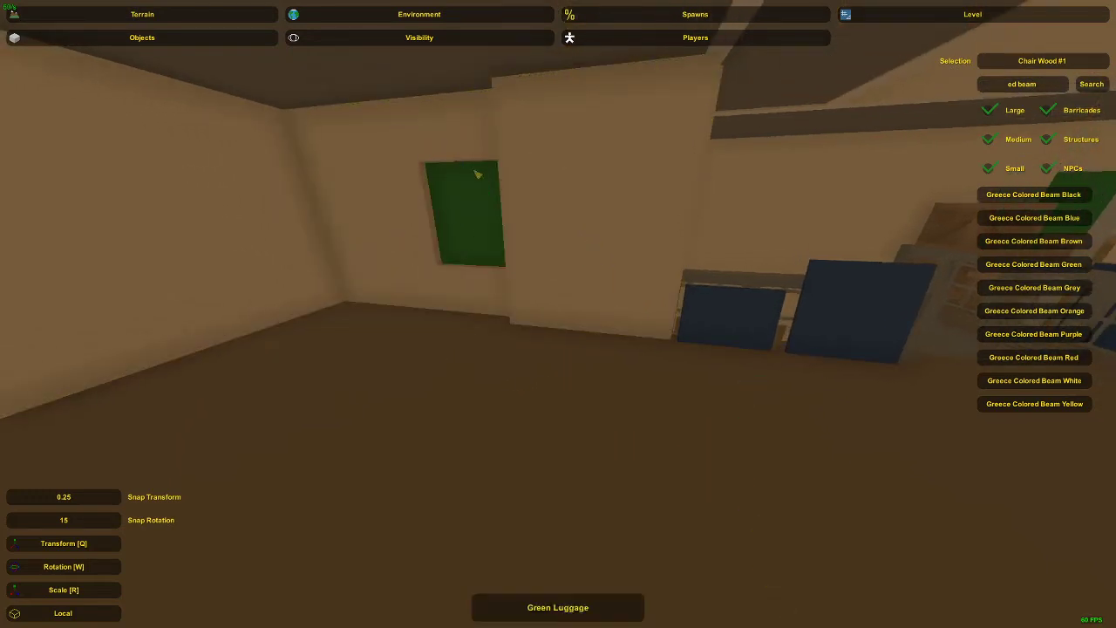
Scale down the width of the wall pillar between the window and the railing.
click(562, 209)
right_drag(562, 209, 576, 235)
key(r)
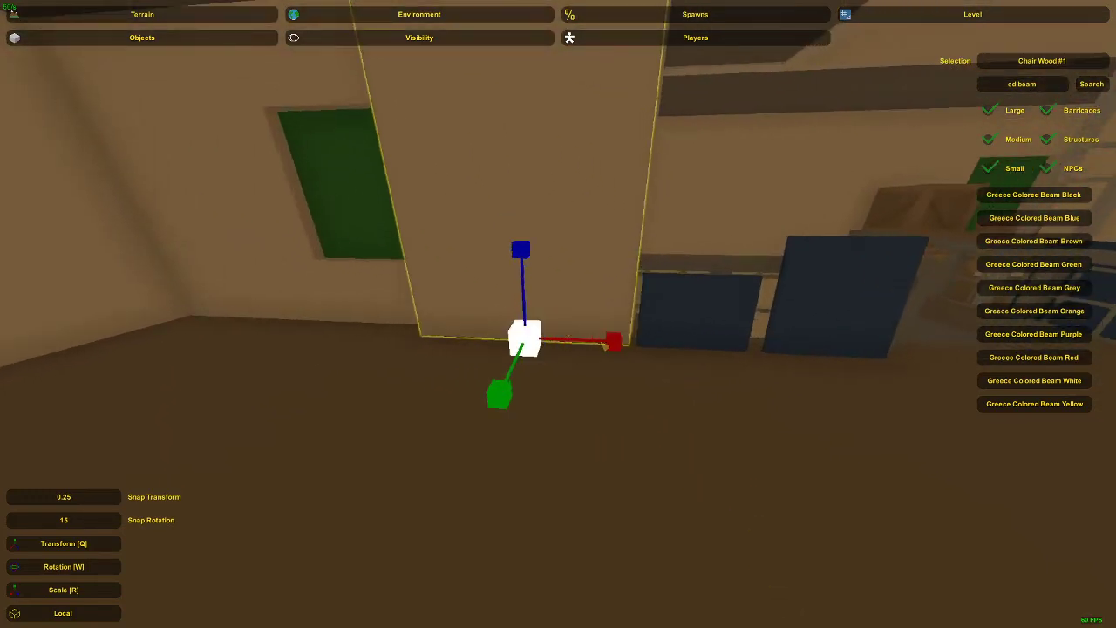
mouse_move(604, 346)
mouse_down()
mouse_move(585, 341)
mouse_move(608, 349)
mouse_up()
key(q)
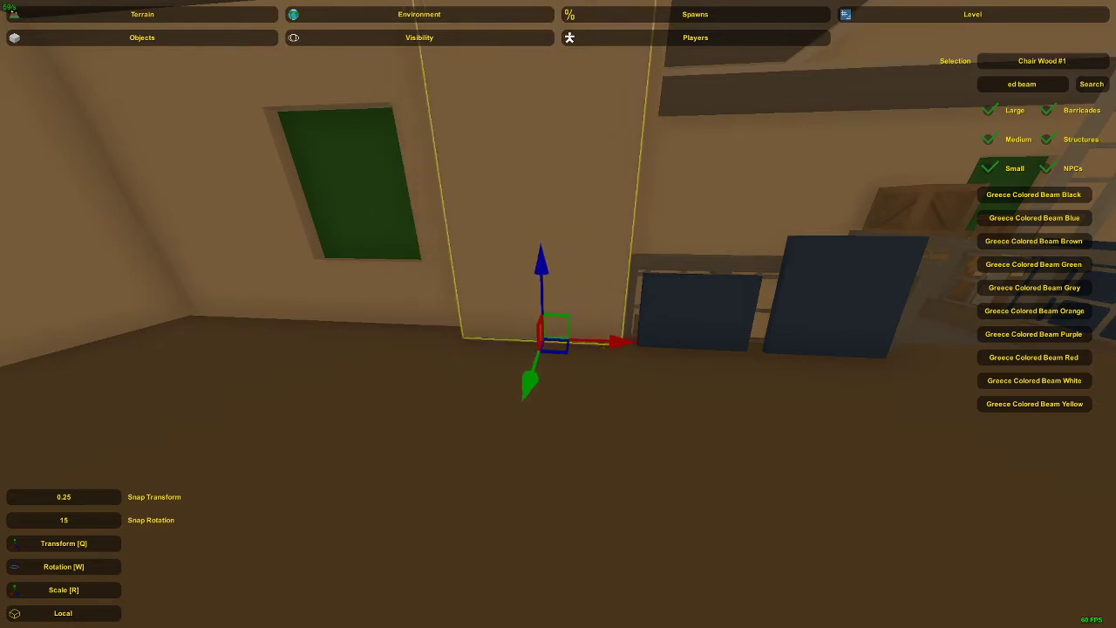
Place a Greece Colored Beam White on the floor beside the wall pillar.
key(d)
right_drag(607, 348, 567, 348)
key(s)
right_drag(560, 297, 475, 323)
key(w)
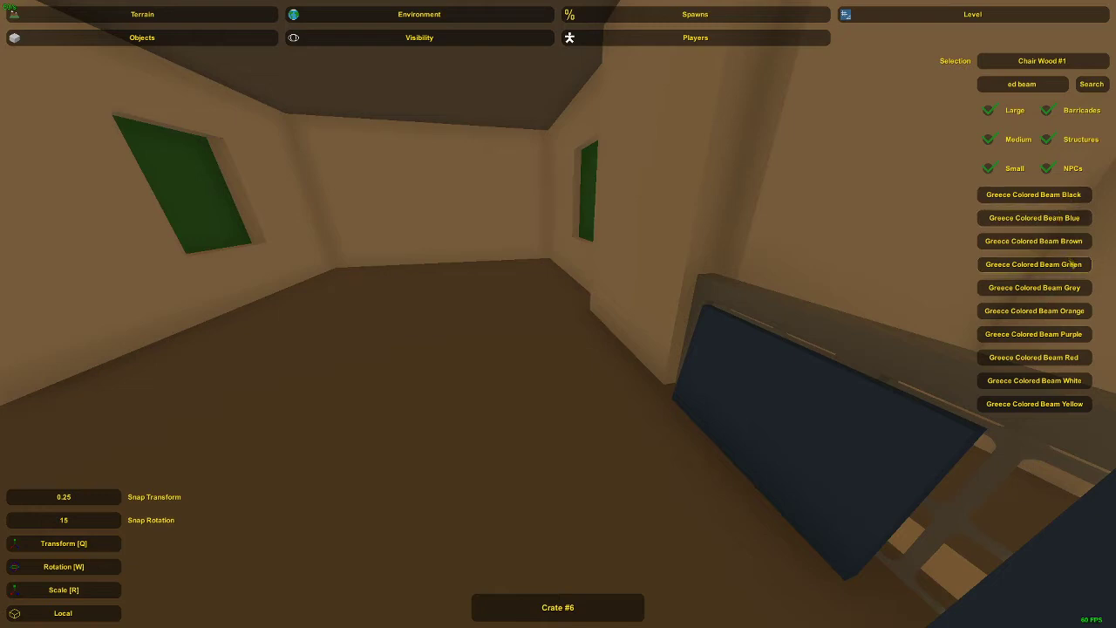
click(1055, 382)
right_drag(809, 320, 562, 317)
key(e)
right_drag(631, 285, 560, 323)
key(r)
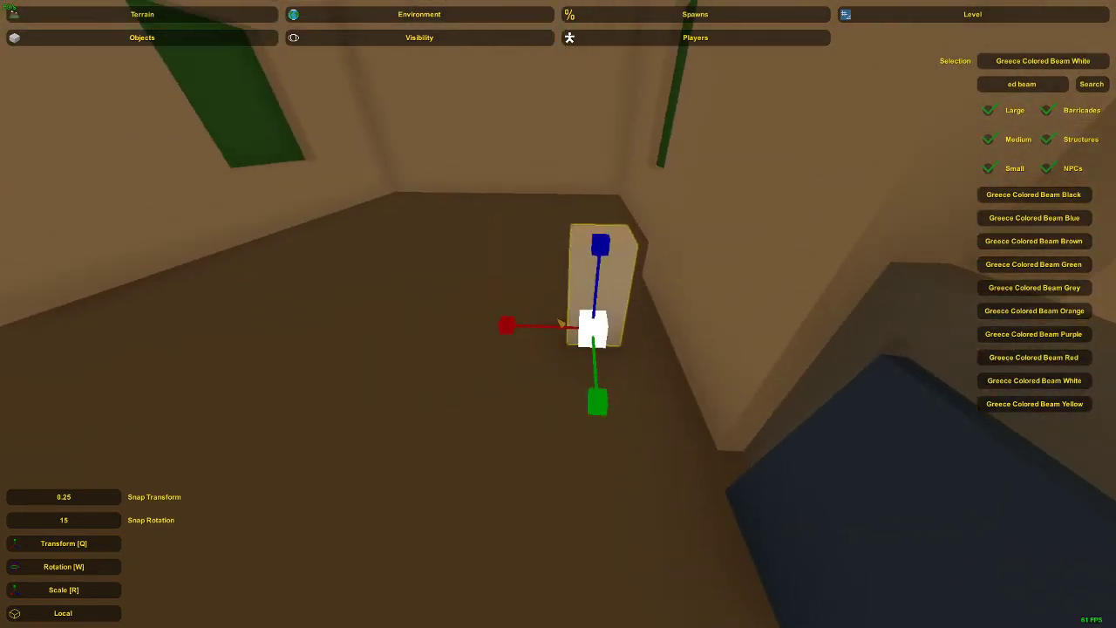
drag(555, 330, 497, 322)
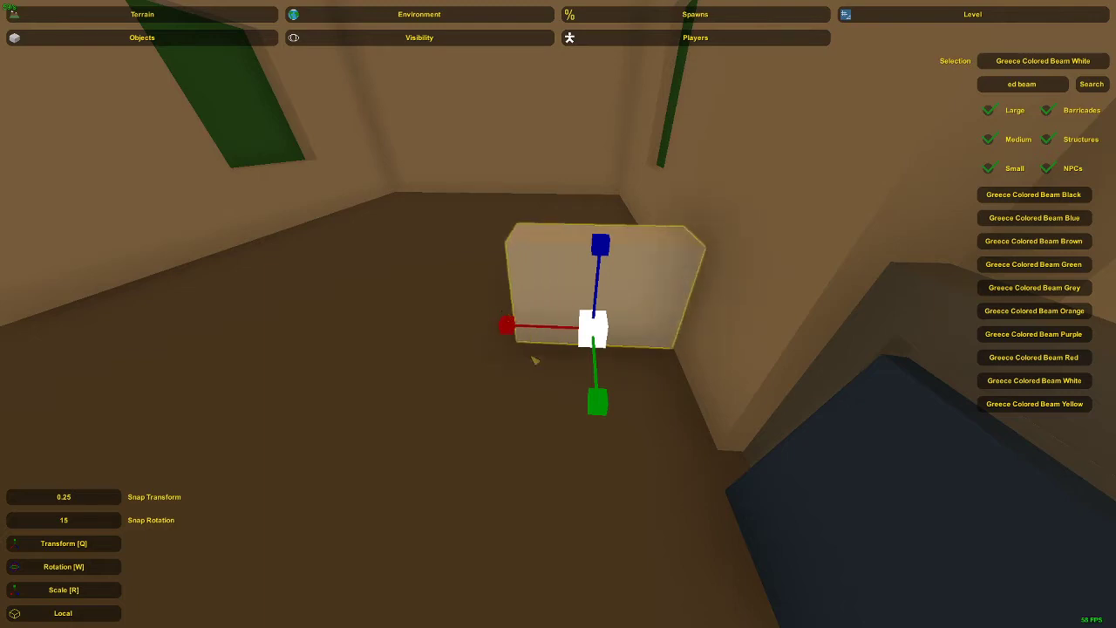
right_drag(563, 333, 559, 315)
key(ctrl+z)
Set the transform snap to 0.5 and widen the white beam beside the pillar.
click(76, 497)
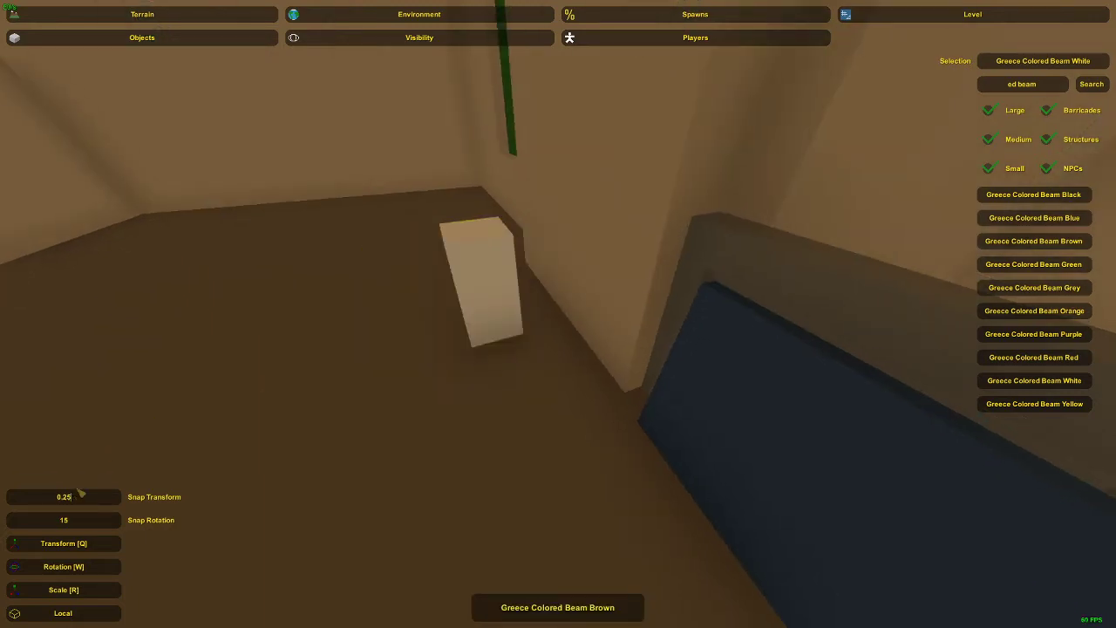
right_drag(454, 346, 459, 344)
click(462, 341)
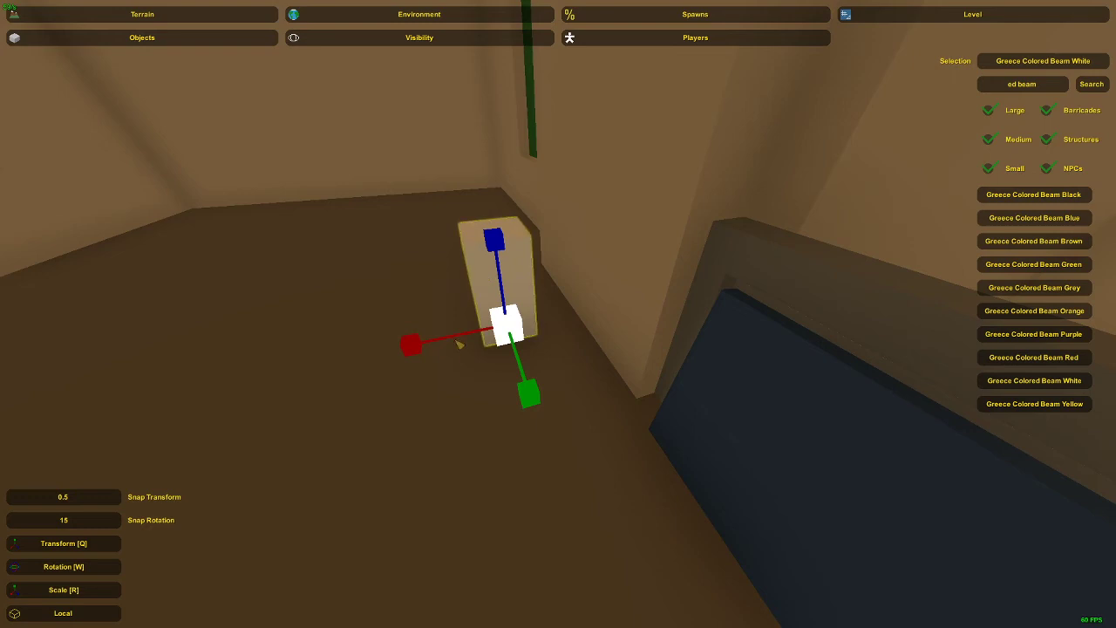
drag(430, 341, 393, 345)
right_drag(393, 345, 489, 347)
key(a)
key(d)
right_drag(558, 314, 506, 316)
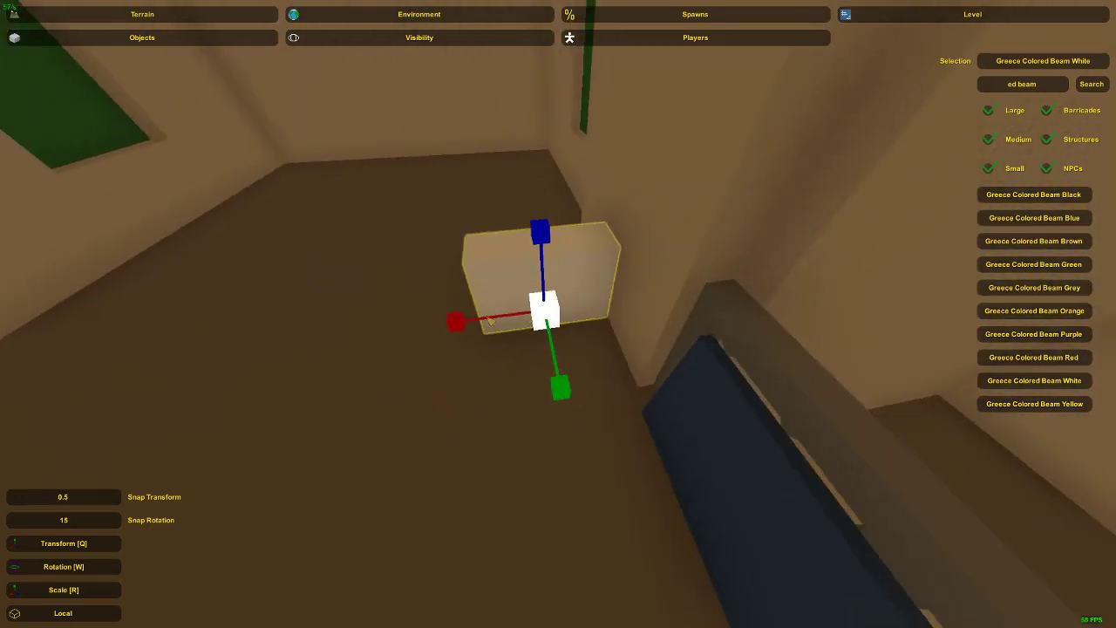
Widen the white beam further and slide it away from the wall into the room.
drag(488, 320, 473, 317)
right_drag(473, 317, 486, 317)
key(q)
drag(479, 319, 442, 322)
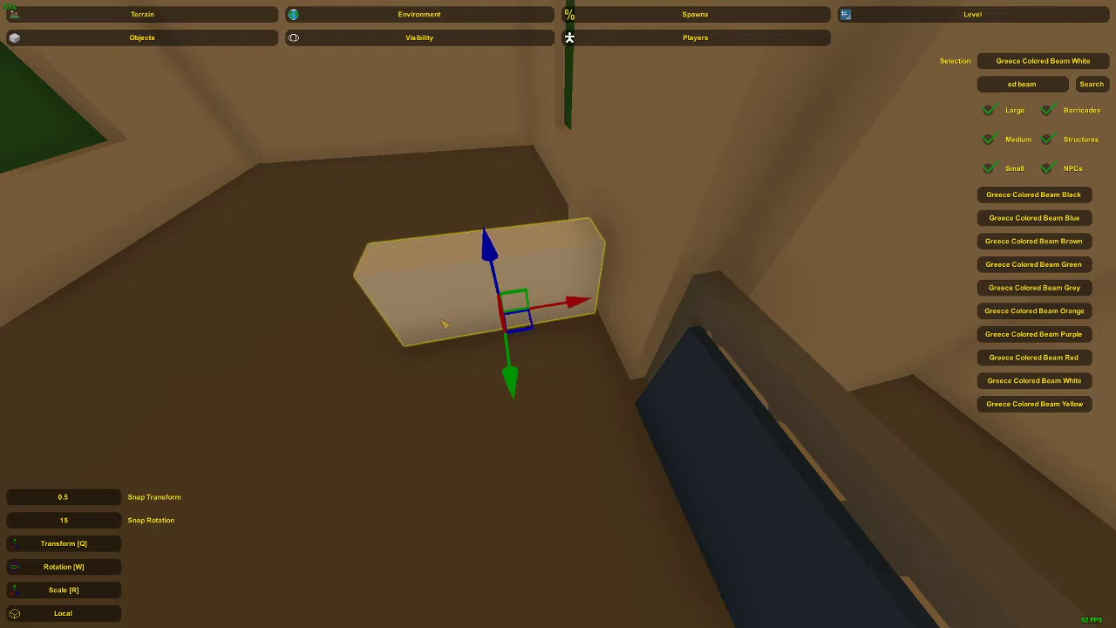
Adjust the white beam's thickness and make it taller.
key(a)
right_drag(442, 321, 557, 331)
key(r)
drag(558, 353, 565, 358)
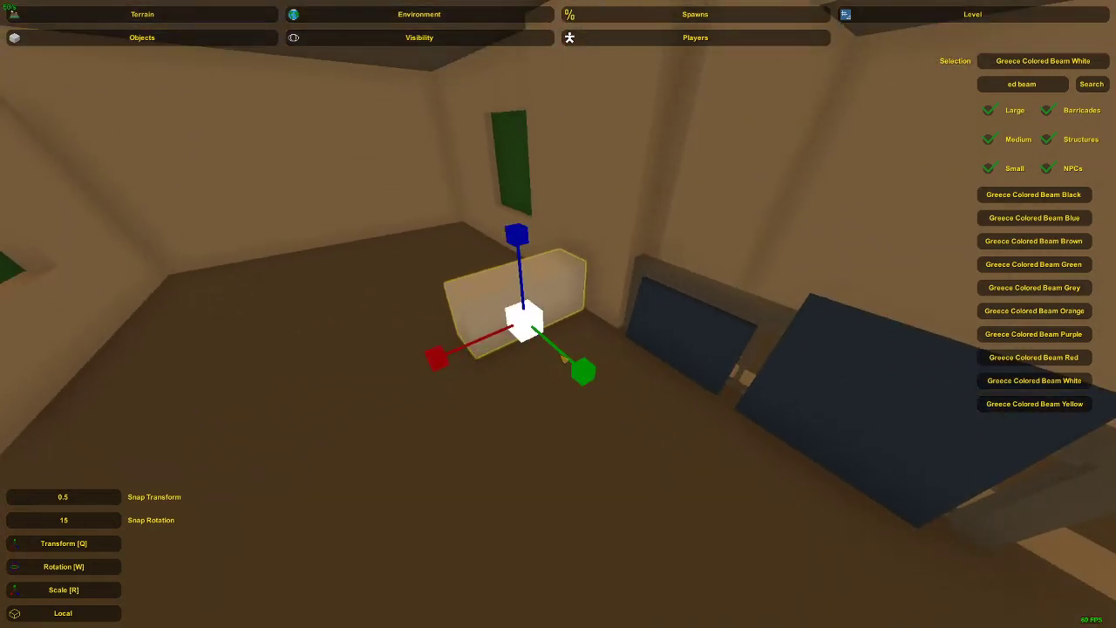
key(a)
right_drag(565, 360, 570, 306)
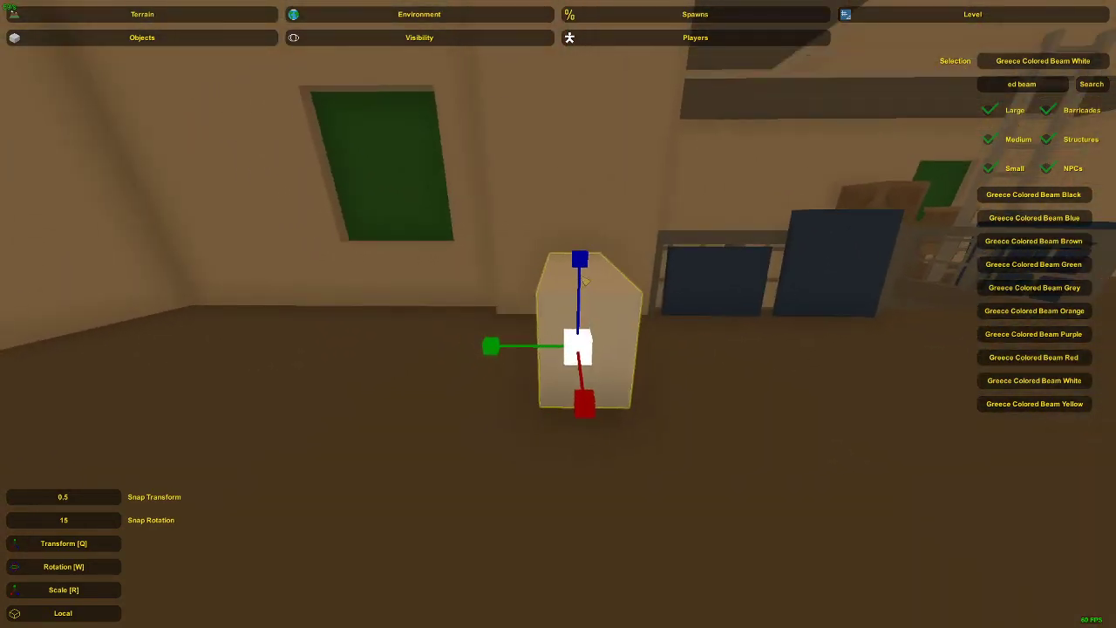
drag(581, 271, 581, 240)
key(q)
key(d)
right_drag(579, 288, 548, 323)
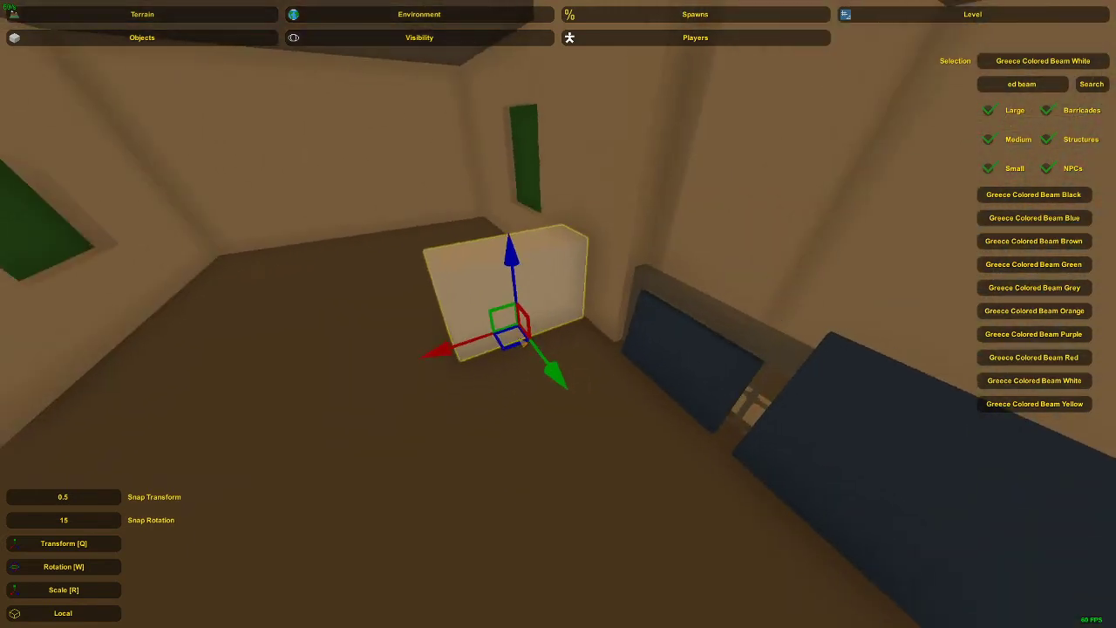
Fine-tune the white beam's rotation and position next to the wall pillar.
key(w)
drag(538, 398, 523, 404)
key(q)
drag(520, 348, 513, 340)
click(558, 274)
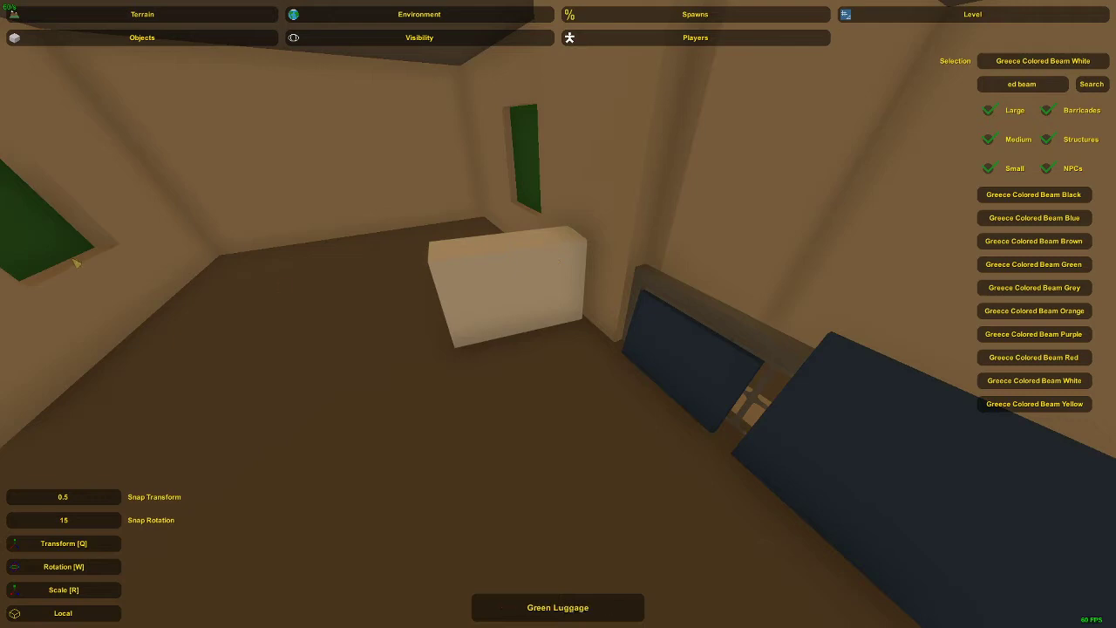
Select the white beam beside the pillar again and raise it slightly.
key(a)
right_drag(558, 274, 582, 243)
key(d)
key(s)
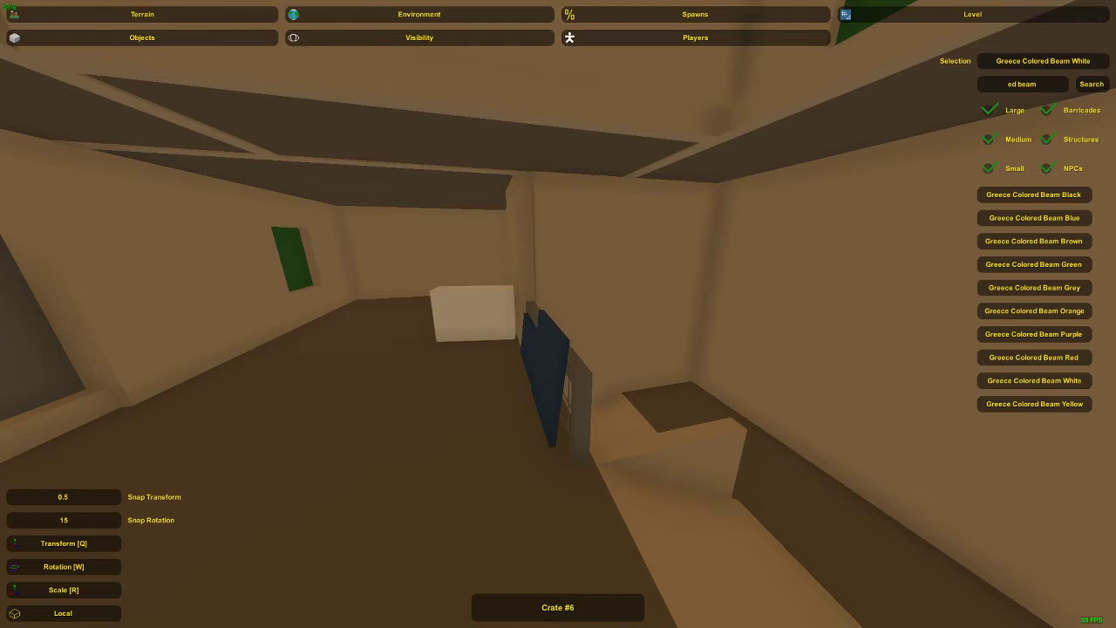
key(w)
right_drag(225, 312, 187, 311)
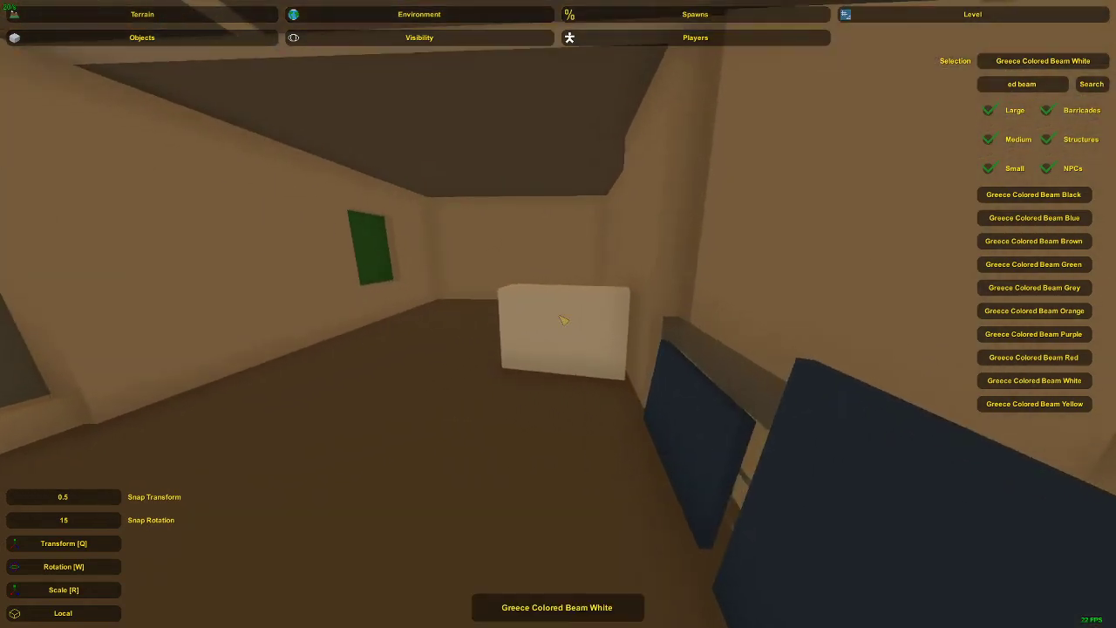
click(563, 320)
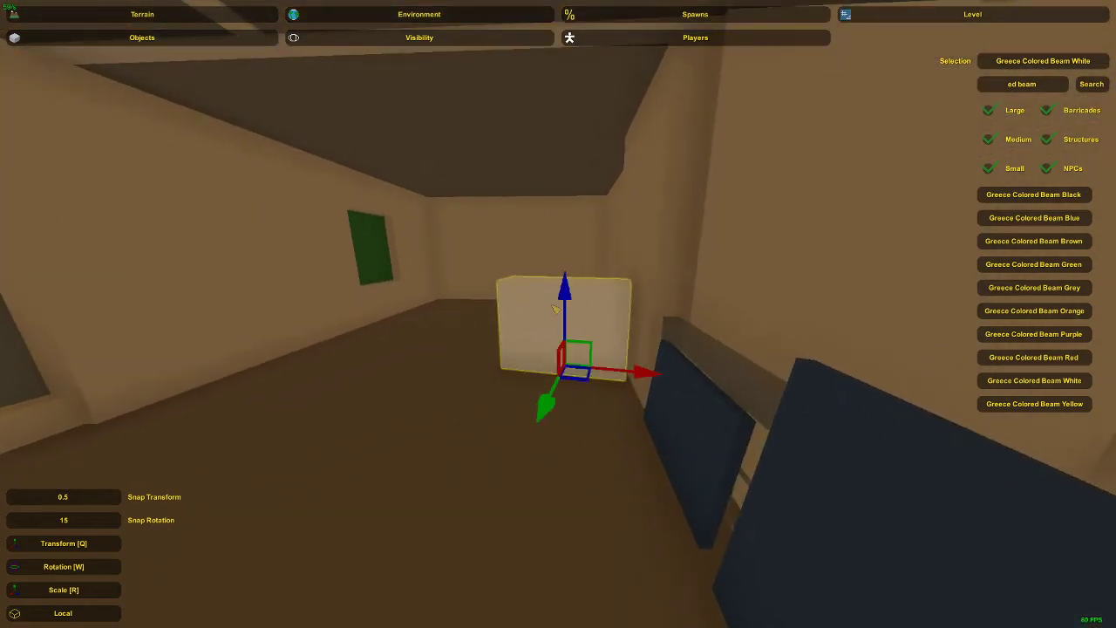
key(Delete)
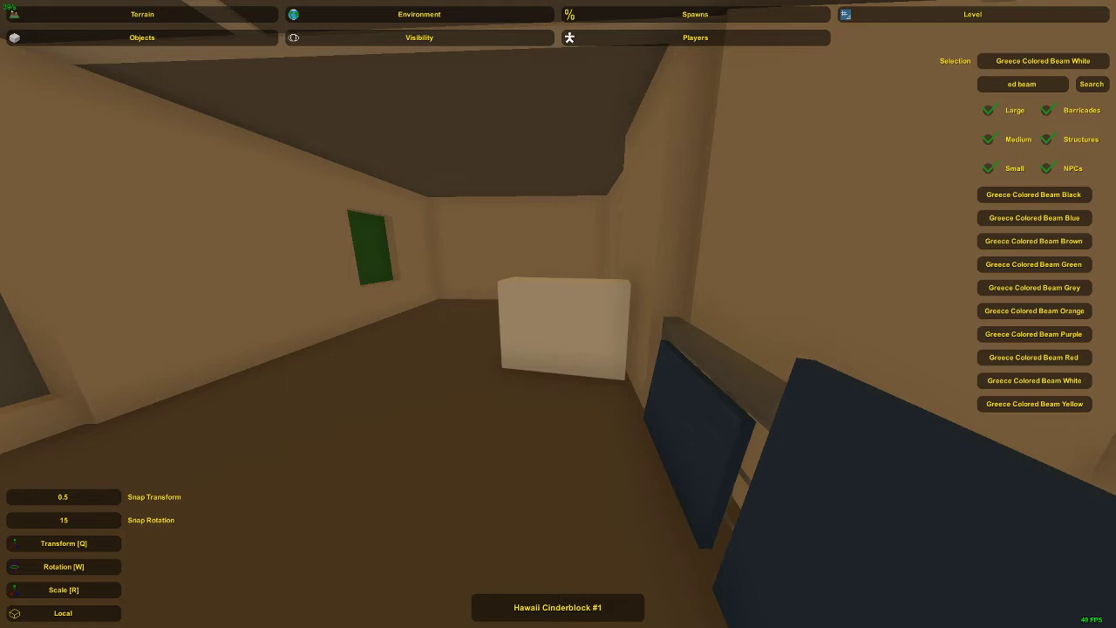
Delete the small table standing behind the low white partition.
key(w)
right_drag(370, 392, 348, 380)
key(w)
right_drag(558, 314, 375, 316)
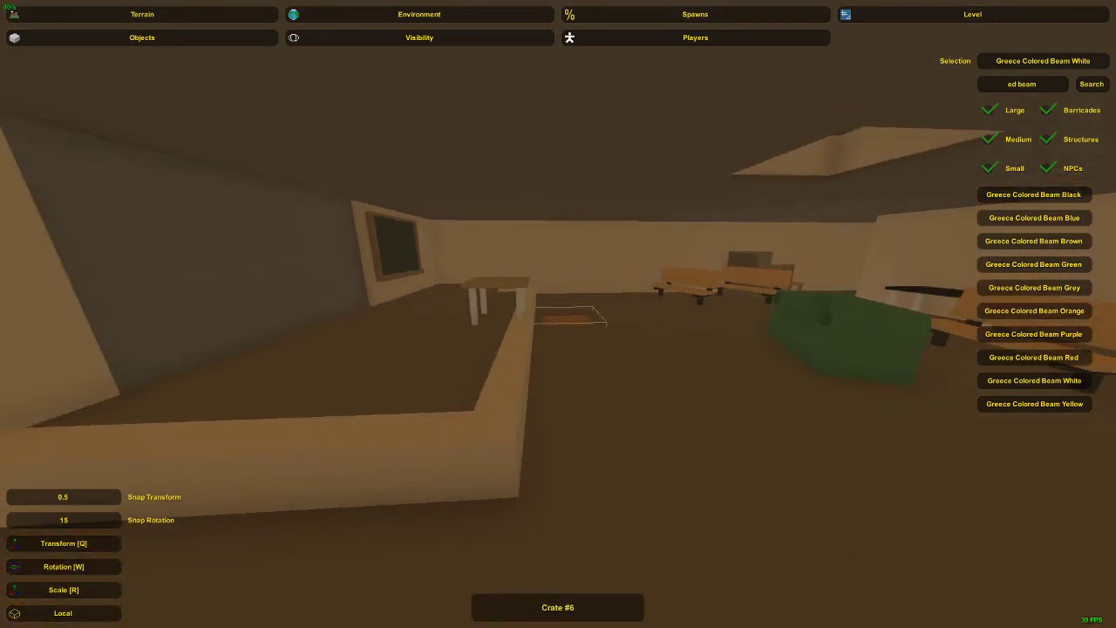
key(w)
right_drag(451, 340, 236, 358)
click(581, 314)
key(Delete)
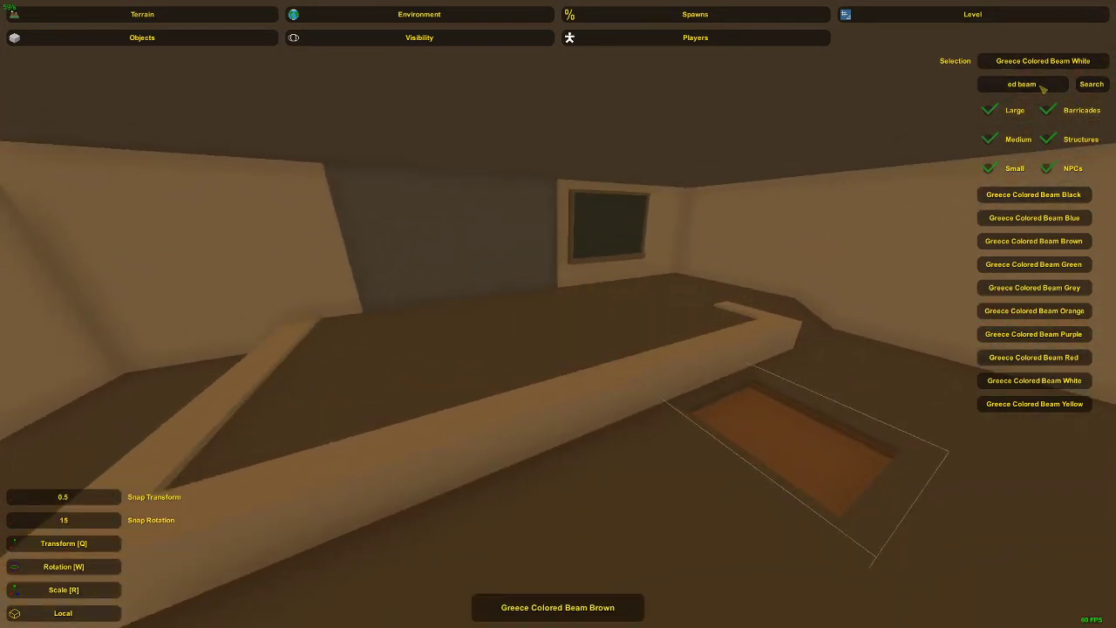
Place the group of white blocks just inside the corner of the low partition.
key(w)
right_drag(574, 347, 741, 336)
click(553, 323)
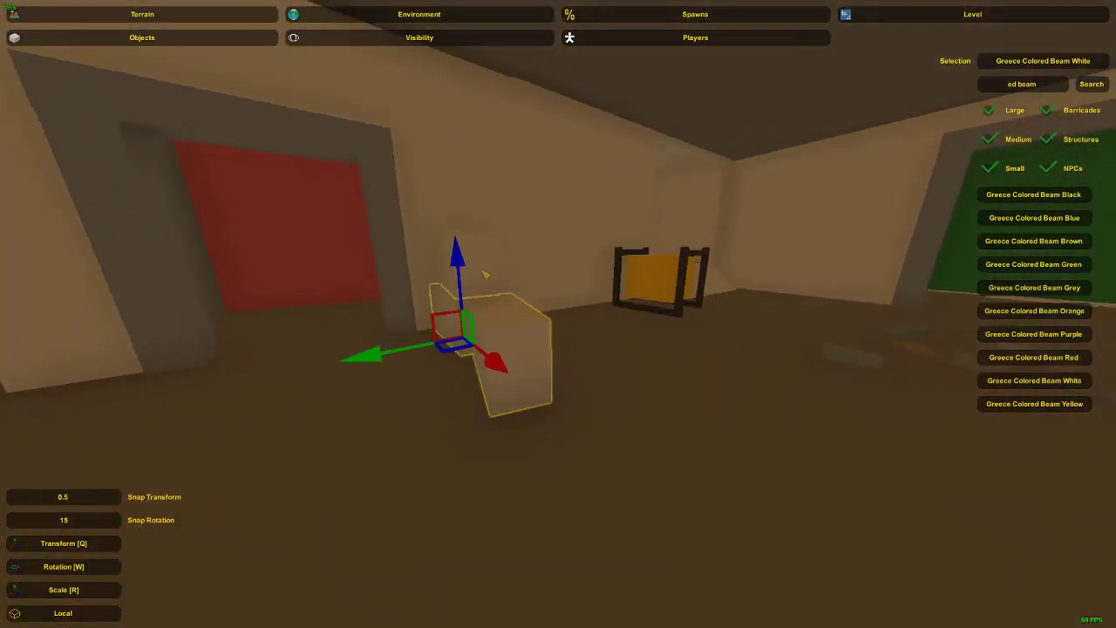
right_drag(553, 323, 649, 340)
key(w)
key(e)
key(s)
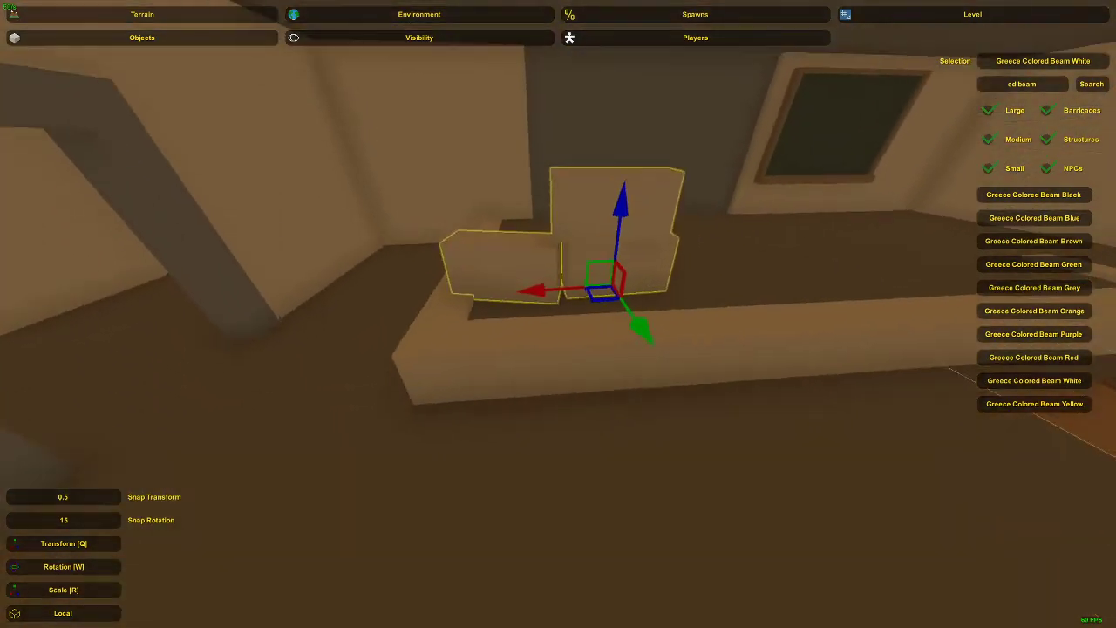
mouse_move(582, 293)
mouse_down()
mouse_move(533, 294)
mouse_move(588, 306)
mouse_up()
double_click(565, 269)
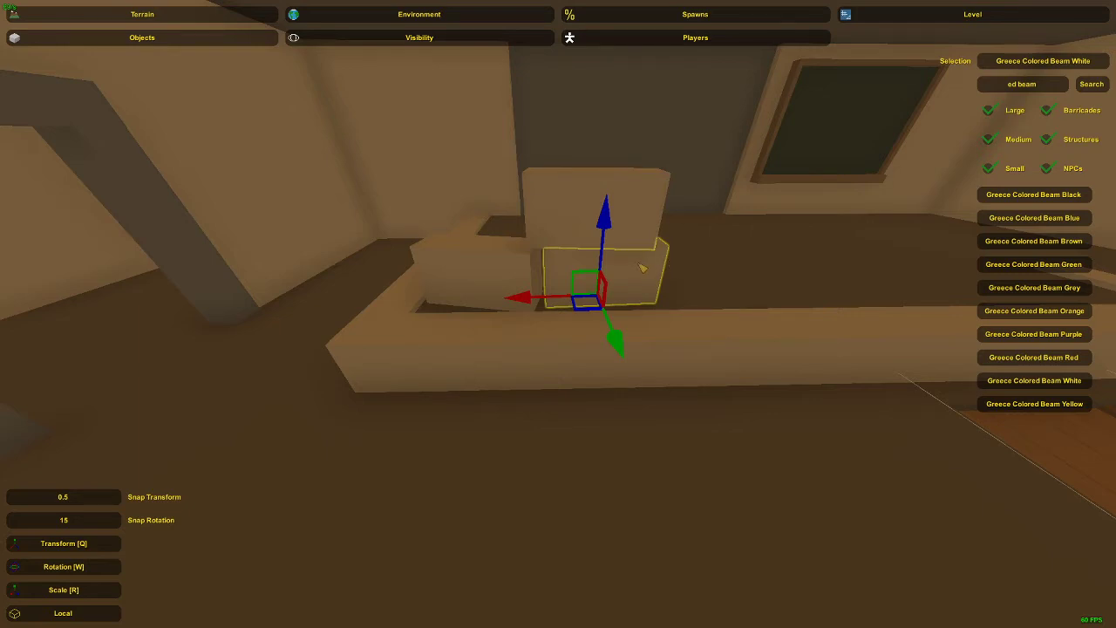
Turn the white block nearest the corner slightly and shift all three blocks closer to the long partition.
shift+click(503, 260)
shift+click(569, 211)
key(a)
right_drag(568, 211, 697, 225)
click(593, 353)
key(w)
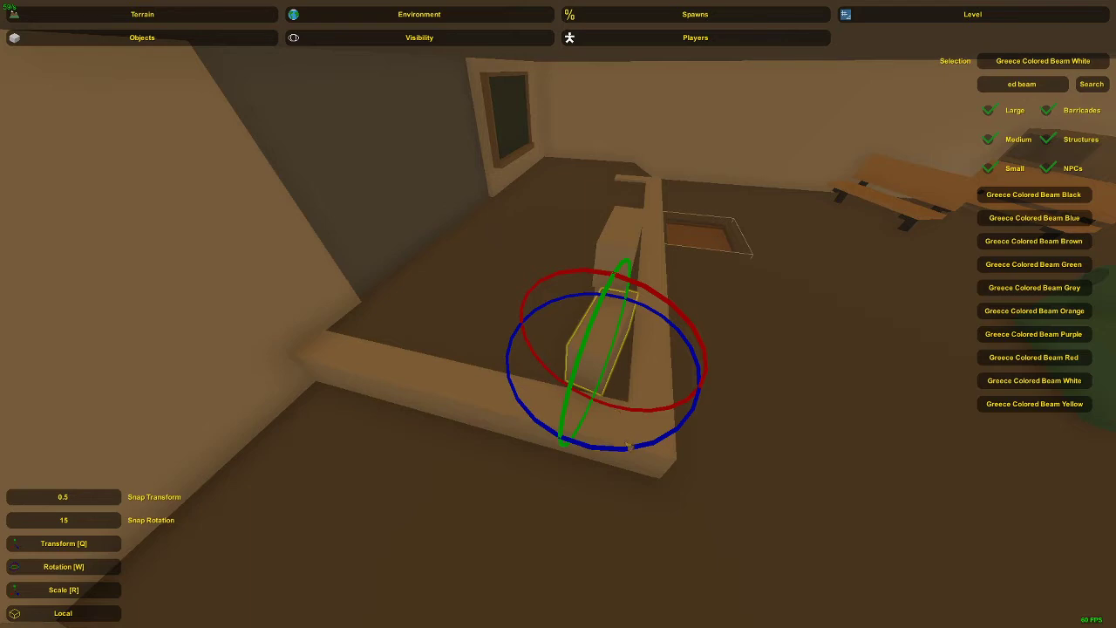
drag(630, 447, 640, 451)
key(q)
key(d)
right_drag(640, 451, 562, 319)
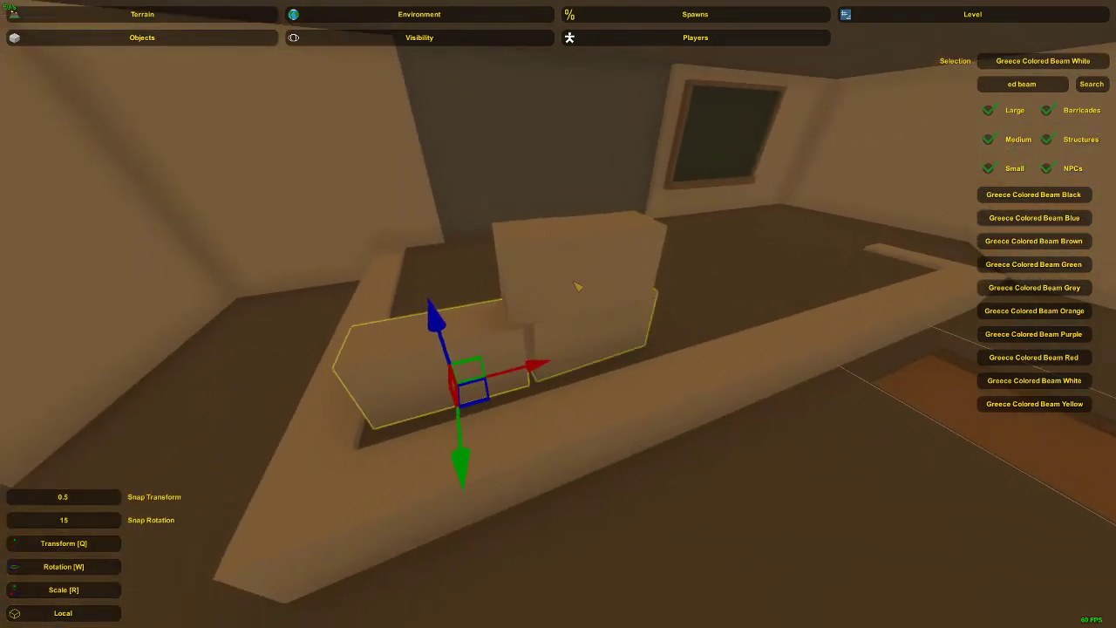
drag(478, 389, 472, 417)
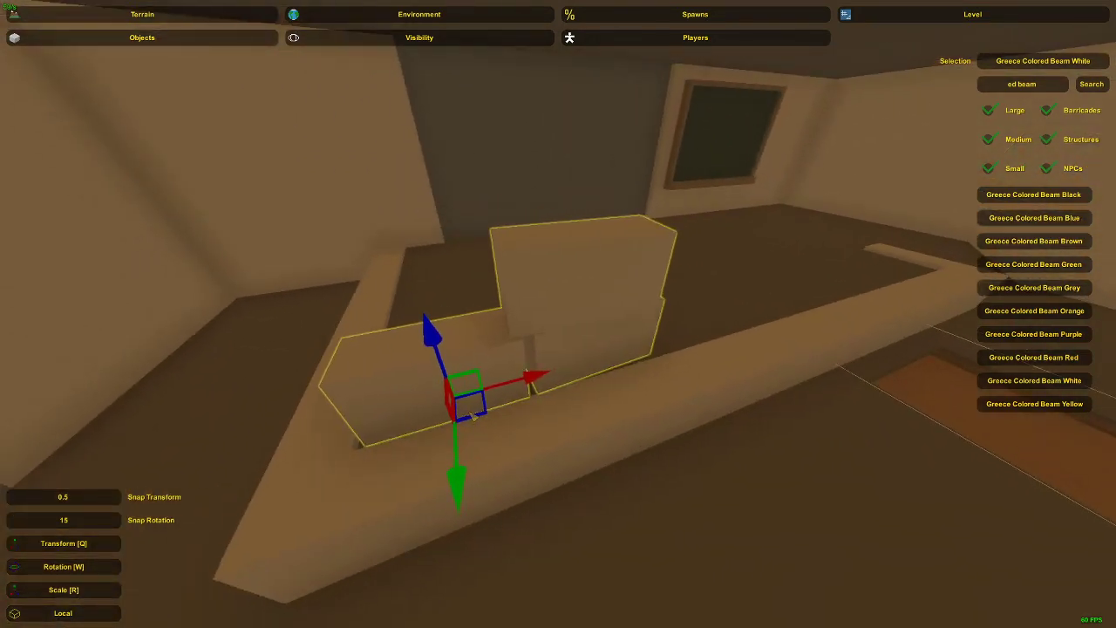
Set a white block along the short side of the partition, rotated parallel to it, and slide it toward the corner.
key(a)
right_drag(472, 417, 610, 349)
key(s)
key(a)
key(s)
key(d)
click(545, 243)
click(547, 284)
key(d)
key(a)
key(w)
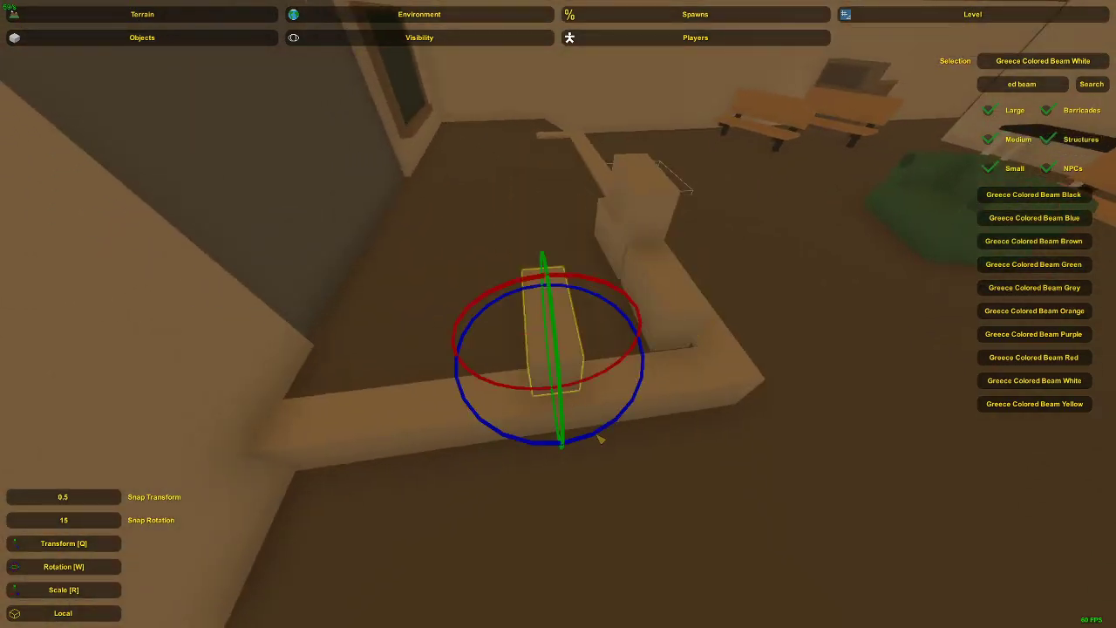
drag(600, 440, 544, 461)
key(q)
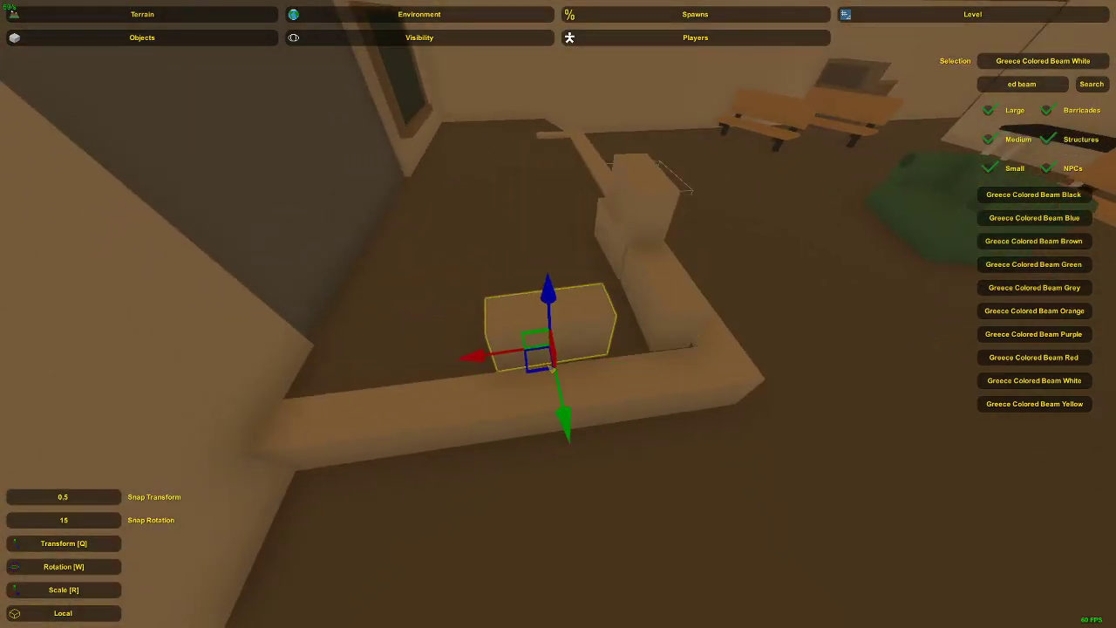
drag(552, 370, 590, 371)
click(643, 322)
right_drag(643, 322, 570, 317)
key(d)
click(570, 318)
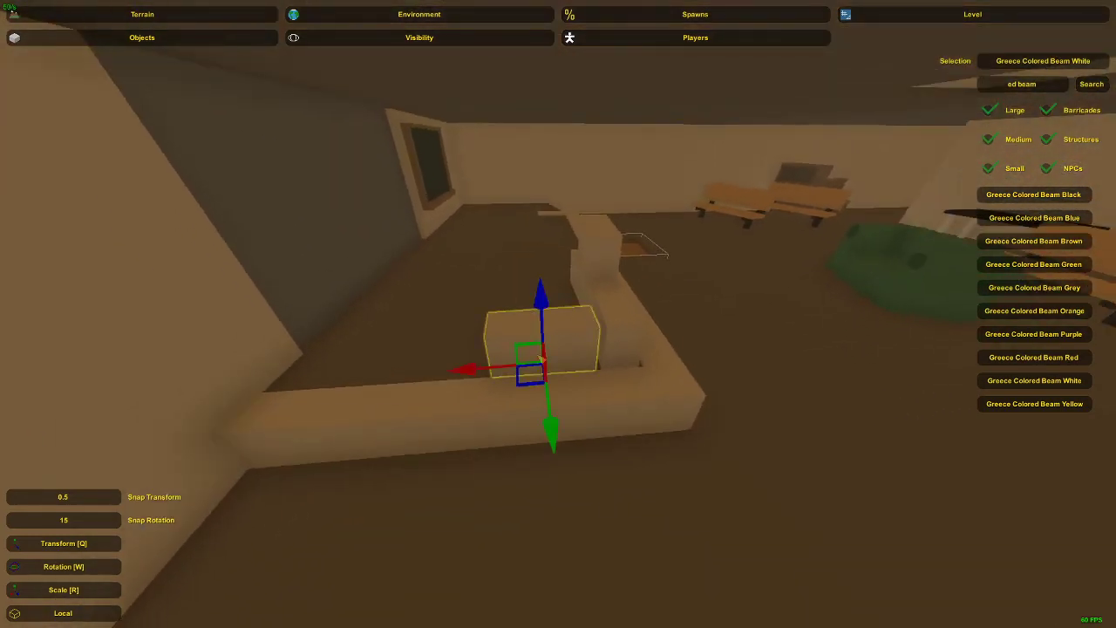
Place another slightly angled white block beside it along the short side of the partition.
drag(541, 360, 361, 361)
drag(491, 369, 518, 413)
key(w)
key(q)
drag(438, 383, 451, 375)
double_click(408, 347)
Paste a copy of the white block on top of the short-side row, rotate it slightly and slide it toward the corner.
key(ctrl+v)
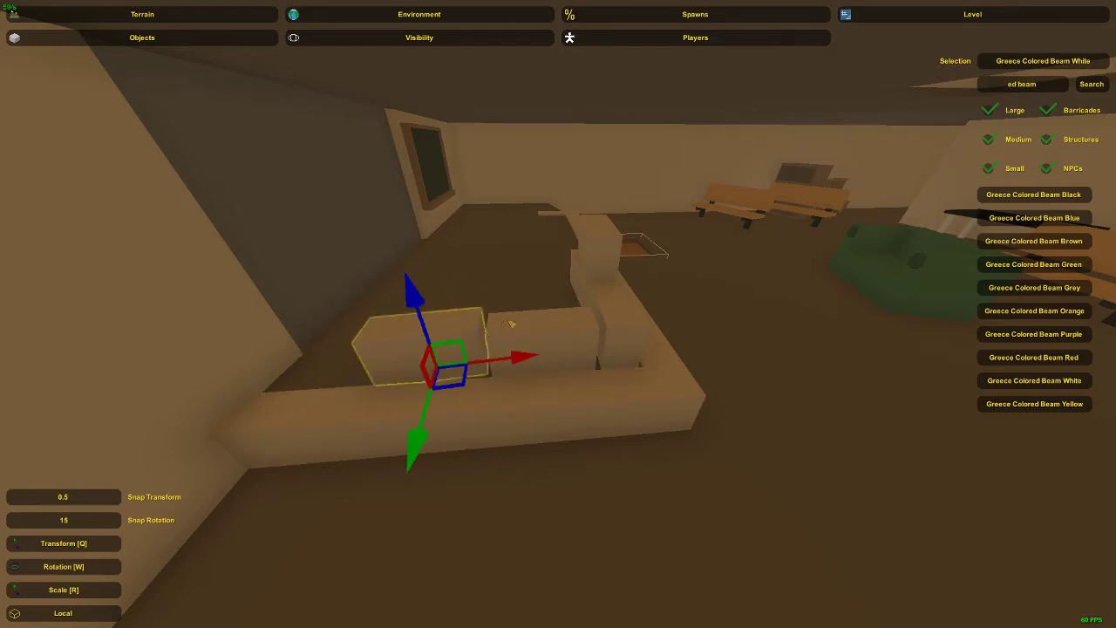
key(e)
key(w)
drag(553, 386, 549, 382)
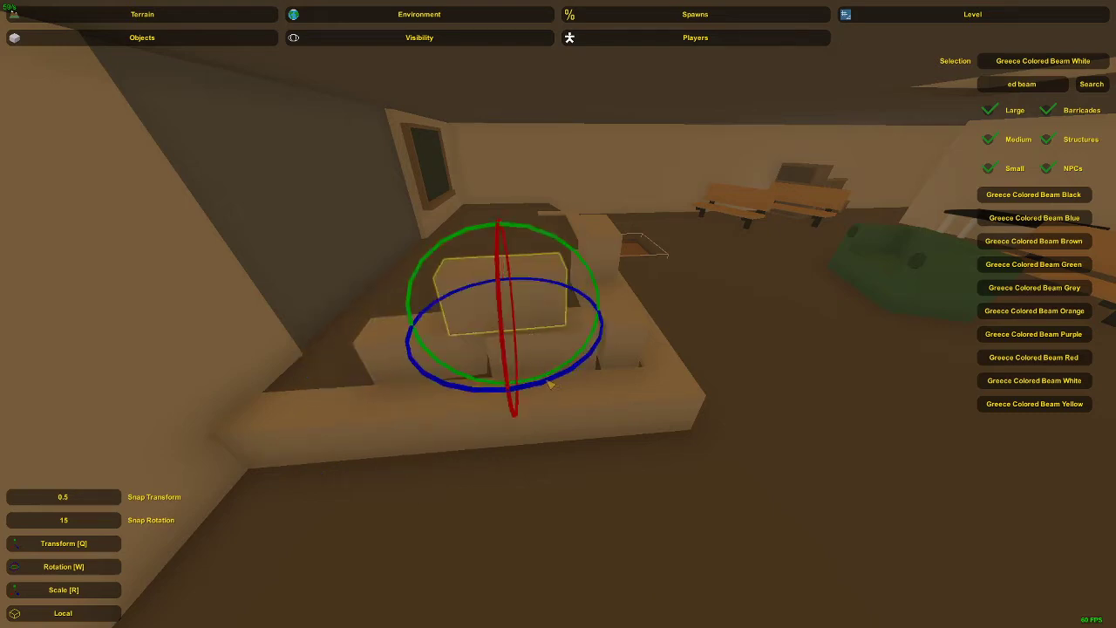
key(q)
drag(520, 327, 597, 327)
click(549, 274)
Slide the upper white block on the long side toward the corner stack.
right_drag(549, 274, 436, 271)
key(d)
key(a)
key(d)
right_drag(558, 313, 470, 309)
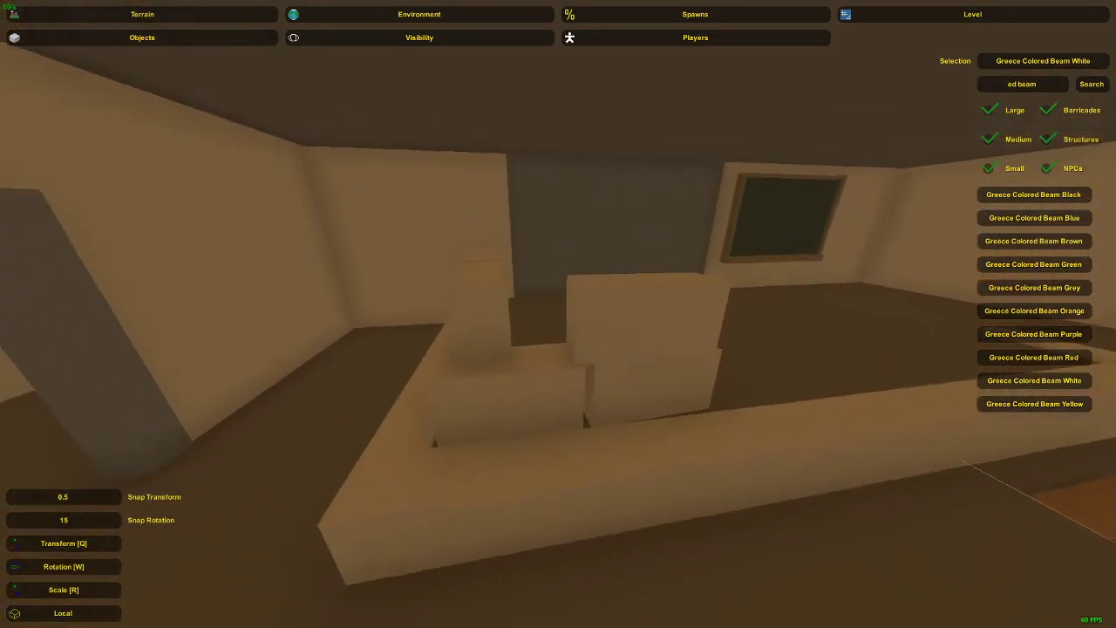
click(615, 312)
drag(586, 356, 544, 358)
click(558, 309)
Duplicate the upper and lower white blocks on the long side and move the copies farther along the partition.
key(d)
right_drag(558, 309, 471, 311)
click(563, 320)
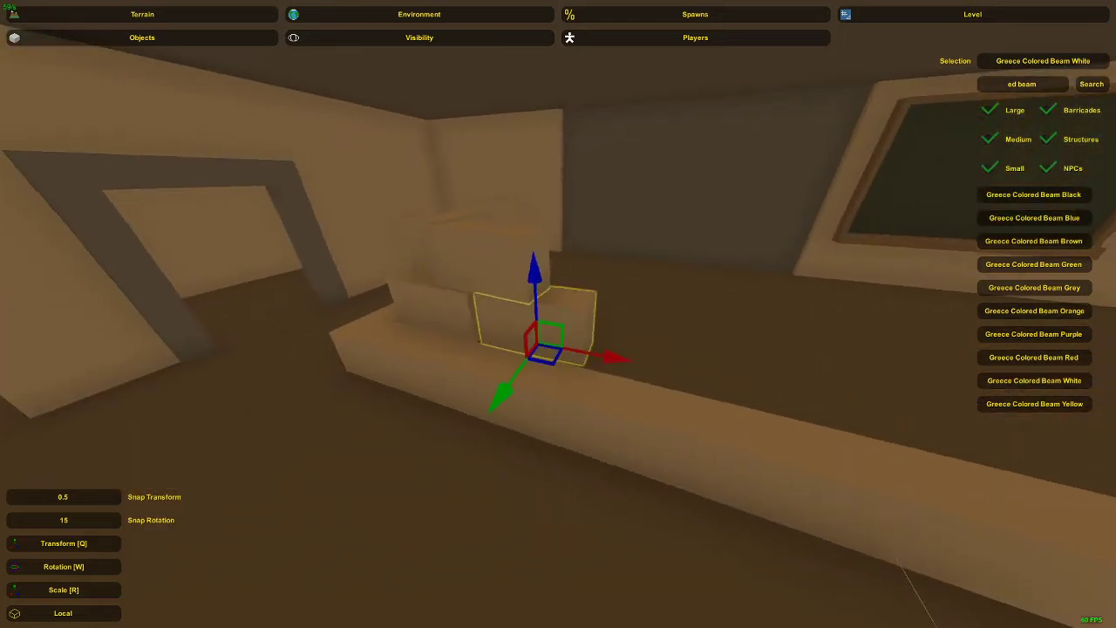
right_drag(563, 320, 565, 324)
key(ctrl+c)
key(ctrl+v)
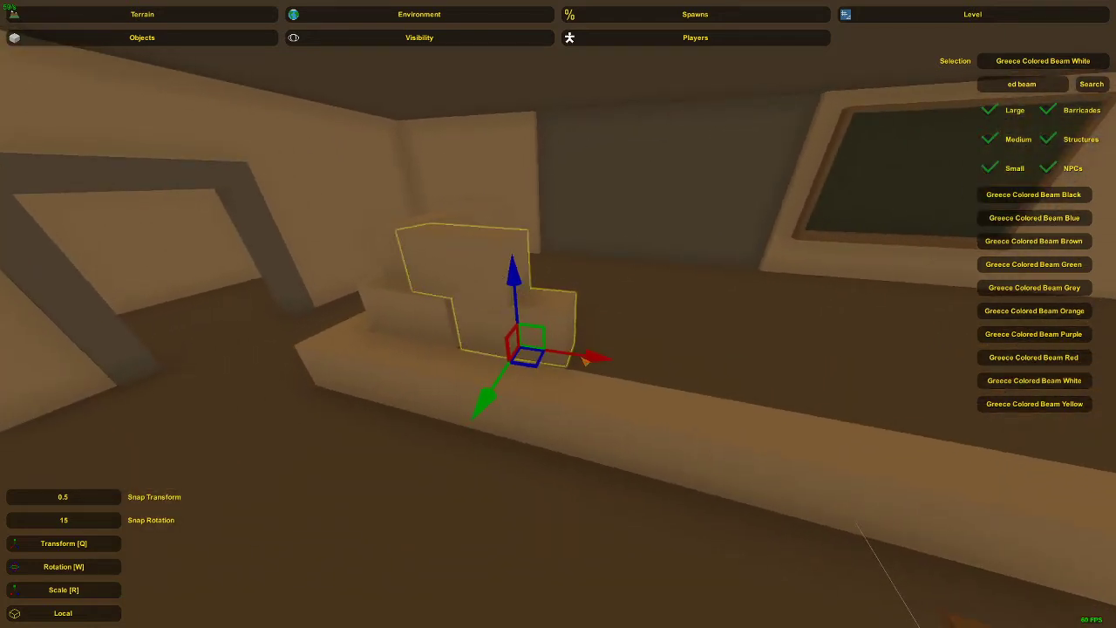
drag(546, 358, 668, 381)
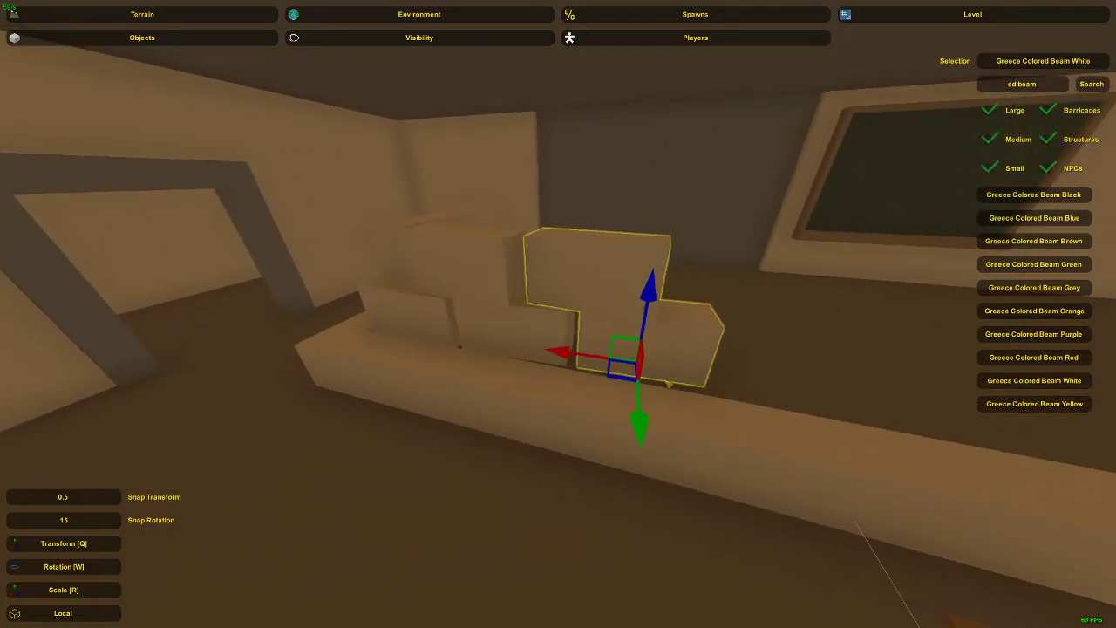
Fine-tune the rotation and position of the two copied white blocks at the end of the row.
click(618, 292)
key(w)
key(q)
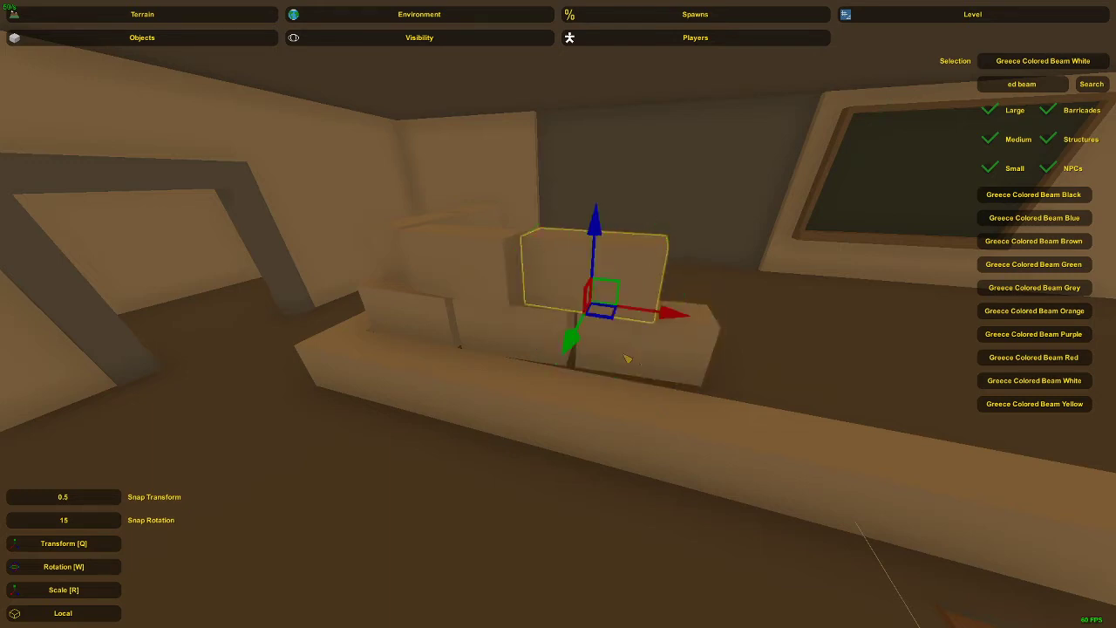
click(617, 357)
key(w)
key(q)
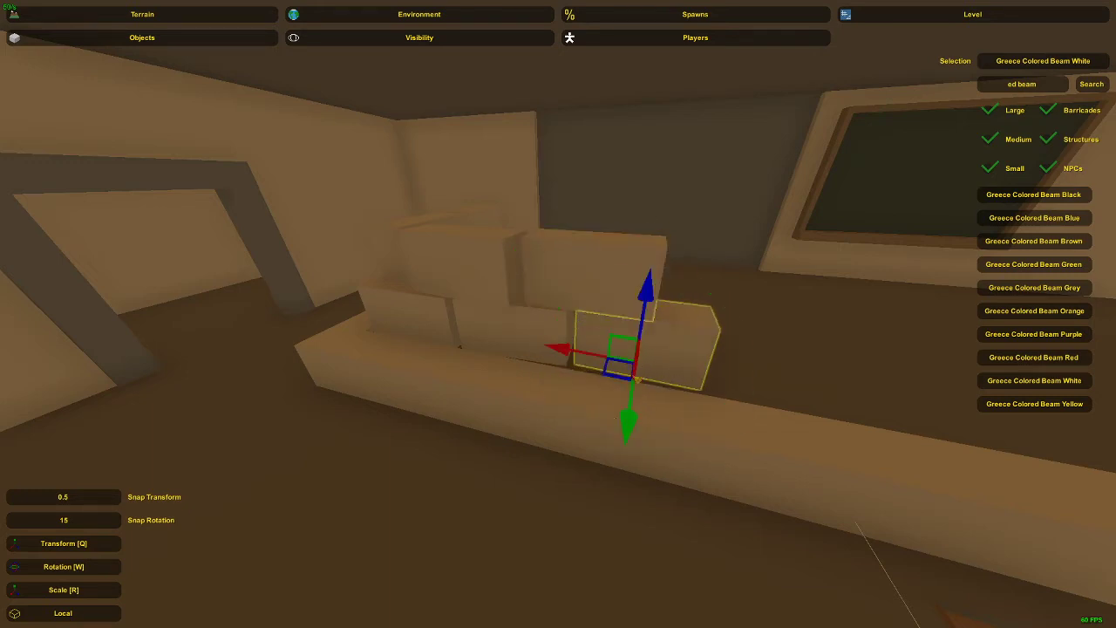
click(654, 346)
right_drag(655, 346, 671, 346)
key(s)
click(525, 301)
click(539, 354)
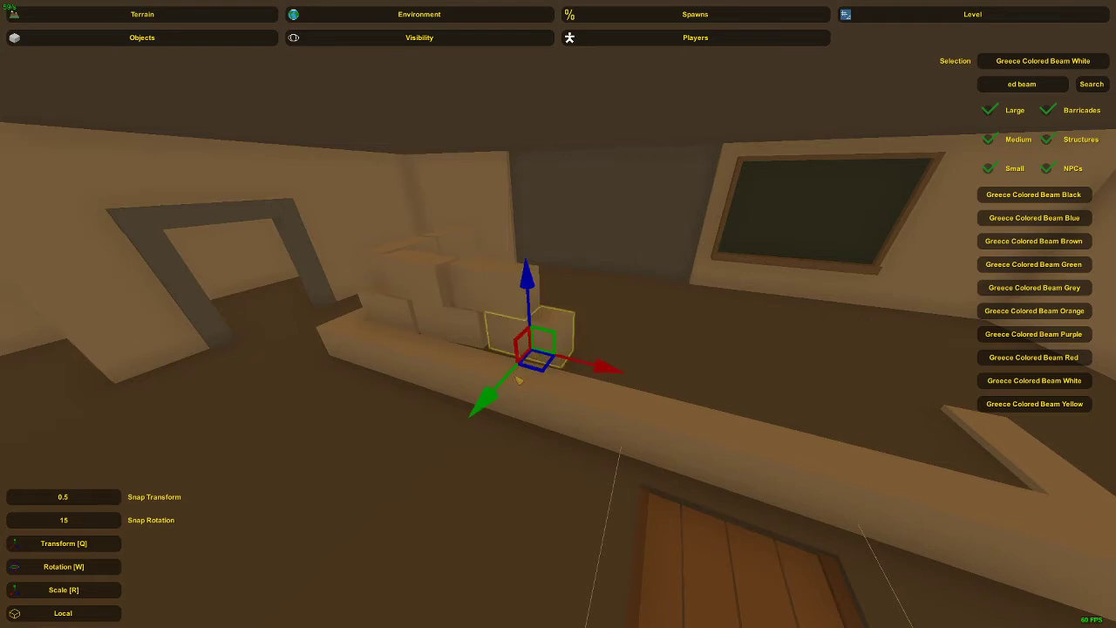
drag(518, 378, 515, 382)
click(543, 349)
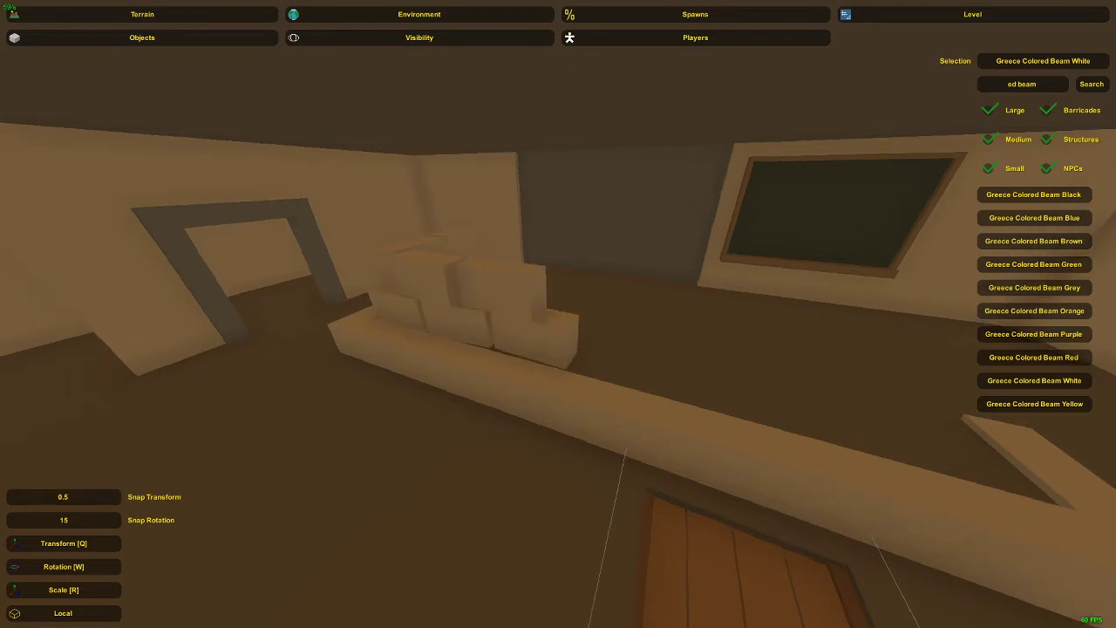
Search the object list for "podium" and choose the Greece Metal Podium.
right_drag(671, 344, 637, 343)
key(w)
key(a)
mouse_move(558, 313)
right_down()
mouse_move(576, 327)
mouse_move(554, 310)
mouse_move(561, 316)
right_up()
key(d)
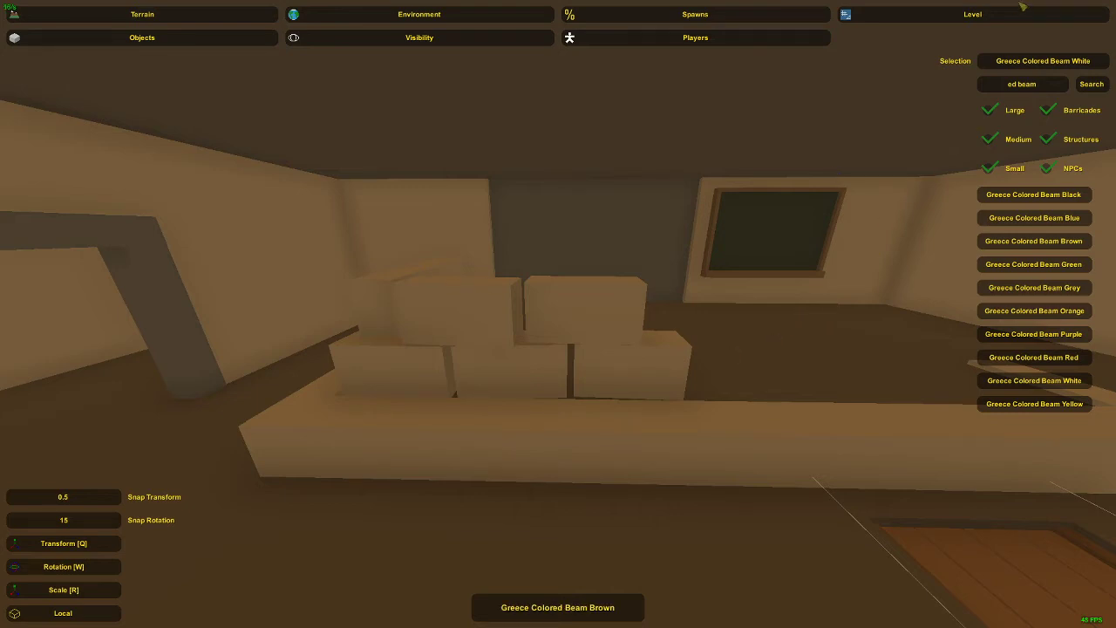
click(978, 84)
text(podium)
key(Return)
click(1034, 201)
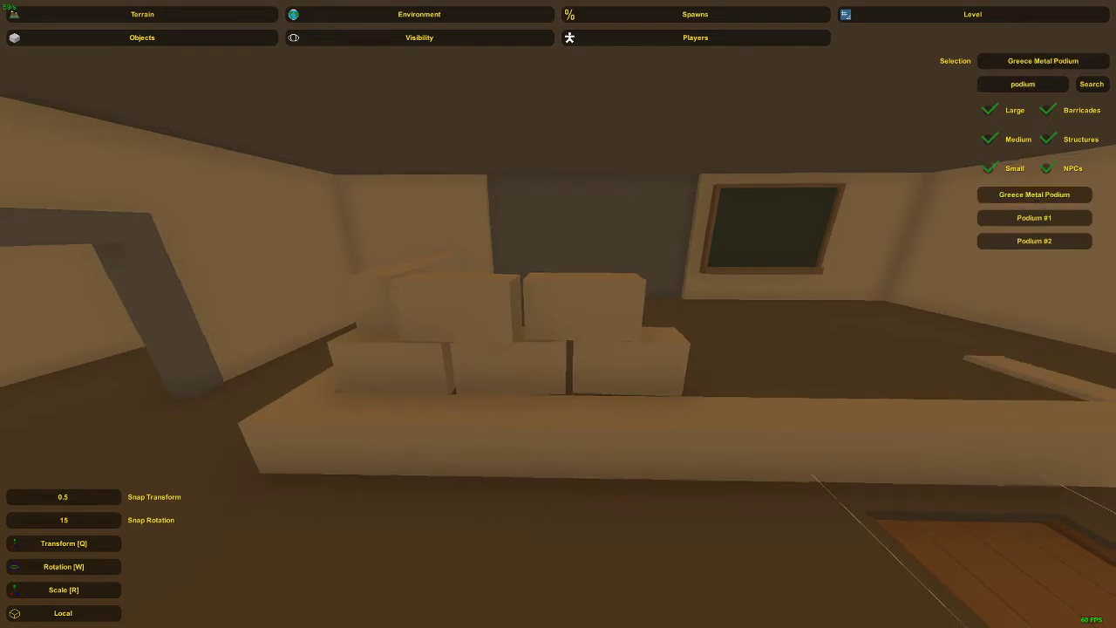
Try the Greece Metal Podium beside the stacked white blocks at the long partition.
right_drag(558, 314, 662, 358)
key(e)
right_drag(565, 319, 454, 319)
key(w)
key(e)
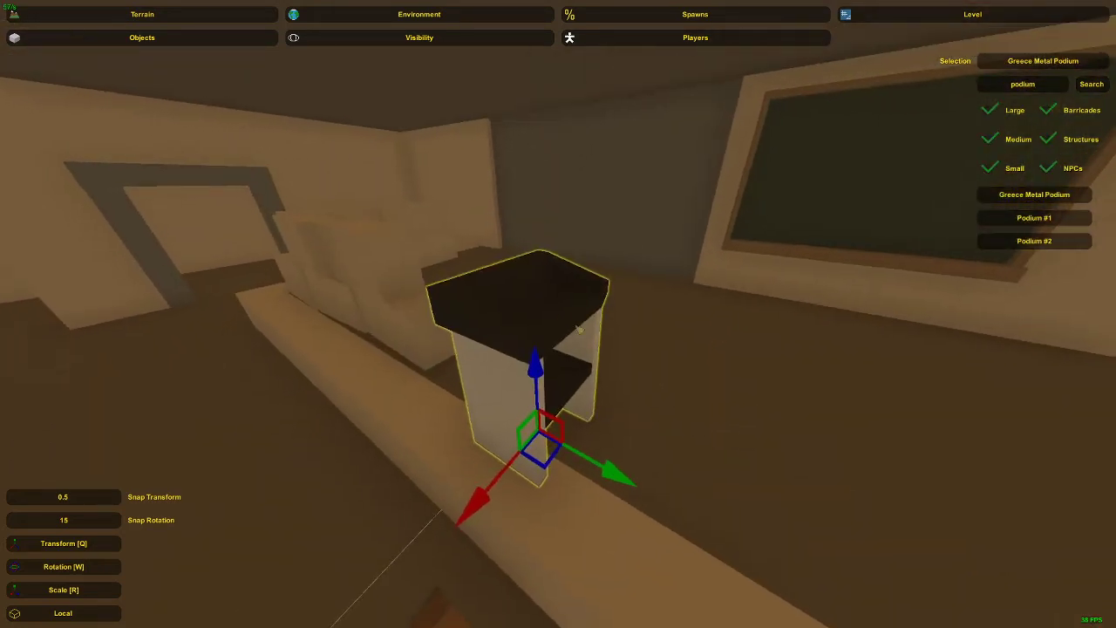
key(Delete)
Try Podium #1 and Podium #2 beside the stacked white blocks instead.
click(1034, 218)
key(e)
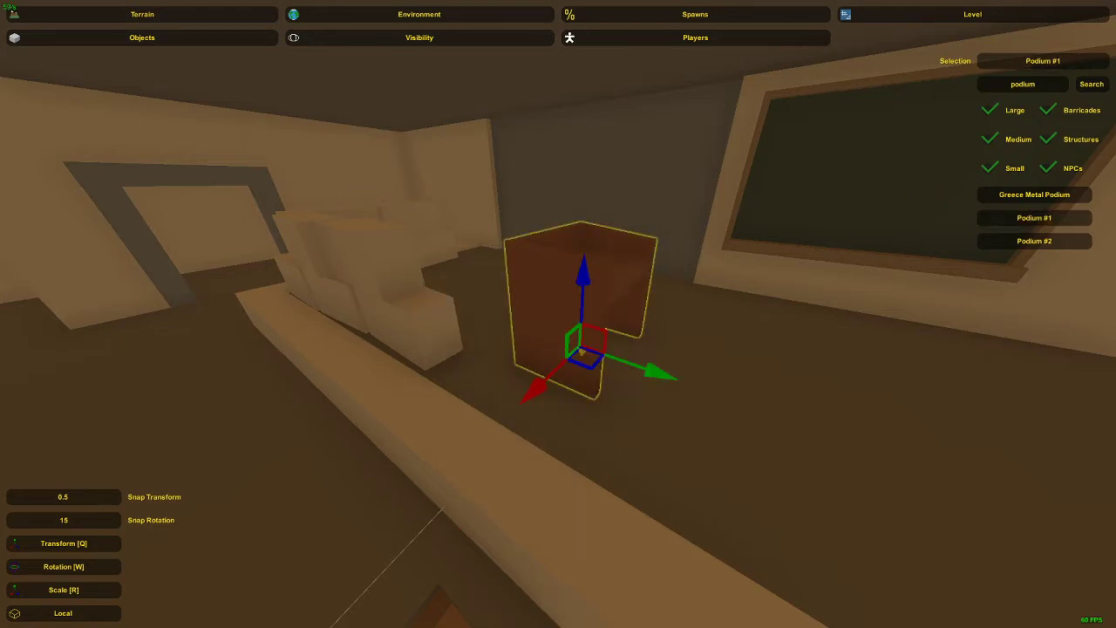
key(Delete)
click(1012, 242)
key(e)
key(a)
right_drag(555, 408, 758, 418)
right_drag(558, 314, 601, 315)
key(Delete)
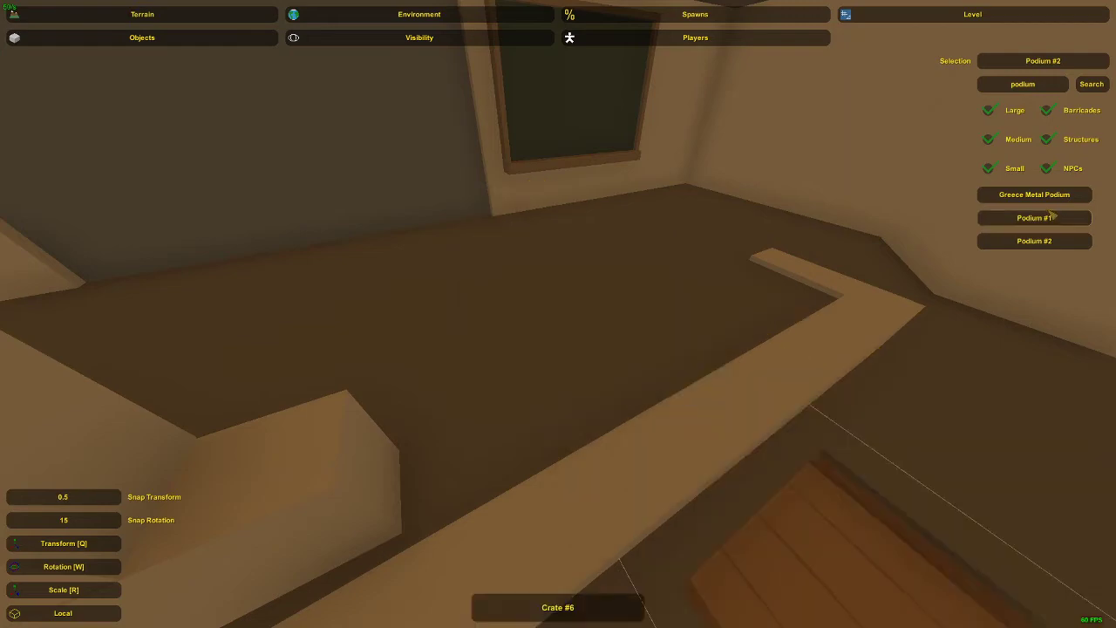
Place Podium #1 at the end of the white block row and rotate it so its front faces the long partition.
click(1051, 216)
right_drag(1052, 217, 819, 231)
key(e)
key(d)
right_drag(558, 314, 580, 349)
key(a)
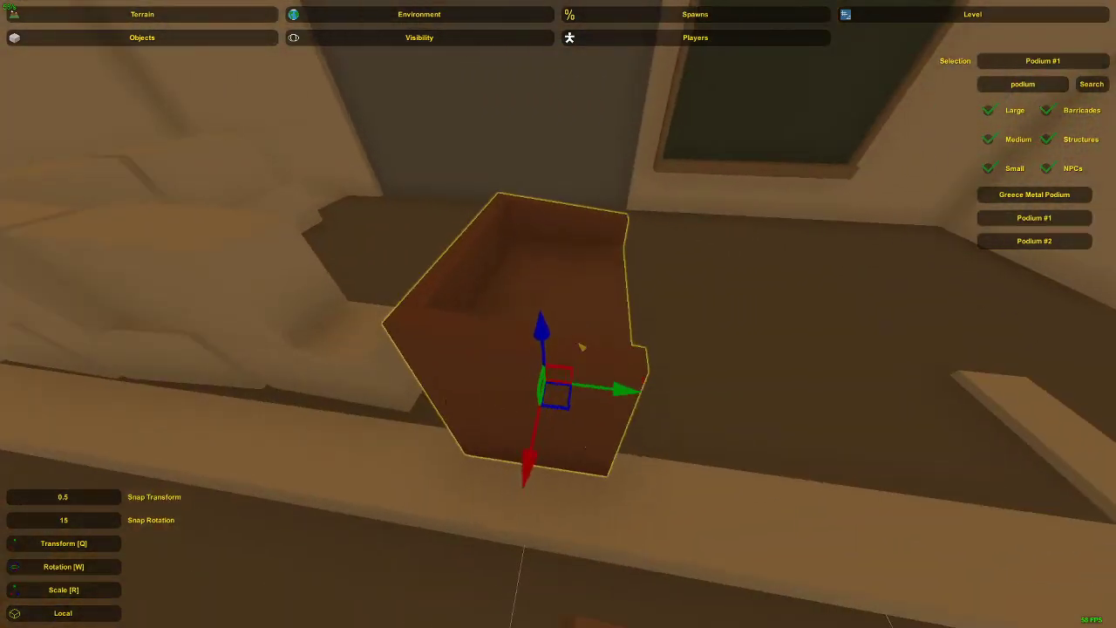
key(w)
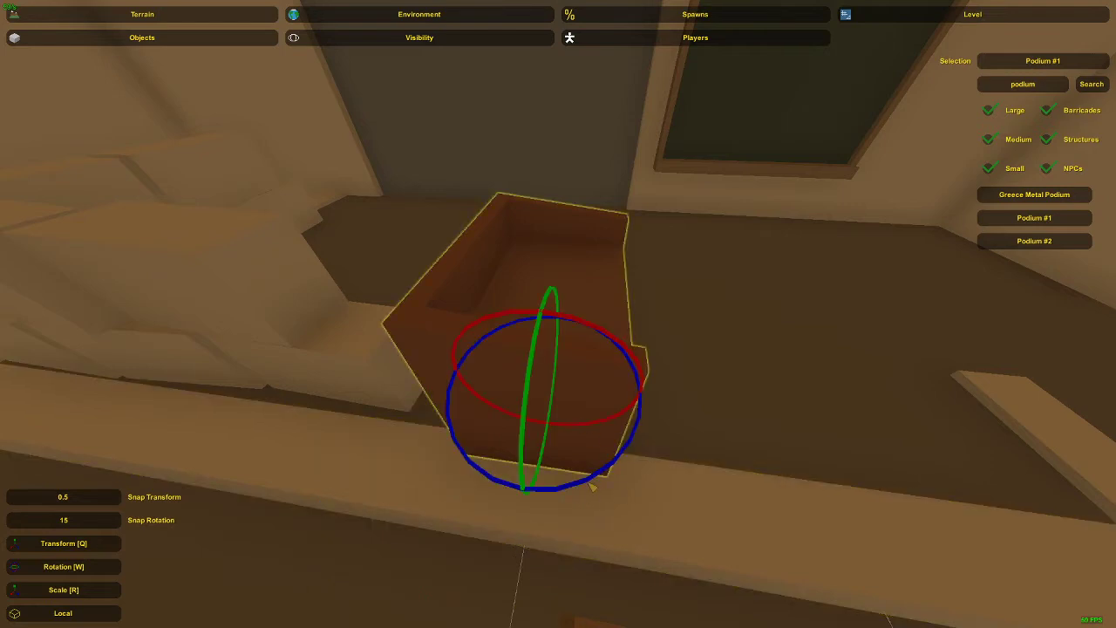
drag(594, 484, 645, 478)
Try a rotated Greece Metal Podium next to Podium #1.
click(1004, 200)
click(835, 299)
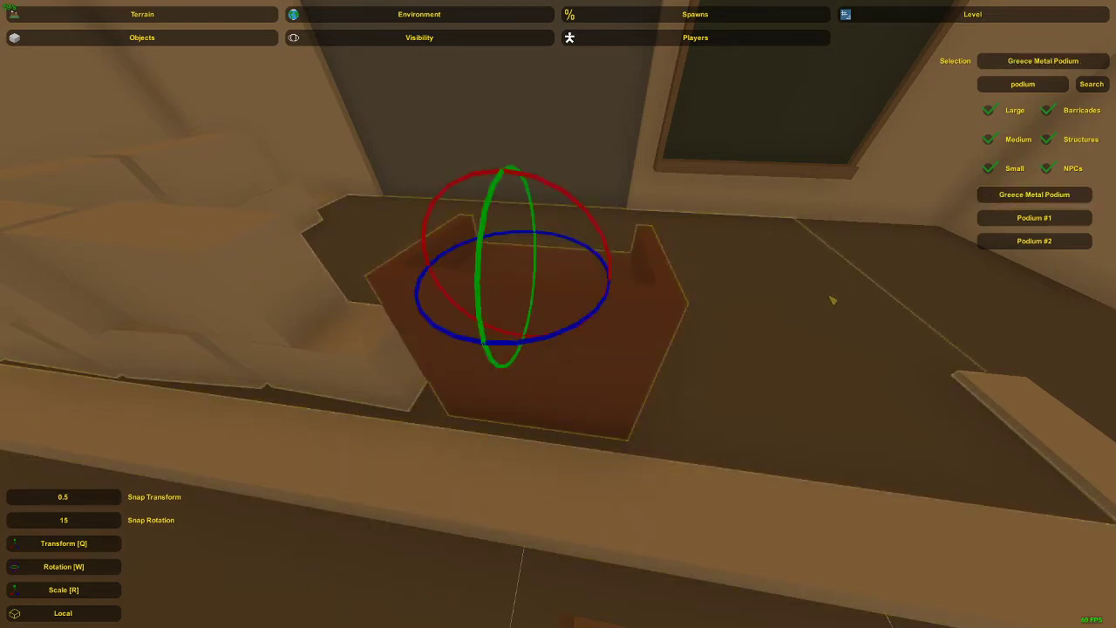
click(835, 299)
right_drag(835, 299, 881, 292)
key(d)
key(e)
right_drag(558, 314, 523, 316)
key(d)
drag(595, 395, 636, 401)
right_drag(636, 402, 644, 328)
key(q)
key(s)
key(Delete)
Adjust the position of Podium #1 so it stands close to the white blocks behind the long partition.
right_drag(559, 317, 383, 335)
click(546, 319)
key(q)
key(d)
key(d)
drag(572, 288, 592, 288)
right_drag(591, 288, 571, 355)
key(w)
click(540, 340)
click(539, 342)
key(w)
key(a)
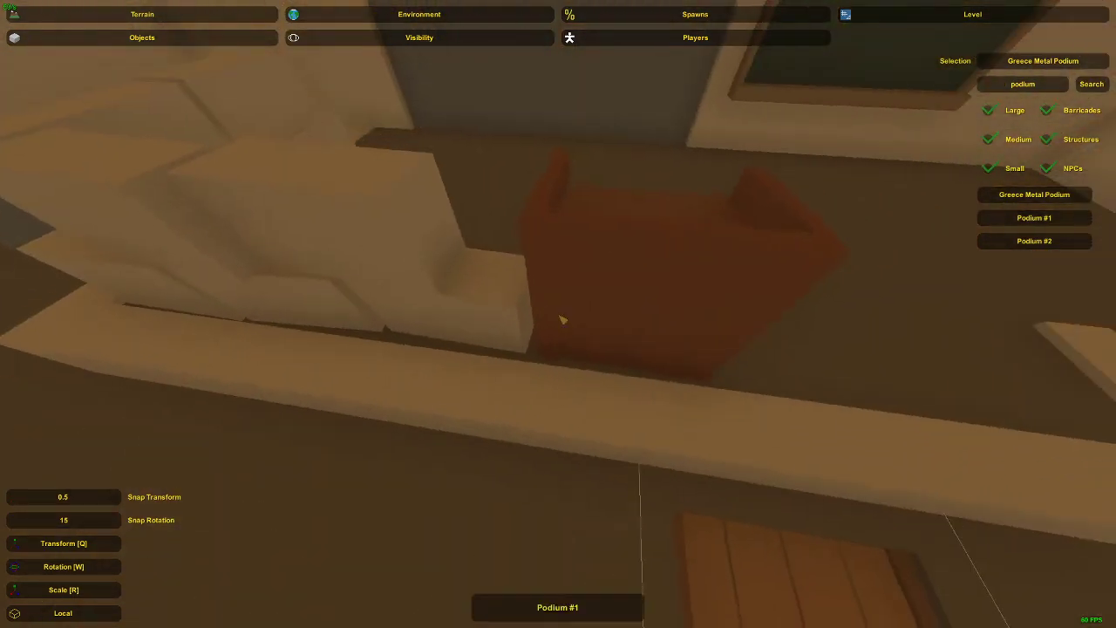
click(567, 319)
click(543, 279)
right_drag(542, 279, 881, 106)
click(561, 308)
click(551, 314)
Search the object list for "table met".
key(s)
key(d)
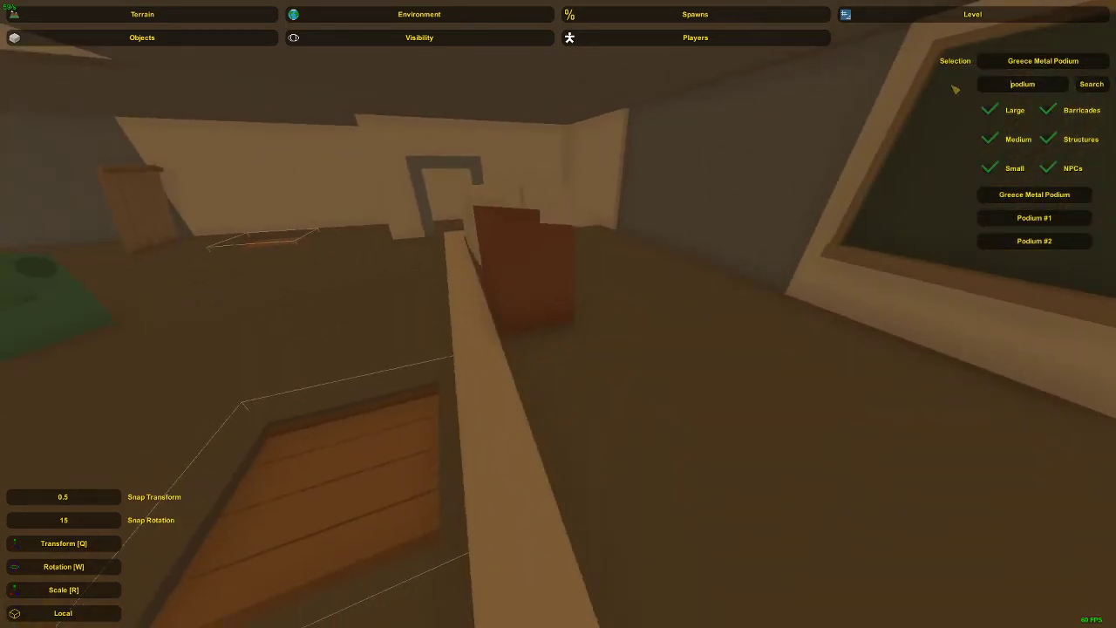
drag(1050, 88, 867, 71)
text(table met)
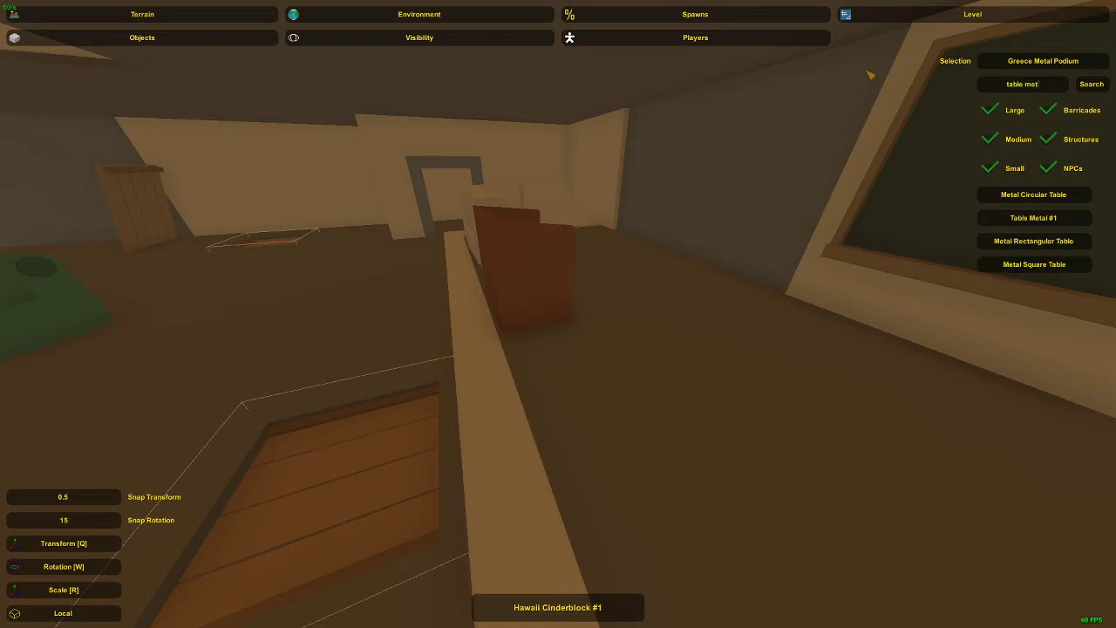
right_drag(1035, 216, 532, 312)
key(d)
key(e)
key(Delete)
Place Table Metal #1 behind the long partition near Podium #1 and turn it onto its side.
click(1014, 218)
key(s)
right_drag(1015, 218, 563, 321)
key(e)
key(w)
drag(572, 292, 527, 293)
key(s)
right_drag(527, 292, 558, 316)
key(q)
drag(545, 376, 611, 341)
key(w)
right_drag(612, 340, 575, 307)
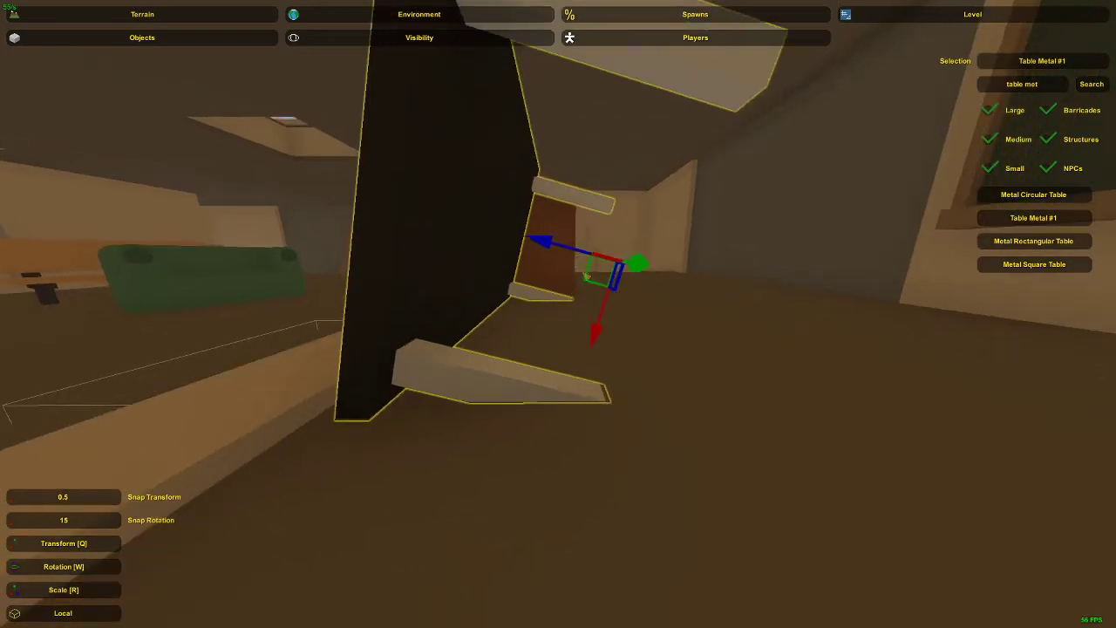
Fine-tune the table's tilt and position so it stands on edge against the partition with its legs facing away.
key(w)
drag(585, 171, 582, 177)
key(q)
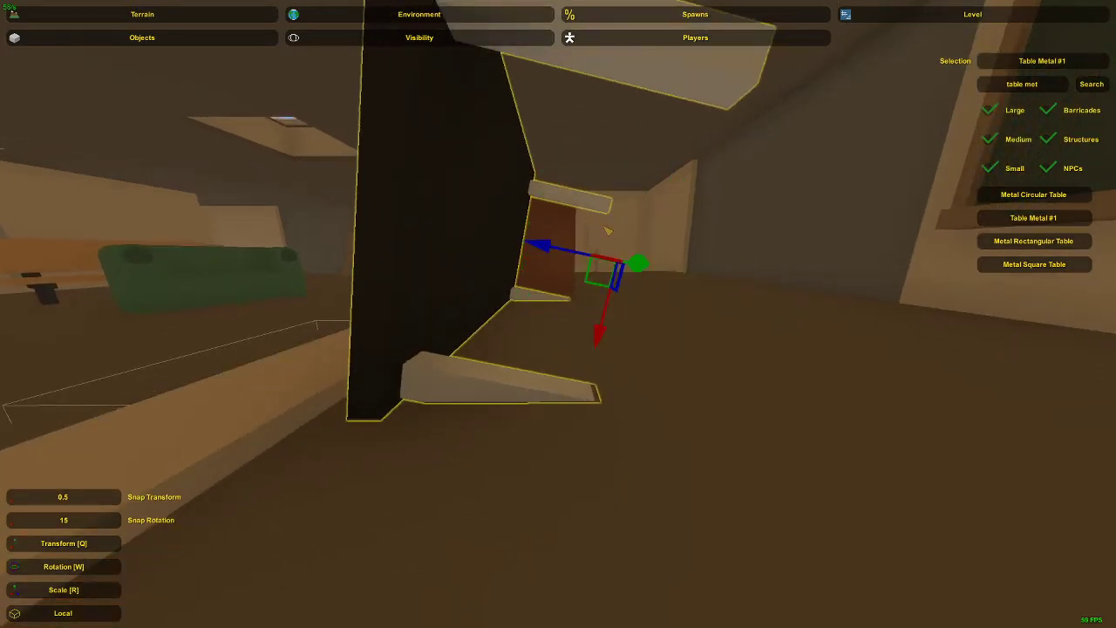
drag(608, 275, 600, 251)
key(w)
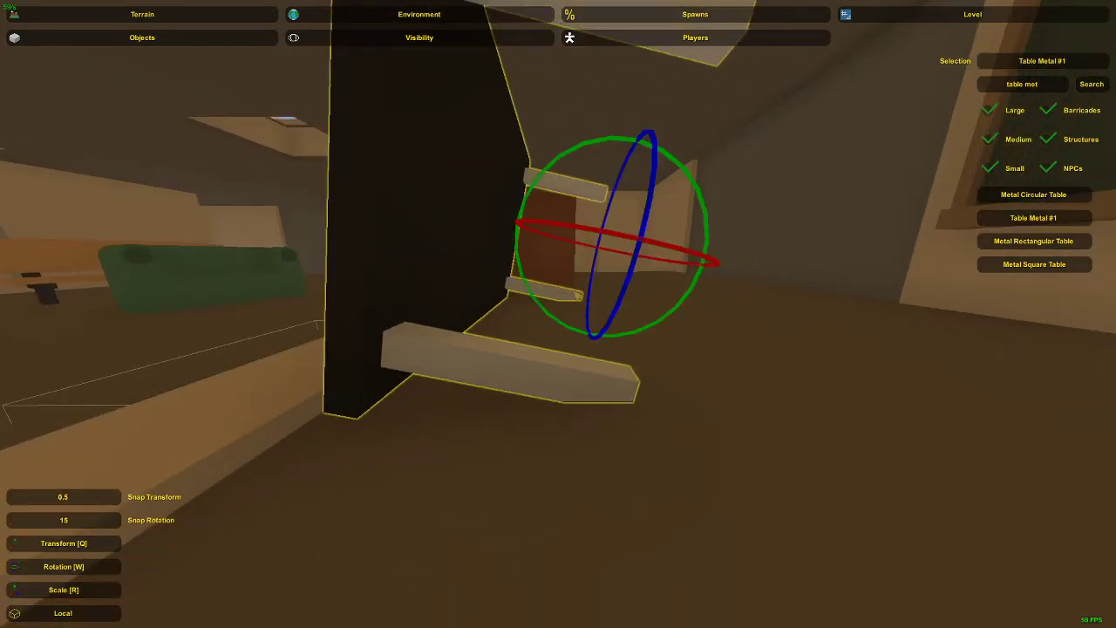
right_drag(556, 312, 562, 307)
key(q)
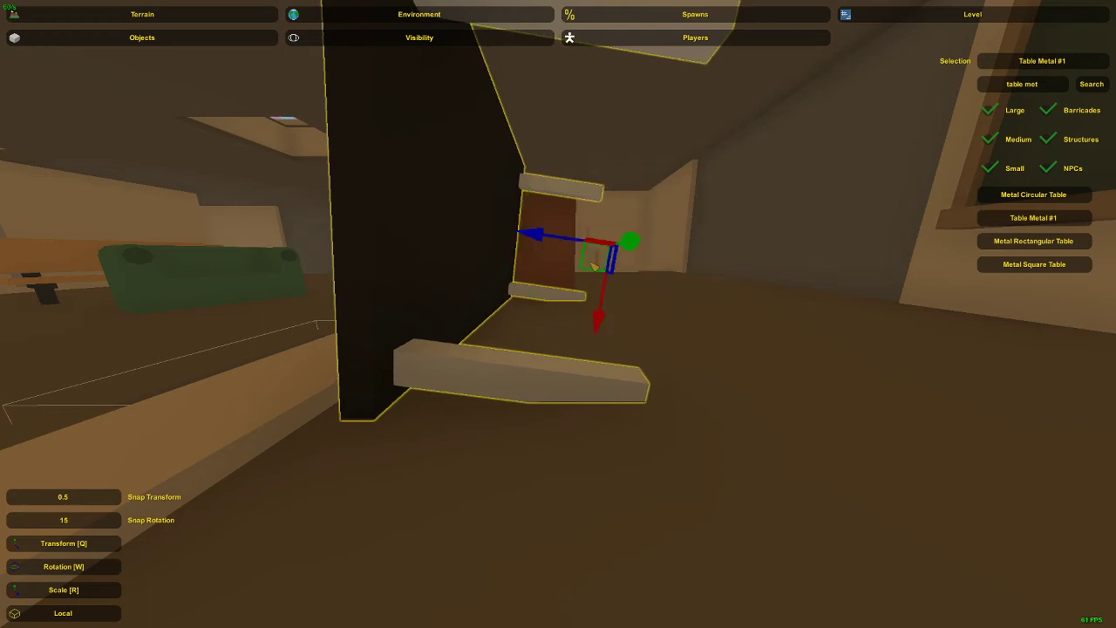
drag(591, 262, 600, 300)
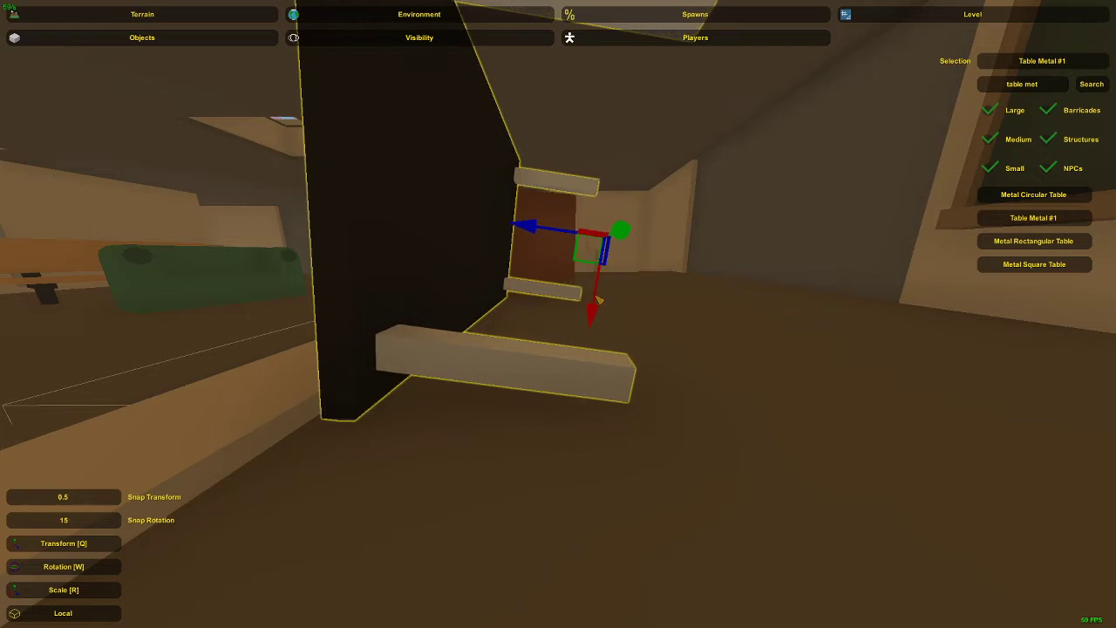
Shift the overturned table along the partition toward the side of Podium #1.
click(358, 259)
key(d)
right_drag(358, 259, 157, 262)
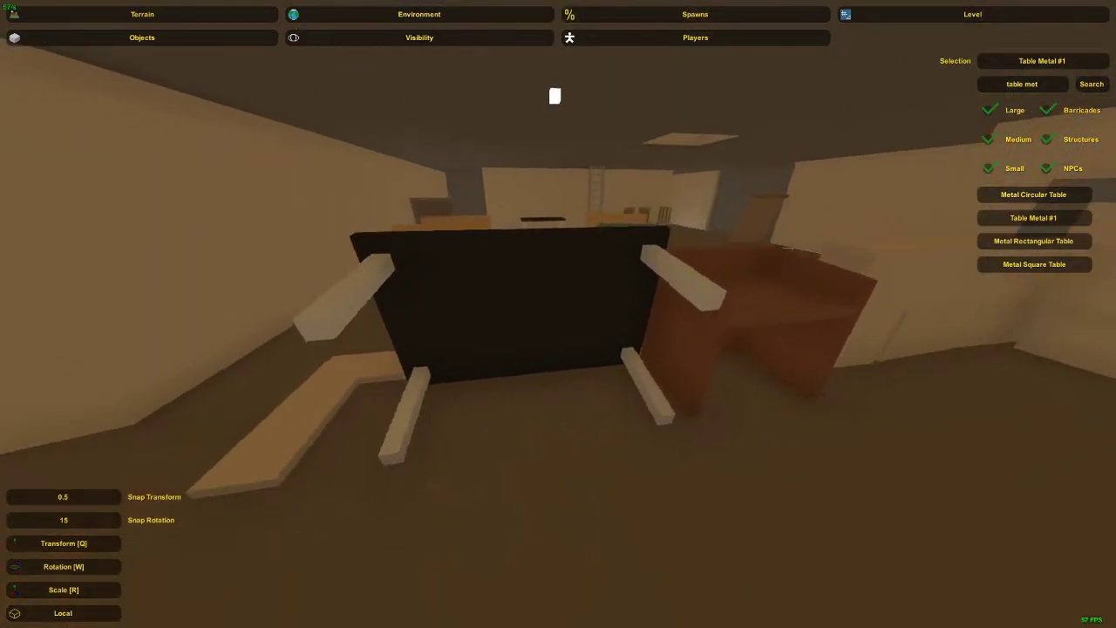
right_drag(558, 314, 561, 319)
click(555, 318)
key(d)
click(523, 279)
click(521, 283)
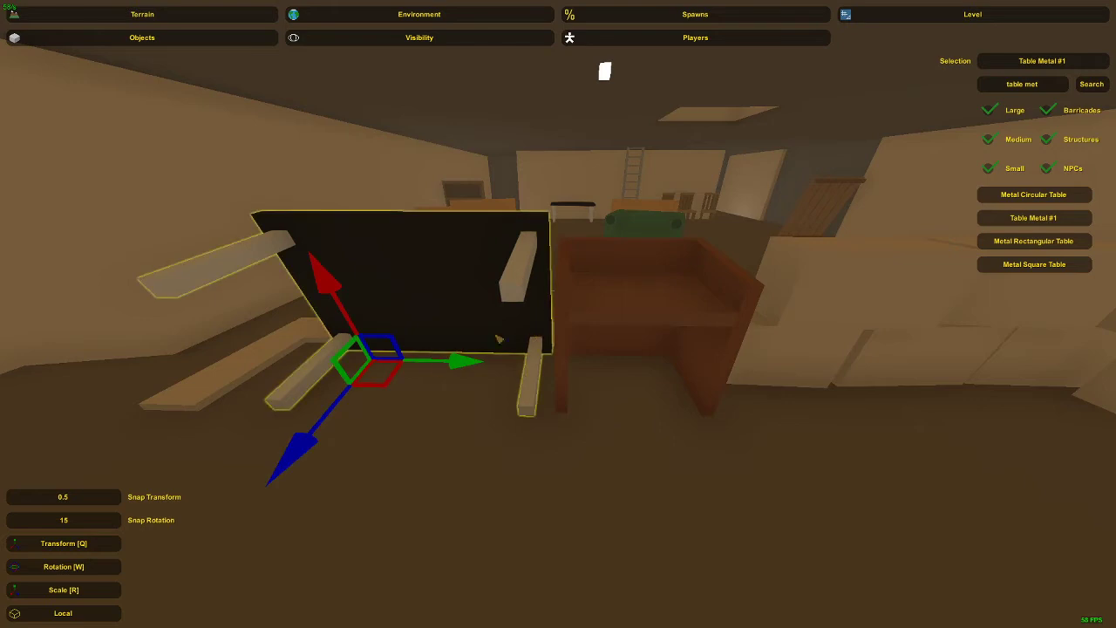
drag(436, 366, 447, 366)
click(447, 327)
right_drag(447, 327, 445, 327)
key(a)
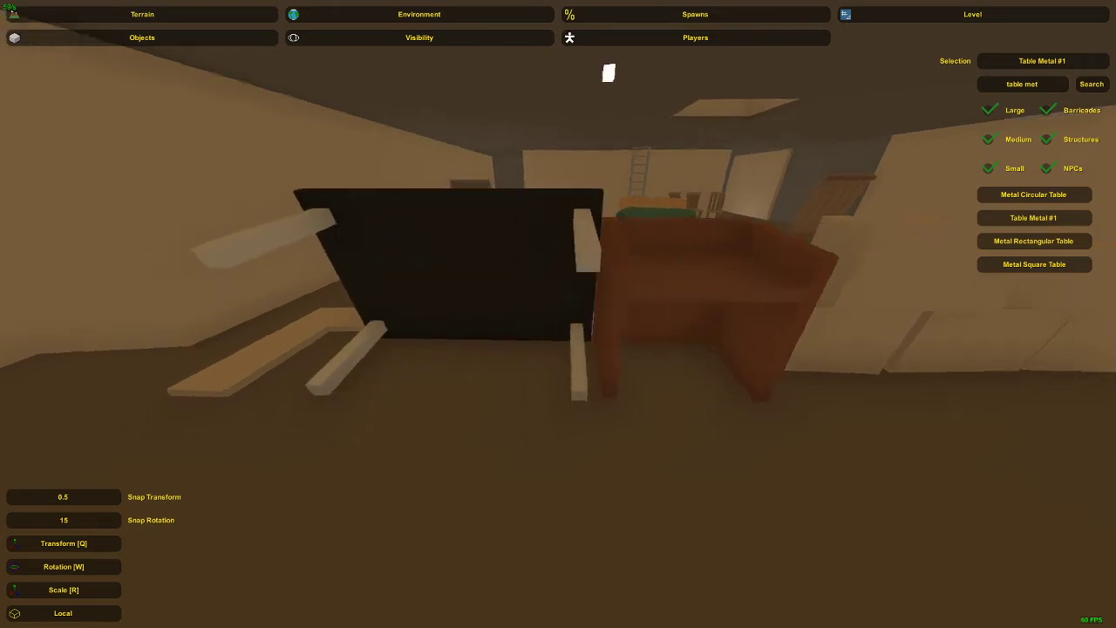
Narrow the remaining gap between the overturned table and Podium #1.
key(w)
right_drag(558, 314, 581, 298)
key(d)
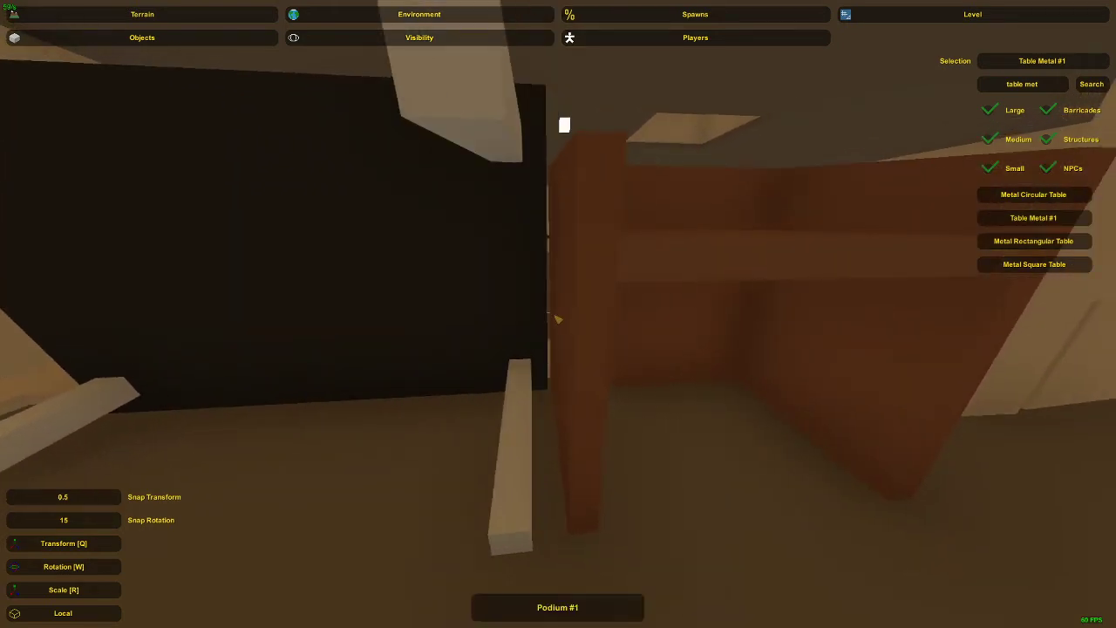
click(411, 404)
drag(113, 417, 119, 420)
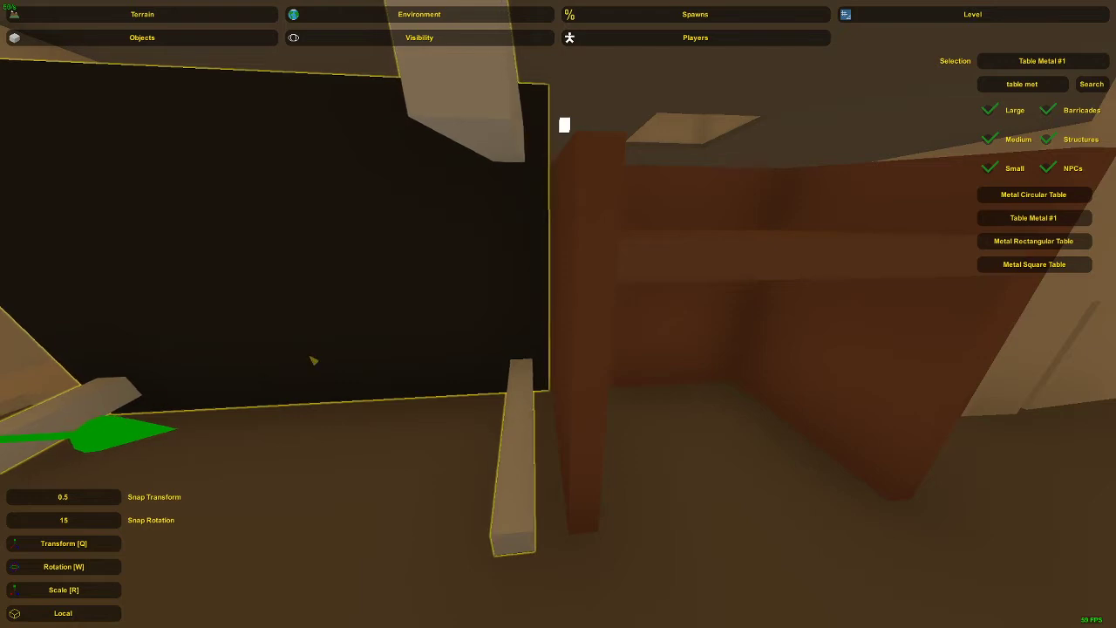
click(377, 339)
Nudge the overturned table so its edge lines up with the side of Podium #1.
key(s)
right_drag(377, 339, 406, 323)
key(w)
click(441, 375)
drag(472, 370, 465, 369)
click(493, 339)
right_drag(493, 339, 482, 343)
key(d)
right_drag(558, 314, 556, 315)
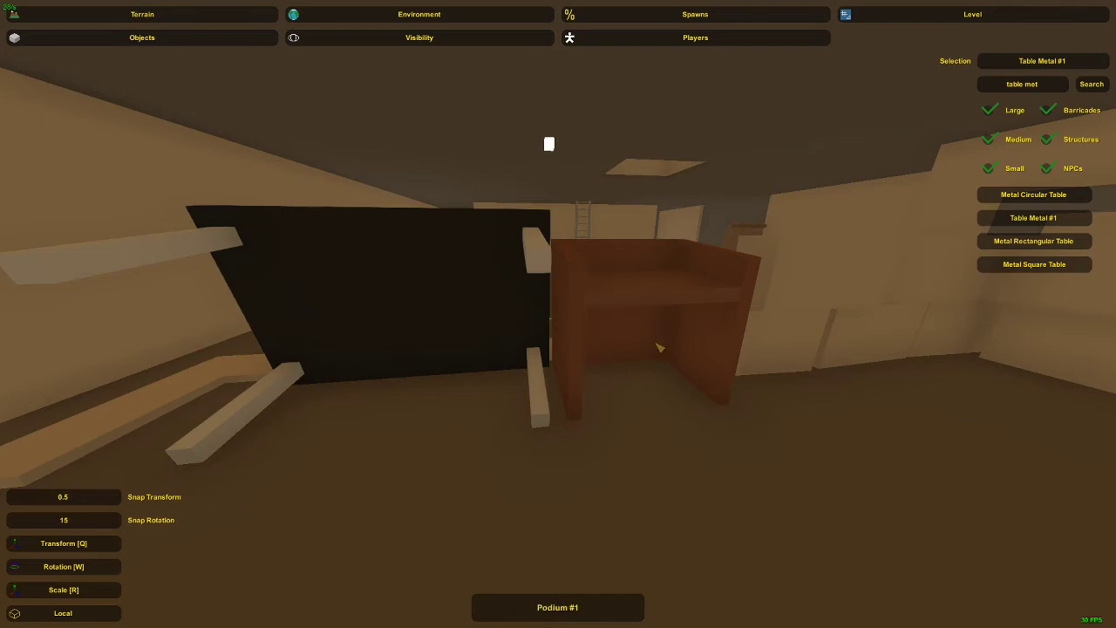
Search the object list for "ladder" and try Ladder Rope #1 against the low partition beside the wall.
key(w)
right_drag(660, 347, 417, 303)
key(d)
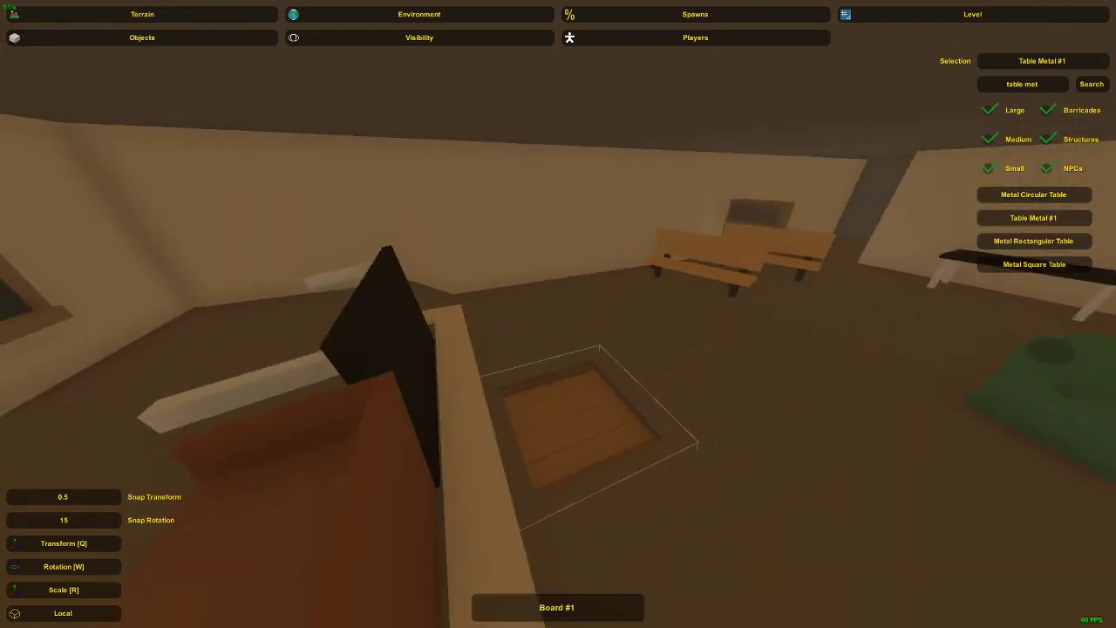
key(w)
right_drag(559, 314, 497, 304)
key(a)
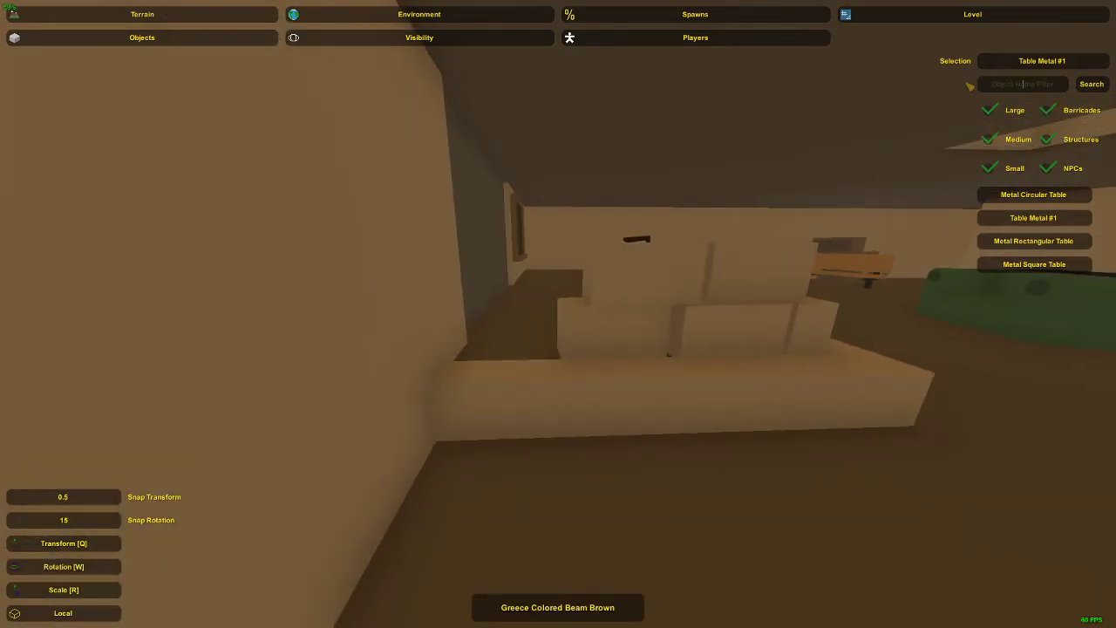
key(Return)
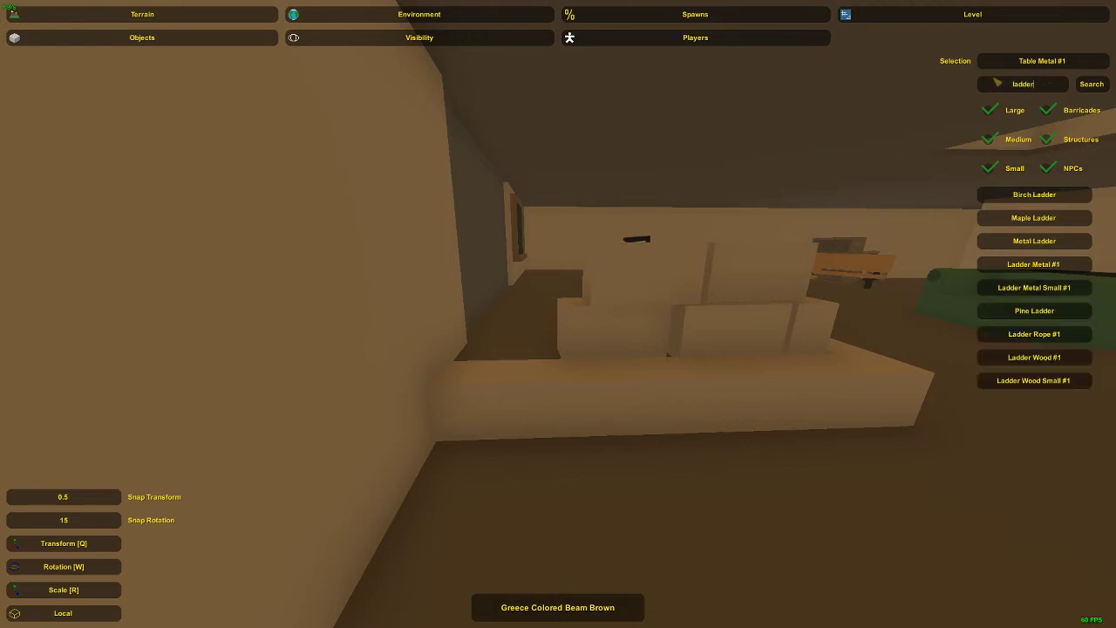
click(1060, 338)
right_drag(558, 314, 541, 418)
key(w)
key(e)
right_drag(515, 330, 558, 305)
key(s)
drag(577, 315, 539, 346)
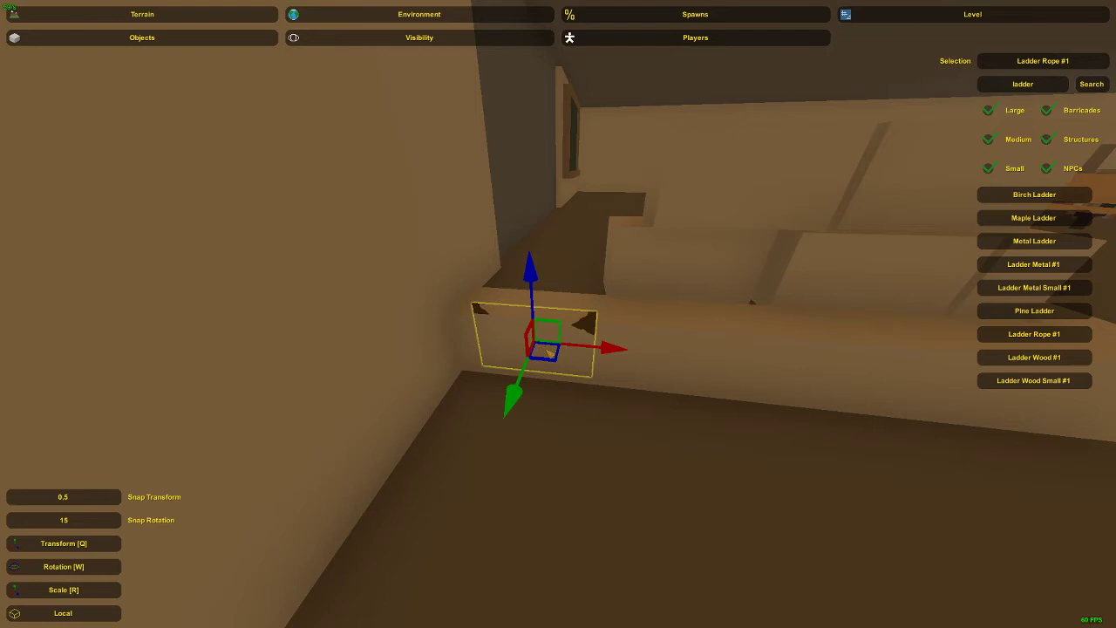
Try to fit the rope ladder flush against the partition in the wall corner, and delete it.
key(w)
right_drag(550, 353, 563, 320)
key(s)
drag(361, 312, 356, 314)
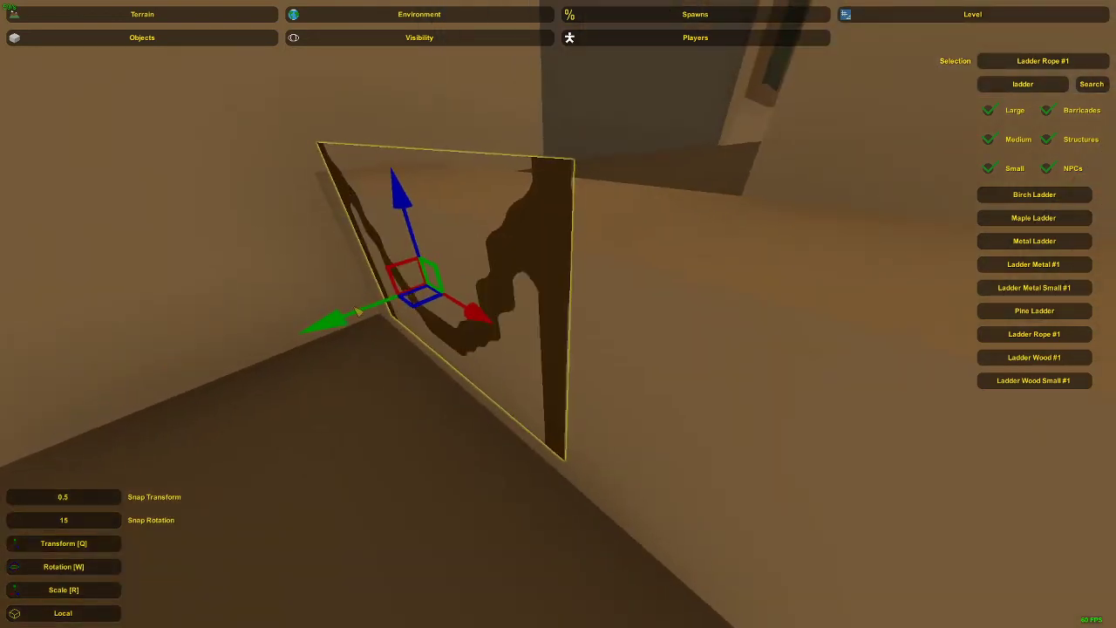
key(a)
right_drag(356, 314, 558, 323)
key(s)
drag(595, 327, 588, 327)
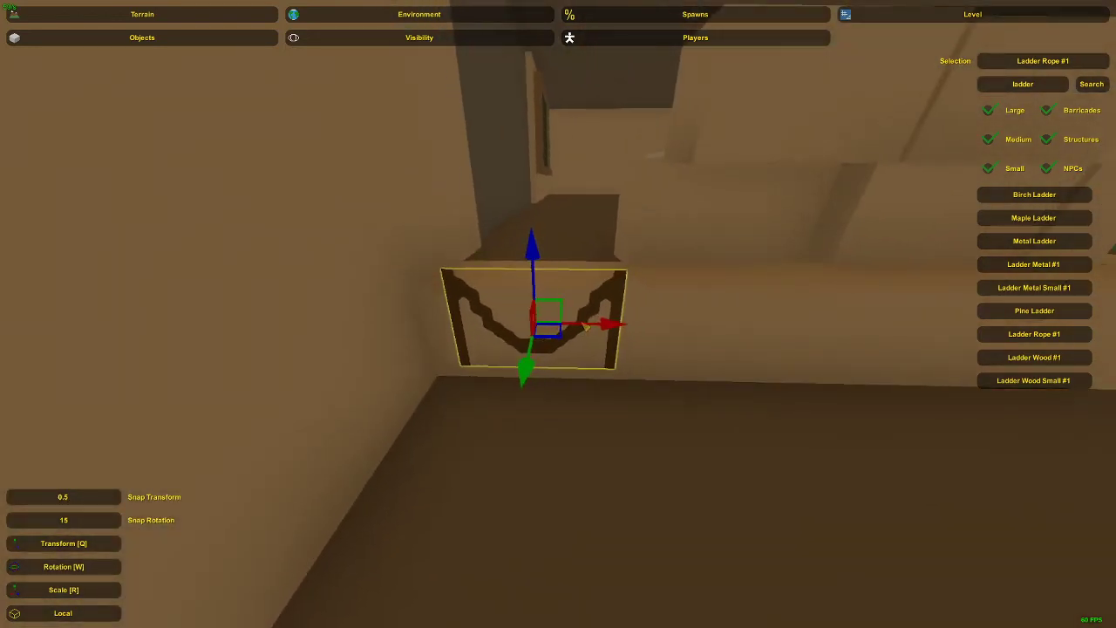
key(Delete)
Place a copy of the white block in front of the low partition and move it into the wall corner.
key(s)
right_drag(822, 277, 602, 305)
key(w)
key(s)
key(e)
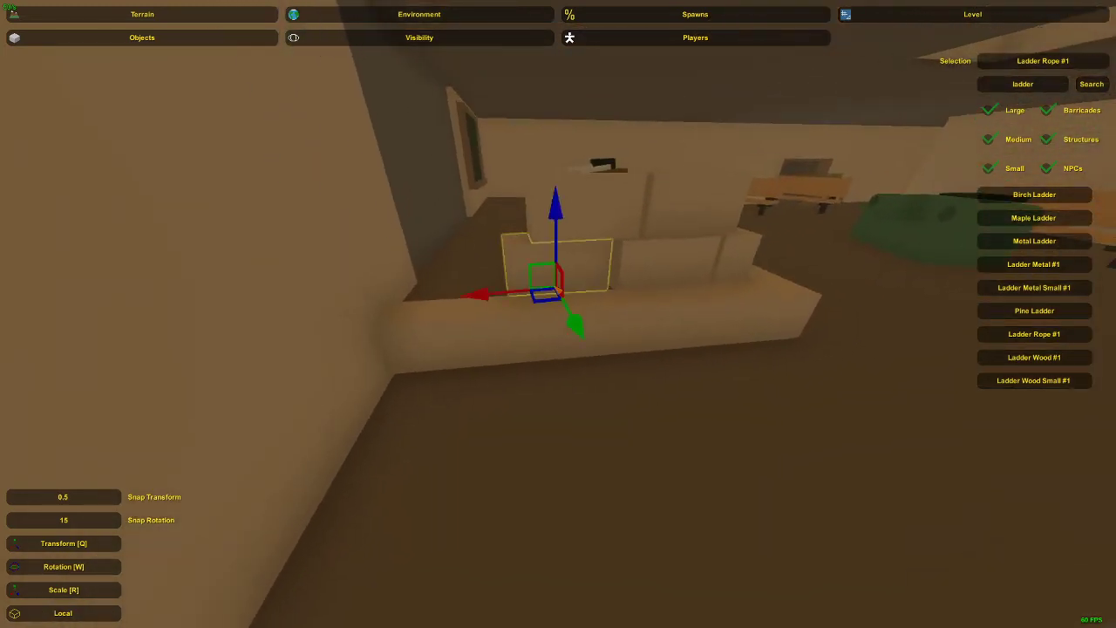
click(484, 347)
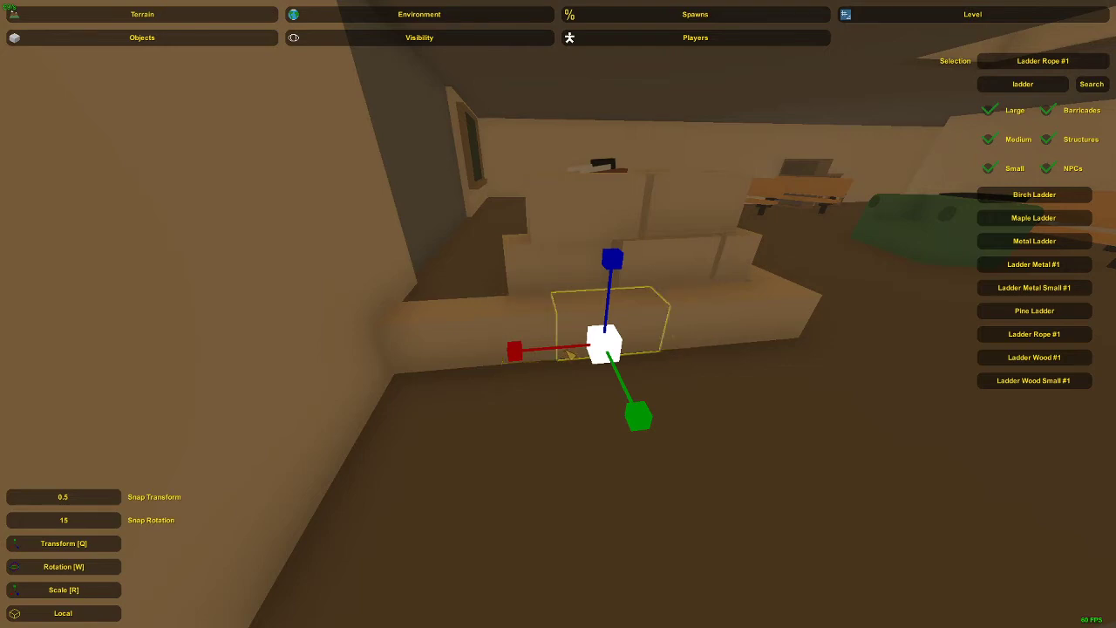
key(q)
drag(569, 354, 425, 379)
key(d)
right_drag(428, 379, 559, 314)
drag(547, 344, 502, 338)
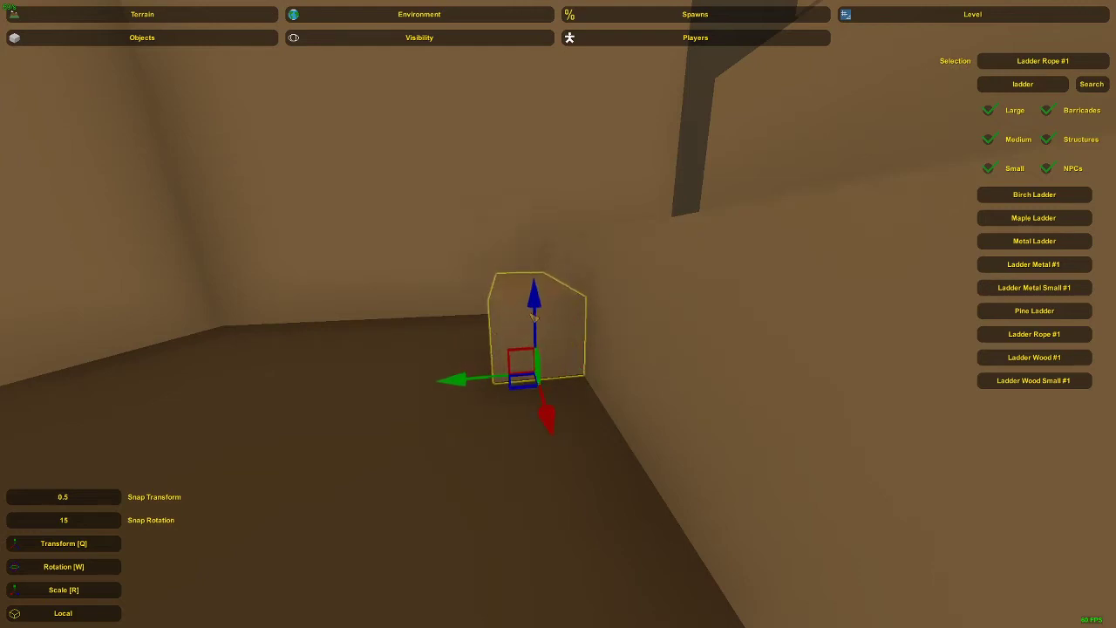
Check and adjust the copied block so it sits at the partition's foot as a step beside the wall.
click(509, 318)
key(a)
right_drag(509, 318, 558, 314)
click(593, 320)
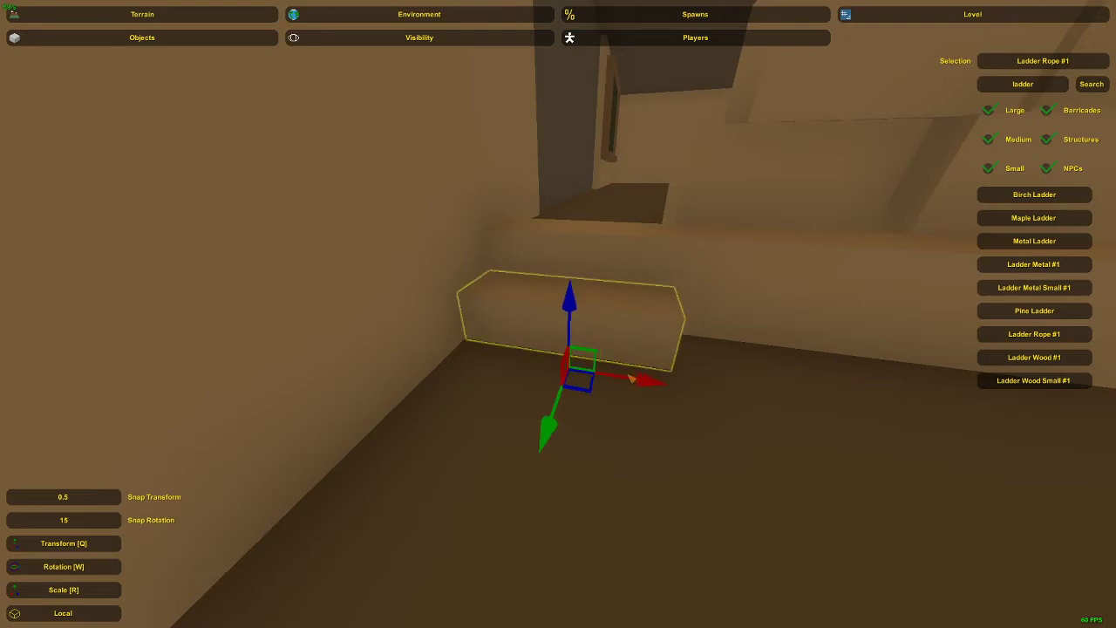
click(611, 339)
right_drag(610, 339, 558, 314)
click(558, 314)
click(558, 314)
key(Escape)
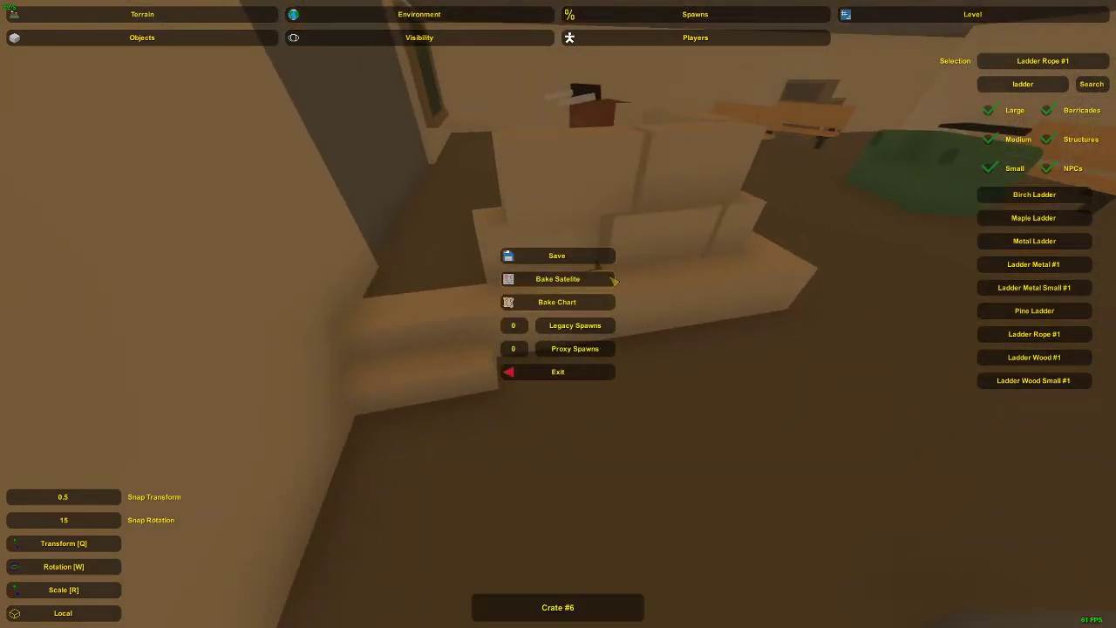
key(Escape)
right_drag(614, 281, 558, 314)
click(549, 296)
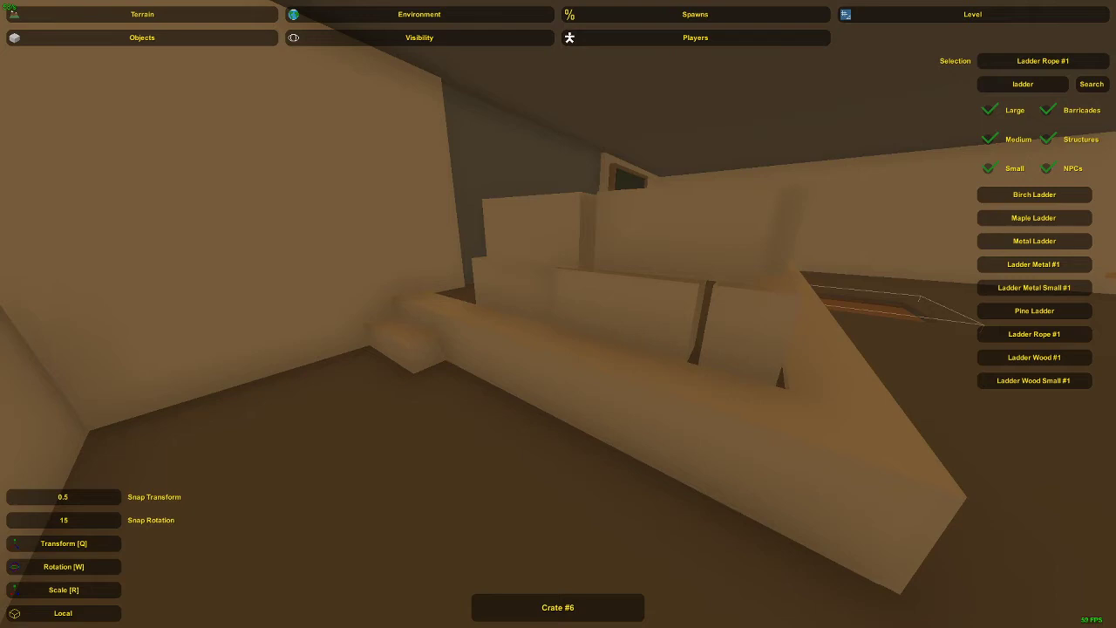
right_drag(387, 256, 387, 256)
key(w)
right_drag(558, 322, 558, 321)
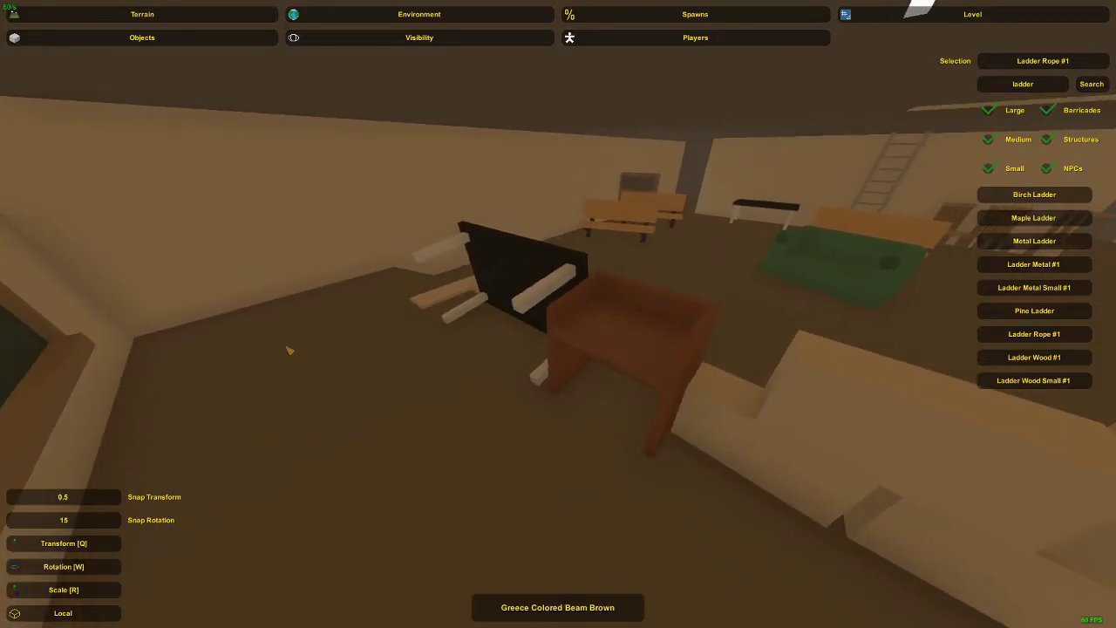
Slide the brown-framed dark board along its wall section toward the room corner behind the overturned table.
key(w)
right_drag(289, 351, 289, 350)
click(497, 291)
right_drag(497, 291, 497, 291)
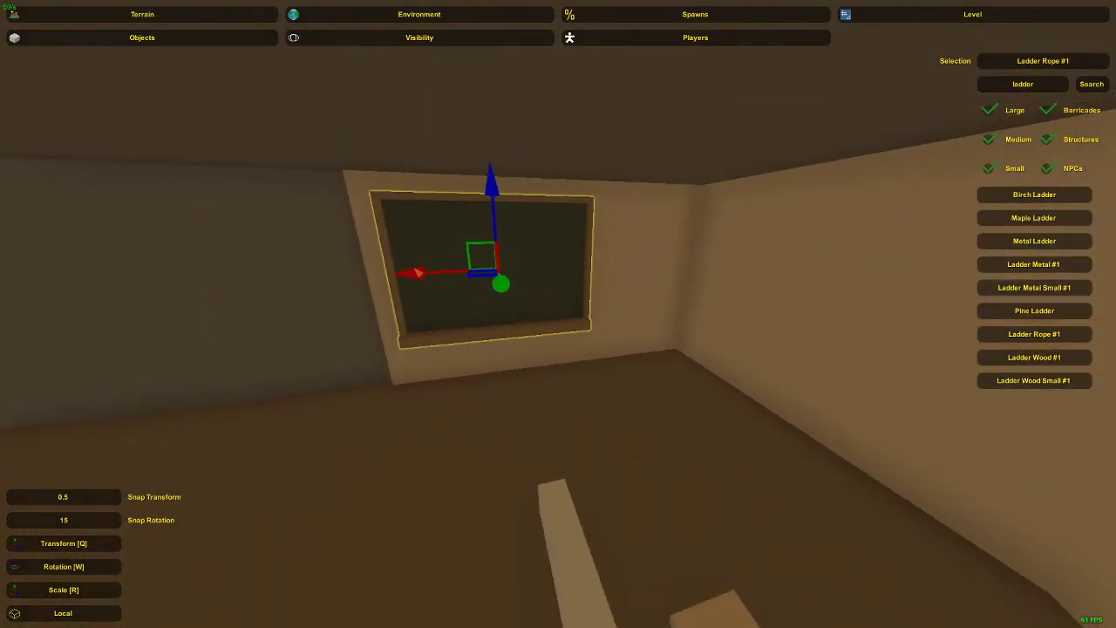
drag(418, 273, 516, 281)
click(523, 323)
key(d)
right_drag(524, 323, 523, 323)
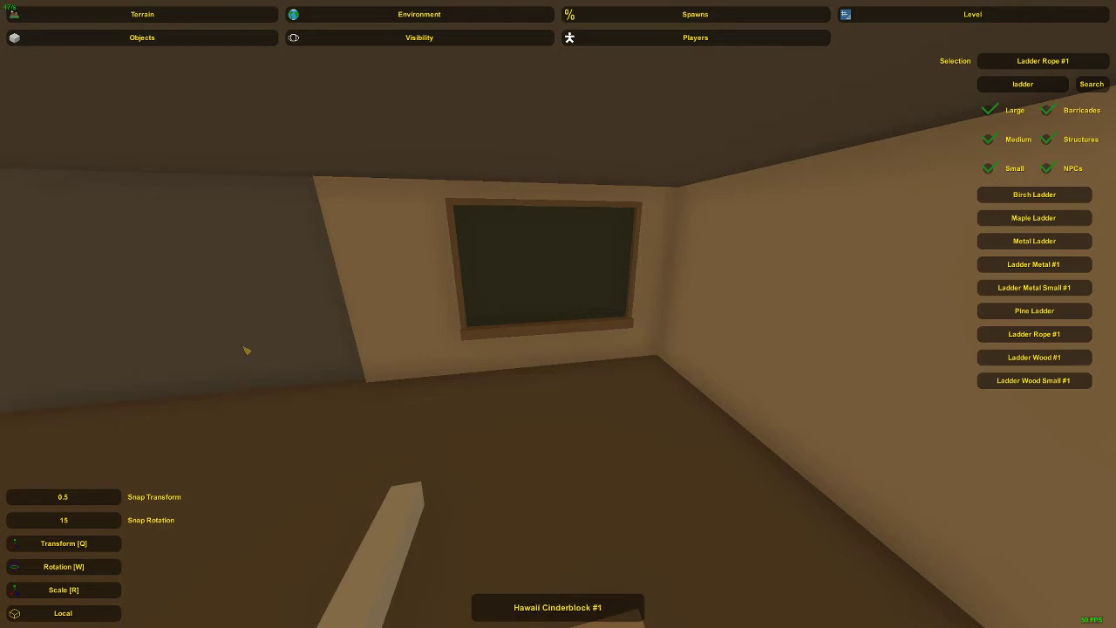
Move the nearer wooden bench along the wall, away from the bench behind it.
right_drag(247, 350, 611, 351)
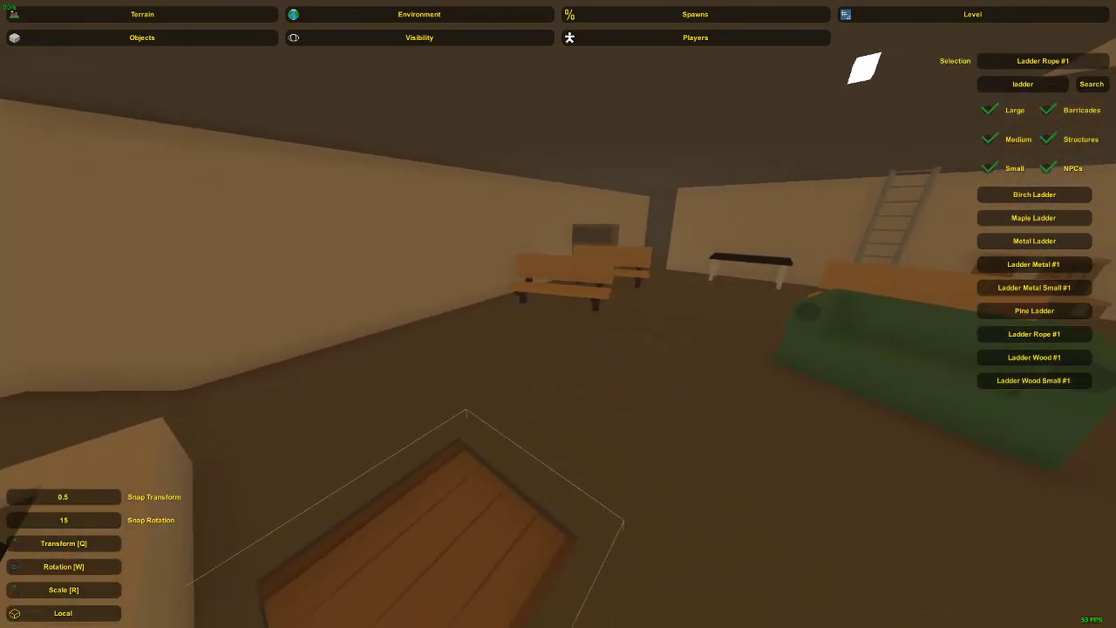
right_drag(558, 313, 593, 380)
click(576, 208)
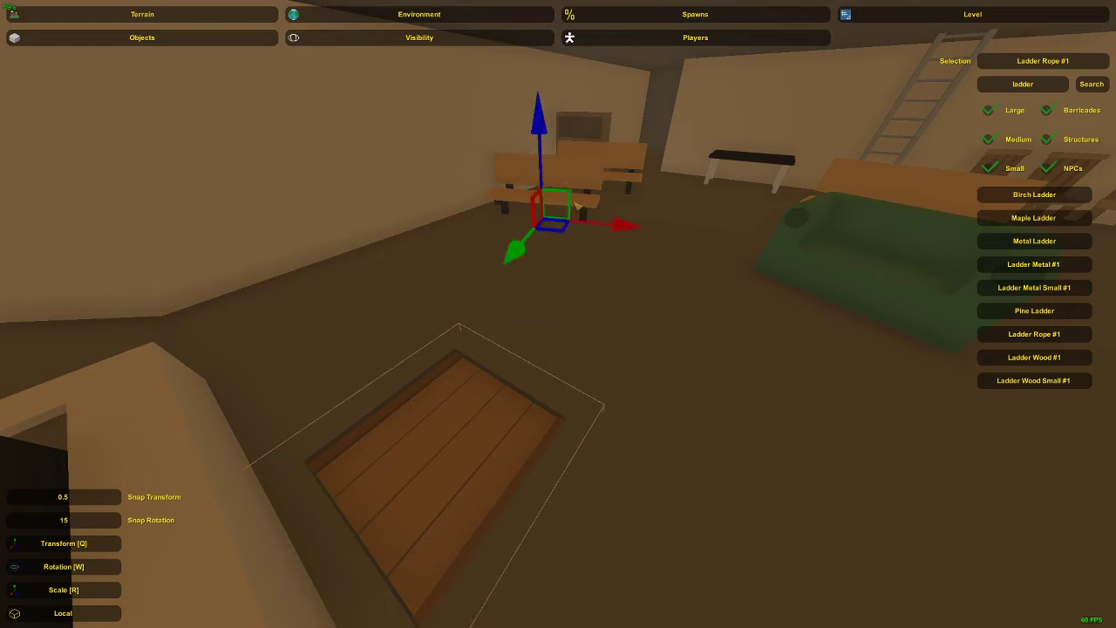
drag(545, 223, 478, 258)
key(w)
right_drag(478, 258, 371, 257)
right_drag(558, 314, 580, 321)
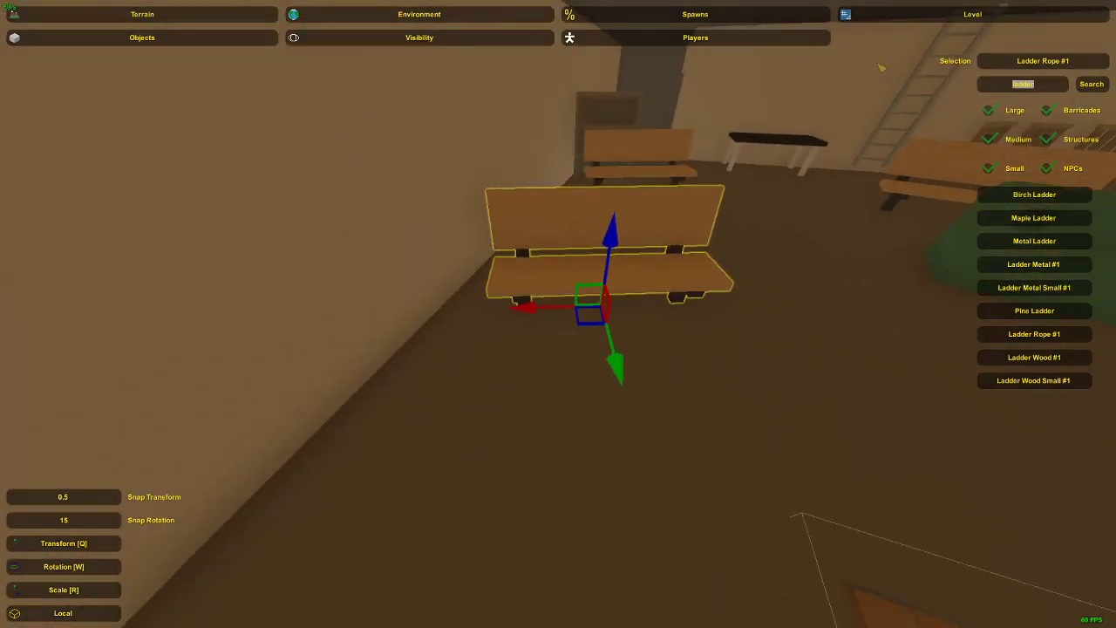
Search the object list for "bench" and try Bench Wood #2 and Bench Wood #3 on the floor, undoing each.
text(bench)
key(Return)
click(661, 224)
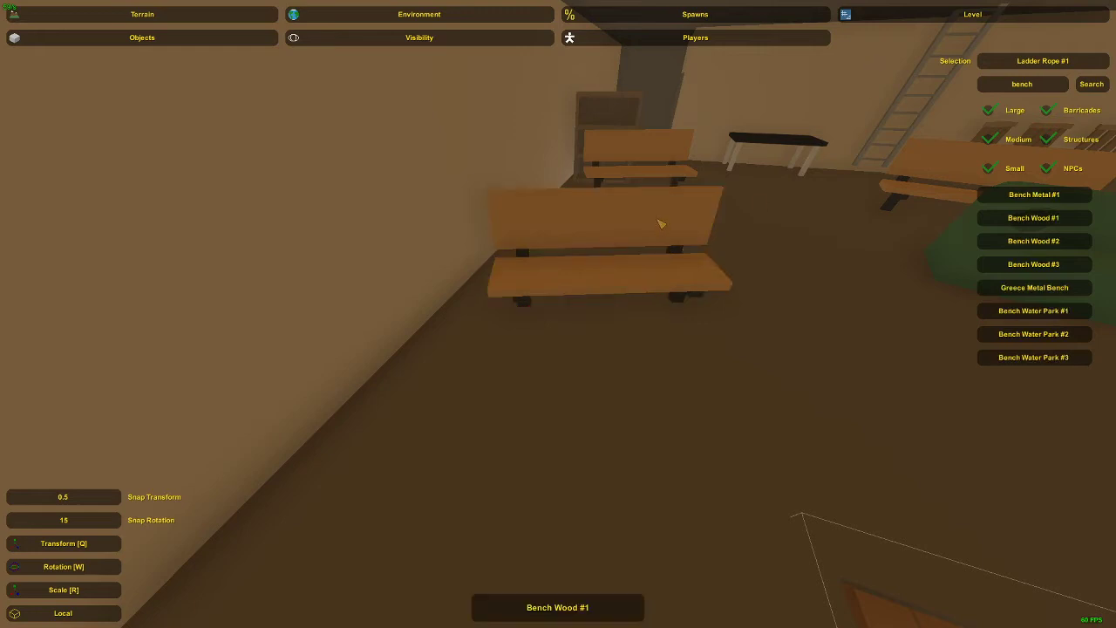
right_drag(1024, 222, 1063, 251)
key(e)
key(ctrl+z)
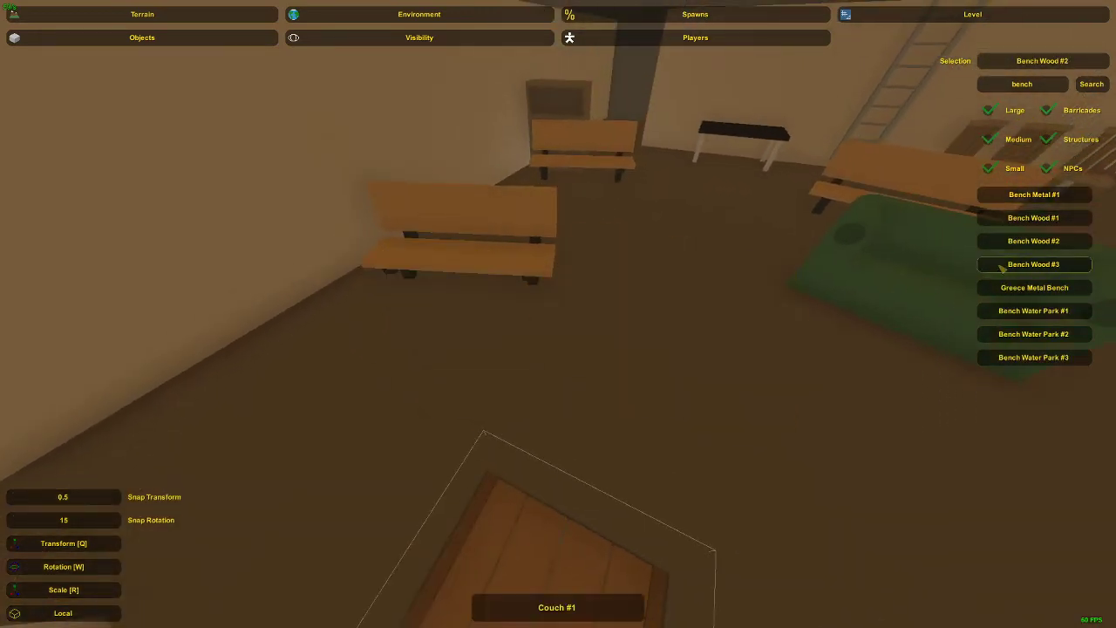
click(1033, 264)
key(e)
key(ctrl+z)
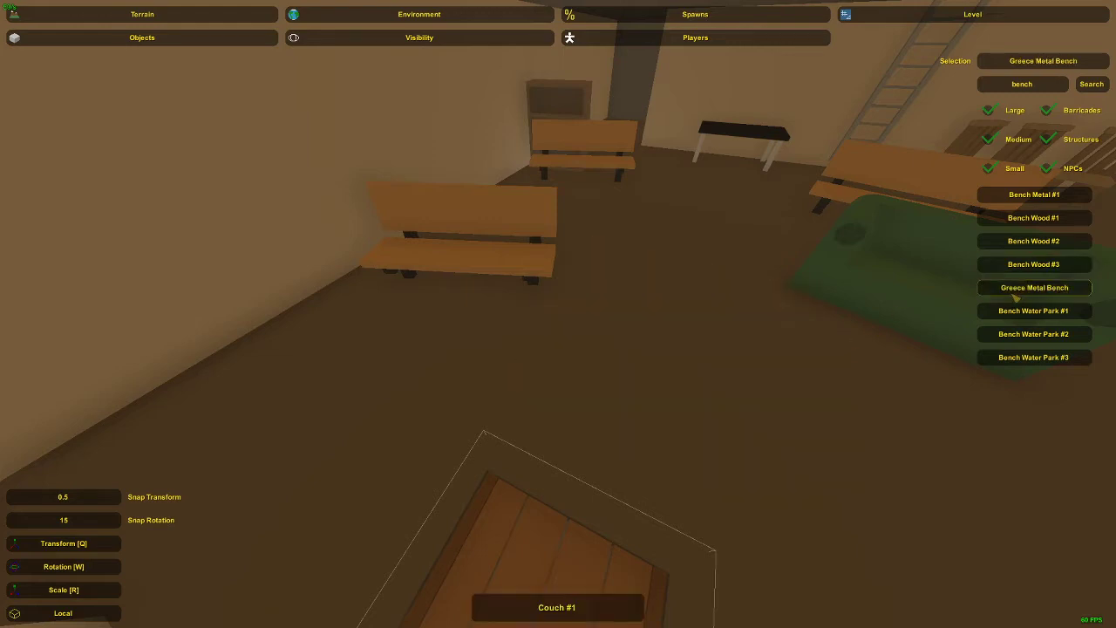
Try Greece Metal Bench and Bench Water Park #1 beside the wooden benches, undoing each placement.
key(e)
key(ctrl+z)
click(1033, 311)
key(e)
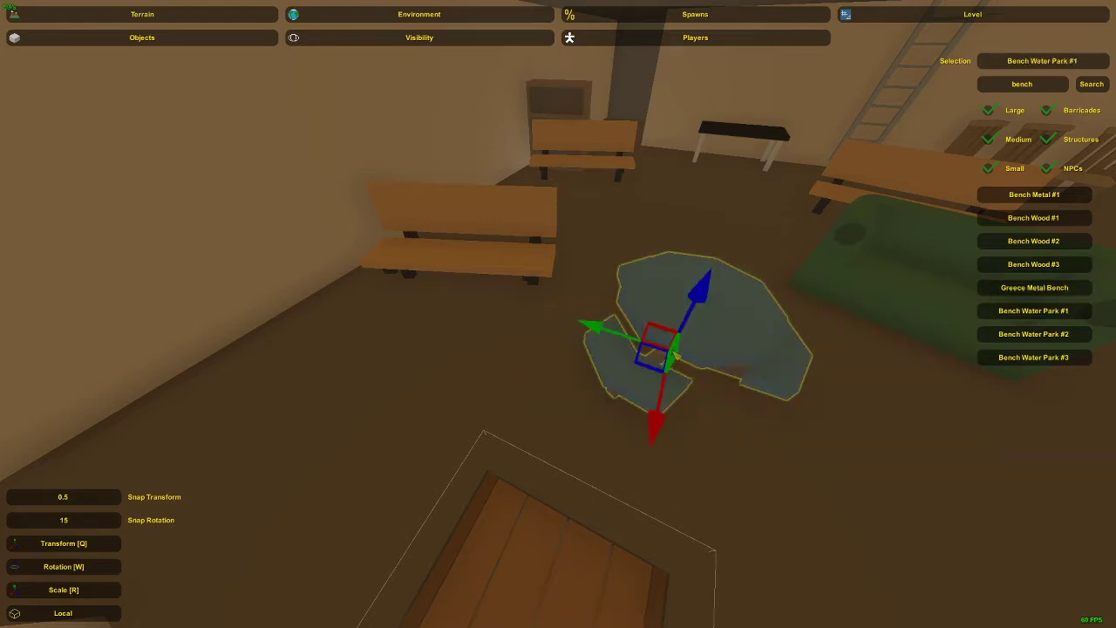
key(ctrl+z)
Shift the wooden bench nearest the podium beside the wall and turn it slightly.
key(d)
right_drag(959, 202, 563, 317)
click(559, 316)
key(d)
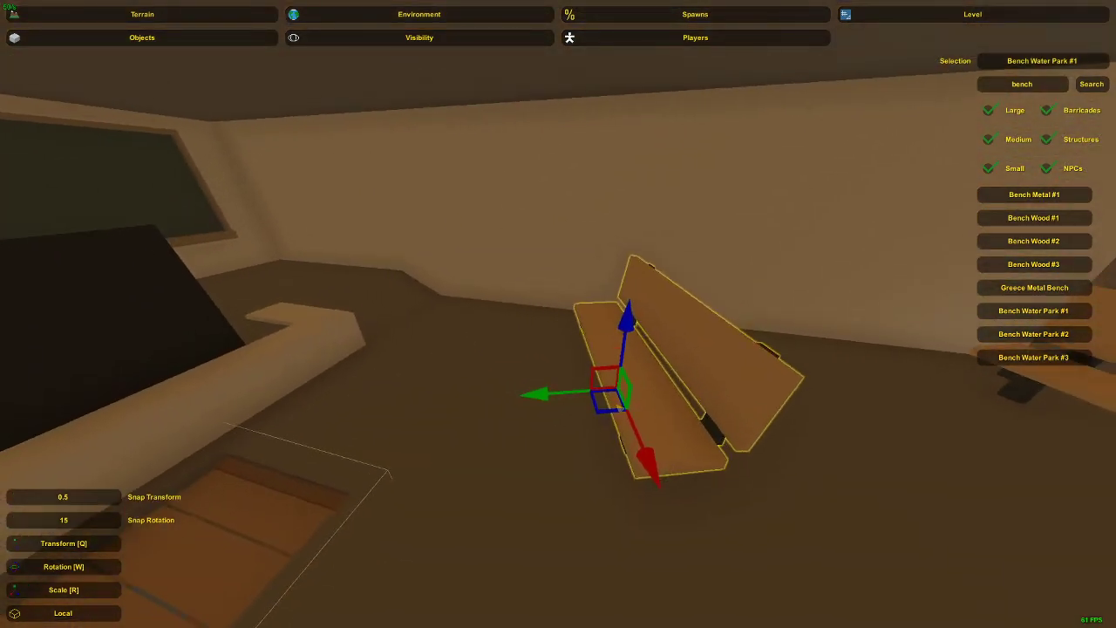
right_drag(621, 410, 597, 305)
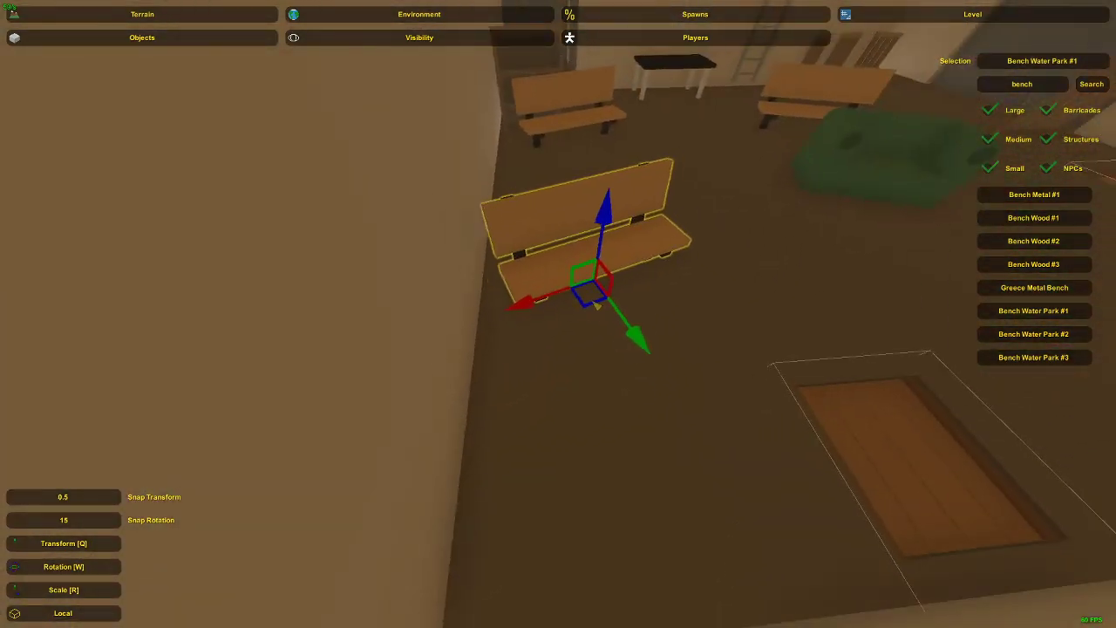
drag(598, 305, 588, 321)
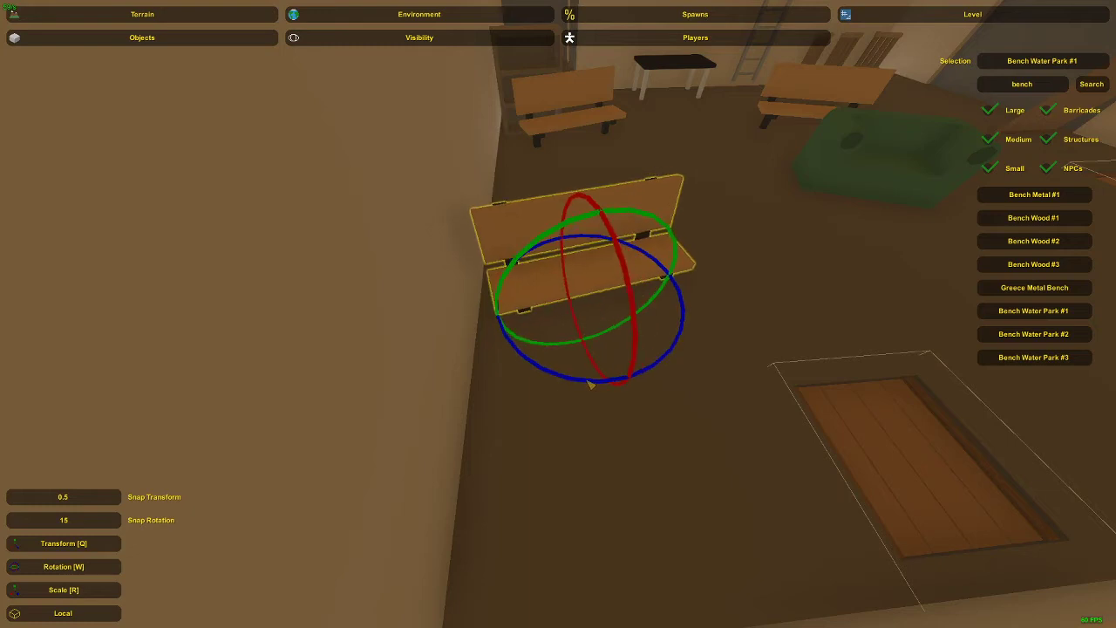
key(q)
right_drag(589, 384, 375, 366)
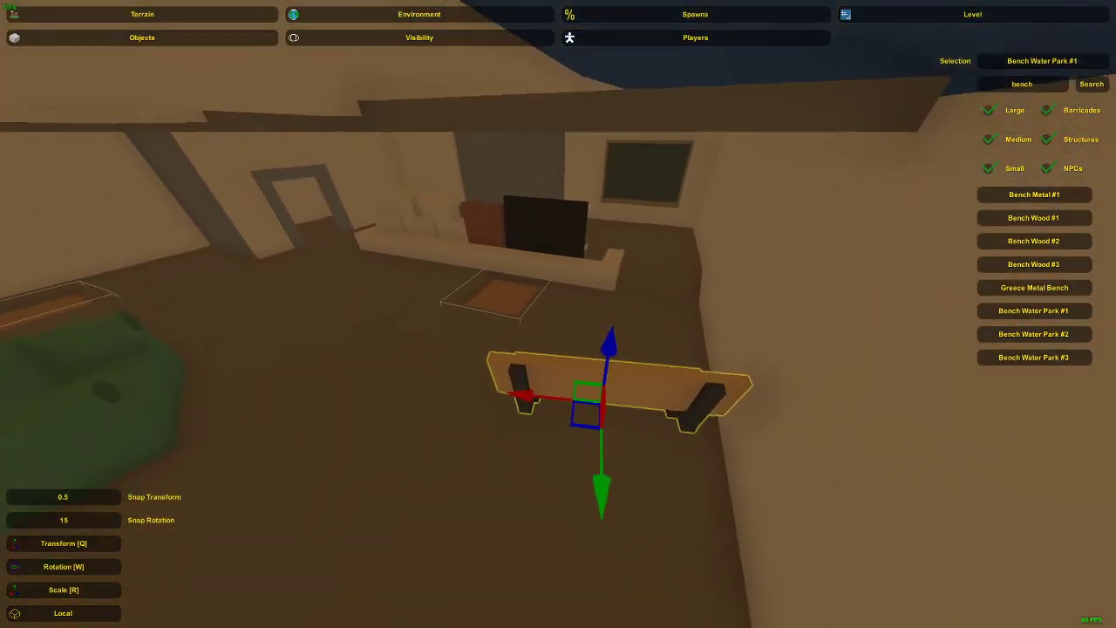
right_drag(558, 314, 544, 338)
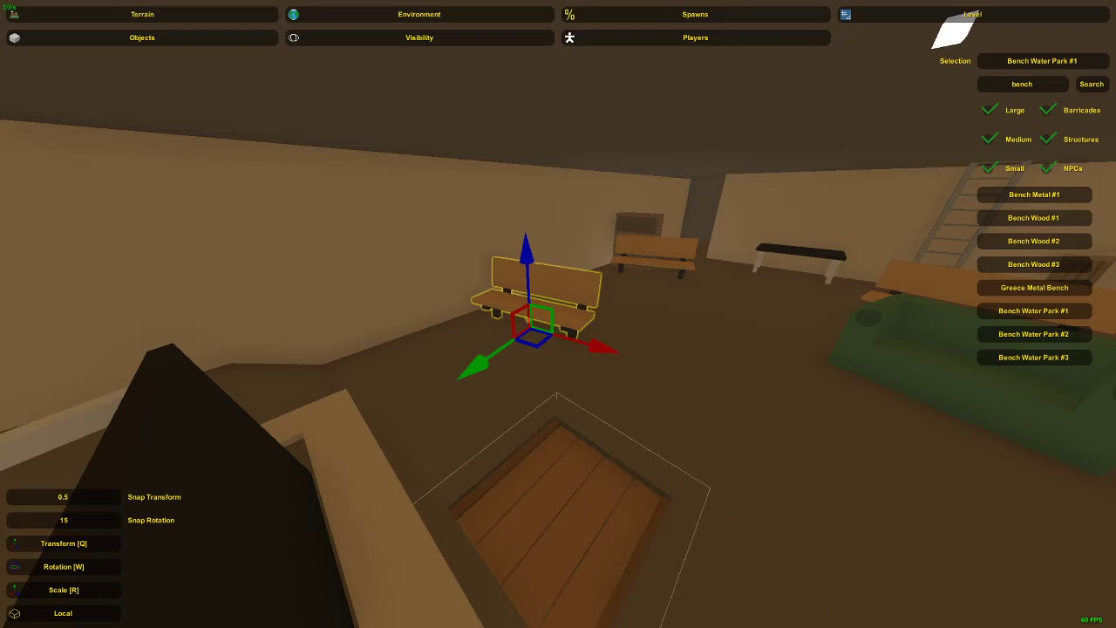
Adjust the position of the second wooden bench, the one beside the bookshelf, along the same wall.
click(512, 272)
right_drag(513, 272, 543, 272)
mouse_move(558, 313)
right_down()
mouse_move(583, 281)
mouse_move(558, 313)
right_up()
key(w)
click(590, 315)
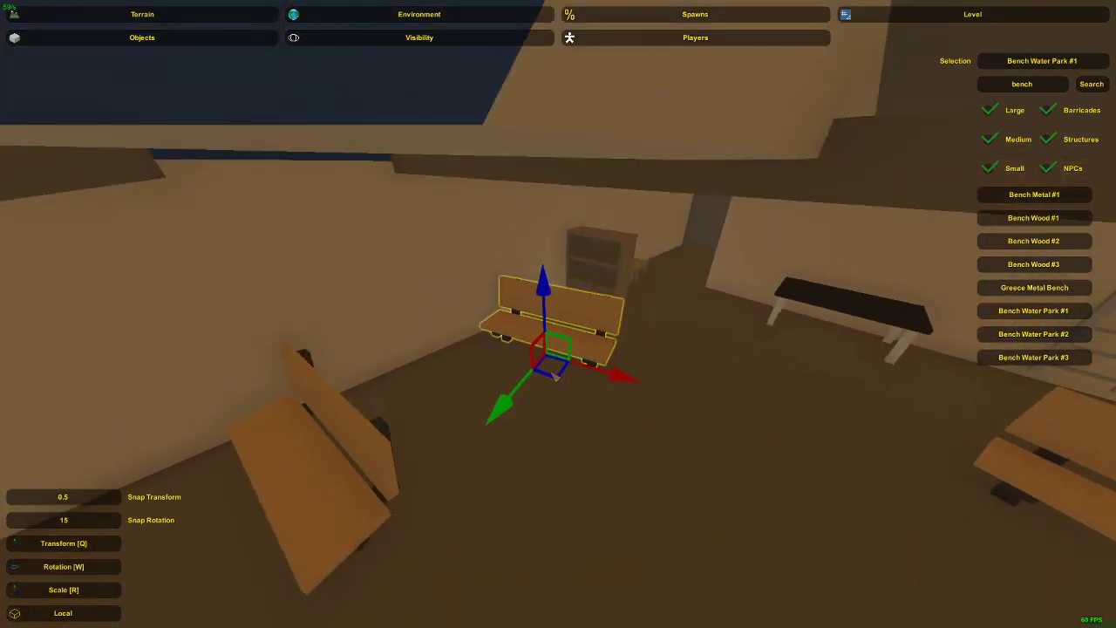
key(d)
right_drag(556, 376, 326, 416)
key(s)
key(s)
right_drag(558, 314, 583, 342)
key(w)
drag(626, 395, 612, 375)
click(587, 323)
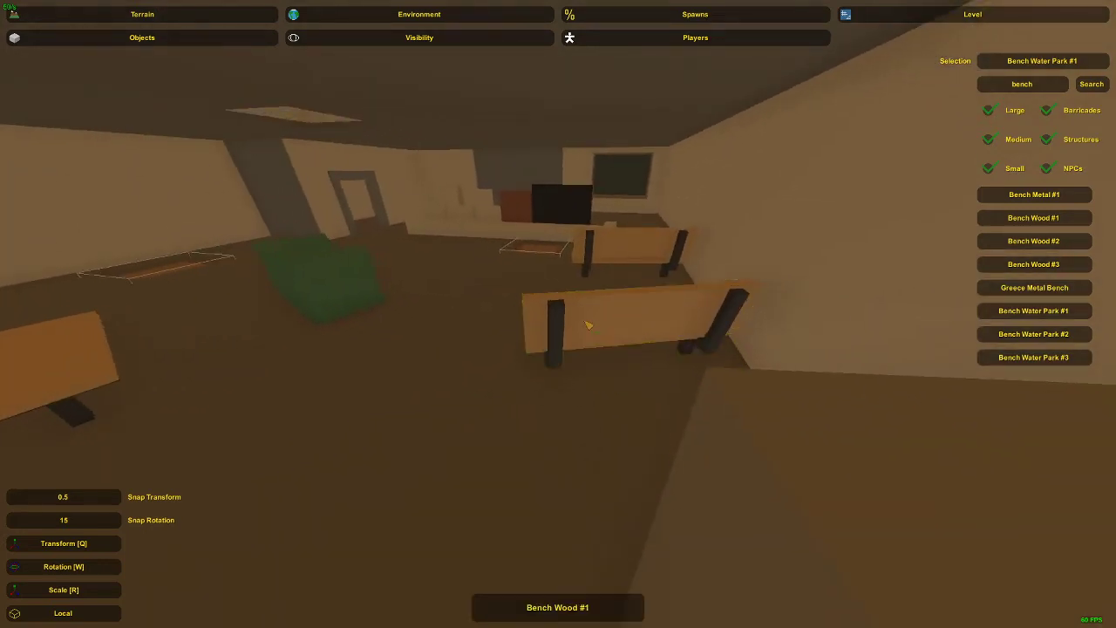
Delete the green couch from the middle of the upper floor.
key(s)
right_drag(587, 323, 767, 312)
key(s)
key(w)
key(a)
key(a)
right_drag(558, 314, 689, 297)
key(a)
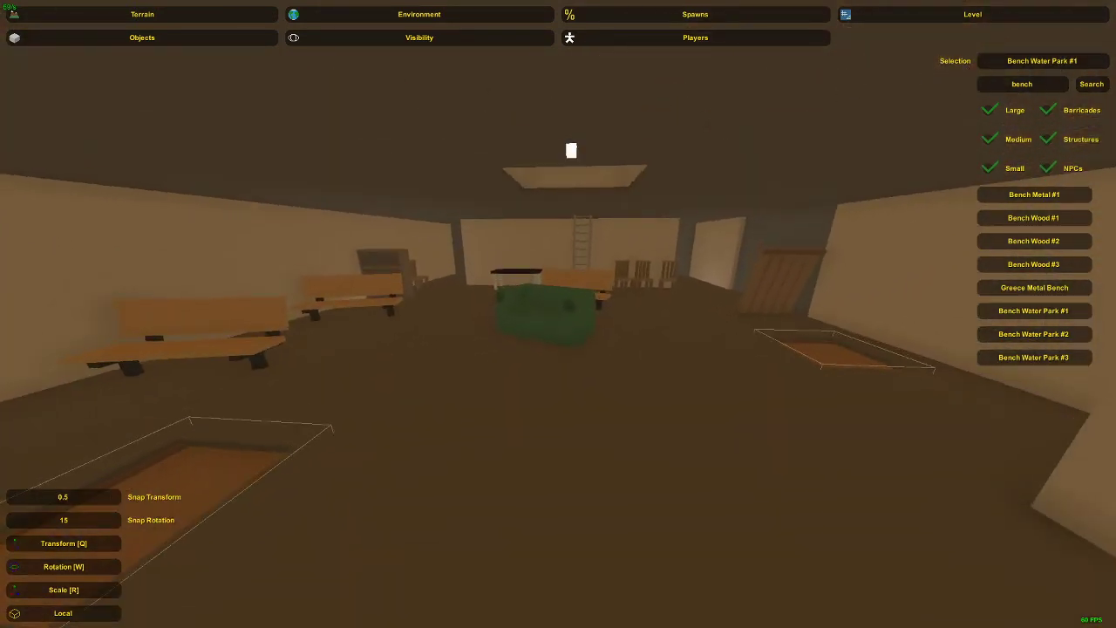
click(575, 327)
key(Delete)
Search the object list for "couch".
click(1022, 84)
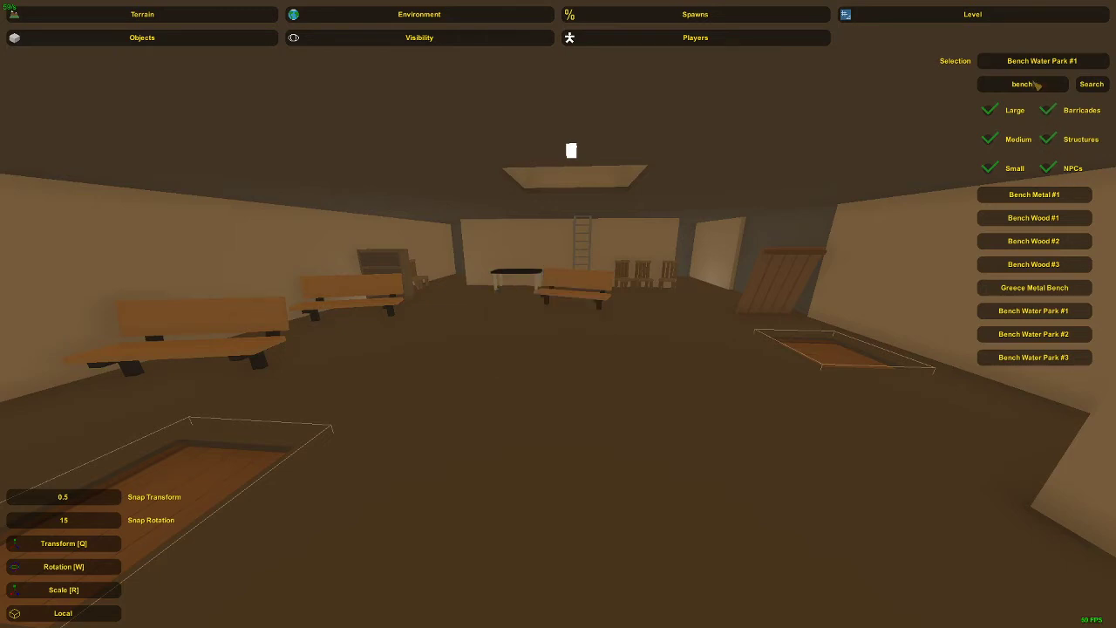
text(couch)
key(Return)
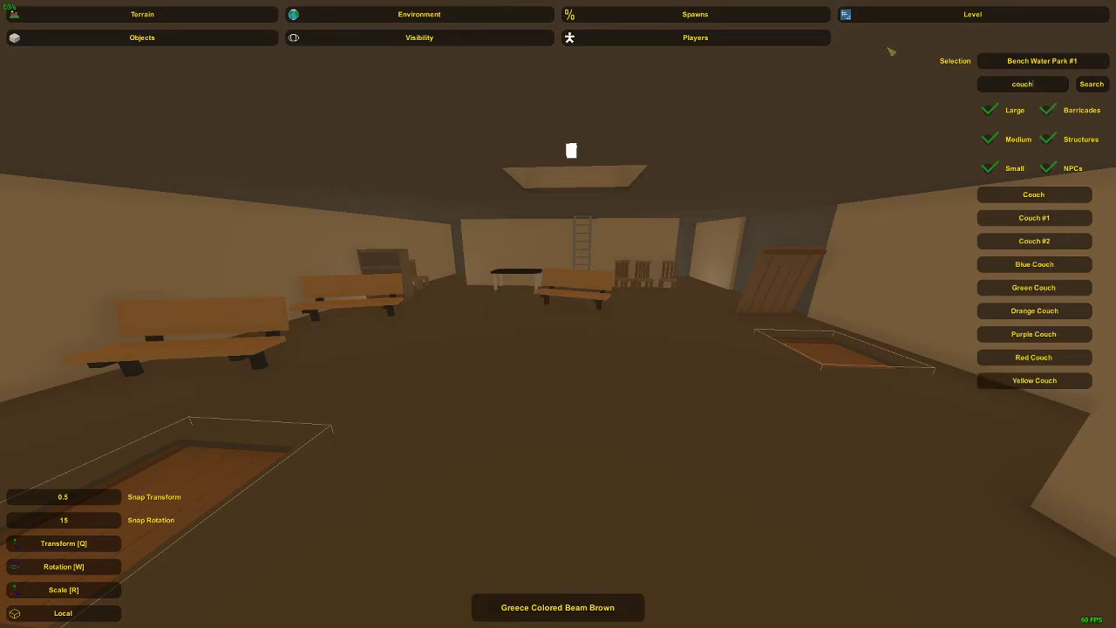
Try Couch #1 and then Couch in the middle of the floor, deleting each.
click(1055, 220)
mouse_move(558, 314)
right_down()
mouse_move(540, 340)
mouse_move(563, 317)
right_up()
key(w)
key(e)
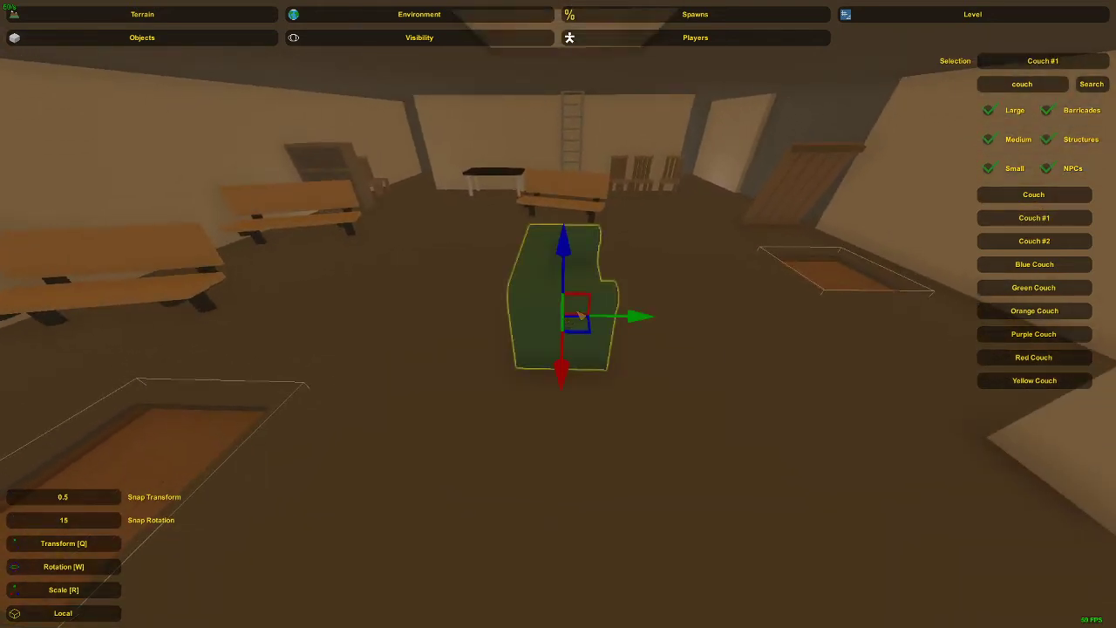
click(1044, 194)
key(Delete)
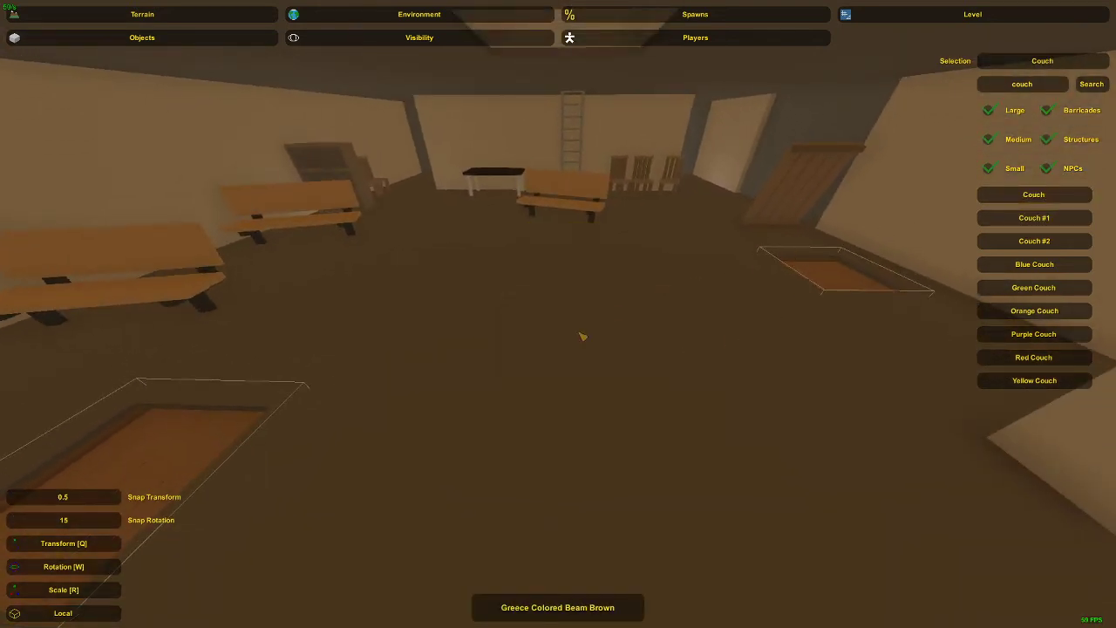
key(e)
key(r)
right_drag(578, 333, 563, 317)
key(d)
key(Delete)
Place Couch #1 in the middle of the floor and rotate it so its seat faces the podium end.
click(1035, 217)
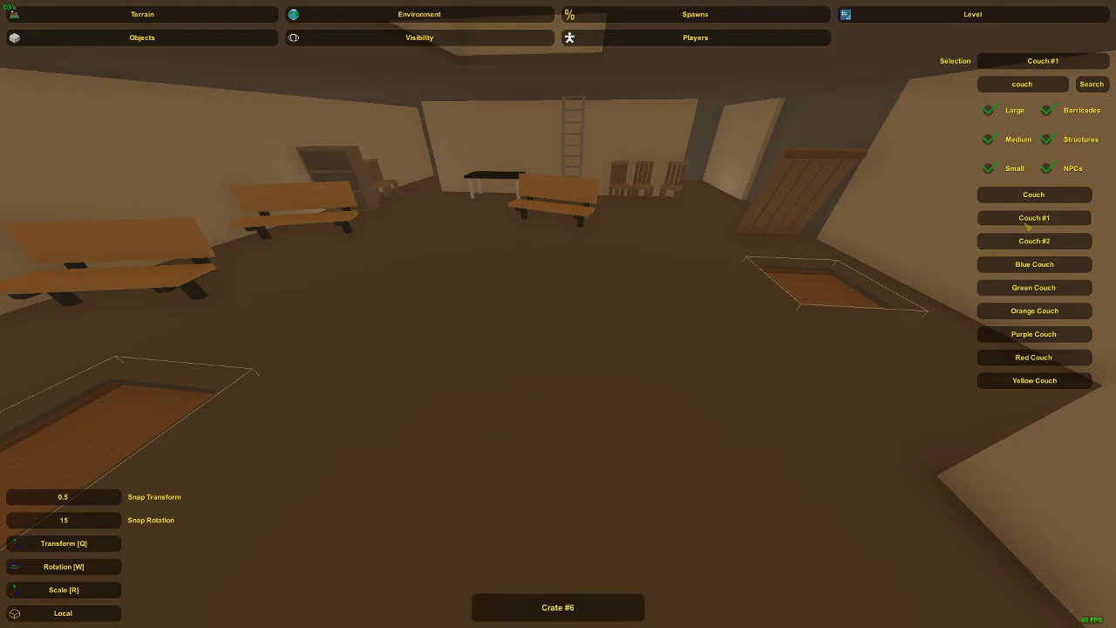
key(e)
key(w)
drag(565, 476, 508, 479)
key(s)
mouse_move(508, 479)
right_down()
mouse_move(419, 471)
mouse_move(508, 479)
right_up()
key(s)
mouse_move(558, 314)
right_down()
mouse_move(533, 312)
mouse_move(565, 313)
right_up()
Turn the green couch to a slight angle and shift it across the floor in front of the single bench.
key(q)
key(w)
key(w)
drag(566, 332, 553, 328)
key(q)
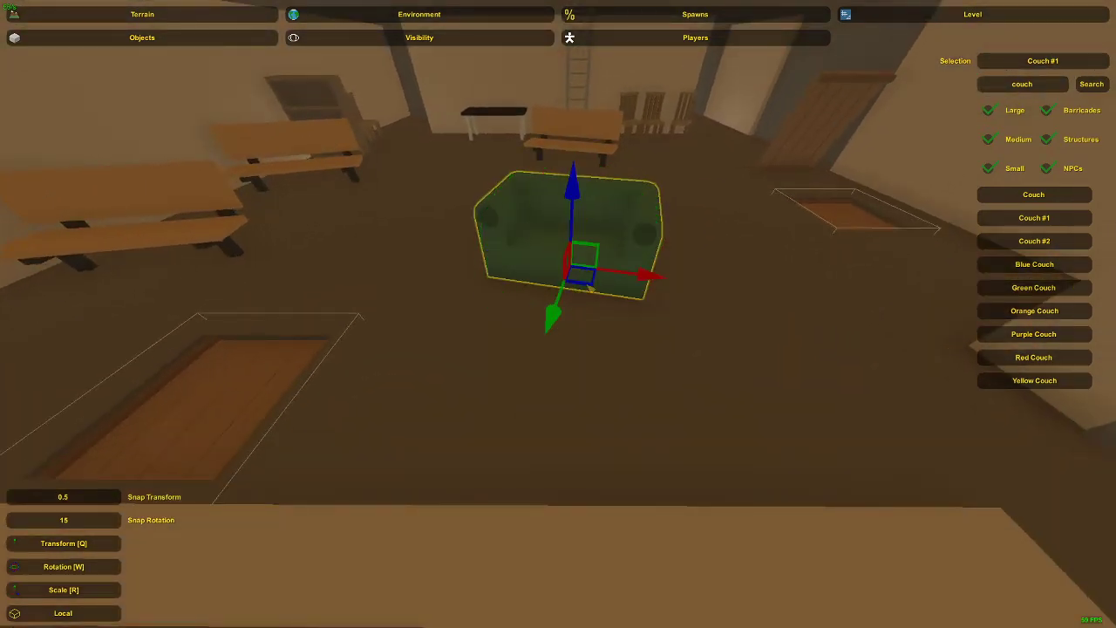
drag(589, 287, 555, 302)
click(558, 319)
key(d)
right_drag(558, 318, 532, 312)
click(558, 315)
drag(558, 361, 568, 366)
Nudge the green couch into its final spot between the two floor hatches.
click(572, 317)
key(d)
right_drag(573, 316, 763, 314)
key(a)
click(577, 340)
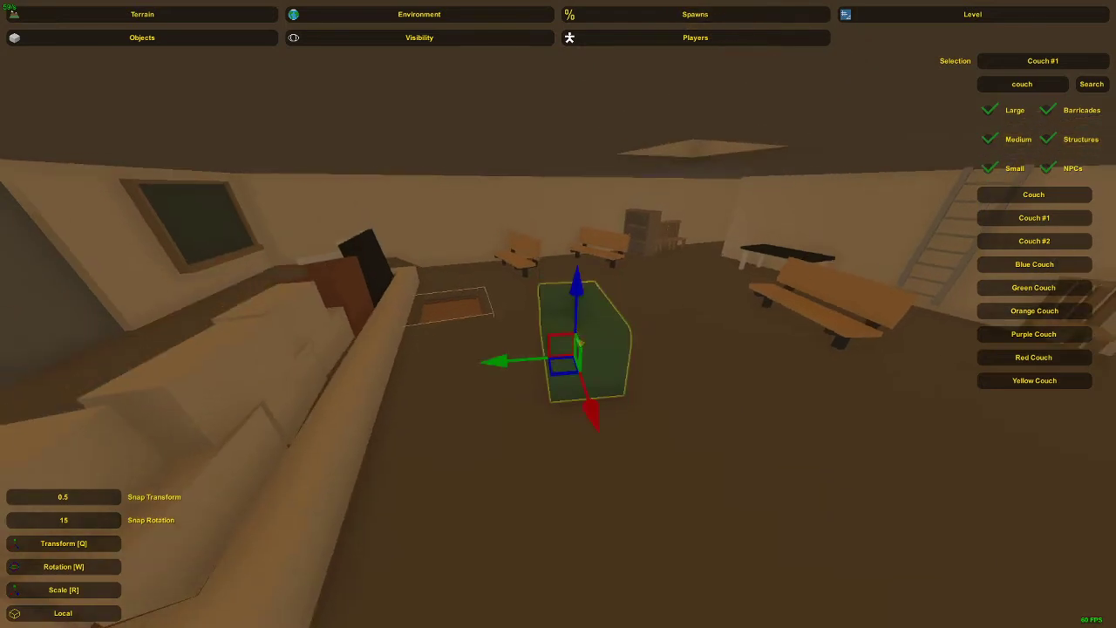
drag(543, 364, 554, 364)
key(a)
right_drag(558, 314, 654, 312)
click(553, 314)
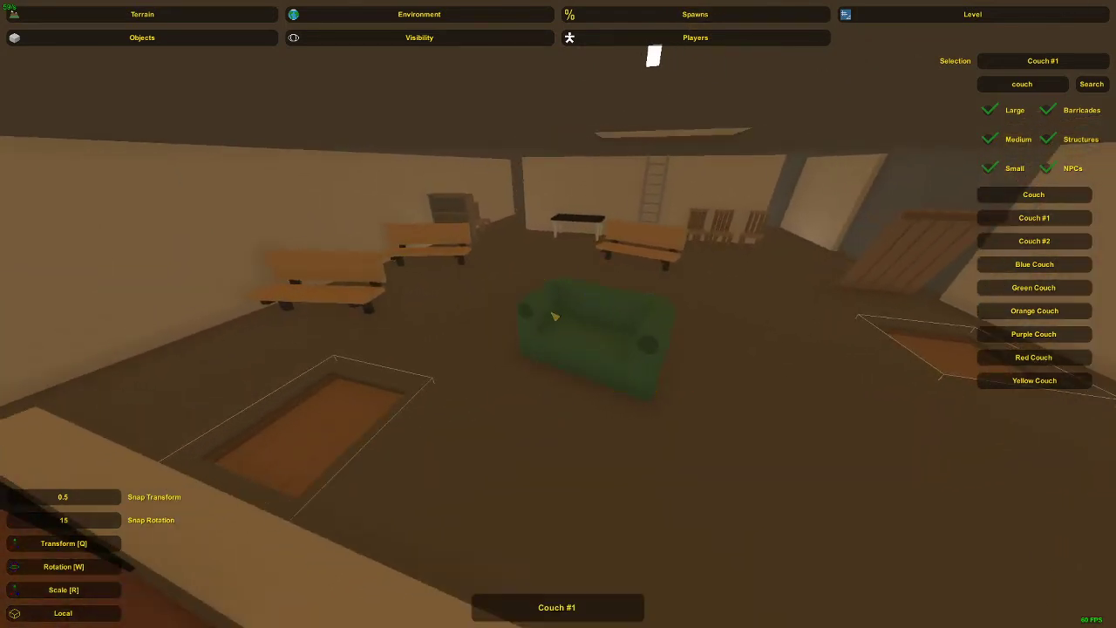
click(577, 323)
drag(602, 369, 593, 375)
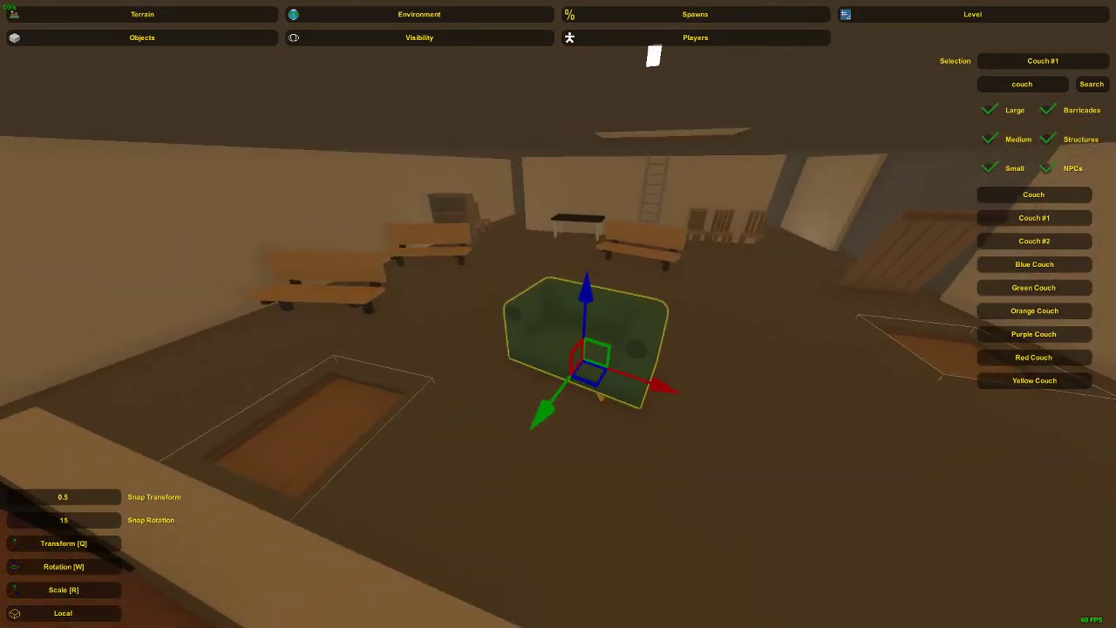
Reposition the single wooden bench that stands behind the green couch.
click(551, 349)
key(w)
right_drag(558, 338, 562, 301)
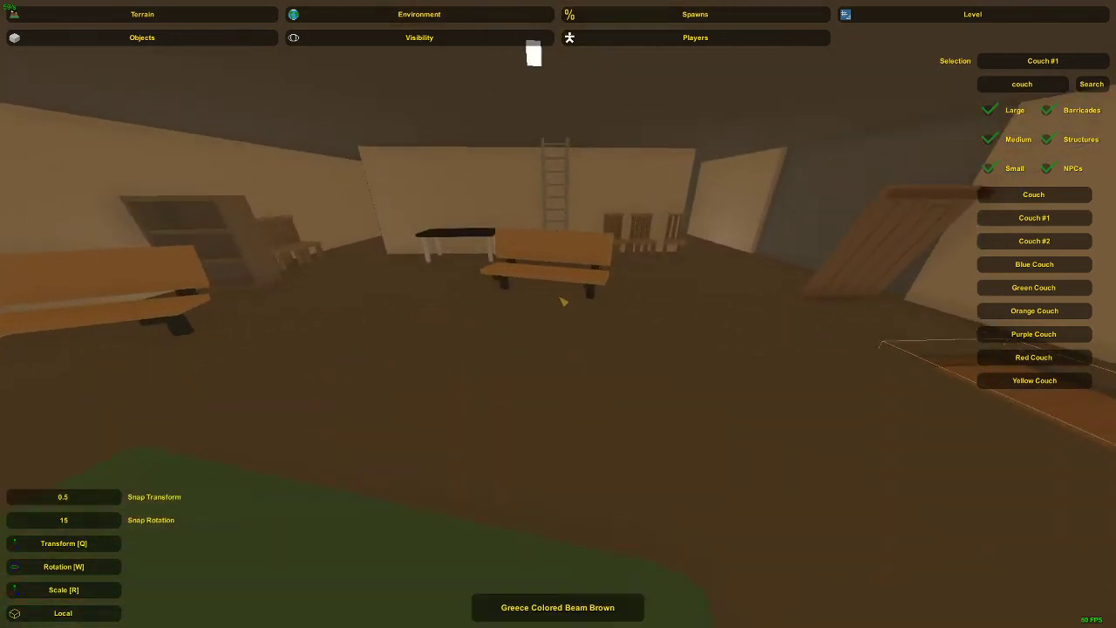
click(558, 285)
key(w)
key(q)
right_drag(559, 350, 555, 323)
key(q)
drag(551, 334, 580, 418)
click(571, 380)
right_drag(571, 379, 445, 357)
key(s)
mouse_move(558, 314)
right_down()
mouse_move(537, 325)
mouse_move(541, 305)
mouse_move(597, 309)
mouse_move(564, 320)
right_up()
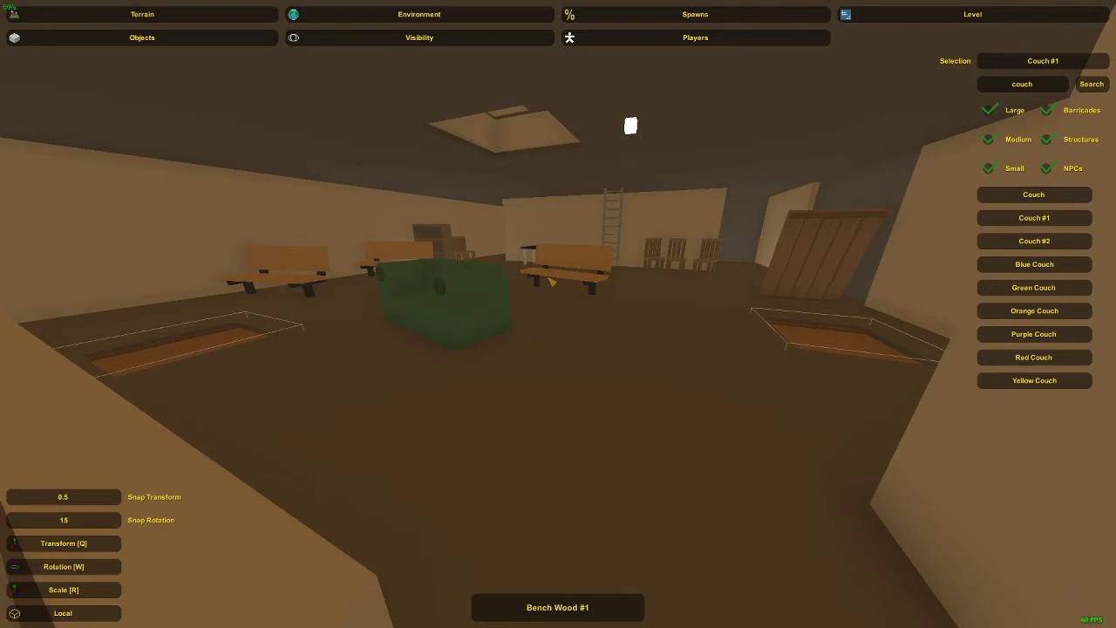
key(w)
right_drag(551, 281, 588, 285)
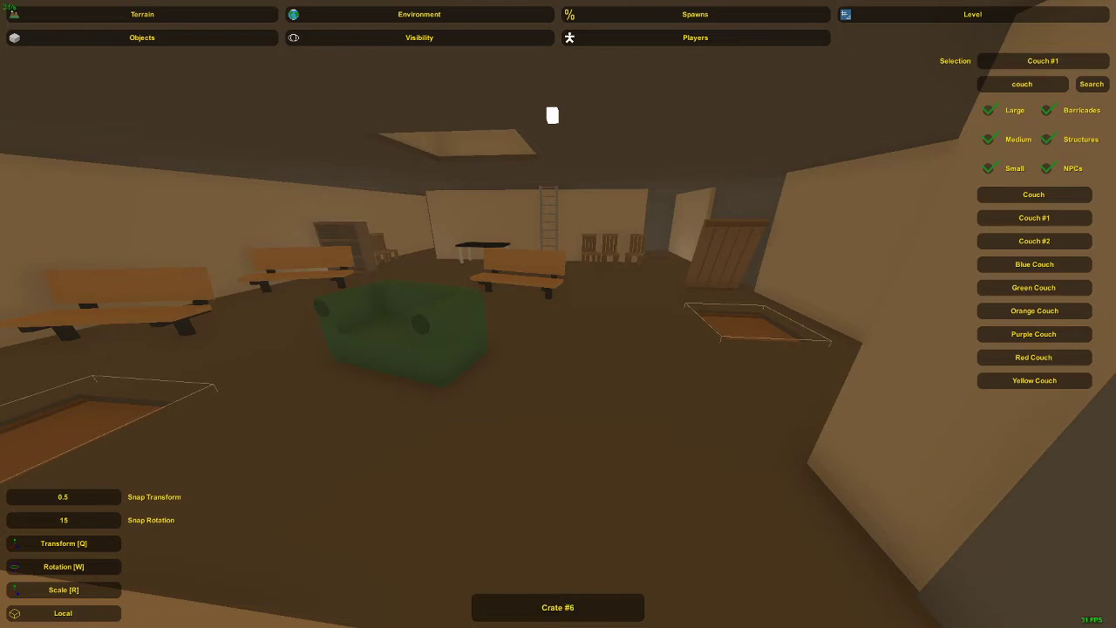
Delete the black-topped table with white legs beside the ladder.
right_drag(558, 314, 532, 314)
key(w)
key(s)
click(570, 326)
key(d)
key(Delete)
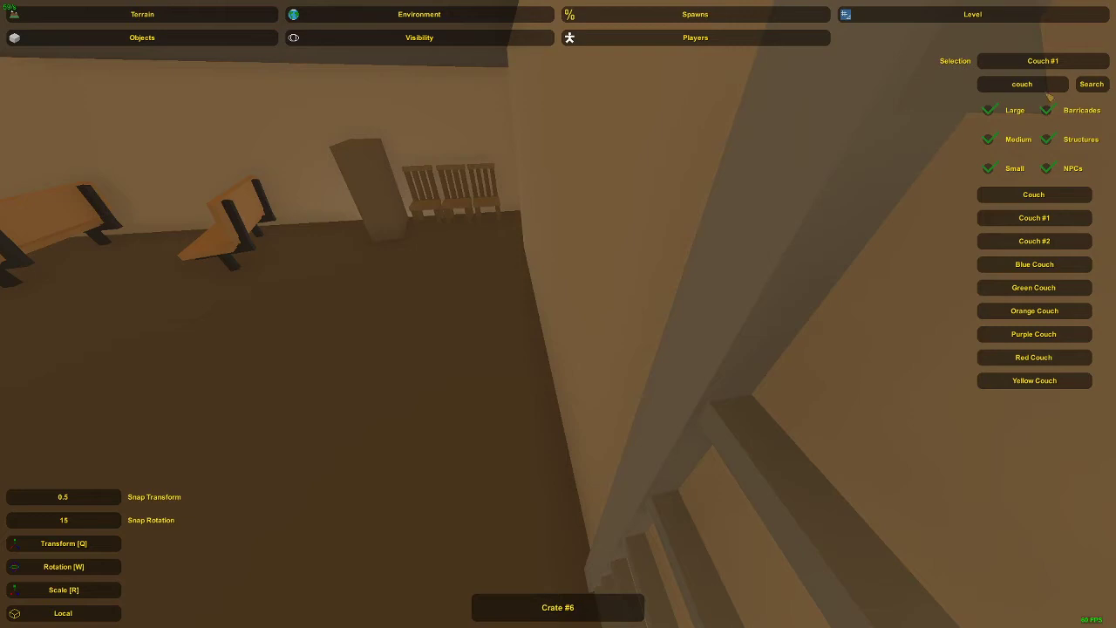
Search the object list for "beam" and place a Greece Colored Beam White near the ladder wall.
drag(1037, 84, 947, 75)
key(BackSpace)
key(Return)
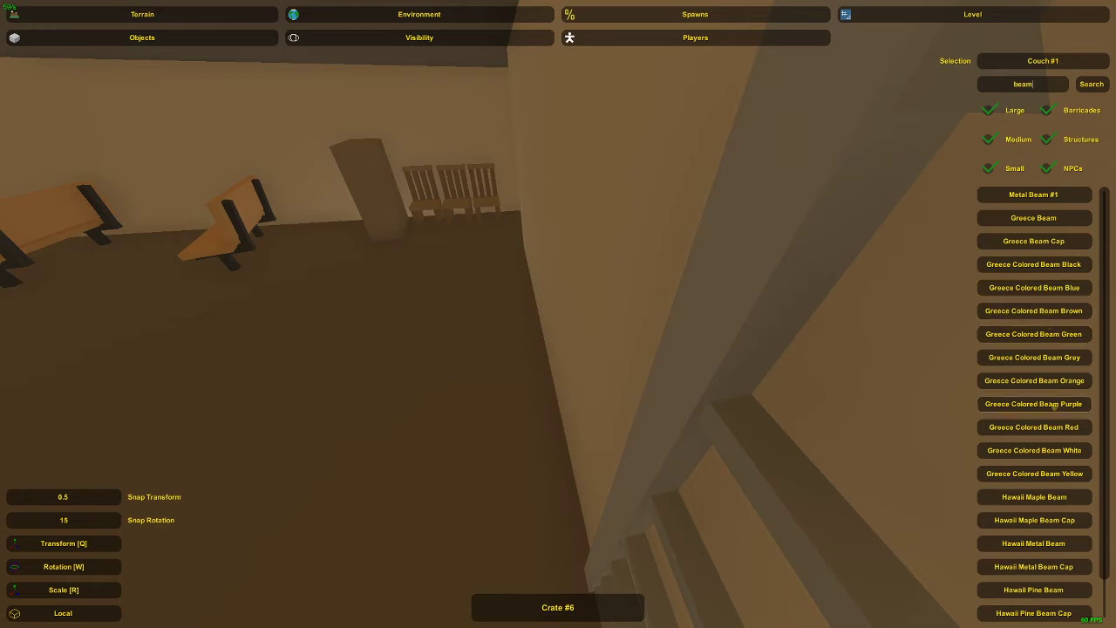
click(1066, 452)
right_drag(1066, 453, 1112, 479)
key(e)
Slide the white beam into position against the ladder wall and set the transform snap to 0.25.
right_drag(558, 314, 650, 316)
drag(525, 316, 419, 310)
right_drag(418, 311, 431, 336)
key(a)
key(w)
key(d)
key(w)
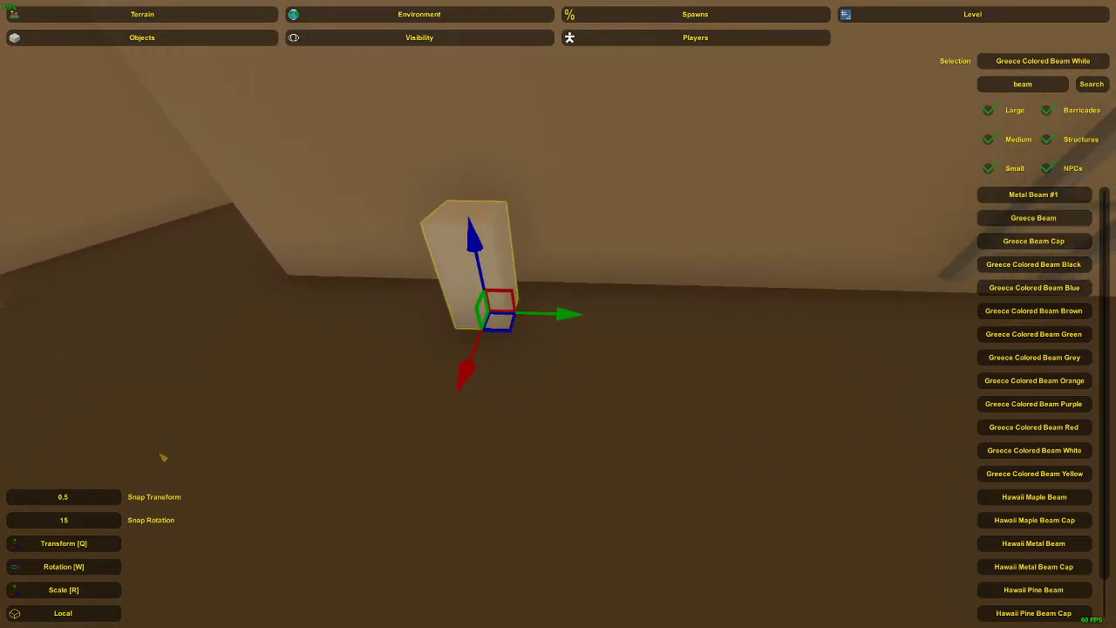
right_drag(527, 493, 558, 314)
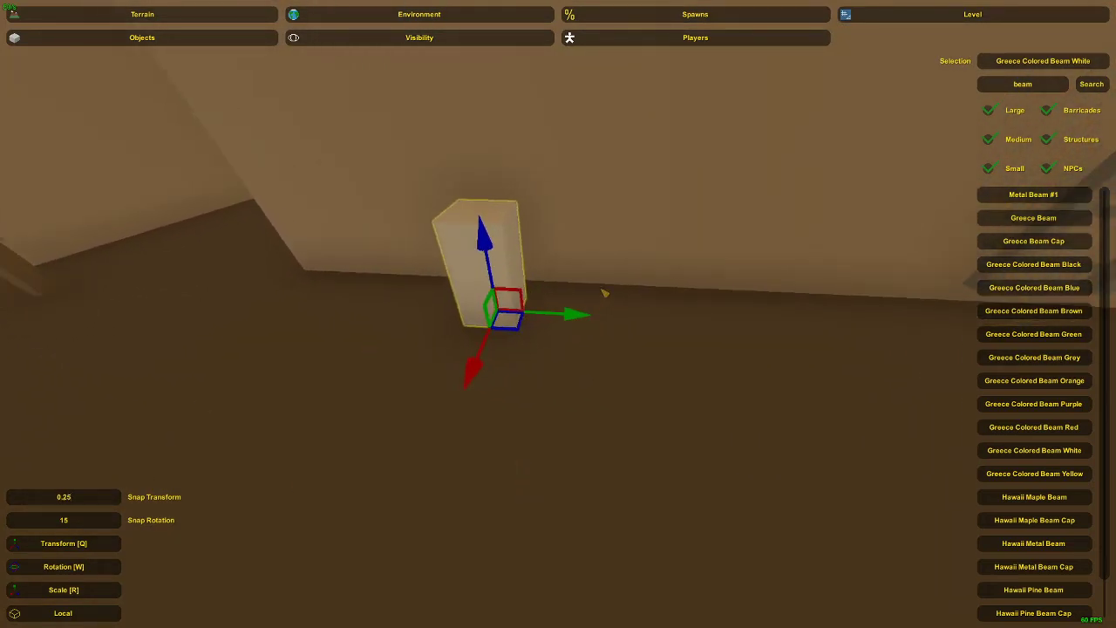
Try a second Greece Colored Beam White beside the first one and delete it.
key(r)
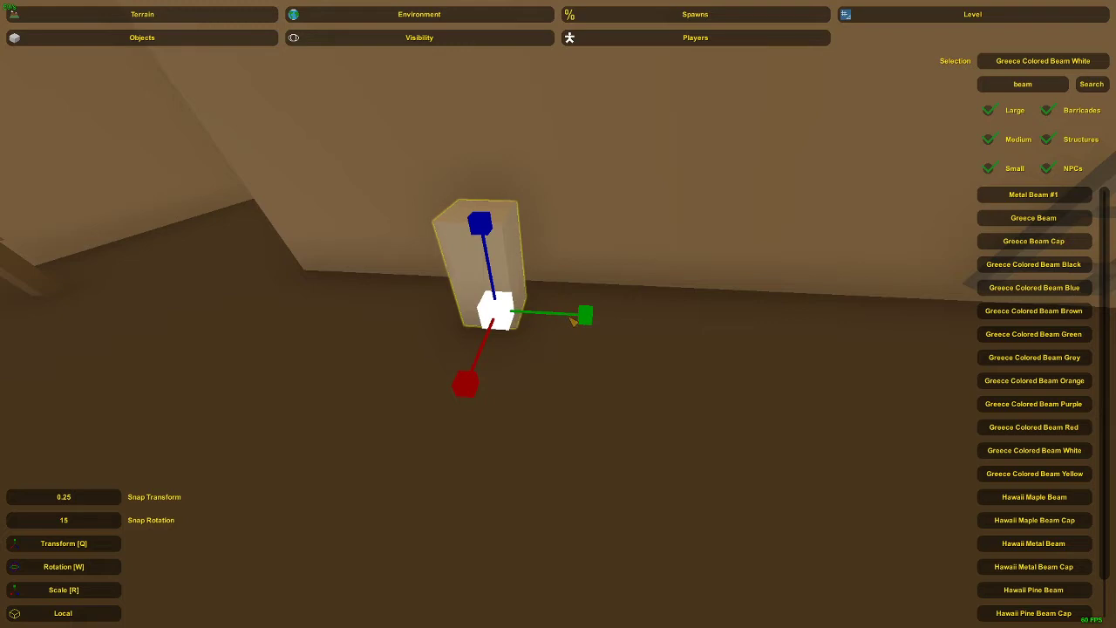
key(q)
key(e)
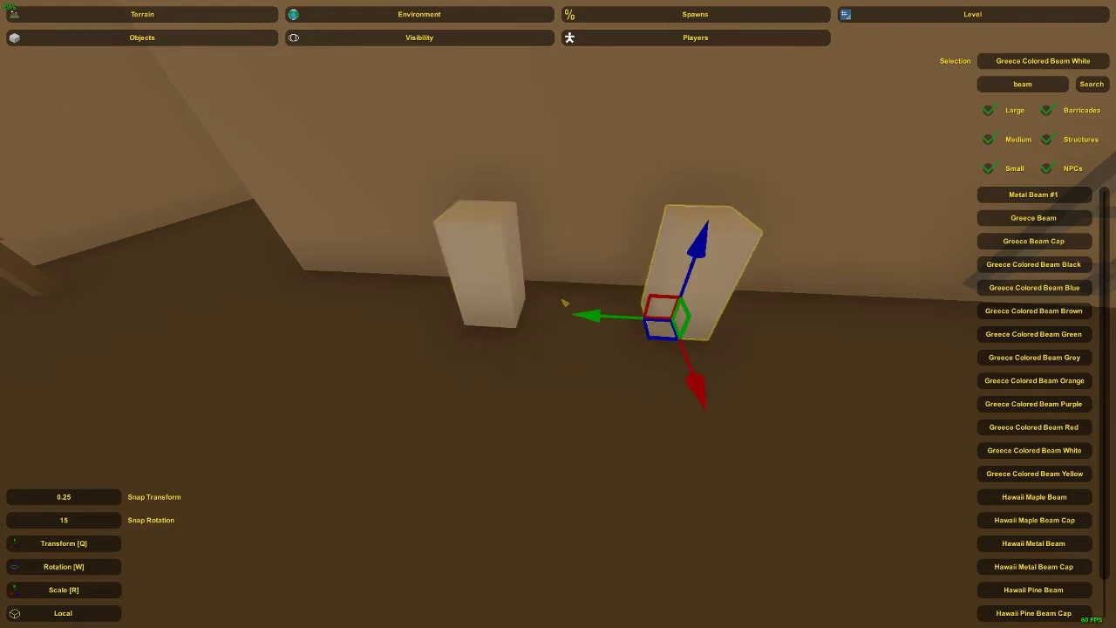
key(Delete)
Scale the white beam into a thin upright panel standing at right angles to the wall as a table leg.
click(499, 279)
right_drag(499, 279, 499, 263)
key(s)
key(d)
right_drag(507, 331, 345, 329)
right_drag(575, 366, 671, 384)
key(a)
right_drag(523, 331, 548, 336)
key(r)
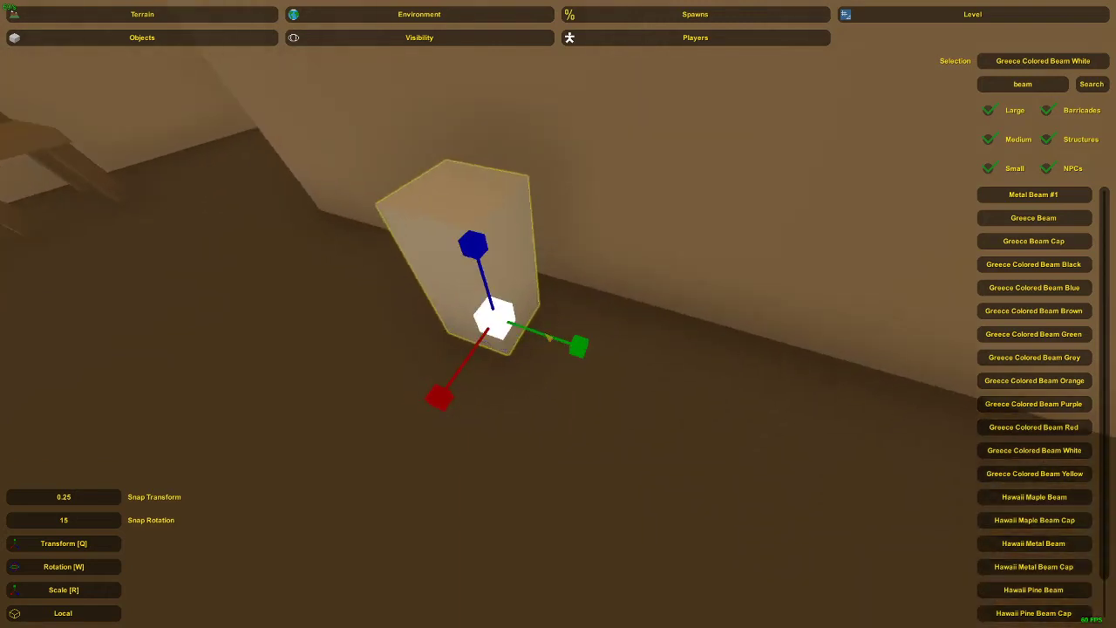
drag(558, 342, 541, 336)
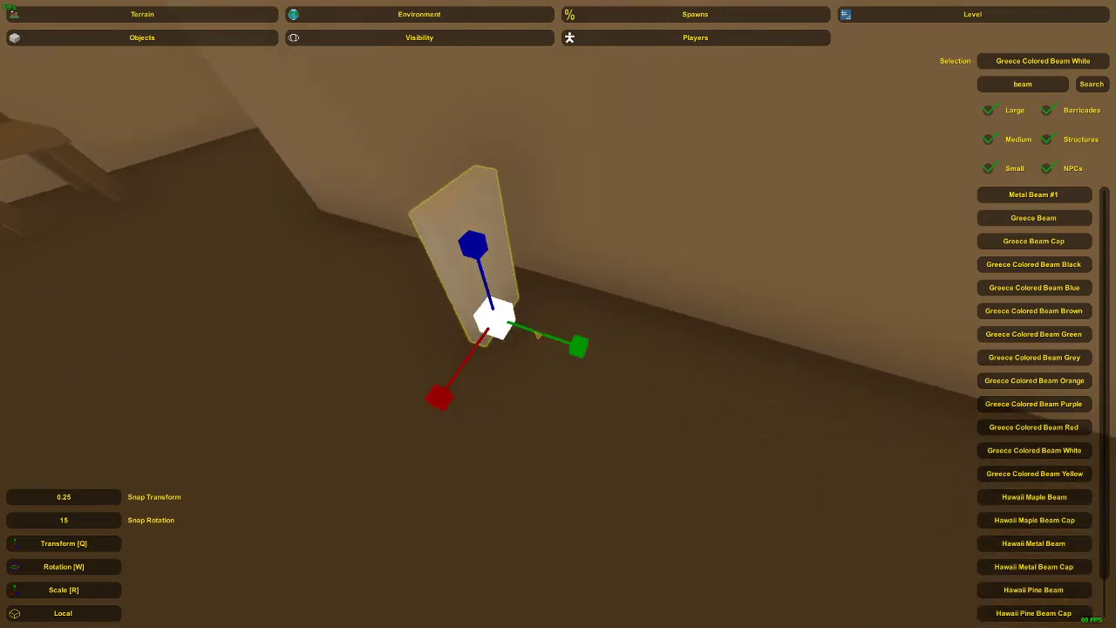
key(d)
right_drag(538, 335, 430, 333)
drag(558, 323, 535, 318)
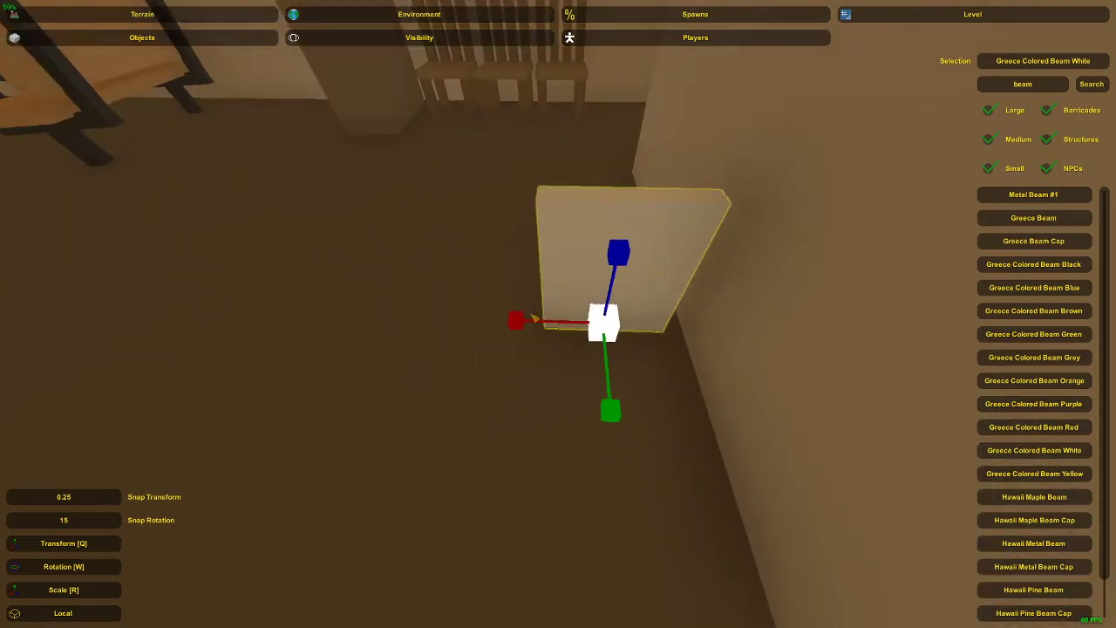
Add a matching second leg and slide it along the wall, opposite the first leg.
right_drag(534, 318, 542, 348)
key(q)
drag(548, 342, 693, 345)
drag(525, 346, 565, 348)
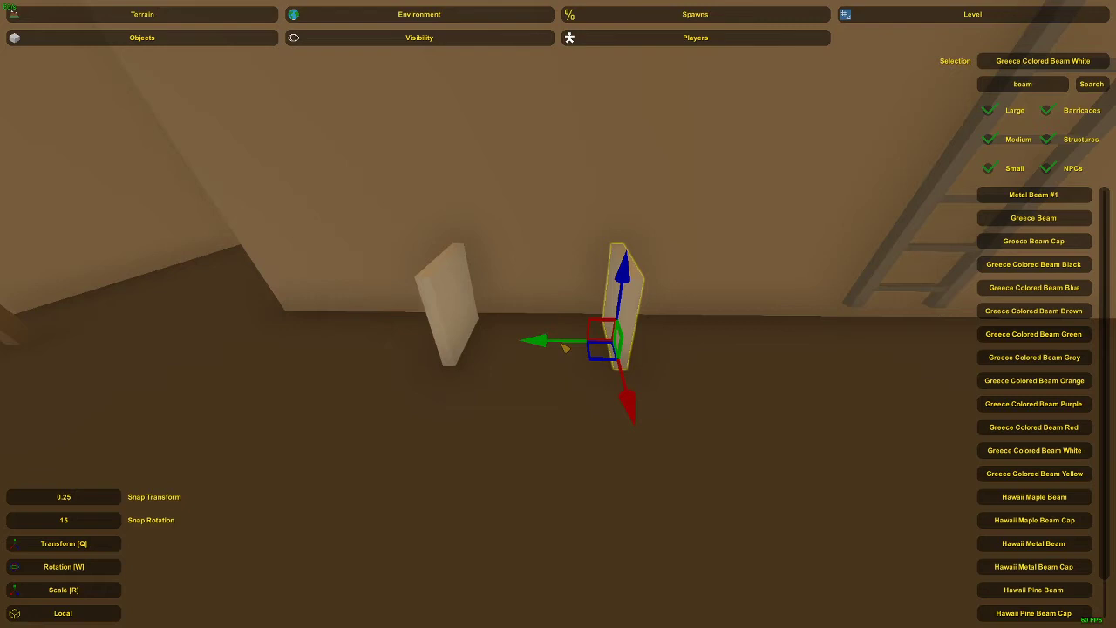
Lay a third white beam horizontally on top of the legs and lengthen it to span both as a tabletop.
click(476, 321)
drag(450, 288, 540, 191)
key(w)
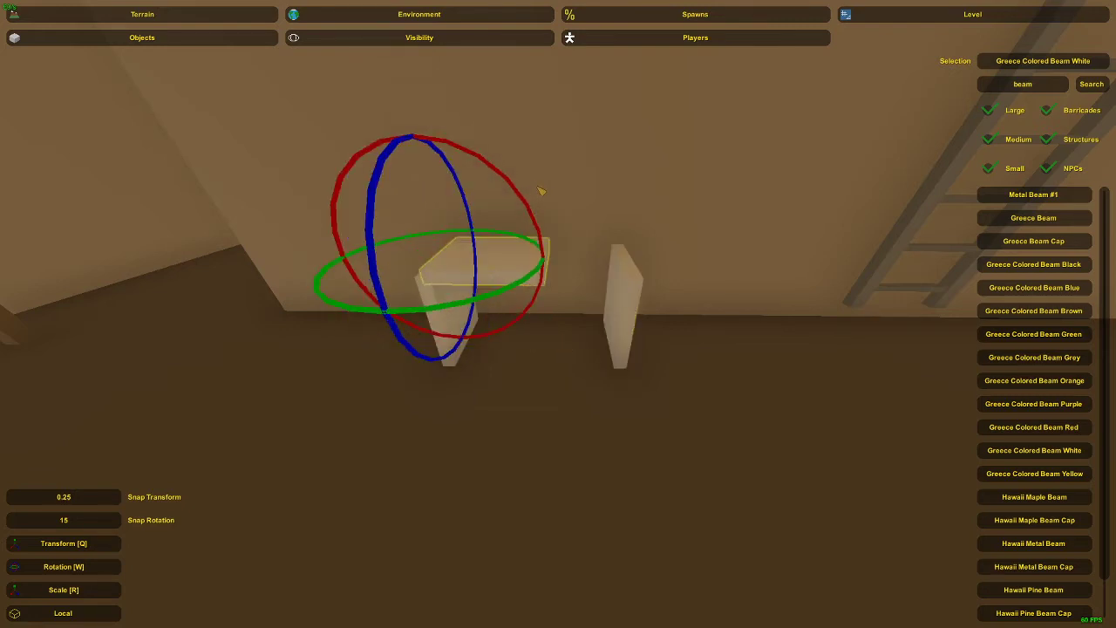
key(r)
drag(533, 260, 564, 266)
key(q)
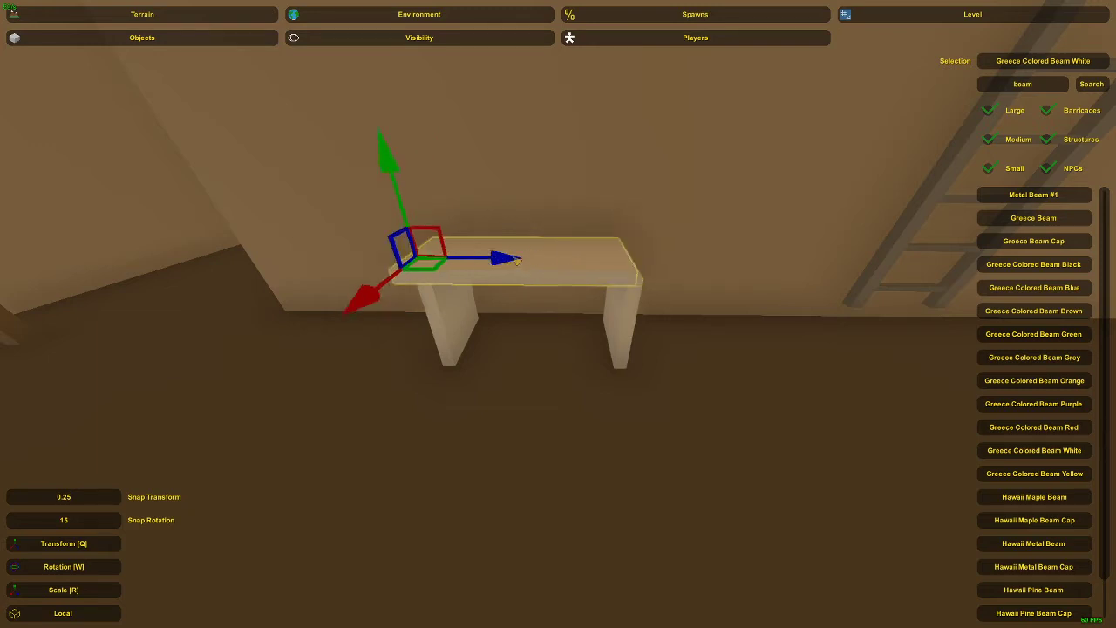
Try shifting and lengthening the white tabletop past both legs, and undo the changes.
click(521, 266)
drag(511, 261, 481, 258)
click(526, 266)
key(r)
key(q)
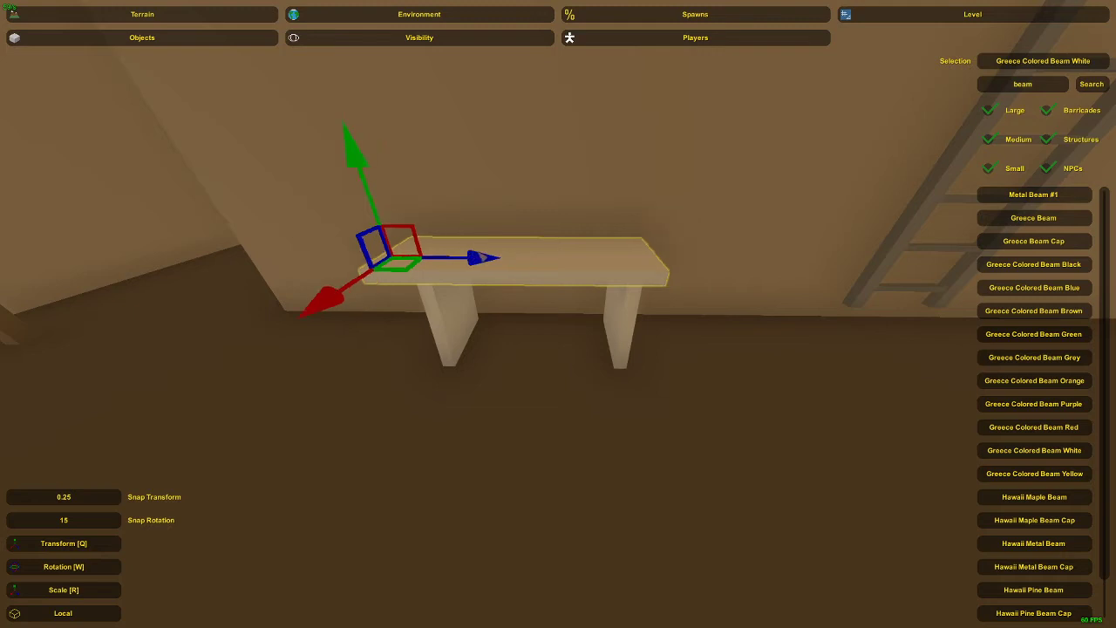
key(ctrl+z)
key(ctrl+z)
key(ctrl+z)
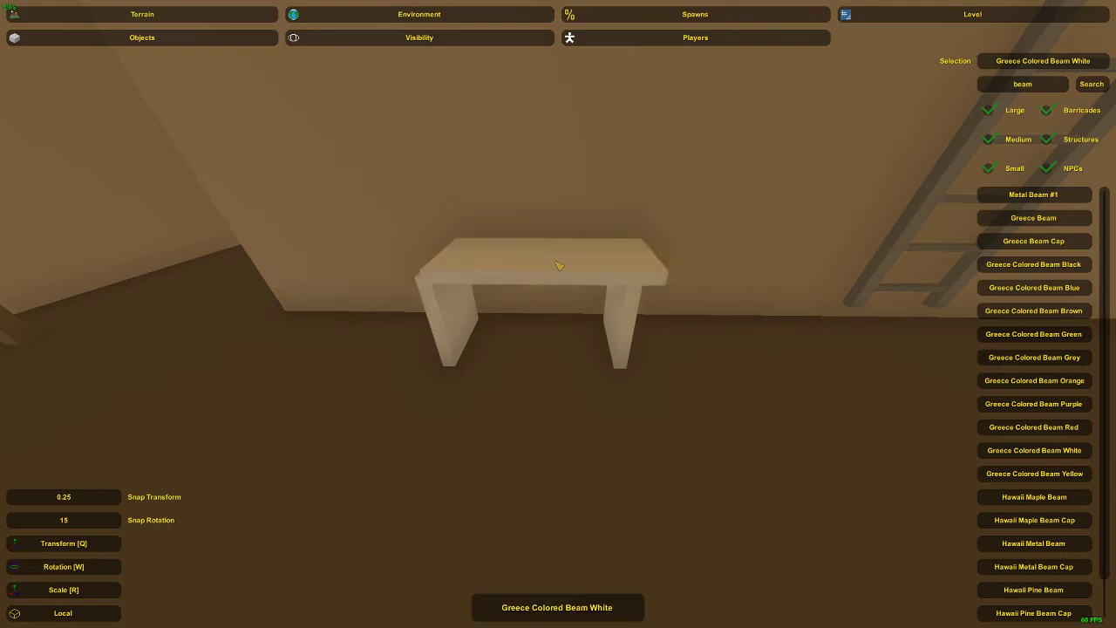
Shorten the white tabletop slightly so its free end sits just past the leg nearer the ladder.
click(555, 262)
click(558, 266)
click(558, 266)
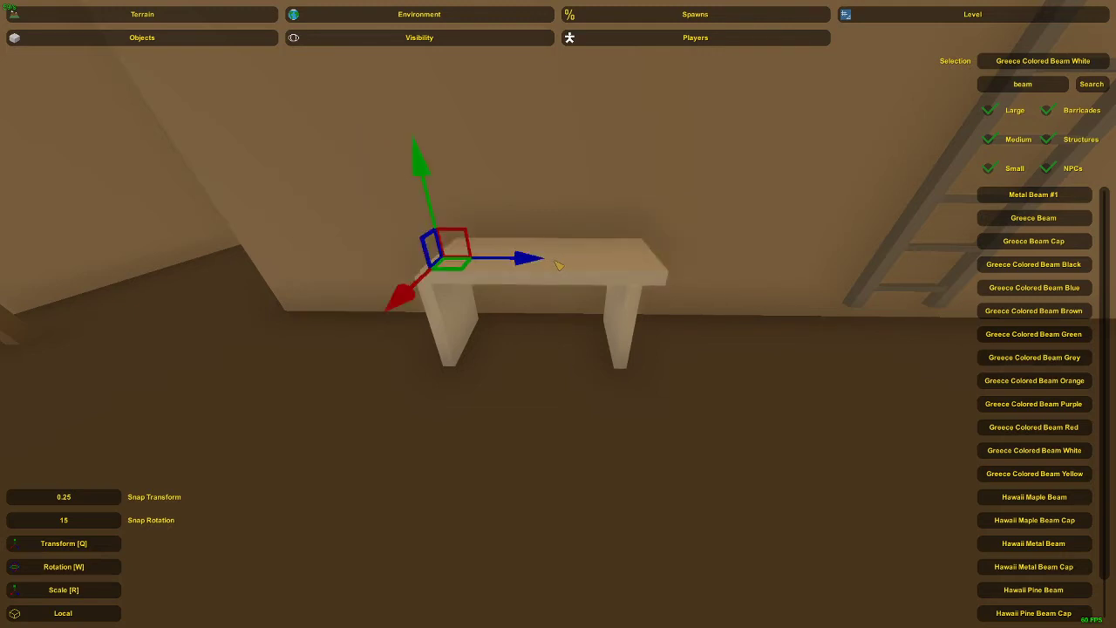
key(r)
mouse_move(530, 261)
mouse_down()
mouse_move(504, 263)
mouse_move(519, 263)
mouse_up()
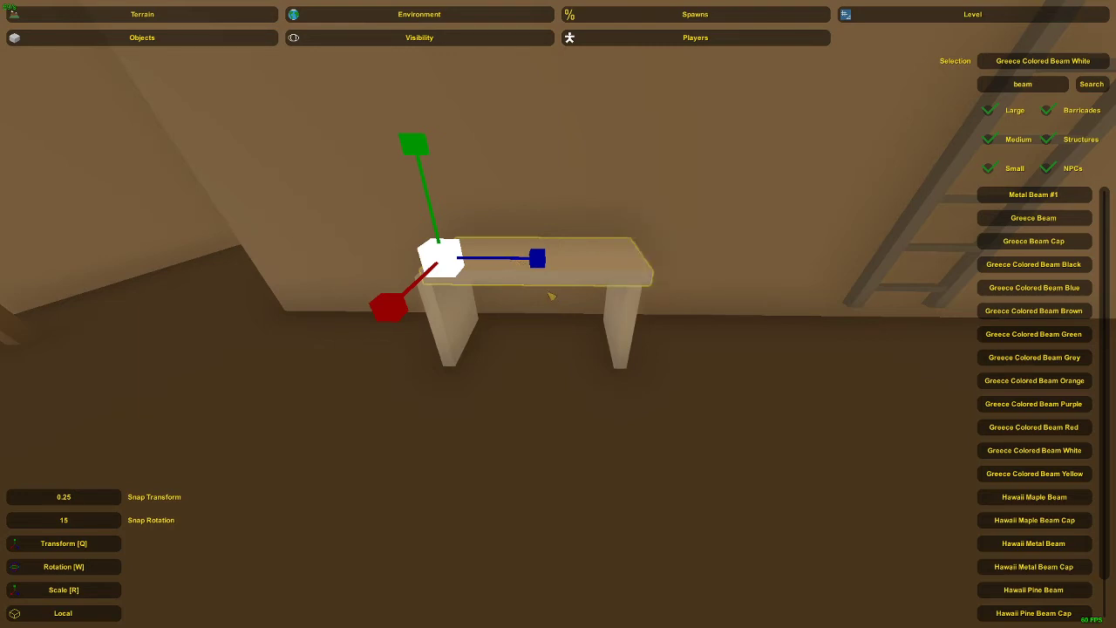
Resize and shift the white tabletop so it overhangs both legs evenly.
key(q)
right_drag(551, 297, 558, 314)
key(r)
drag(530, 317, 507, 315)
key(q)
click(516, 321)
key(a)
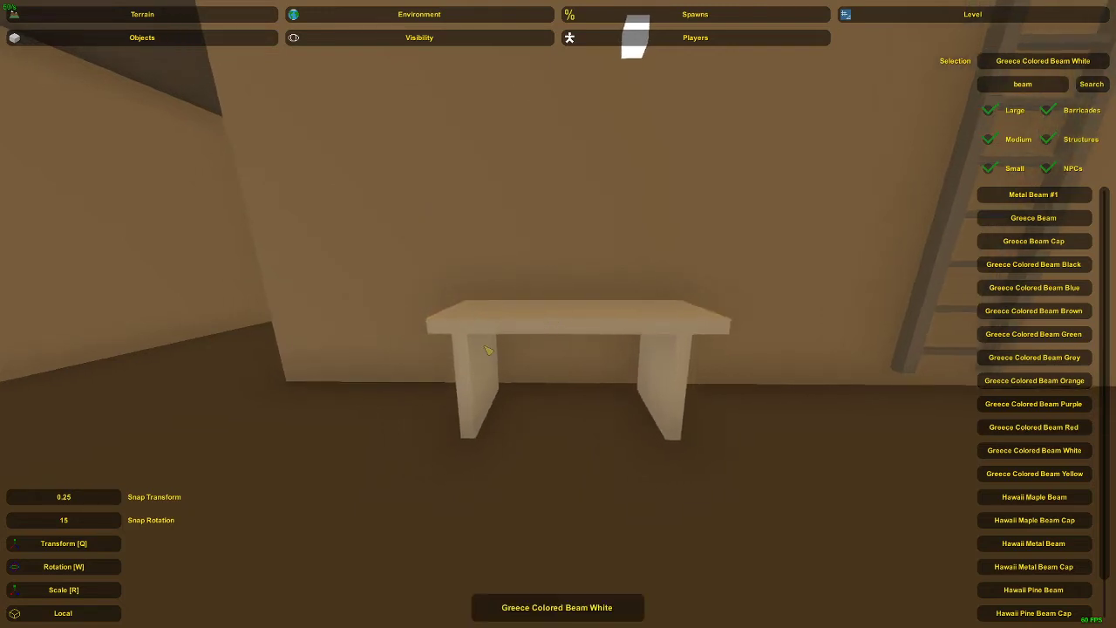
Shift one leg of the white beam table outward toward the end of the tabletop.
click(485, 347)
shift+click(566, 329)
click(649, 364)
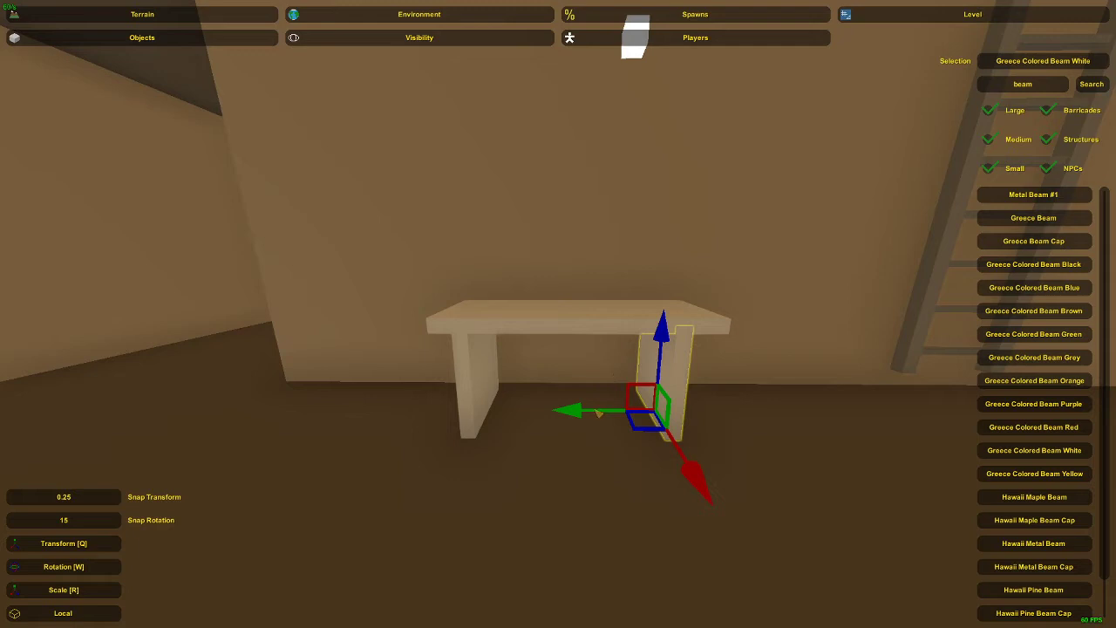
drag(599, 413, 609, 414)
shift+click(586, 330)
shift+click(477, 371)
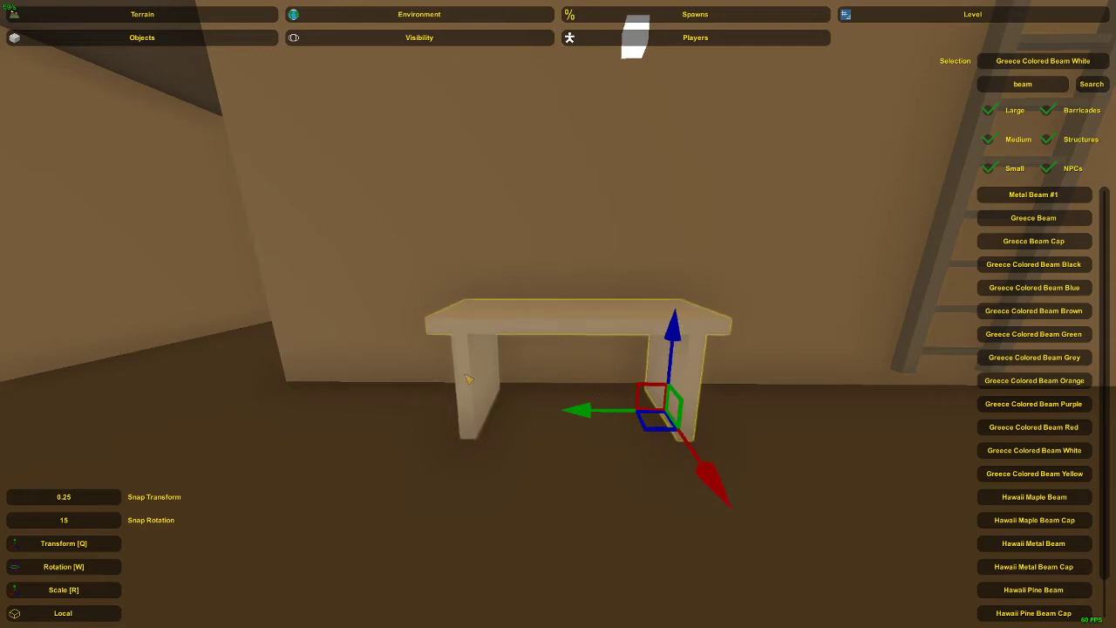
Try adjusting the white beam table's parts against the wall.
right_drag(477, 370, 558, 314)
key(d)
key(d)
right_drag(591, 357, 565, 329)
key(s)
key(d)
drag(504, 341, 509, 345)
key(a)
right_drag(508, 345, 583, 340)
drag(613, 380, 595, 377)
click(577, 324)
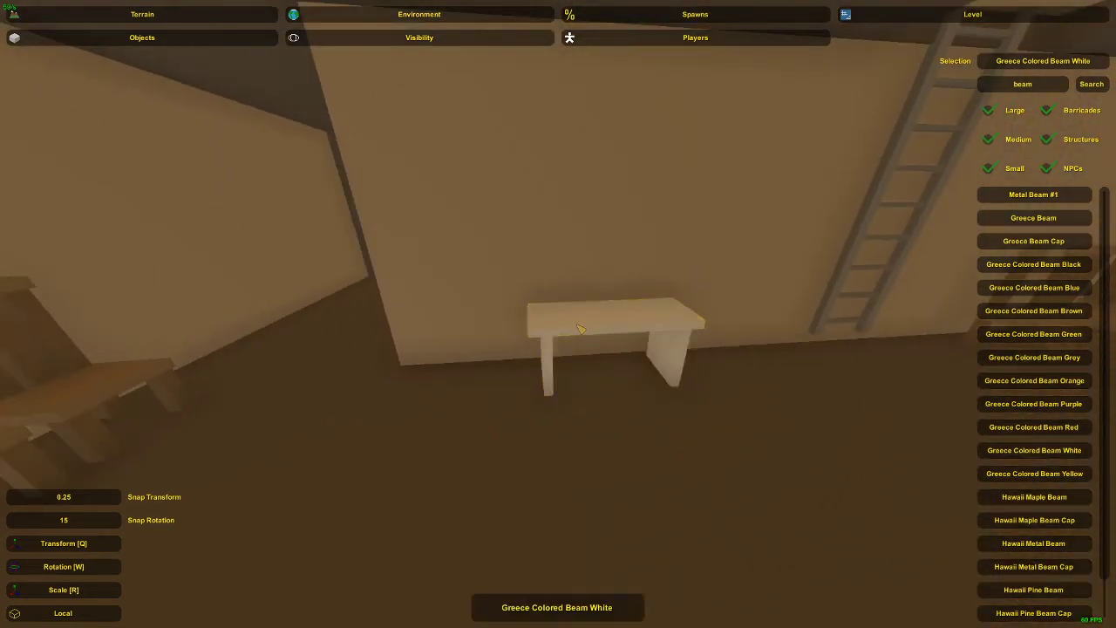
Delete the makeshift white beam table, including its tabletop and both legs.
key(s)
key(d)
right_drag(577, 324, 558, 313)
key(s)
key(w)
click(555, 319)
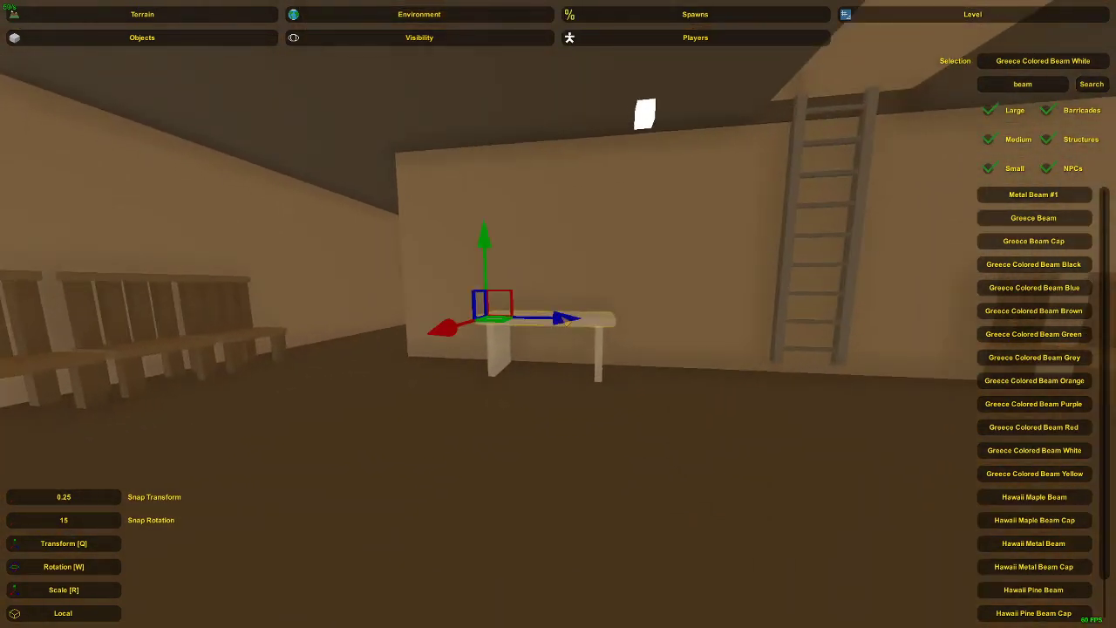
key(Delete)
click(517, 341)
key(Delete)
key(ctrl+z)
click(504, 345)
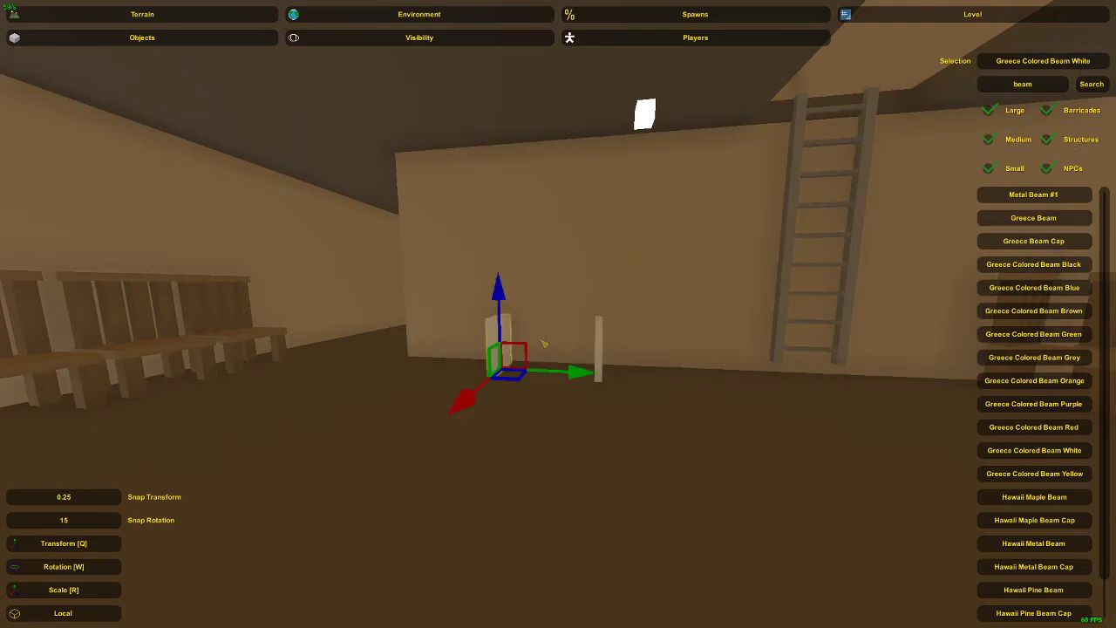
key(Delete)
click(598, 354)
key(Delete)
Search the object library for "table".
click(1045, 80)
key(BackSpace)
key(BackSpace)
key(BackSpace)
key(BackSpace)
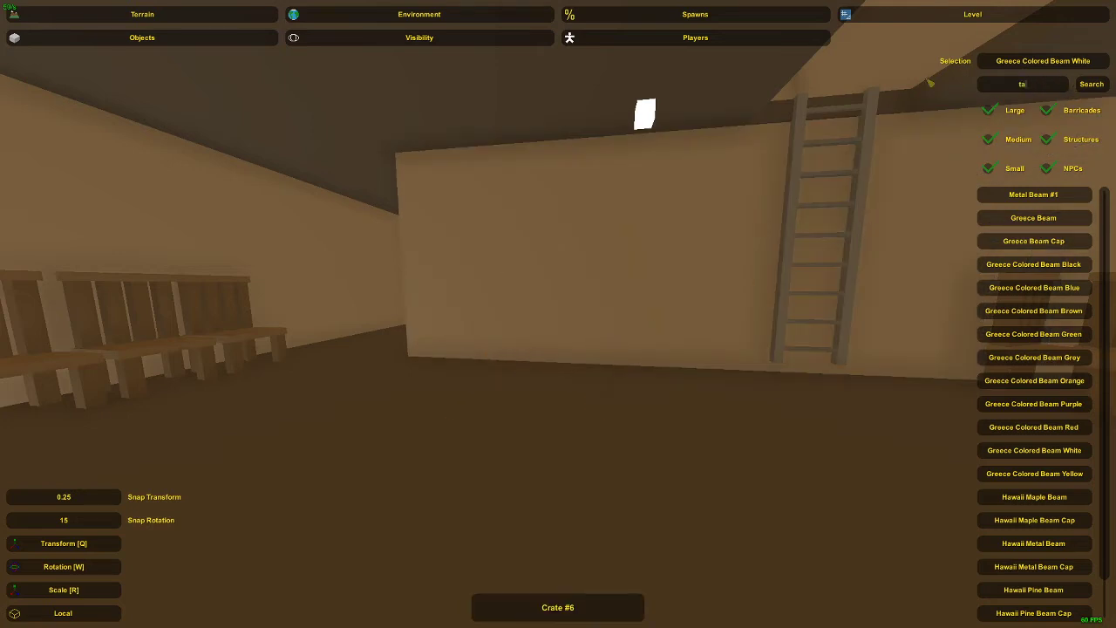
text(table)
key(Return)
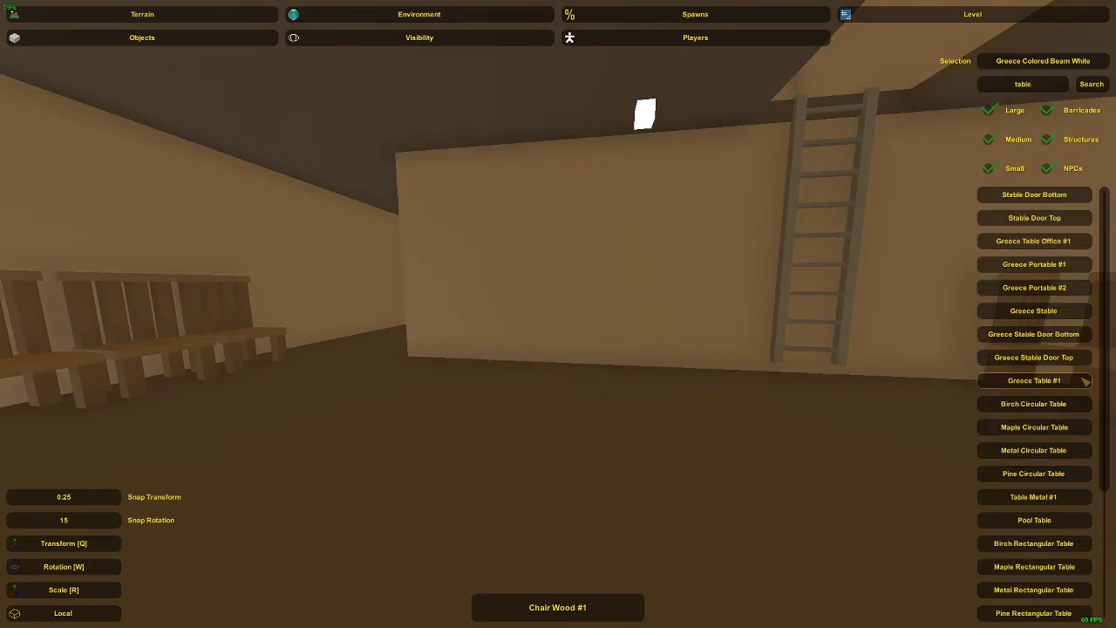
Try out a Greece Table #1 on the floor near the wall.
click(1036, 386)
right_drag(960, 384, 560, 317)
key(e)
key(Delete)
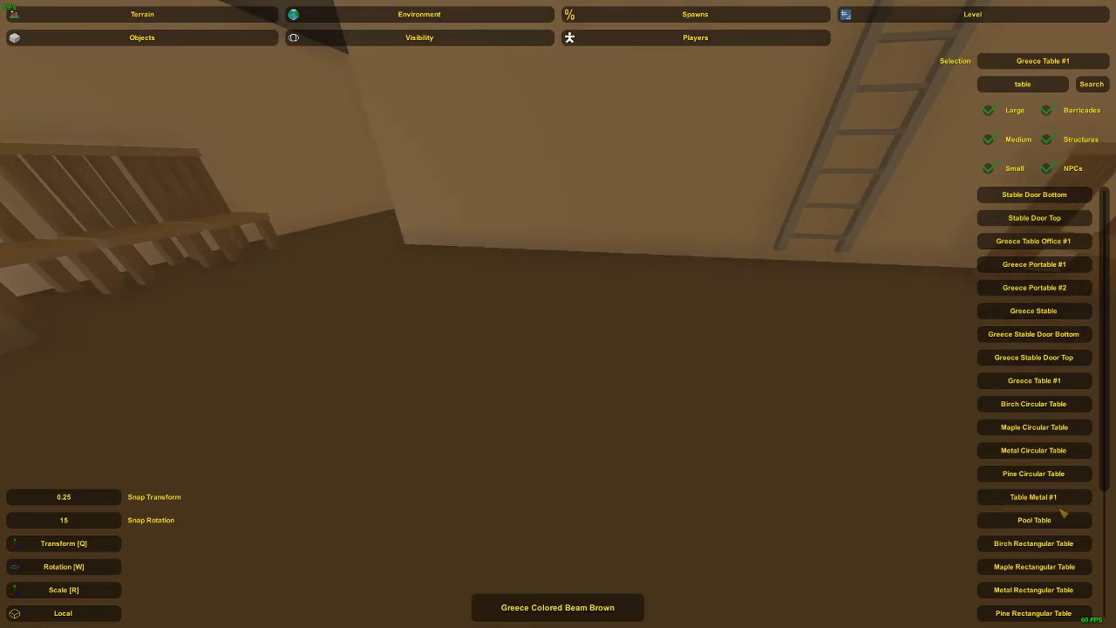
Place a Table Metal #1 on the floor and move it toward the wall.
click(1038, 498)
key(e)
right_drag(945, 469, 558, 314)
key(d)
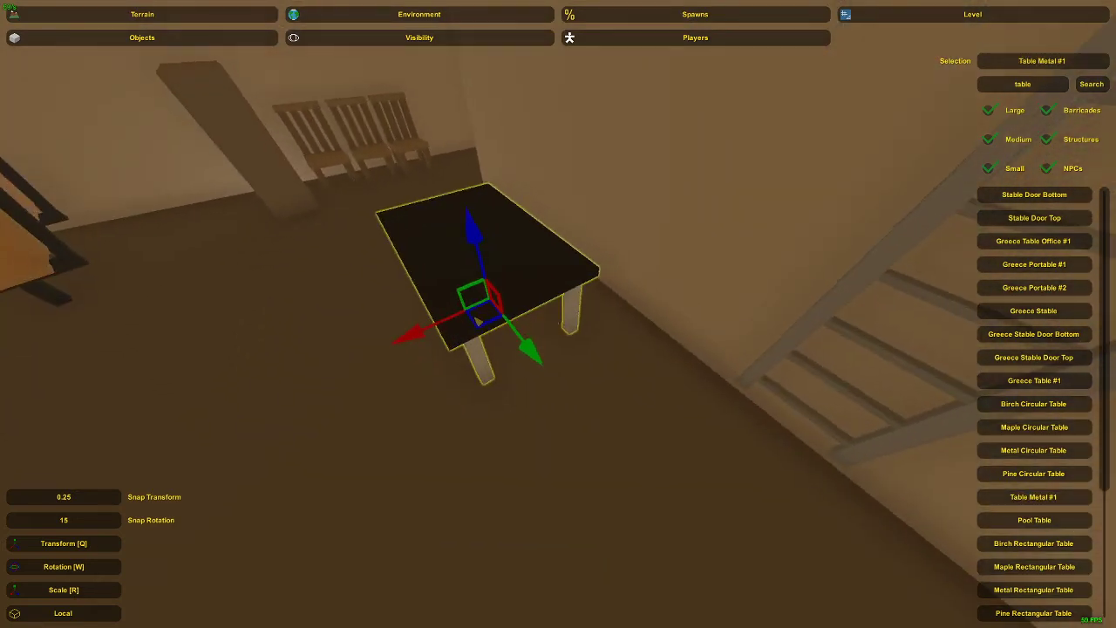
drag(476, 318, 520, 277)
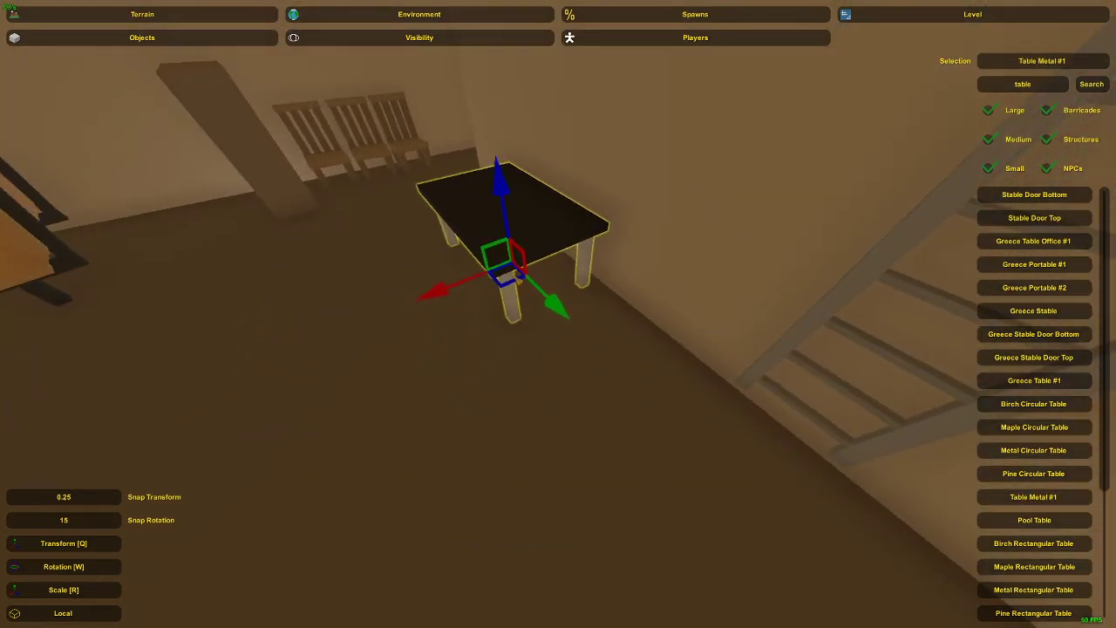
Fine-tune the metal table's position against the wall beside the ladder.
click(485, 212)
key(a)
right_drag(486, 212, 558, 314)
click(576, 329)
drag(600, 355, 606, 358)
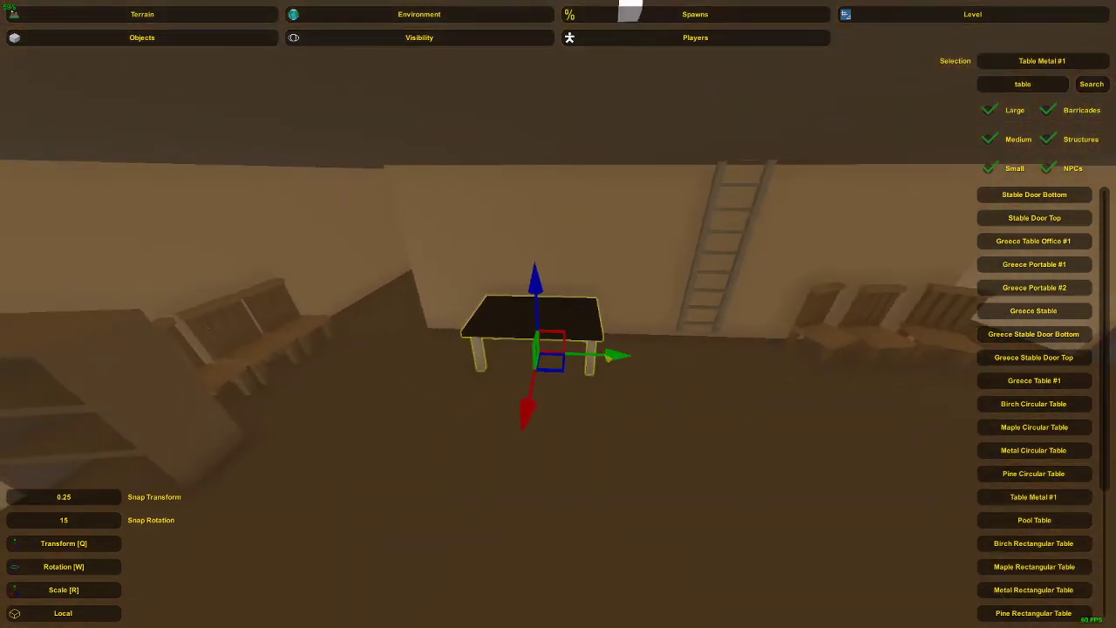
click(588, 329)
key(s)
right_drag(589, 330, 558, 314)
click(757, 320)
drag(615, 294, 542, 306)
click(486, 314)
key(s)
right_drag(486, 313, 559, 314)
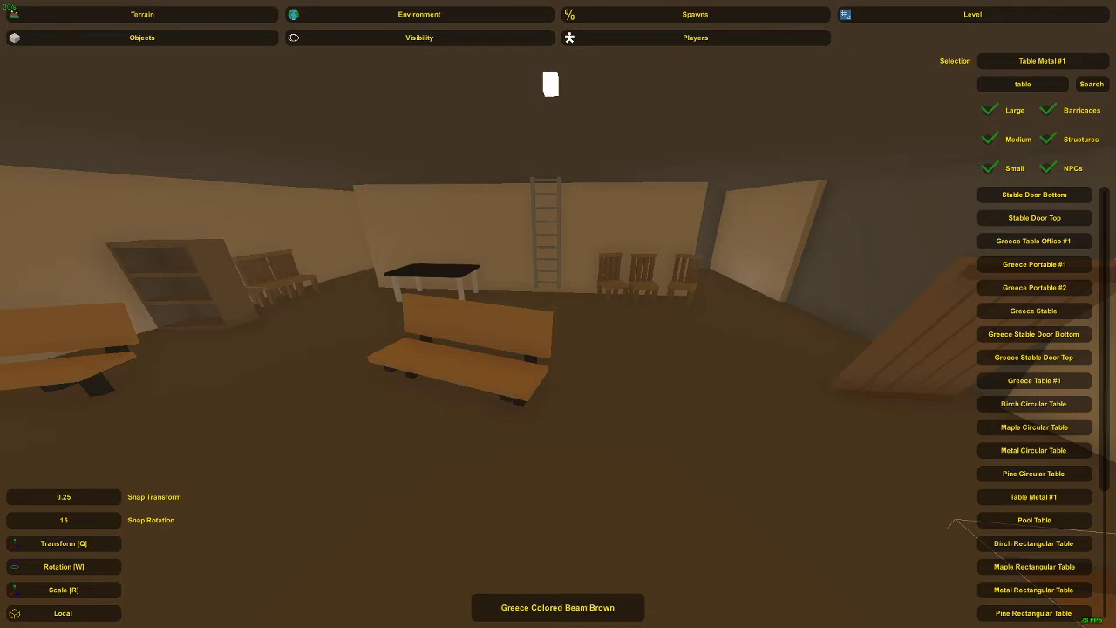
Search the object library for "light" and choose Light #1.
drag(1032, 83, 991, 82)
key(Return)
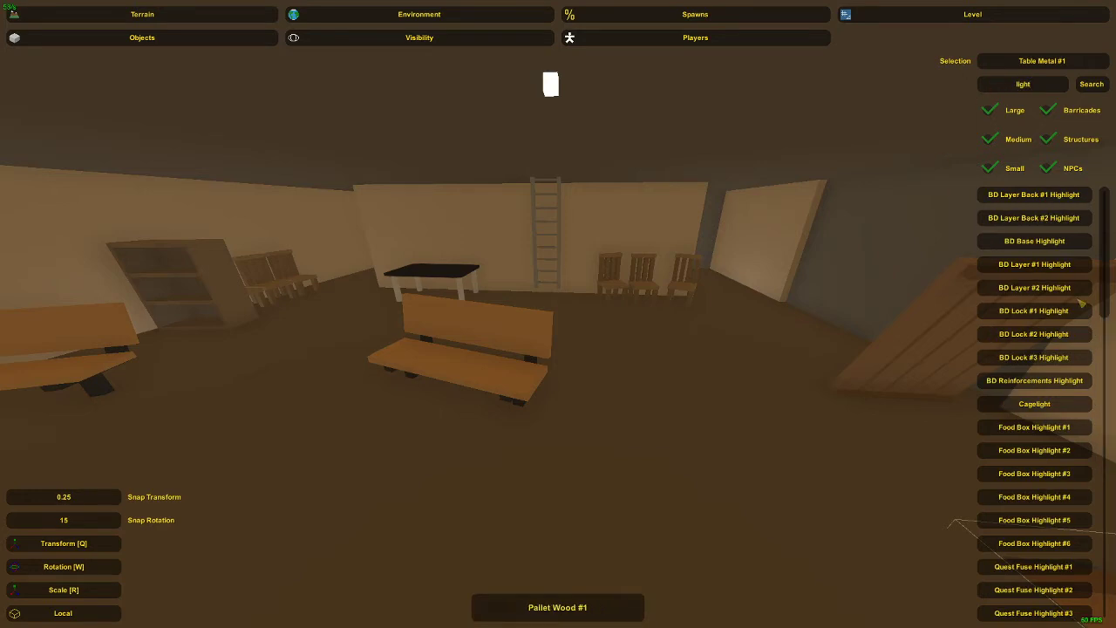
scroll(1064, 362, down, 2)
scroll(1063, 362, down, 3)
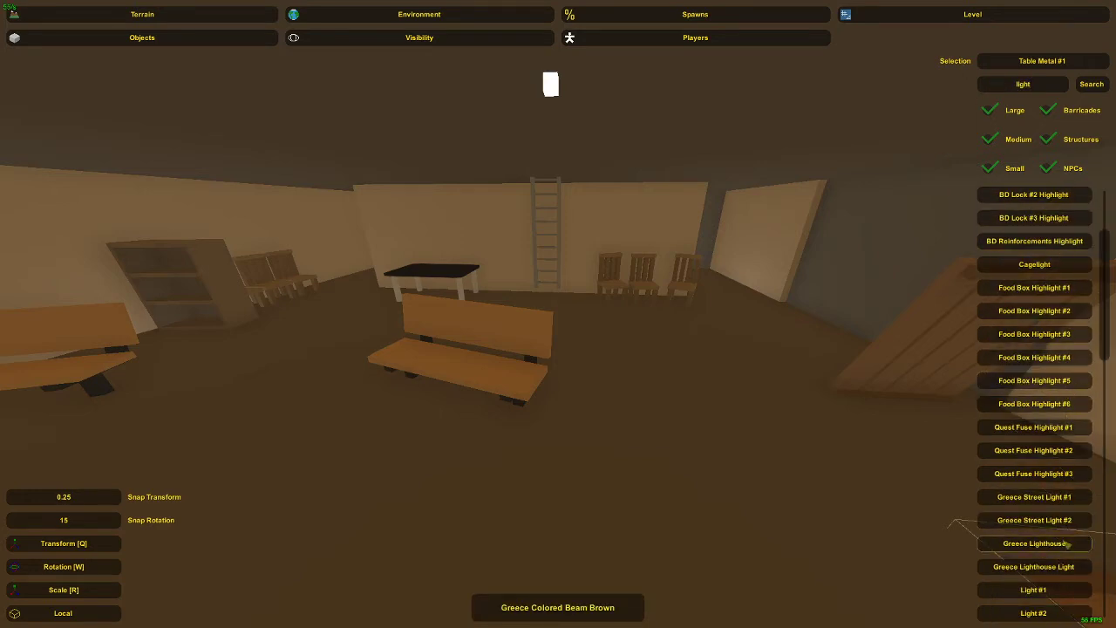
click(1033, 589)
Choose Light #3 and place one high on the wall above the metal table.
click(903, 492)
key(w)
right_drag(825, 441, 596, 311)
scroll(1086, 398, down, 4)
scroll(1086, 398, down, 1)
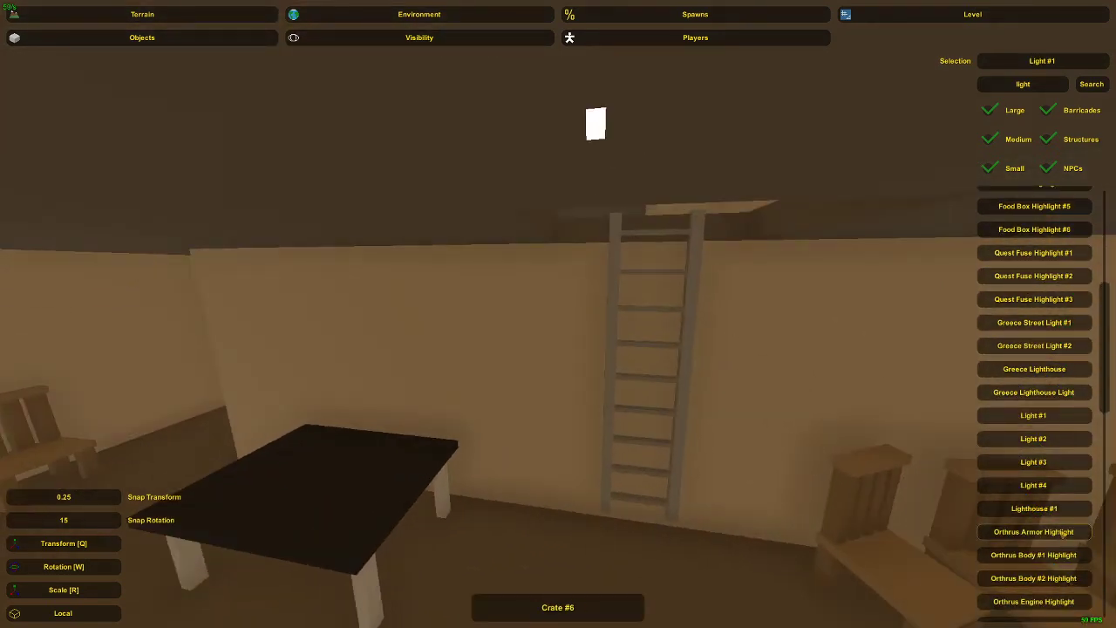
click(1041, 484)
click(1033, 463)
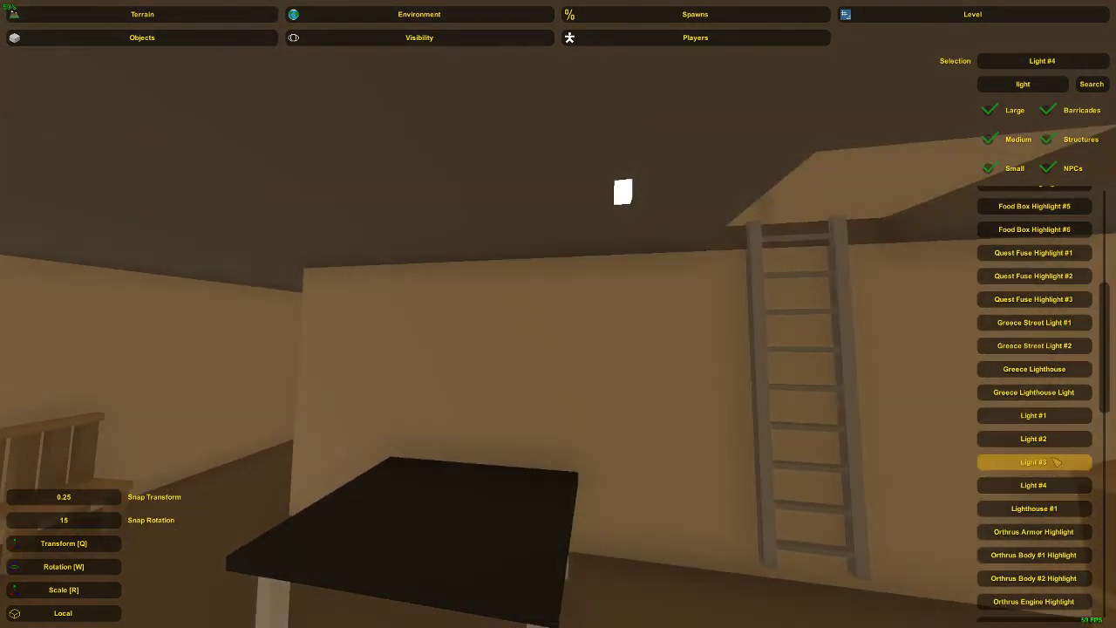
key(w)
right_drag(587, 297, 558, 314)
key(d)
key(e)
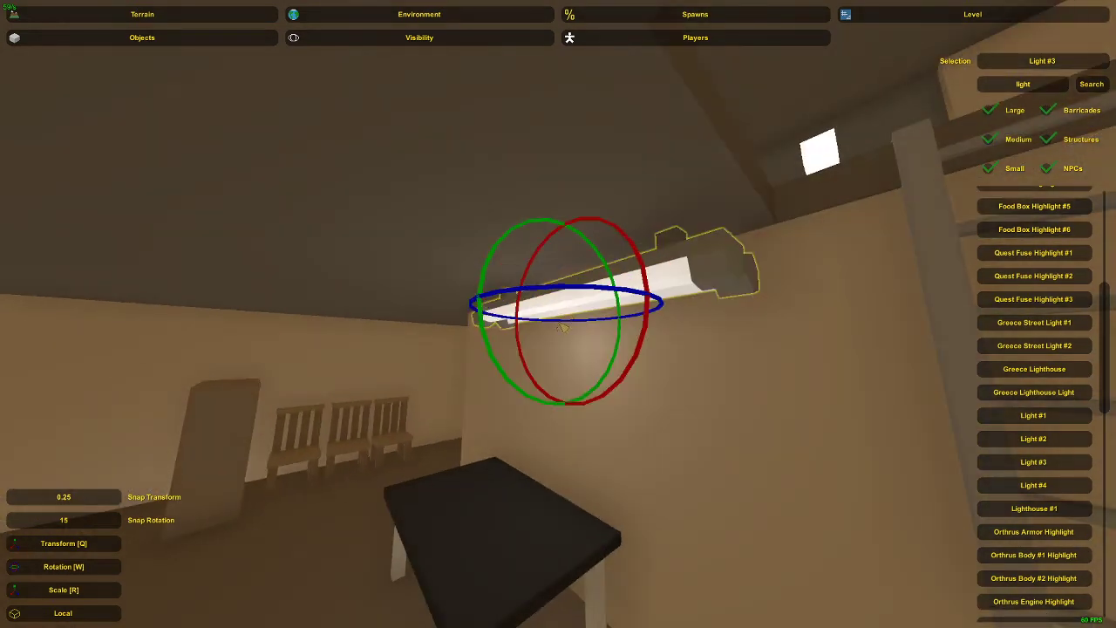
Rotate the Light #3 fixture so it hangs from the ceiling parallel to the wall.
key(e)
drag(526, 258, 568, 252)
key(d)
right_drag(657, 399, 550, 318)
key(e)
key(a)
right_drag(462, 298, 564, 315)
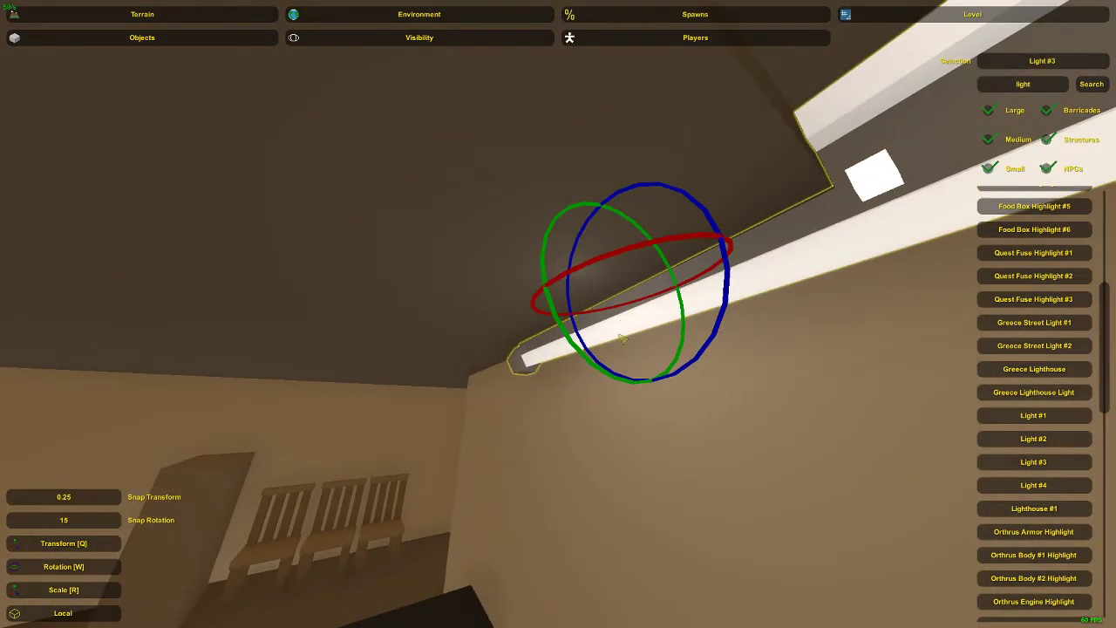
mouse_move(562, 327)
mouse_down()
mouse_move(622, 344)
mouse_move(597, 310)
mouse_move(560, 328)
mouse_up()
Move the light fixture along the ceiling until it sits above the metal table.
key(q)
key(s)
right_drag(560, 328, 562, 312)
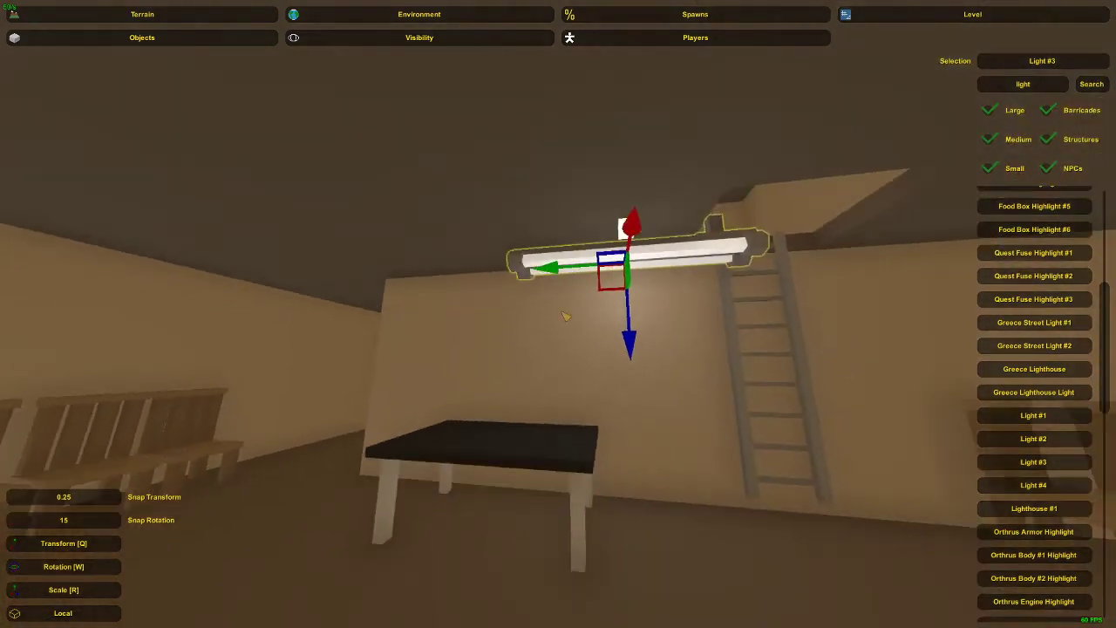
drag(576, 278, 476, 285)
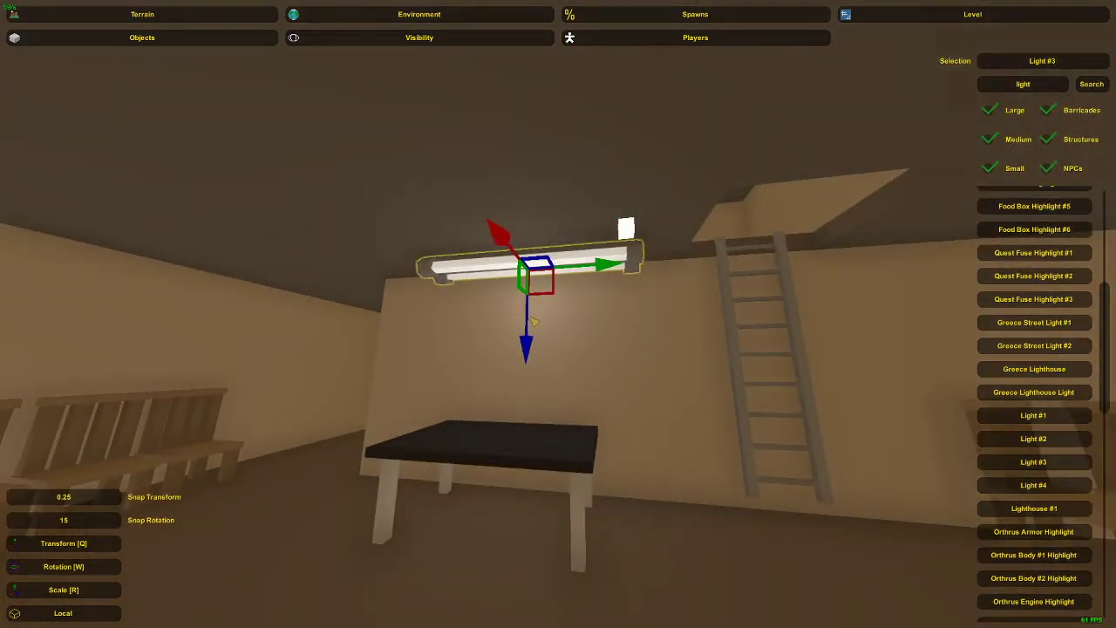
drag(534, 321, 538, 328)
click(482, 271)
key(s)
right_drag(481, 271, 558, 313)
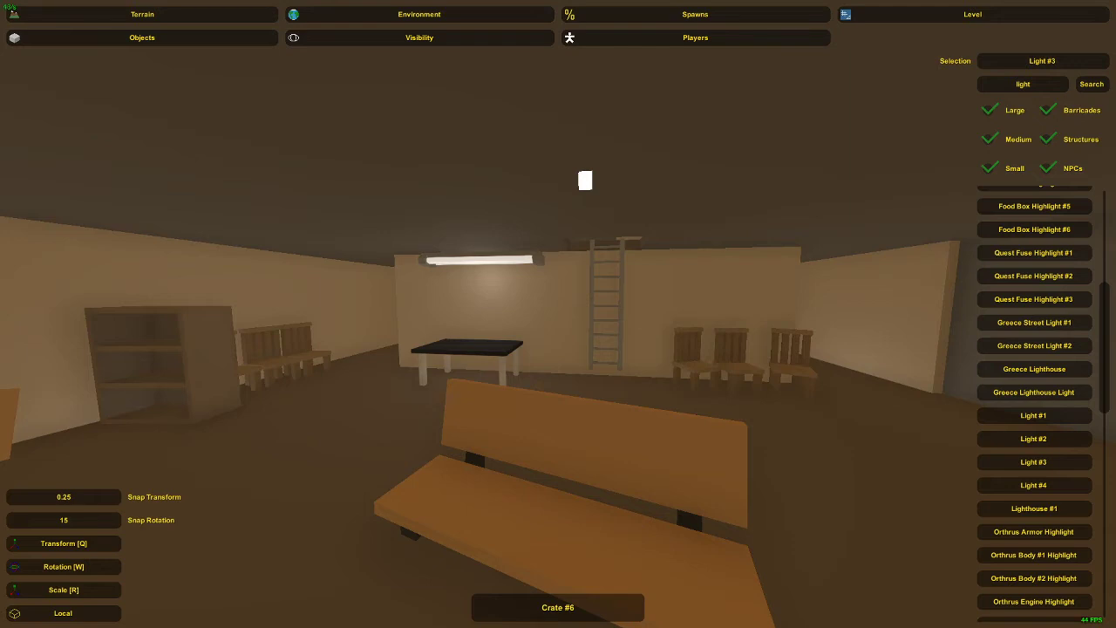
Delete the wooden chair farthest from the ladder.
key(w)
right_drag(377, 384, 562, 318)
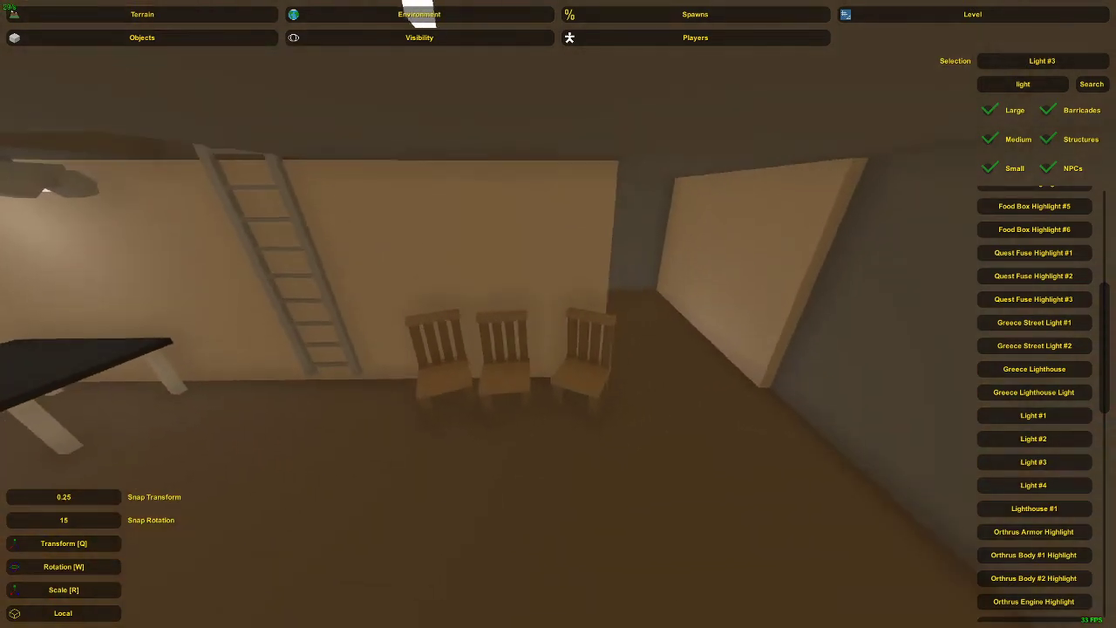
click(593, 381)
key(Delete)
Select the two remaining wooden chairs beside the ladder and shift them together along the wall.
click(524, 380)
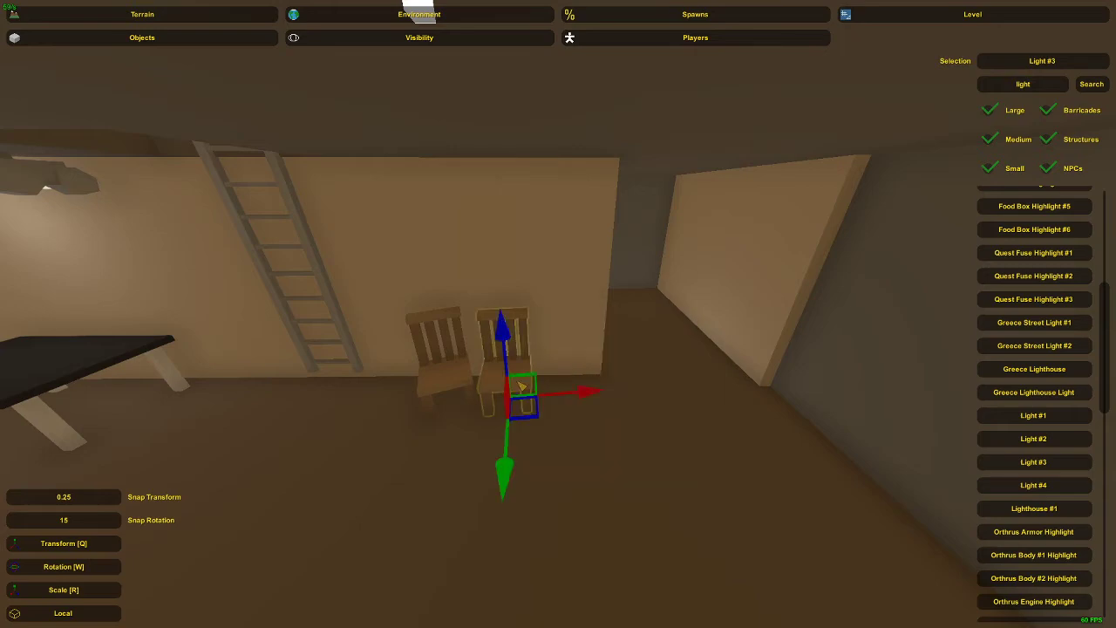
key(a)
key(w)
right_drag(524, 380, 562, 419)
right_drag(558, 314, 564, 319)
shift+click(533, 306)
drag(632, 301, 658, 292)
right_drag(659, 292, 558, 314)
Delete the unneeded object in the room.
click(678, 354)
click(678, 354)
right_drag(678, 354, 558, 314)
key(d)
click(526, 249)
key(Delete)
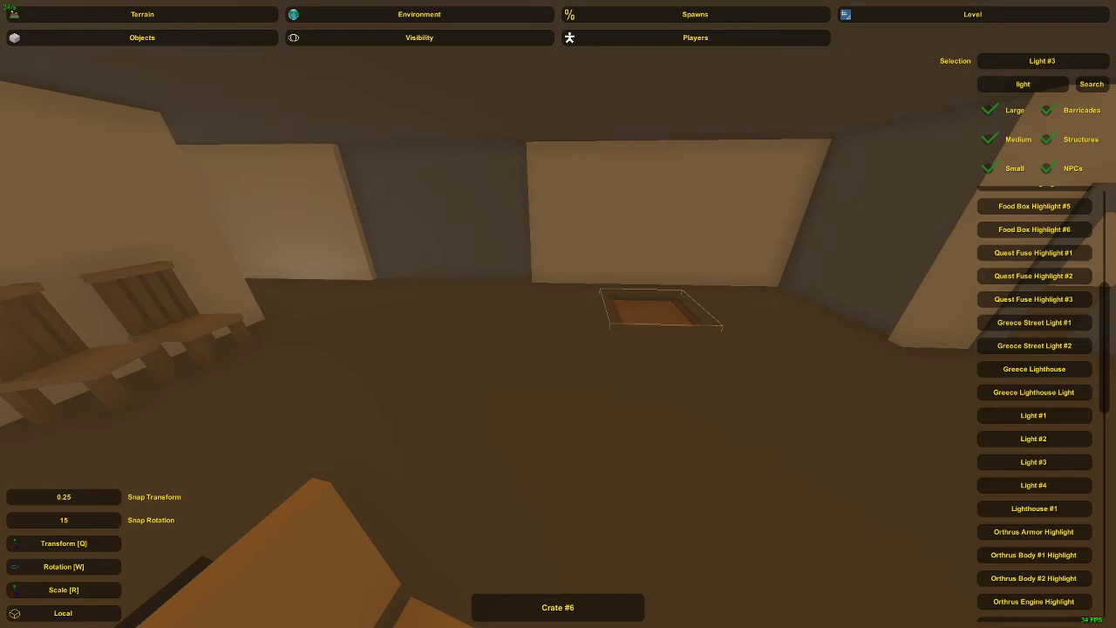
Select the stack of boxes and move it to the upper floor beside the low wall near the stairwell.
key(w)
right_drag(558, 314, 715, 393)
key(w)
key(w)
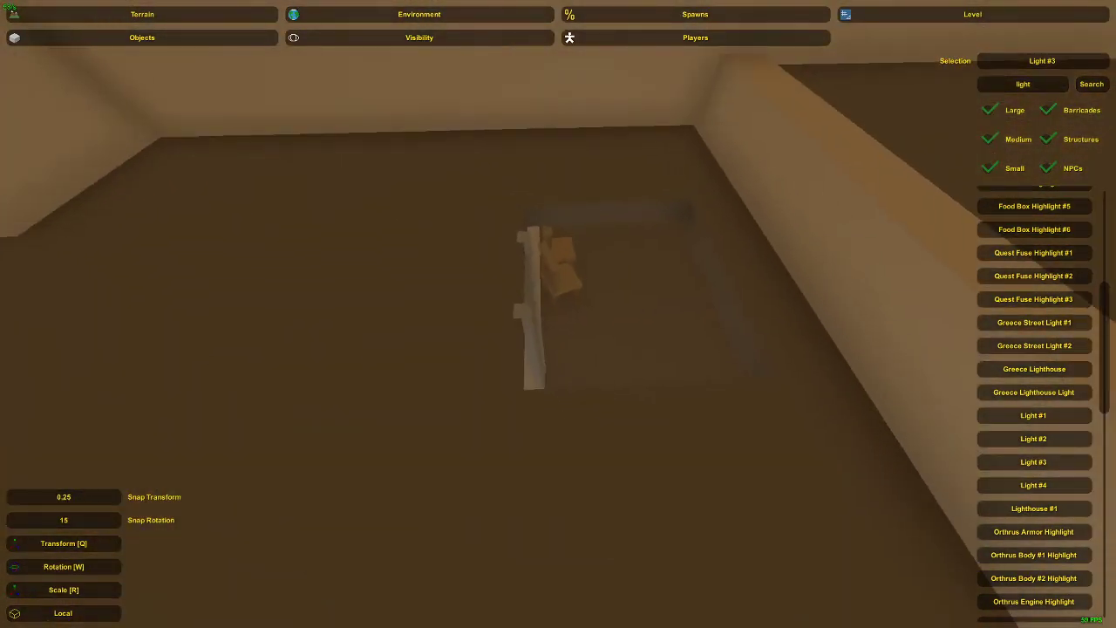
mouse_move(558, 314)
right_down()
mouse_move(628, 340)
mouse_move(837, 288)
mouse_move(733, 236)
mouse_move(754, 246)
mouse_move(549, 345)
mouse_move(336, 323)
mouse_move(561, 311)
right_up()
key(w)
click(551, 284)
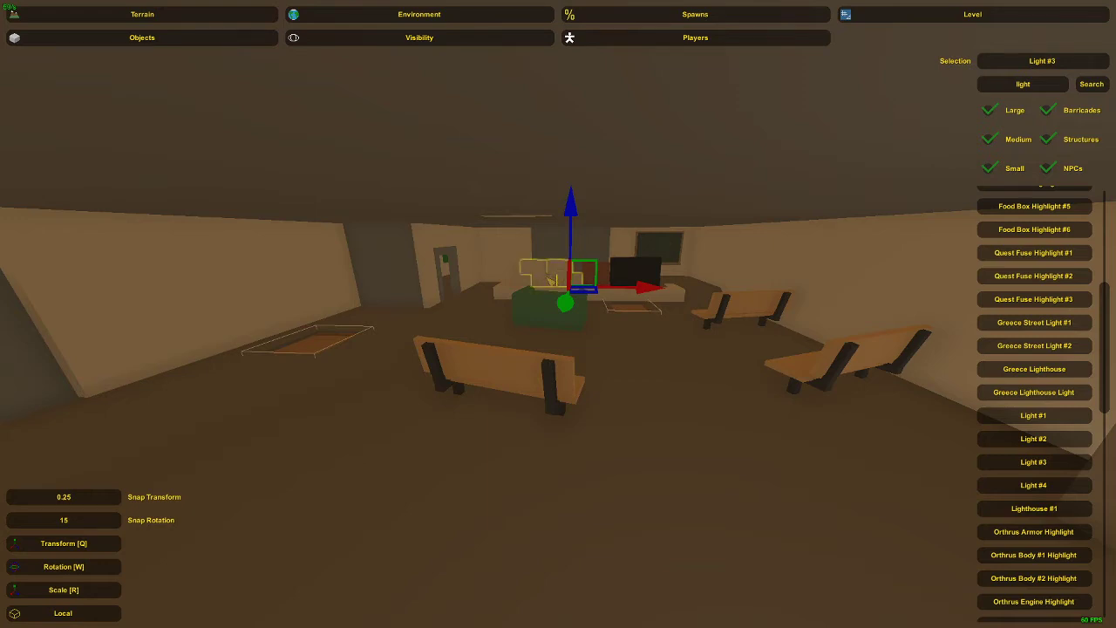
right_drag(544, 281, 418, 312)
key(q)
key(e)
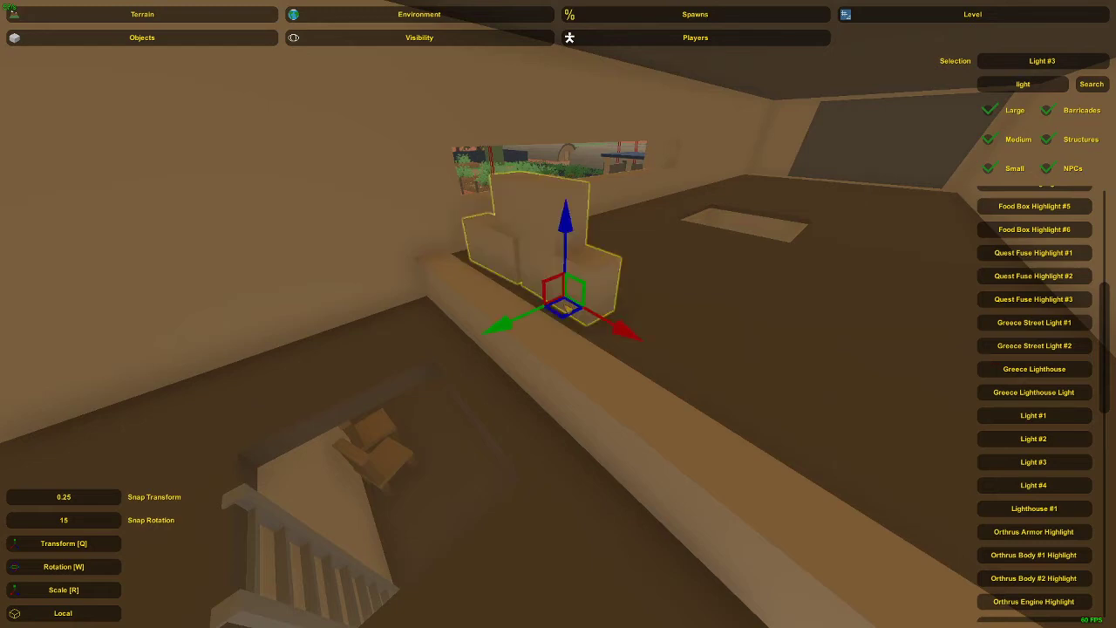
Nudge the stack of boxes along the low wall on the upper floor.
drag(617, 329, 601, 323)
key(w)
right_drag(602, 324, 697, 335)
key(a)
key(d)
right_drag(558, 314, 601, 329)
Shift the upper box of the stack sideways toward the corner wall.
click(551, 272)
click(577, 222)
drag(598, 248, 536, 247)
right_drag(535, 248, 553, 318)
drag(486, 242, 450, 253)
key(e)
Place a second upper box beside the first one, above the other lower box.
shift+click(525, 275)
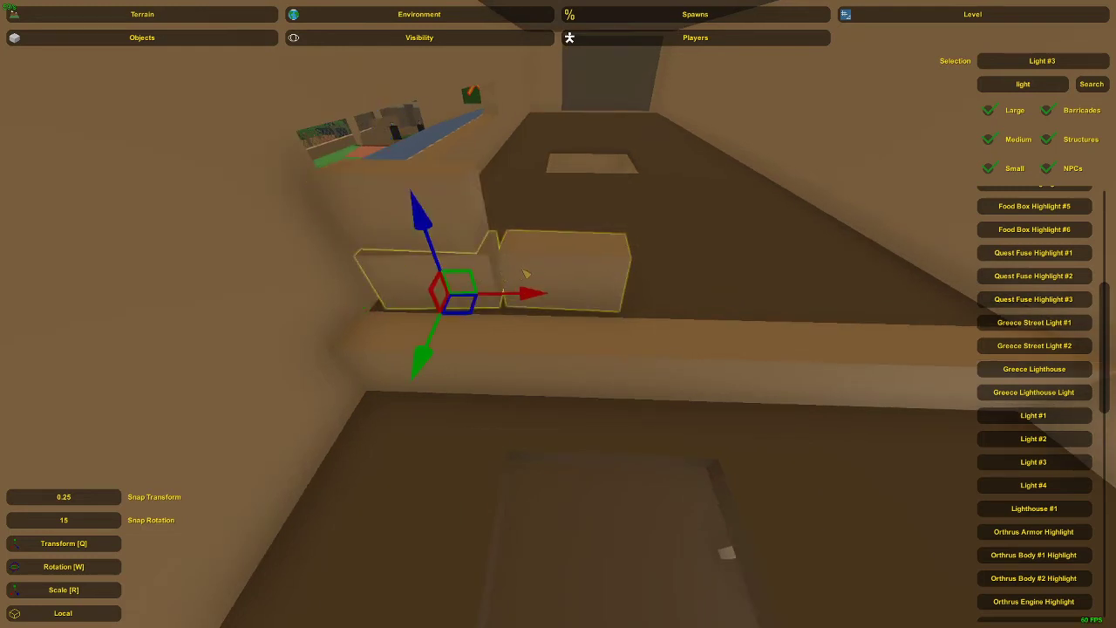
click(509, 259)
click(443, 251)
drag(445, 253, 580, 257)
click(572, 239)
right_drag(572, 239, 559, 256)
mouse_move(558, 313)
right_down()
mouse_move(542, 292)
mouse_move(558, 296)
mouse_move(558, 314)
right_up()
Select both lower boxes and nudge them slightly along the low wall.
click(613, 309)
shift+click(552, 307)
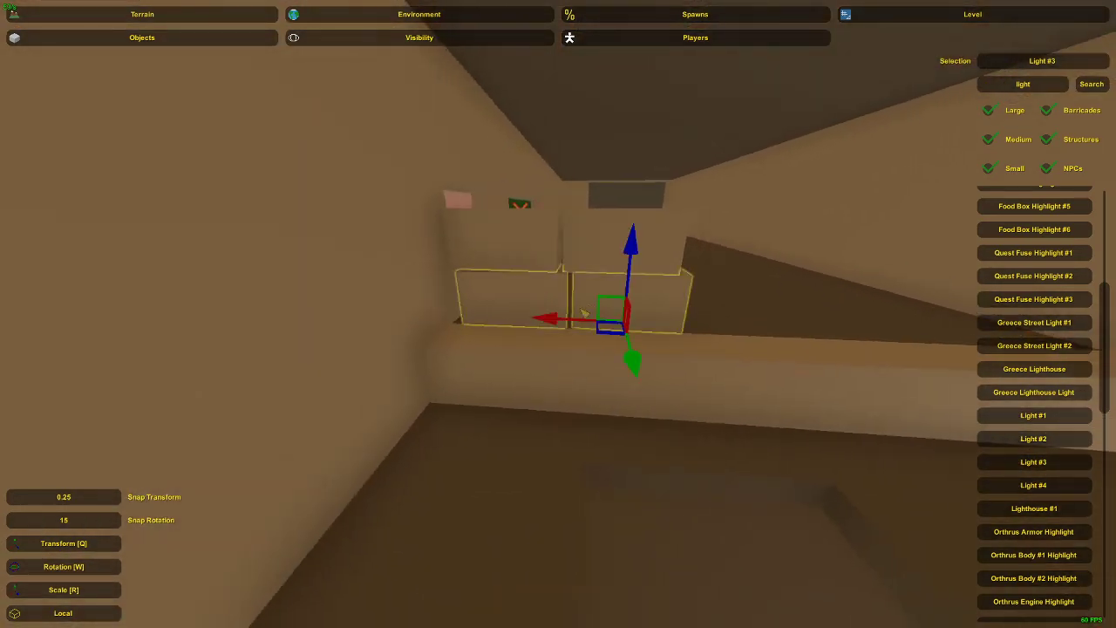
drag(574, 322, 582, 324)
click(567, 307)
Select the lower boxes together with an upper one and move them slightly closer to the corner.
right_drag(568, 307, 561, 314)
key(a)
click(564, 317)
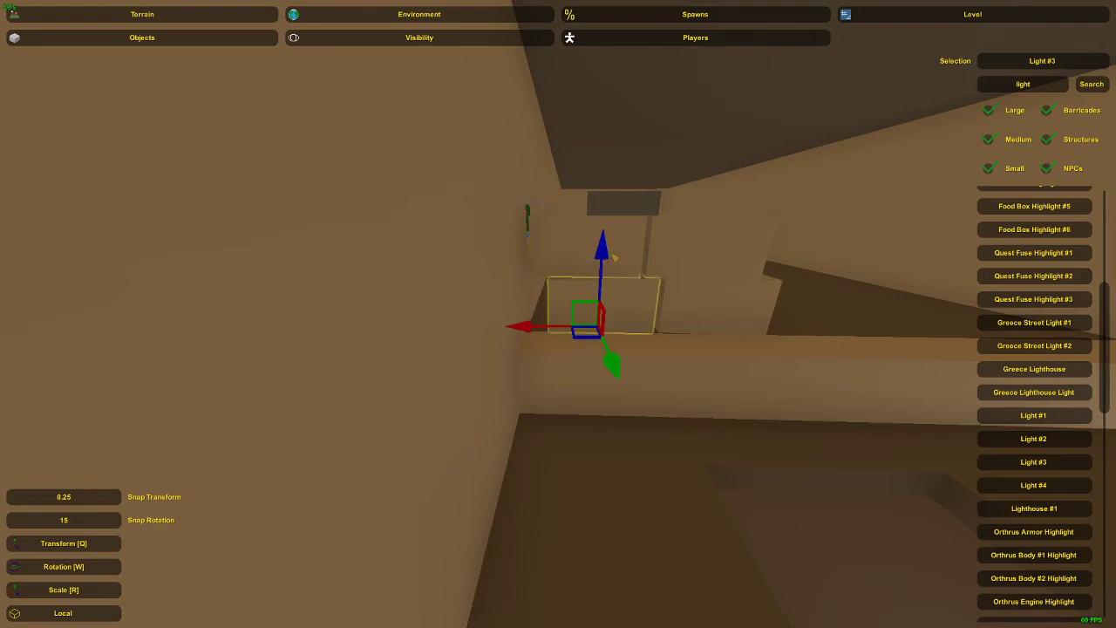
shift+click(686, 306)
shift+click(591, 242)
drag(545, 331, 542, 331)
click(556, 298)
Add a third column of boxes by copying the end upper and lower pair and placing it alongside.
key(d)
mouse_move(555, 297)
right_down()
mouse_move(539, 291)
mouse_move(558, 322)
mouse_move(602, 344)
mouse_move(558, 314)
right_up()
key(s)
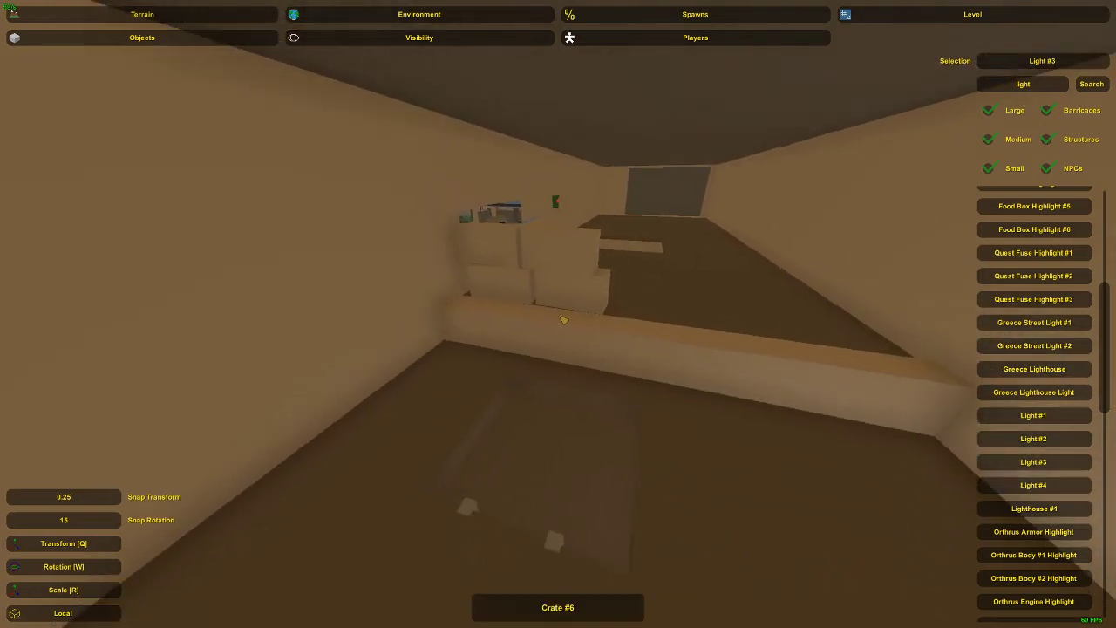
click(568, 294)
shift+click(572, 264)
drag(582, 316, 667, 330)
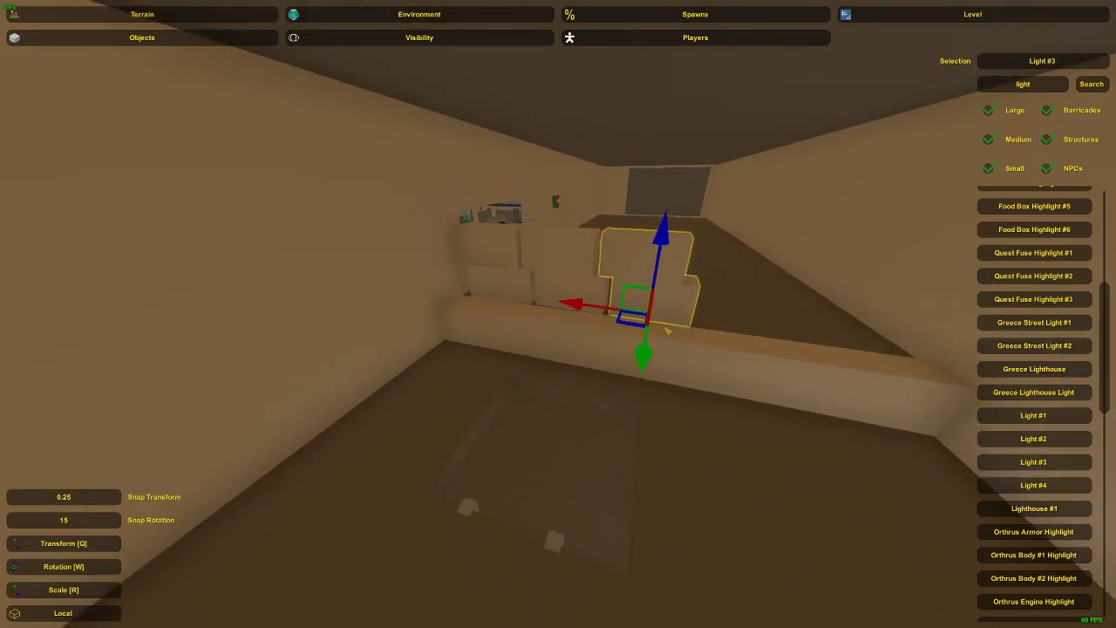
Rotate the third column of boxes slightly, then reposition its upper box on the stack.
key(w)
click(647, 264)
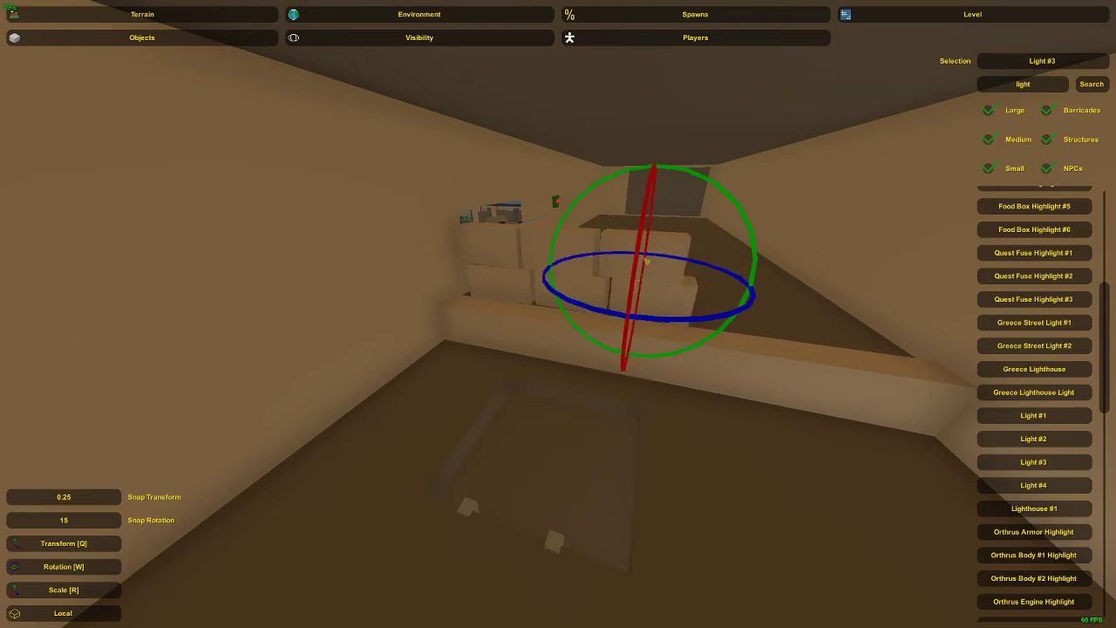
drag(662, 320, 669, 324)
key(q)
click(655, 225)
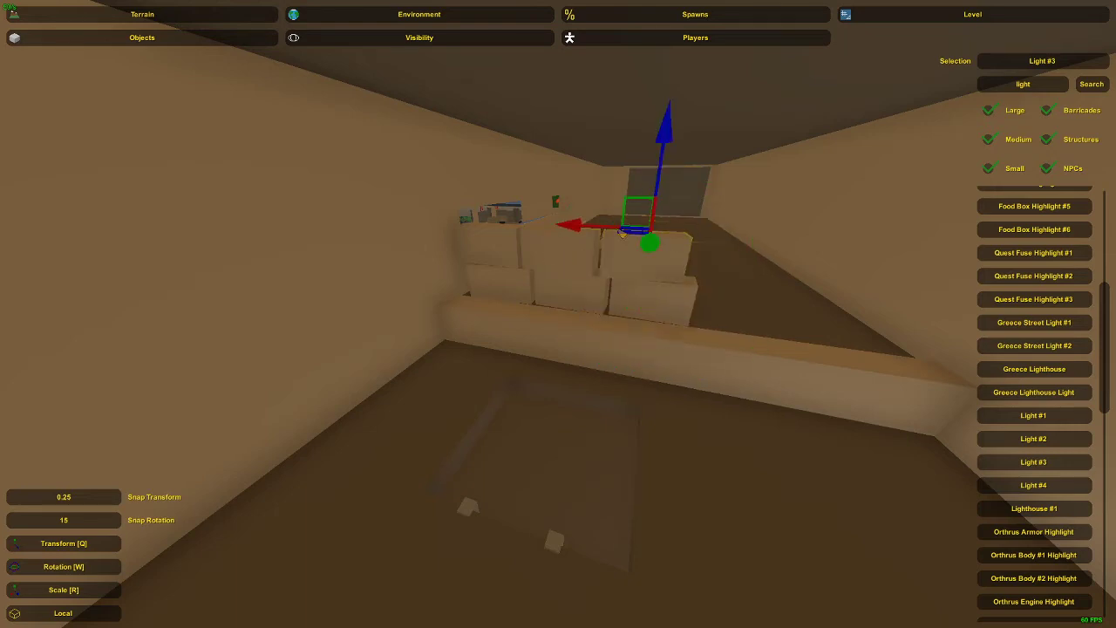
right_drag(656, 252, 649, 288)
key(d)
click(633, 342)
click(640, 316)
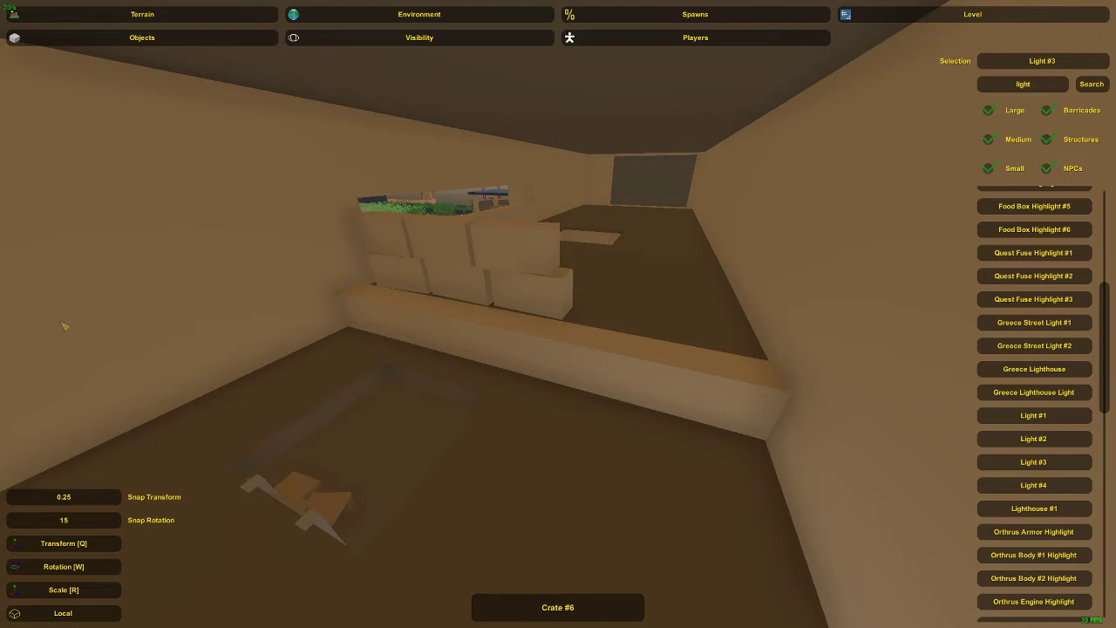
Copy the three lower boxes and place the copied row across the other end of the room, beyond the floor opening.
right_drag(496, 366, 279, 349)
key(w)
click(507, 344)
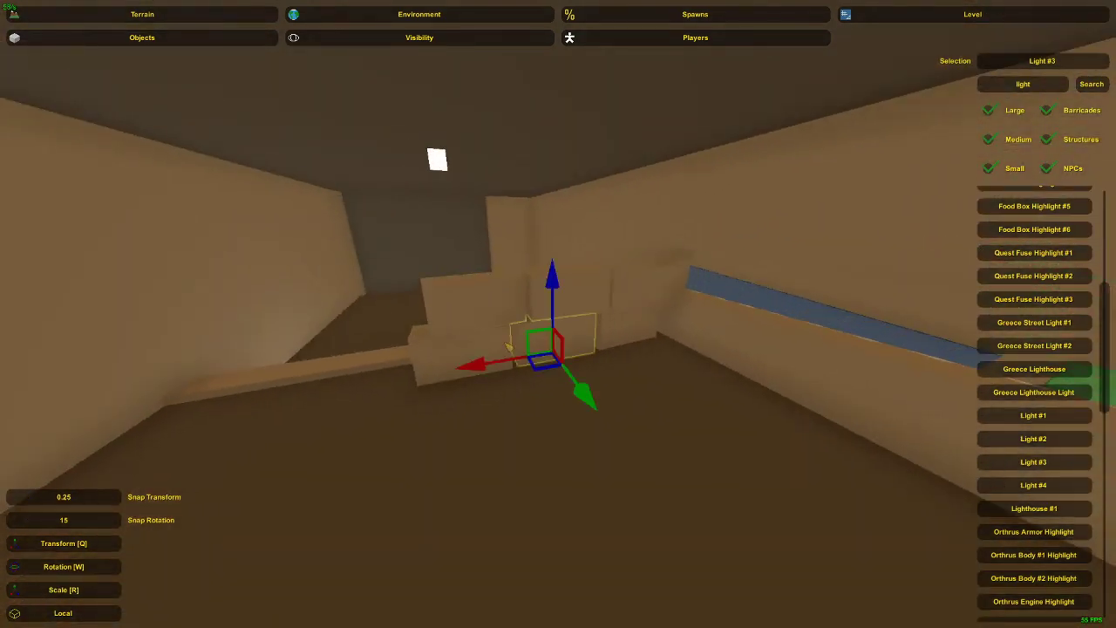
shift+click(507, 344)
shift+click(639, 329)
shift+click(647, 295)
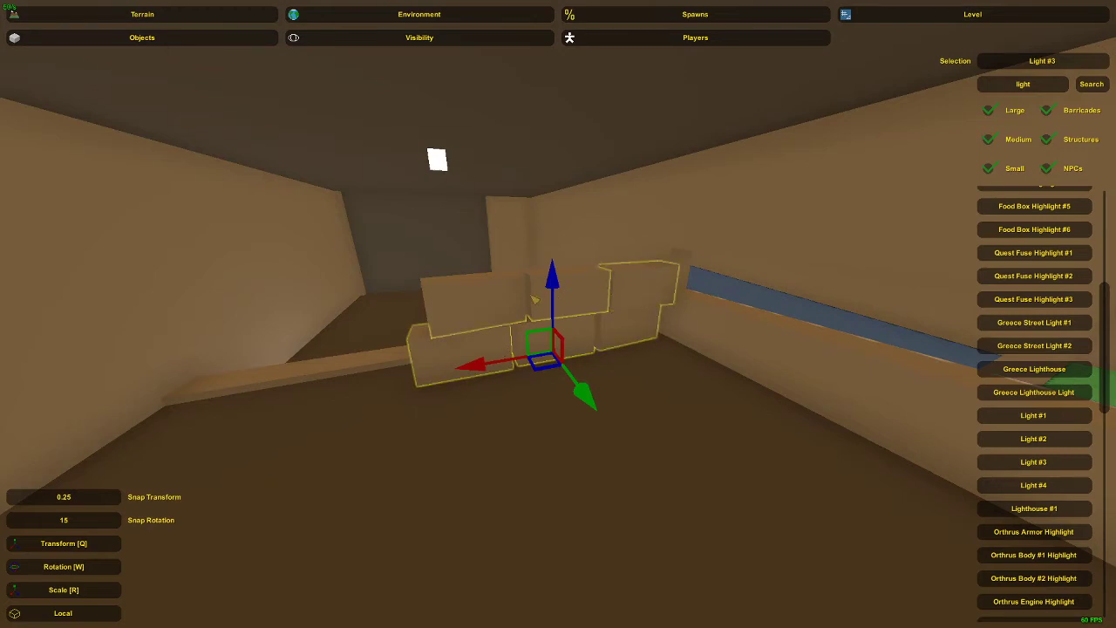
click(519, 344)
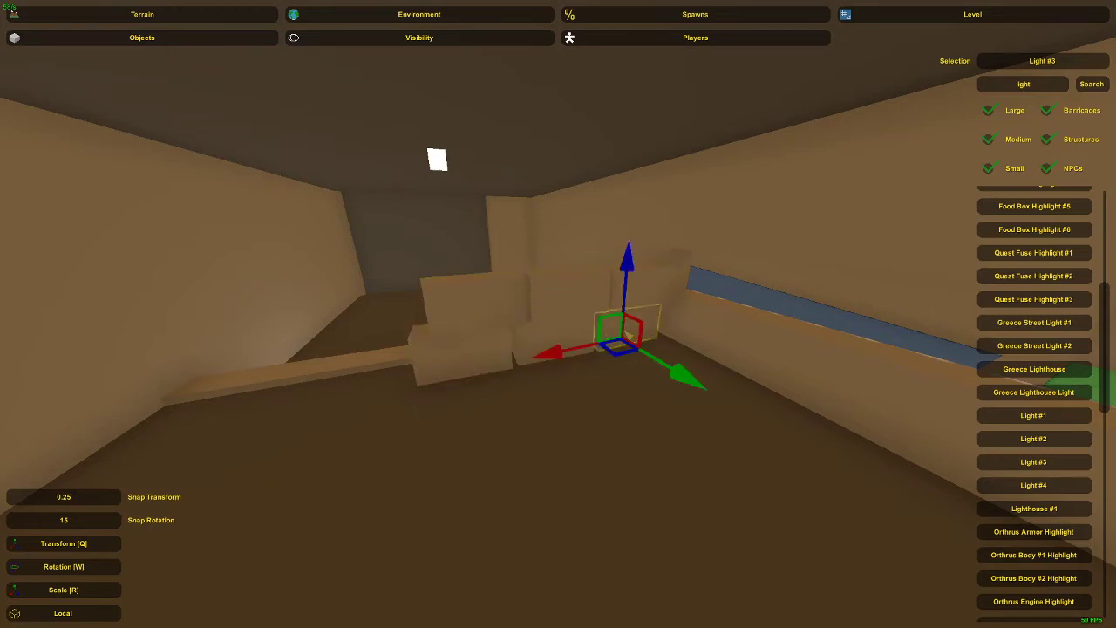
right_drag(509, 349, 689, 371)
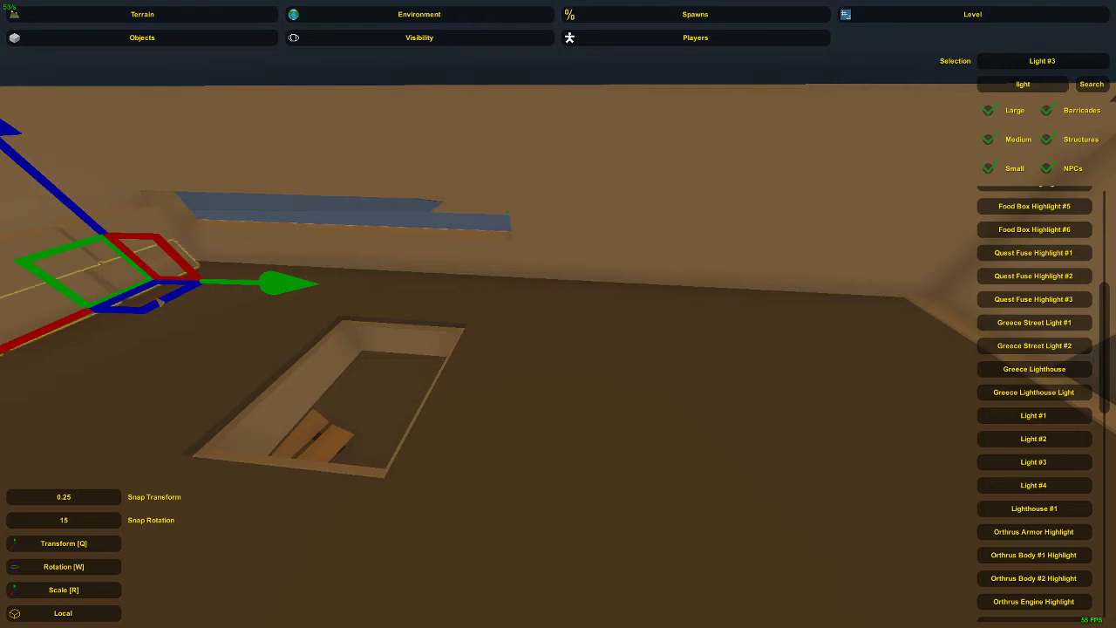
drag(160, 302, 911, 412)
right_drag(911, 411, 985, 388)
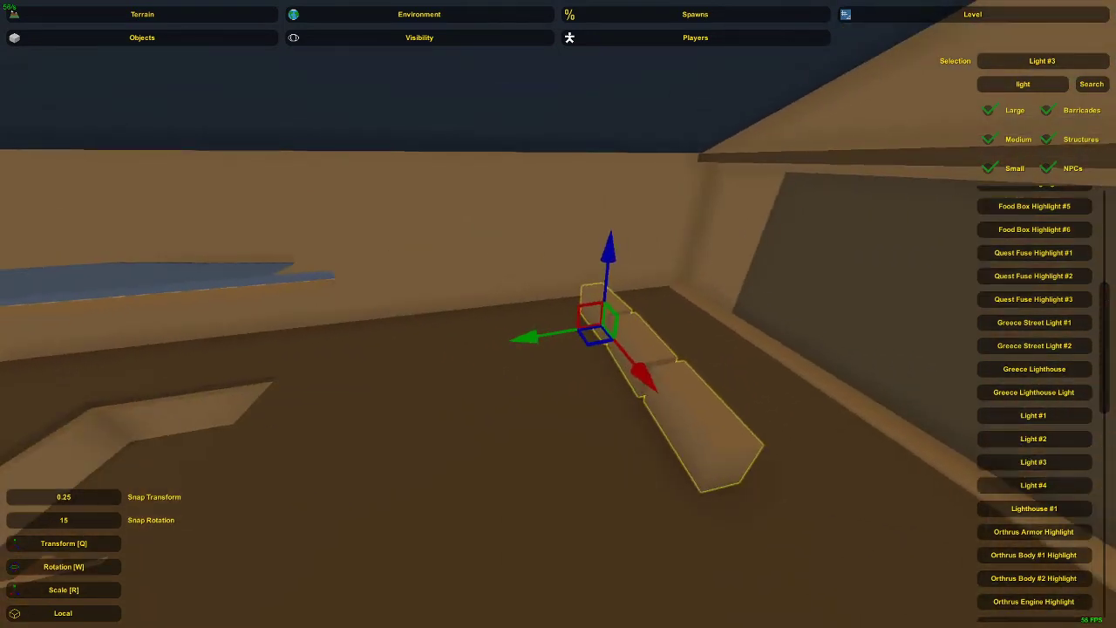
Shift the copied row of three boxes sideways until its end meets the side wall.
drag(591, 349, 529, 346)
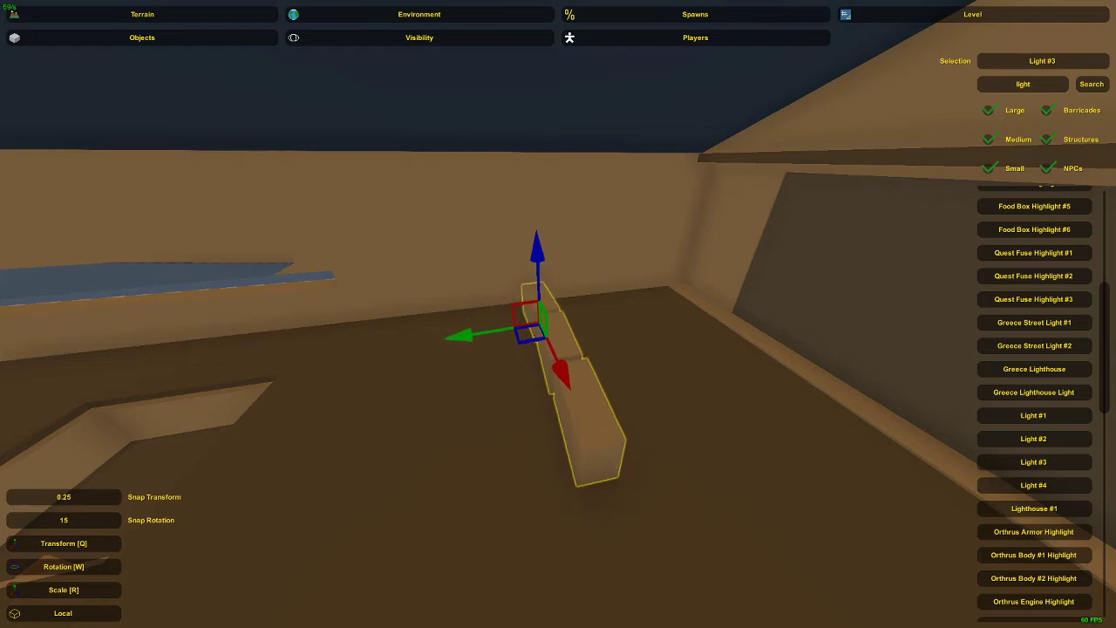
right_drag(529, 347, 610, 364)
key(a)
key(a)
right_drag(511, 310, 662, 332)
drag(527, 312, 493, 310)
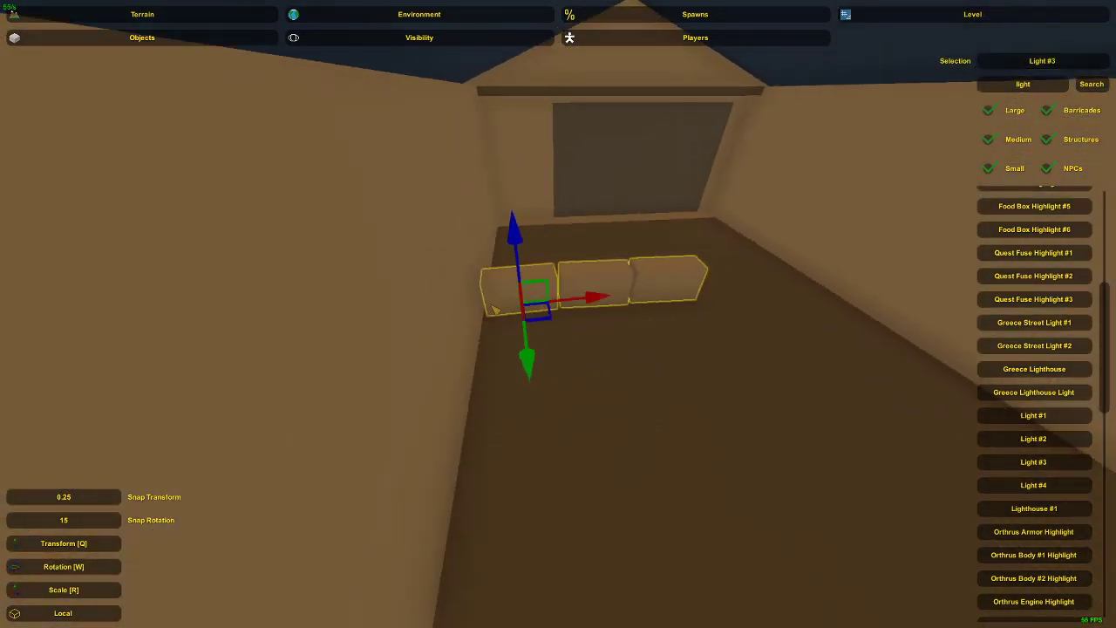
key(d)
right_drag(496, 309, 375, 305)
Duplicate the row of boxes, turn the copy perpendicular and place it along the side wall.
key(w)
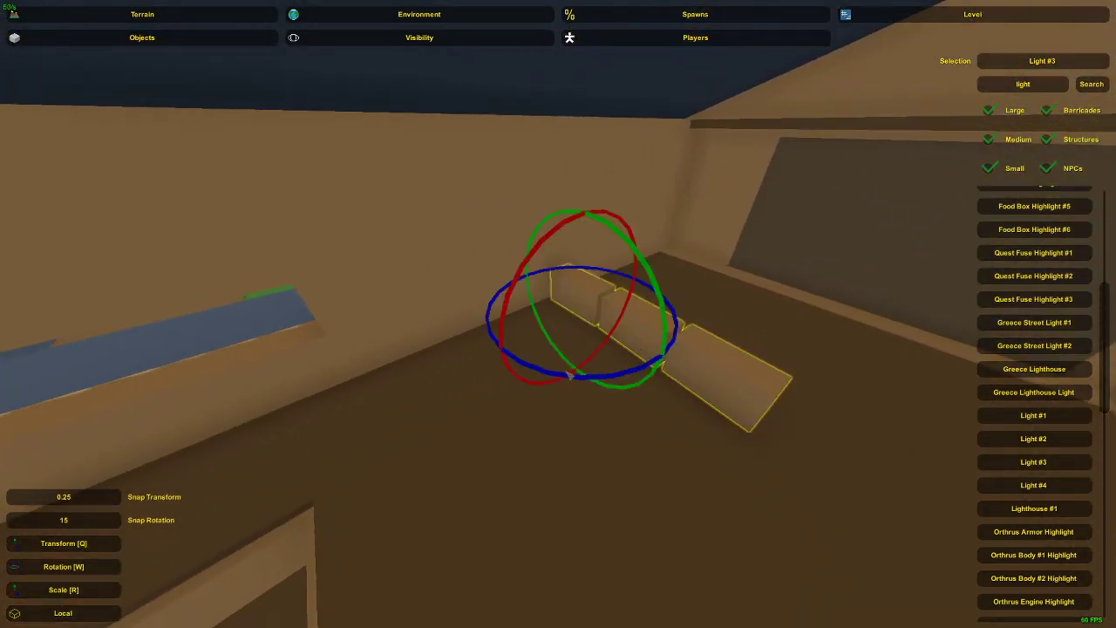
drag(570, 375, 546, 378)
key(q)
drag(587, 332, 533, 338)
Delete the surplus box from the side-wall row and nudge the remaining two closer to the wall.
click(378, 390)
click(379, 391)
key(Delete)
right_drag(405, 369, 497, 369)
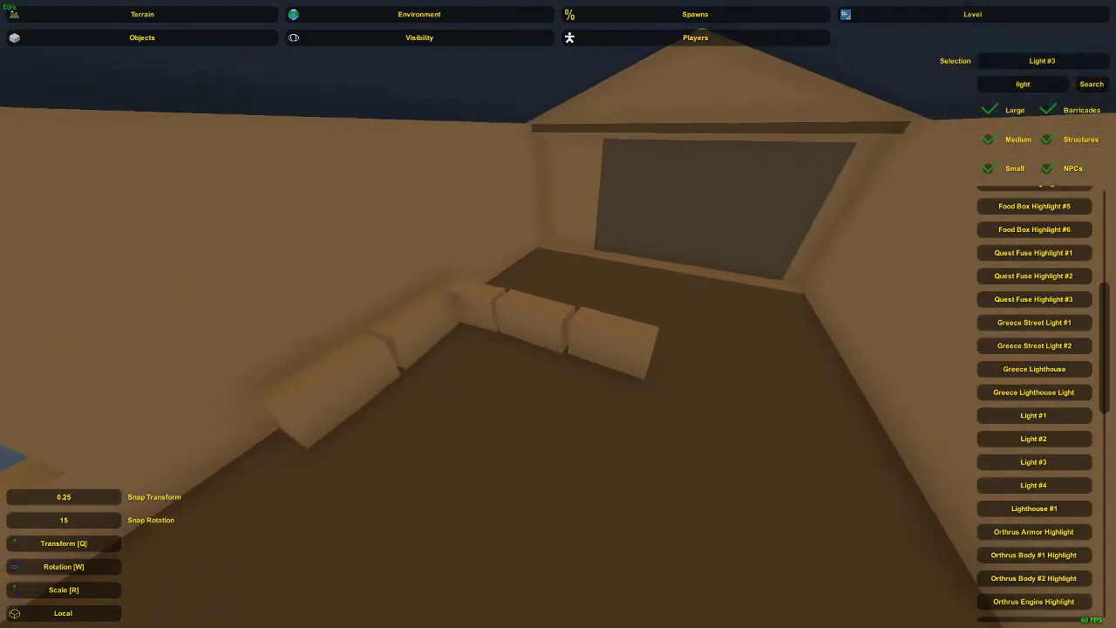
right_drag(558, 314, 630, 371)
click(560, 319)
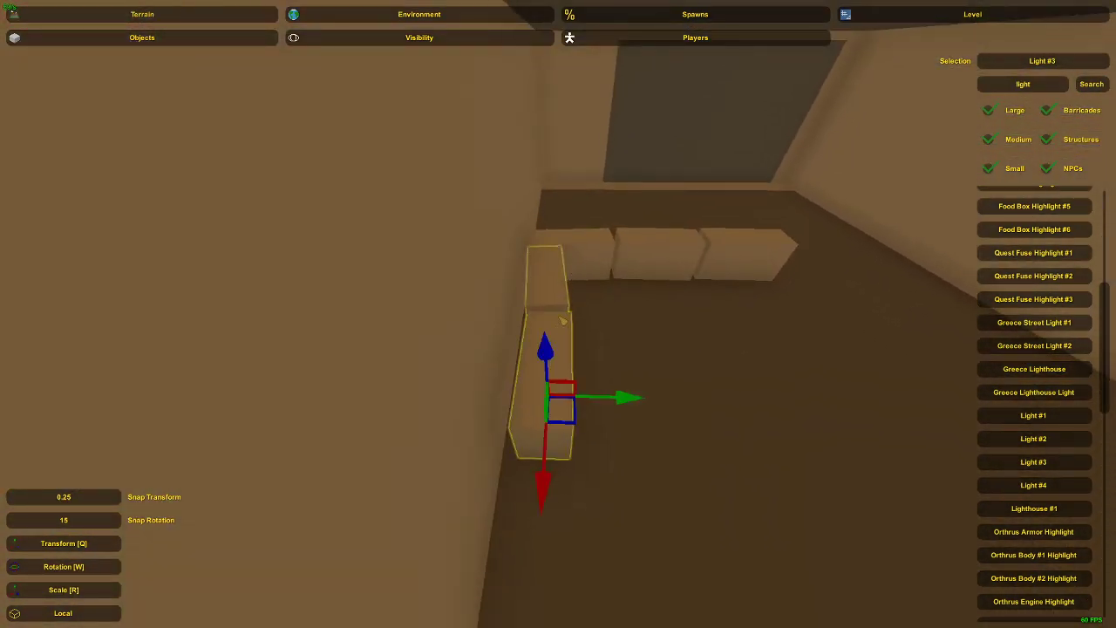
drag(602, 407, 600, 401)
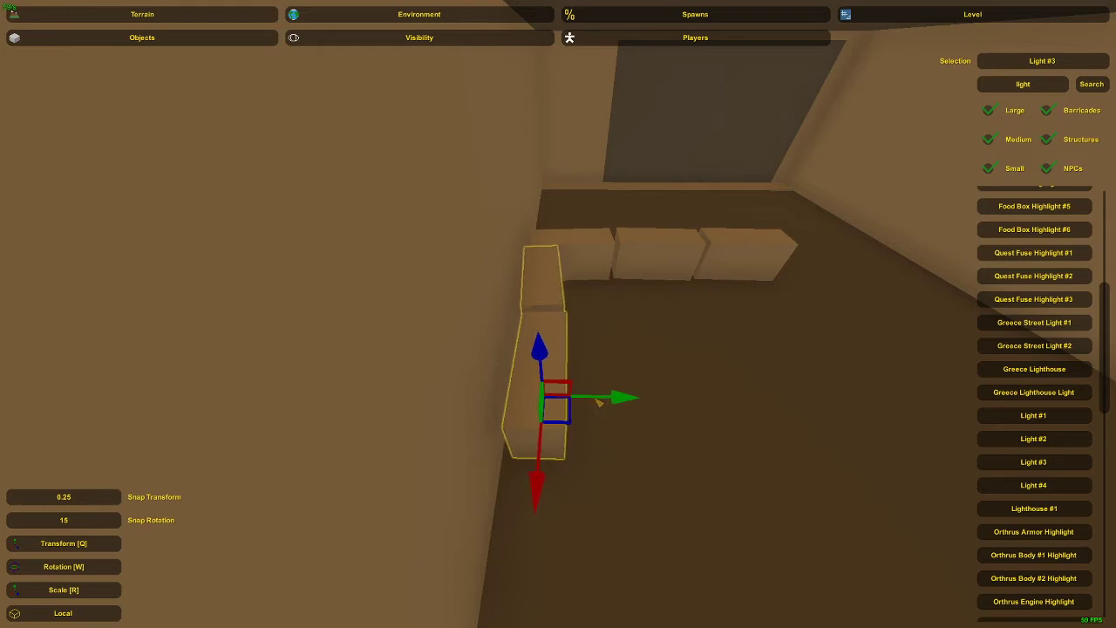
click(593, 299)
click(600, 295)
Rotate the middle box of the cross row slightly and adjust its position in the row.
right_drag(600, 295, 591, 256)
click(562, 320)
key(w)
mouse_move(586, 407)
mouse_down()
mouse_move(566, 410)
mouse_move(587, 409)
mouse_up()
key(q)
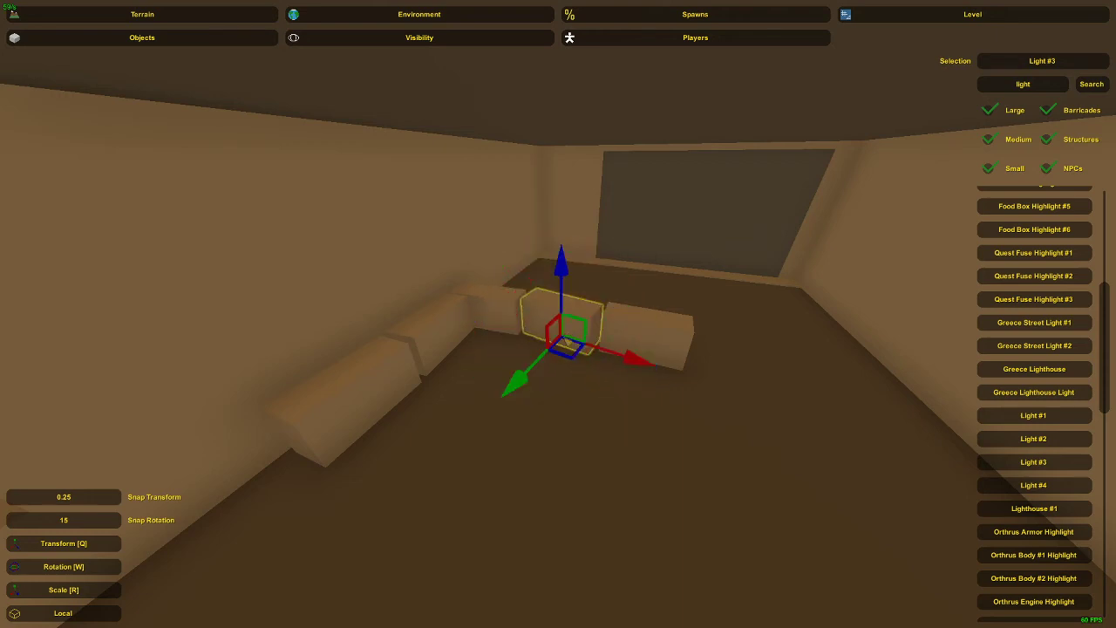
drag(568, 356, 601, 338)
click(610, 305)
Duplicate the two cross-row boxes nearest the side wall and stack the copies on top, turned slightly.
key(w)
right_drag(611, 304, 510, 328)
click(510, 328)
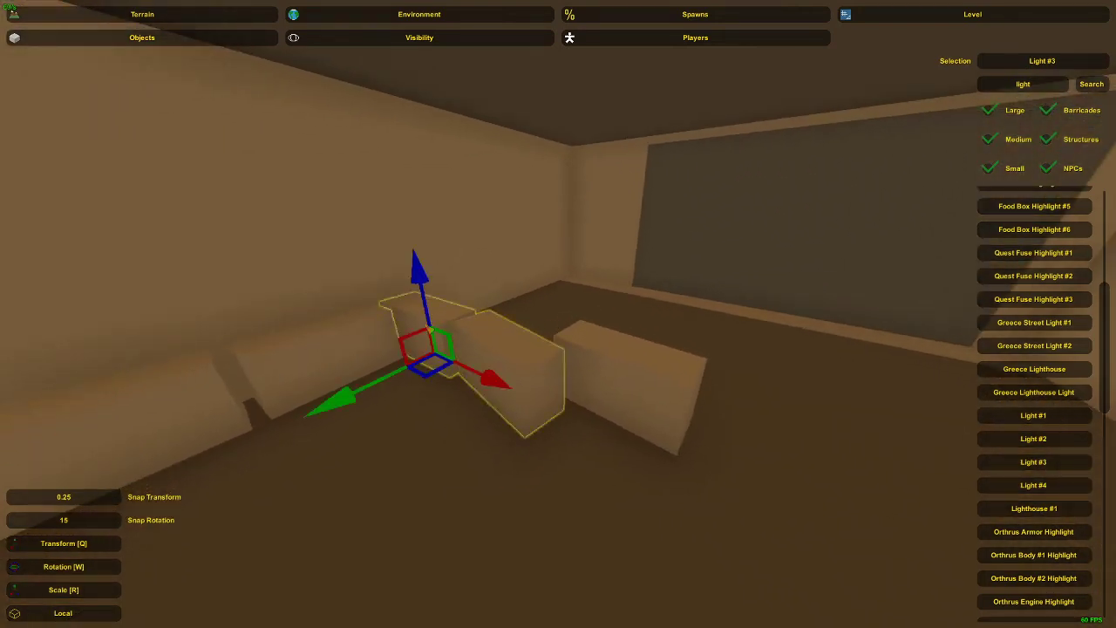
key(w)
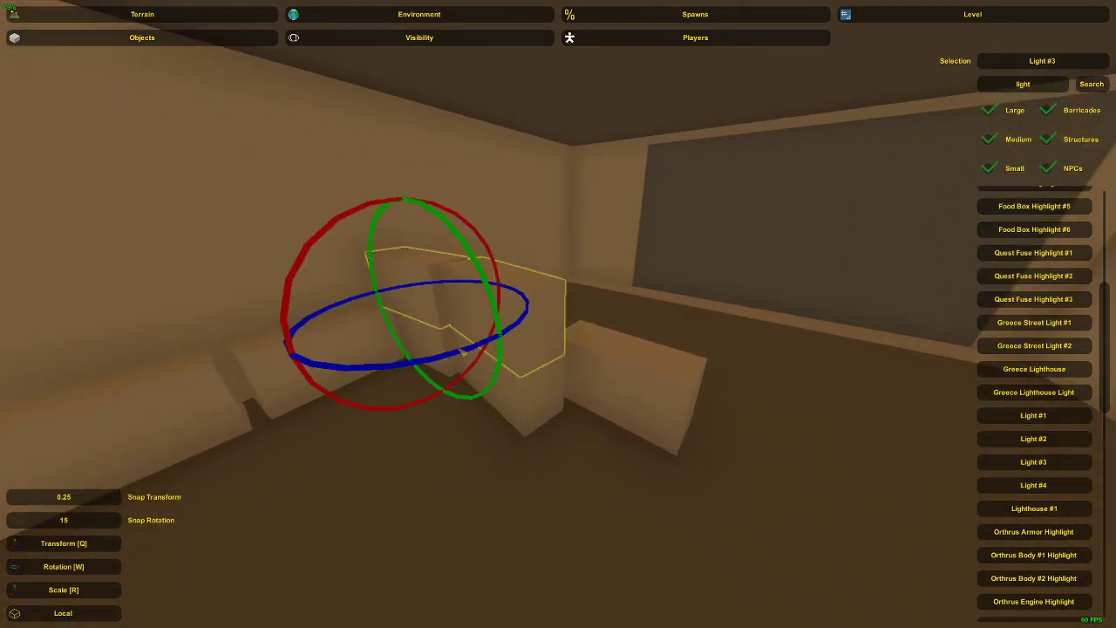
drag(461, 351, 356, 340)
key(q)
drag(422, 309, 507, 341)
click(471, 297)
Select both upper boxes of the new stack and nudge them slightly along the row.
right_drag(471, 297, 558, 314)
key(a)
key(a)
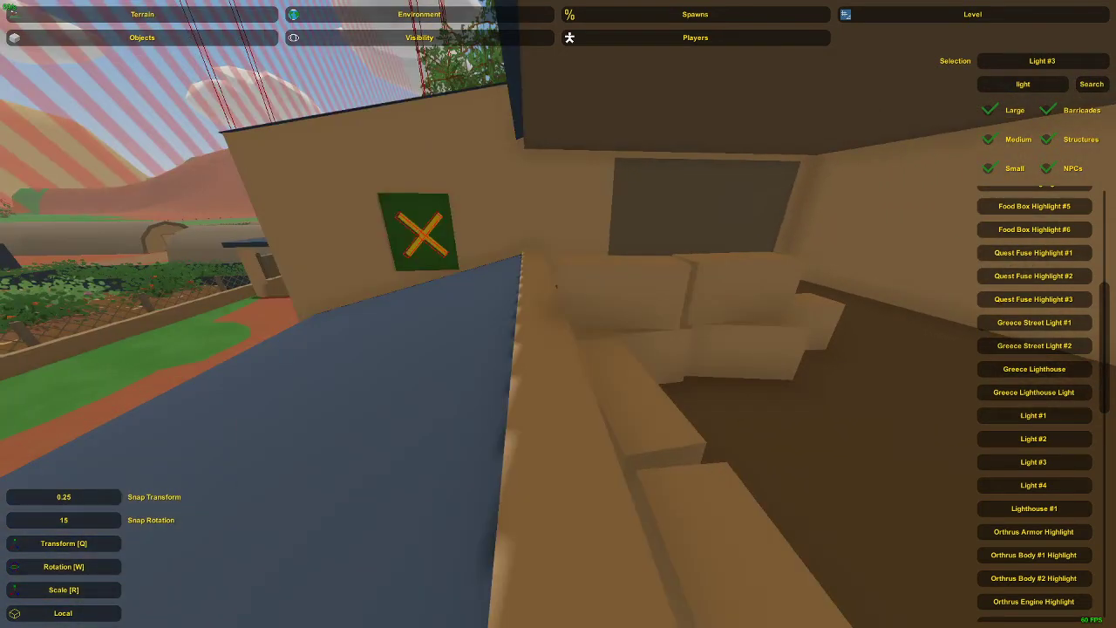
key(d)
click(567, 314)
shift+click(647, 293)
drag(592, 325, 604, 326)
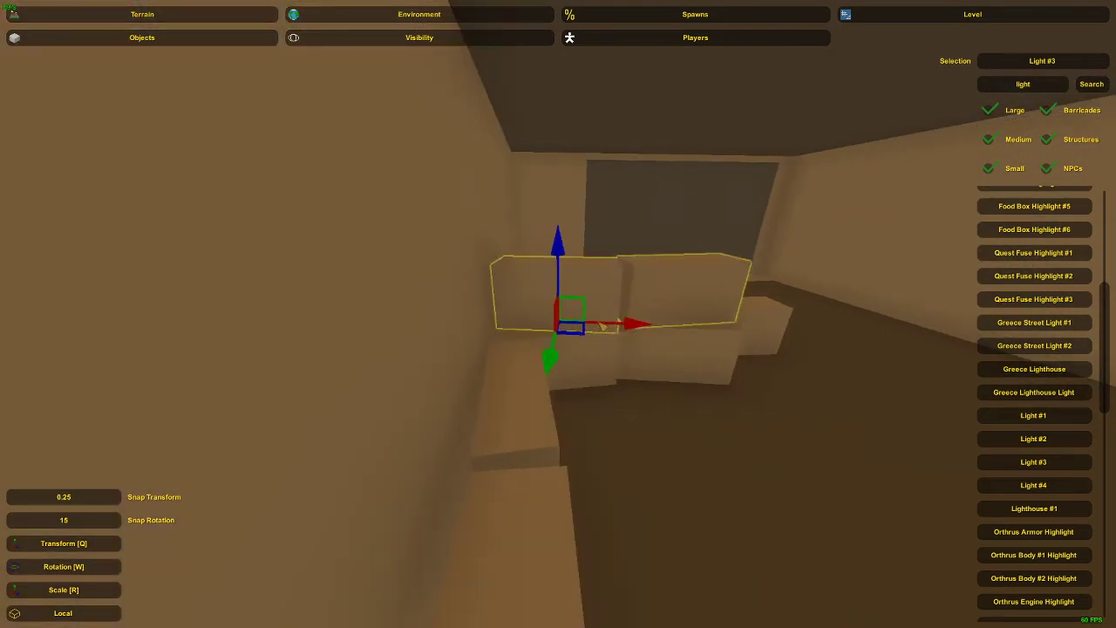
click(592, 299)
Select the dark blue panel near the ladder, switch to global axes and place it behind the newly stacked boxes.
key(s)
right_drag(592, 299, 565, 311)
key(s)
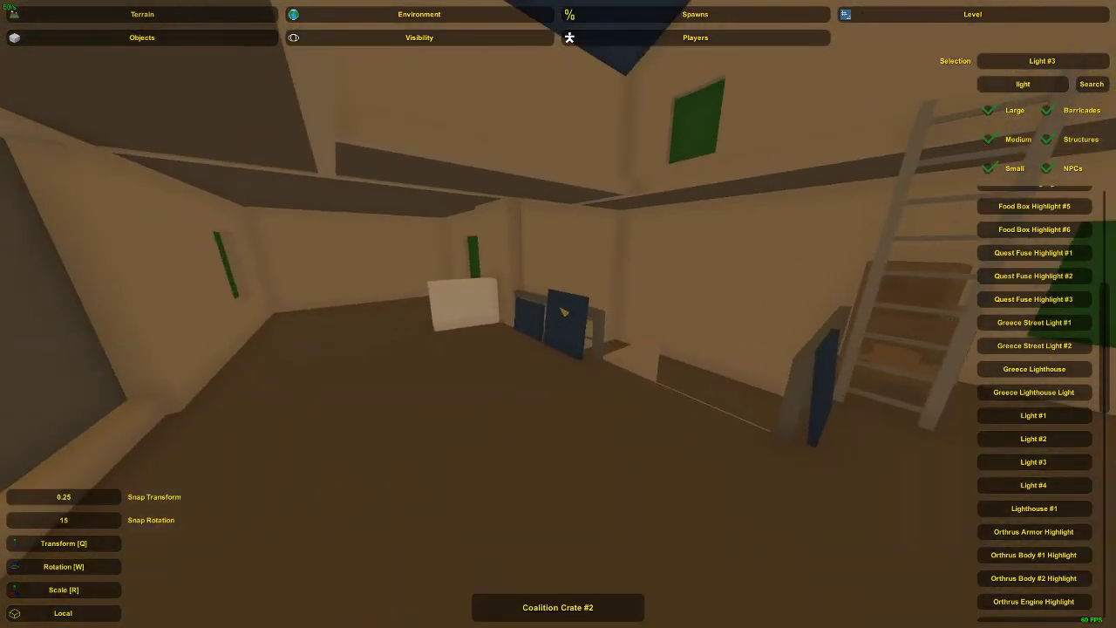
click(564, 311)
click(87, 610)
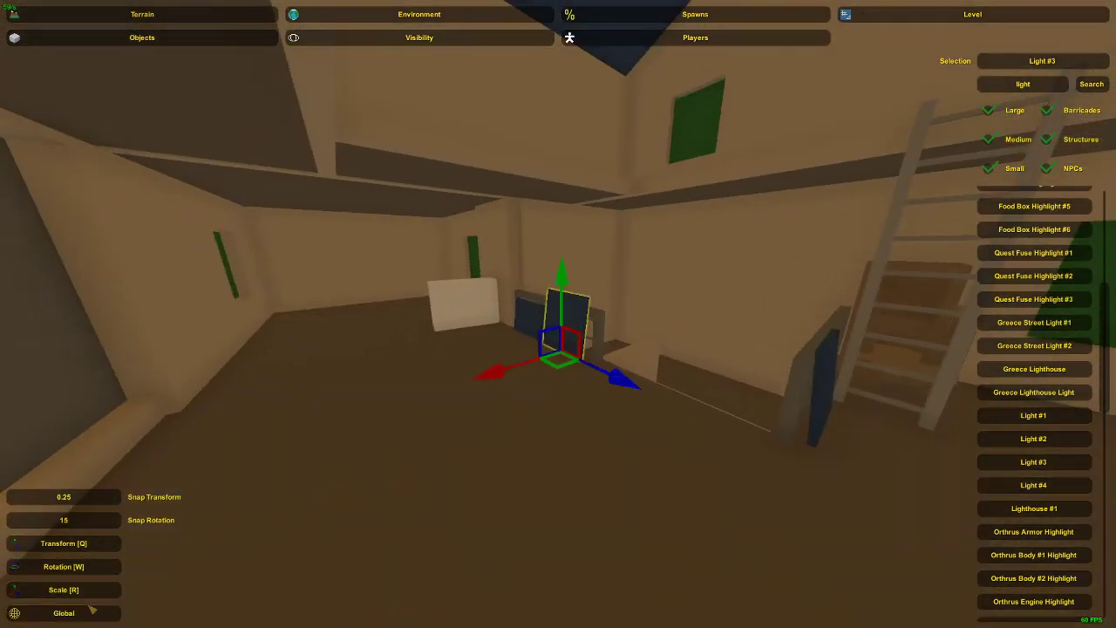
right_drag(296, 452, 281, 449)
right_drag(558, 314, 581, 320)
key(e)
Rotate the blue panel upright in line with the cross row and move it against the back of the stacked boxes.
key(w)
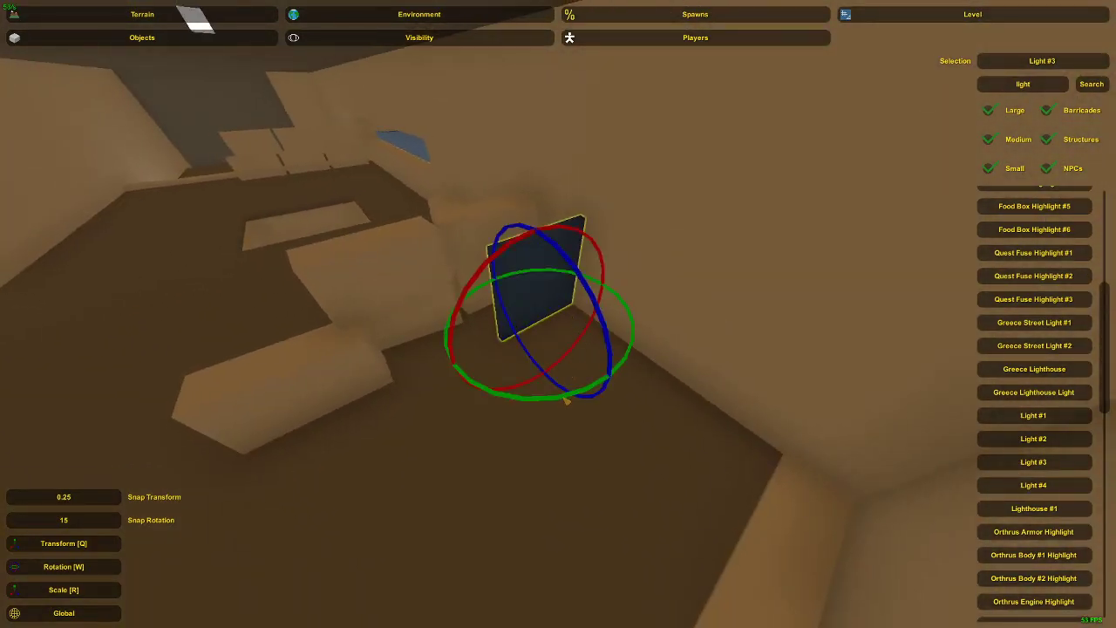
drag(567, 399, 455, 389)
right_drag(455, 390, 563, 320)
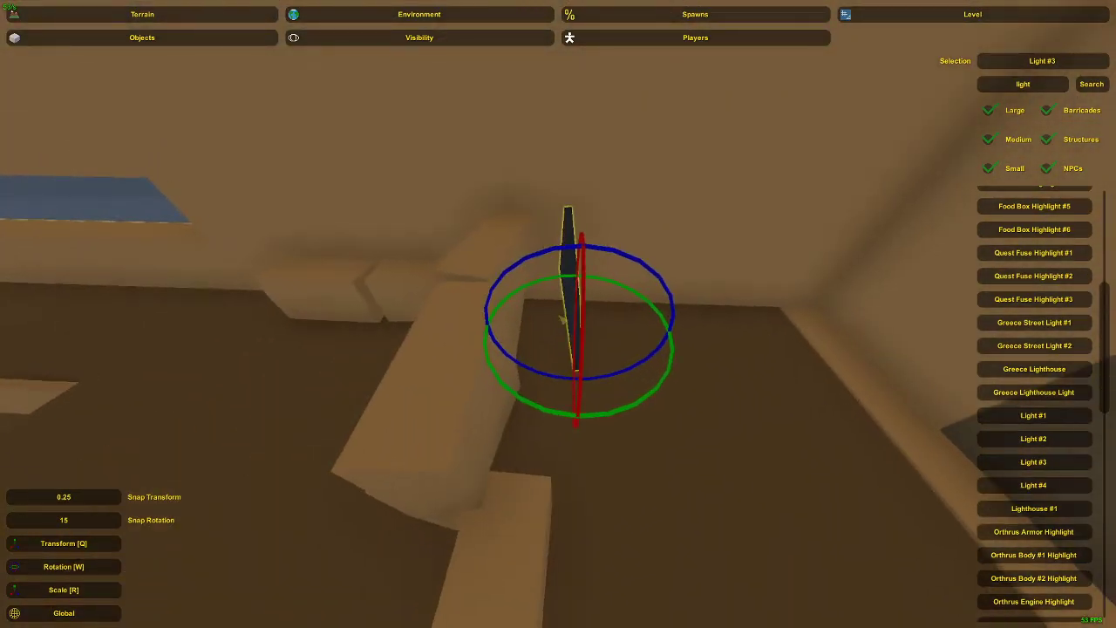
key(q)
drag(564, 341, 538, 351)
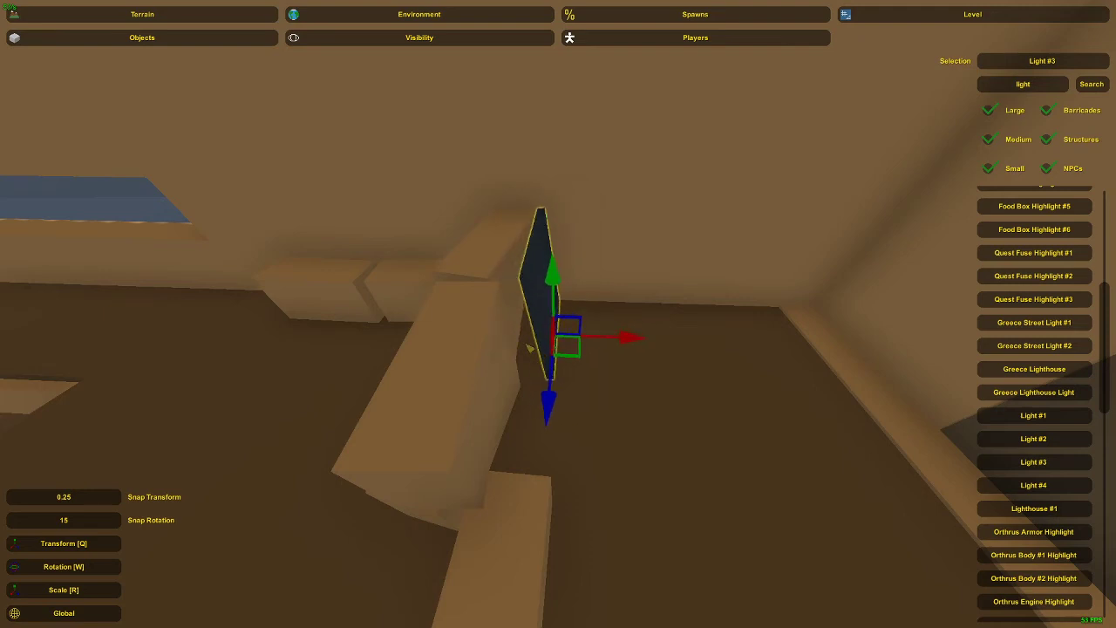
Switch to local axes and enlarge the blue panel with the Scale tool.
click(104, 612)
key(r)
right_drag(476, 315, 558, 315)
drag(487, 397, 467, 414)
drag(524, 306, 522, 293)
key(q)
key(a)
right_drag(523, 293, 558, 314)
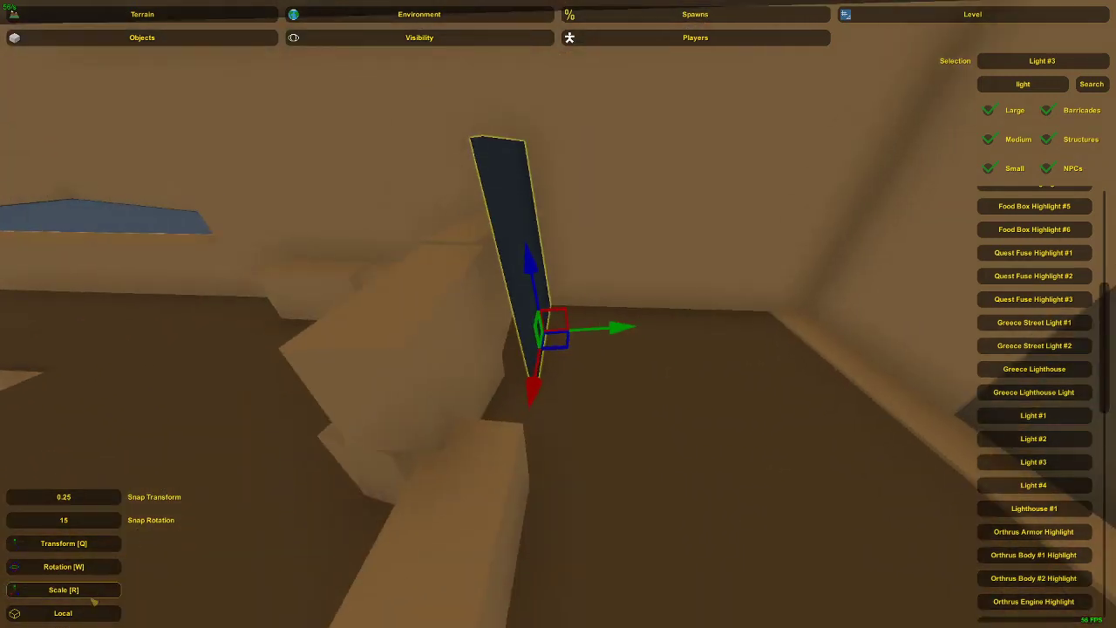
Adjust the blue panel's position behind the stacked boxes using global axes.
click(94, 613)
drag(565, 347, 555, 361)
key(d)
right_drag(556, 361, 558, 313)
drag(573, 318, 572, 319)
key(a)
right_drag(571, 318, 558, 313)
key(d)
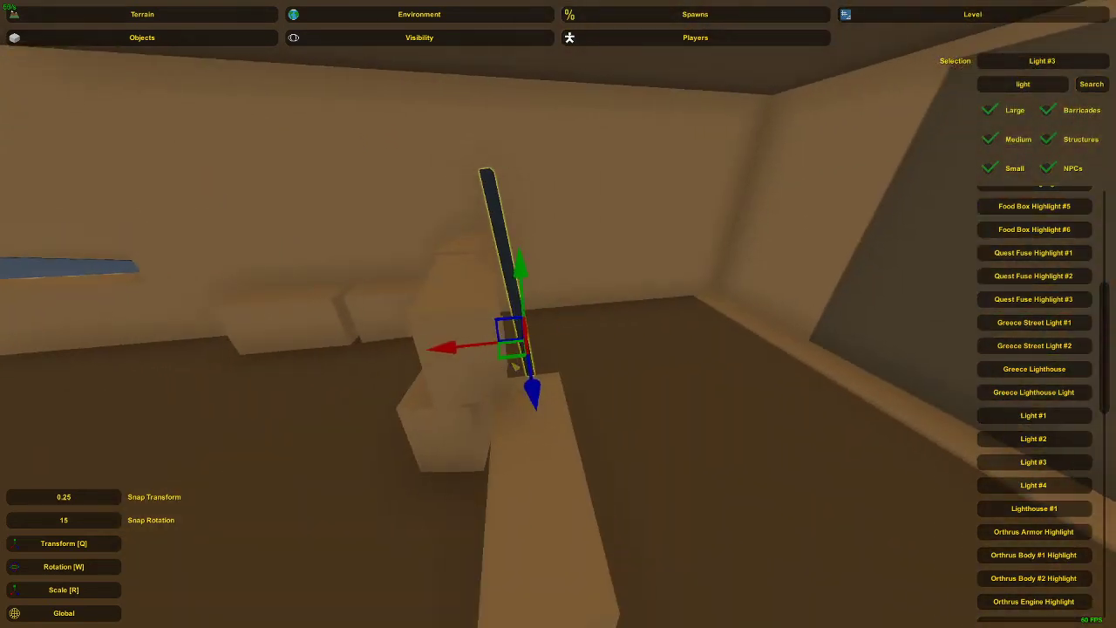
Fine-tune the blue panel's rotation behind the stacked boxes and deselect it.
key(w)
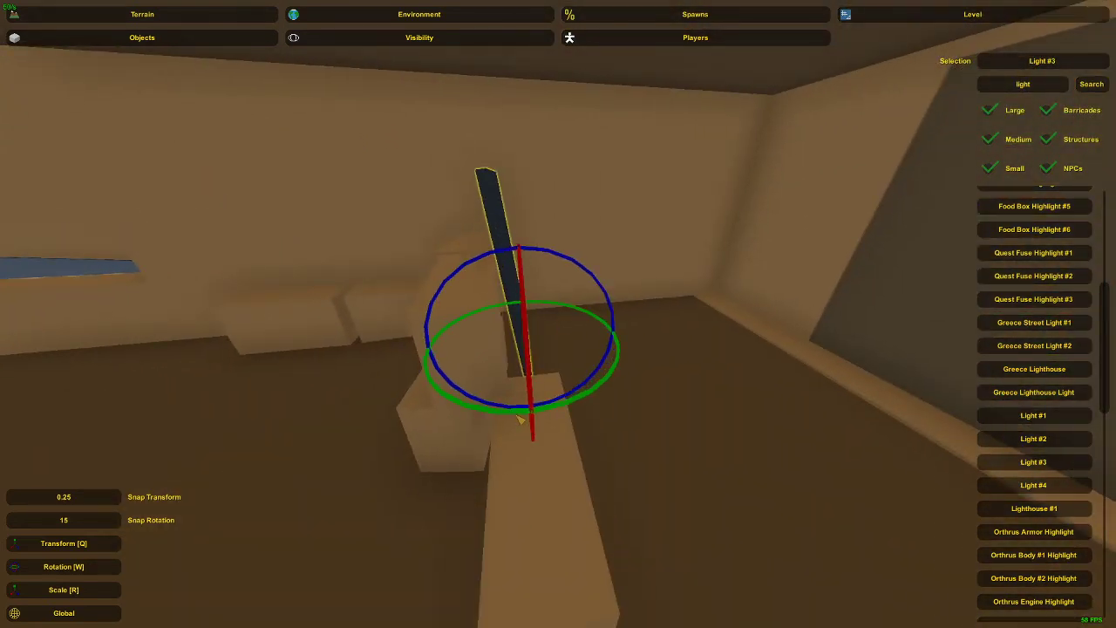
key(q)
key(w)
right_drag(520, 419, 558, 314)
drag(557, 385, 557, 394)
right_drag(546, 386, 558, 314)
click(558, 313)
Examine the box barricades and the blue panel from both ends of the room.
key(s)
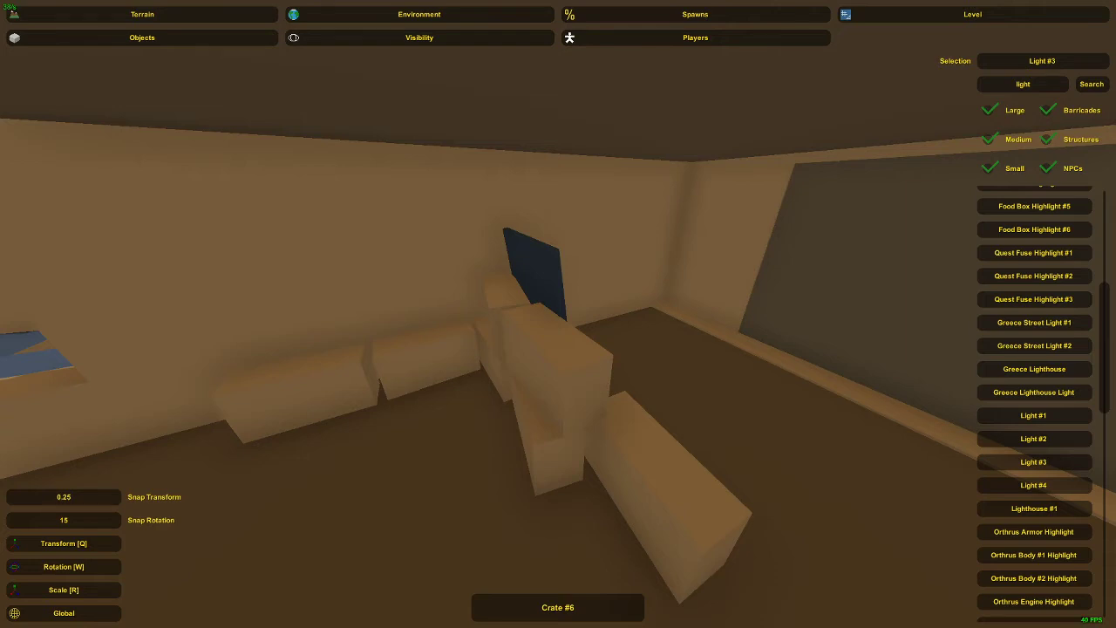
key(w)
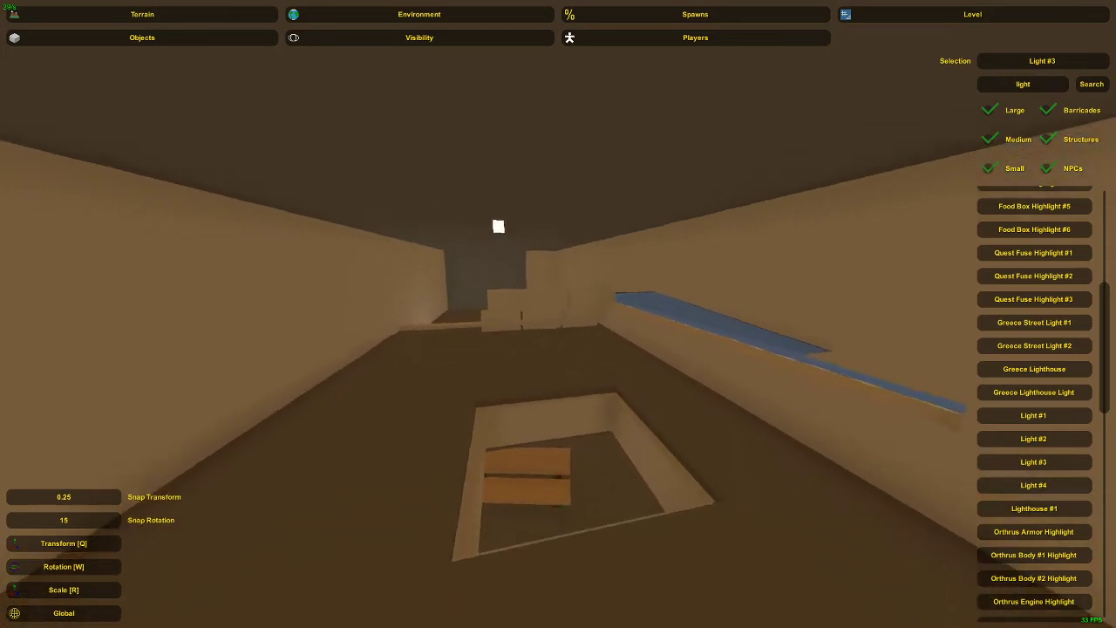
key(s)
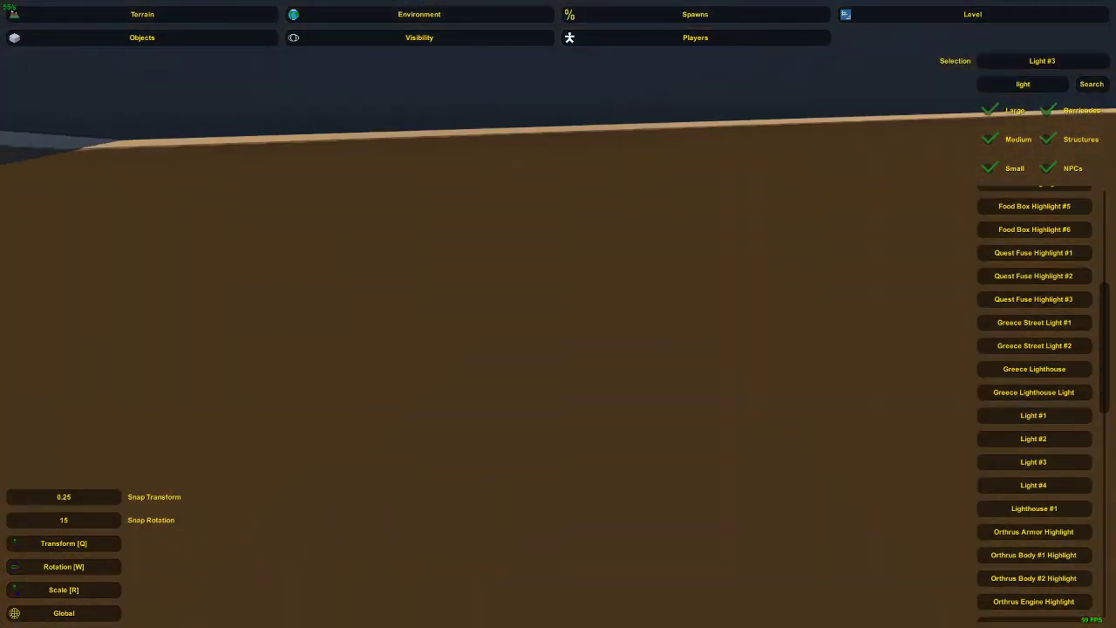
key(w)
key(s)
key(w)
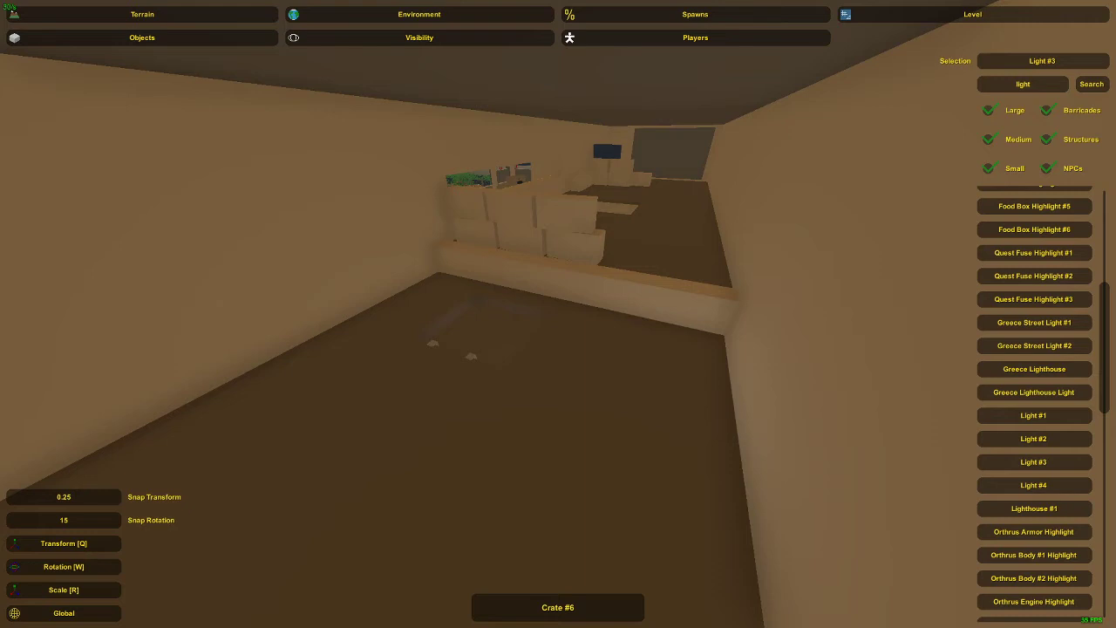
key(w)
right_drag(134, 286, 562, 320)
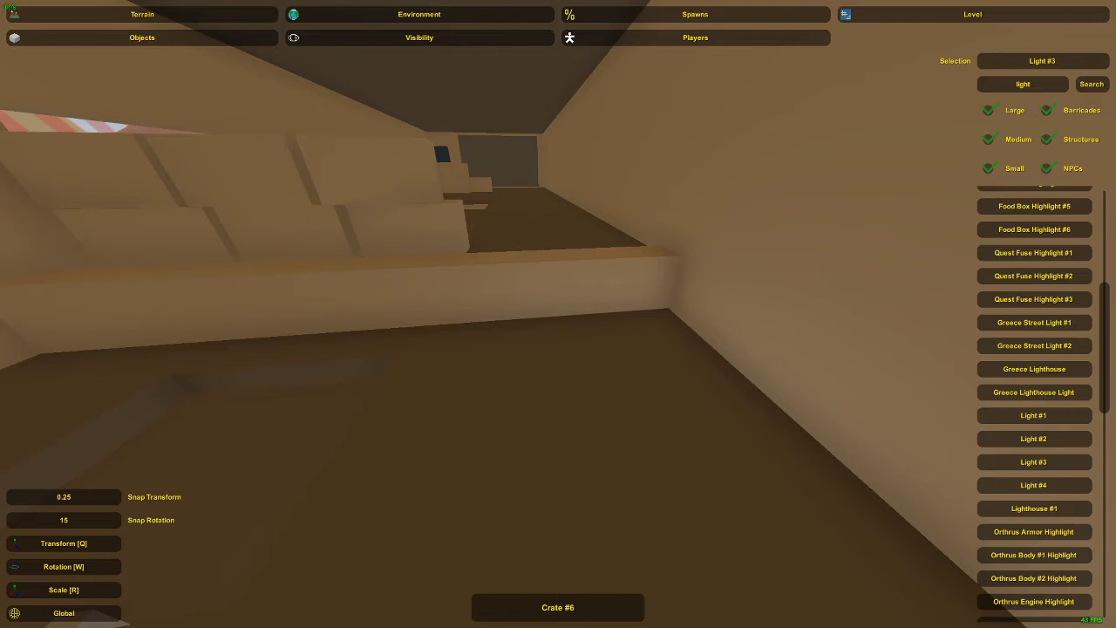
Delete the bookshelf standing between the orange benches and the wooden chairs.
key(w)
right_drag(503, 261, 375, 192)
key(w)
right_drag(558, 314, 563, 357)
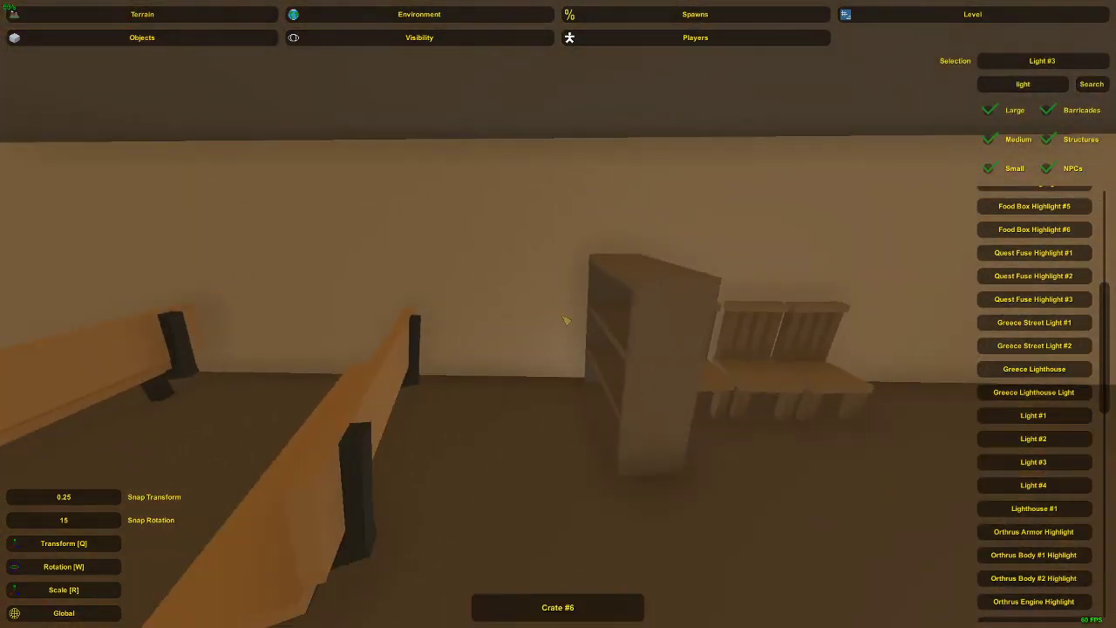
click(619, 321)
right_drag(594, 439, 580, 488)
key(a)
right_drag(558, 314, 558, 336)
key(a)
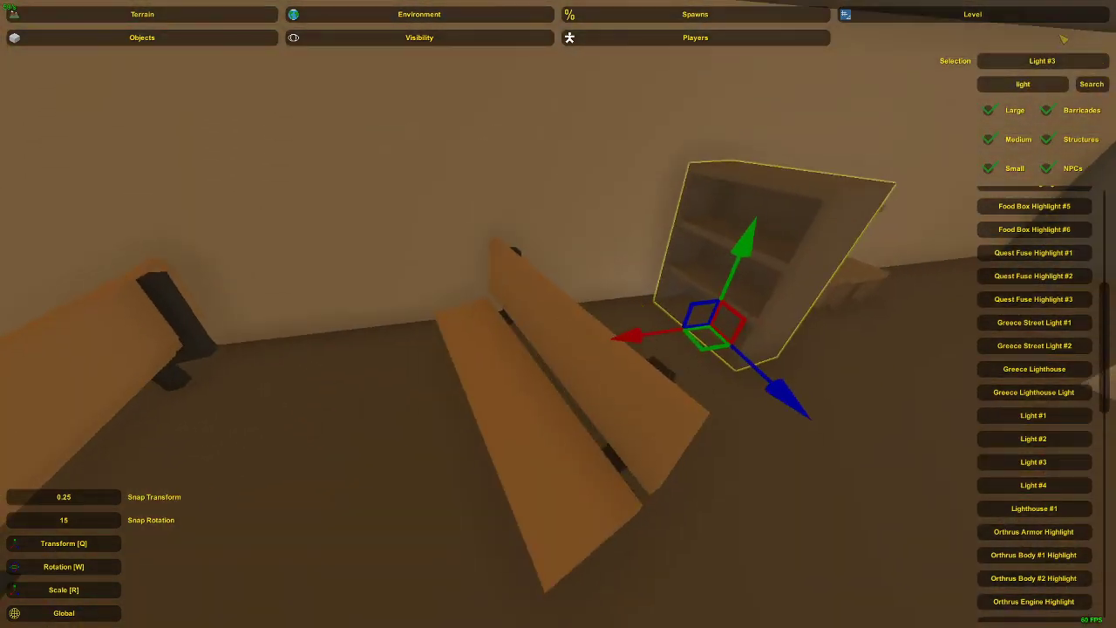
key(Delete)
Search the object list for "shelf".
drag(1053, 86, 896, 77)
text(shelf)
key(Return)
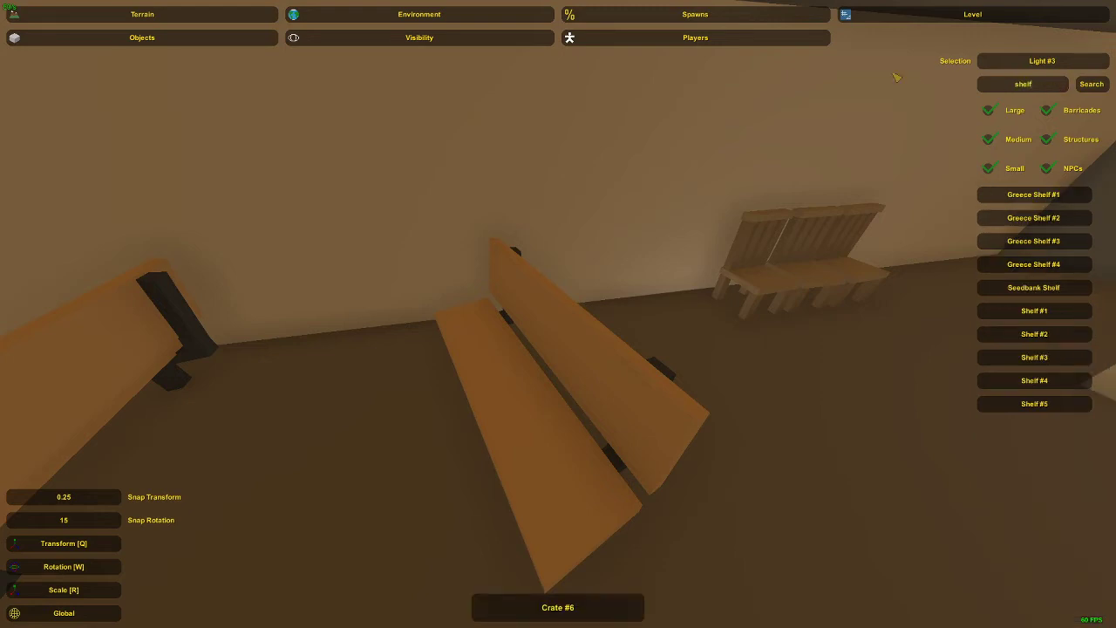
Place Shelf #3 between the orange bench and the wooden chairs, turned end-on to the wall.
click(1035, 357)
right_drag(963, 351, 558, 314)
key(d)
key(e)
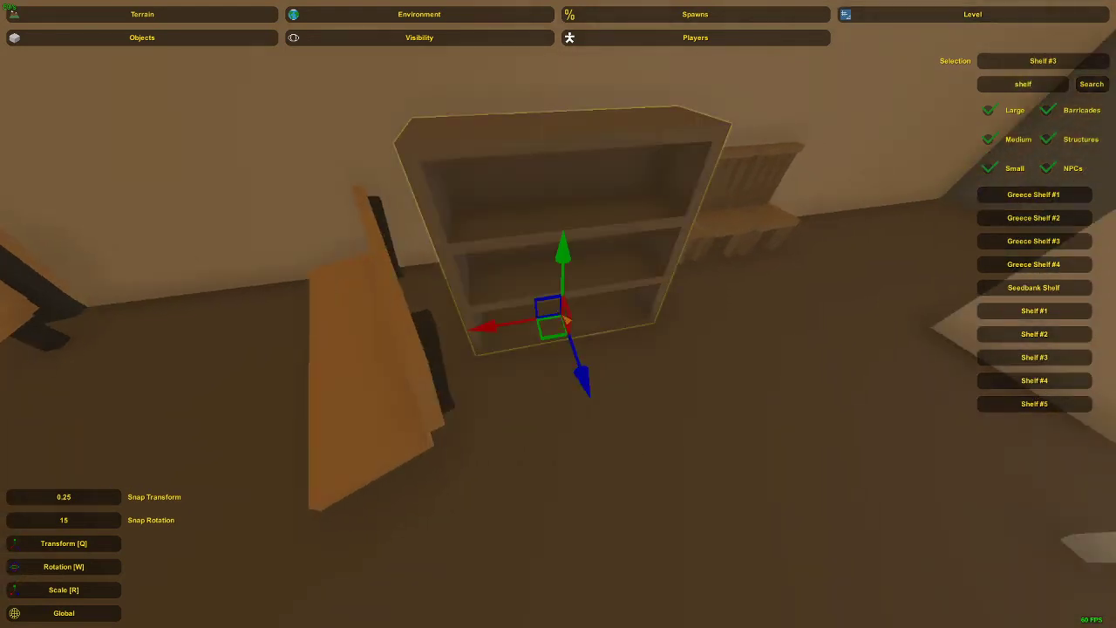
key(w)
mouse_move(565, 398)
mouse_down()
mouse_move(496, 393)
mouse_move(548, 401)
mouse_up()
key(q)
key(w)
key(q)
drag(549, 333, 499, 324)
key(a)
right_drag(499, 325, 558, 314)
drag(591, 319, 586, 321)
click(546, 222)
Nudge the shelf closer to the orange bench and deselect it.
right_drag(546, 222, 558, 314)
key(d)
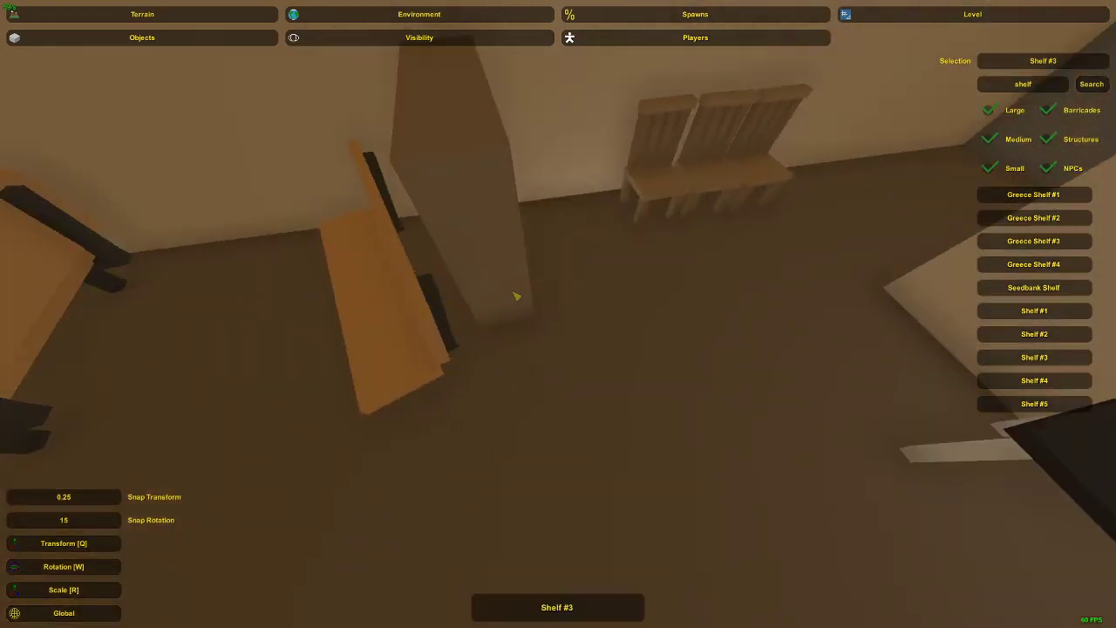
click(454, 302)
click(485, 284)
drag(578, 250, 569, 252)
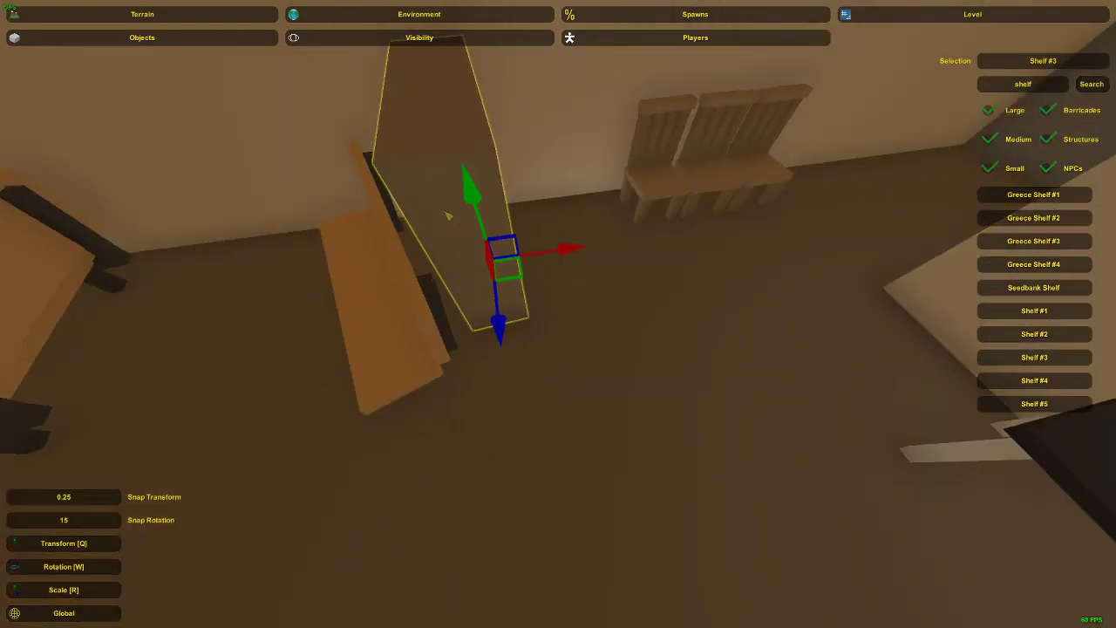
click(448, 216)
right_drag(448, 215, 558, 314)
Move the wooden chair nearest the shelf along the wall until it stands right beside the shelf.
click(616, 316)
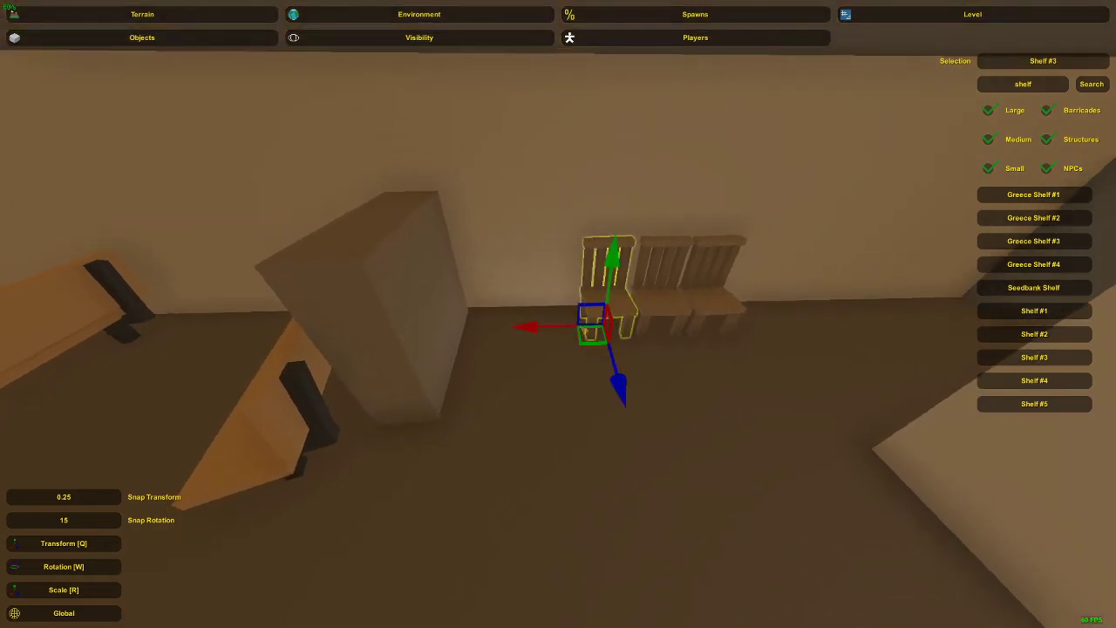
drag(558, 328, 436, 329)
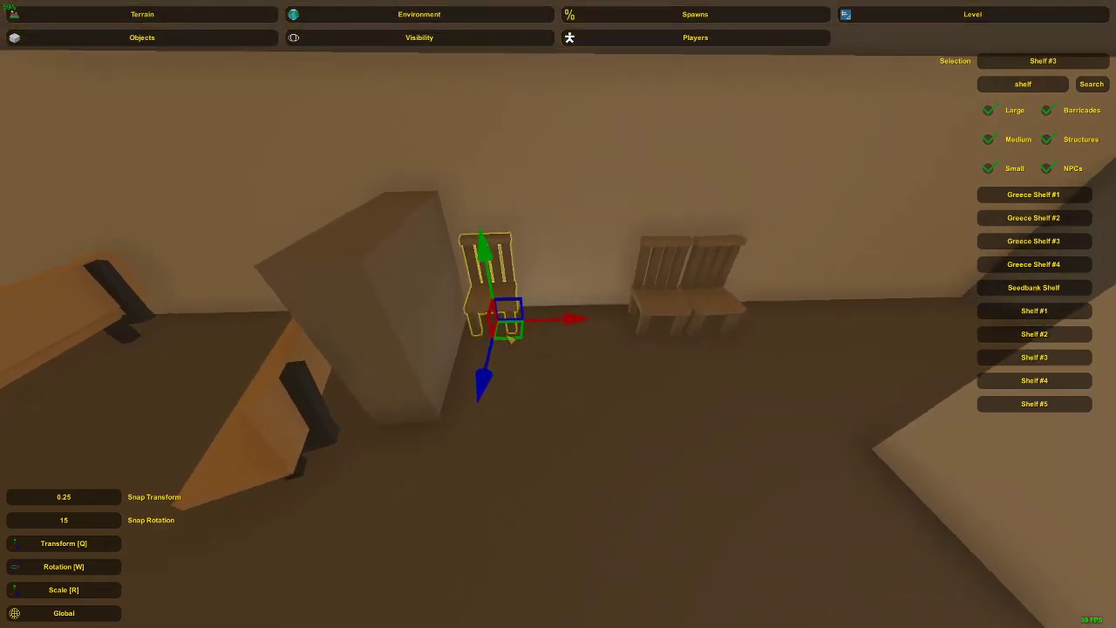
drag(511, 340, 508, 336)
Delete the middle wooden chair and move the remaining one next to the chair beside the shelf.
click(654, 312)
key(Delete)
click(717, 304)
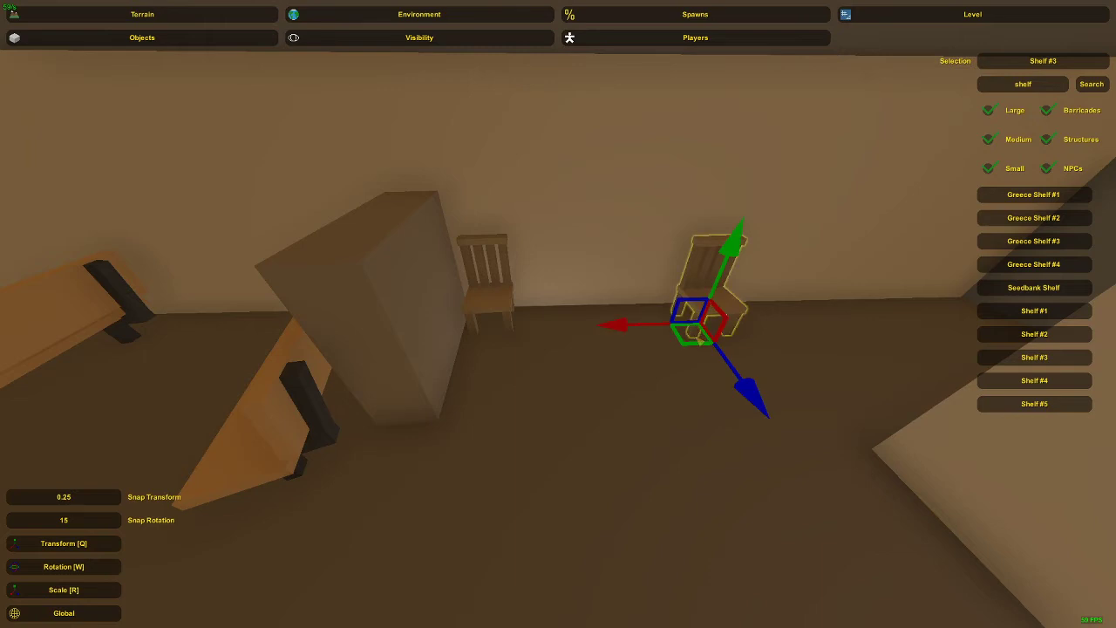
drag(696, 338, 531, 337)
click(533, 296)
right_drag(533, 297, 488, 283)
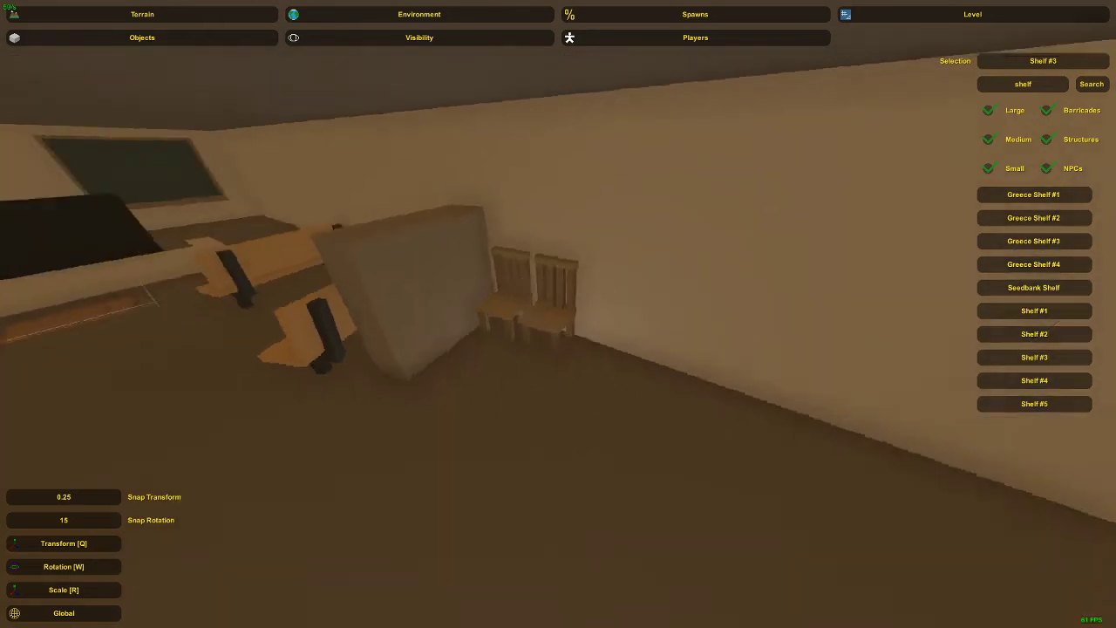
Fine-tune the position of the outer wooden chair against the wall and deselect it.
key(d)
right_drag(558, 314, 393, 318)
key(a)
click(544, 324)
click(493, 361)
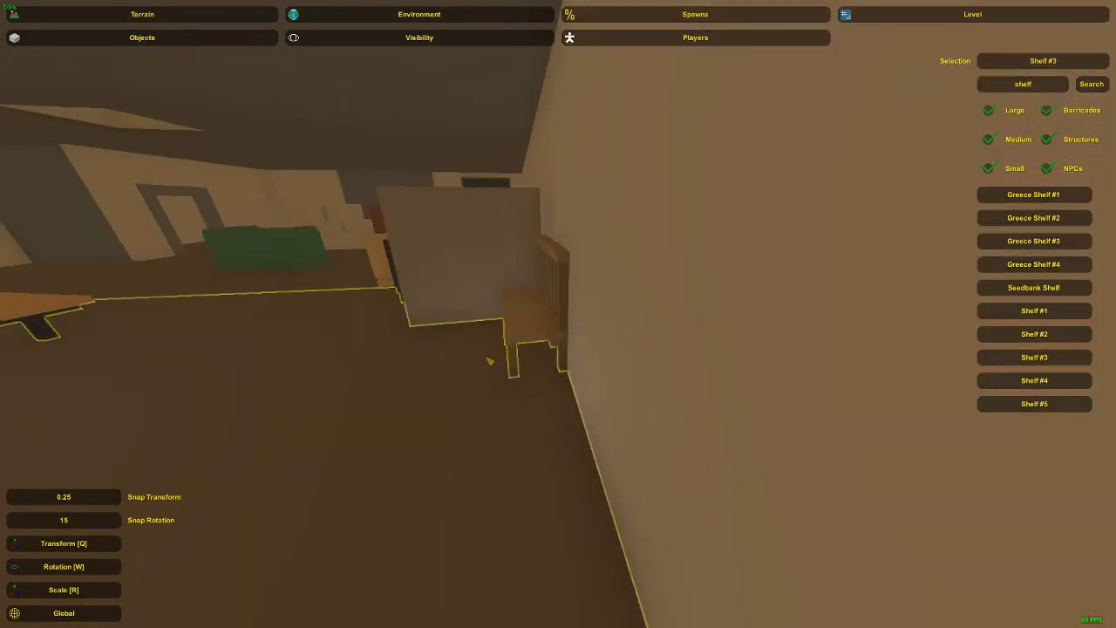
click(508, 349)
drag(493, 370, 490, 367)
click(512, 329)
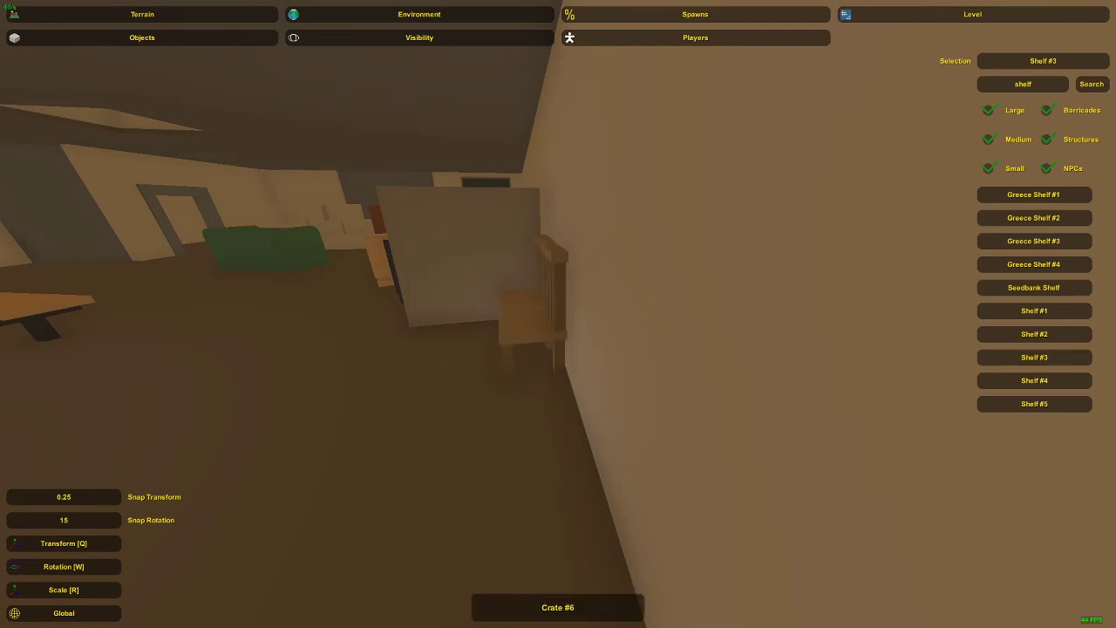
Select two lower boxes and one upper box of the barricade and place the group by the wall beside the wooden hatch.
key(w)
right_drag(523, 326, 298, 344)
key(w)
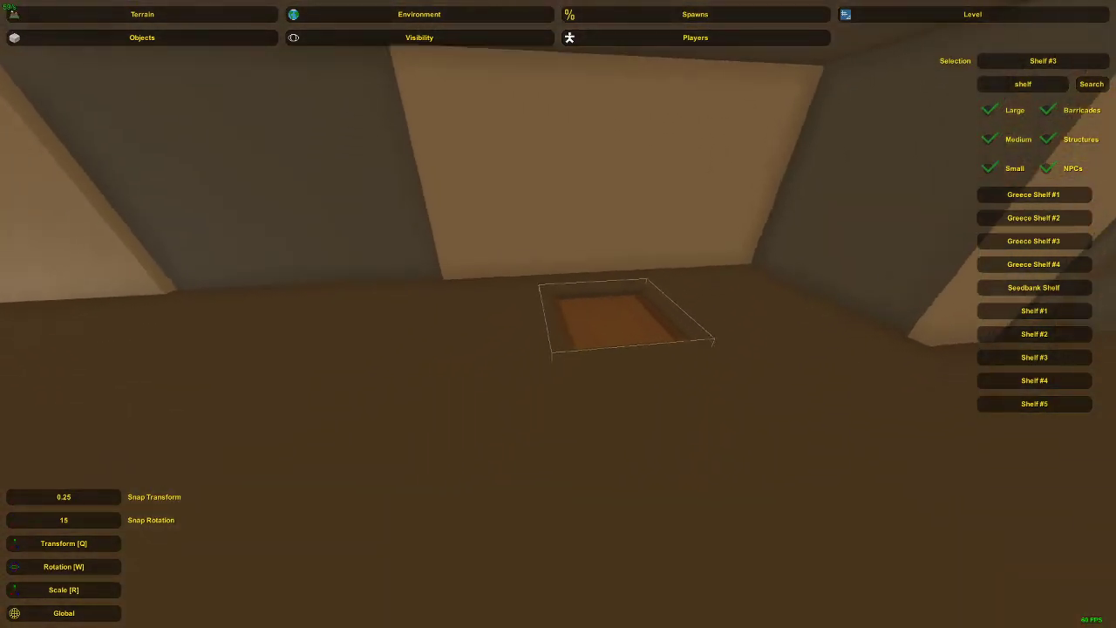
key(w)
key(s)
key(w)
click(562, 345)
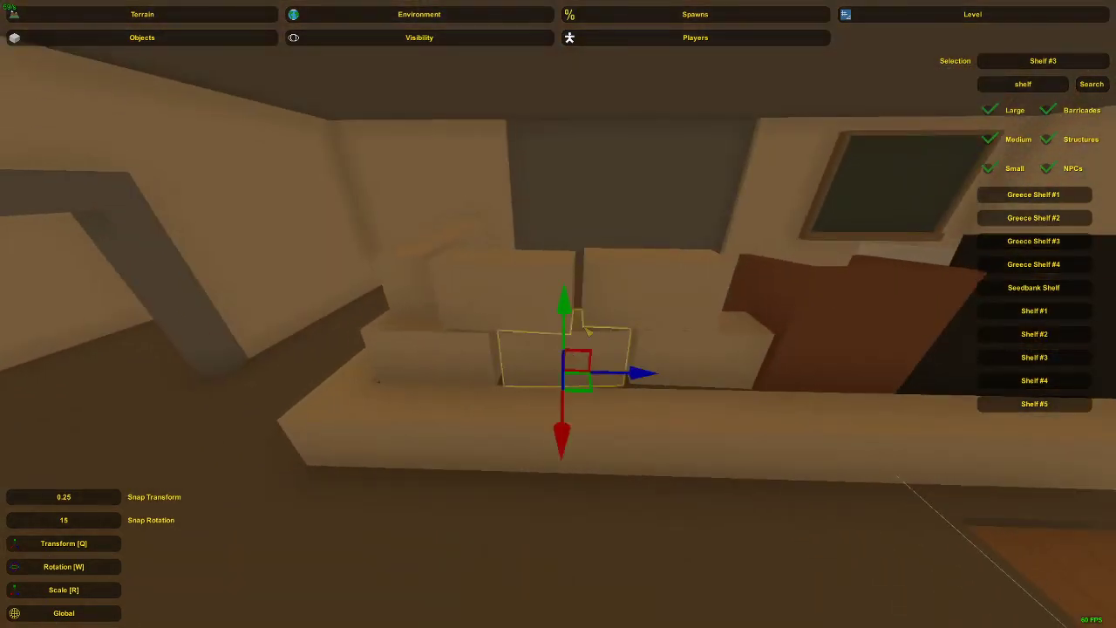
shift+click(589, 318)
shift+click(496, 295)
shift+click(460, 346)
shift+click(623, 312)
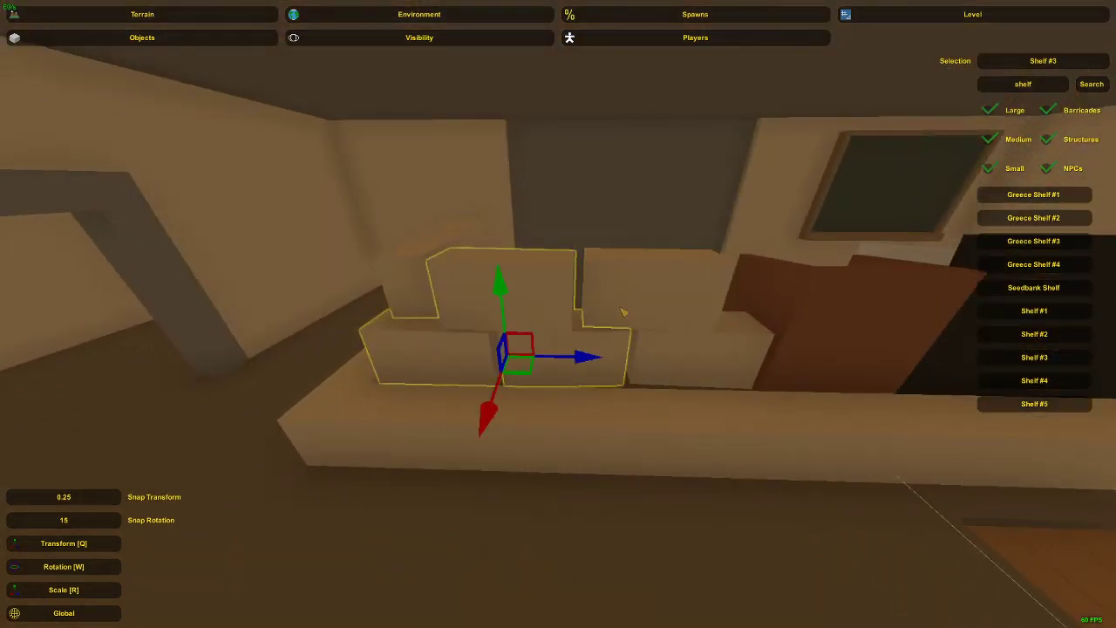
right_drag(580, 309, 492, 288)
key(w)
key(e)
key(e)
key(w)
key(d)
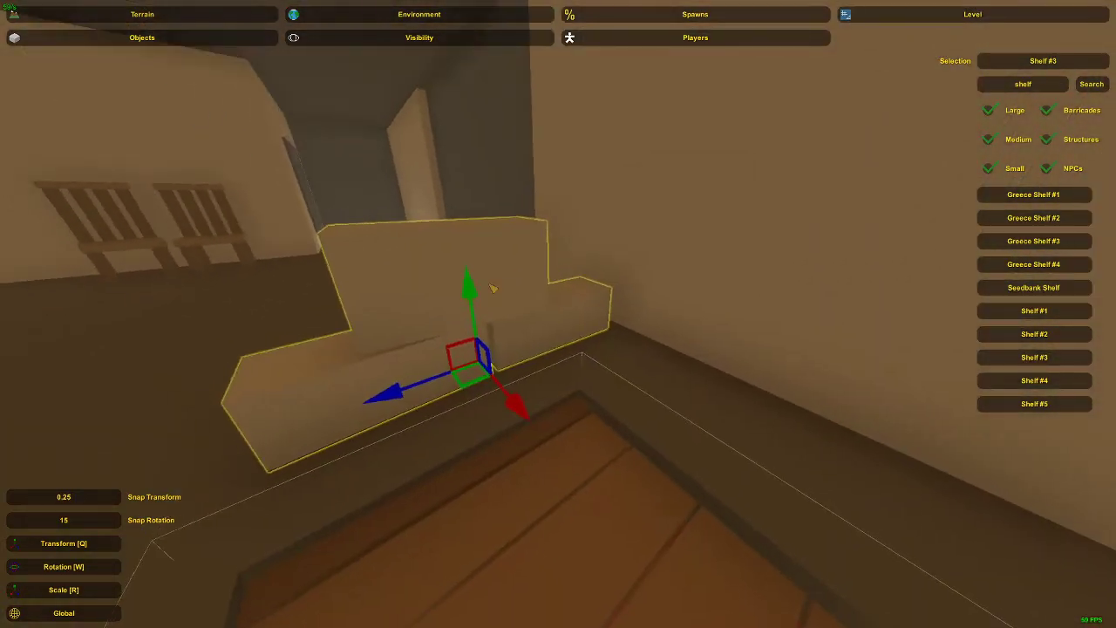
Adjust the height of the three-box pile and switch the transform axes to local.
drag(473, 278, 467, 227)
right_drag(467, 253, 557, 304)
drag(550, 260, 549, 292)
click(57, 616)
right_drag(241, 498, 528, 322)
key(s)
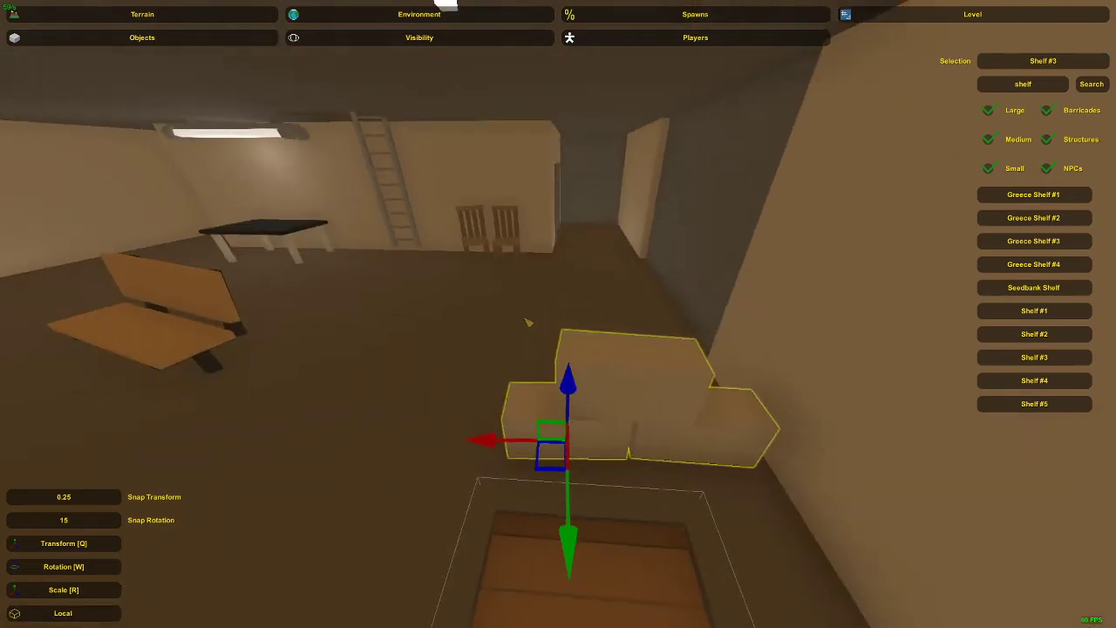
Shift the three-box pile into position against the wall, close to the edge of the hatch.
key(e)
key(e)
key(e)
key(a)
right_drag(583, 388, 933, 393)
right_drag(558, 314, 572, 316)
drag(573, 319, 581, 320)
key(d)
right_drag(581, 320, 348, 316)
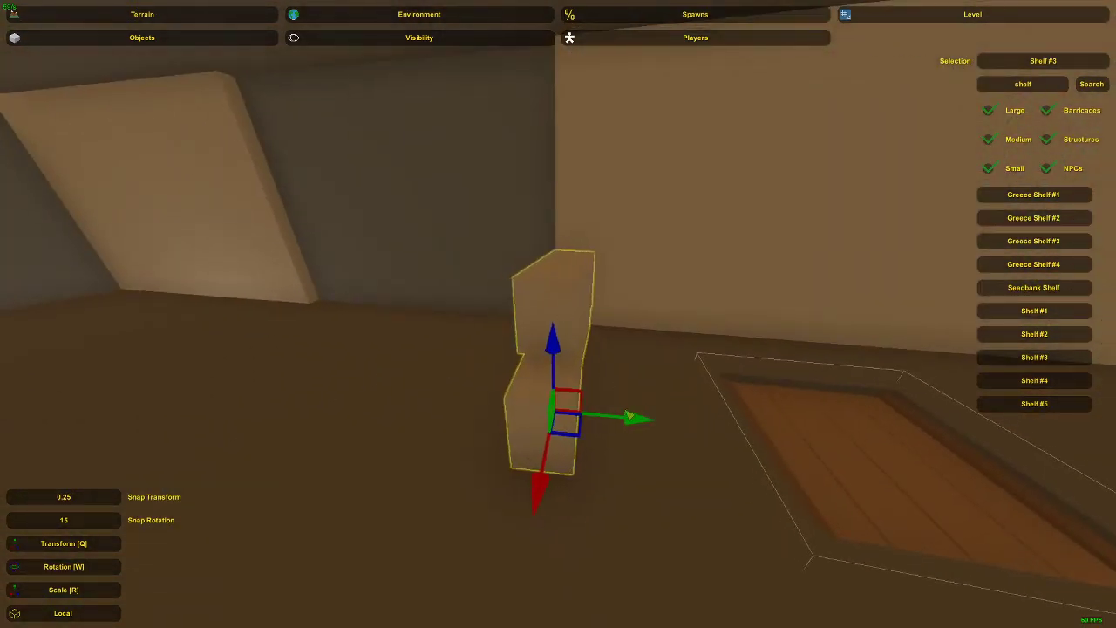
drag(630, 416, 653, 418)
right_drag(653, 418, 515, 427)
key(d)
Move the upper box over the outer lower box and add a copy beside it to complete the second row.
click(587, 326)
click(515, 307)
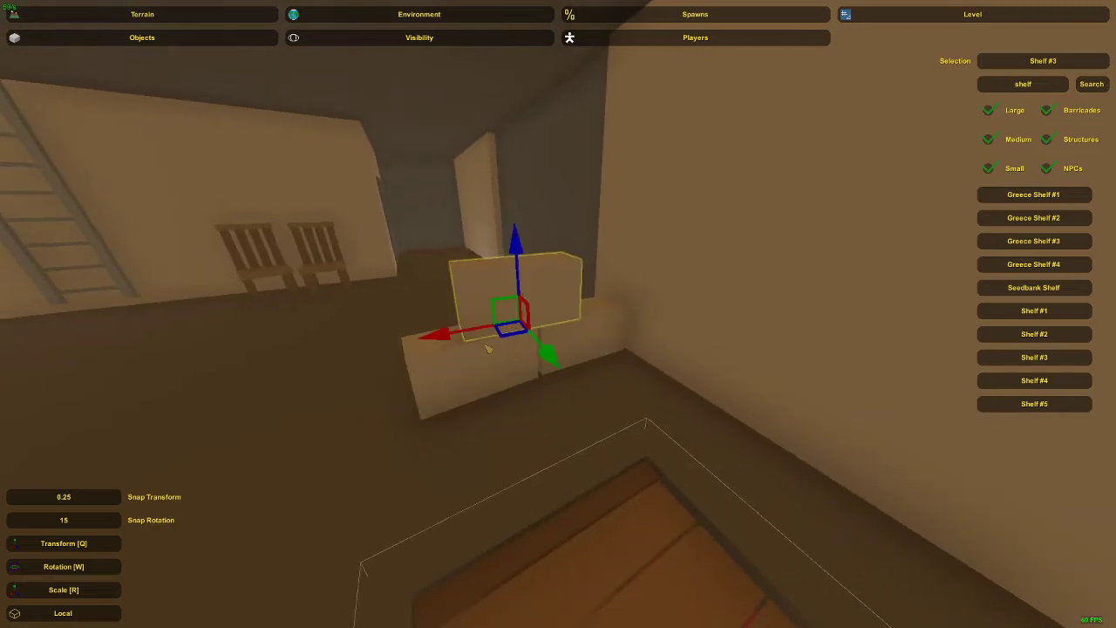
drag(488, 349, 460, 349)
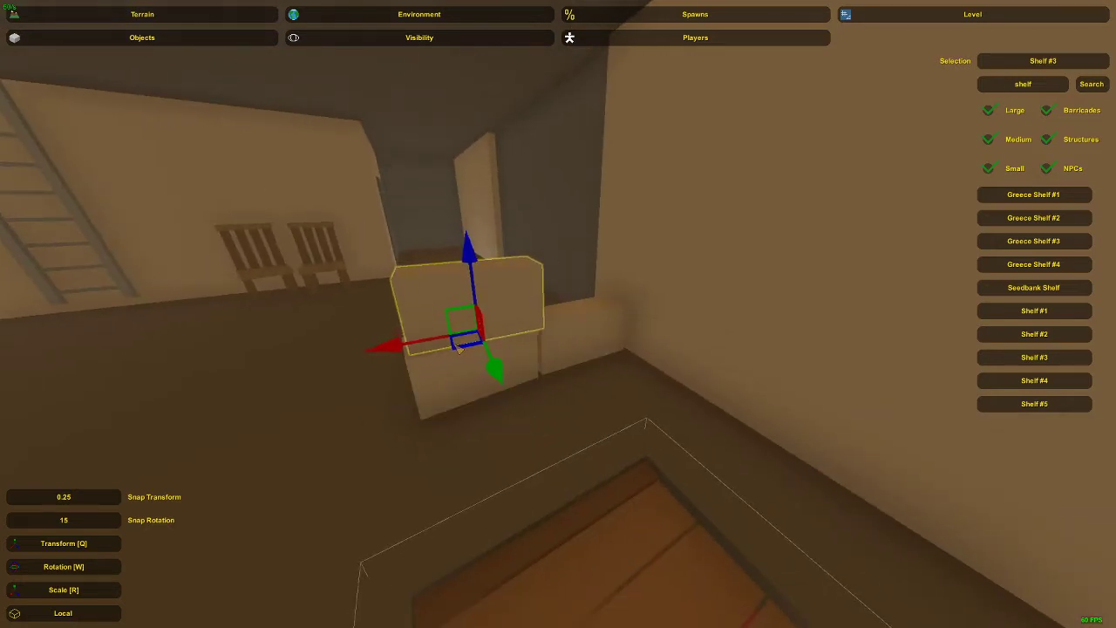
right_drag(459, 349, 375, 345)
key(d)
key(ctrl+c)
key(ctrl+v)
drag(514, 341, 636, 354)
Duplicate the two bottom boxes and raise the copies on top of the pile as a third row.
click(523, 355)
shift+click(568, 360)
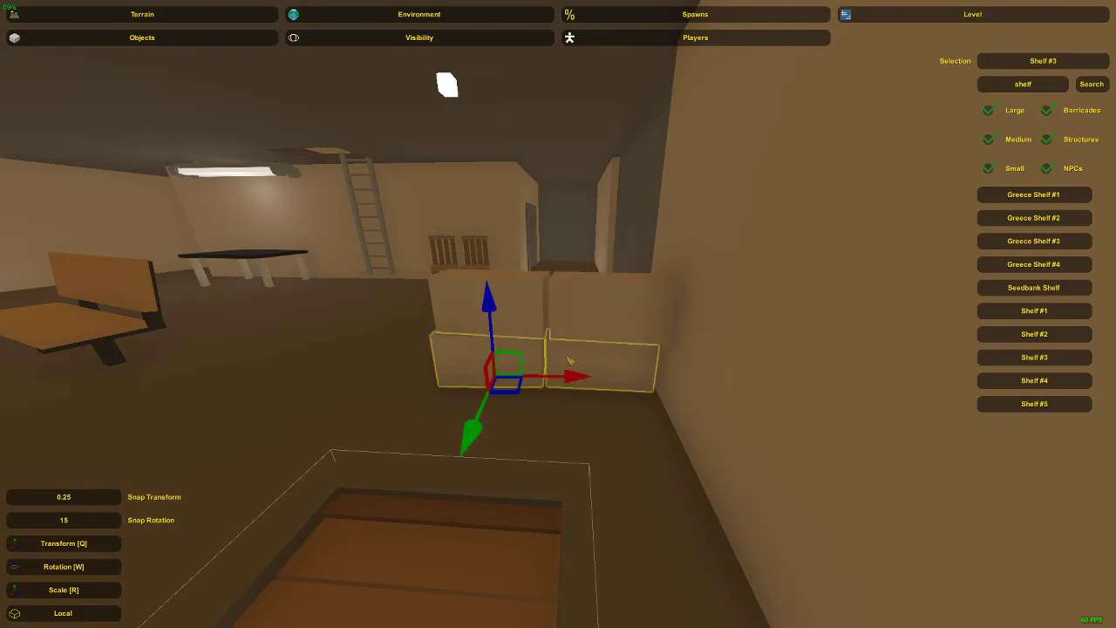
key(ctrl+c)
key(ctrl+v)
drag(492, 322, 516, 206)
key(w)
right_drag(516, 205, 575, 335)
key(e)
key(e)
key(e)
key(e)
key(e)
key(e)
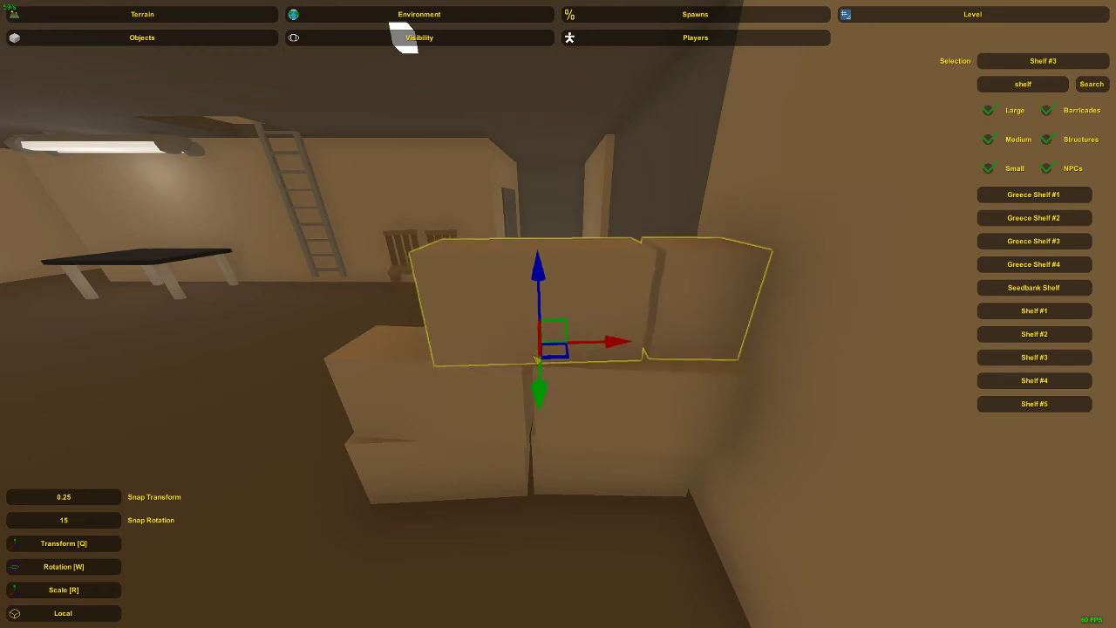
Delete the third-row box nearest the wall and slide the remaining top box toward the wall.
click(657, 316)
key(Delete)
key(w)
right_drag(657, 316, 733, 336)
click(514, 336)
drag(428, 396, 498, 350)
click(470, 308)
mouse_move(470, 309)
right_down()
mouse_move(449, 292)
mouse_move(475, 274)
mouse_move(477, 292)
mouse_move(453, 292)
right_up()
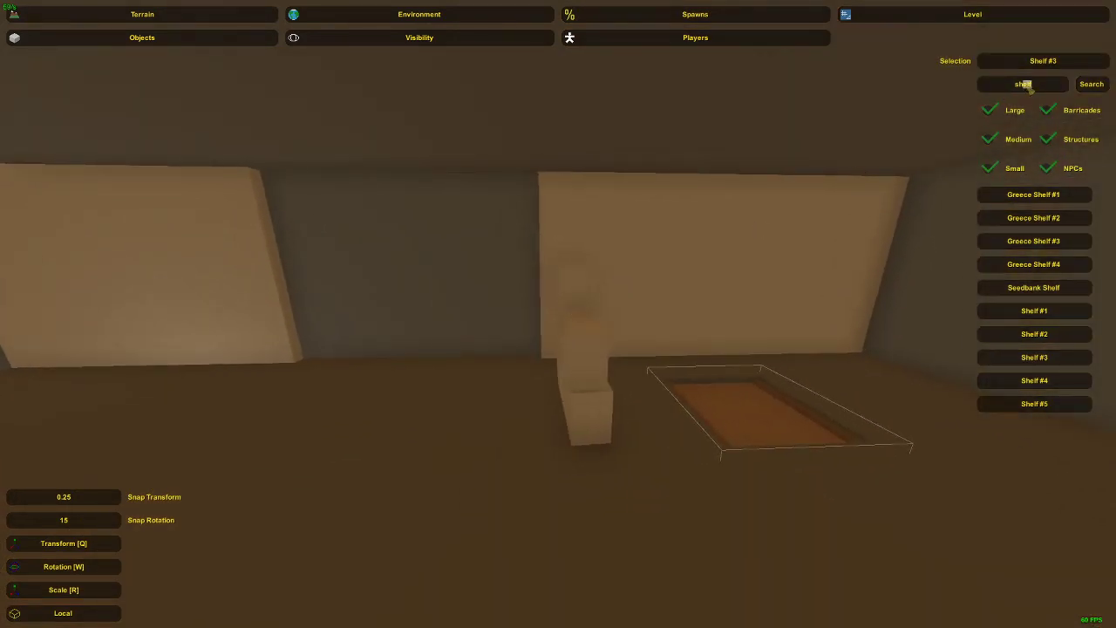
Search the object list for "pallet" and place Pallet Wood #1 behind the stacked boxes, rotated upright.
click(989, 84)
text(pal)
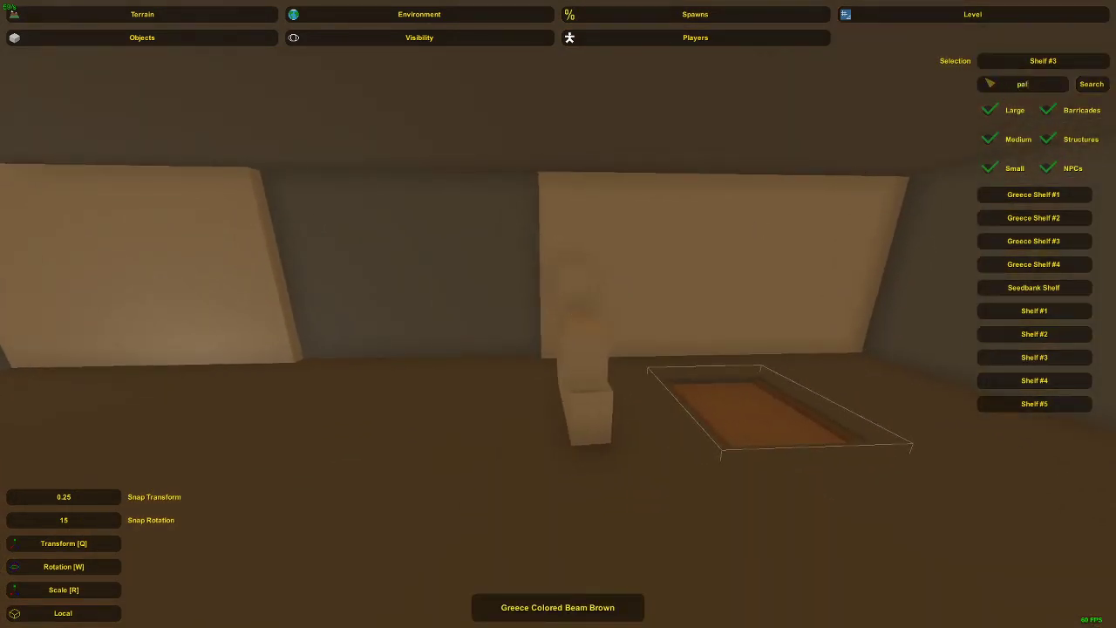
text(let)
click(1034, 195)
right_drag(1034, 194, 563, 331)
key(e)
key(w)
drag(588, 256, 542, 229)
key(q)
drag(558, 319, 553, 271)
Tilt the wooden pallet so that it leans toward the stacked boxes.
right_drag(553, 271, 471, 205)
key(d)
key(w)
mouse_move(558, 314)
right_down()
mouse_move(562, 344)
mouse_move(558, 316)
right_up()
drag(558, 316, 582, 286)
key(q)
right_drag(581, 286, 558, 314)
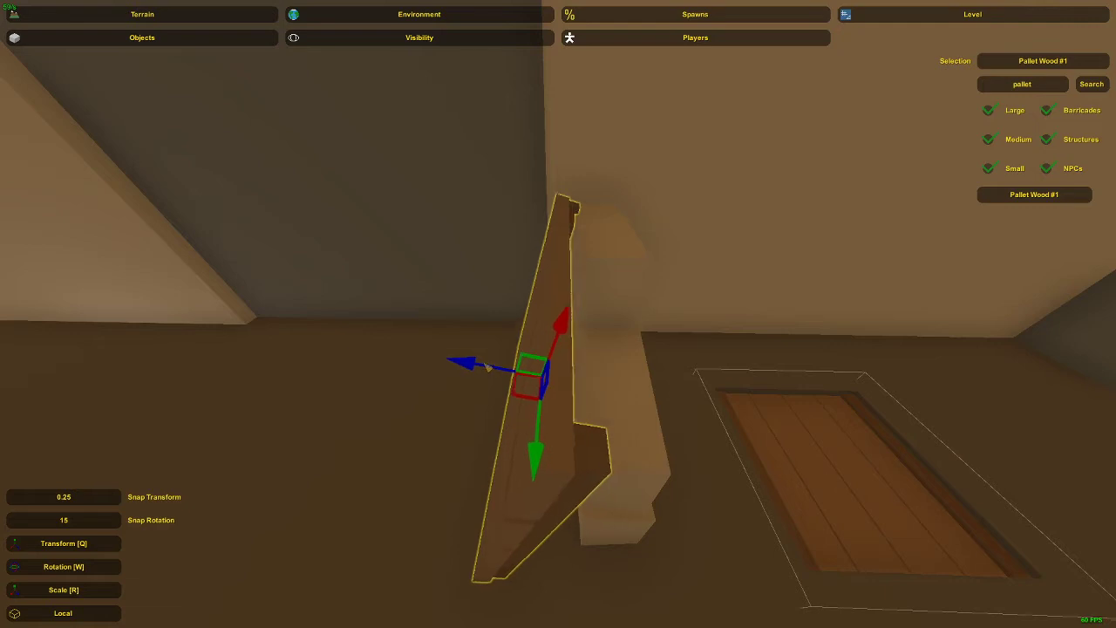
Fine-tune the pallet's rotation using global axes.
right_drag(492, 369, 539, 260)
right_drag(558, 314, 546, 359)
click(92, 618)
key(w)
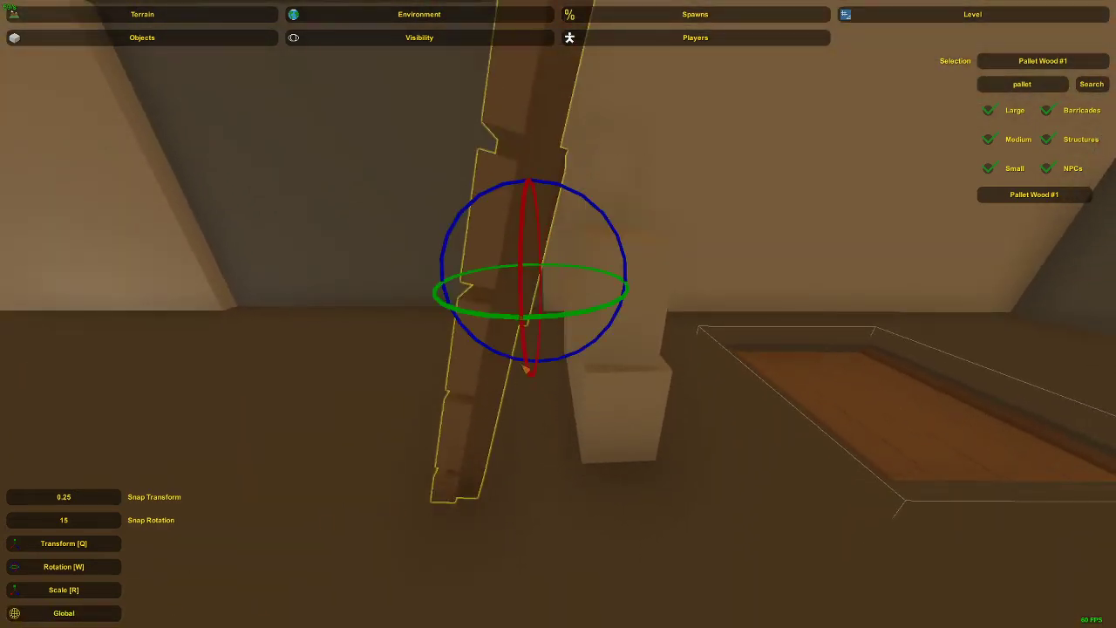
drag(560, 327, 567, 322)
key(q)
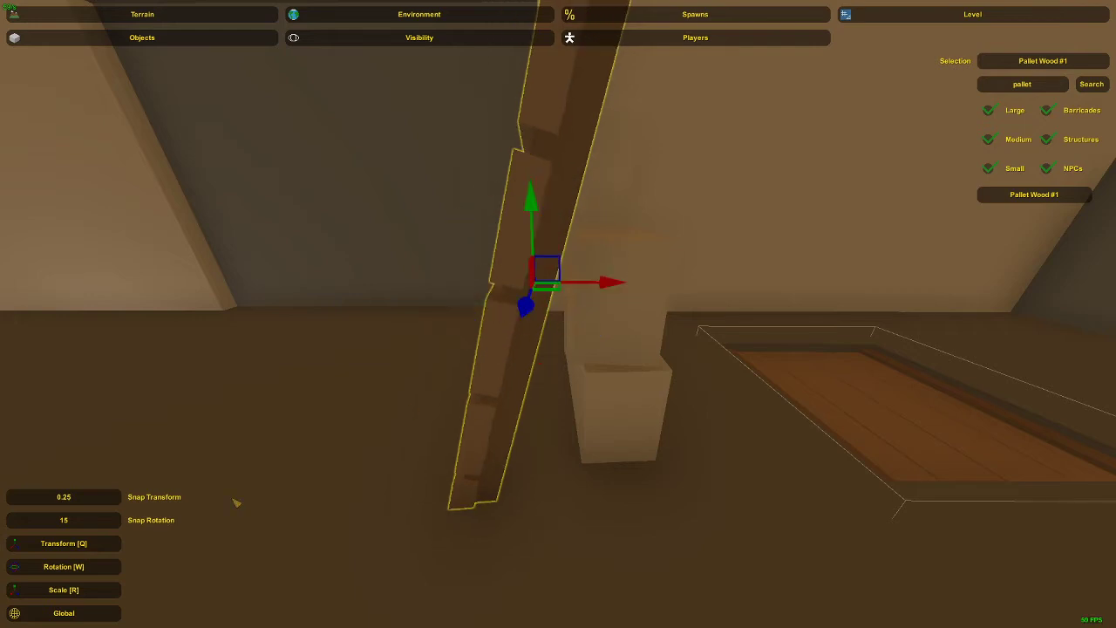
Switch back to local axes, nudge the pallet against the stacked boxes and deselect it.
click(100, 613)
right_drag(558, 313, 533, 345)
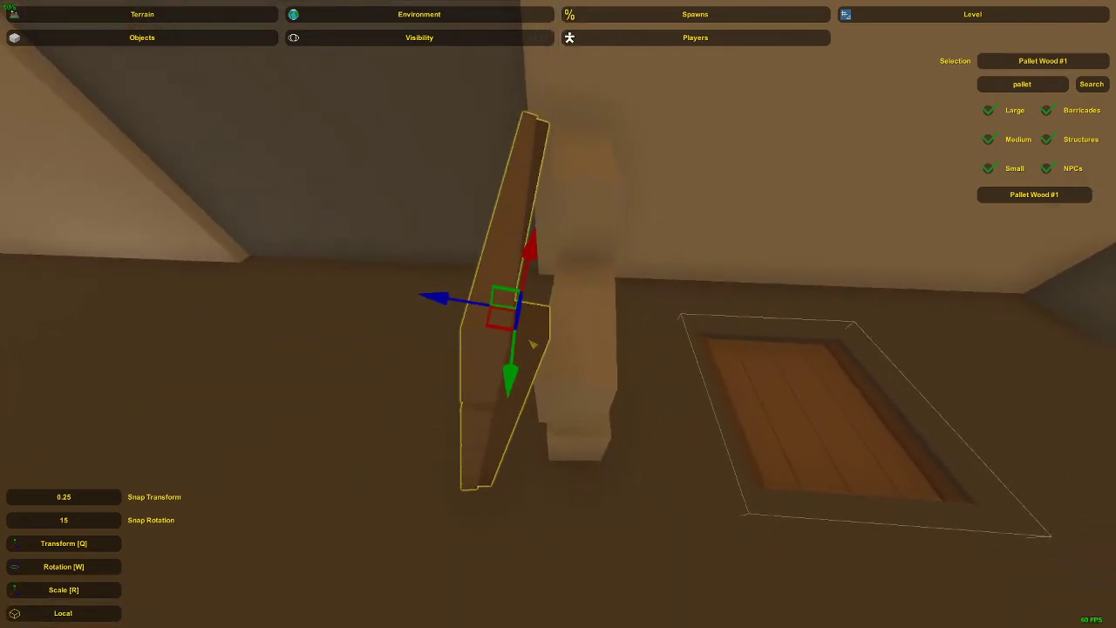
drag(508, 327, 517, 329)
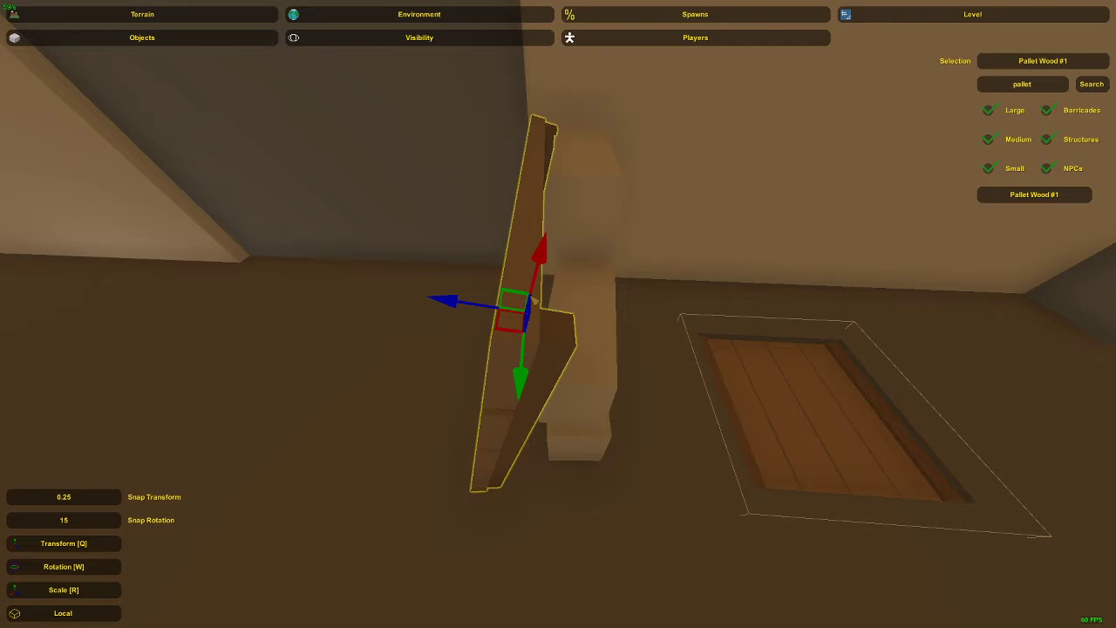
drag(541, 255, 544, 253)
right_drag(544, 253, 571, 297)
mouse_move(572, 295)
mouse_down()
mouse_move(579, 277)
mouse_move(572, 294)
mouse_up()
click(558, 392)
right_drag(558, 392, 545, 454)
key(s)
right_drag(558, 314, 559, 317)
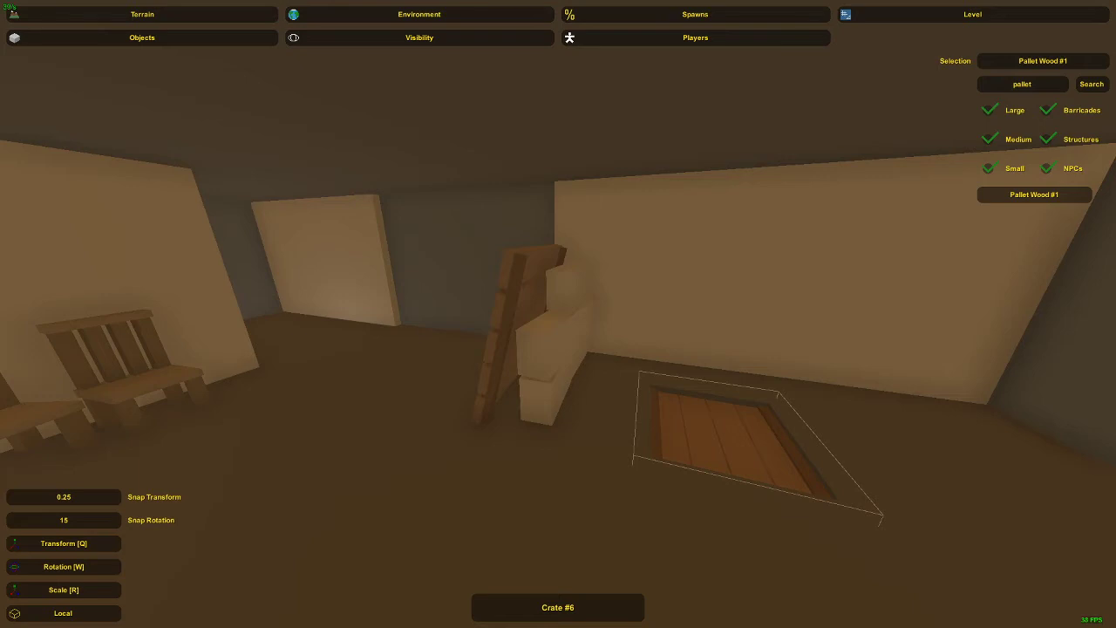
Go to the row of wooden chairs by the American flag, search for "chair m" and choose Chair Metal #1.
key(w)
right_drag(279, 302, 227, 297)
key(w)
right_drag(558, 314, 323, 301)
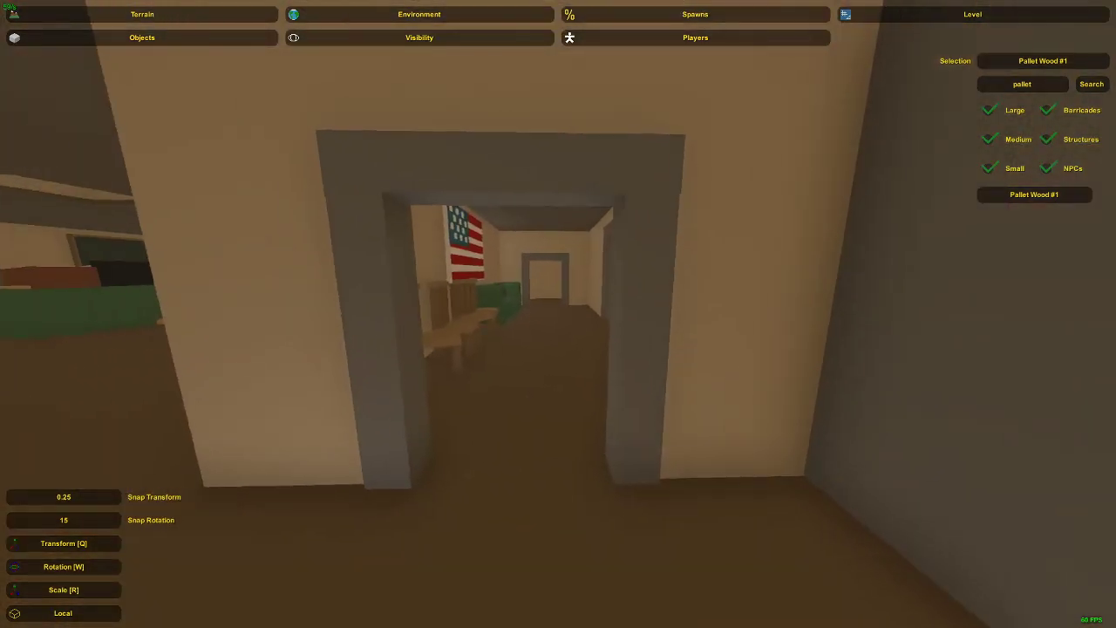
right_drag(559, 314, 510, 336)
key(w)
key(w)
right_drag(407, 336, 292, 359)
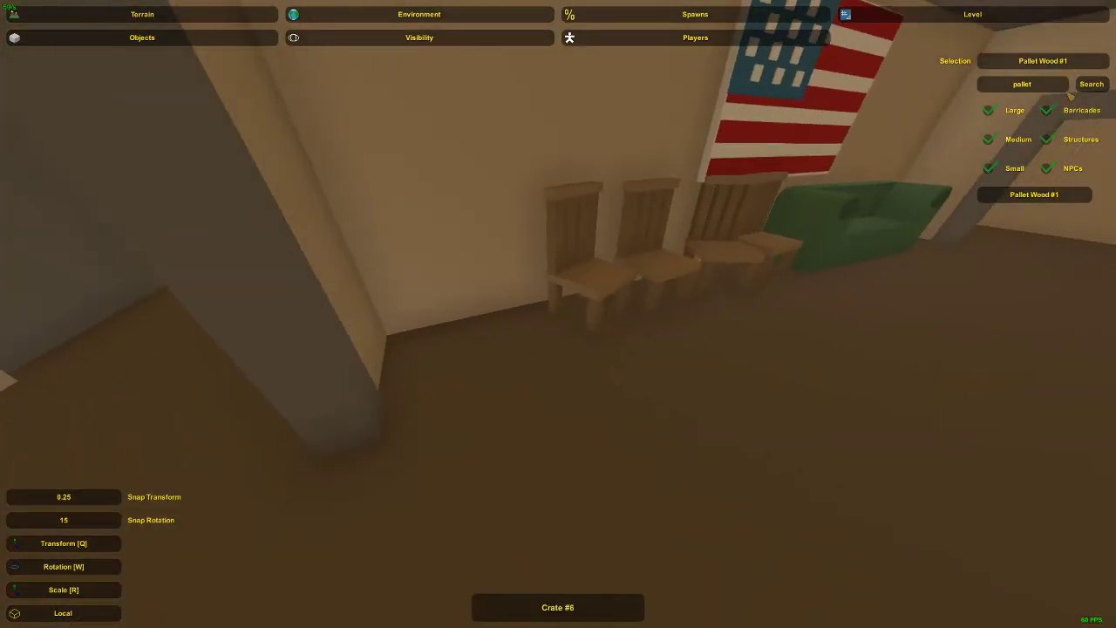
drag(1060, 87, 976, 77)
text(chair)
key(Return)
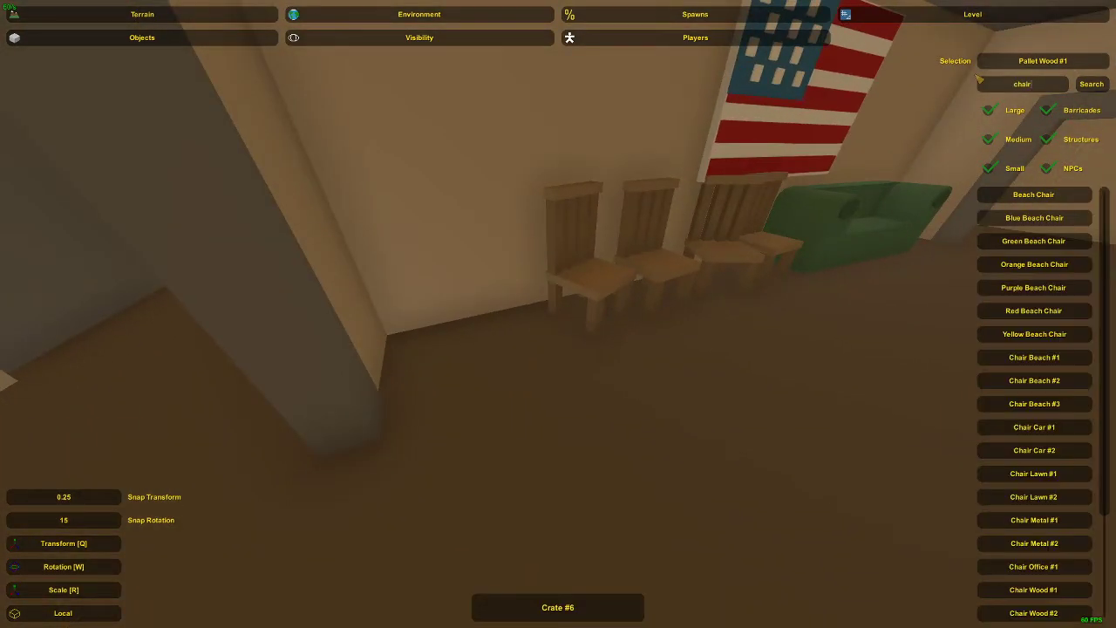
text(m)
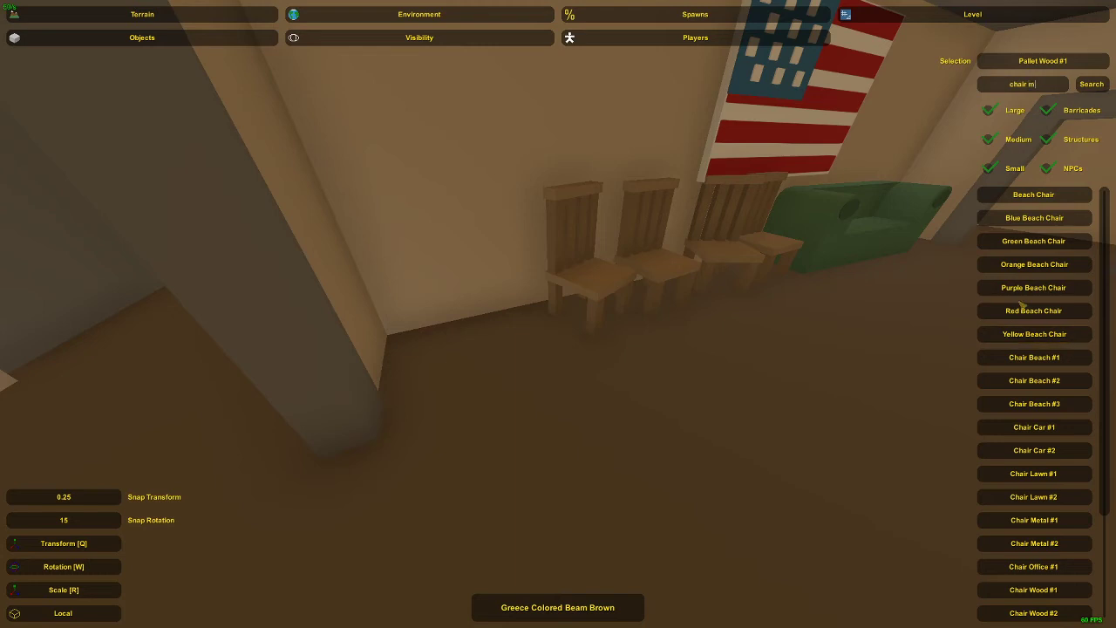
key(Return)
click(1035, 197)
Place the metal chair at the end of the wooden chair row, turned to face the room and moved beside the door frame.
key(w)
right_drag(959, 253, 558, 324)
key(e)
key(w)
drag(571, 408, 613, 426)
key(q)
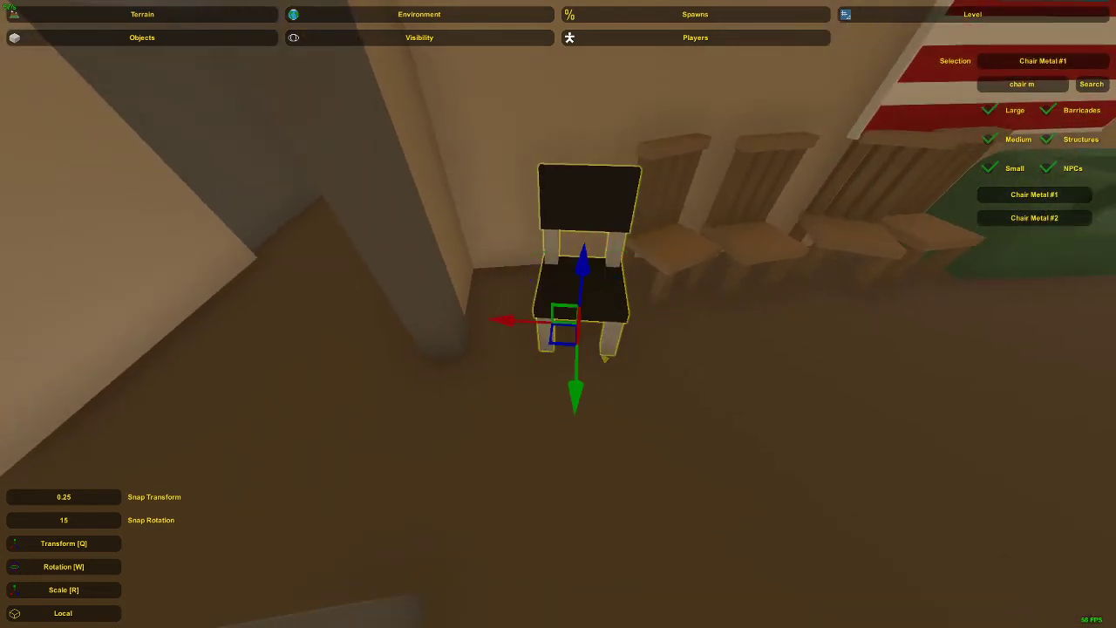
drag(568, 344, 523, 320)
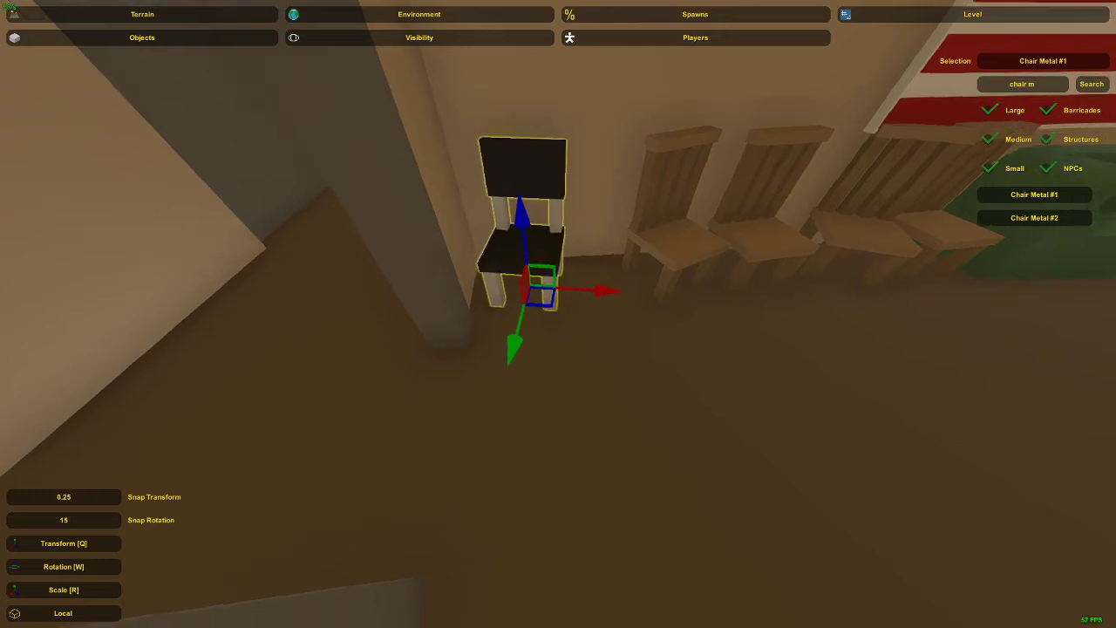
Move the nearest wooden chair beside the metal chair and place two more Chair Metal #1 chairs in the row.
right_drag(523, 320, 600, 279)
click(674, 292)
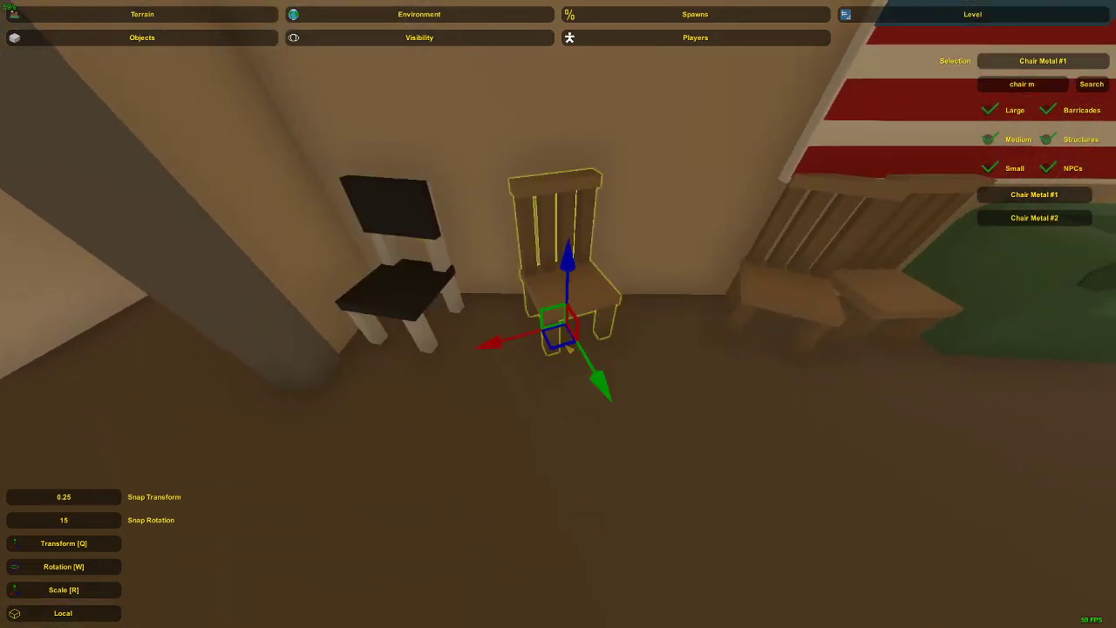
drag(569, 349, 507, 349)
click(598, 338)
click(598, 338)
key(e)
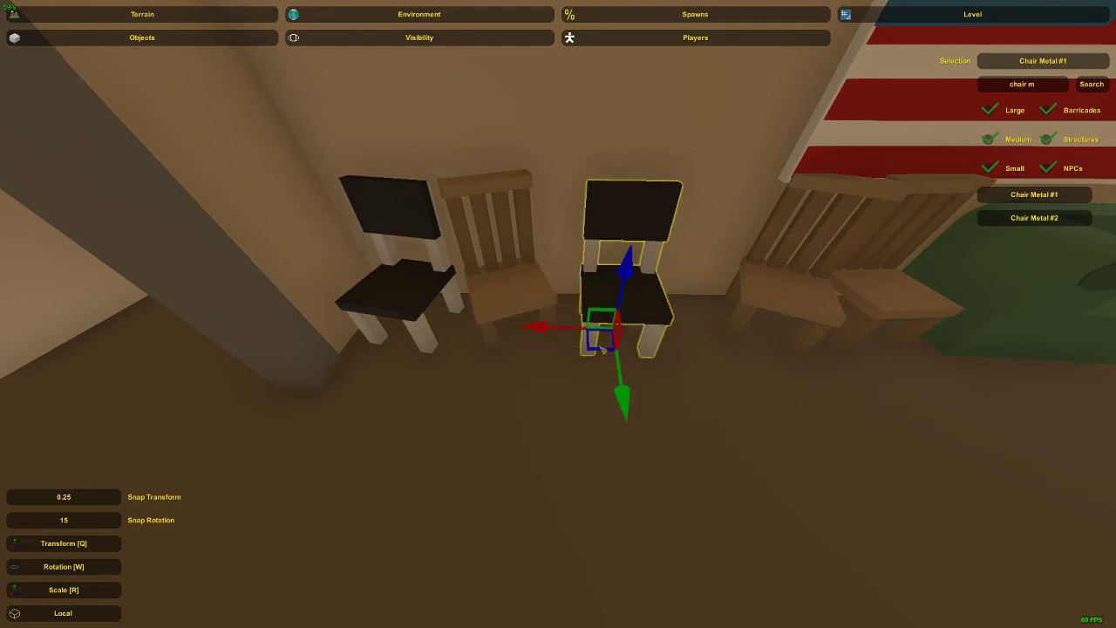
key(d)
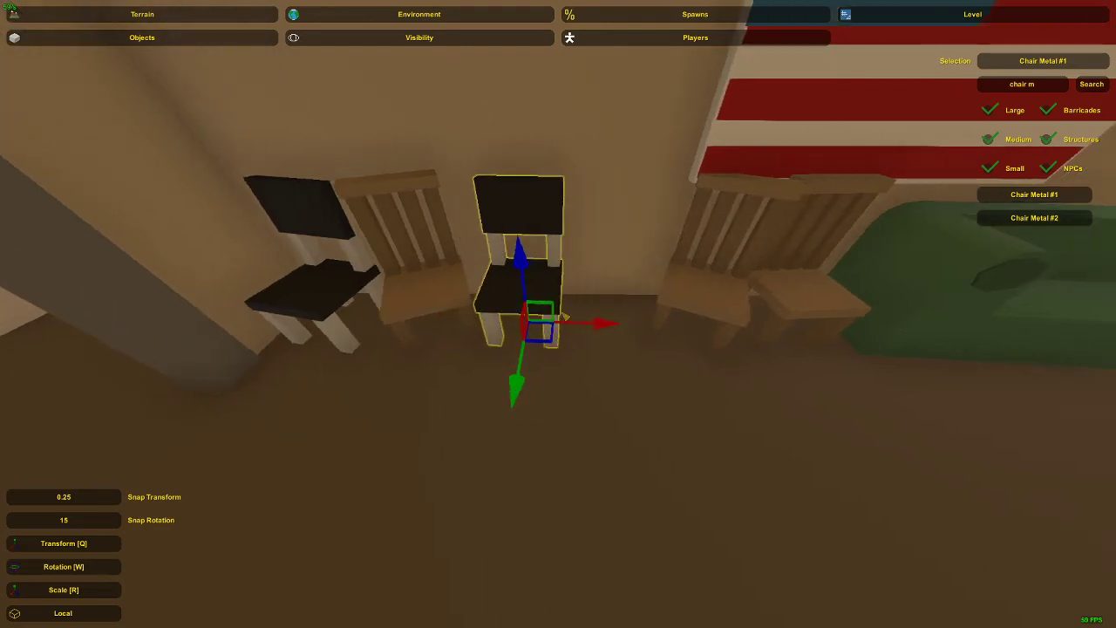
key(e)
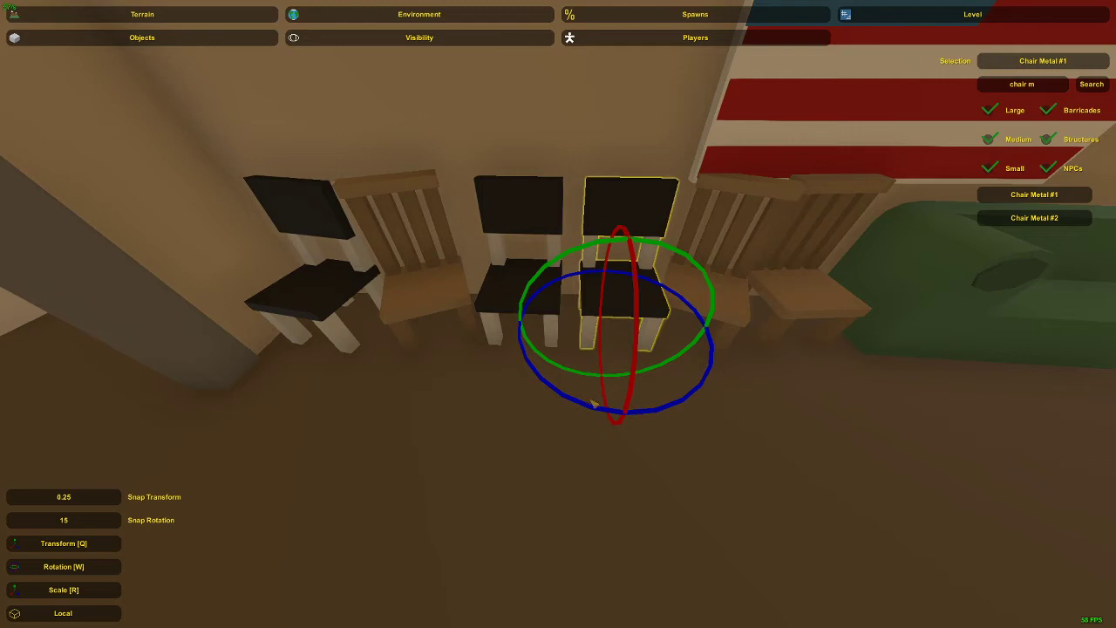
key(q)
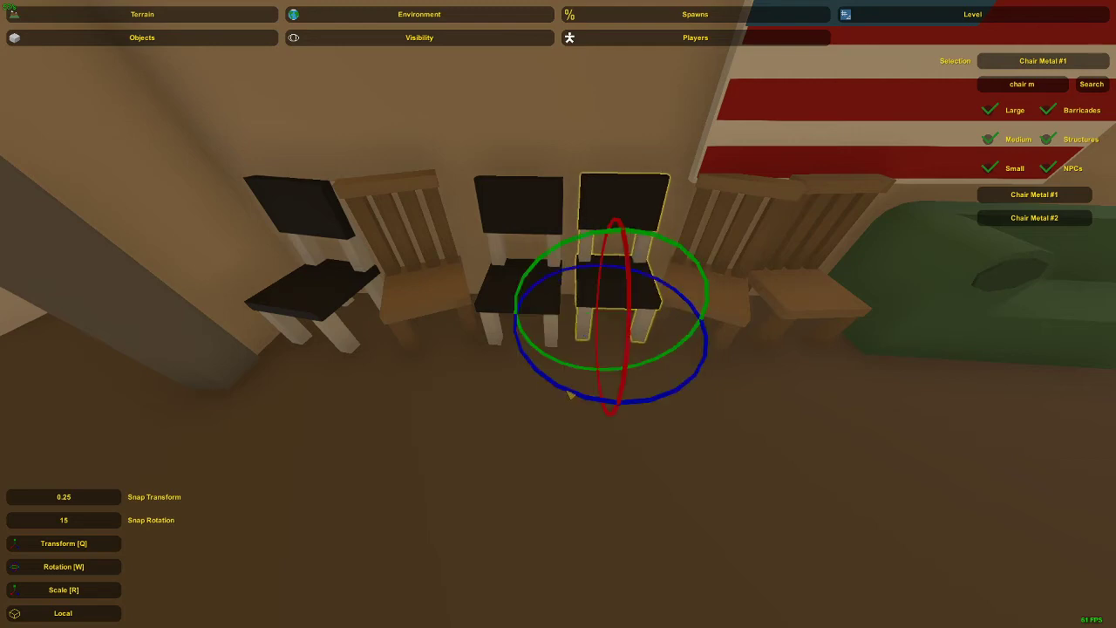
Delete one wooden chair near the green sofa and shift the remaining one slightly away from the metal chairs.
key(d)
key(d)
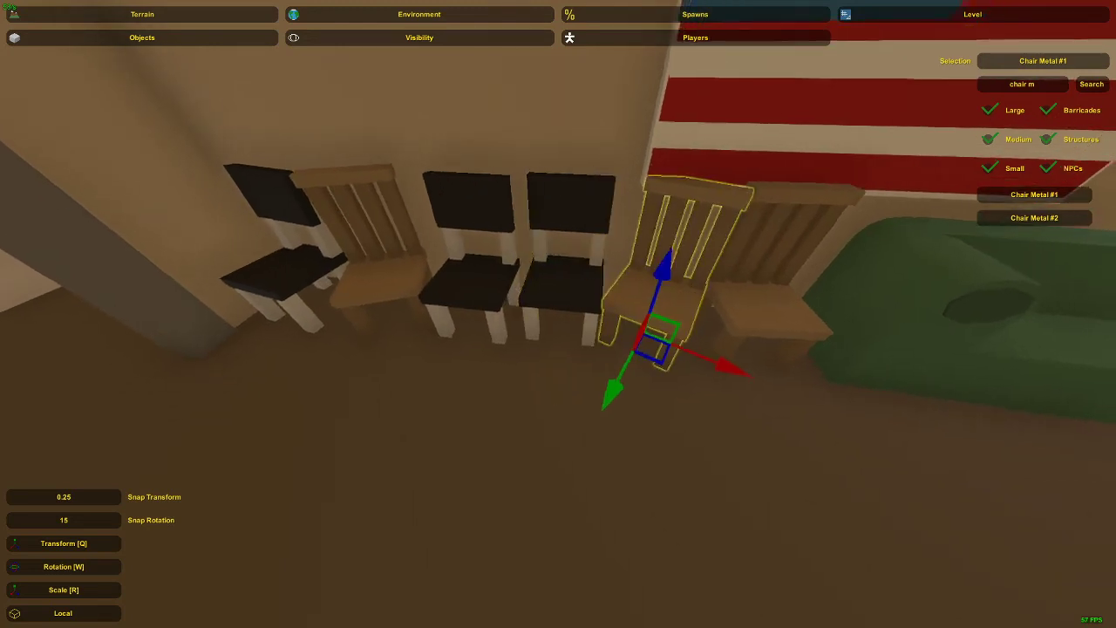
click(682, 309)
key(Delete)
click(643, 322)
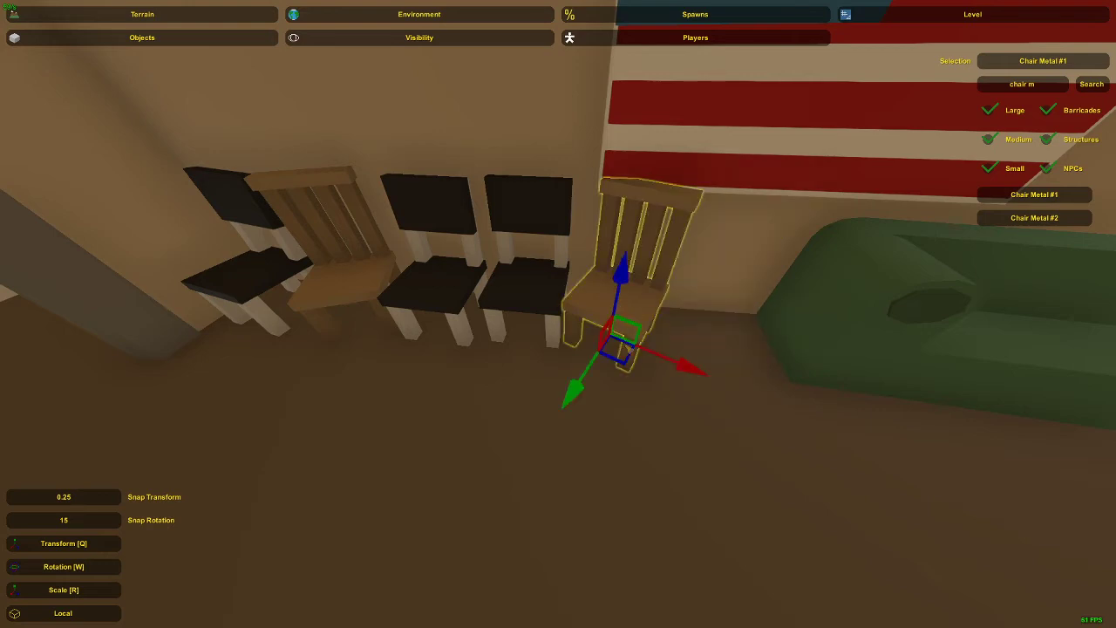
drag(623, 355, 647, 364)
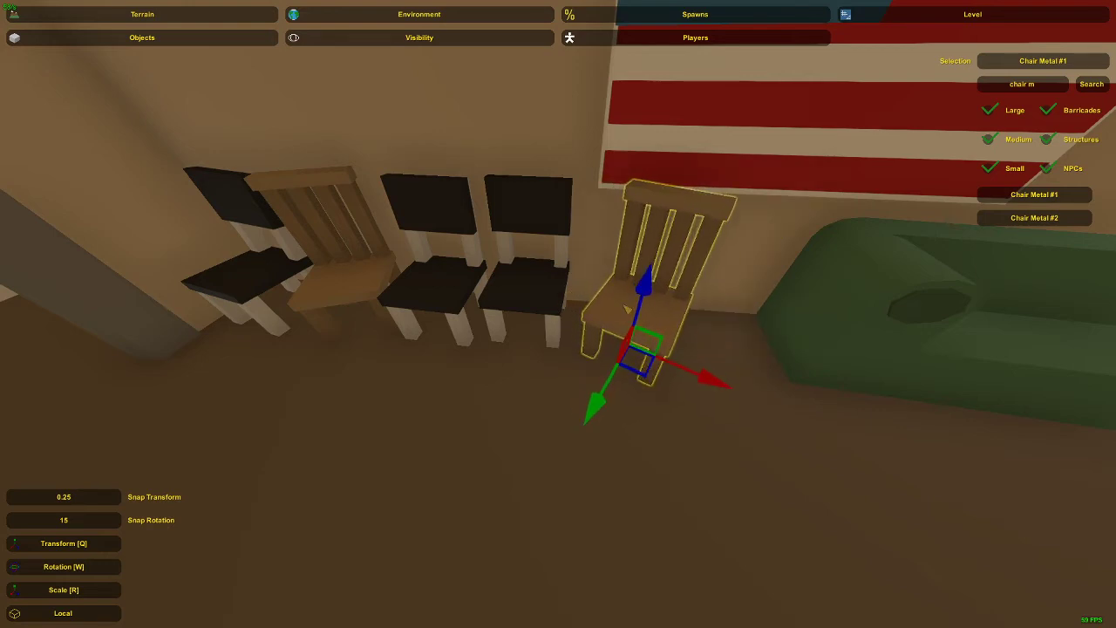
click(627, 310)
Multi-select the pieces of the American flag on the wall, including its panels and white star blocks.
key(a)
right_drag(627, 309, 872, 284)
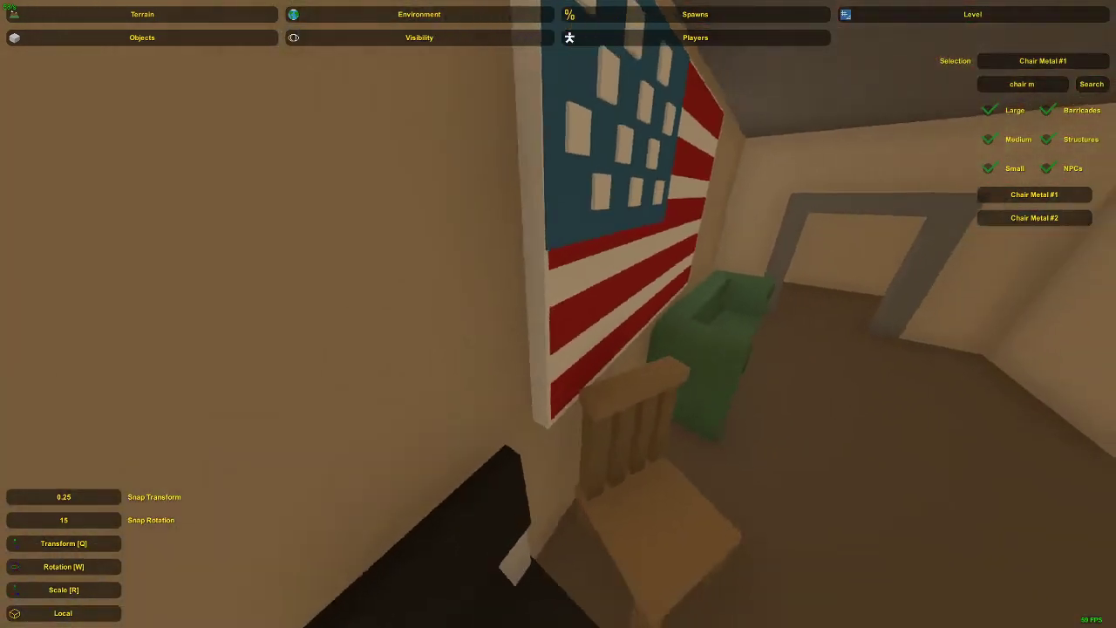
click(570, 304)
key(d)
right_drag(570, 304, 523, 288)
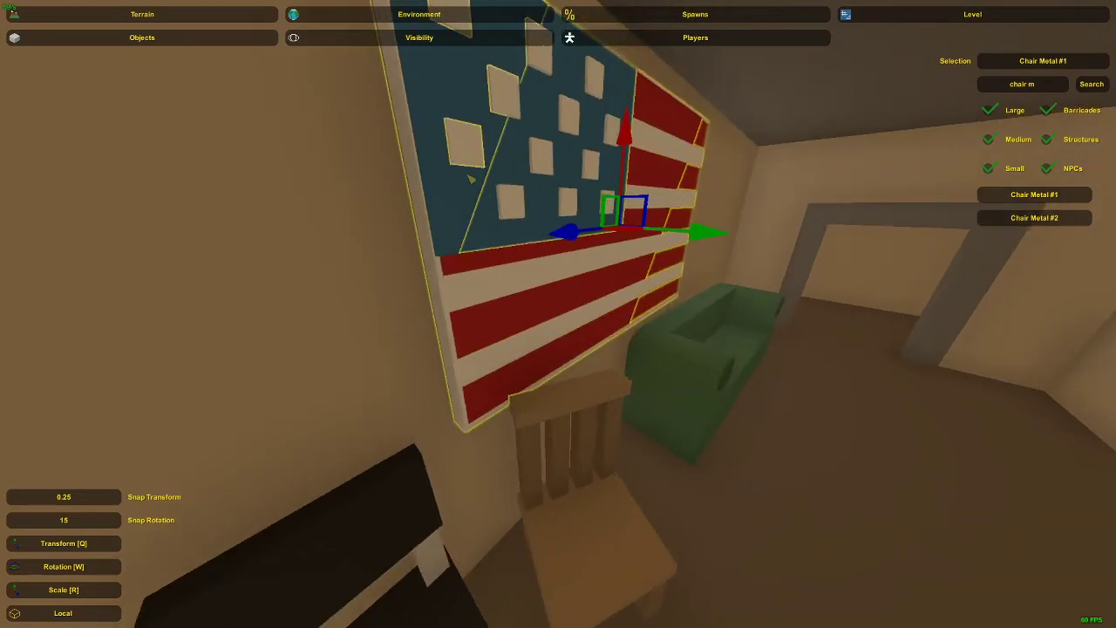
click(471, 218)
click(457, 277)
shift+click(468, 175)
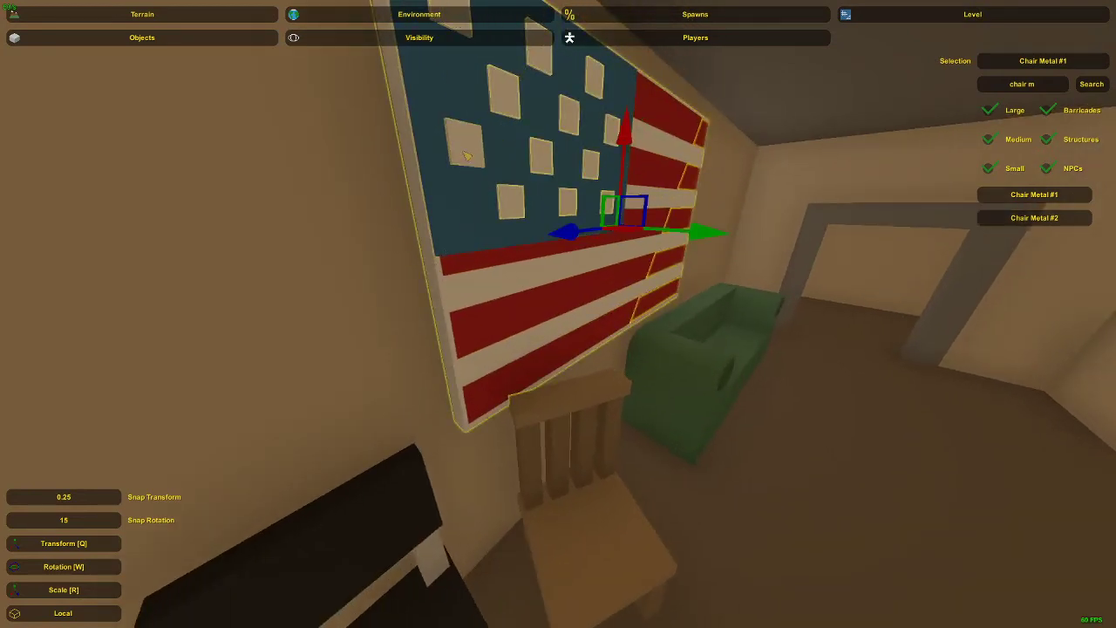
right_drag(467, 67, 455, 11)
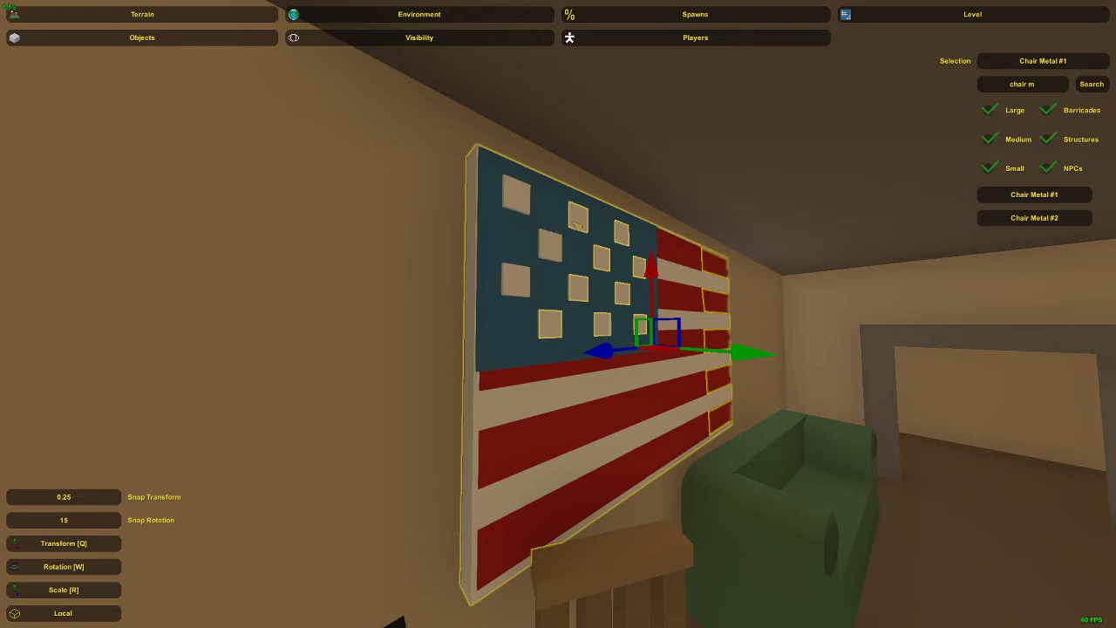
shift+click(598, 320)
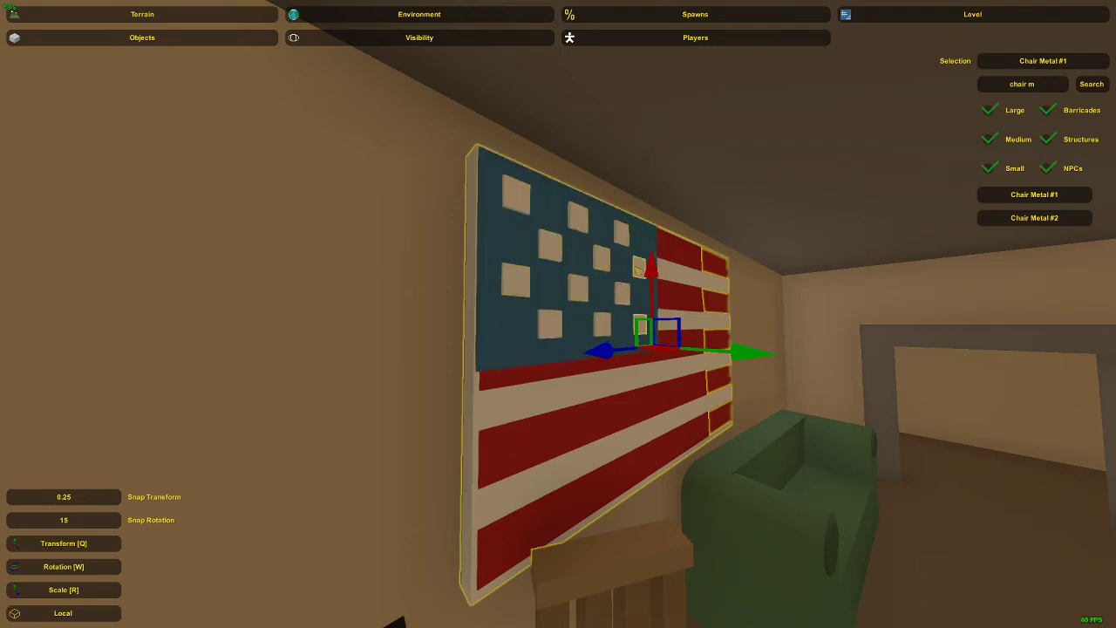
key(d)
right_drag(558, 314, 463, 318)
shift+click(542, 347)
right_drag(543, 347, 560, 383)
key(s)
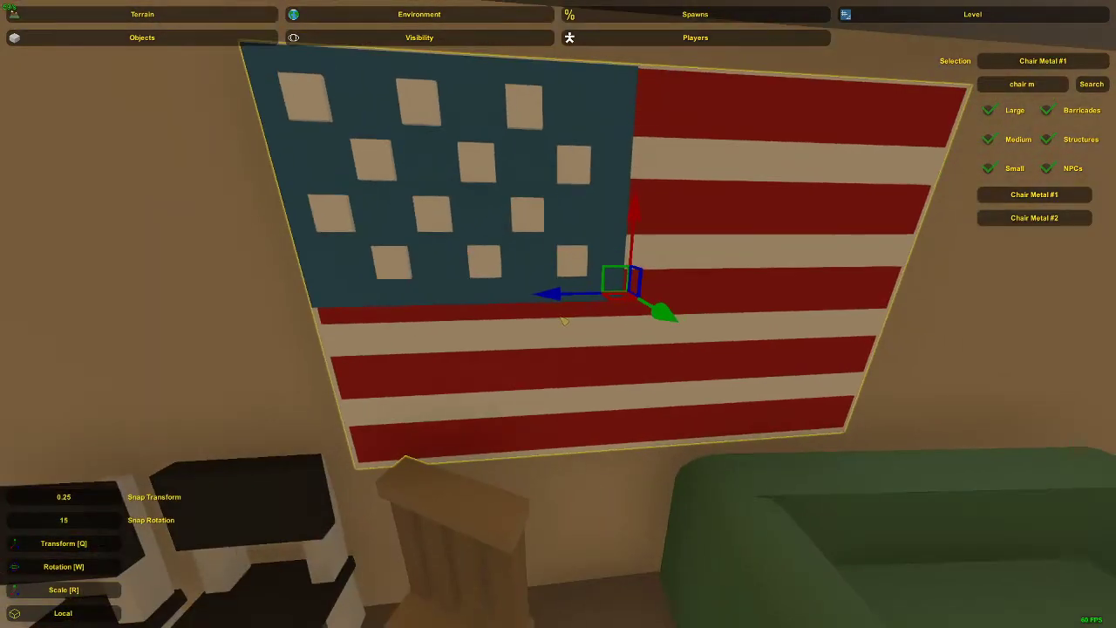
Complete the flag selection with the star blocks, blue panels and red and white stripes.
shift+click(558, 327)
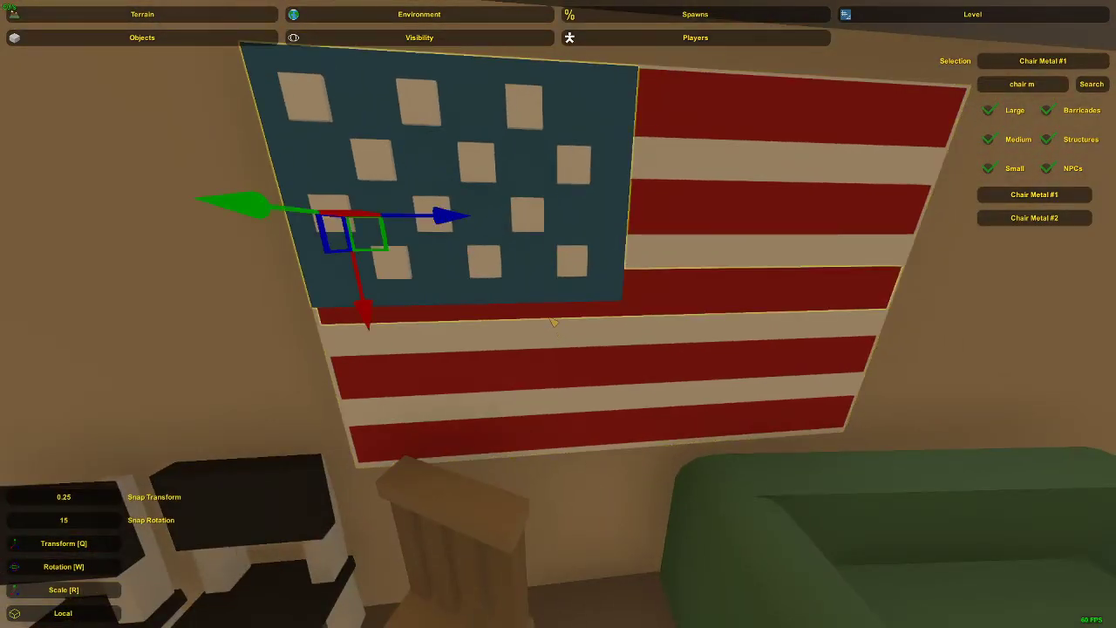
shift+click(552, 316)
shift+click(551, 301)
key(a)
right_drag(551, 302, 645, 288)
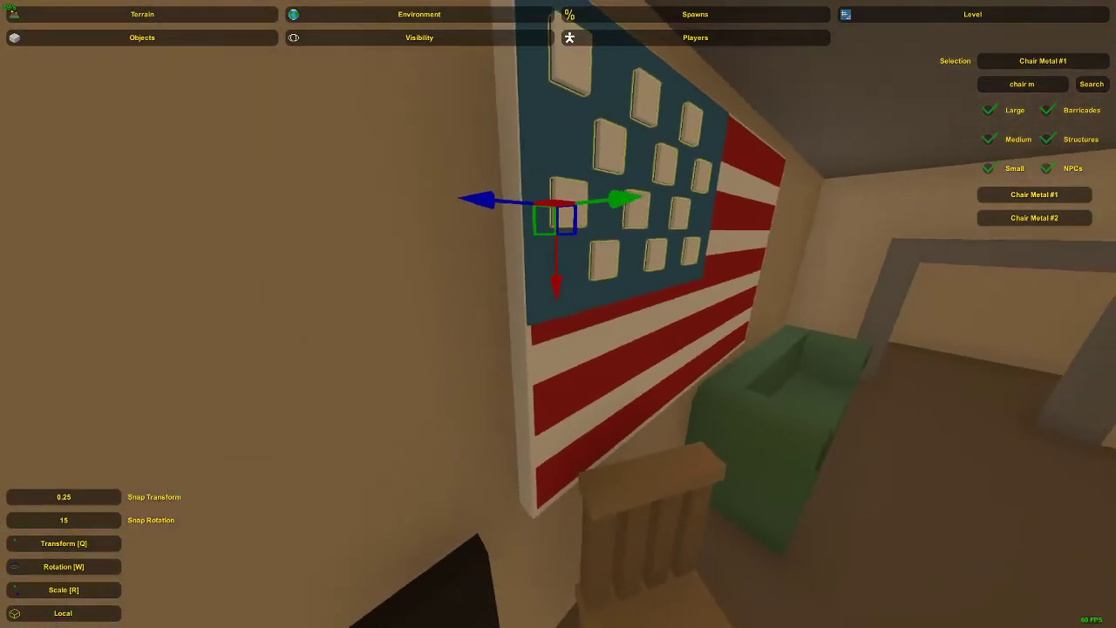
shift+click(559, 336)
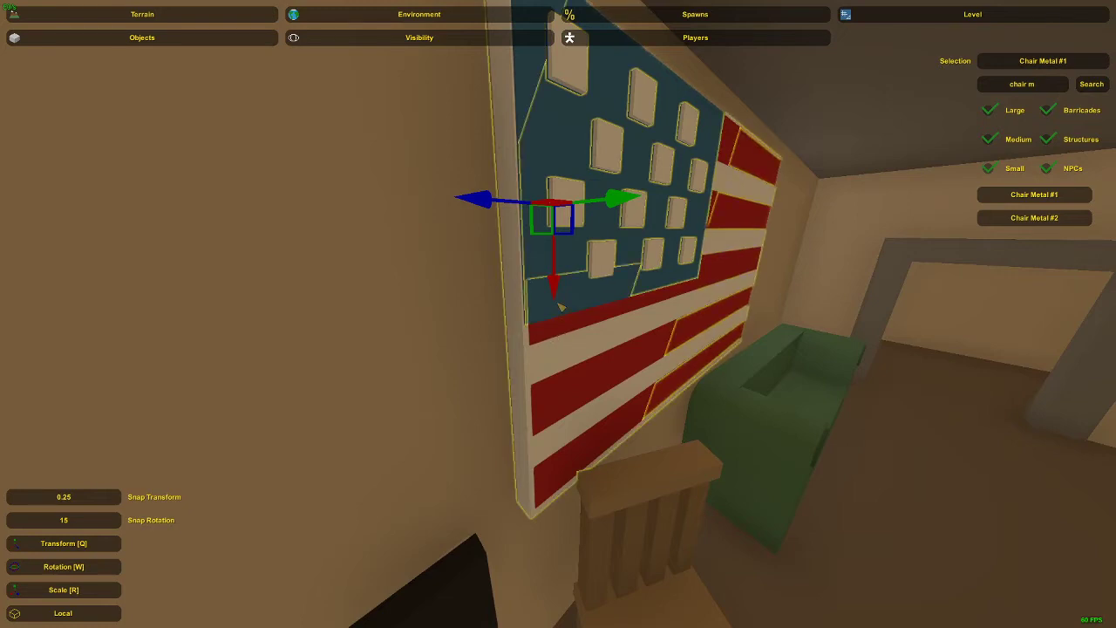
shift+click(593, 296)
key(d)
shift+click(552, 343)
mouse_move(593, 302)
right_down()
mouse_move(558, 323)
mouse_move(602, 345)
mouse_move(623, 332)
mouse_move(610, 327)
mouse_move(602, 332)
mouse_move(641, 332)
mouse_move(576, 314)
right_up()
key(a)
key(w)
key(d)
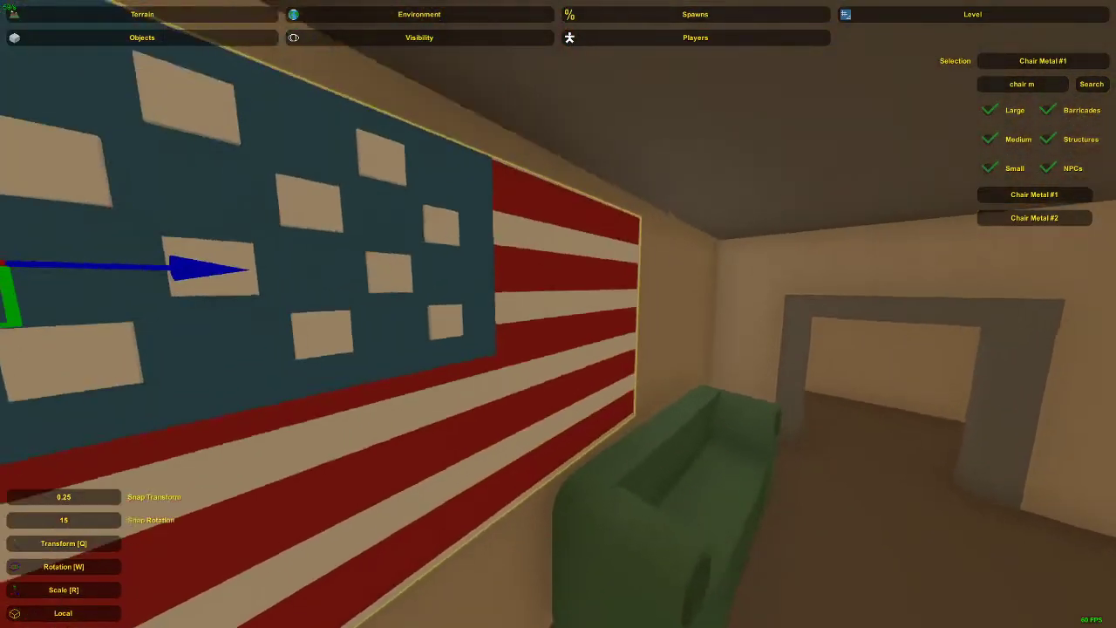
Push the selected flag back into the wall so it sits nearly flush with the surface.
key(d)
right_drag(663, 324, 602, 334)
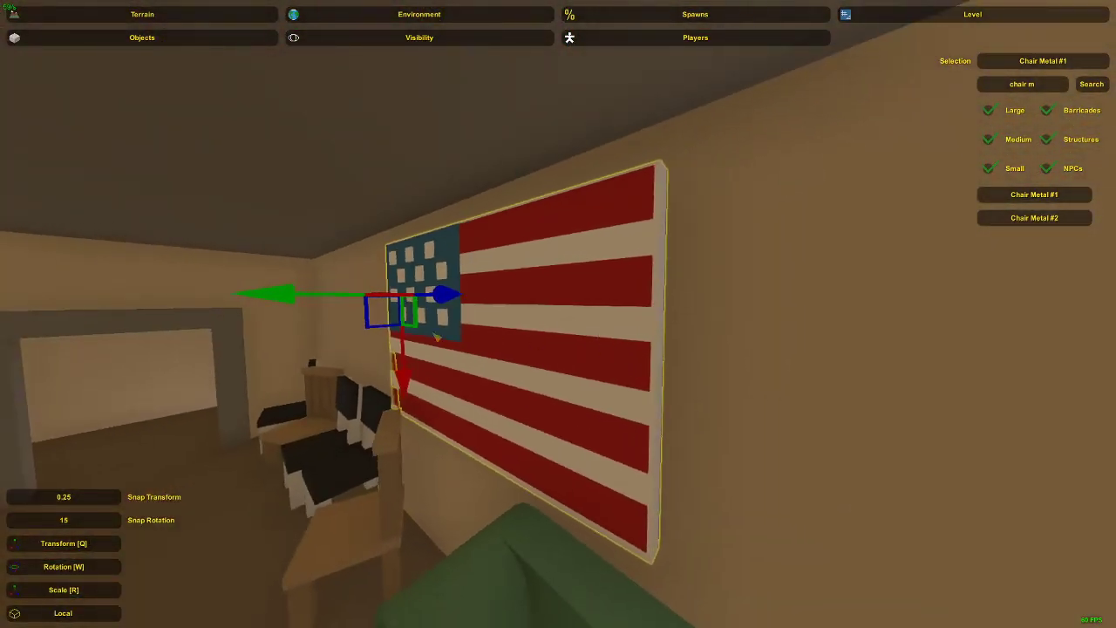
right_drag(345, 299, 305, 324)
key(d)
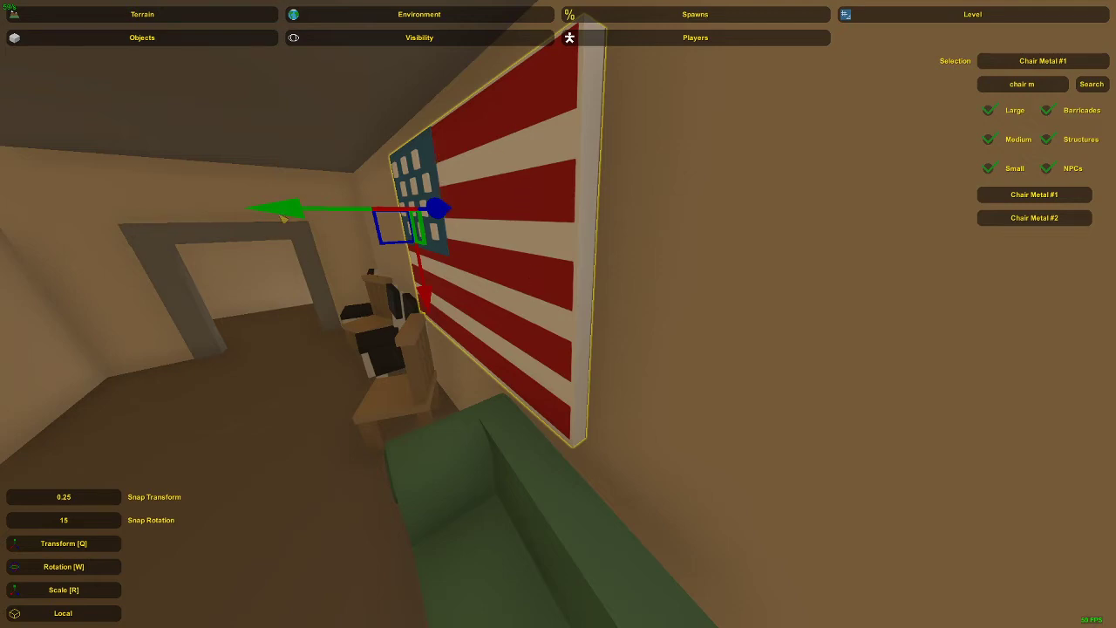
drag(280, 215, 287, 217)
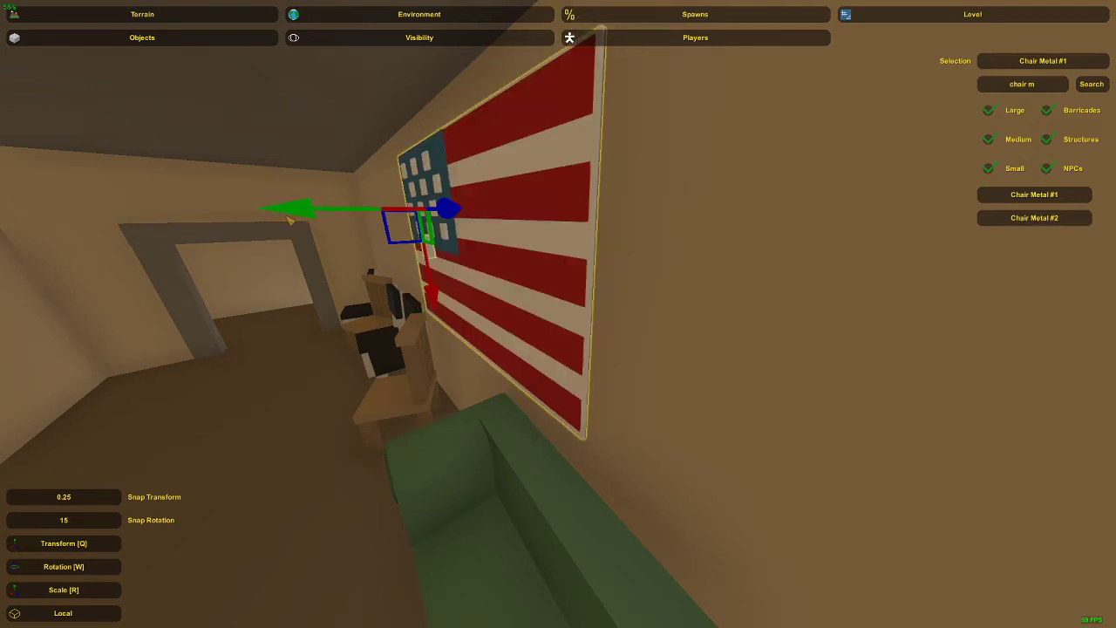
key(a)
right_drag(287, 220, 520, 274)
key(s)
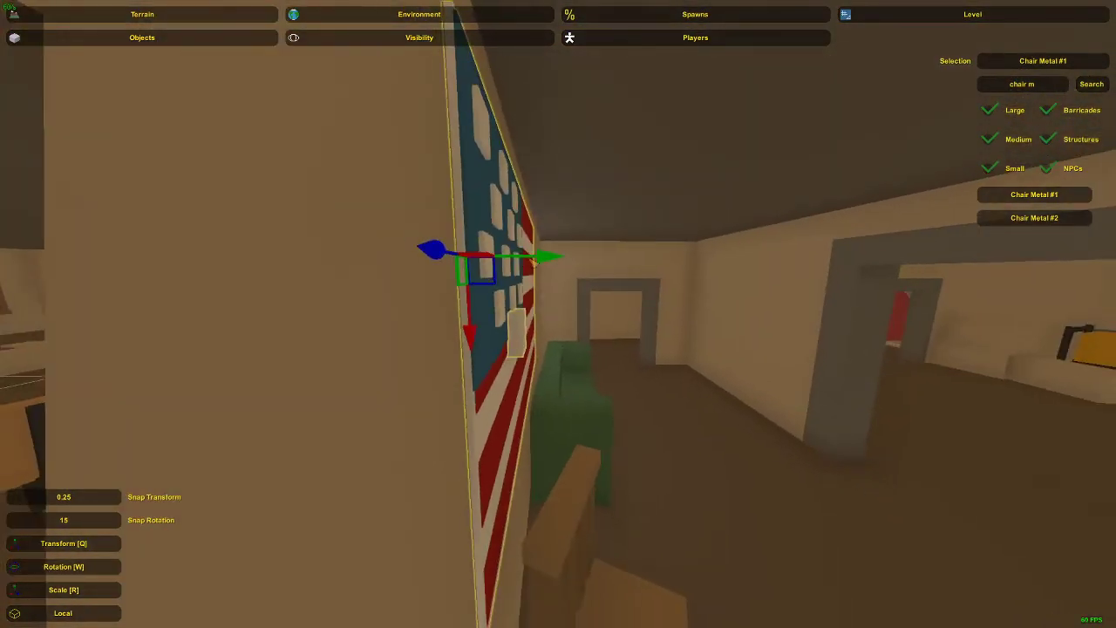
drag(533, 261, 529, 262)
Delete the stray White Book piece left floating in front of the flag.
right_drag(529, 262, 558, 316)
key(d)
click(515, 321)
key(Delete)
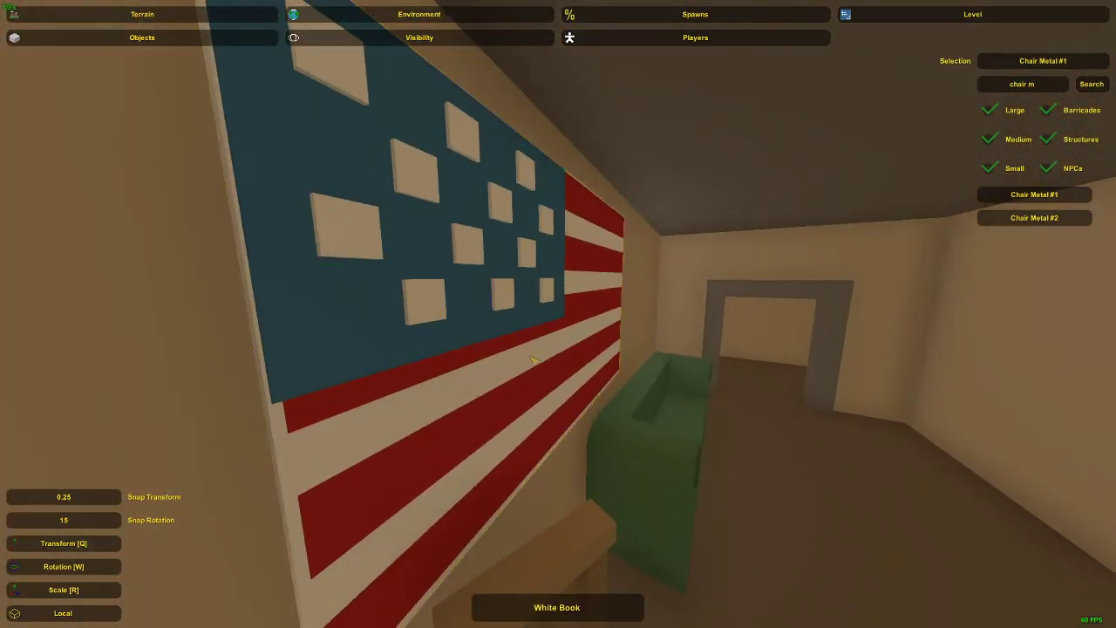
Delete the green sofa beside the American flag.
key(d)
right_drag(532, 357, 457, 406)
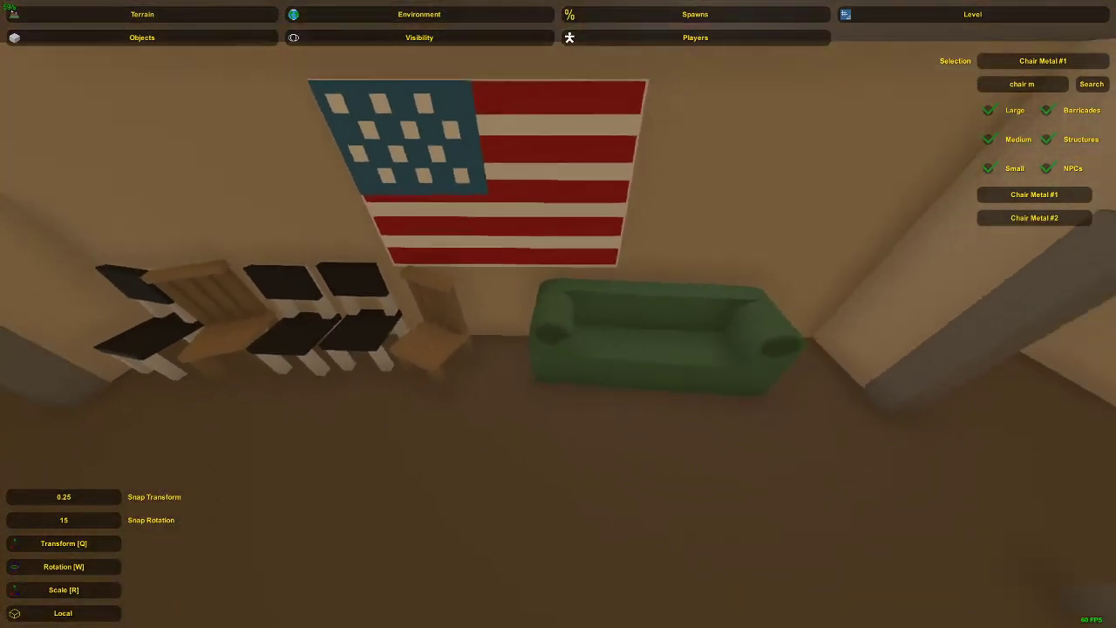
right_drag(559, 314, 571, 307)
click(643, 326)
key(Delete)
Bring an orange bench from the main room to the sofa's former spot, turned with its back to the wall.
right_drag(650, 303, 959, 261)
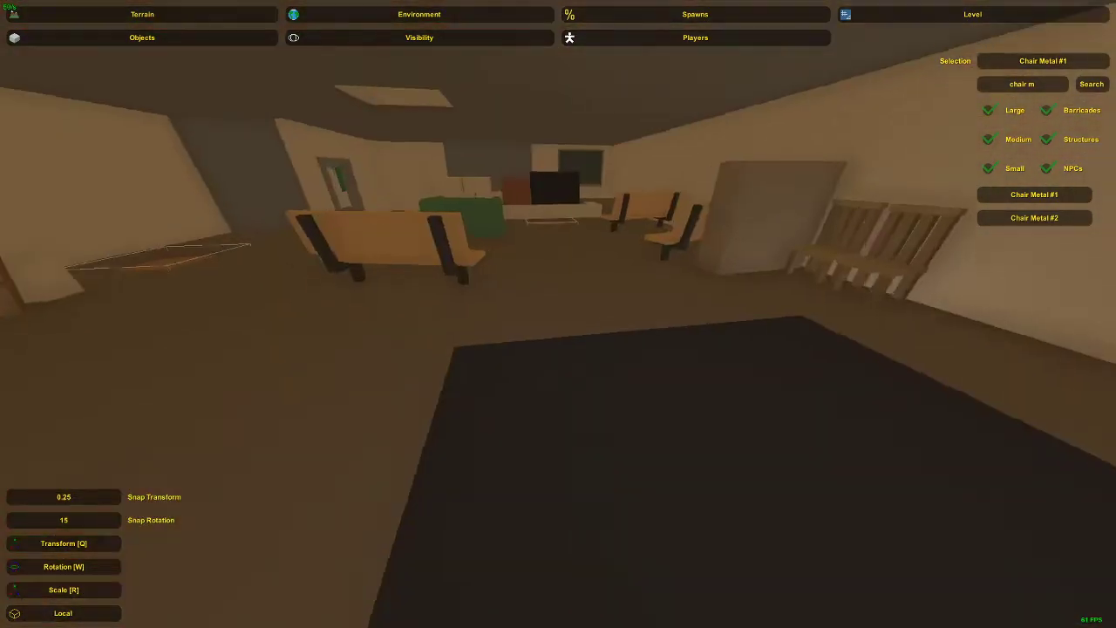
key(w)
right_drag(558, 314, 785, 384)
click(531, 294)
key(e)
key(w)
drag(572, 407, 510, 388)
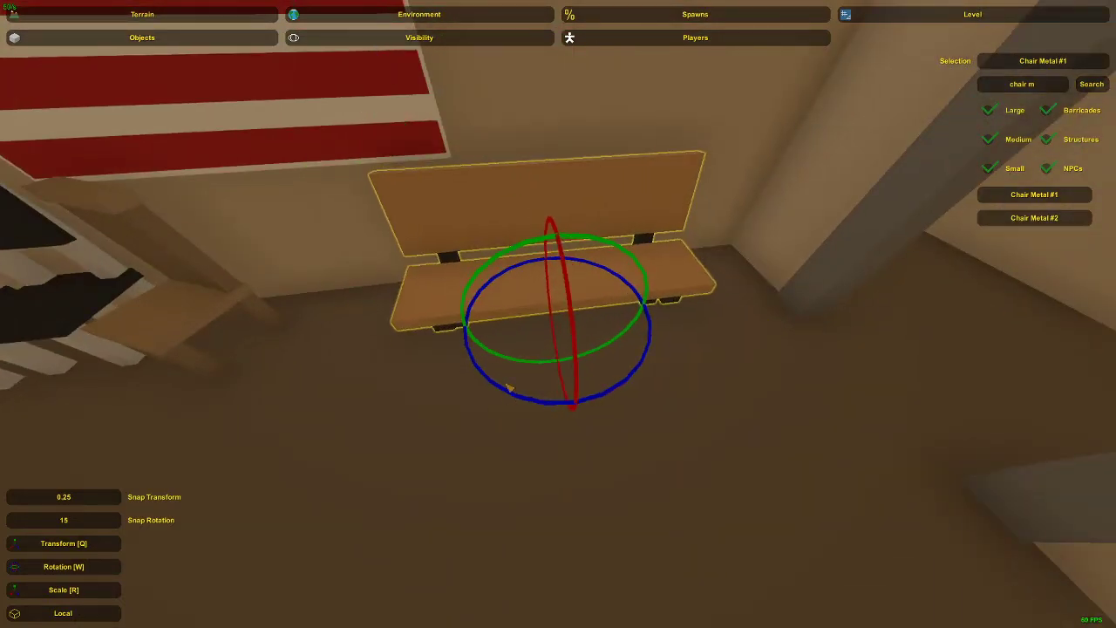
drag(545, 335, 634, 329)
key(s)
right_drag(634, 329, 563, 319)
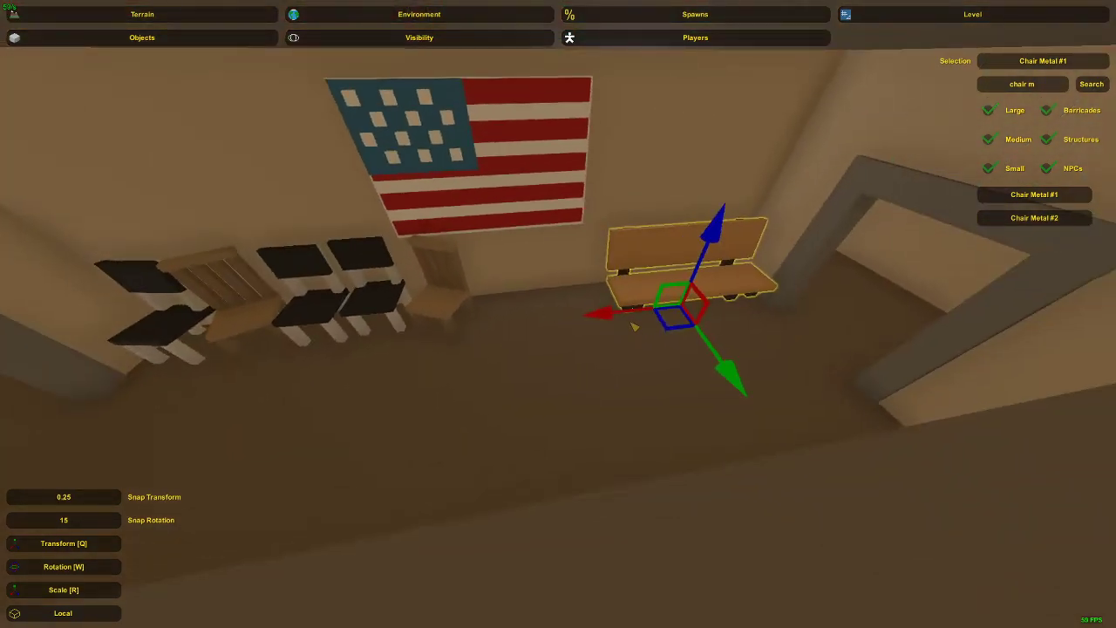
Duplicate the orange bench, set the copy beside it under the flag and delete the wooden chair standing there.
key(ctrl+c)
key(ctrl+v)
drag(615, 313, 475, 330)
key(Delete)
click(526, 295)
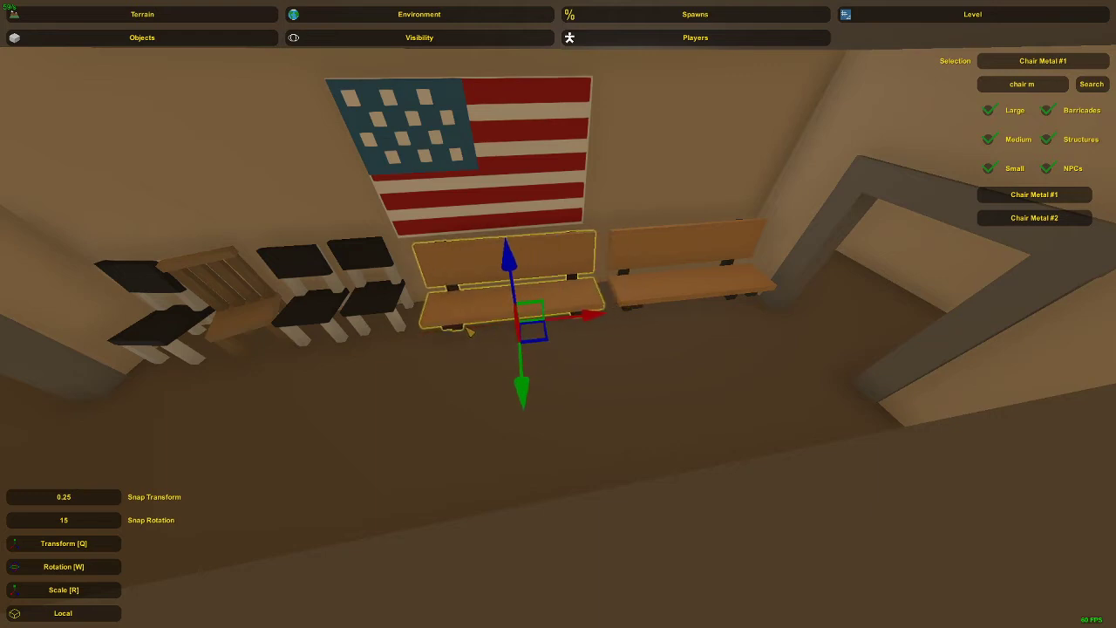
Select the bench under the flag and nudge it slightly along the floor.
click(468, 331)
right_drag(468, 331, 562, 334)
key(s)
key(w)
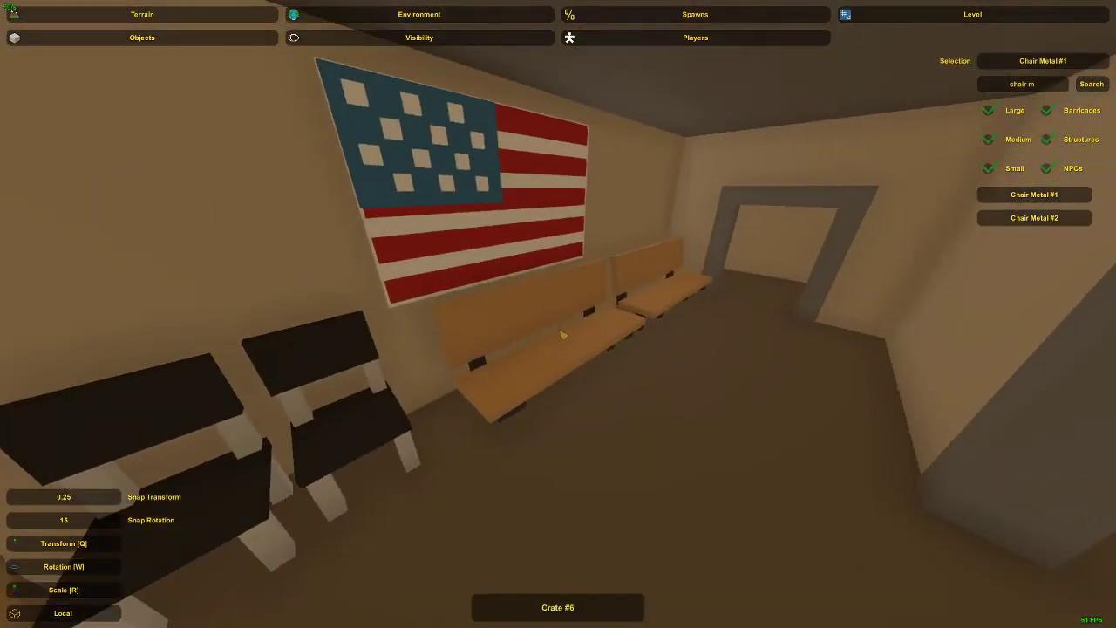
click(562, 333)
key(q)
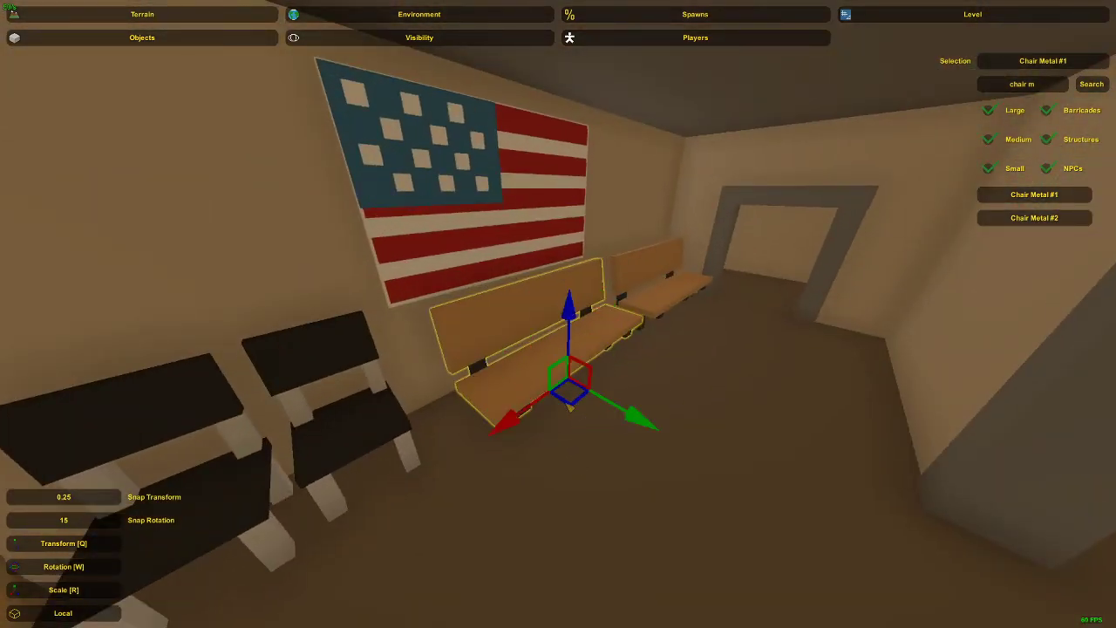
drag(568, 405, 560, 409)
Select both orange benches and shift them slightly closer to the wall.
key(a)
right_drag(561, 409, 558, 329)
click(547, 317)
key(w)
key(s)
click(559, 329)
shift+click(567, 218)
drag(608, 374, 599, 374)
Fine-tune the distance from the wall of the bench by the door frame and check its alignment from above.
double_click(579, 229)
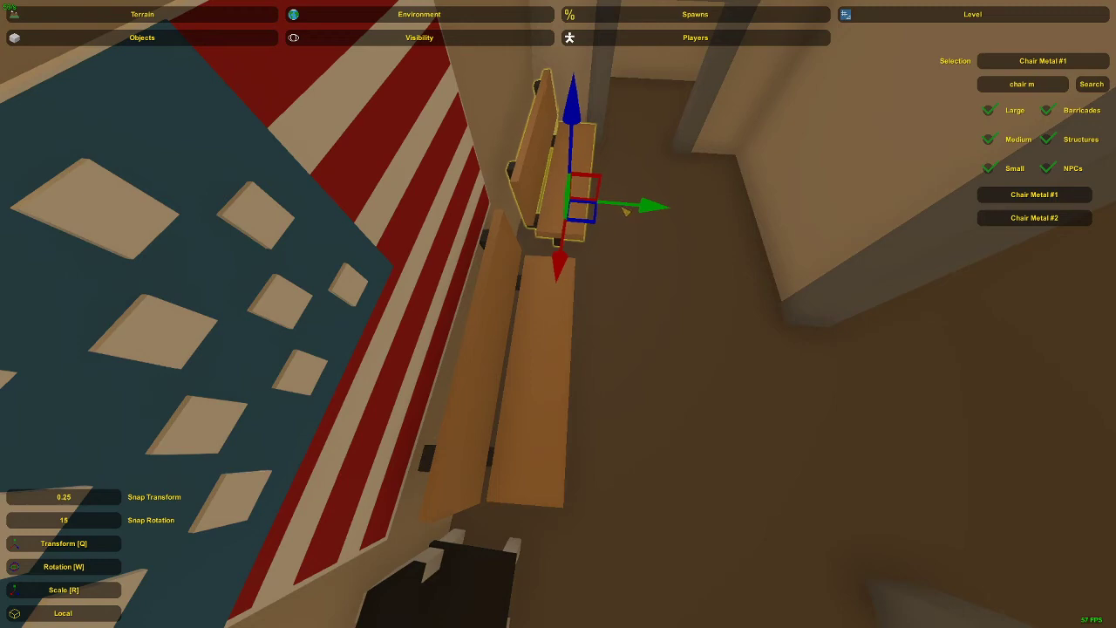
drag(623, 209, 622, 210)
right_drag(622, 209, 622, 175)
key(w)
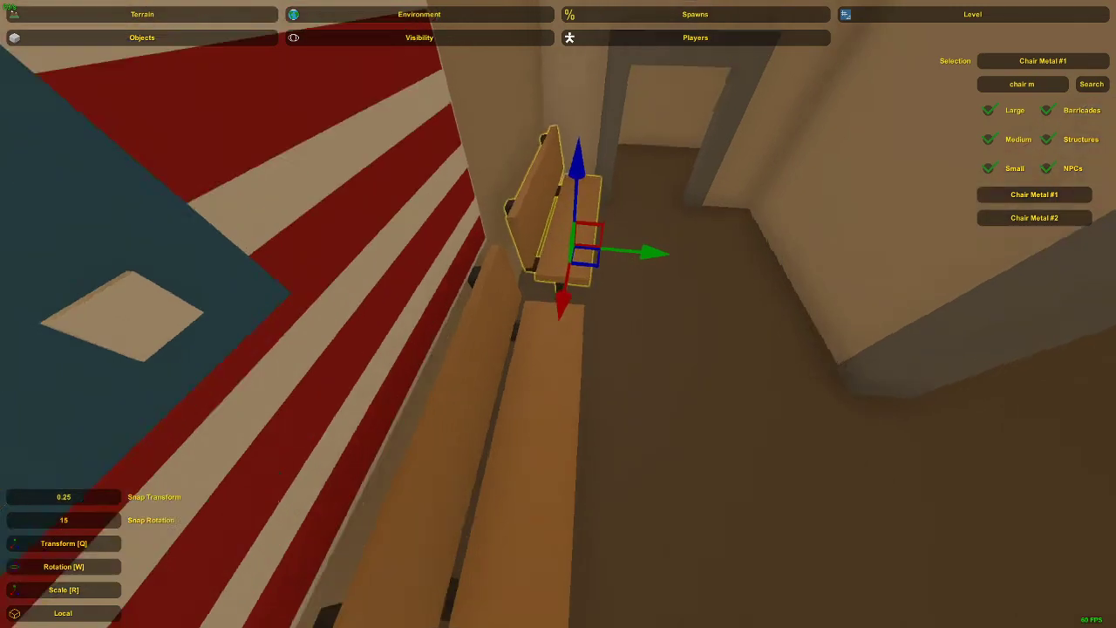
key(w)
right_drag(558, 314, 576, 410)
key(s)
click(578, 326)
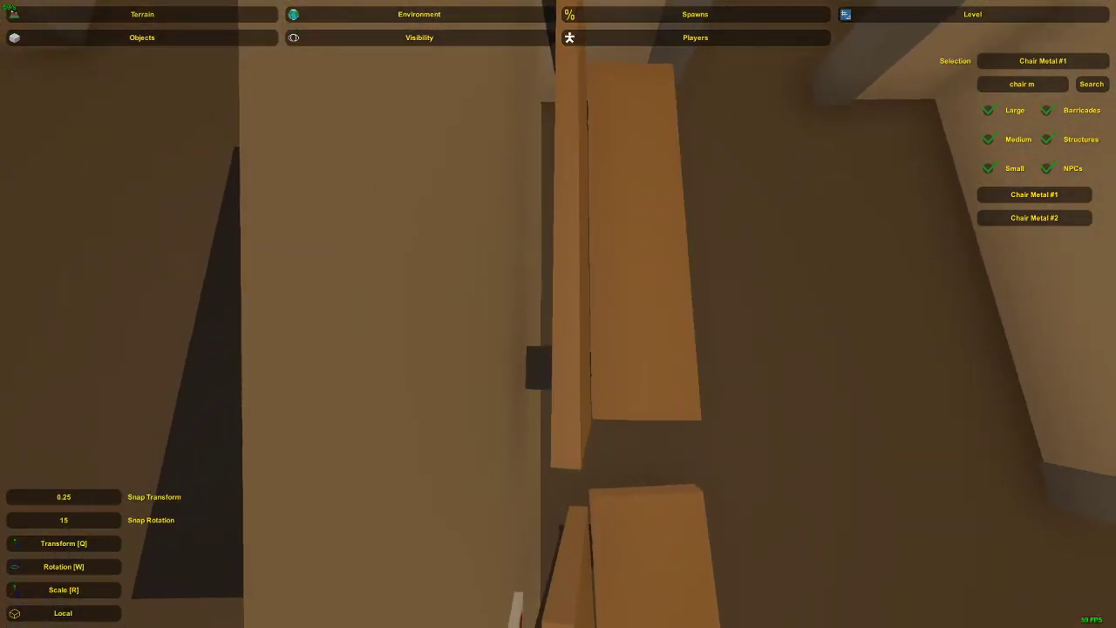
Search the object list for "bench" and clear the wall selection.
right_drag(558, 314, 558, 261)
click(1055, 75)
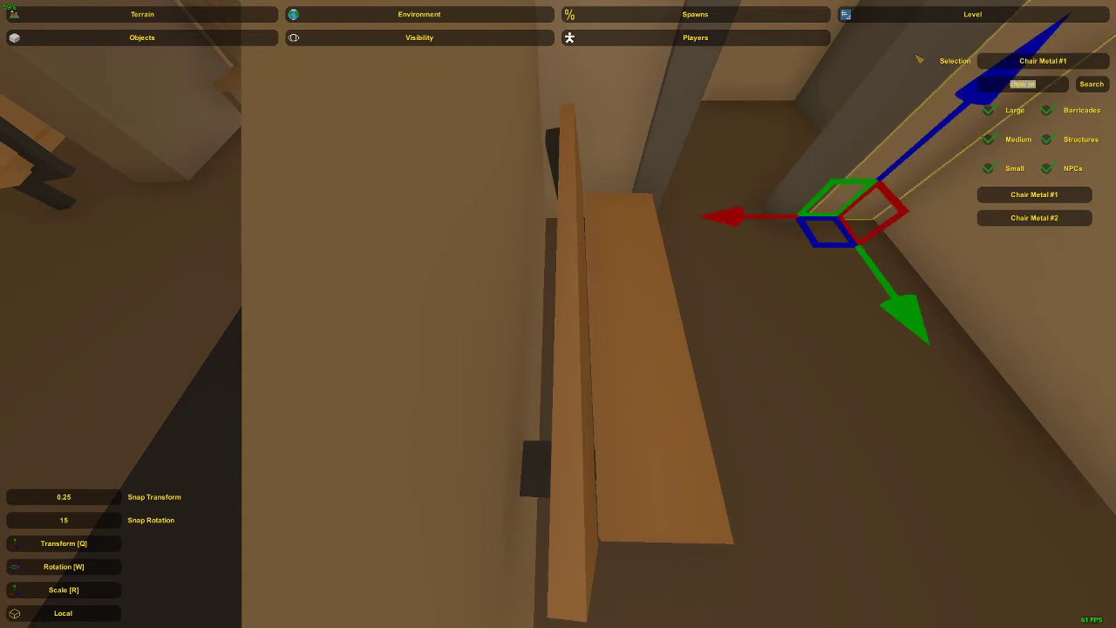
key(Return)
click(859, 336)
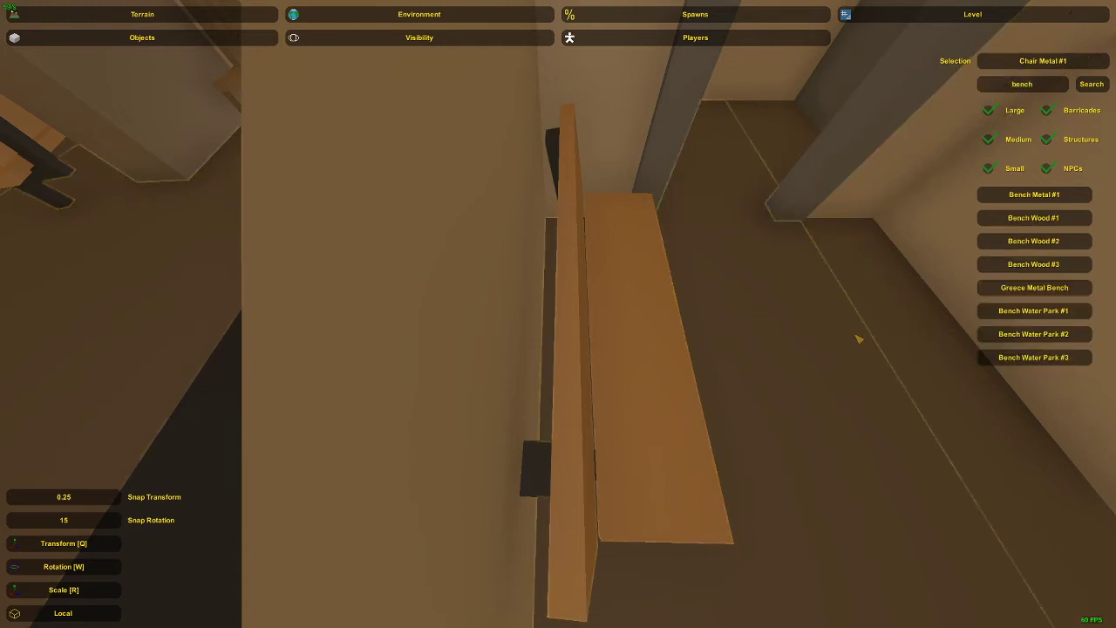
Place a Bench Wood #1 on the open floor near the green tent and rotate it.
click(859, 337)
key(e)
right_drag(893, 225, 279, 218)
right_drag(558, 314, 323, 419)
key(e)
right_drag(548, 354, 470, 392)
key(e)
key(w)
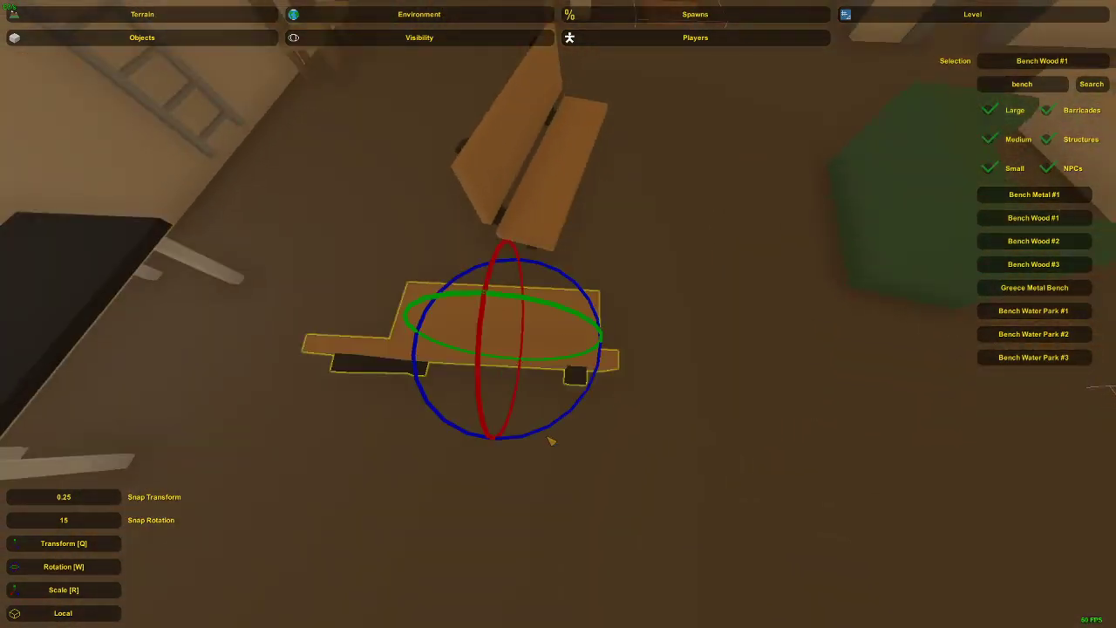
drag(542, 430, 444, 423)
Form a row of two Bench Wood #1 benches side by side in front of the black table.
right_drag(559, 314, 610, 349)
key(Delete)
click(665, 356)
key(Delete)
key(e)
drag(582, 381, 525, 393)
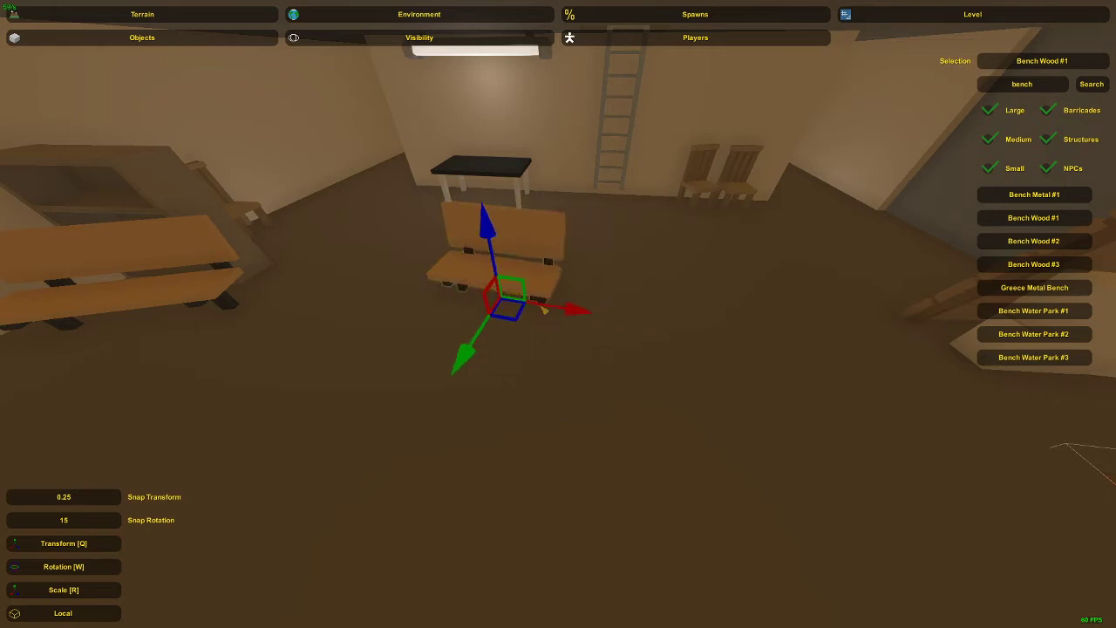
key(e)
drag(660, 331, 652, 331)
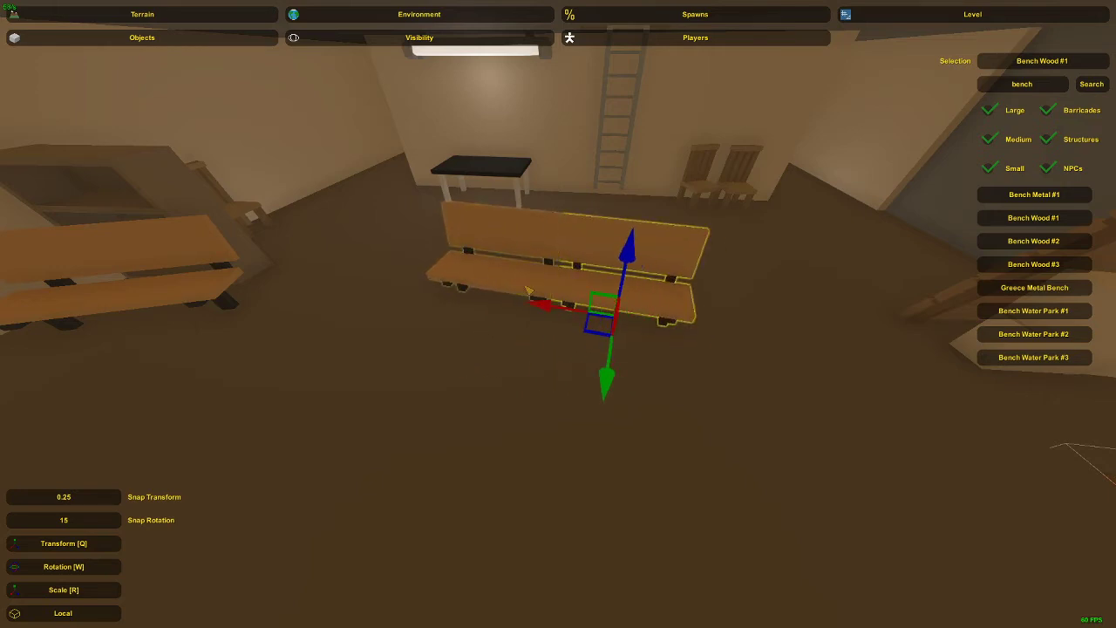
shift+click(526, 290)
right_drag(526, 290, 602, 287)
Place another Bench Wood #1 in front of the wooden shelf and rotate it to face the open room.
double_click(531, 280)
key(w)
right_drag(531, 280, 440, 301)
key(e)
key(Delete)
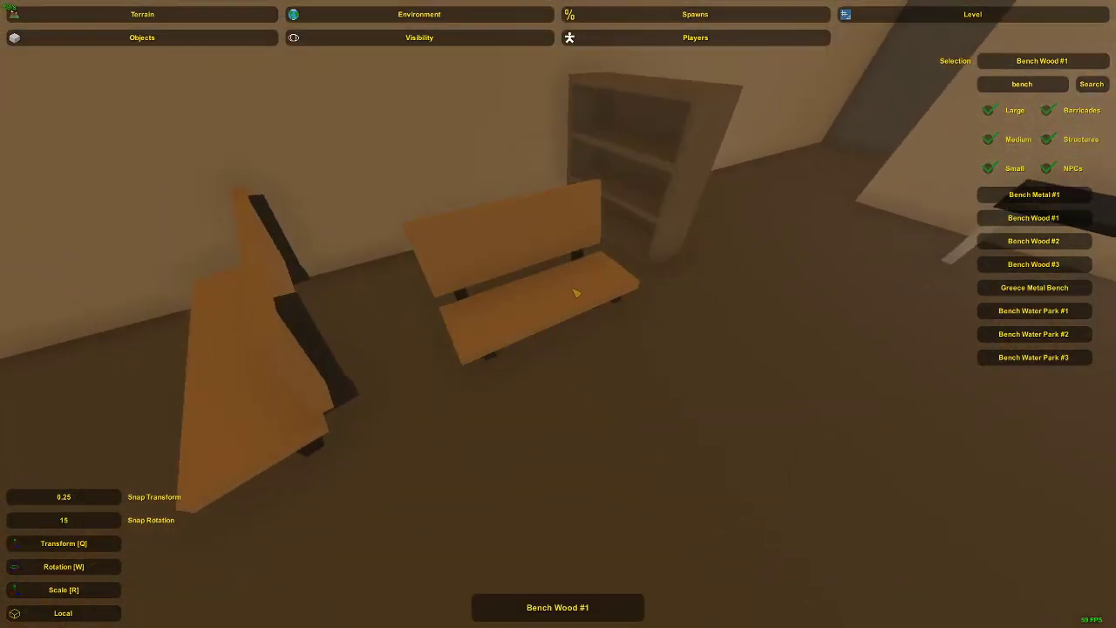
click(574, 293)
key(w)
drag(548, 422, 505, 412)
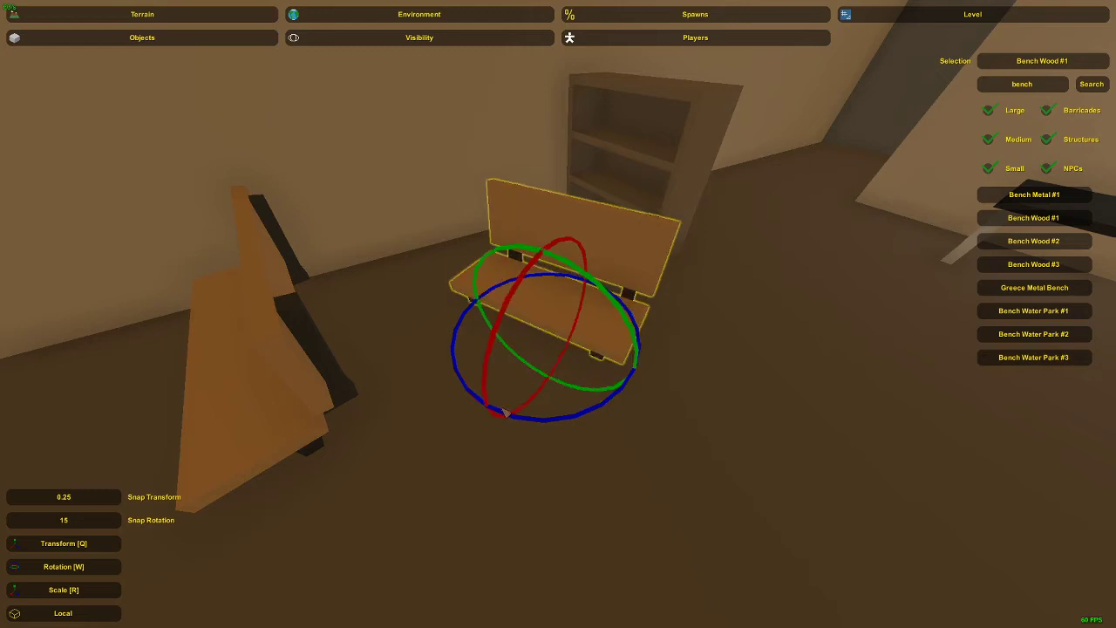
Move the bench in front of the shelf along the floor and fine-tune its rotation to align it with the room.
key(d)
right_drag(506, 412, 401, 402)
key(q)
key(e)
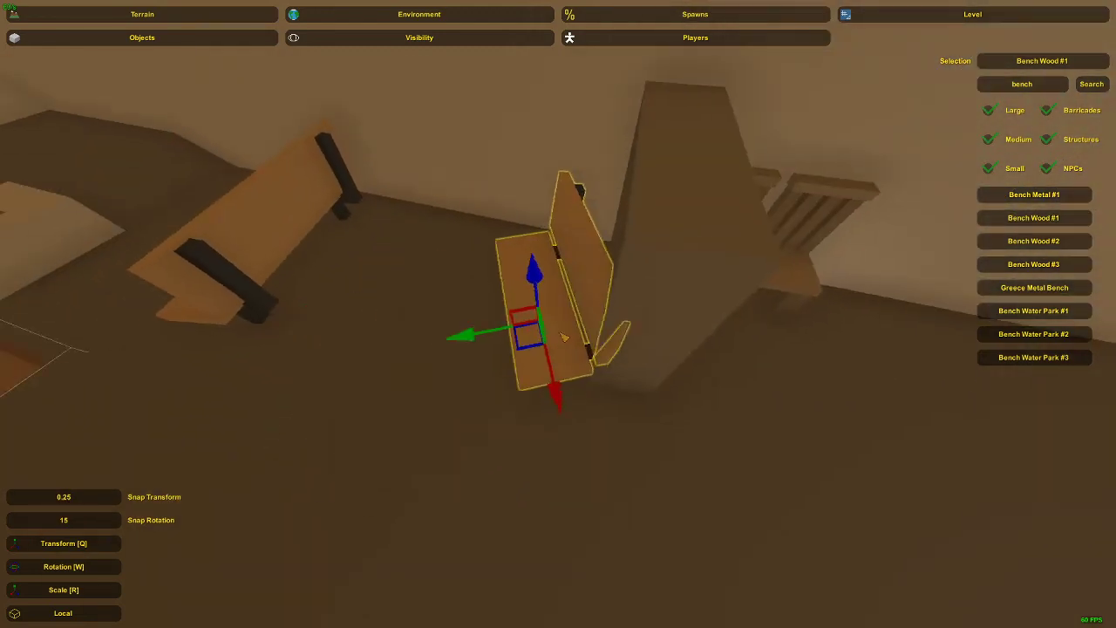
right_drag(554, 311, 591, 349)
drag(536, 376, 554, 398)
key(w)
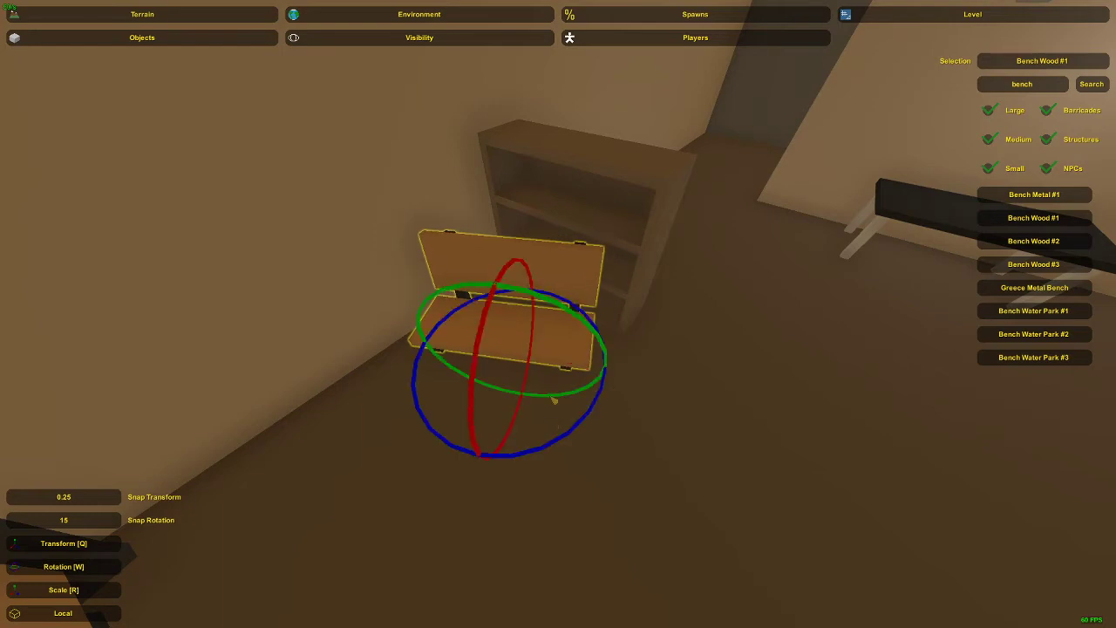
drag(561, 449, 544, 426)
key(q)
drag(510, 384, 503, 394)
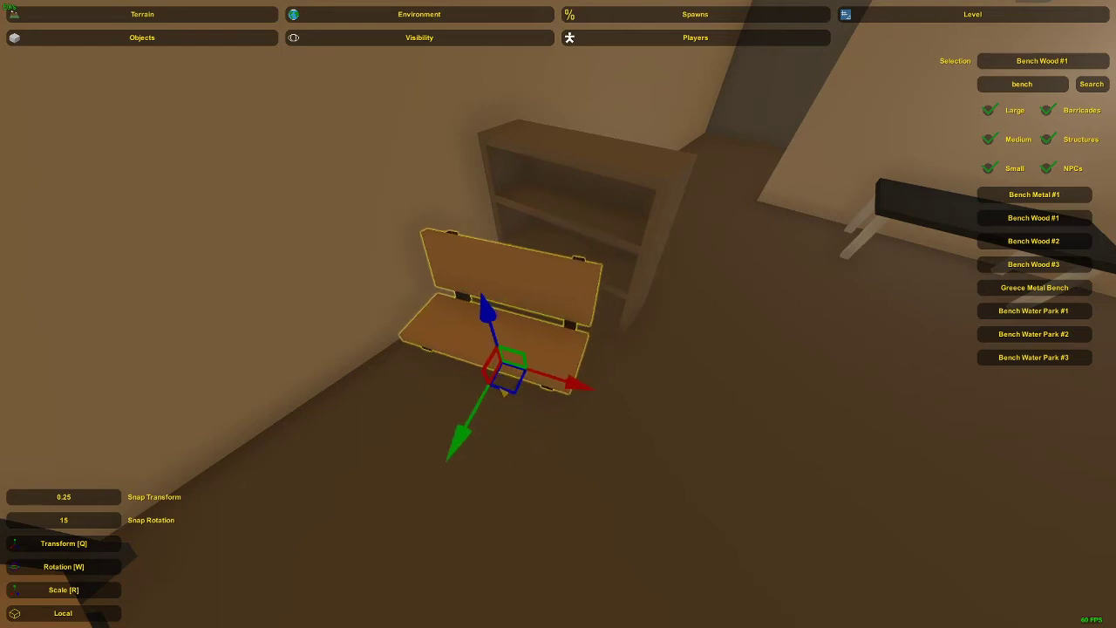
Duplicate the bench by the shelf and slide the copy beside it to make a two-bench row.
key(s)
right_drag(503, 394, 539, 327)
key(w)
key(ctrl+c)
key(ctrl+v)
drag(539, 327, 664, 331)
click(633, 306)
Place a Bench Wood #1 in front of the row by the shelf and rotate it parallel to that row.
key(d)
right_drag(633, 306, 602, 248)
key(a)
click(559, 273)
key(Delete)
right_drag(558, 328, 536, 330)
key(e)
key(w)
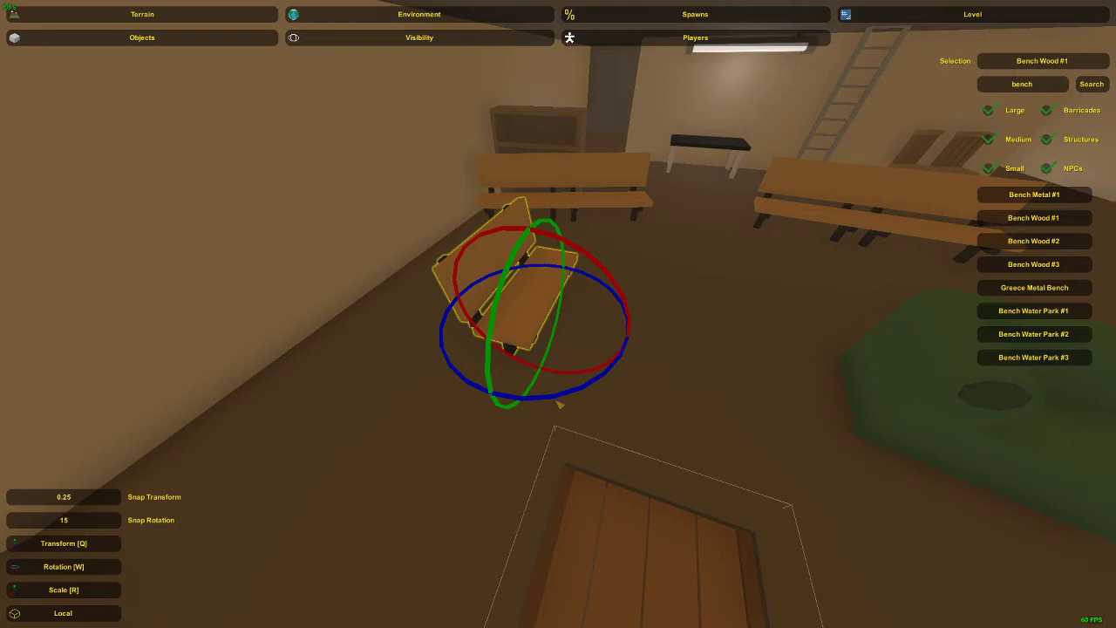
key(q)
click(550, 341)
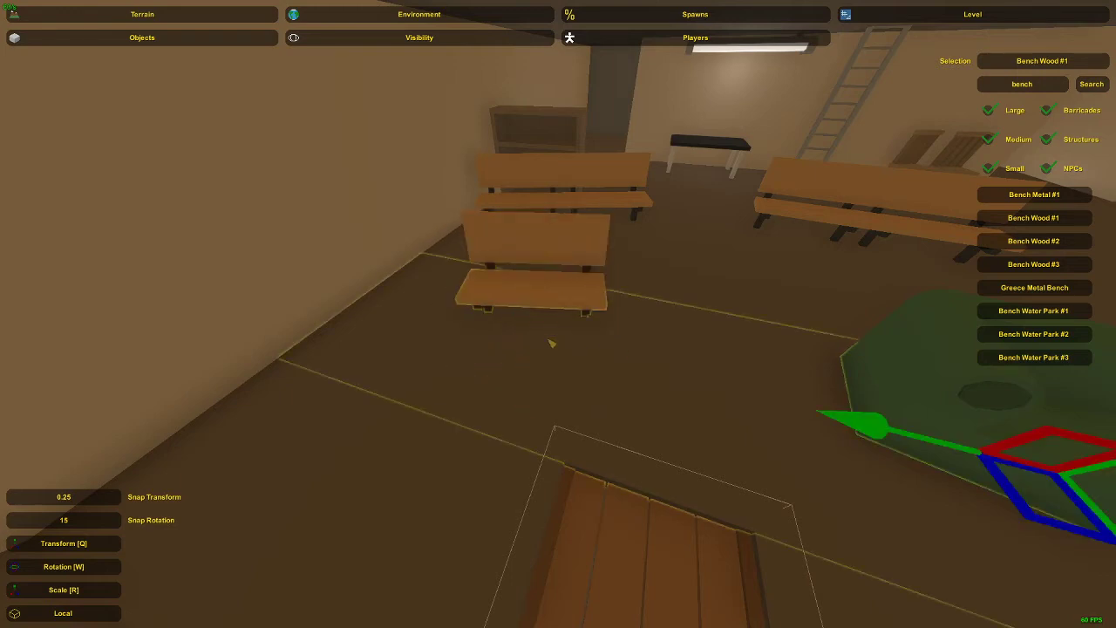
Slide the new bench toward the wall and line up a second bench beside it to complete the row.
click(566, 292)
drag(556, 340, 424, 366)
drag(493, 359, 633, 349)
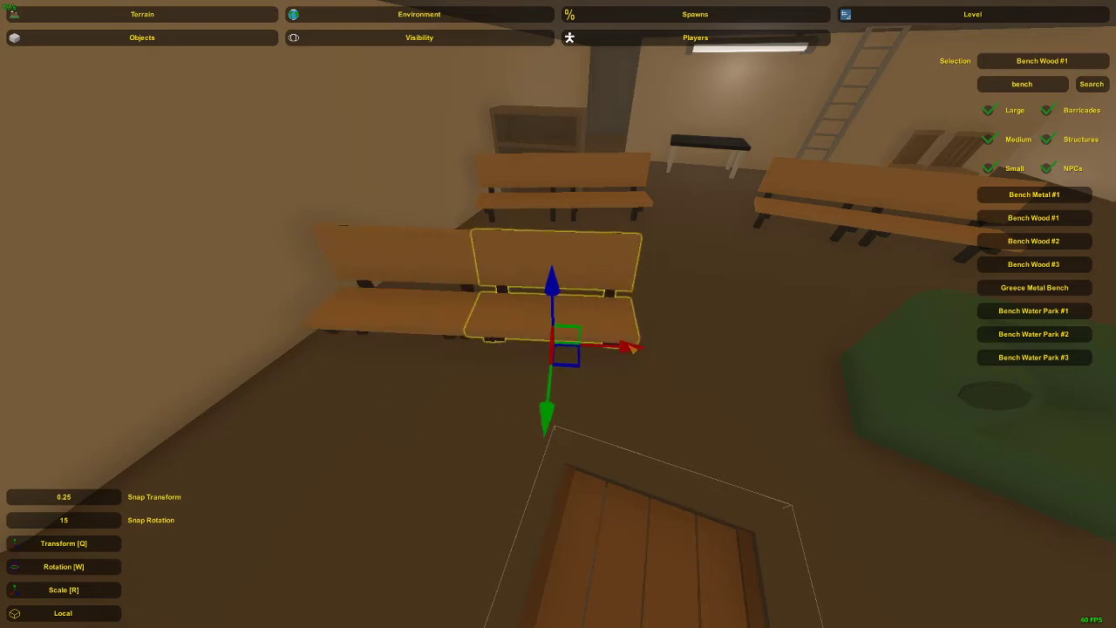
right_drag(633, 349, 916, 323)
right_drag(558, 314, 593, 349)
key(w)
click(426, 326)
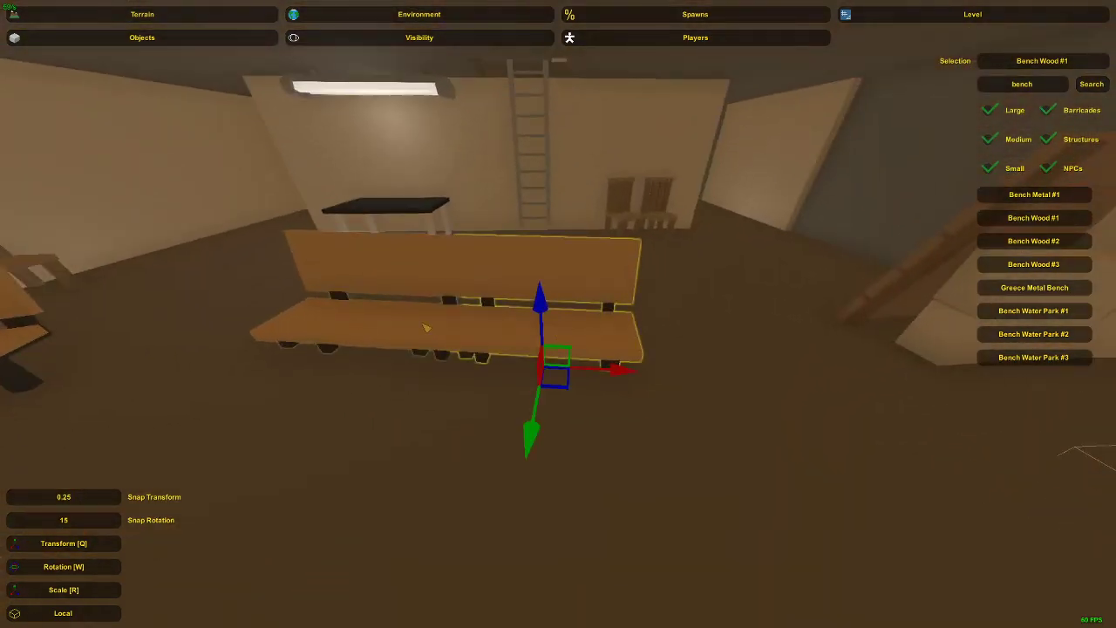
Delete the bench by the door frame near the flag and place a Bench Wood #1 in its spot.
right_drag(426, 326, 340, 331)
key(d)
right_drag(514, 314, 558, 200)
key(a)
click(514, 314)
key(w)
right_drag(558, 314, 427, 301)
click(575, 326)
key(w)
key(Delete)
key(e)
key(s)
key(w)
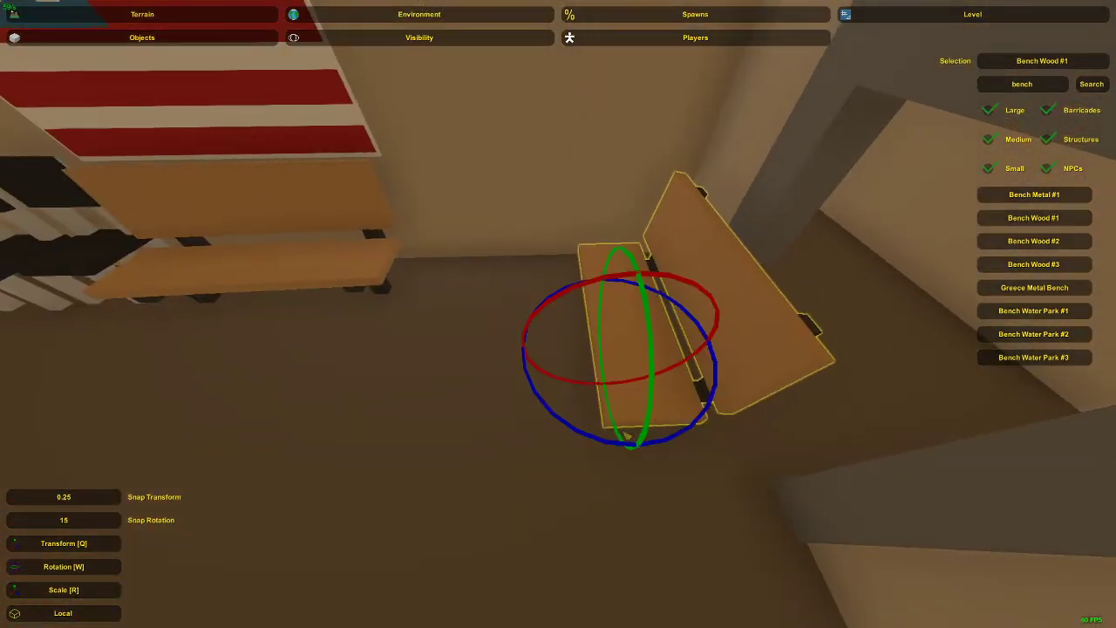
Rotate the new bench by the door frame to face the room and move it against the wall.
mouse_move(602, 441)
mouse_down()
mouse_move(660, 450)
mouse_move(602, 445)
mouse_up()
key(a)
right_drag(601, 445, 767, 432)
key(q)
drag(674, 299, 614, 286)
right_drag(615, 286, 560, 328)
key(d)
key(a)
key(s)
key(w)
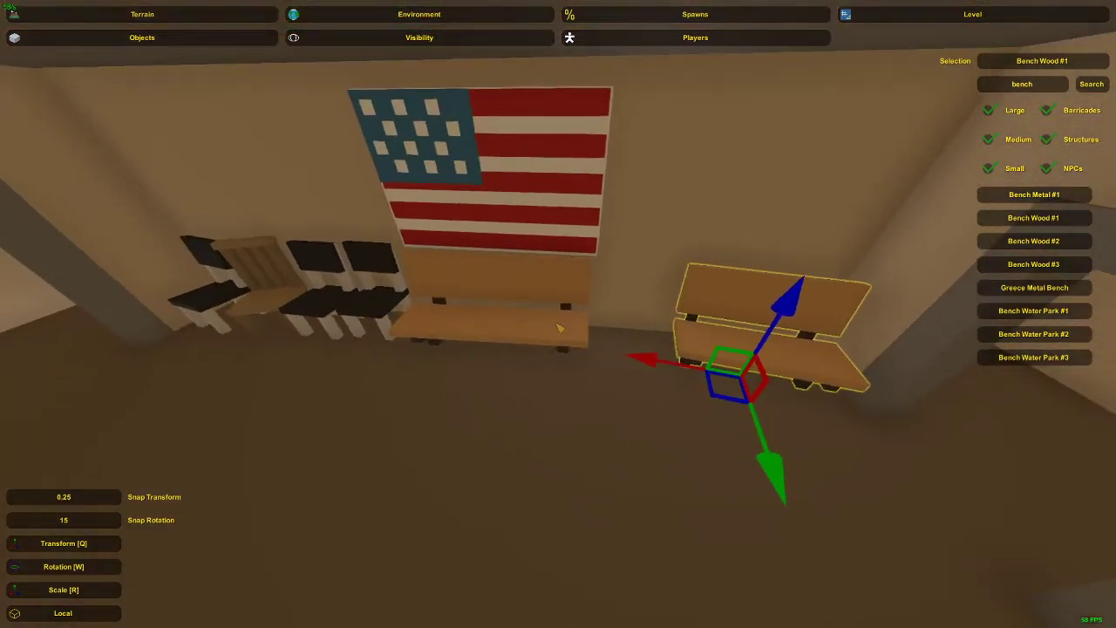
Replace the bench under the flag with a Bench Wood #1 turned to face the room.
click(559, 327)
key(Delete)
key(e)
key(w)
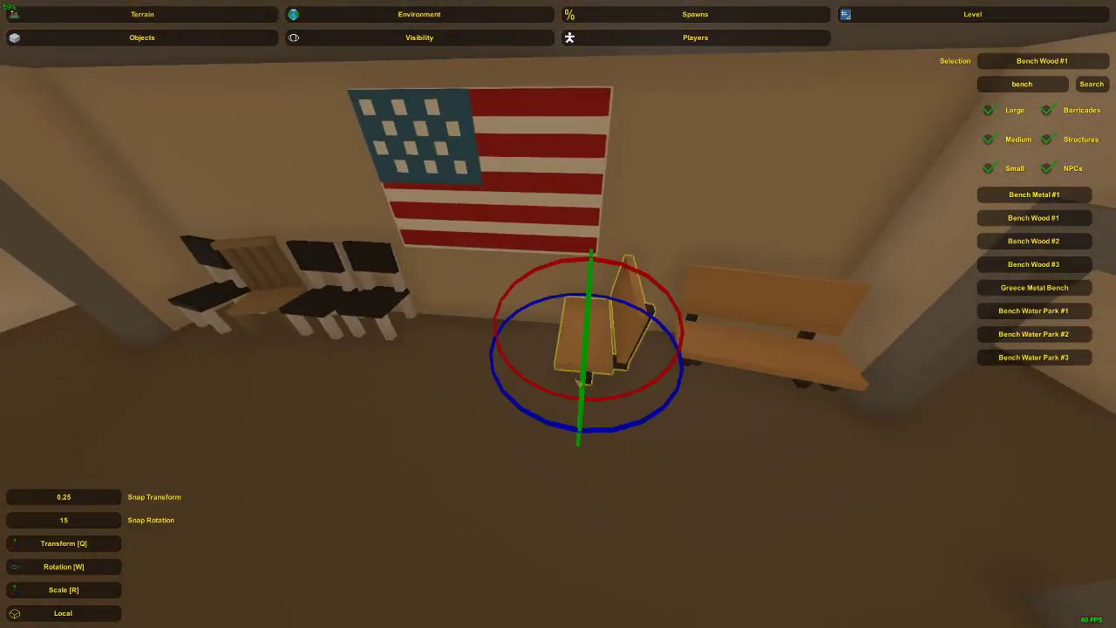
drag(549, 424, 611, 427)
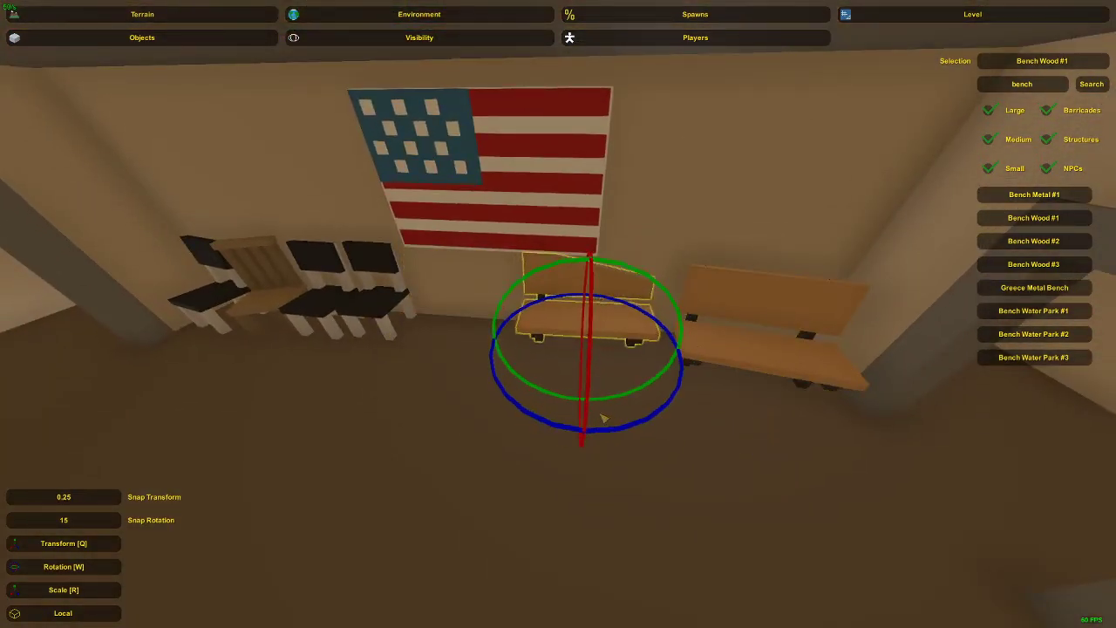
Move the new bench under the flag into line with the neighbouring bench along the wall.
key(q)
drag(571, 354, 571, 371)
key(a)
right_drag(571, 372, 711, 371)
right_drag(558, 314, 554, 329)
key(w)
drag(491, 365, 491, 366)
right_drag(491, 366, 493, 368)
key(w)
right_drag(558, 314, 360, 294)
Add another Chair Wood #1 between the black chairs and the bench under the flag, turned to face the room.
click(586, 310)
click(586, 311)
key(s)
click(420, 307)
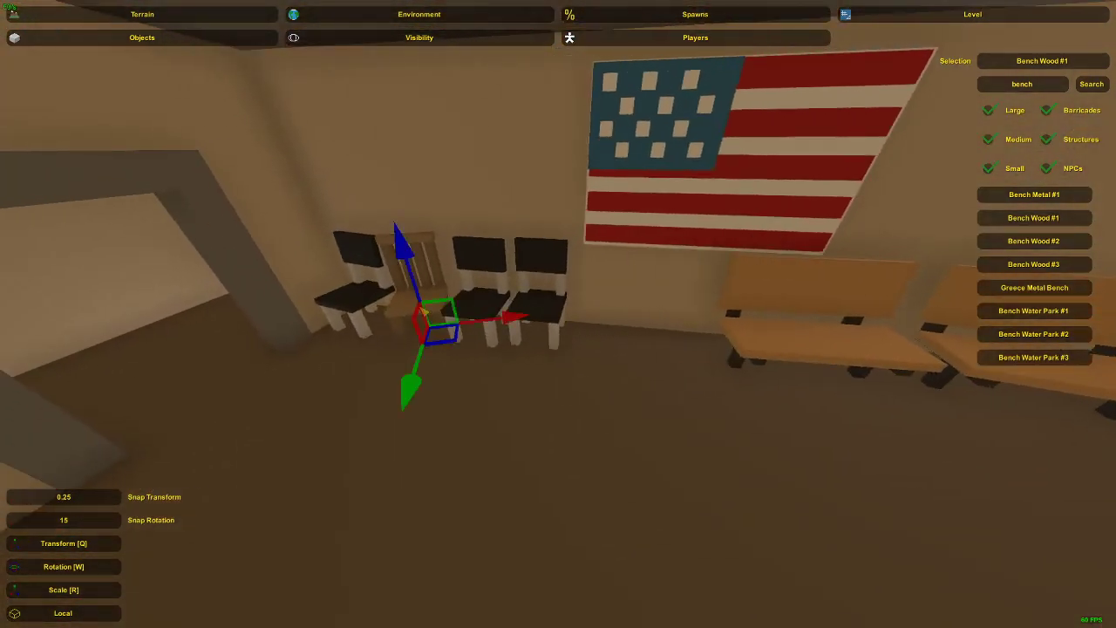
click(602, 356)
key(e)
key(e)
key(w)
drag(640, 423, 623, 422)
key(q)
drag(626, 351, 607, 358)
click(650, 329)
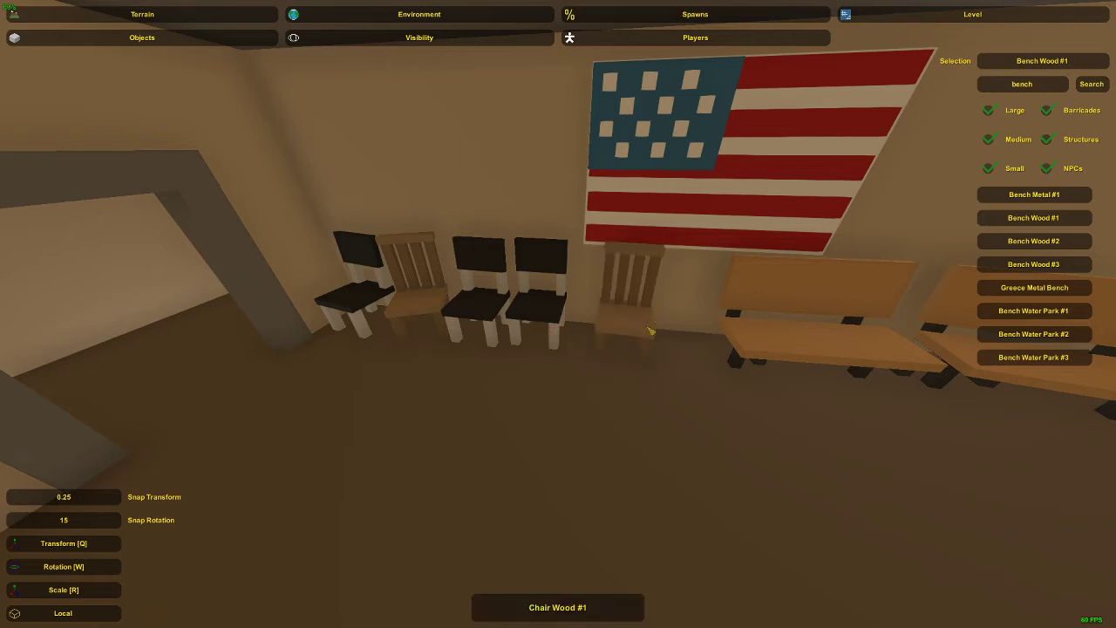
Look over the seating along the flag wall, and examine the adjoining hall with its crates, rubble and green doorway.
right_drag(652, 330, 706, 305)
key(d)
right_drag(558, 314, 560, 304)
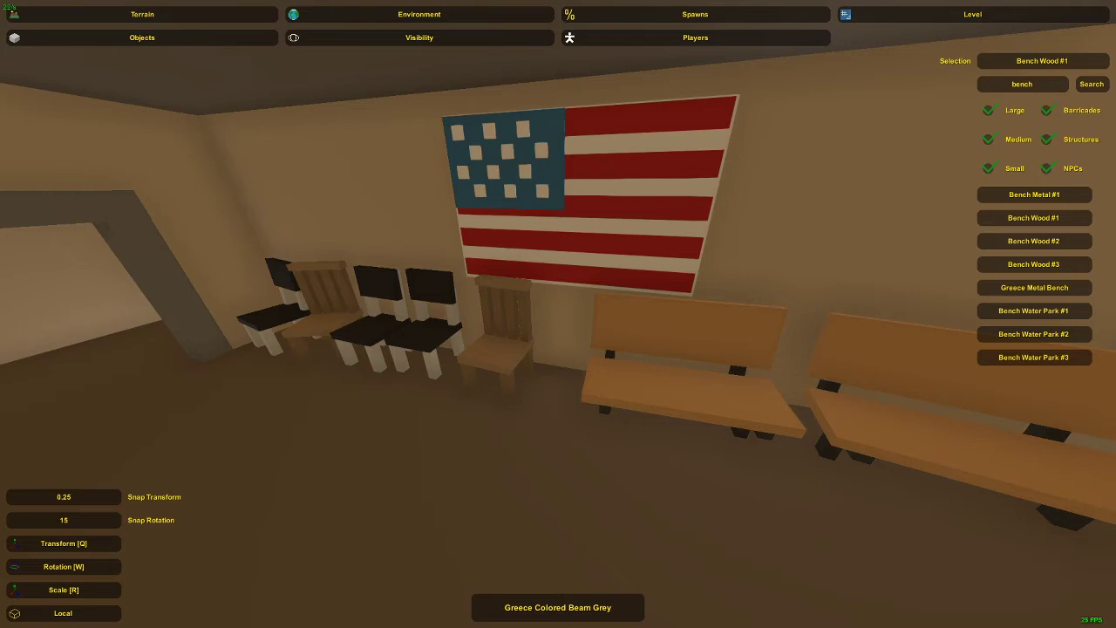
key(w)
right_drag(558, 314, 798, 257)
key(d)
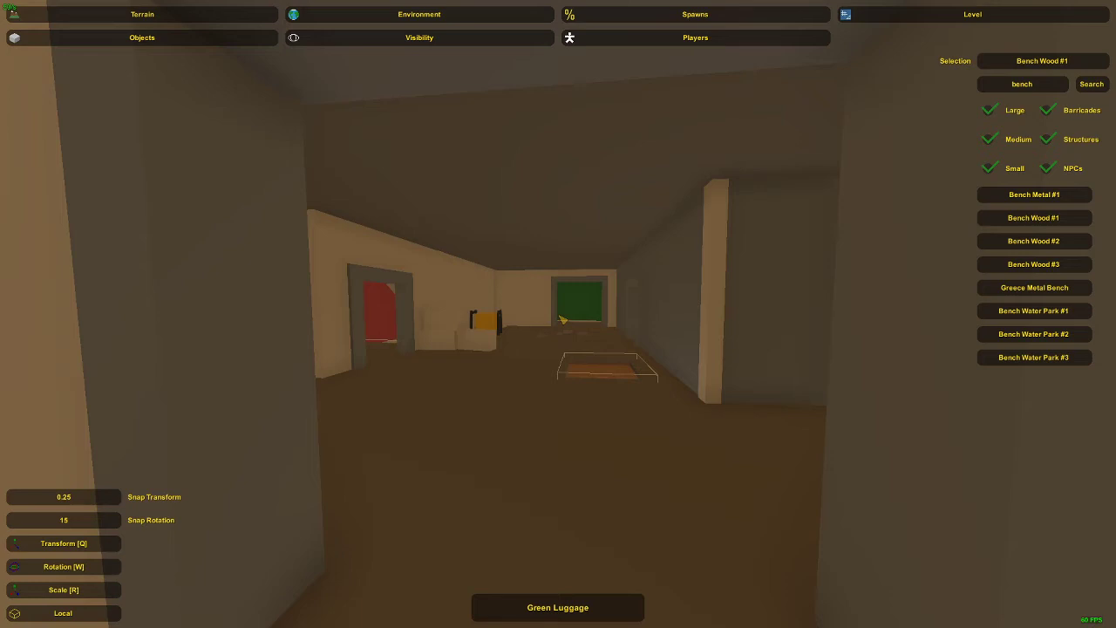
key(w)
right_drag(559, 315, 471, 375)
key(w)
key(s)
mouse_move(558, 314)
right_down()
mouse_move(538, 301)
mouse_move(562, 320)
right_up()
key(s)
click(563, 321)
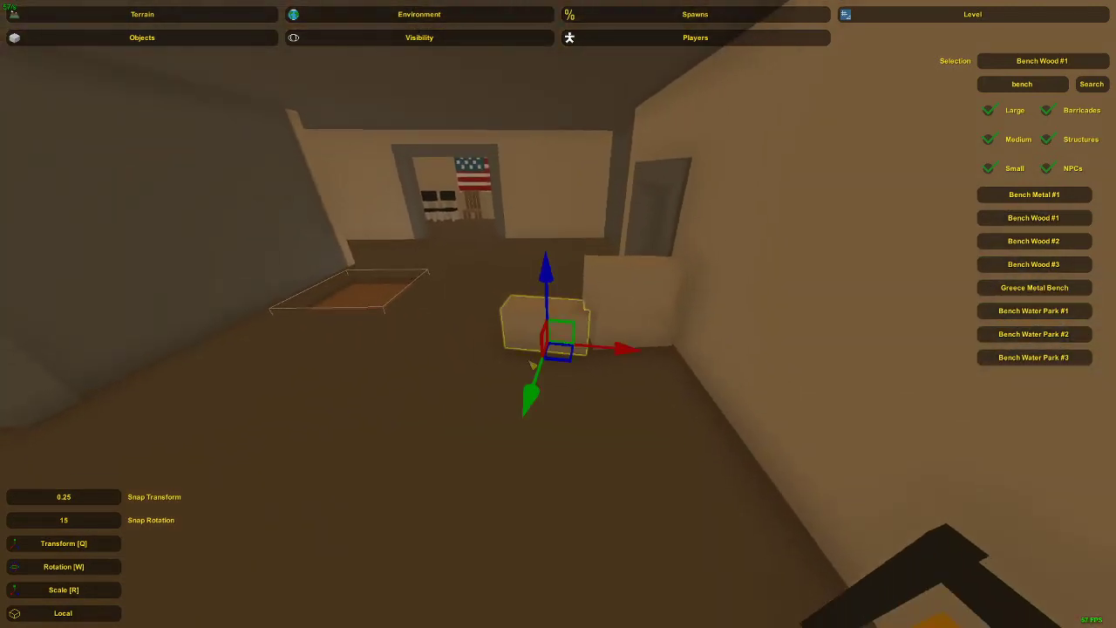
click(573, 329)
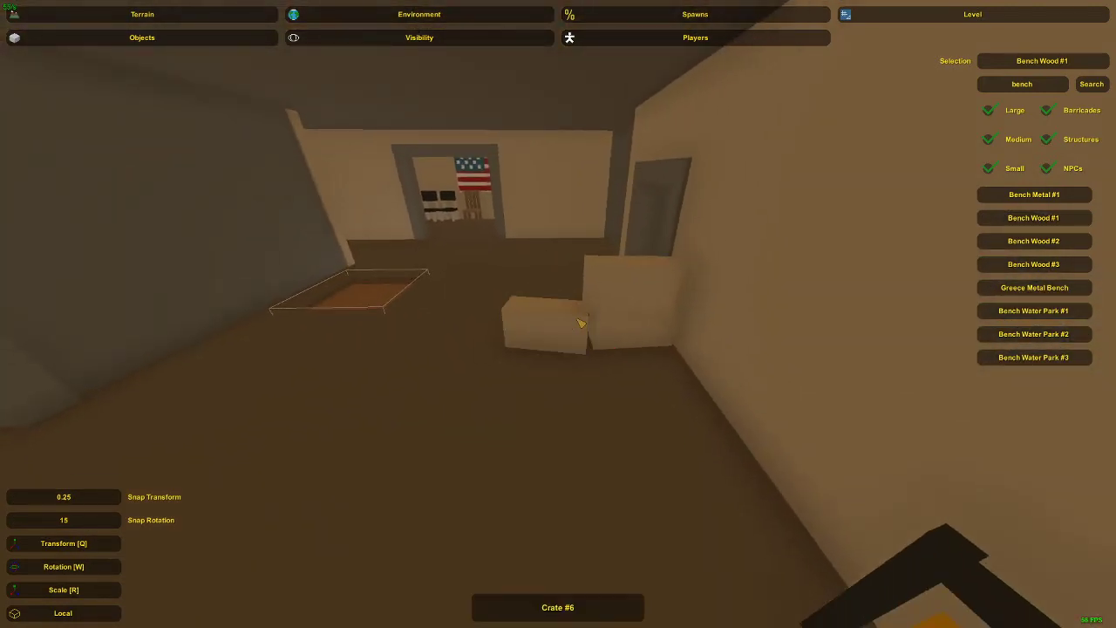
right_drag(581, 322, 785, 321)
key(a)
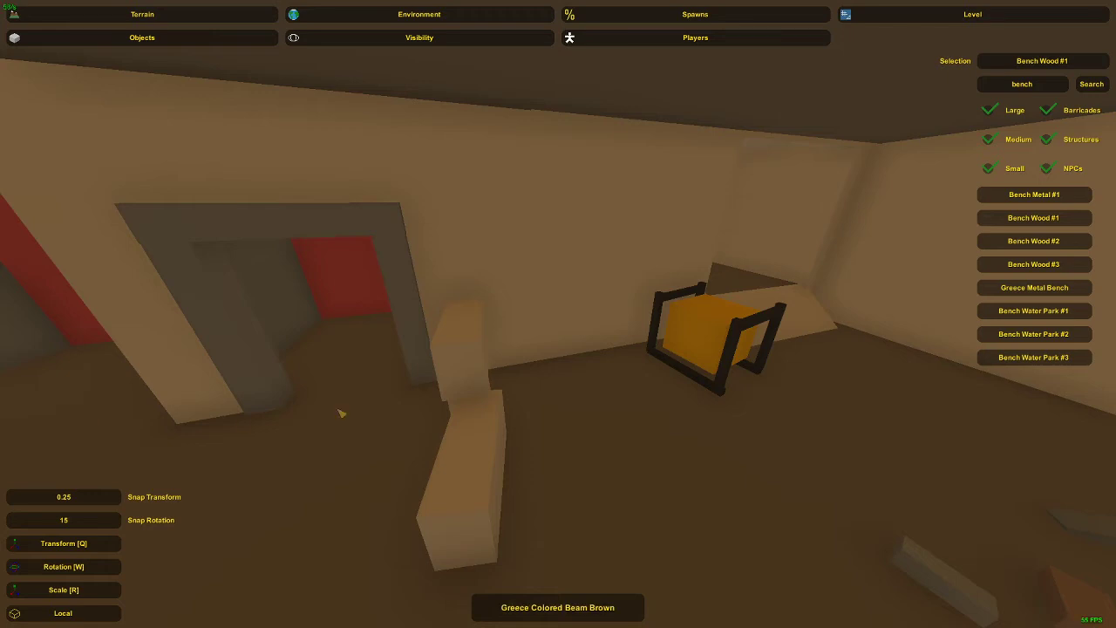
right_drag(342, 414, 641, 462)
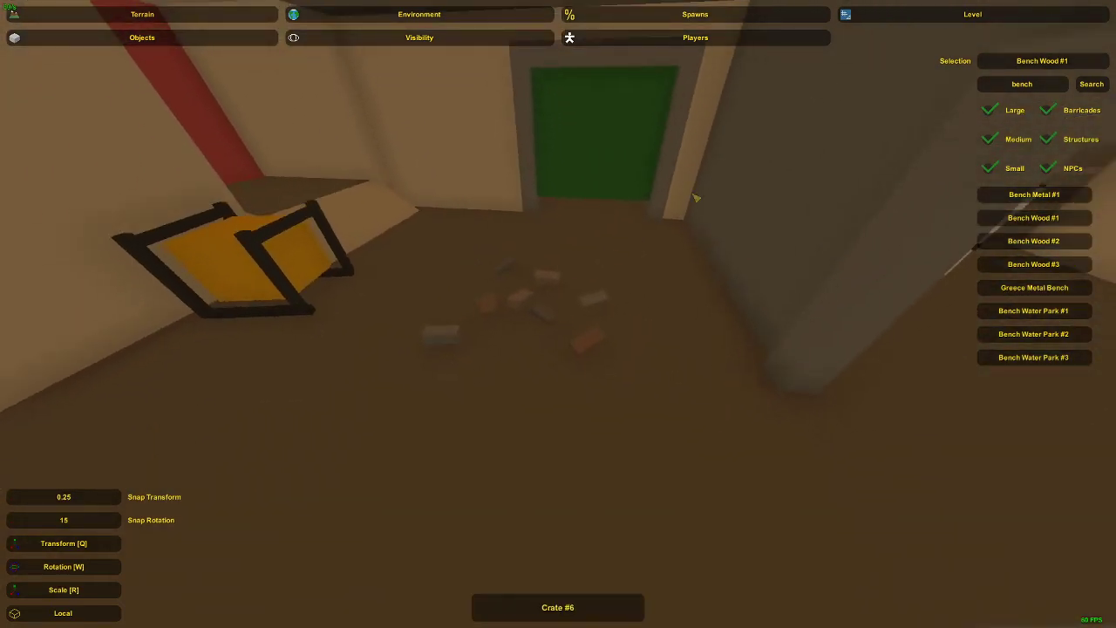
Search the object list for "door".
double_click(1022, 84)
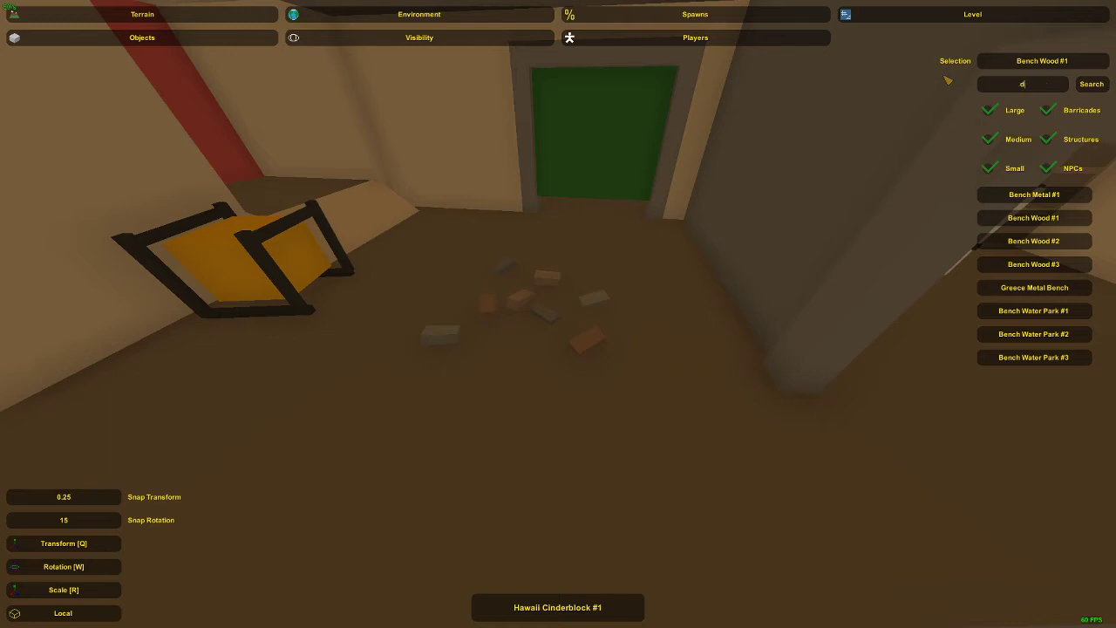
text(door)
key(Return)
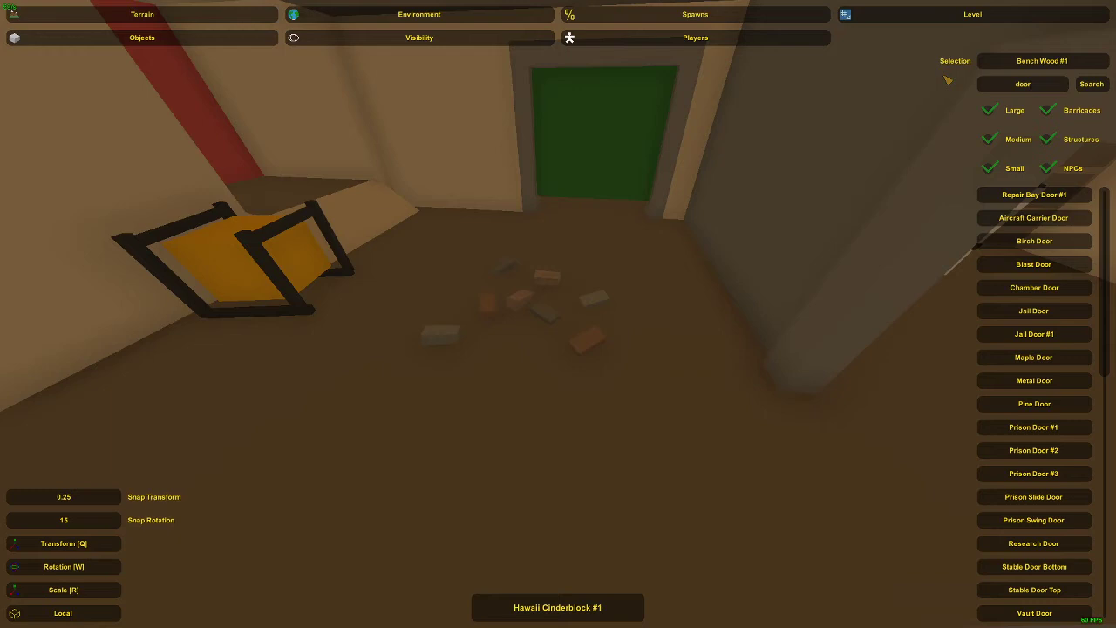
Try out Repair Bay Door #1 in the hall and remove it.
click(1037, 196)
key(e)
right_drag(978, 199, 952, 165)
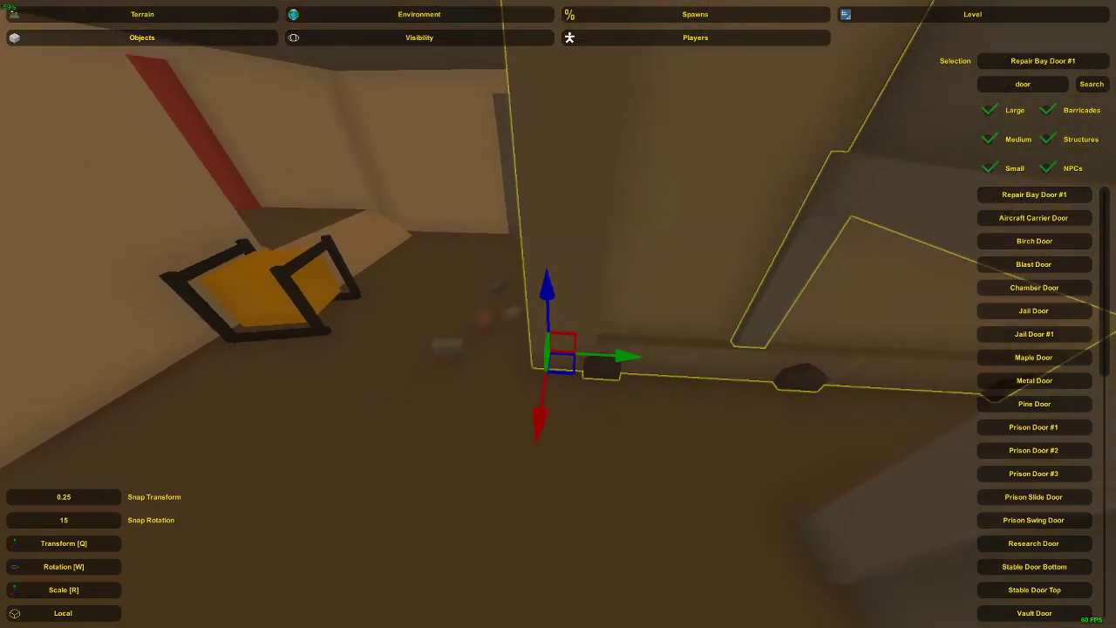
key(Delete)
Try out Prison Door #1 on the hall floor, view it from another angle and remove it.
scroll(1037, 349, down, 3)
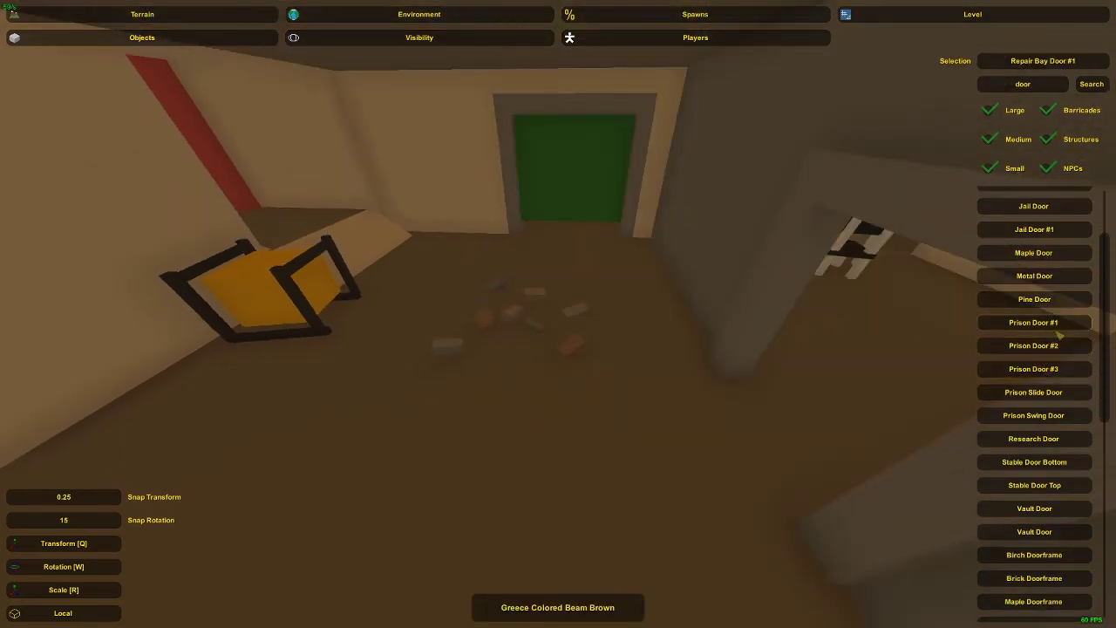
key(e)
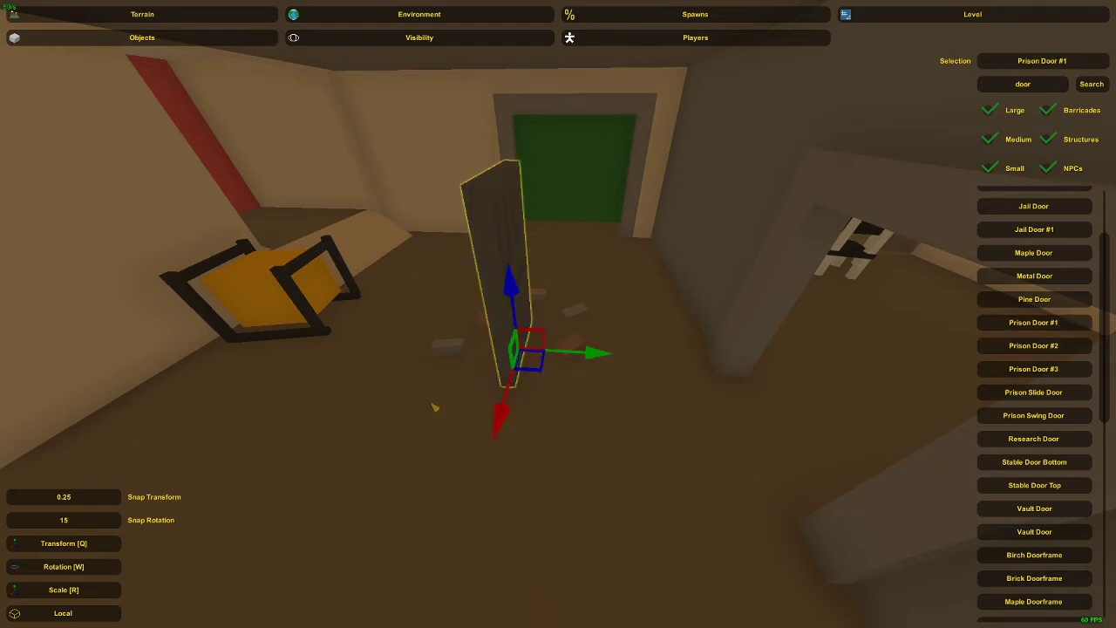
key(d)
right_drag(435, 407, 384, 385)
key(a)
key(Delete)
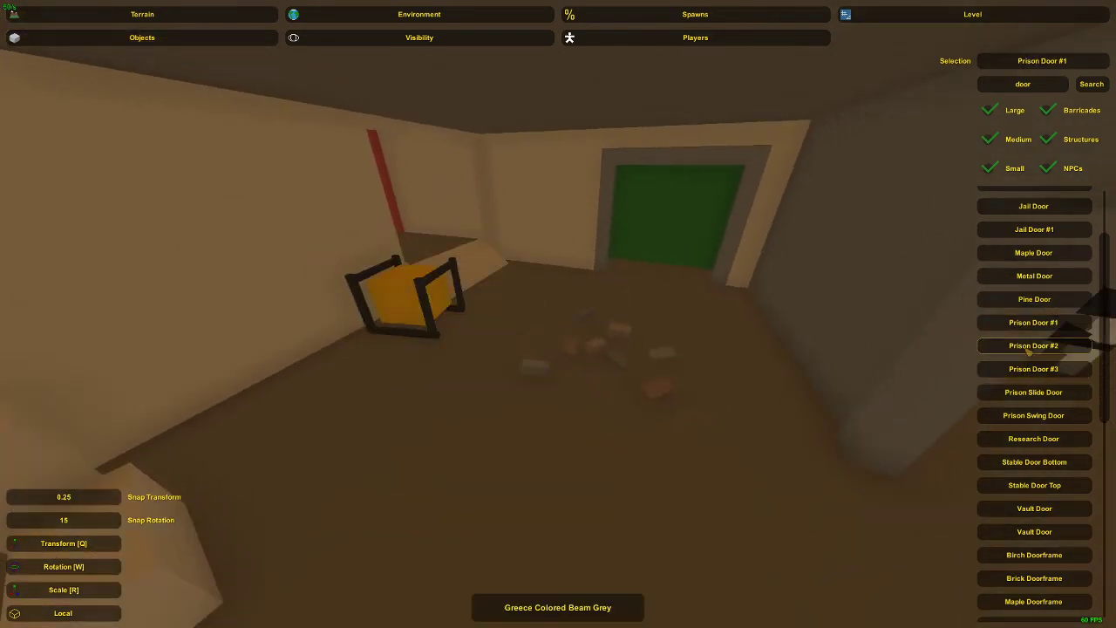
Try out Prison Door #2 and Prison Door #3 in the hall, removing each one.
click(1028, 346)
key(e)
key(Delete)
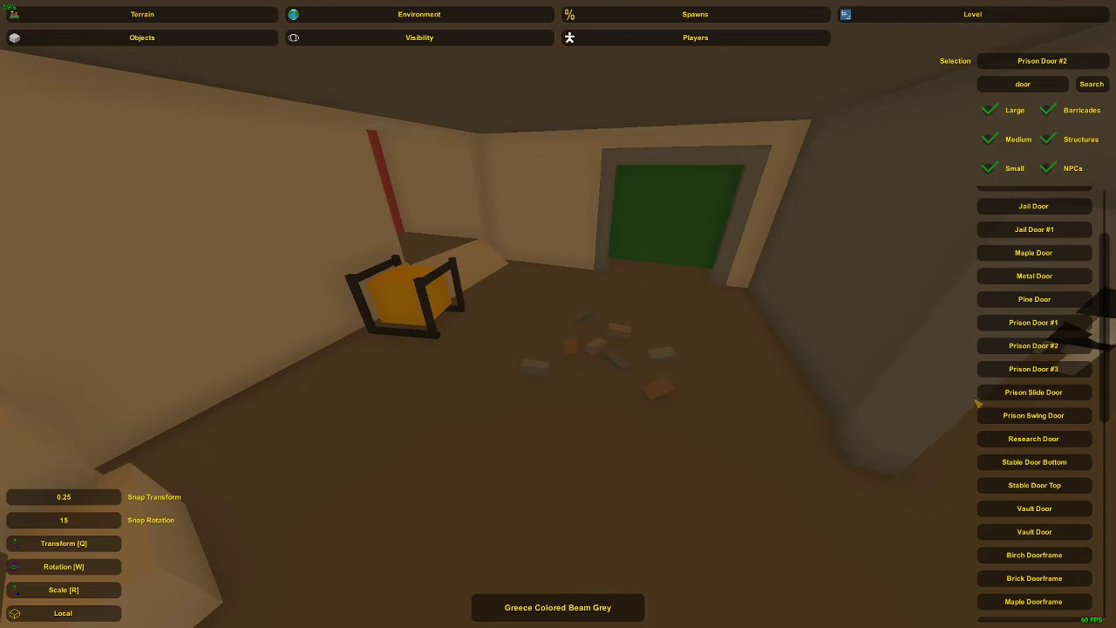
click(1034, 370)
key(e)
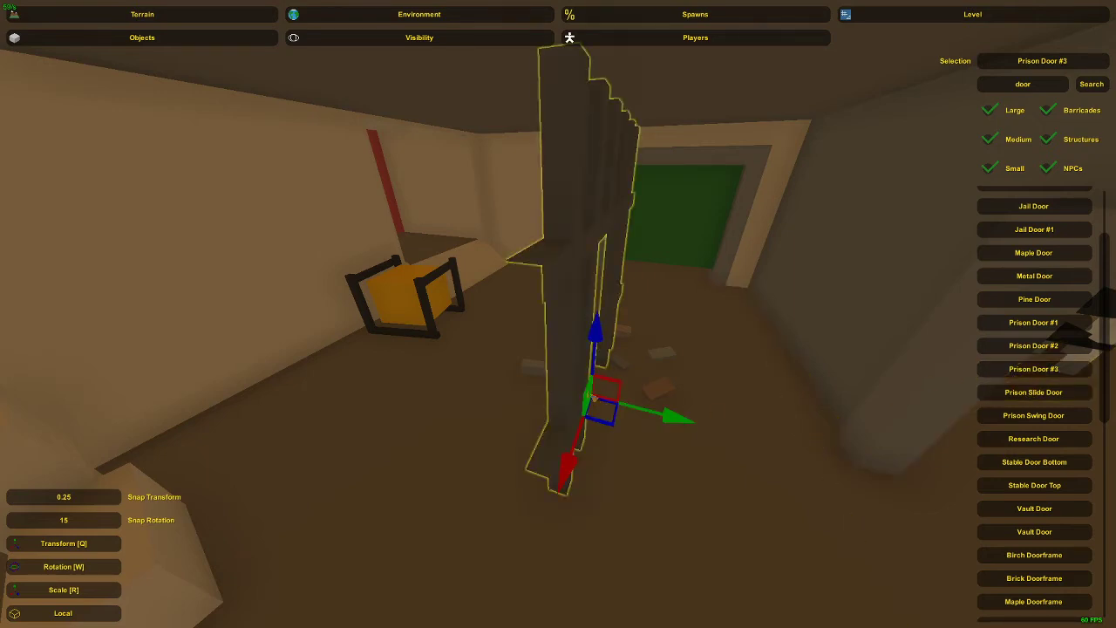
key(Delete)
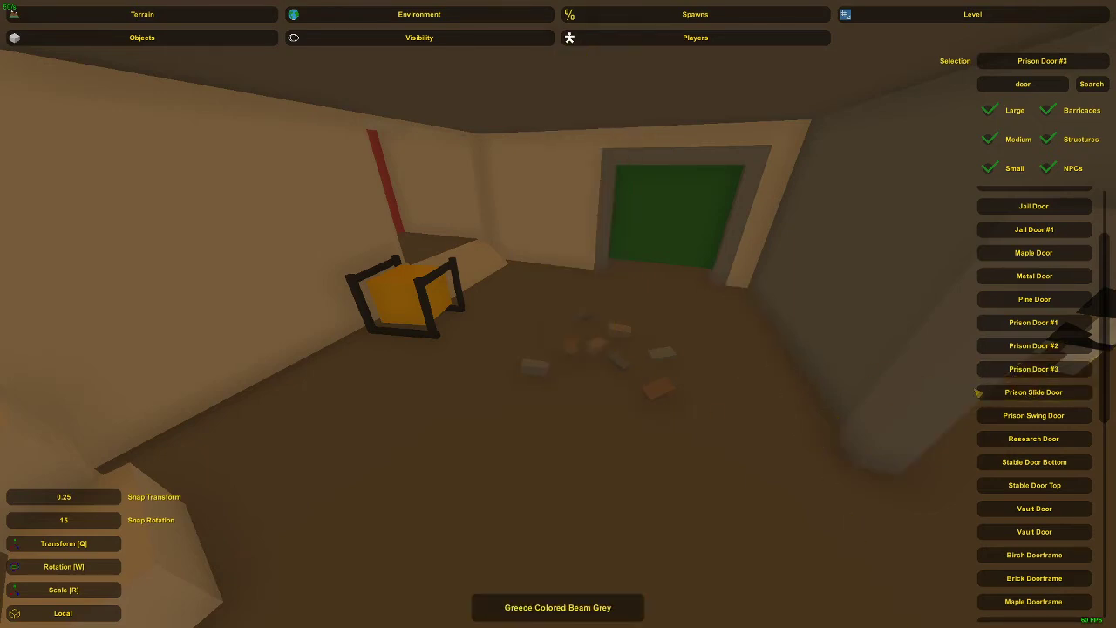
Try out the Prison Slide Door beside the yellow barricade and remove it.
click(1046, 393)
key(e)
right_drag(634, 419, 593, 417)
key(e)
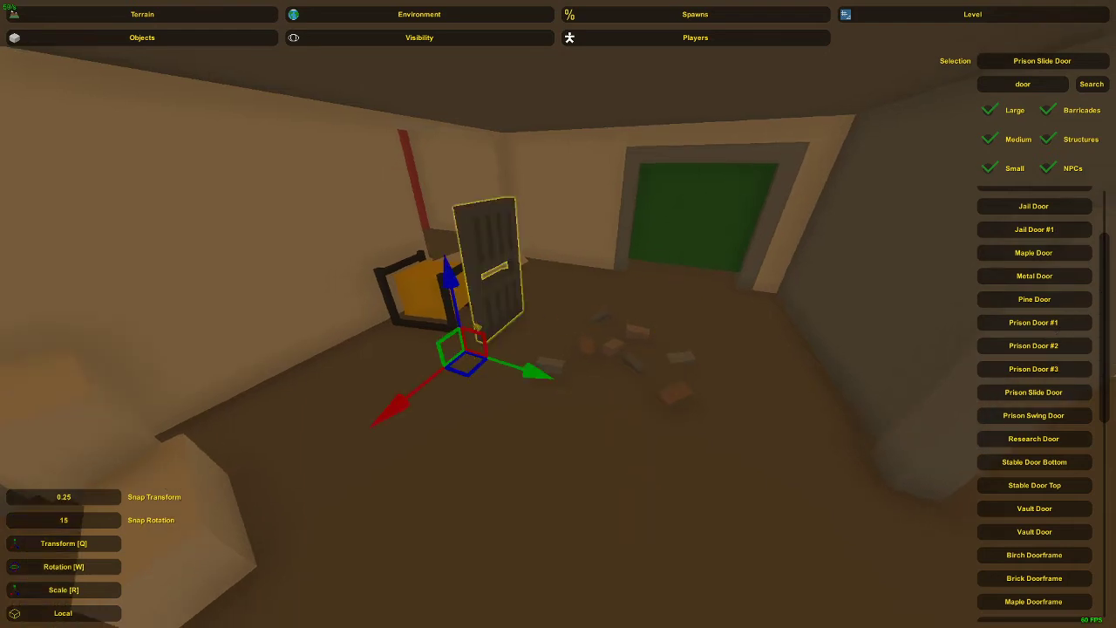
key(Delete)
Try out the Prison Swing Door in the hall and remove it.
click(1045, 413)
key(e)
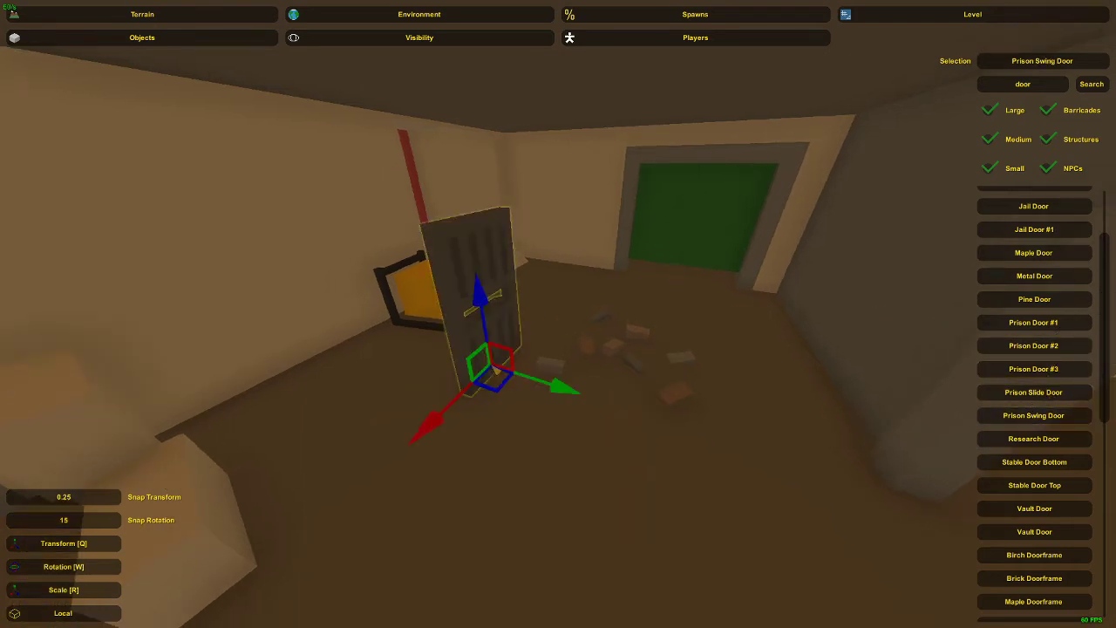
key(Delete)
Try out Stable Door Bottom and Stable Door Top beside the yellow barricade, removing each one.
click(1034, 462)
key(e)
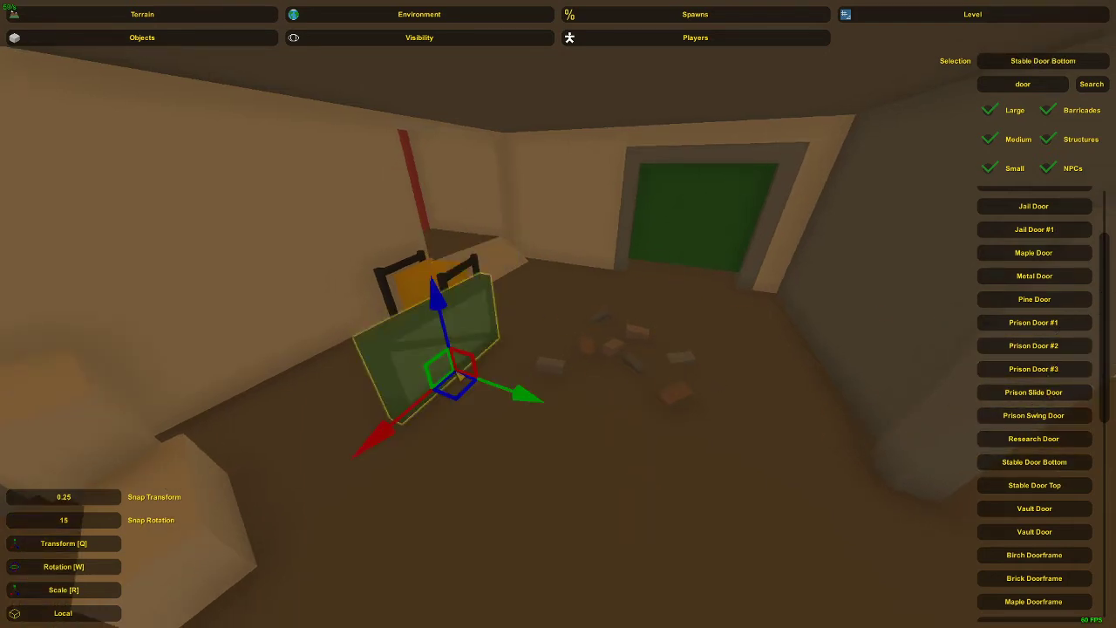
key(Delete)
click(1034, 484)
key(e)
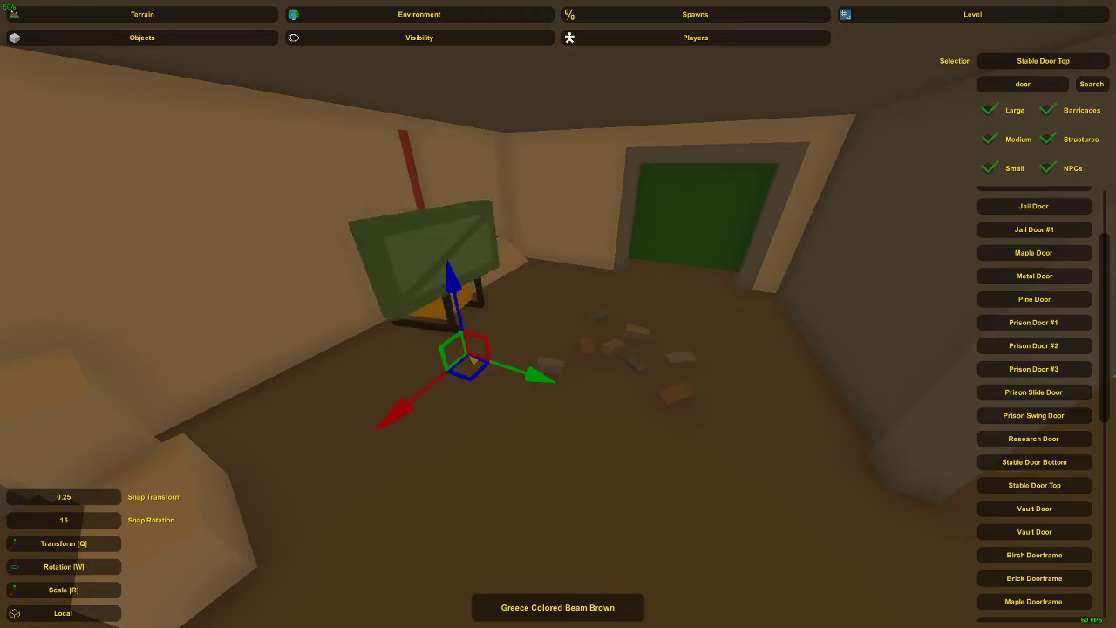
key(Delete)
Try out the Vault Door on the hall floor, view it from another angle and remove it.
scroll(1085, 484, down, 1)
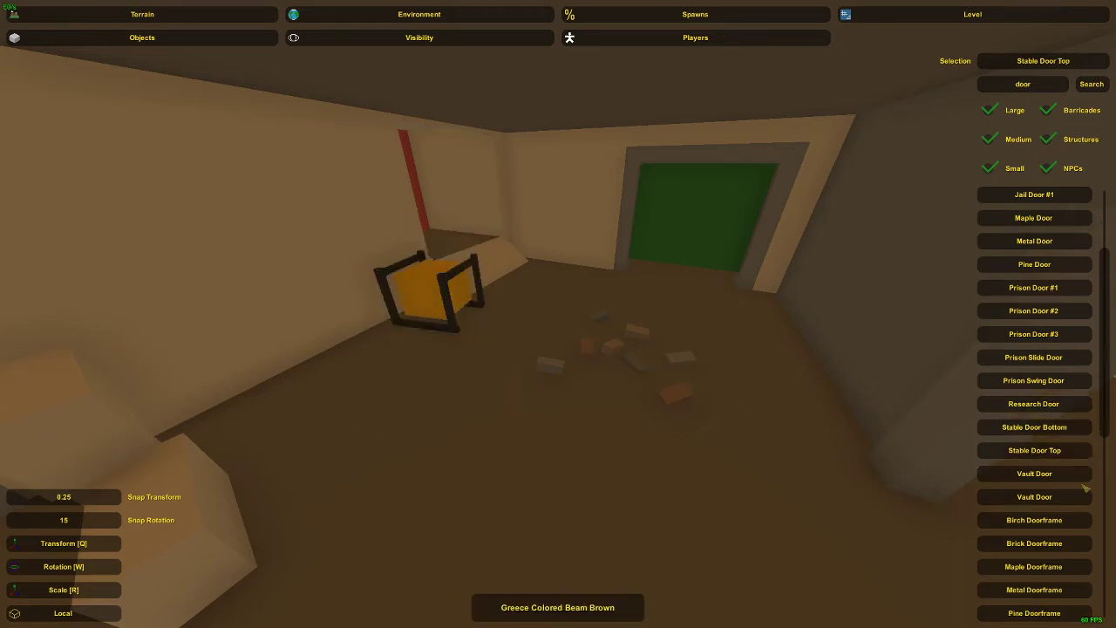
click(1060, 483)
key(e)
key(Delete)
key(e)
right_drag(555, 421, 462, 514)
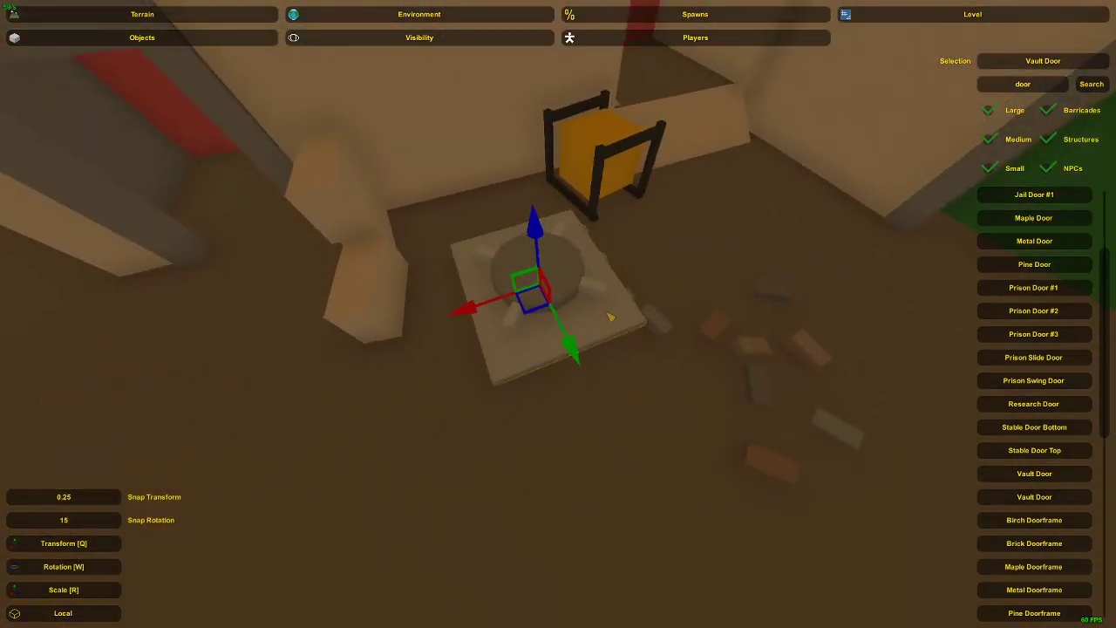
key(Delete)
Try out Hawaii Sneaky Door #1 in the hall and remove it.
right_drag(665, 322, 1033, 218)
scroll(1084, 449, down, 7)
scroll(1064, 436, down, 7)
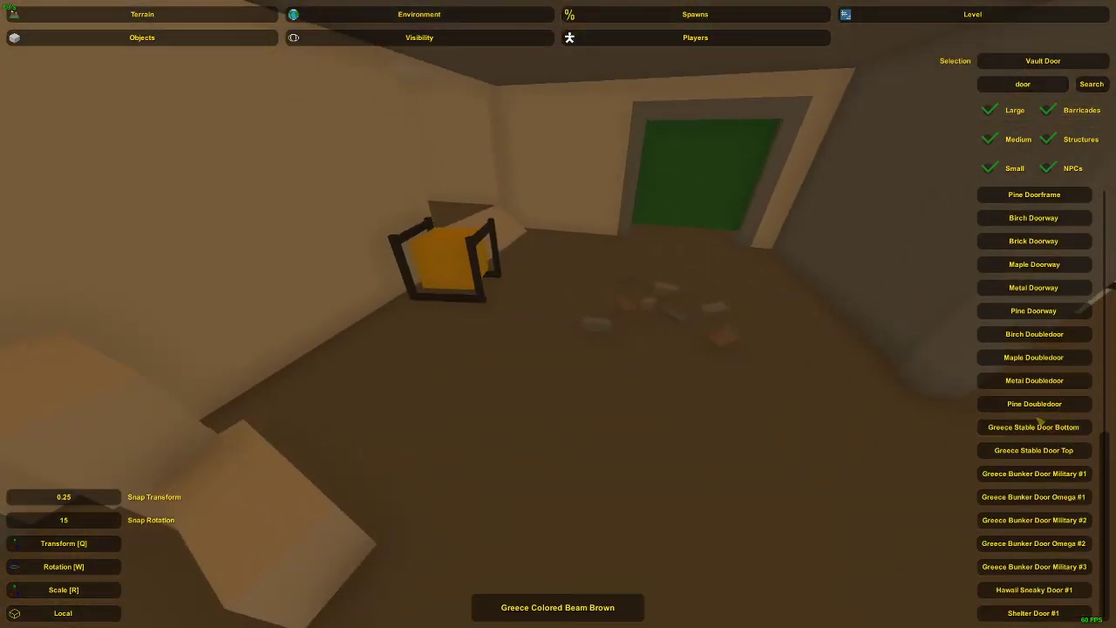
click(1067, 590)
key(e)
key(Delete)
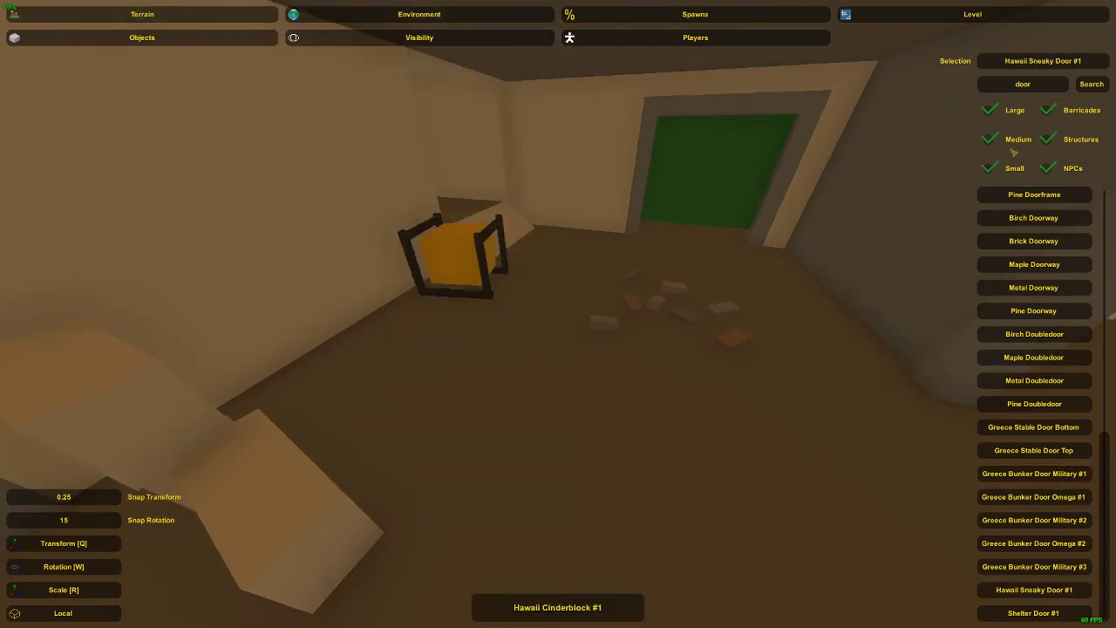
Try out Shelter Door #1 in the hall and remove it.
click(1047, 614)
key(e)
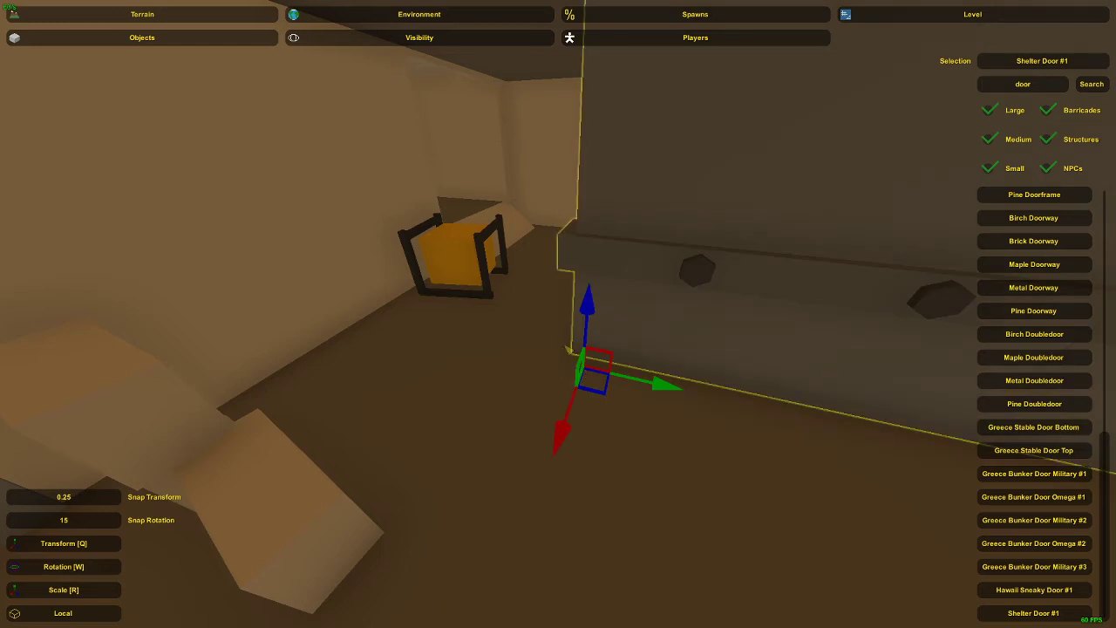
right_drag(591, 373, 558, 314)
key(Delete)
Find objects matching "ed beam", place a Greece Colored Beam White by the rubble on the hall floor and rotate it.
drag(1036, 88, 923, 68)
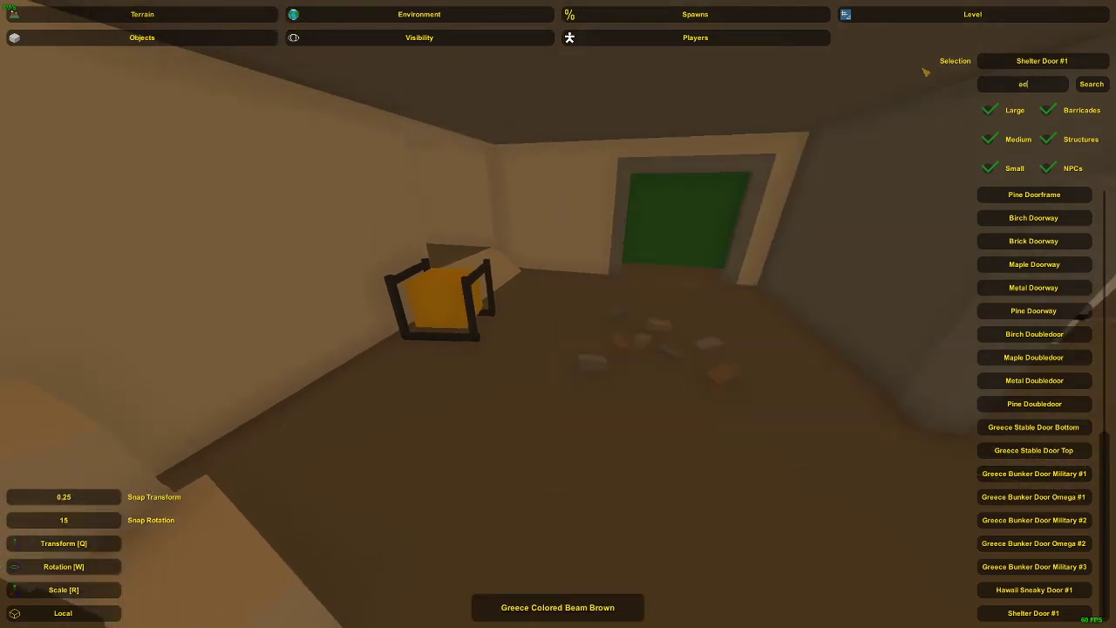
key(Return)
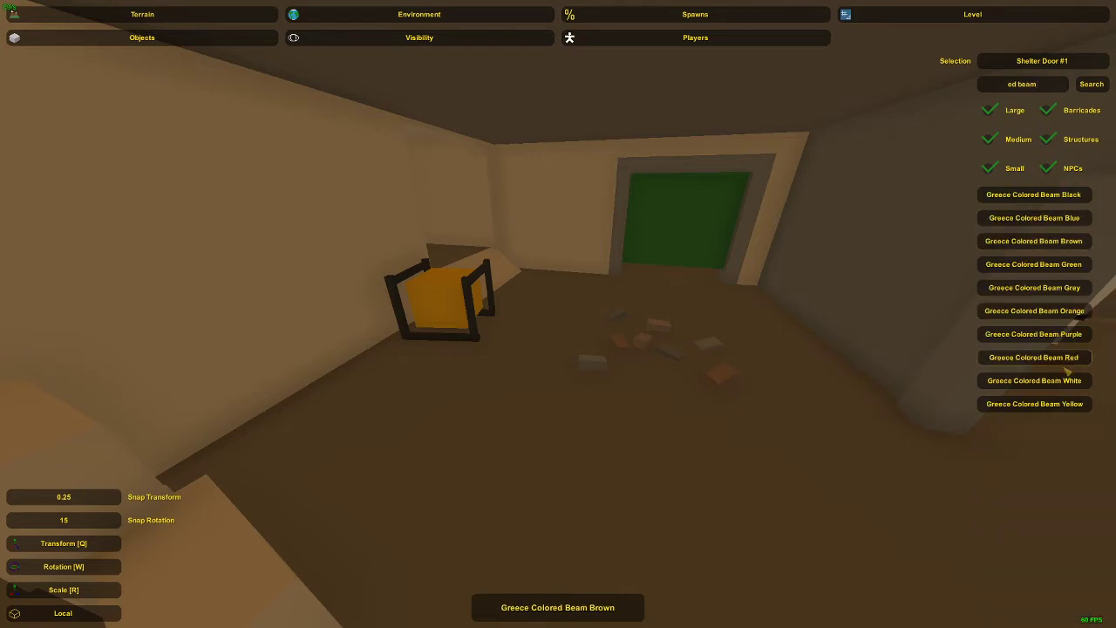
click(1034, 380)
mouse_move(1034, 380)
right_down()
mouse_move(976, 358)
mouse_move(1081, 356)
mouse_move(1053, 371)
right_up()
mouse_move(558, 314)
right_down()
mouse_move(553, 333)
mouse_move(563, 320)
right_up()
key(e)
key(w)
drag(537, 399, 544, 397)
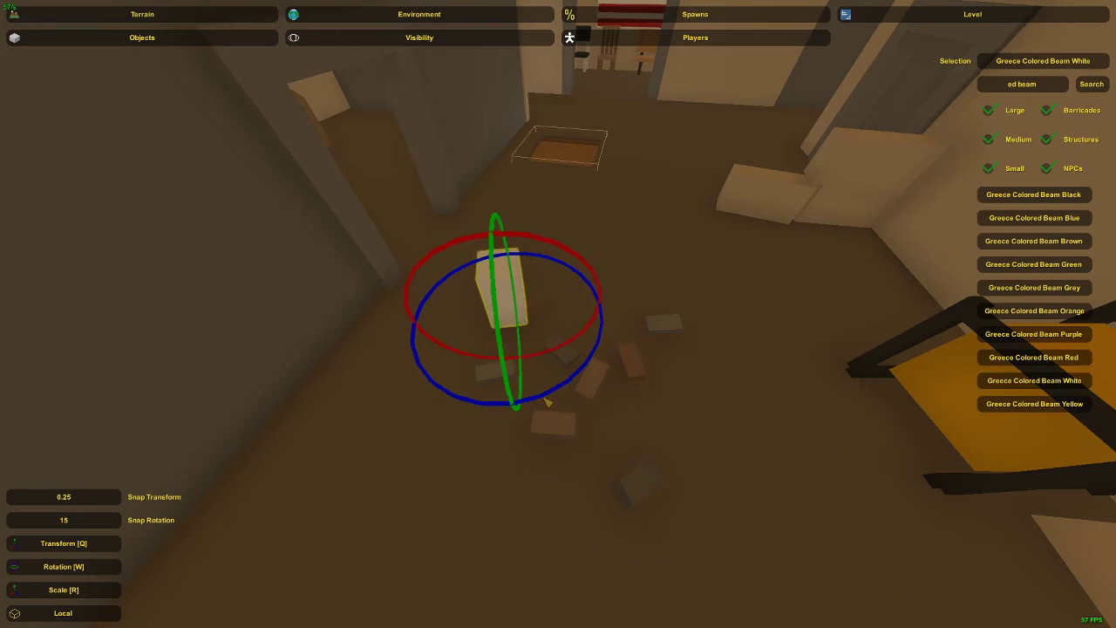
Scale the white beam down in height until it is a thin block on the floor.
key(d)
right_drag(544, 398, 457, 373)
right_drag(558, 313, 558, 326)
key(r)
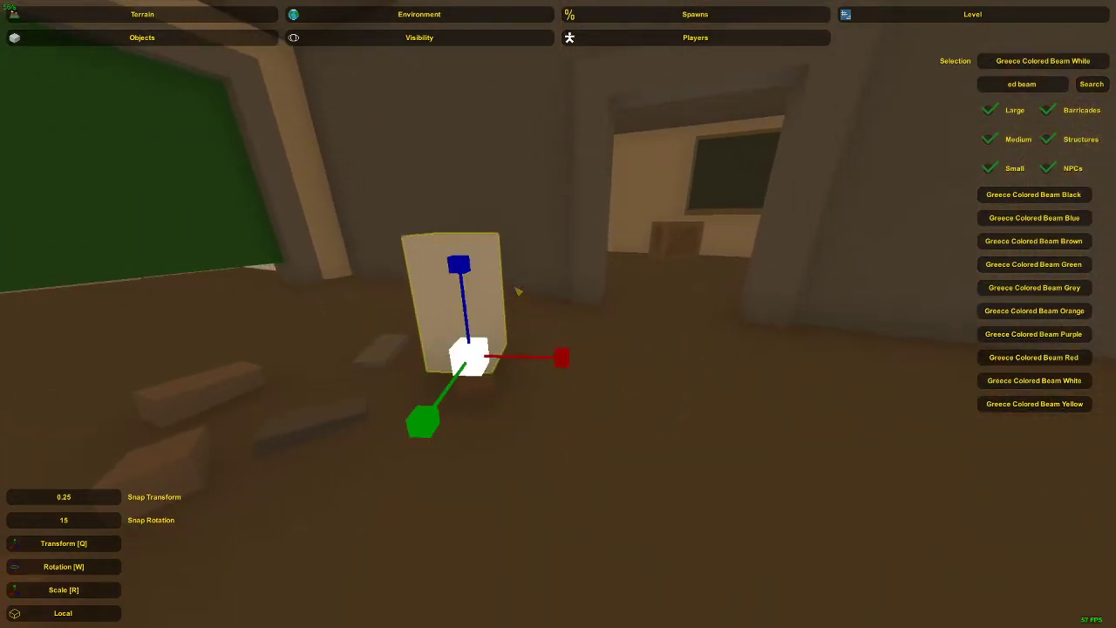
drag(463, 277, 472, 327)
key(q)
key(r)
key(q)
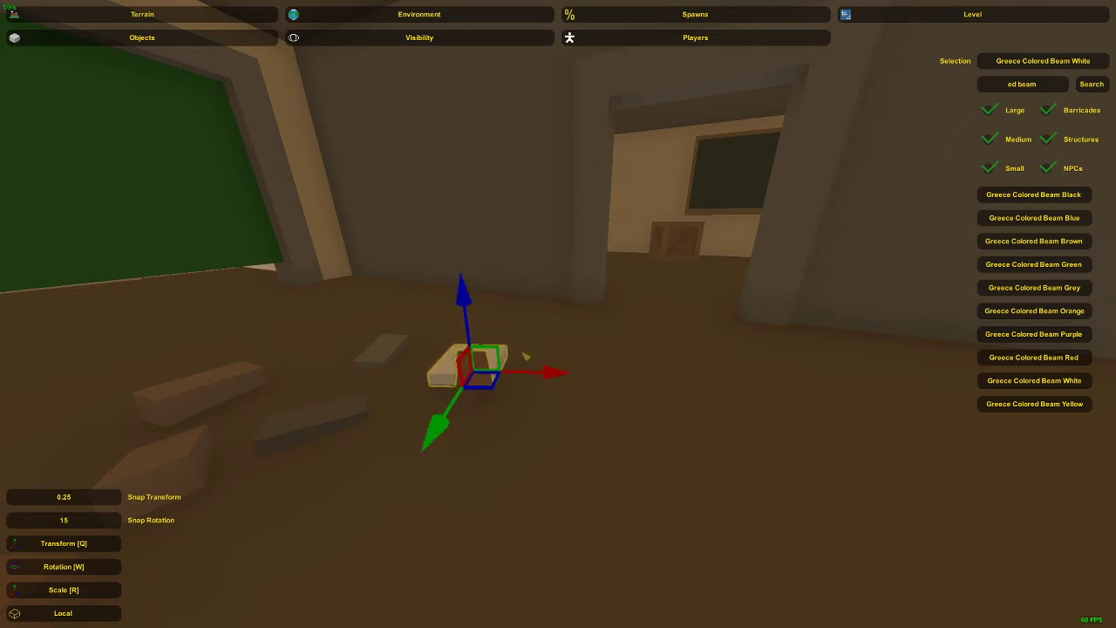
Stretch the flattened white beam lengthwise into a long strip.
right_drag(526, 355, 558, 314)
key(s)
key(r)
drag(577, 363, 648, 379)
key(s)
right_drag(649, 378, 554, 326)
Move the rubble pile away from the white strip along the hall floor.
click(551, 317)
key(q)
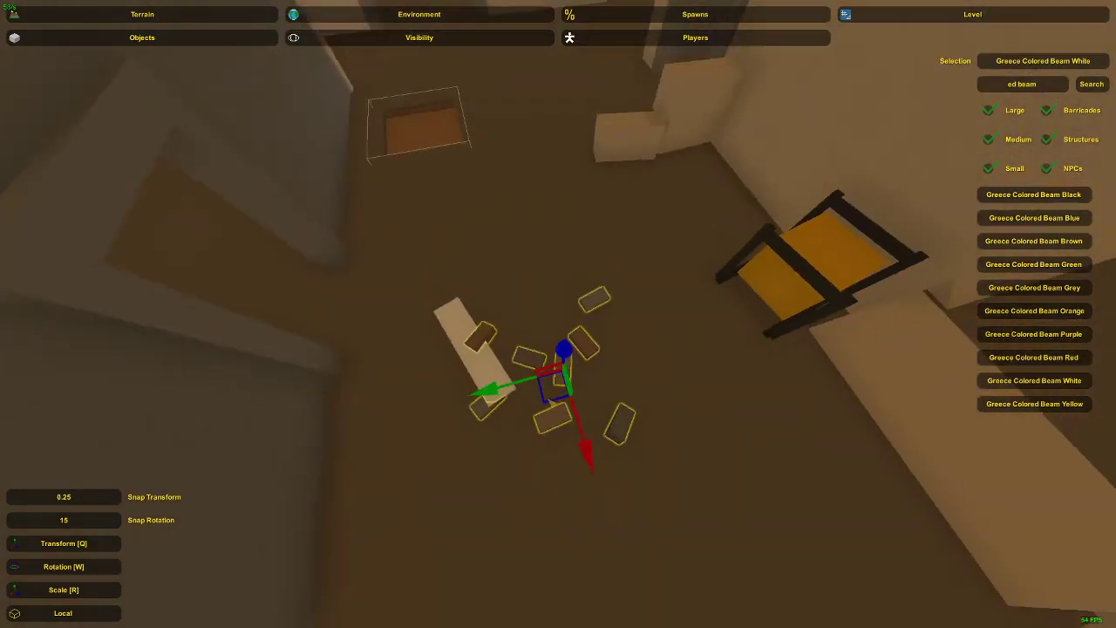
drag(555, 387, 719, 463)
right_drag(534, 341, 541, 314)
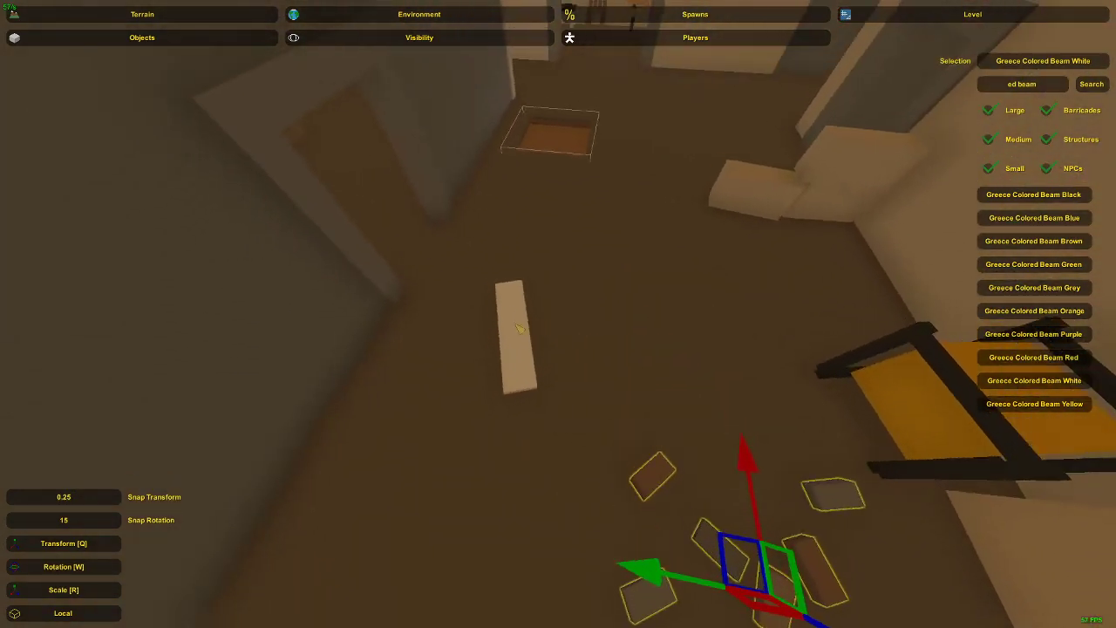
Widen and lengthen the white strip into a large rectangular slab.
click(519, 330)
key(r)
drag(565, 330, 689, 322)
right_drag(689, 322, 564, 326)
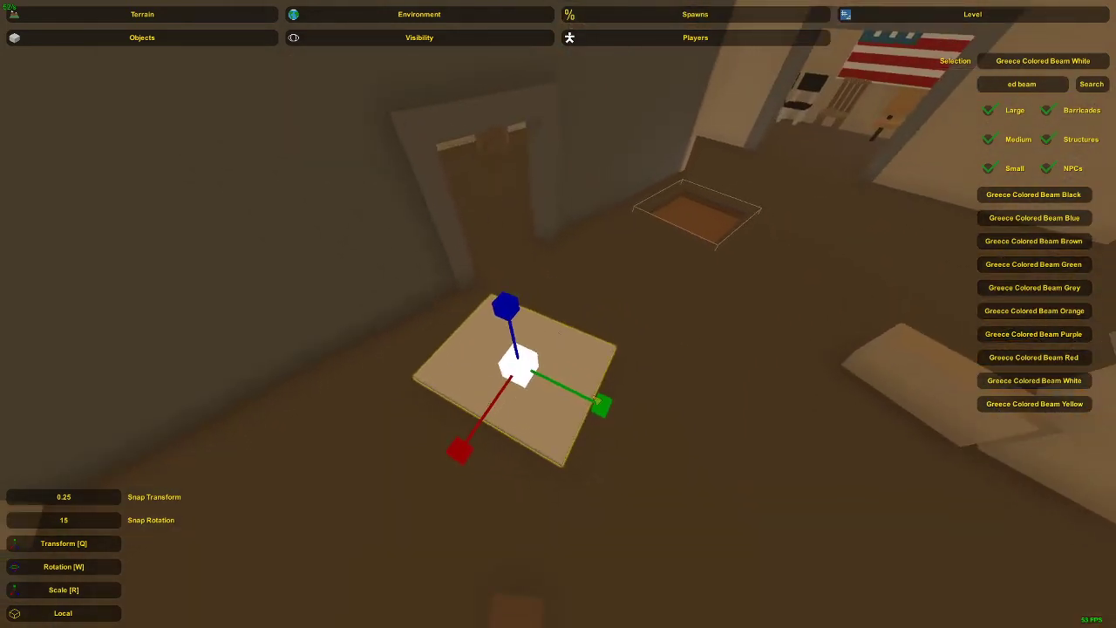
drag(594, 399, 591, 399)
drag(496, 399, 445, 476)
right_drag(445, 475, 384, 476)
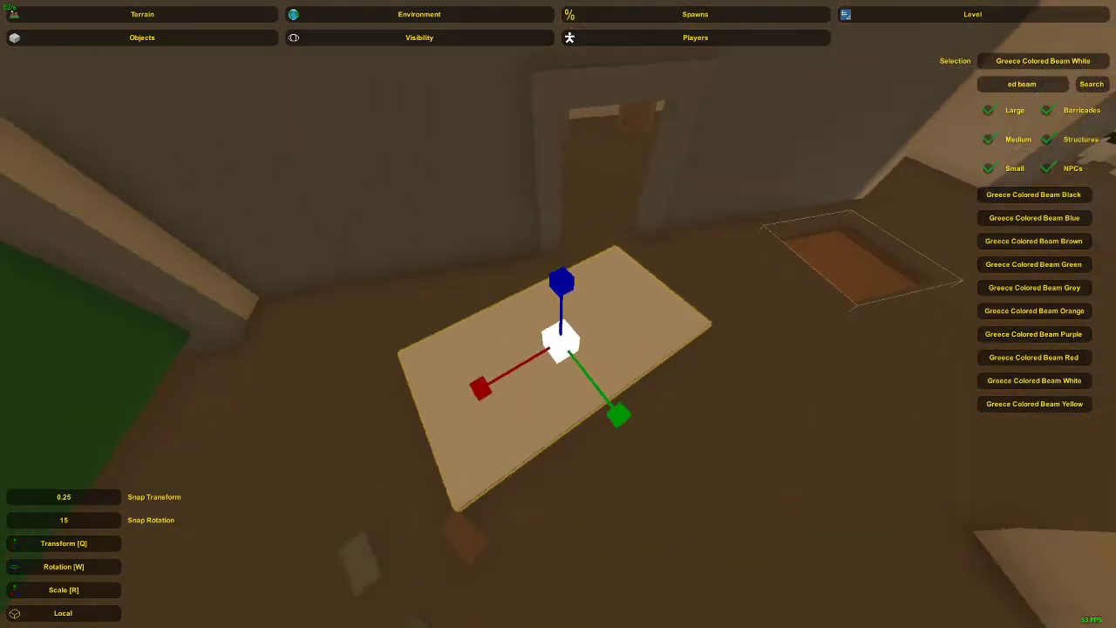
right_drag(558, 314, 539, 315)
drag(542, 354, 568, 344)
right_drag(568, 343, 671, 348)
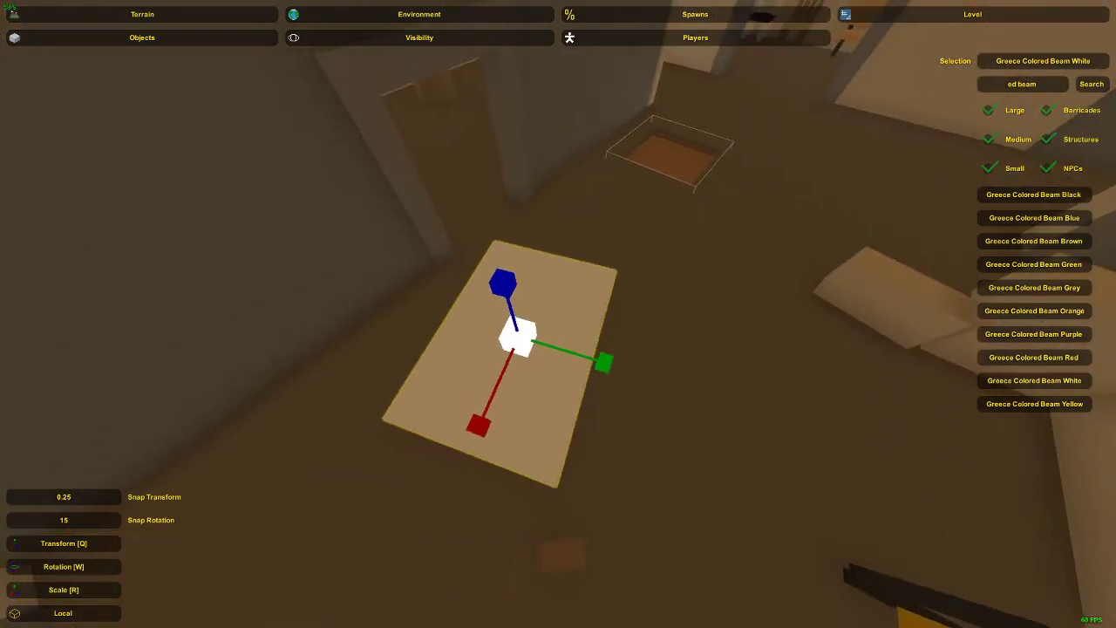
Fine-tune the white slab's height on the hall floor and deselect it.
click(565, 407)
right_drag(565, 407, 603, 408)
click(558, 348)
key(q)
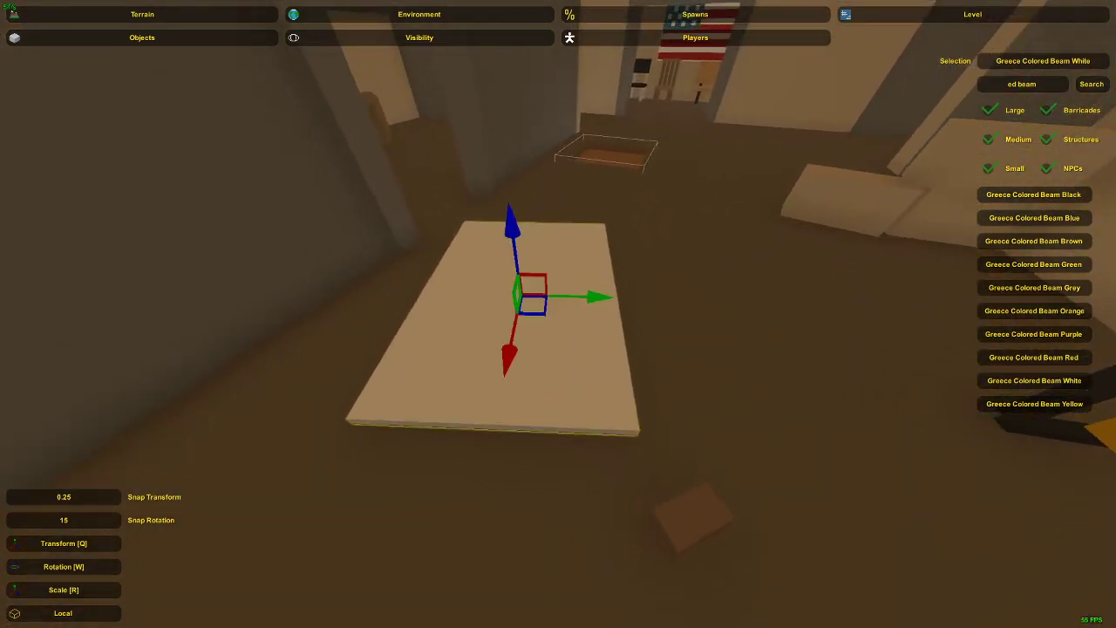
right_drag(558, 314, 558, 274)
drag(533, 195, 534, 197)
click(477, 292)
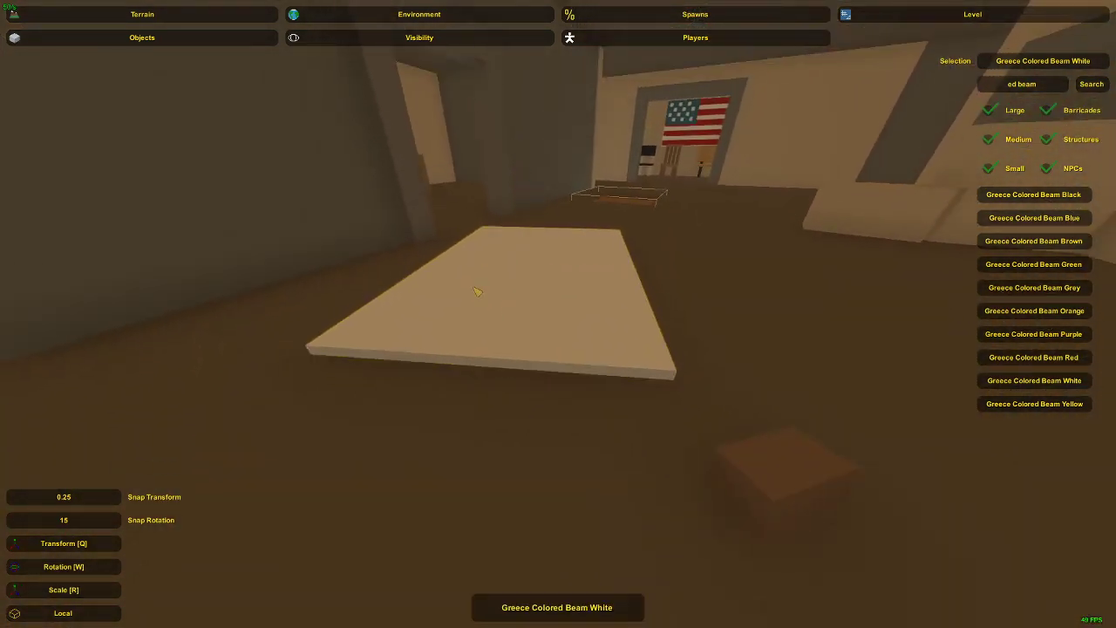
Inspect the white slab from the hall and choose Greece Colored Beam Grey as the object to place.
key(s)
right_drag(477, 291, 563, 253)
key(a)
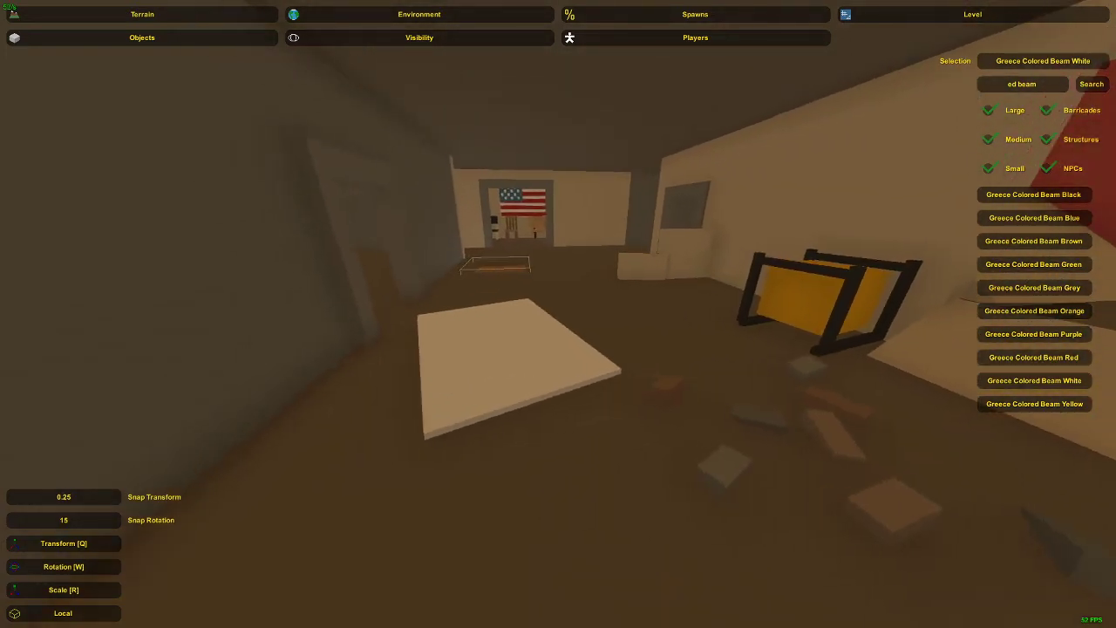
key(w)
right_drag(563, 320, 506, 356)
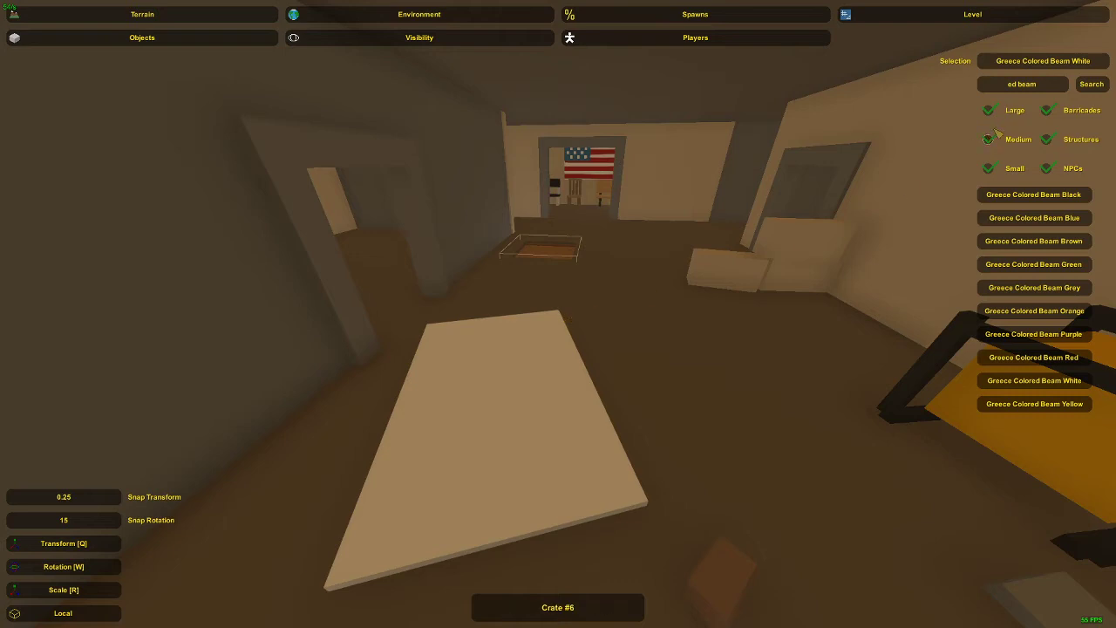
drag(1050, 89, 933, 69)
click(903, 72)
click(893, 173)
click(1042, 290)
right_drag(992, 294, 558, 321)
Place a grey beam beside the white slab and give it the slab's position, rotation and scale.
click(728, 285)
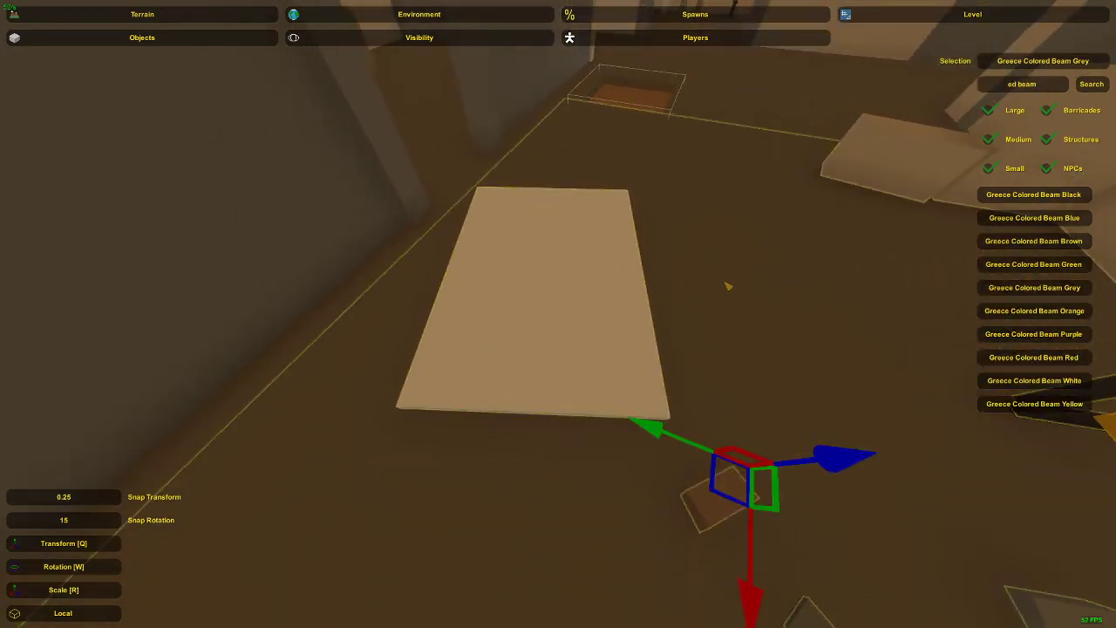
click(727, 285)
key(e)
click(494, 286)
key(ctrl+b)
click(688, 274)
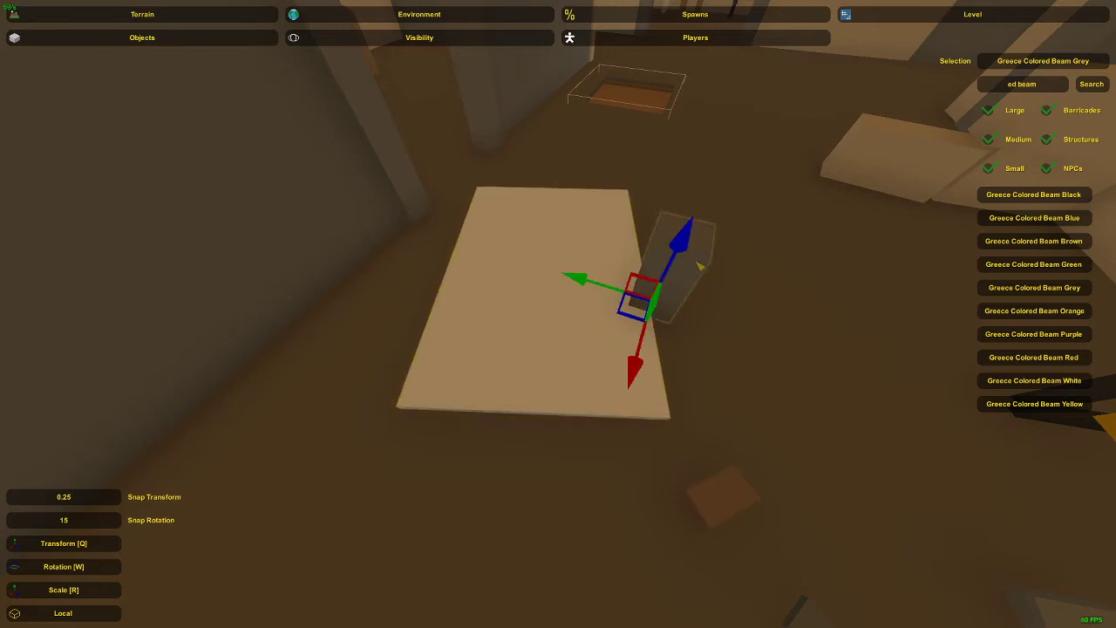
key(ctrl+n)
Raise the grey slab slightly above the white slab.
mouse_move(688, 274)
right_down()
mouse_move(558, 314)
mouse_move(471, 288)
right_up()
key(d)
key(r)
key(q)
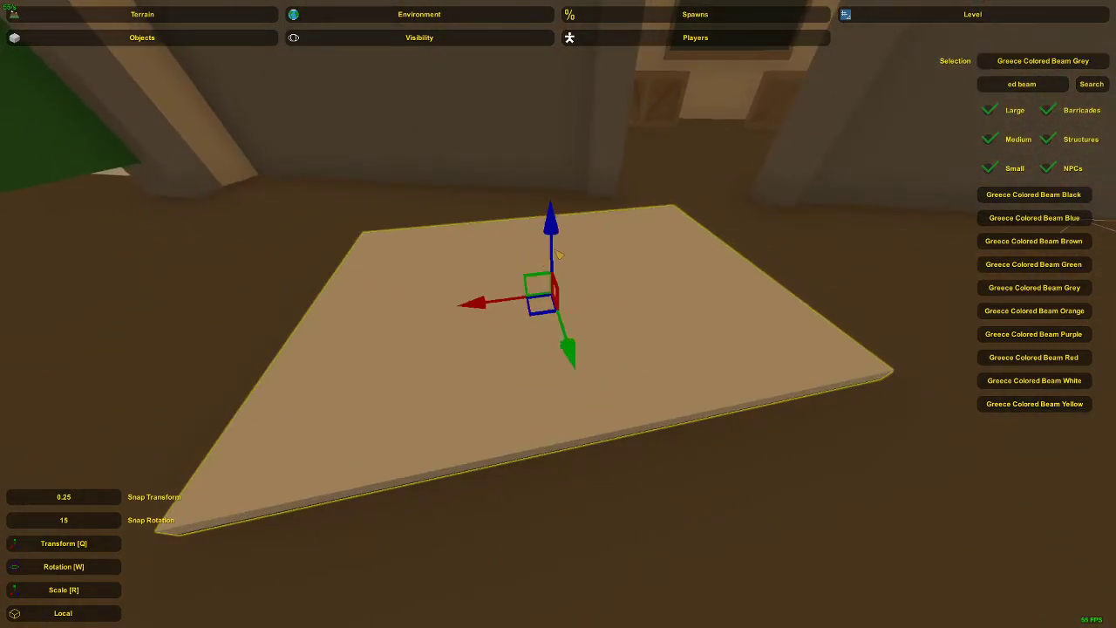
drag(555, 251, 555, 249)
Scale the grey slab down in length and width to a narrow strip on top of the white slab.
key(r)
ctrl+drag(505, 299, 517, 302)
right_drag(521, 306, 486, 333)
ctrl+drag(486, 333, 501, 324)
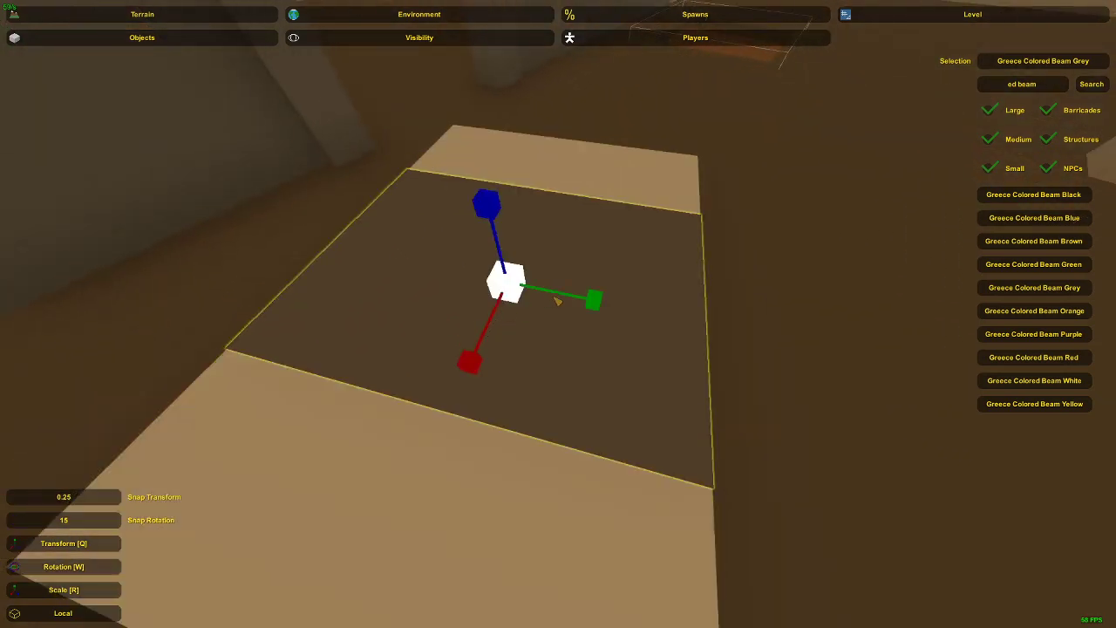
ctrl+drag(558, 301, 545, 294)
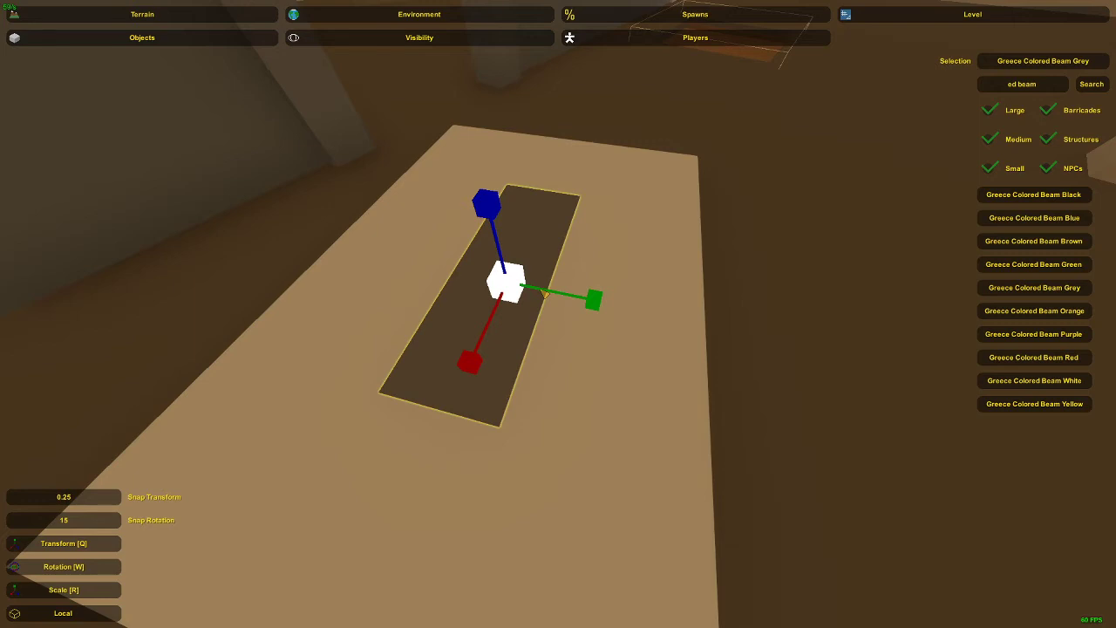
Try slimming and shortening the grey strip near the white slab's edge, and remove it.
right_drag(546, 295, 499, 253)
key(q)
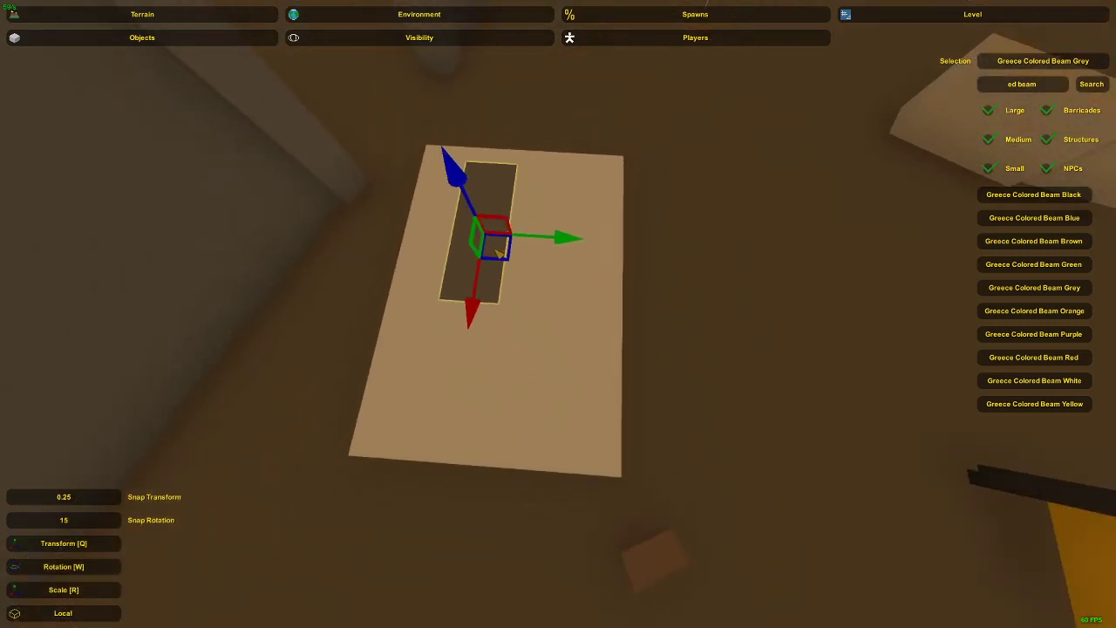
key(r)
drag(525, 243, 589, 321)
key(q)
key(r)
key(q)
key(r)
drag(530, 291, 548, 289)
right_drag(548, 289, 523, 302)
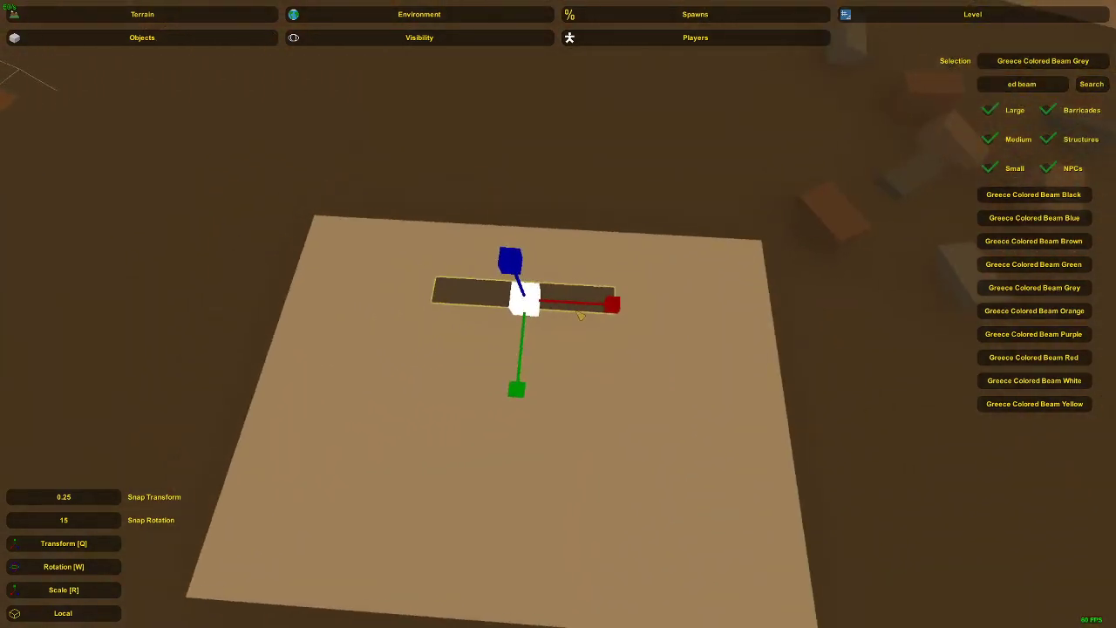
drag(602, 303, 560, 302)
key(Delete)
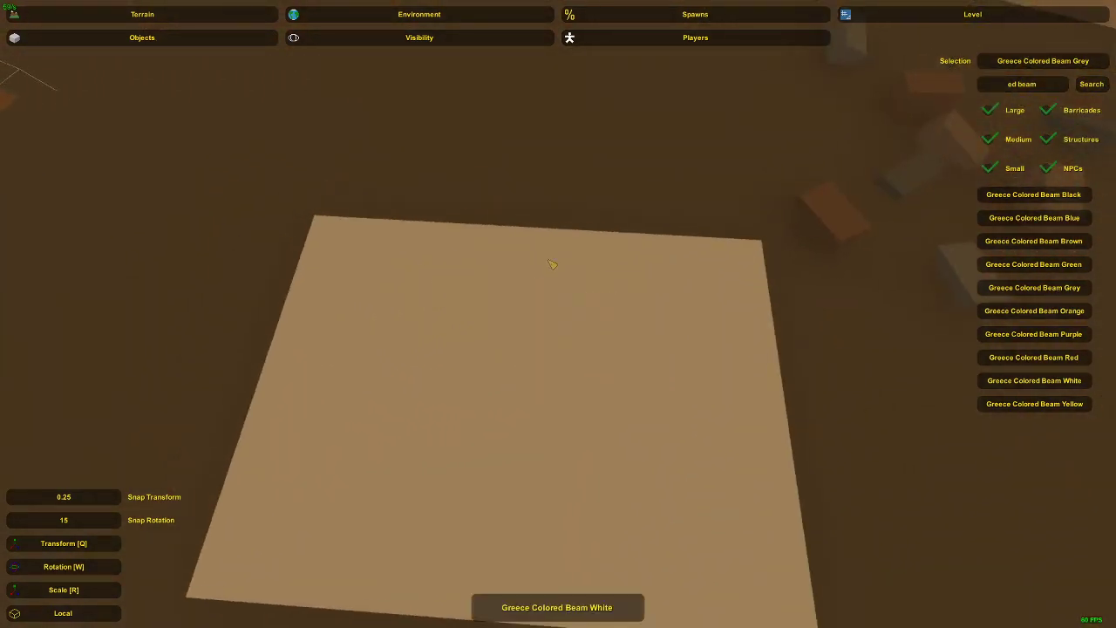
Place a new Greece Colored Beam Grey at the edge of the white slab.
key(e)
key(q)
click(535, 343)
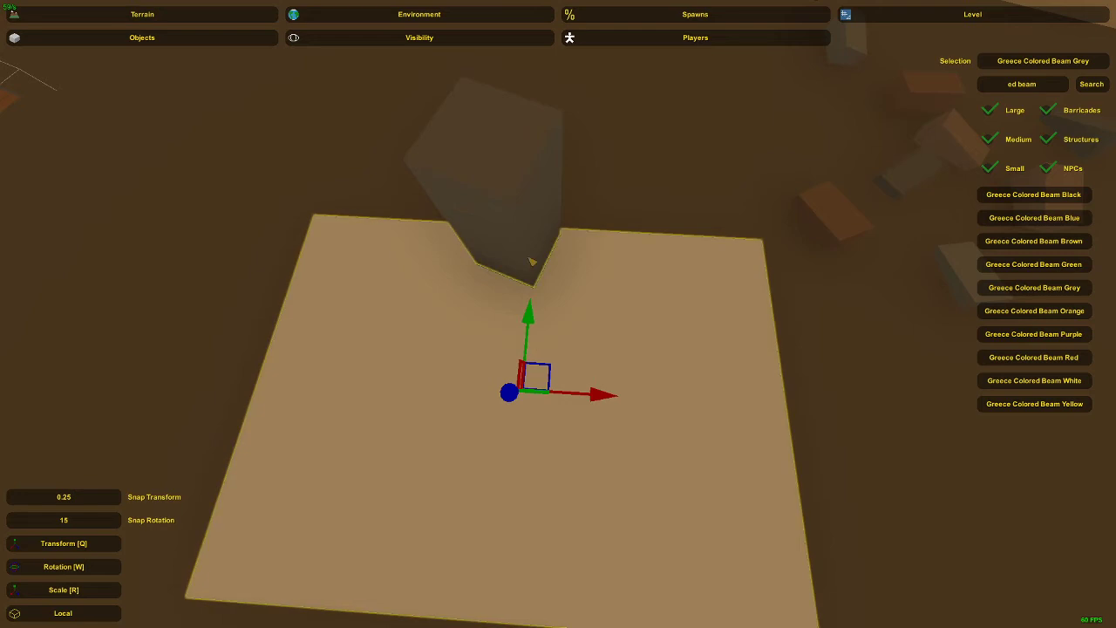
Try rotating the new grey beam about its vertical axis to line up with the white slab.
right_drag(531, 263, 563, 343)
key(w)
click(631, 312)
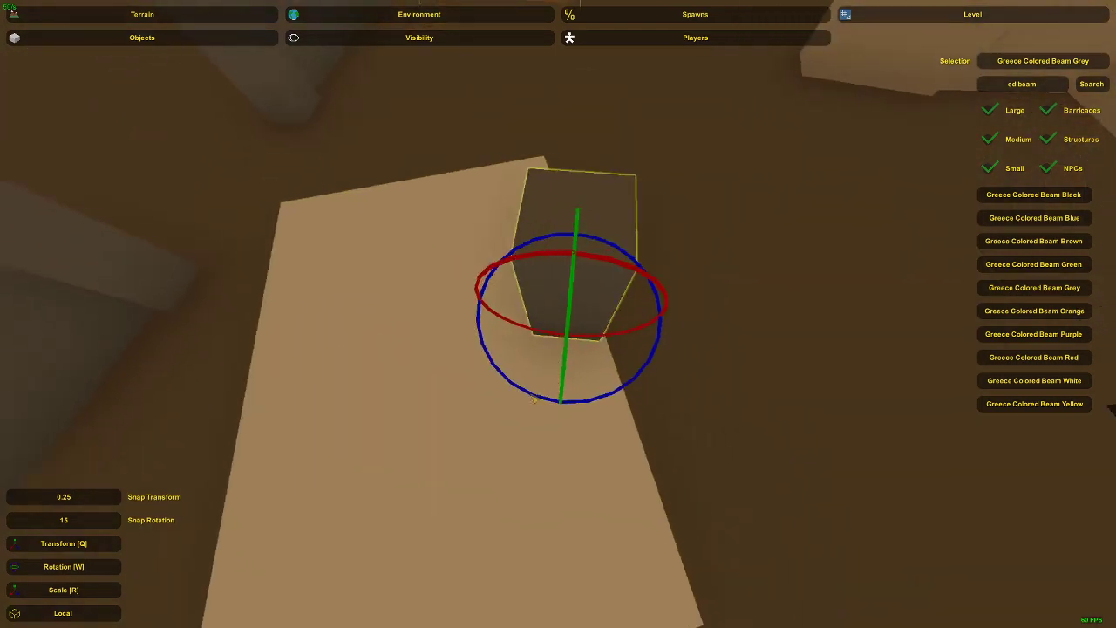
click(535, 398)
click(560, 322)
drag(536, 403, 542, 402)
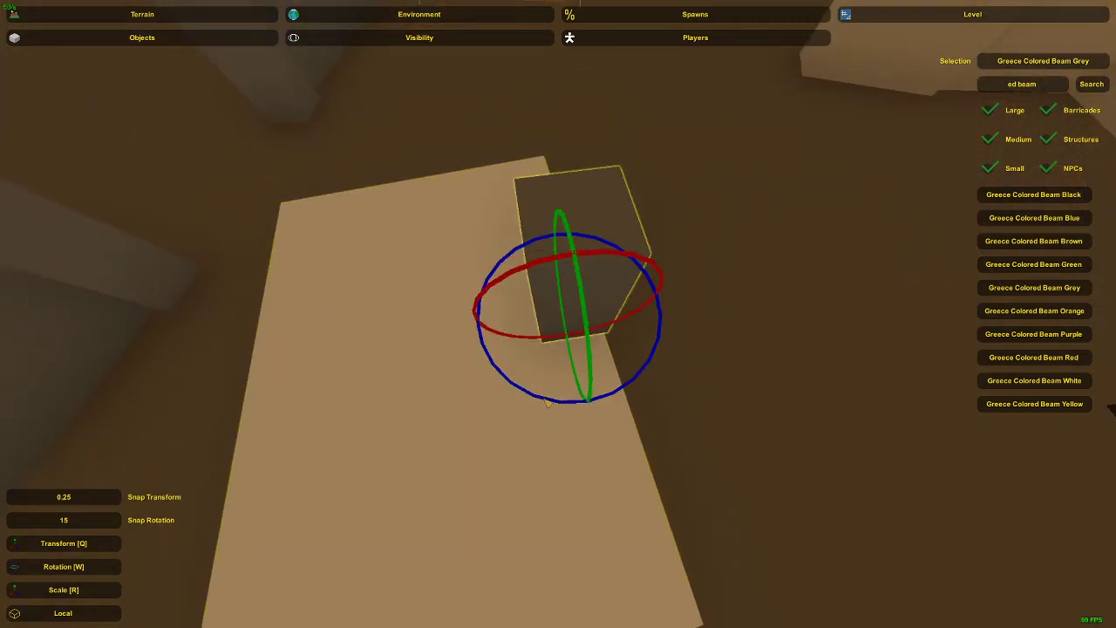
right_drag(547, 403, 584, 403)
drag(583, 367, 589, 366)
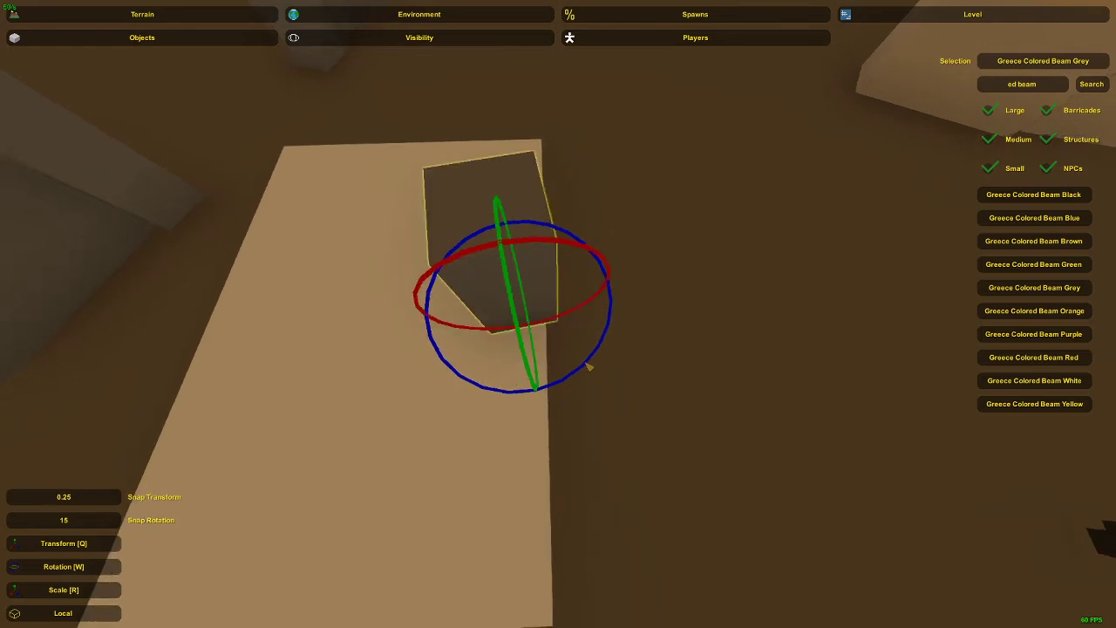
drag(471, 319, 445, 316)
Give the grey beam the white slab's position, rotation and scale so that it covers the slab.
click(375, 304)
click(503, 232)
key(Delete)
click(469, 297)
key(ctrl+c)
key(ctrl+v)
key(q)
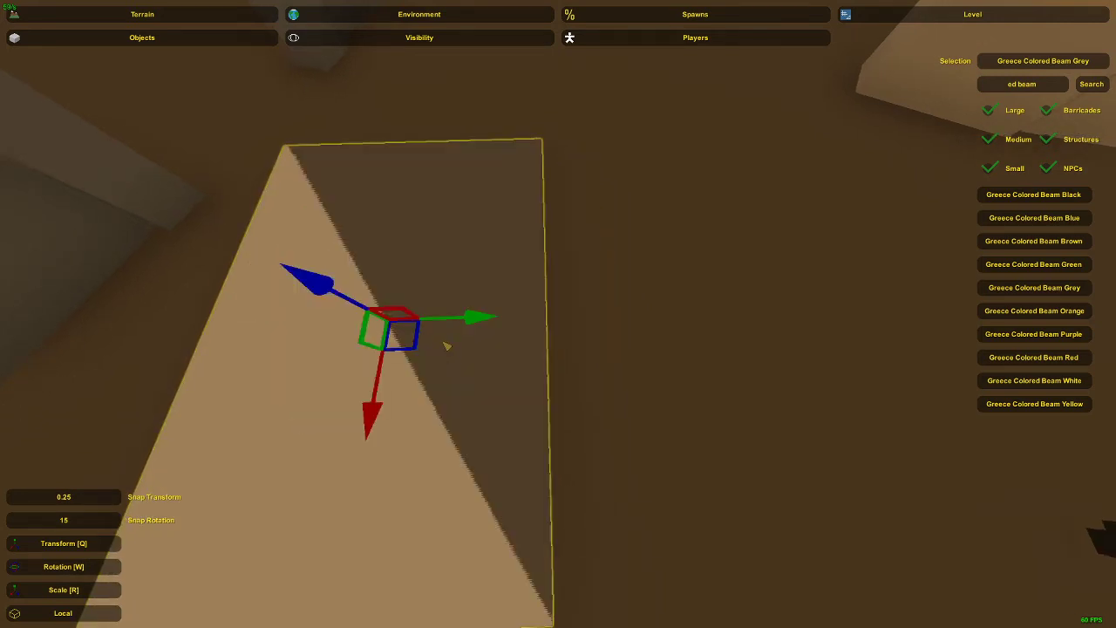
Set the grey beam along the white slab's long edge and scale it down to a short, narrow strip.
key(e)
drag(537, 323, 565, 311)
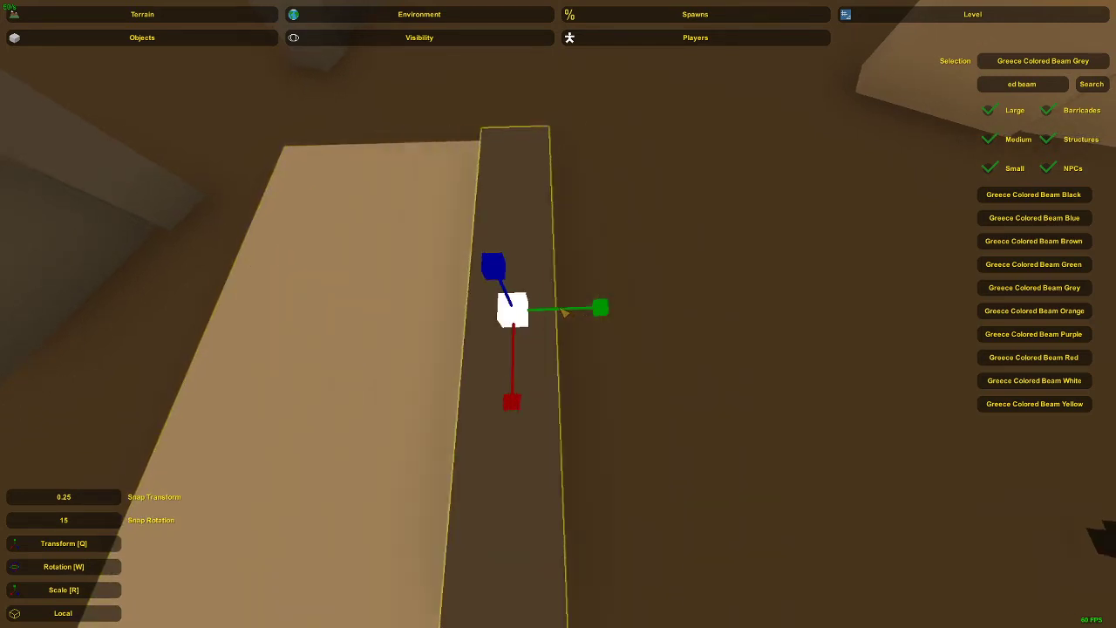
drag(516, 364, 548, 312)
key(d)
right_drag(511, 345, 436, 316)
right_drag(558, 314, 546, 320)
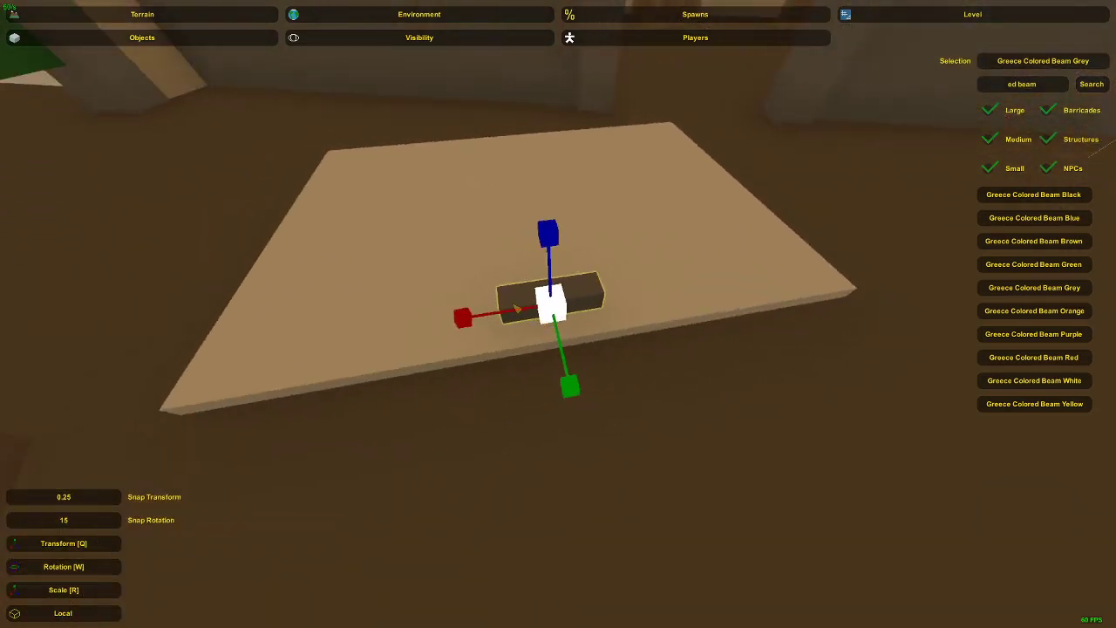
Shrink the grey strip lengthwise until it is a small knob-sized block.
drag(517, 309, 540, 310)
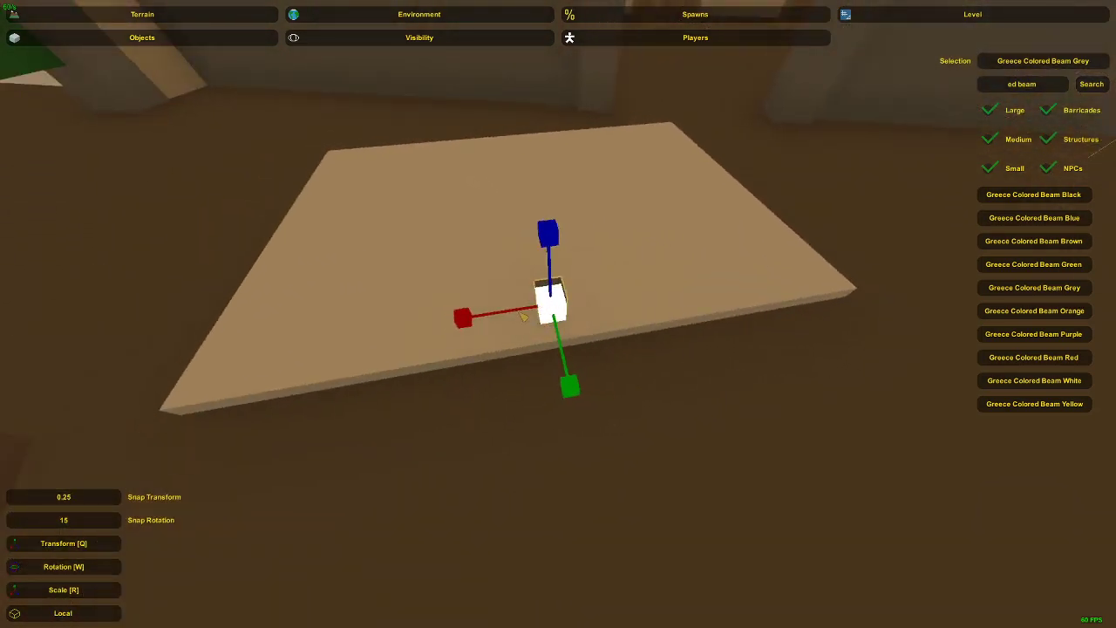
right_drag(565, 347, 562, 320)
drag(501, 294, 511, 295)
right_drag(511, 296, 558, 319)
Position the small grey block just inside the white slab's long edge and lower it toward the slab's surface.
key(s)
key(q)
drag(552, 332, 548, 331)
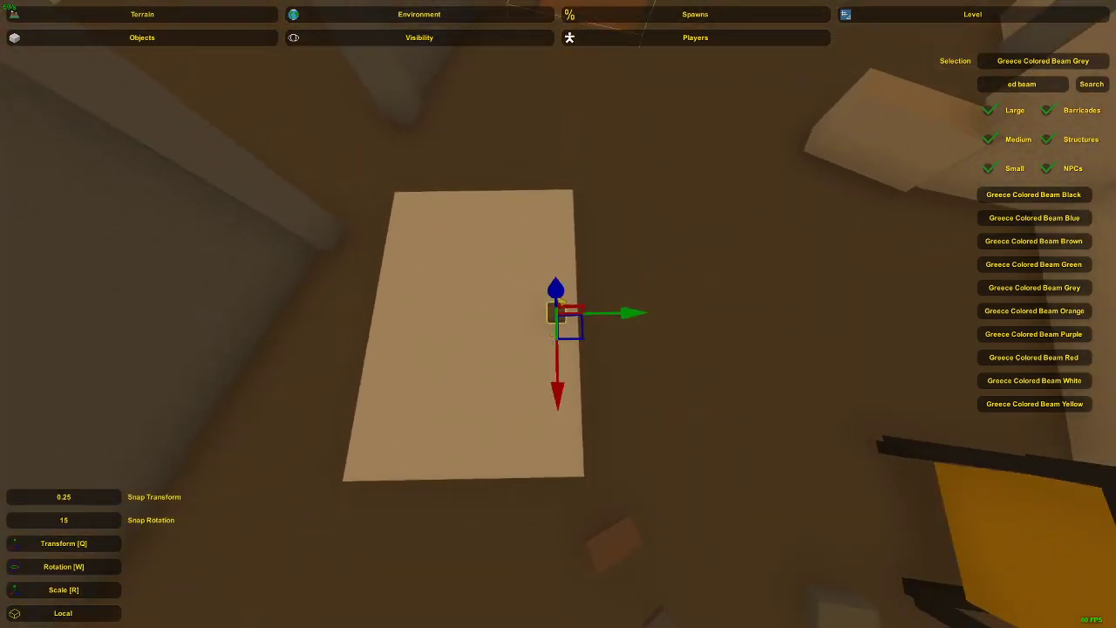
key(e)
right_drag(560, 300, 558, 314)
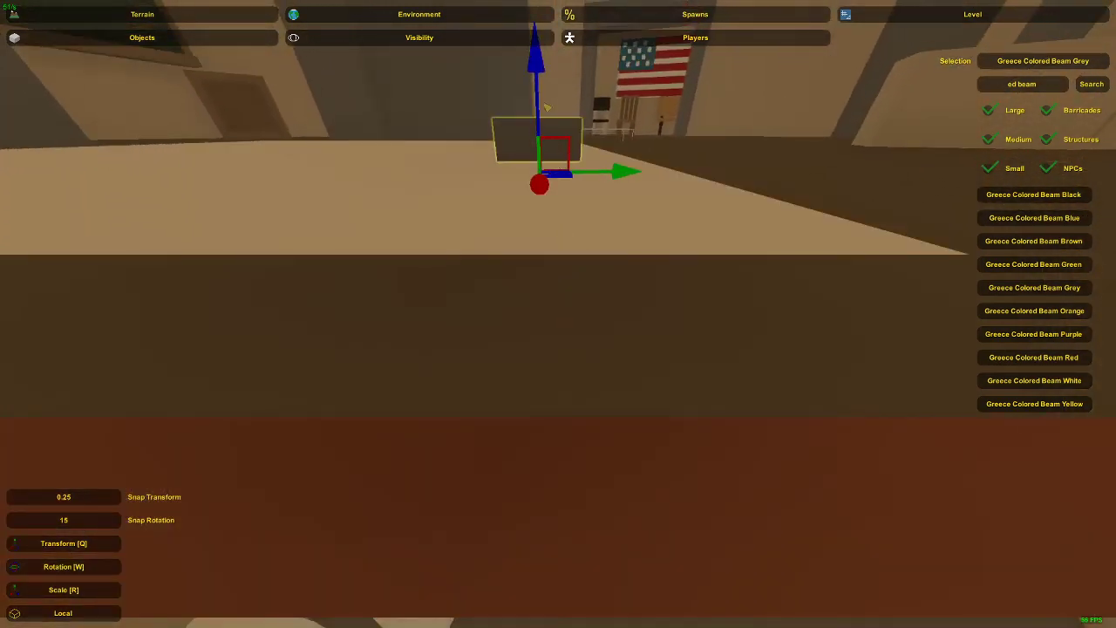
drag(545, 105, 546, 122)
key(q)
right_drag(545, 122, 559, 314)
click(557, 275)
key(s)
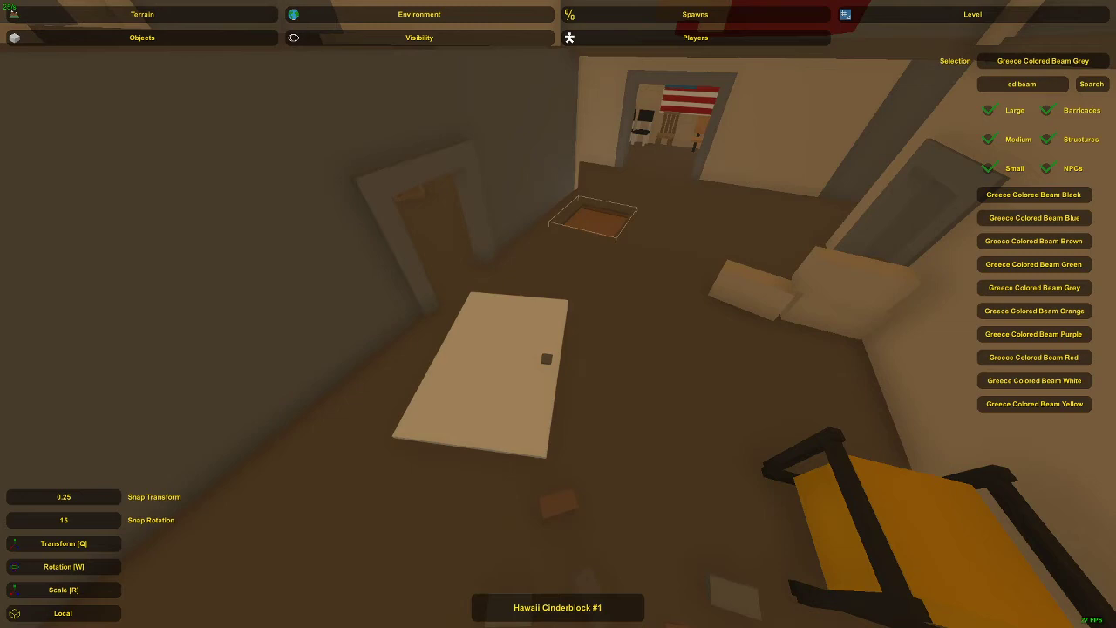
Adjust the width and position of the beige wall panel between the window and the chalkboard.
right_drag(479, 257, 392, 205)
key(w)
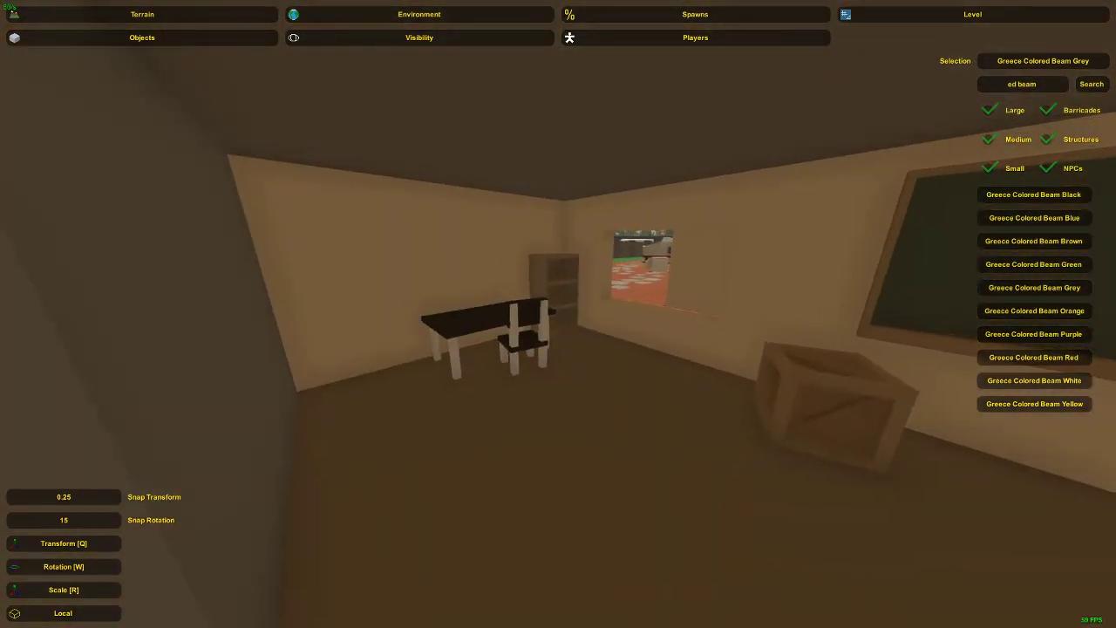
key(w)
right_drag(560, 318, 602, 316)
key(s)
click(588, 316)
key(s)
key(r)
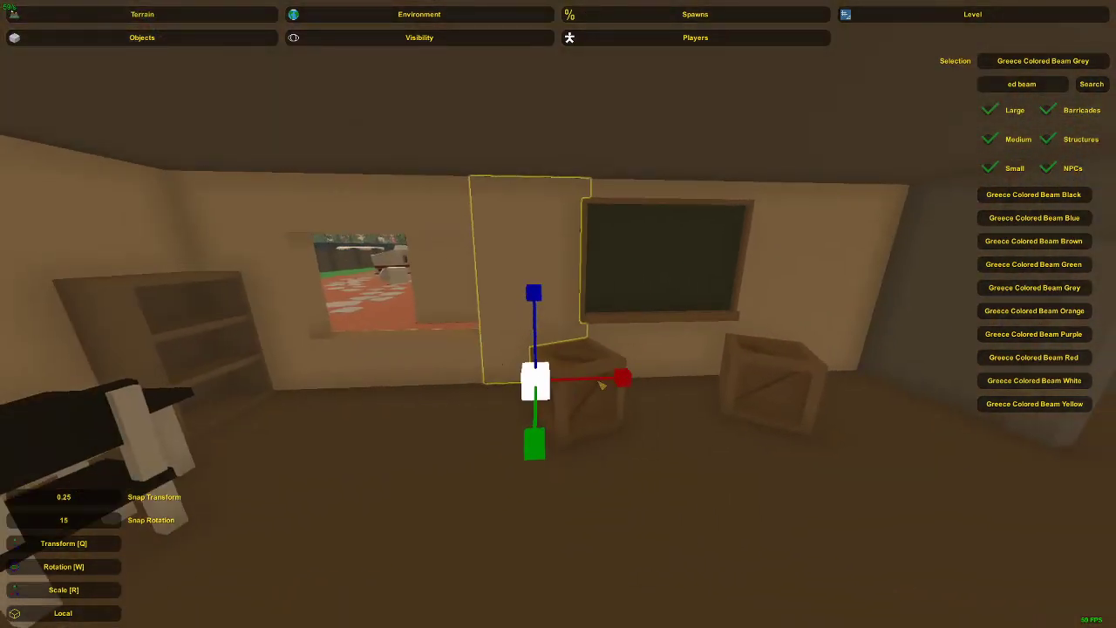
mouse_move(602, 385)
mouse_down()
mouse_move(625, 383)
mouse_move(592, 384)
mouse_up()
key(q)
key(a)
right_drag(591, 384, 565, 325)
key(a)
drag(558, 384, 555, 384)
click(571, 317)
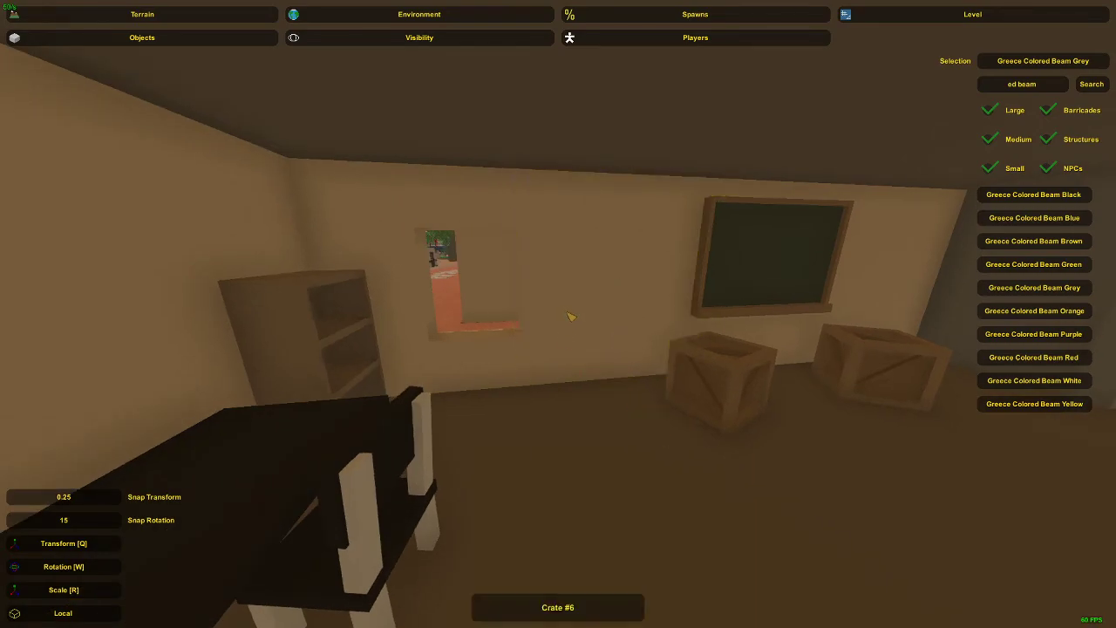
Copy the green barricade with the yellow cross from the outside doorway to the open window.
key(w)
right_drag(571, 317, 543, 320)
key(w)
click(478, 334)
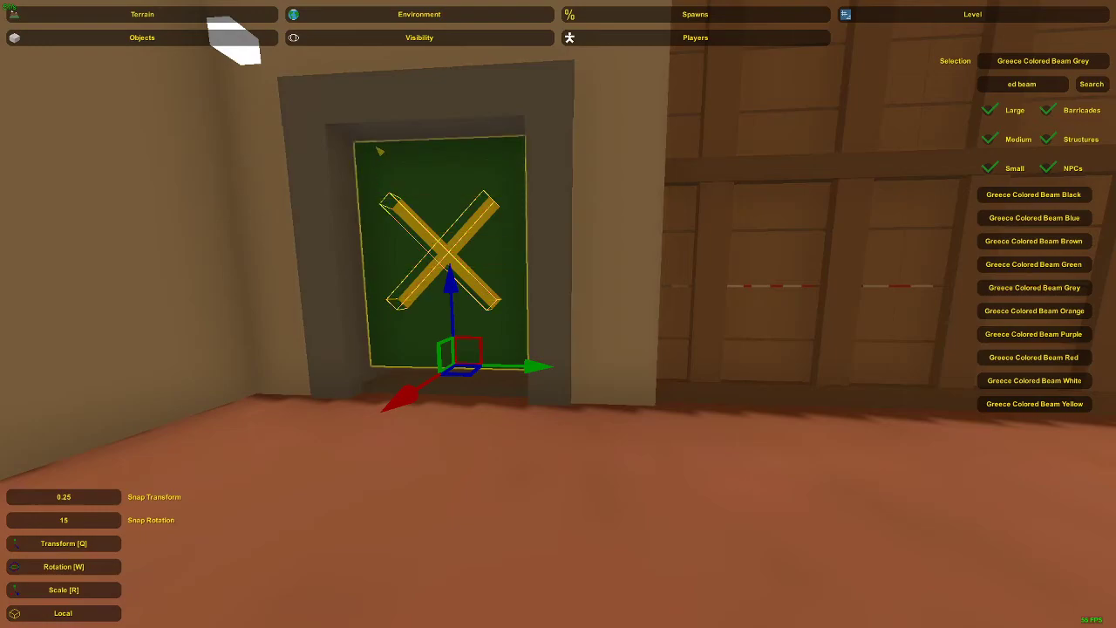
right_drag(379, 150, 410, 150)
key(s)
key(a)
key(w)
mouse_move(563, 318)
right_down()
mouse_move(314, 315)
mouse_move(715, 336)
right_up()
key(e)
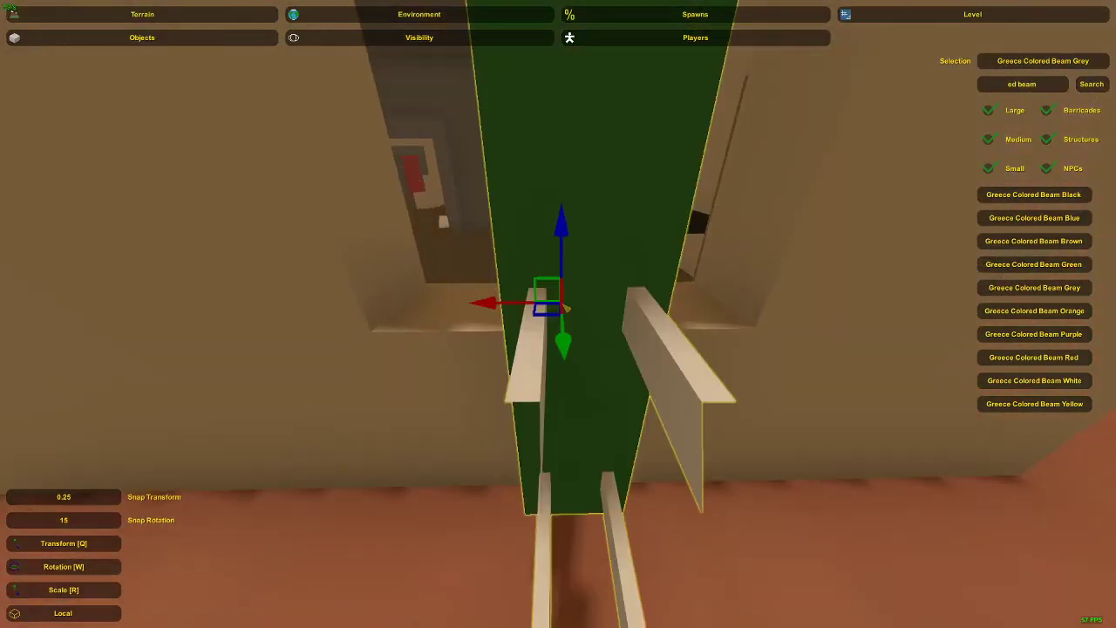
Rotate the copied green barricade flat to the wall so that it fills the window opening.
key(w)
drag(586, 362, 529, 360)
key(s)
right_drag(528, 360, 530, 274)
key(q)
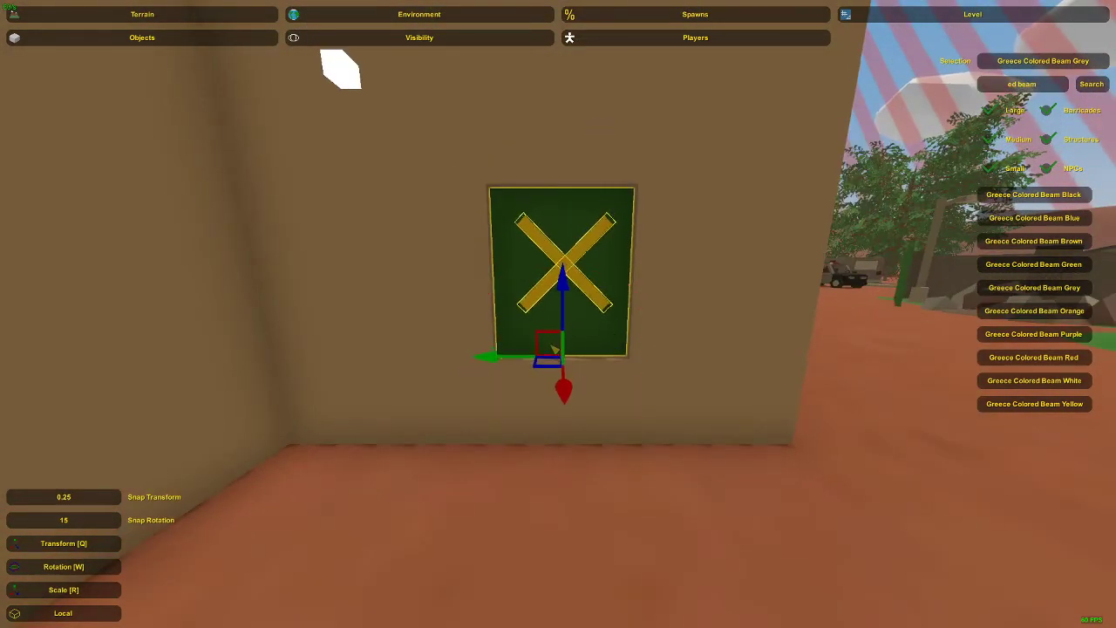
key(w)
right_drag(553, 359, 396, 375)
key(d)
click(563, 362)
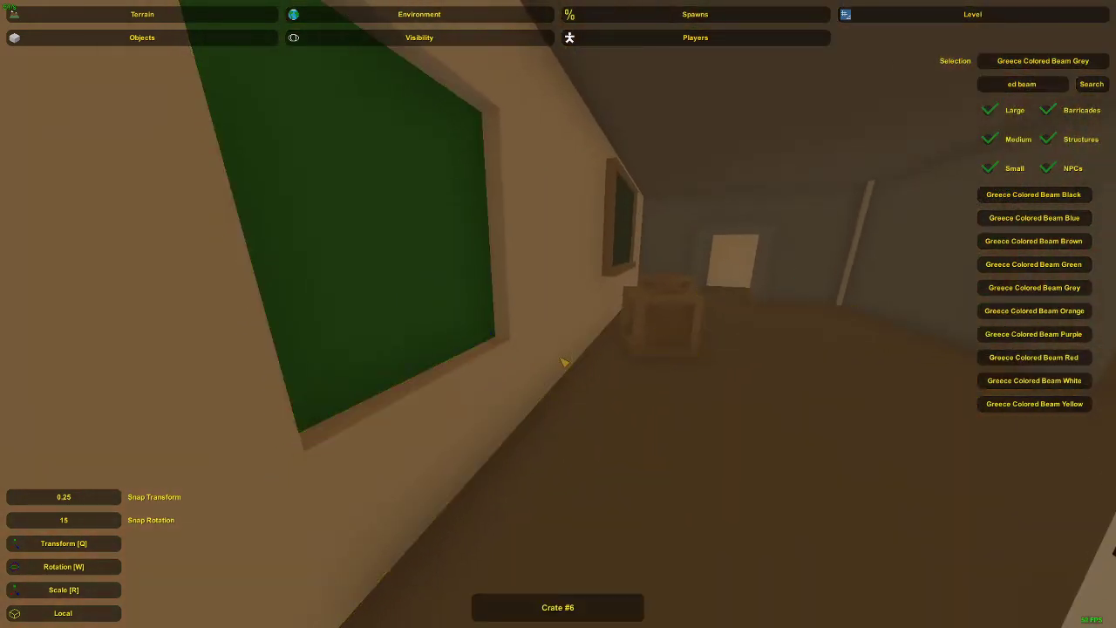
right_drag(543, 360, 593, 273)
key(d)
key(d)
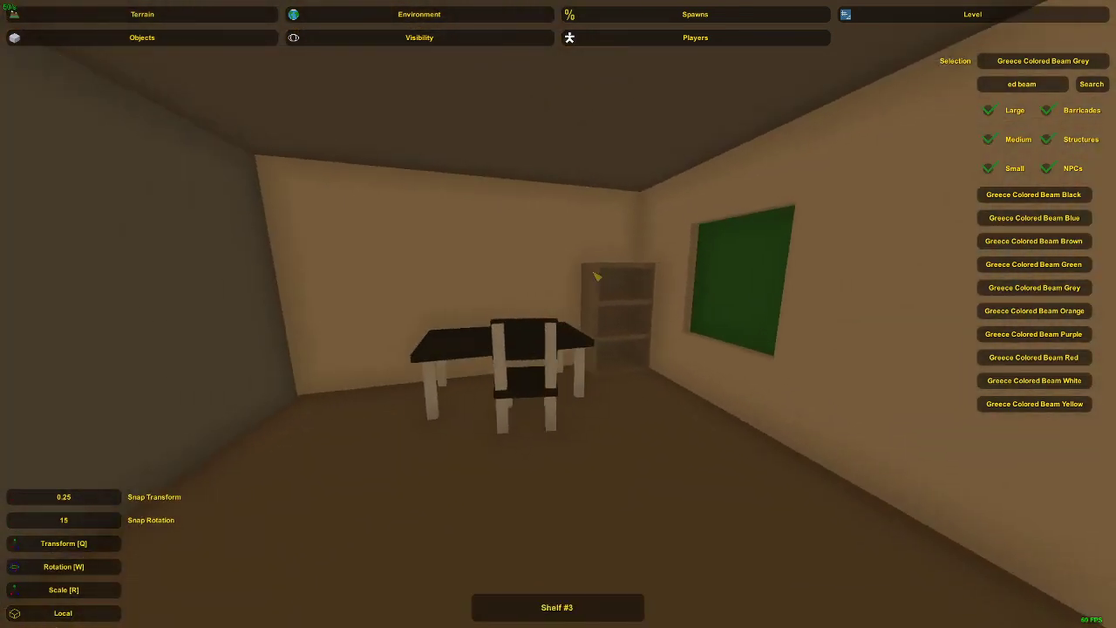
Search the objects for "chart", try an Omega Chart above the black desk, and delete it.
click(1046, 84)
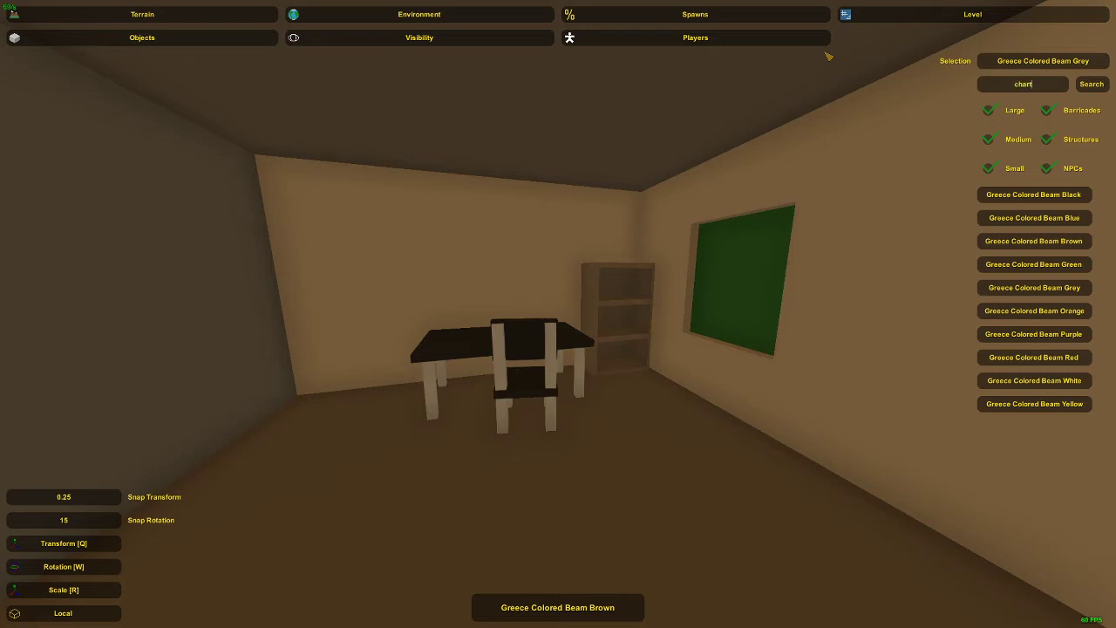
key(Return)
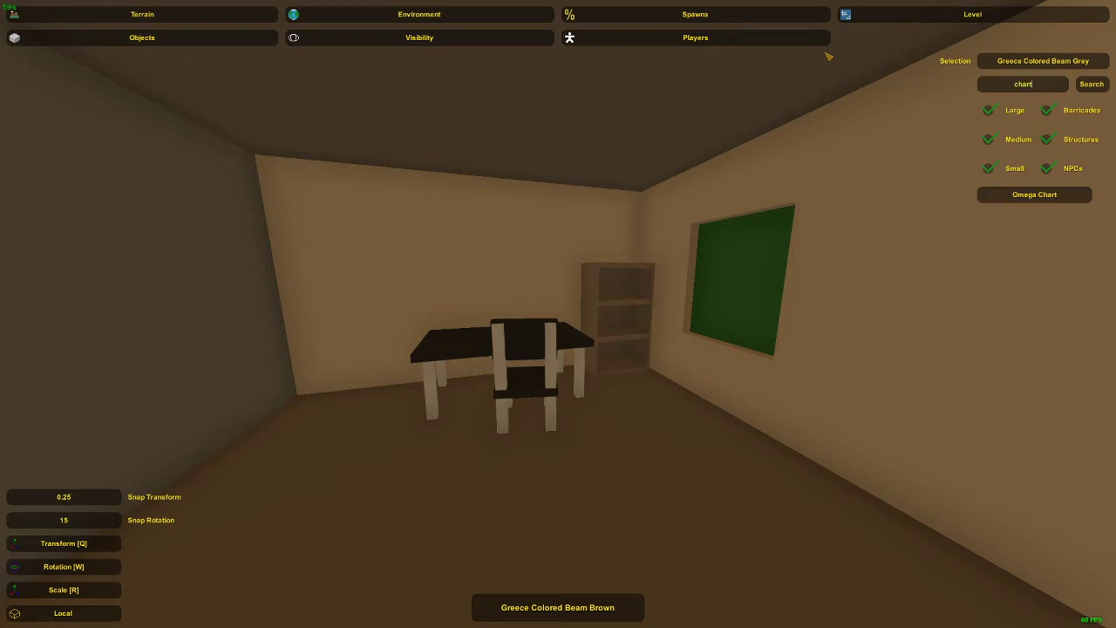
click(1041, 202)
right_drag(558, 314, 563, 358)
key(w)
key(e)
key(w)
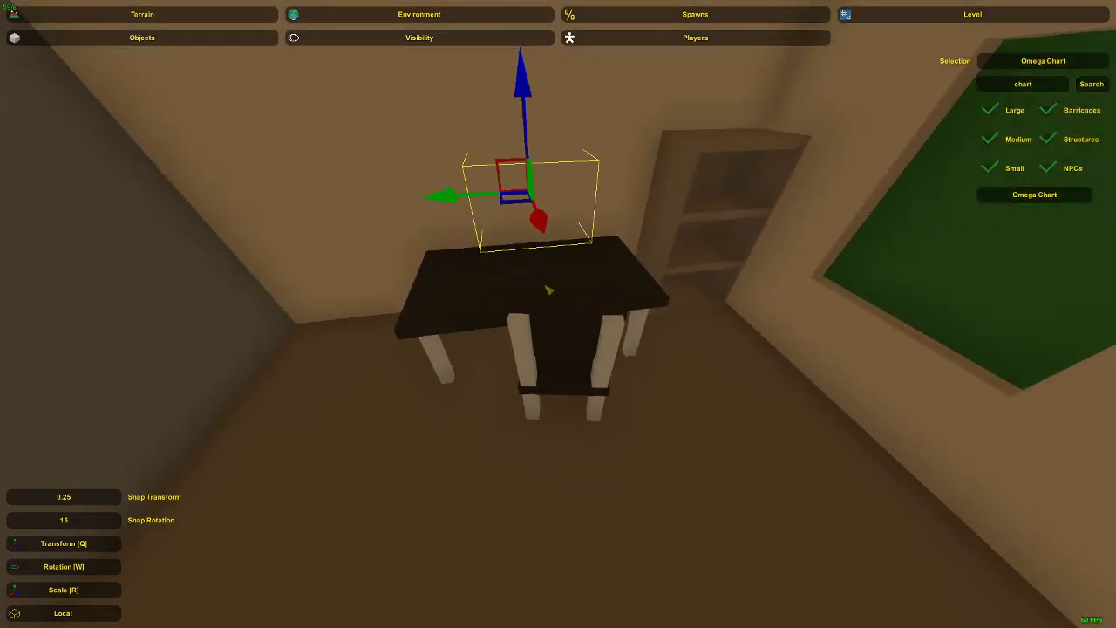
key(e)
right_drag(549, 290, 567, 315)
key(w)
key(Delete)
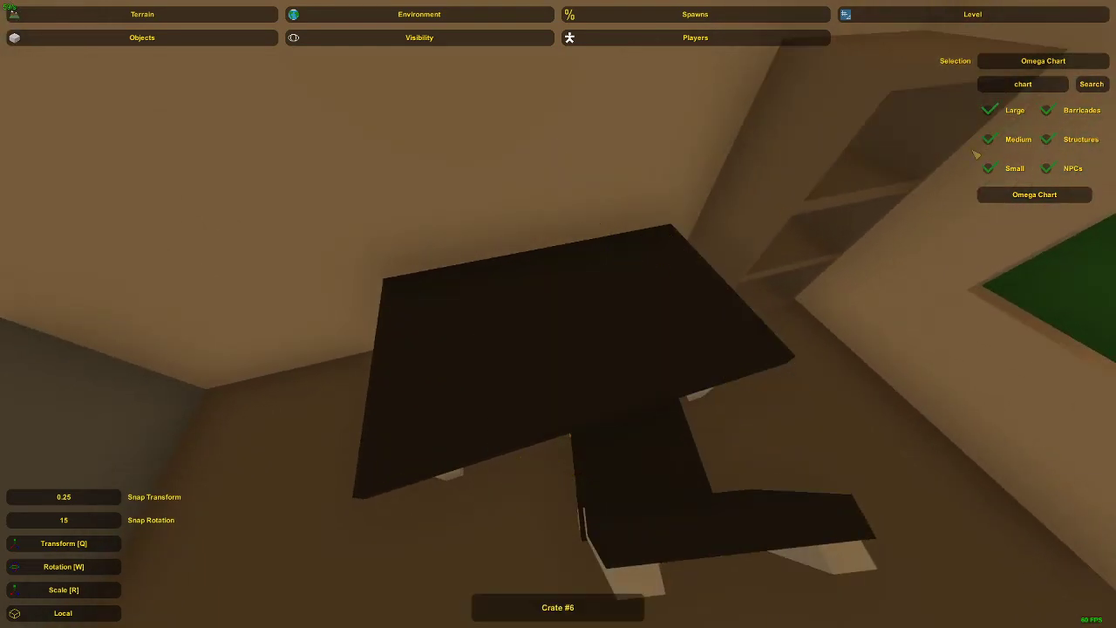
Search the object list for "pict" and for "science".
click(979, 83)
key(Return)
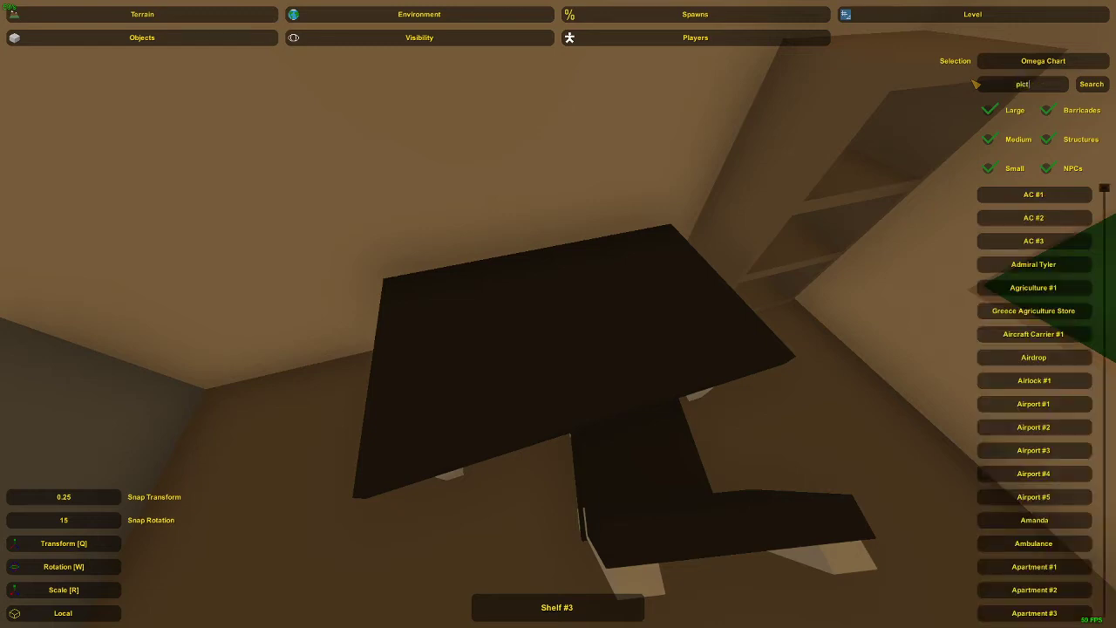
key(Return)
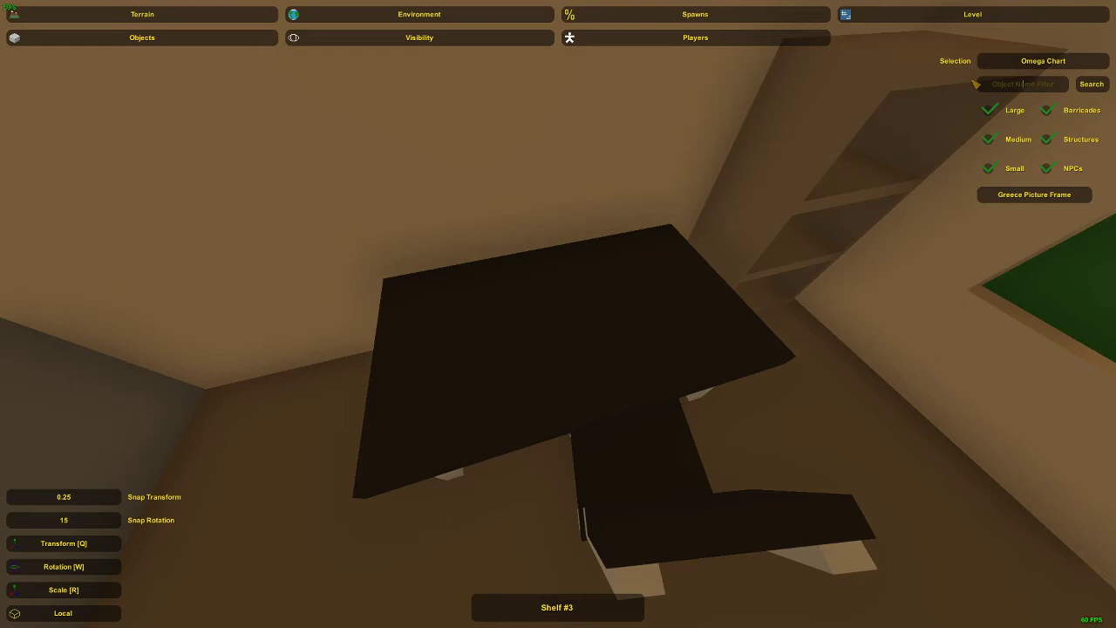
key(Return)
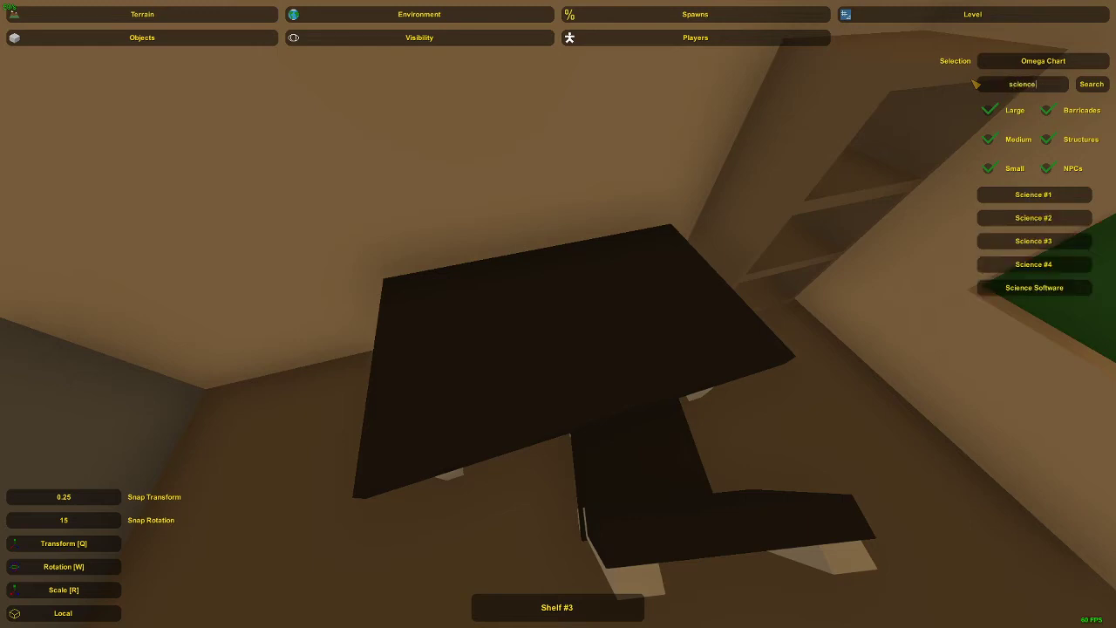
Try Science #4, Science #3, Science #2 and Science #1 on the black desk, deleting each one.
click(1033, 264)
key(e)
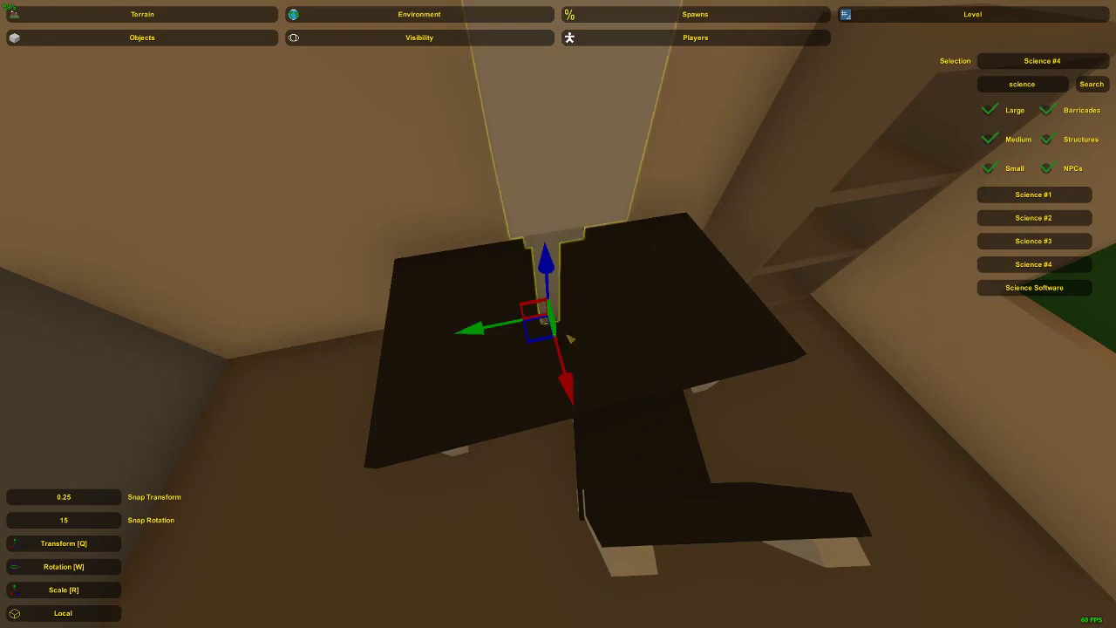
key(Delete)
click(1034, 241)
key(e)
key(Delete)
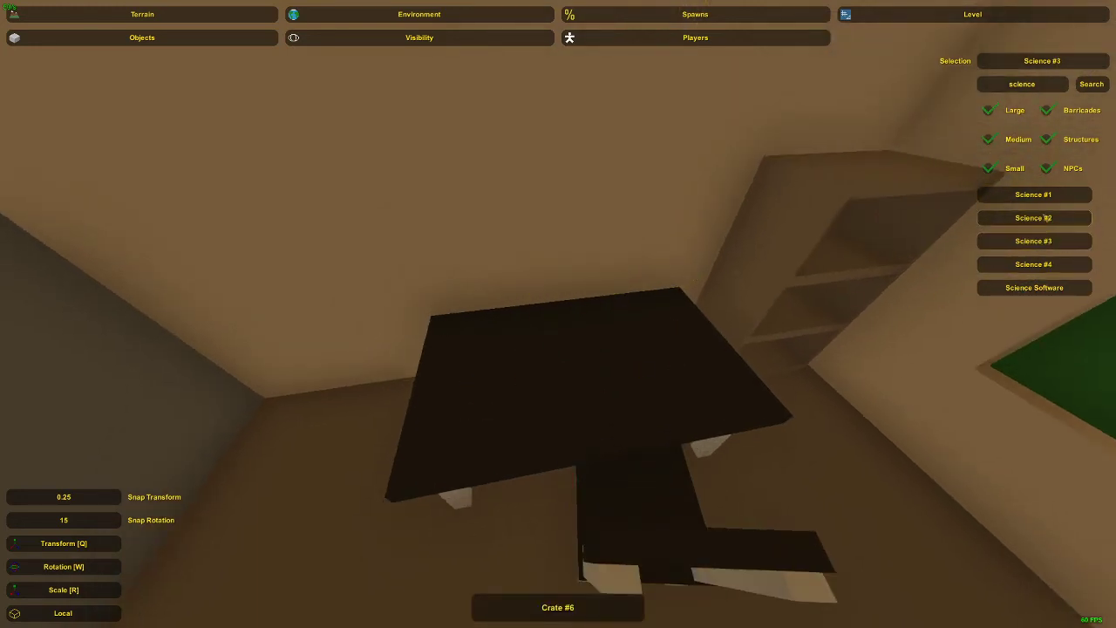
click(1038, 218)
key(e)
key(Delete)
click(1010, 197)
key(e)
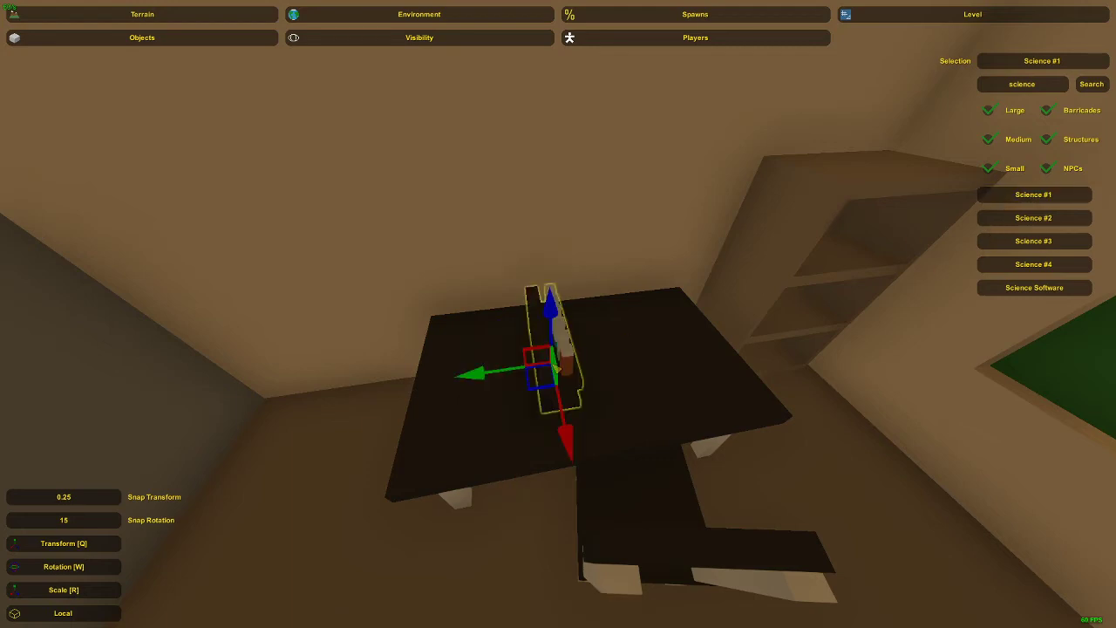
key(Delete)
Search the objects for "post" and place a Poster #1 at the wall behind the black desk.
drag(1056, 85, 936, 77)
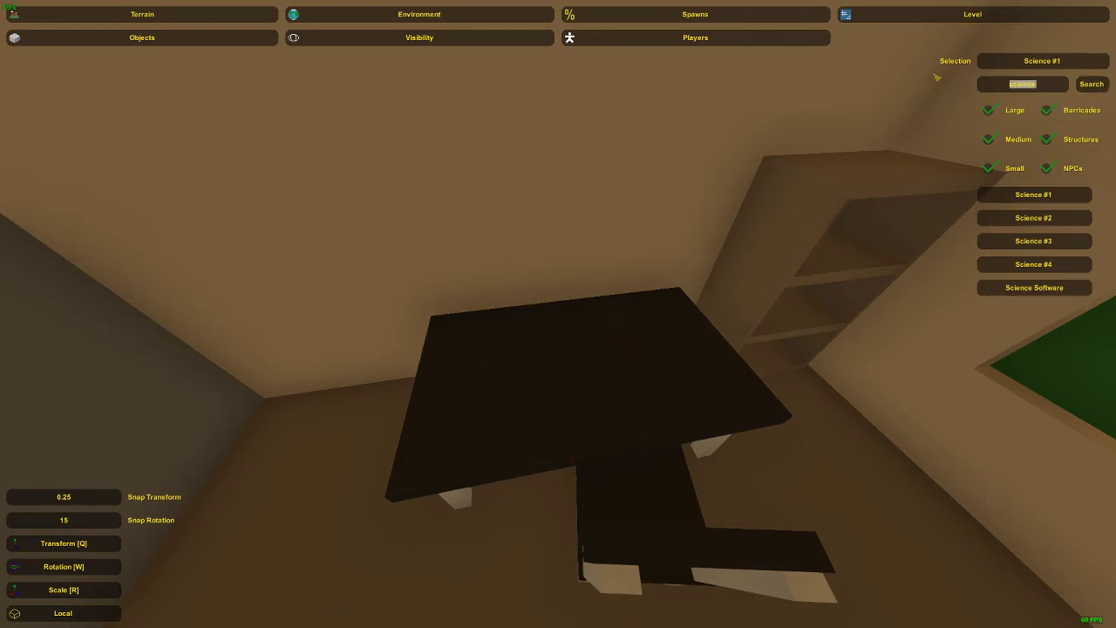
text(post)
key(Return)
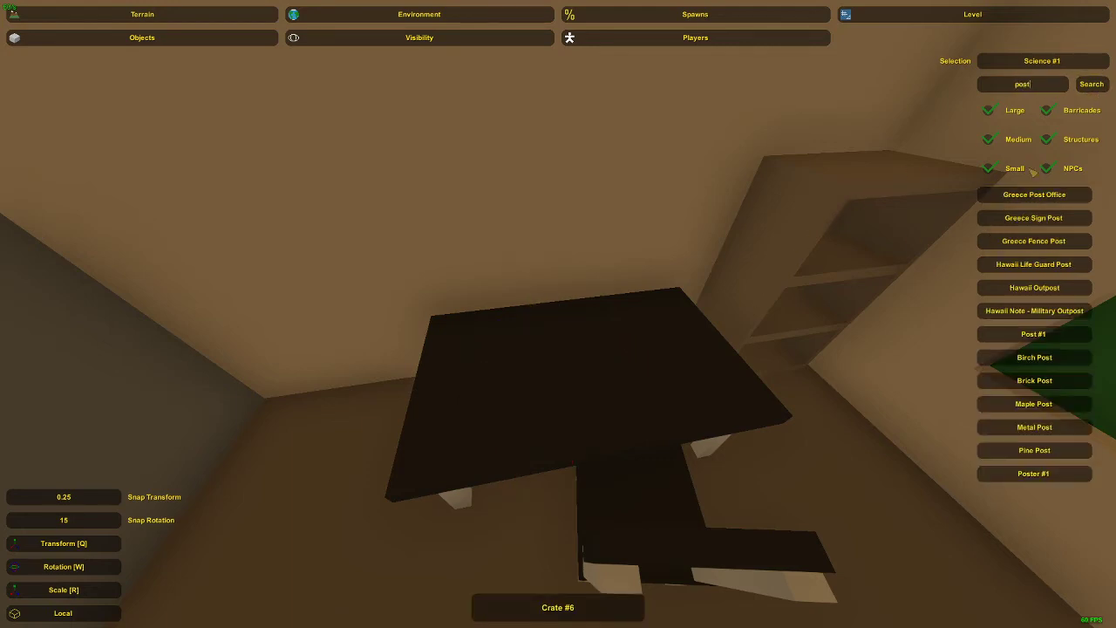
click(1033, 334)
right_drag(687, 356, 558, 314)
key(e)
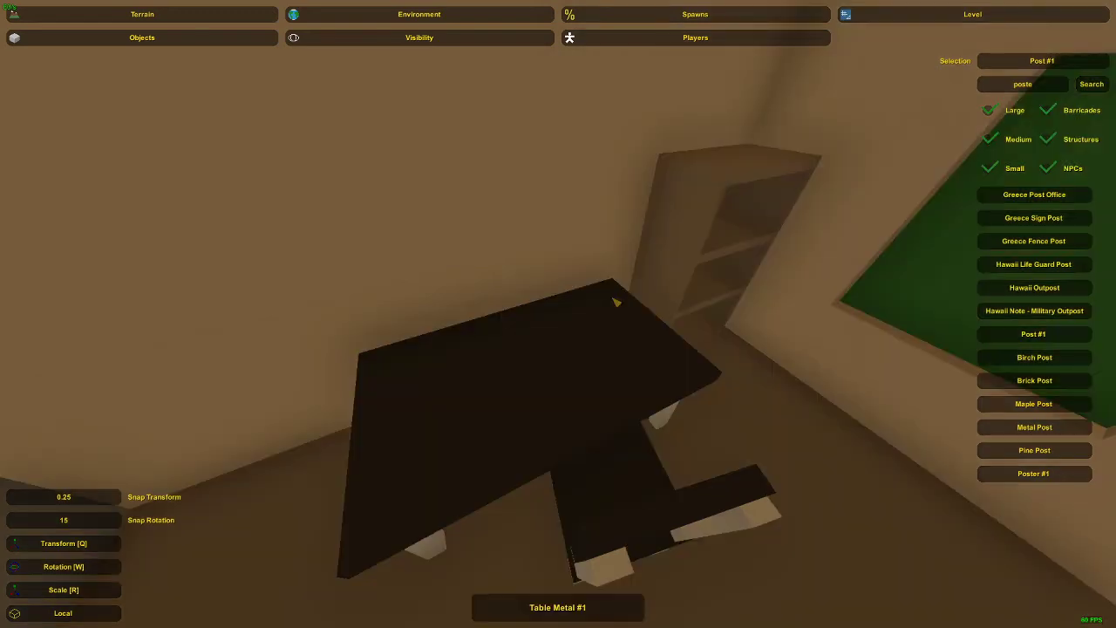
click(1034, 474)
key(e)
right_drag(660, 342, 582, 298)
key(w)
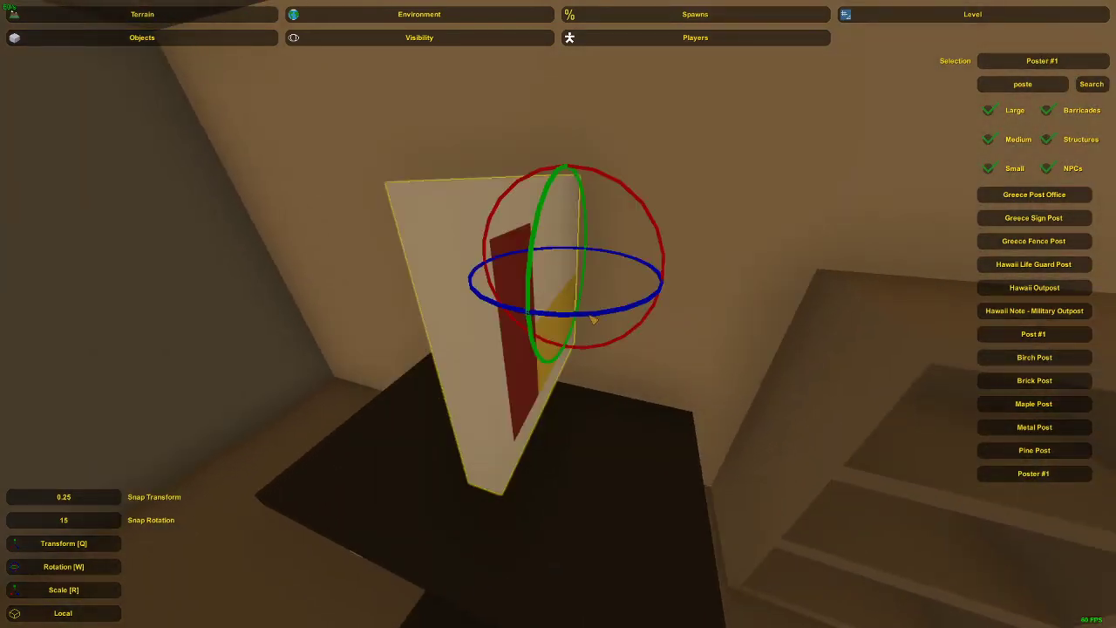
Rotate the poster about its vertical axis until it is parallel to the wall behind the desk.
drag(589, 315, 537, 304)
right_drag(538, 304, 558, 314)
key(s)
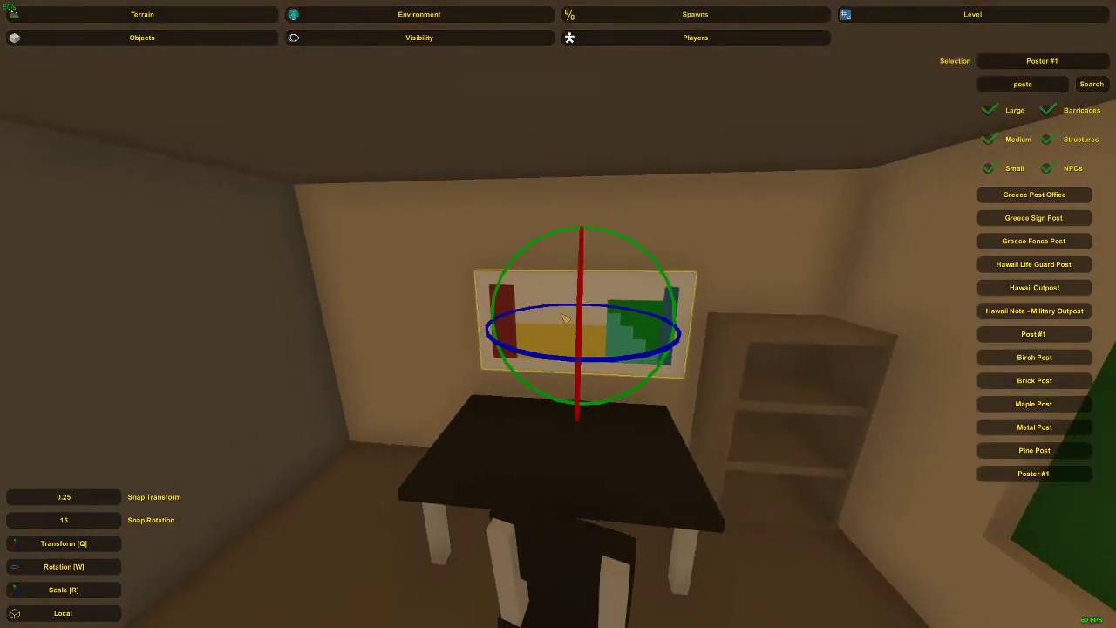
Move the poster against the wall and centre it above the black desk.
key(q)
drag(591, 311, 572, 312)
key(d)
mouse_move(572, 312)
right_down()
mouse_move(505, 318)
mouse_move(558, 314)
right_up()
drag(467, 332, 472, 333)
key(a)
right_drag(472, 333, 558, 314)
key(s)
mouse_move(565, 321)
mouse_down()
mouse_move(551, 328)
mouse_move(567, 329)
mouse_up()
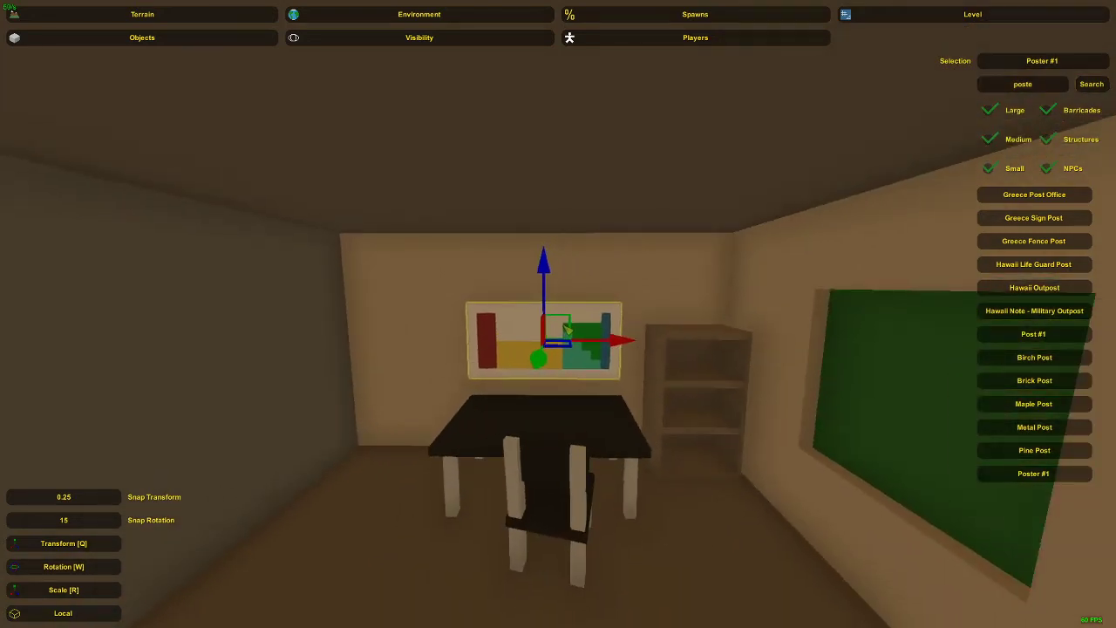
click(525, 338)
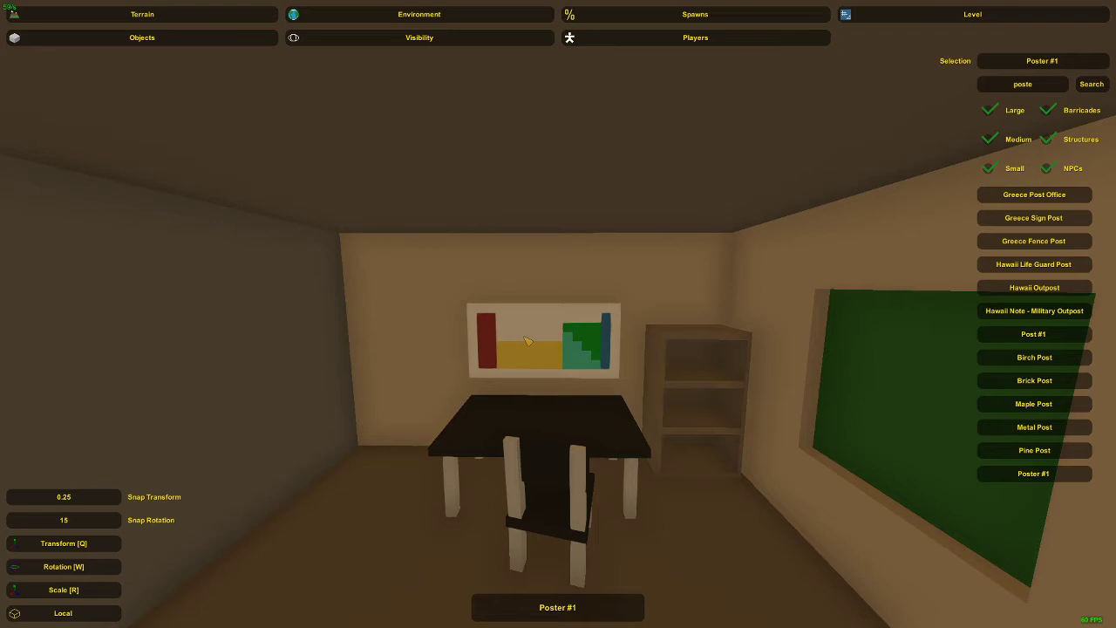
right_drag(526, 339, 611, 340)
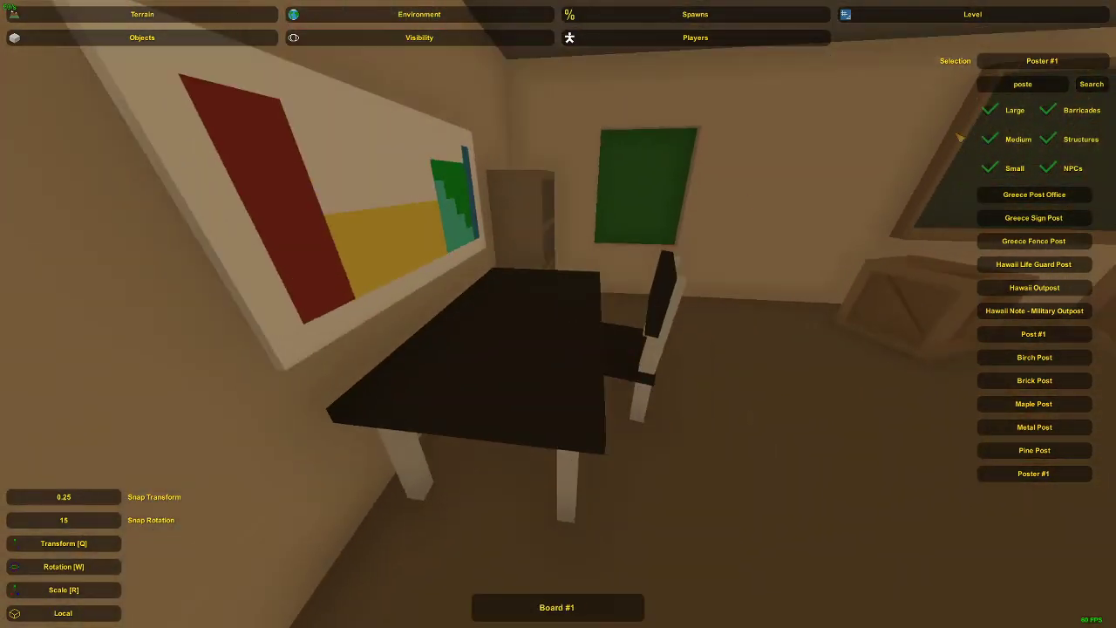
Search the objects for "table" and place a Table Metal #1 by the existing black desk.
click(1051, 89)
drag(1051, 89, 940, 80)
text(table)
key(Return)
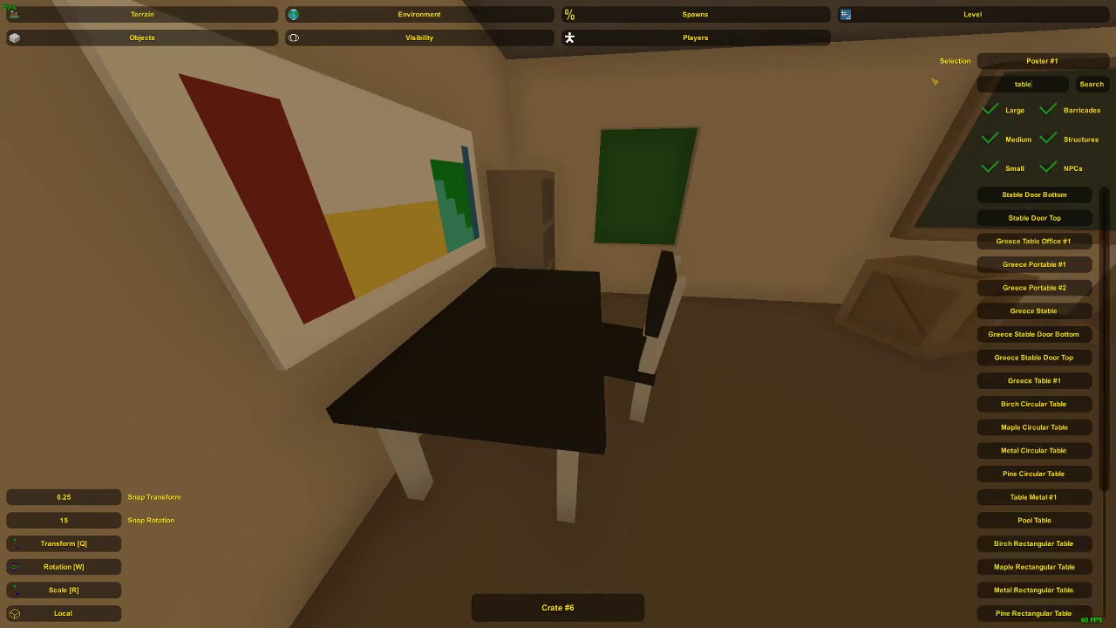
click(997, 494)
key(e)
Move the new metal table end to end with the existing desk, into the room's corner.
right_drag(840, 416, 532, 366)
drag(512, 362, 583, 361)
right_drag(583, 361, 646, 366)
right_drag(558, 314, 628, 314)
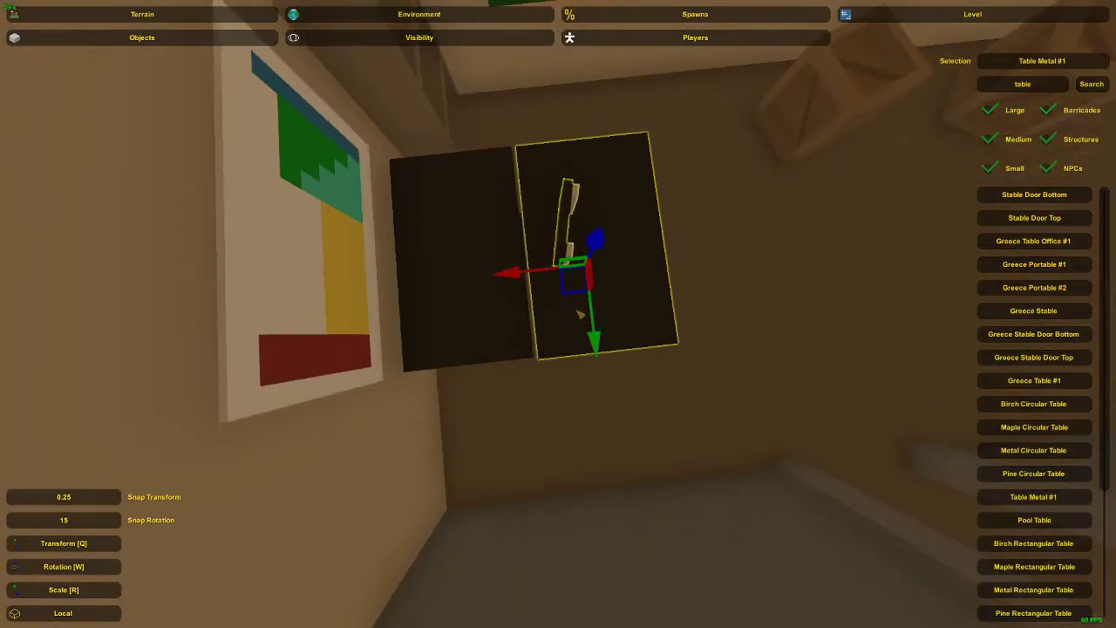
drag(574, 293, 484, 474)
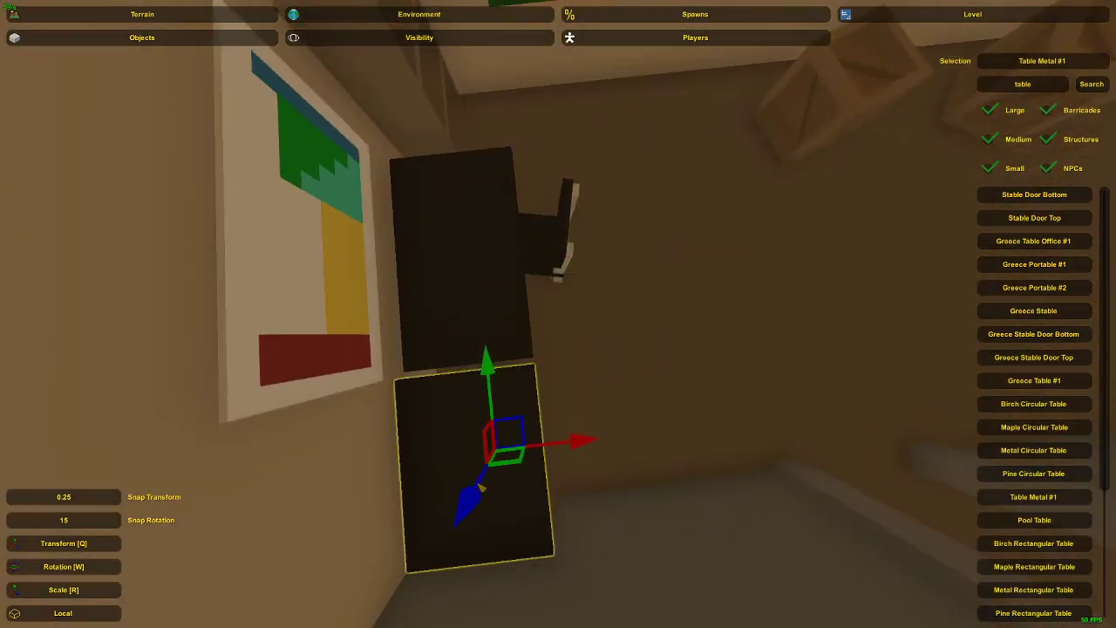
Delete the extra metal table that adjoins the black desk in the room's corner.
key(Delete)
click(468, 373)
right_drag(467, 373, 375, 288)
right_drag(558, 314, 610, 295)
Select the remaining black metal table and nudge it closer to the wall with the chart poster.
click(595, 292)
click(596, 291)
click(548, 352)
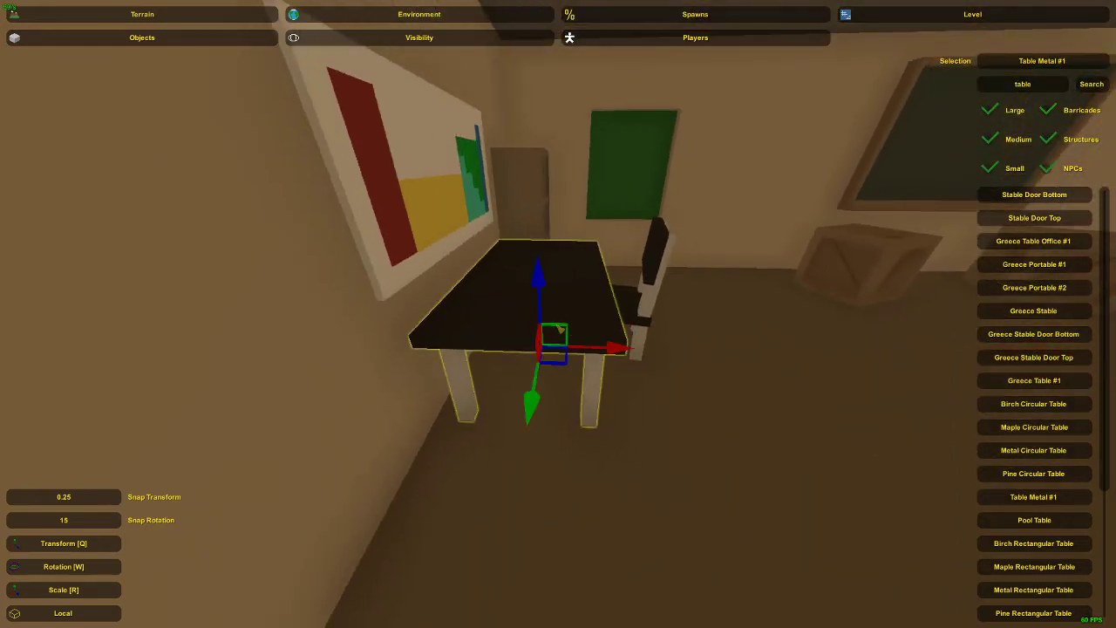
key(Delete)
key(e)
drag(548, 363, 550, 353)
right_drag(553, 355, 572, 389)
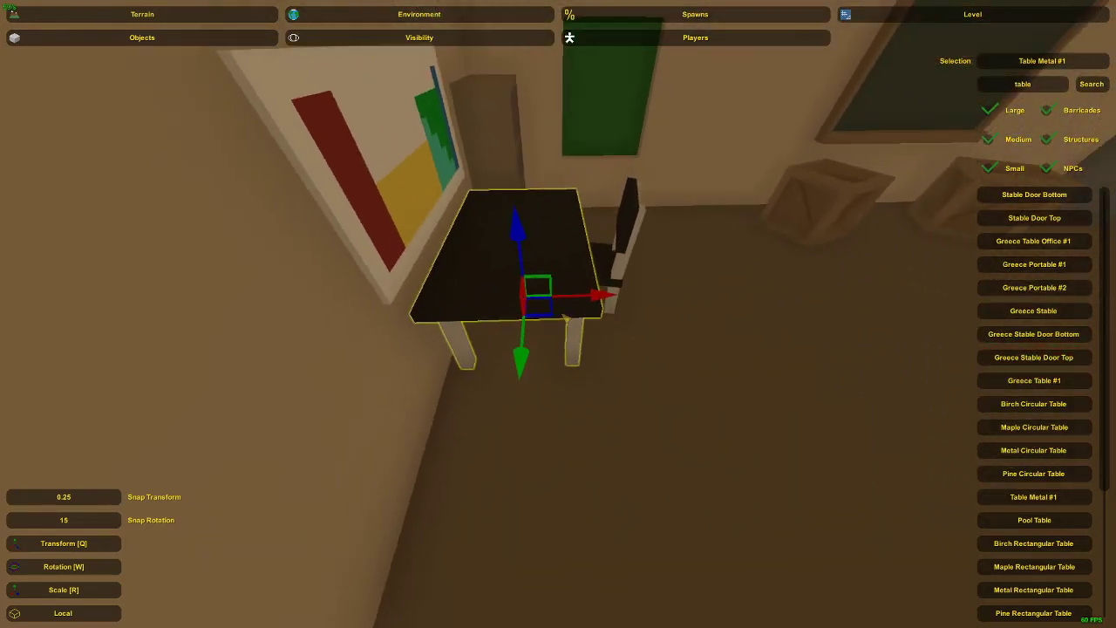
mouse_move(575, 303)
mouse_down()
mouse_move(591, 305)
mouse_move(572, 303)
mouse_up()
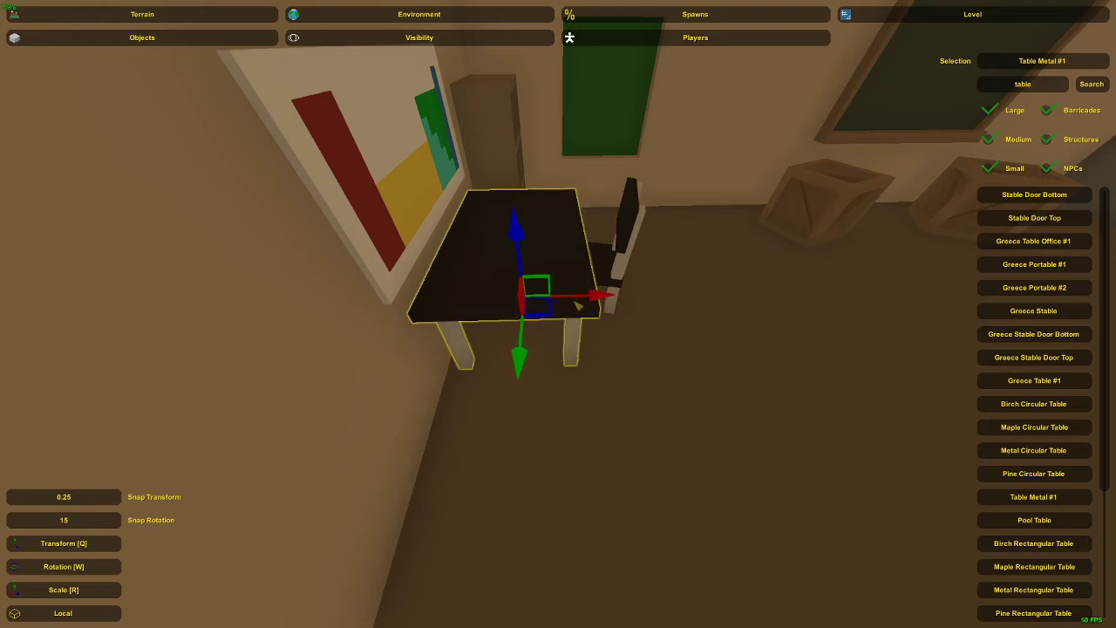
right_drag(572, 302, 570, 327)
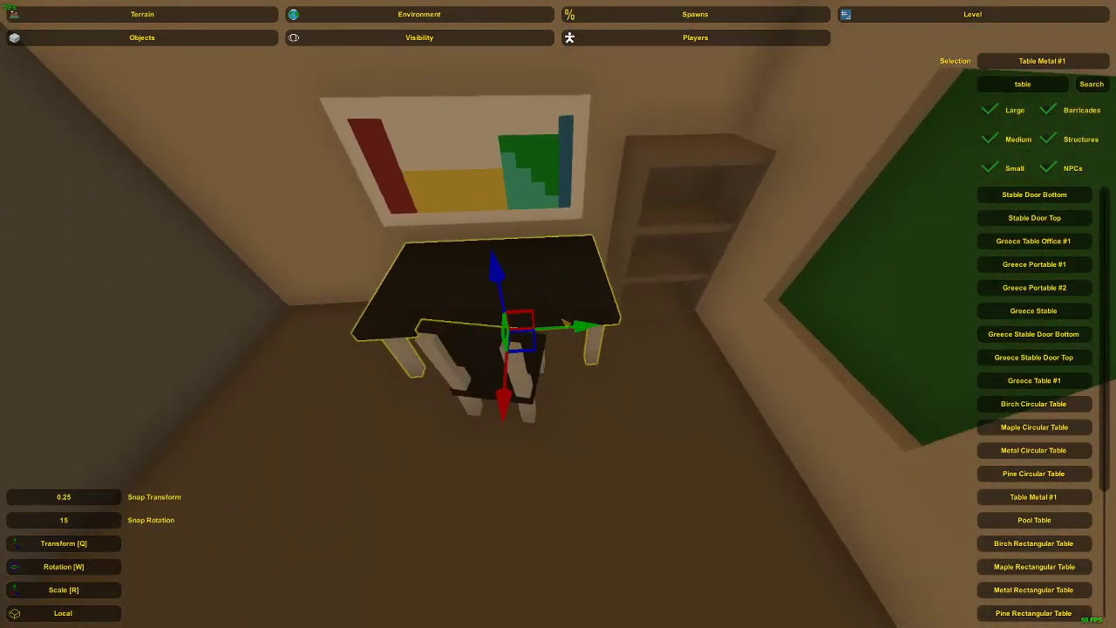
Slide the metal table along the poster wall, away from the shelf and towards the grey wall.
drag(579, 327, 570, 327)
mouse_move(569, 327)
right_down()
mouse_move(551, 333)
mouse_move(589, 333)
right_up()
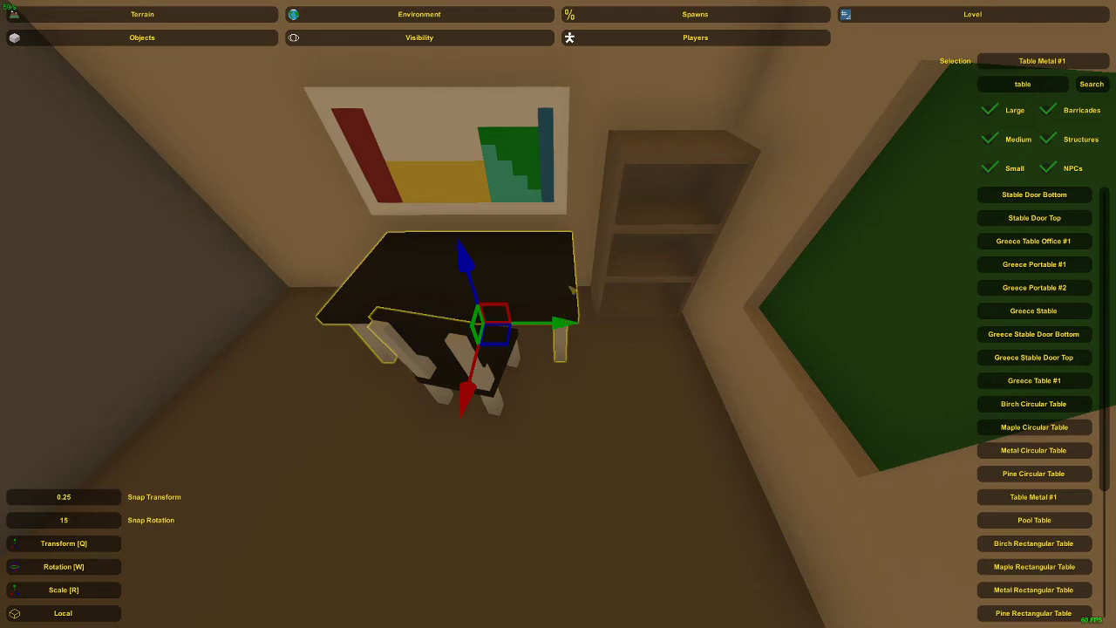
right_drag(567, 295, 565, 321)
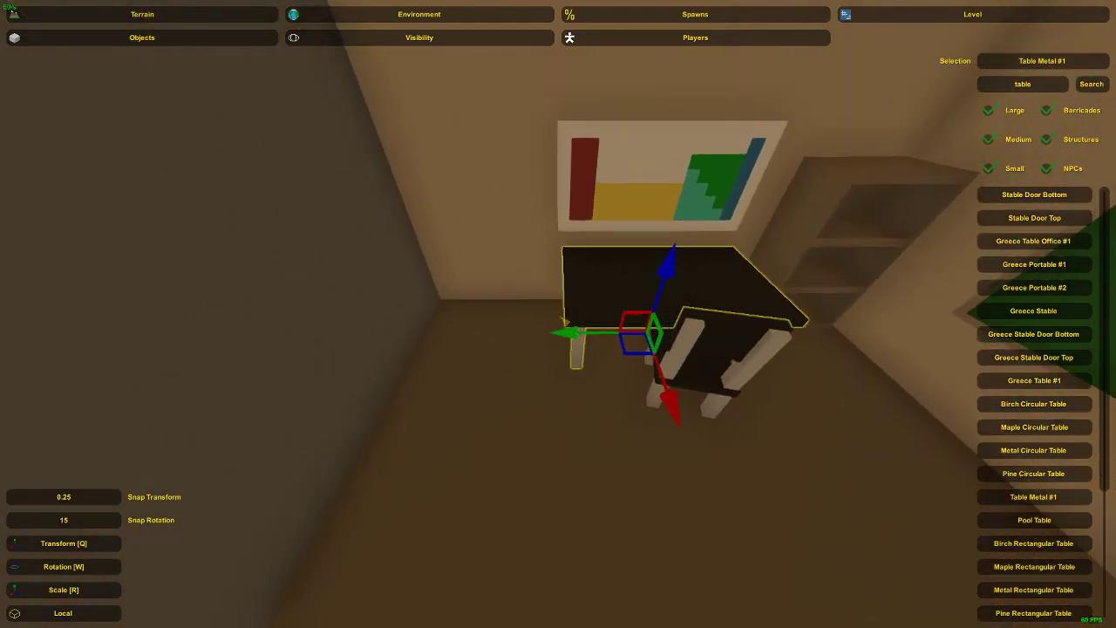
drag(598, 340, 524, 340)
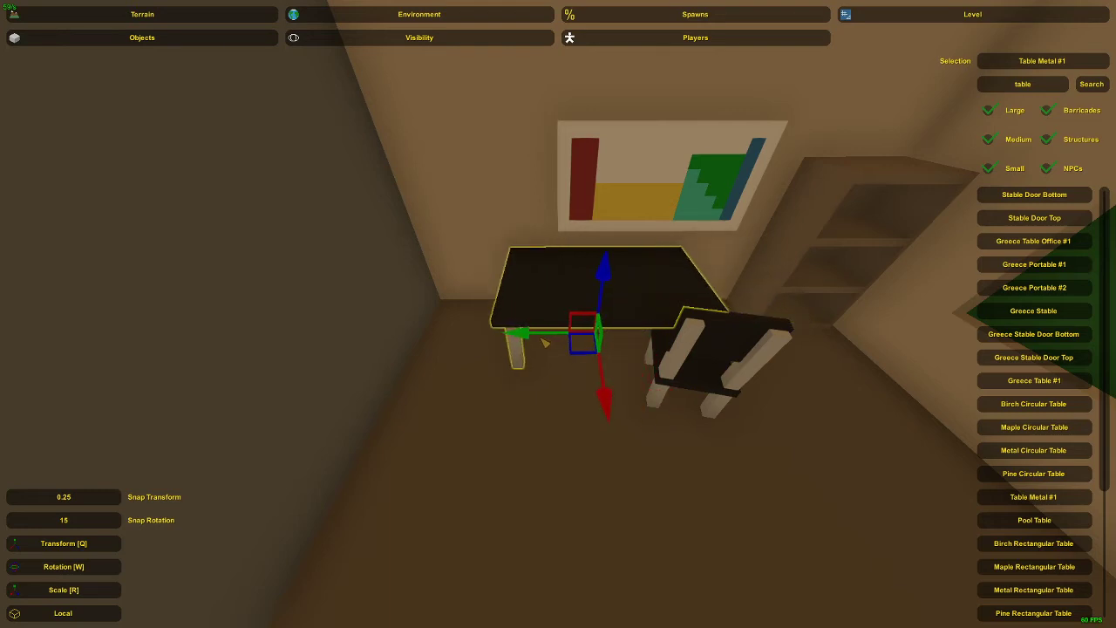
Shift the chair along in front of the relocated desk and remove the old shelf from the corner.
click(706, 366)
drag(628, 377, 558, 392)
right_drag(558, 392, 540, 393)
right_drag(558, 314, 926, 133)
Search the objects for "shelf" and place a Shelf #3 in the corner beside the desk.
click(1060, 84)
text(she)
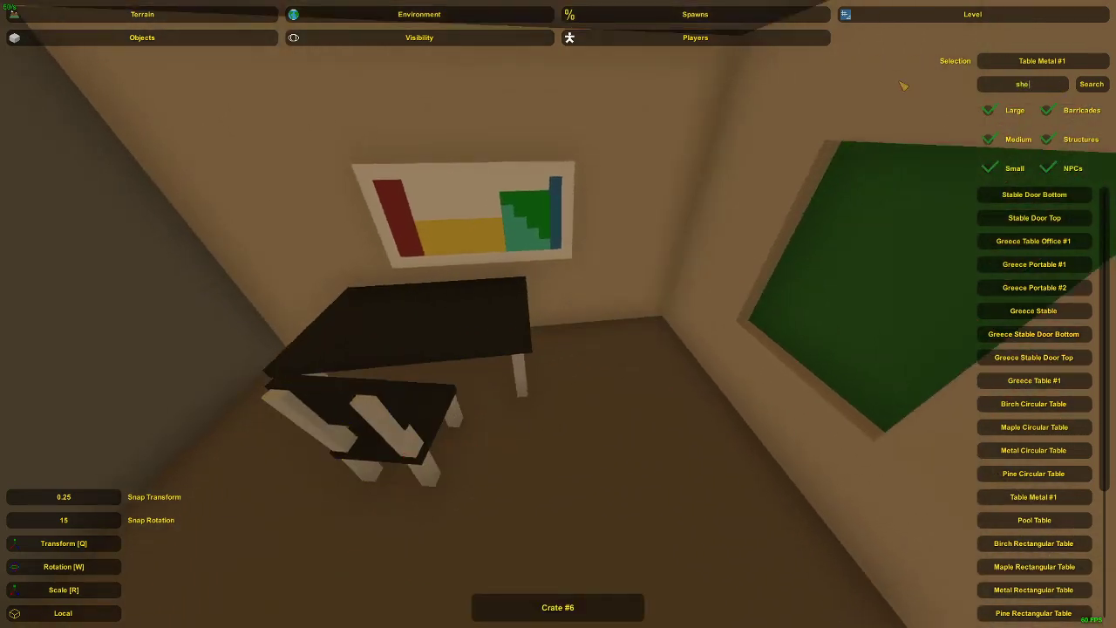
text(lf)
click(1035, 358)
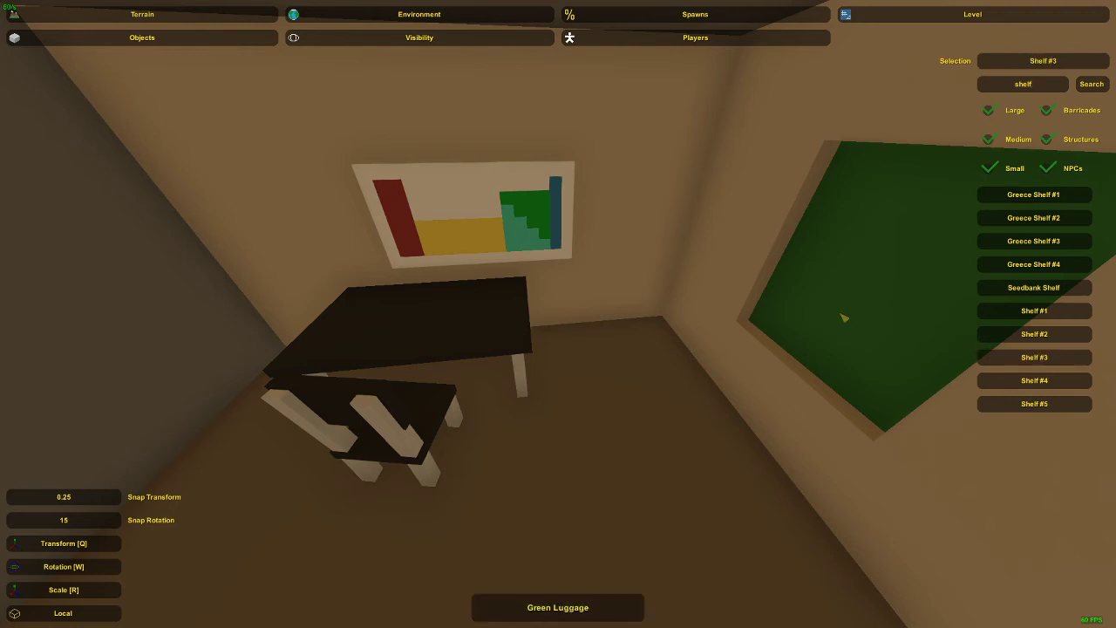
key(e)
right_drag(842, 316, 859, 354)
Rotate the new shelf about its vertical axis so its back faces the poster wall.
key(w)
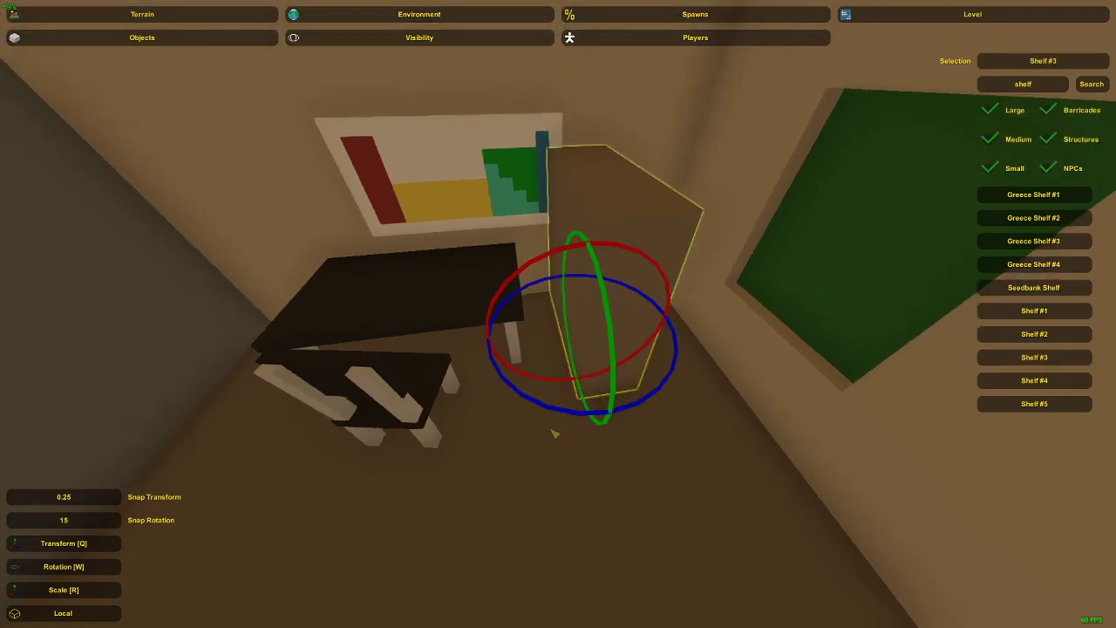
drag(554, 432, 506, 393)
key(q)
right_drag(506, 393, 567, 327)
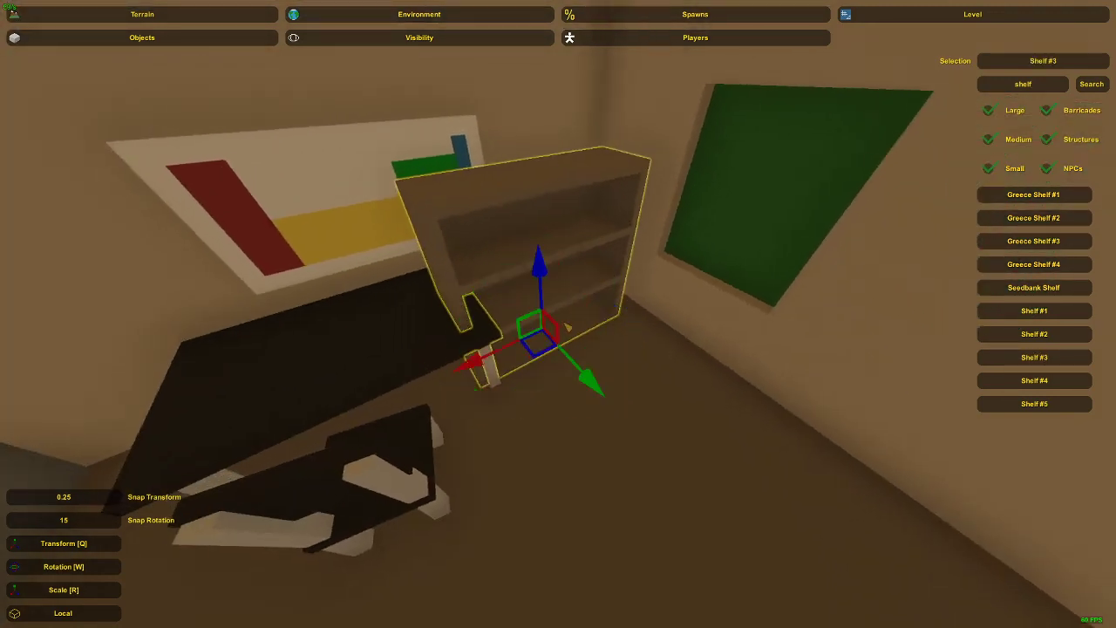
Move the shelf back against the poster wall, into the corner next to the green board.
drag(586, 377, 551, 340)
right_drag(551, 341, 554, 335)
drag(560, 349, 567, 361)
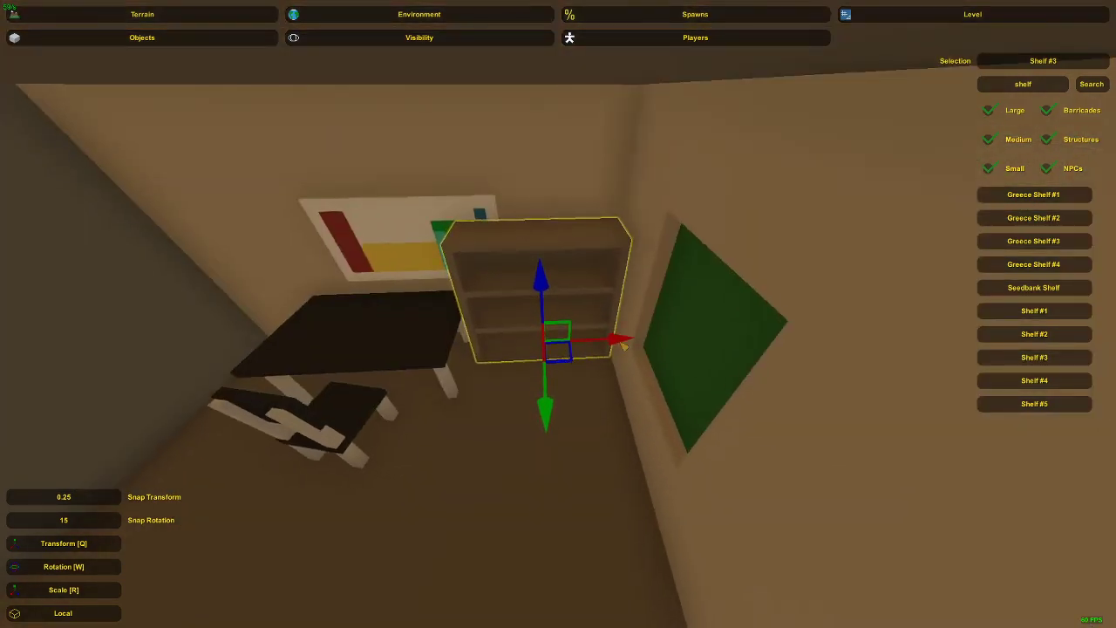
right_drag(623, 346, 558, 314)
drag(621, 328, 612, 326)
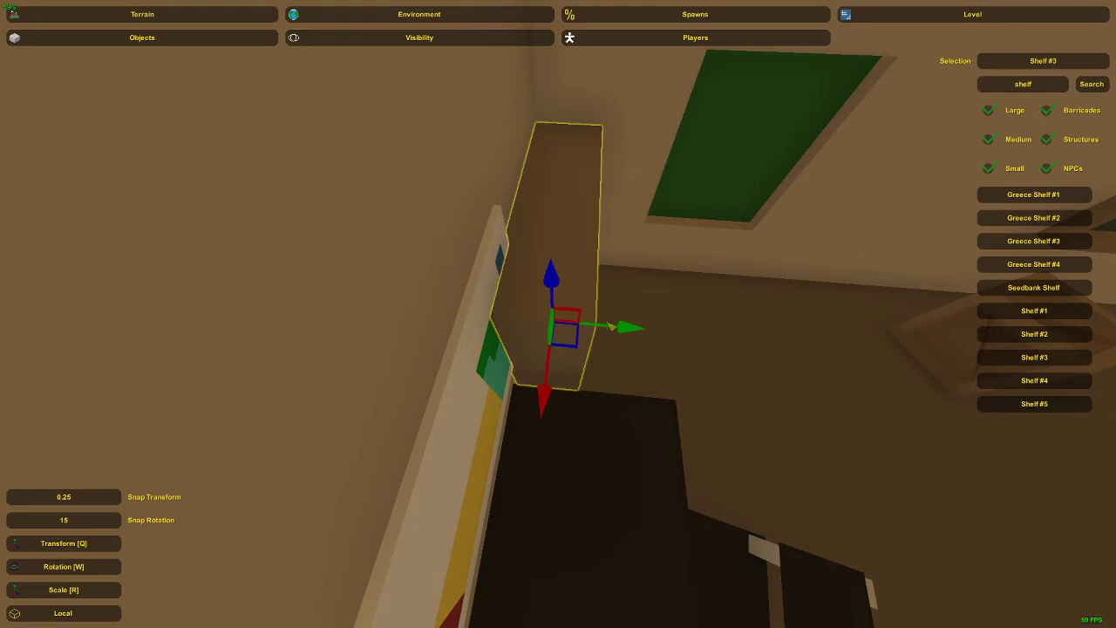
right_drag(611, 326, 558, 314)
Move the chart poster along the wall until it is centred above the black desk.
click(574, 321)
click(560, 315)
drag(532, 309, 481, 319)
click(521, 285)
right_drag(521, 285, 501, 284)
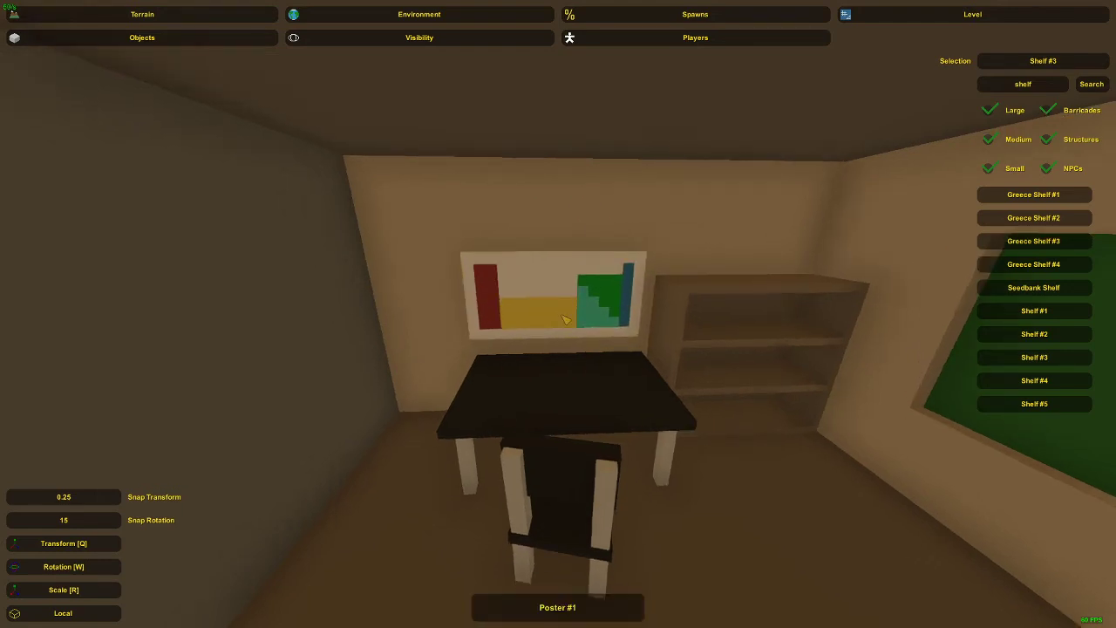
Move the chair closer in, centred at the long side of the black desk.
right_drag(564, 313, 578, 322)
click(579, 335)
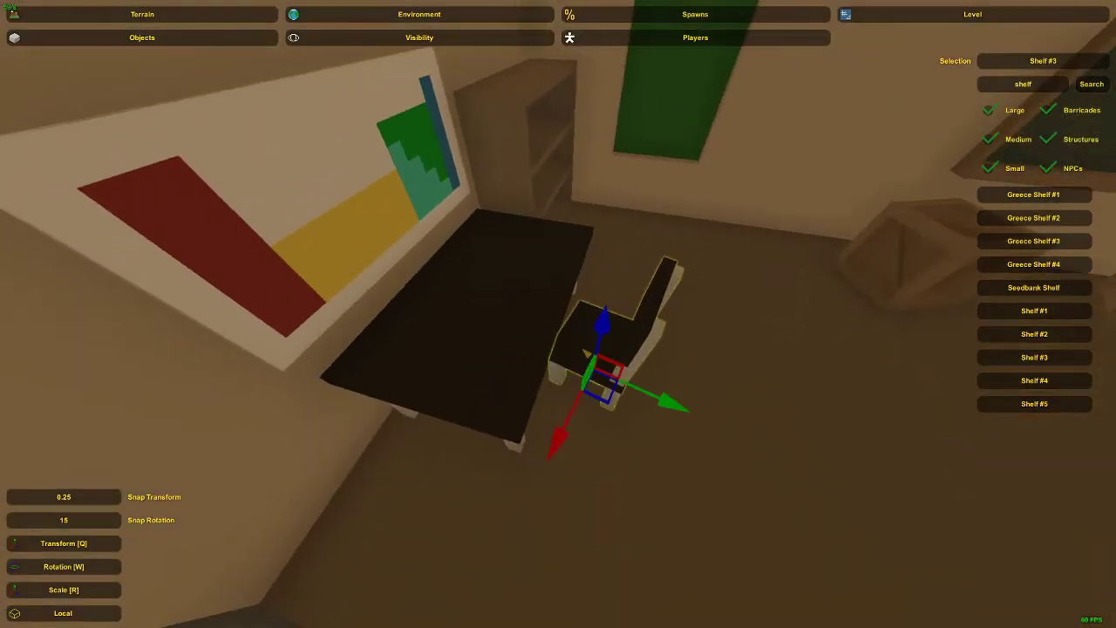
drag(607, 386, 578, 378)
click(591, 335)
right_drag(591, 335, 565, 312)
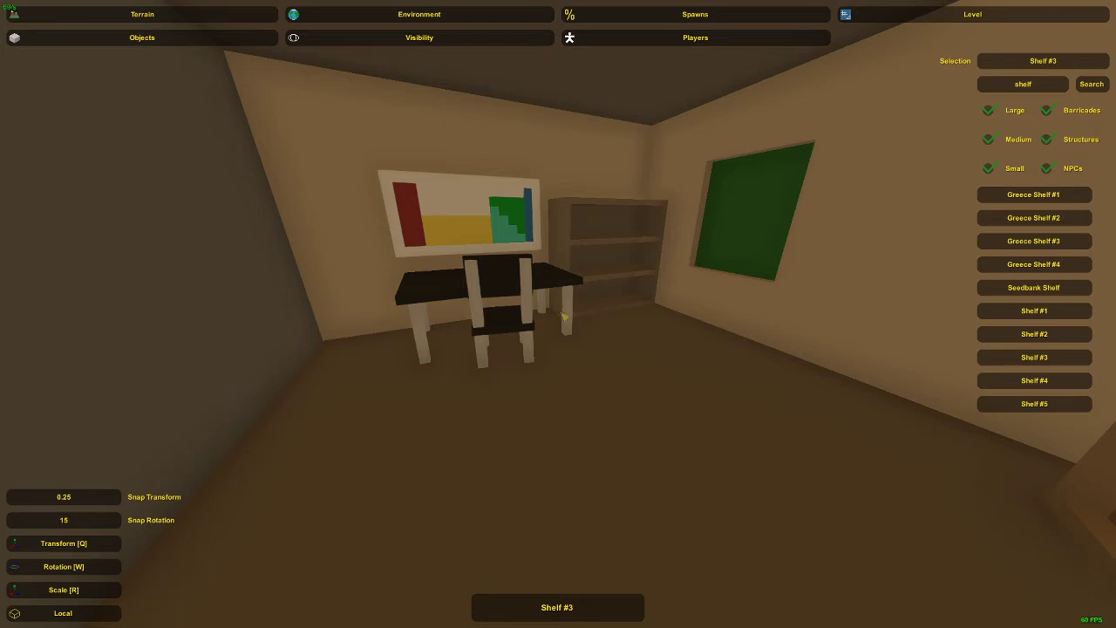
Nudge the dark Board #1 sideways along the wall above the two crates.
mouse_move(358, 328)
right_down()
mouse_move(562, 321)
mouse_move(558, 305)
mouse_move(538, 331)
right_up()
key(s)
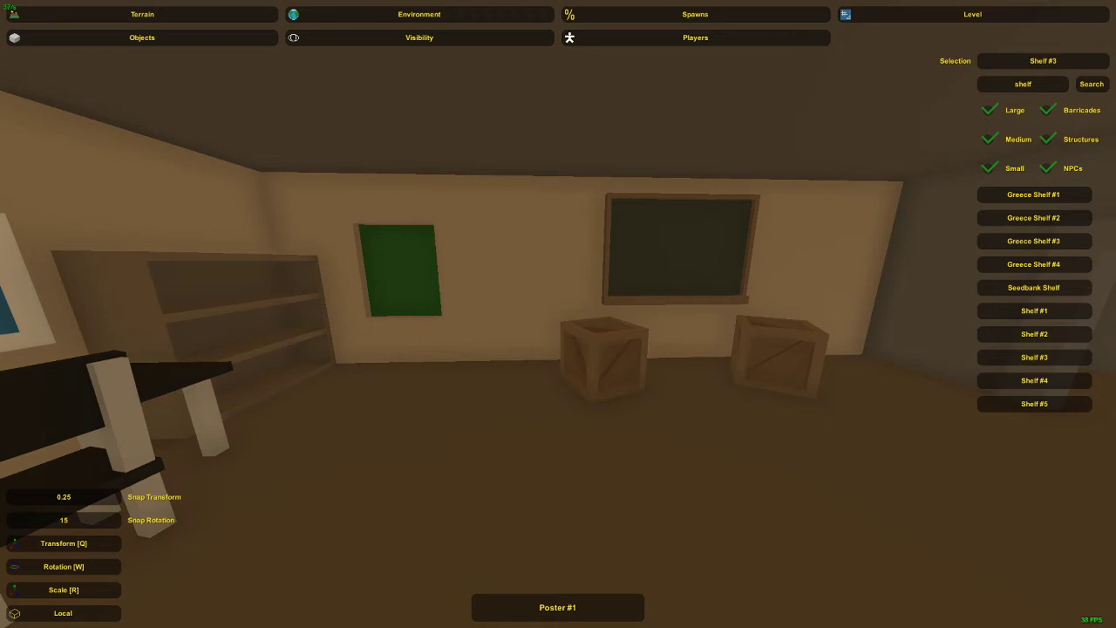
right_drag(493, 348, 558, 314)
key(d)
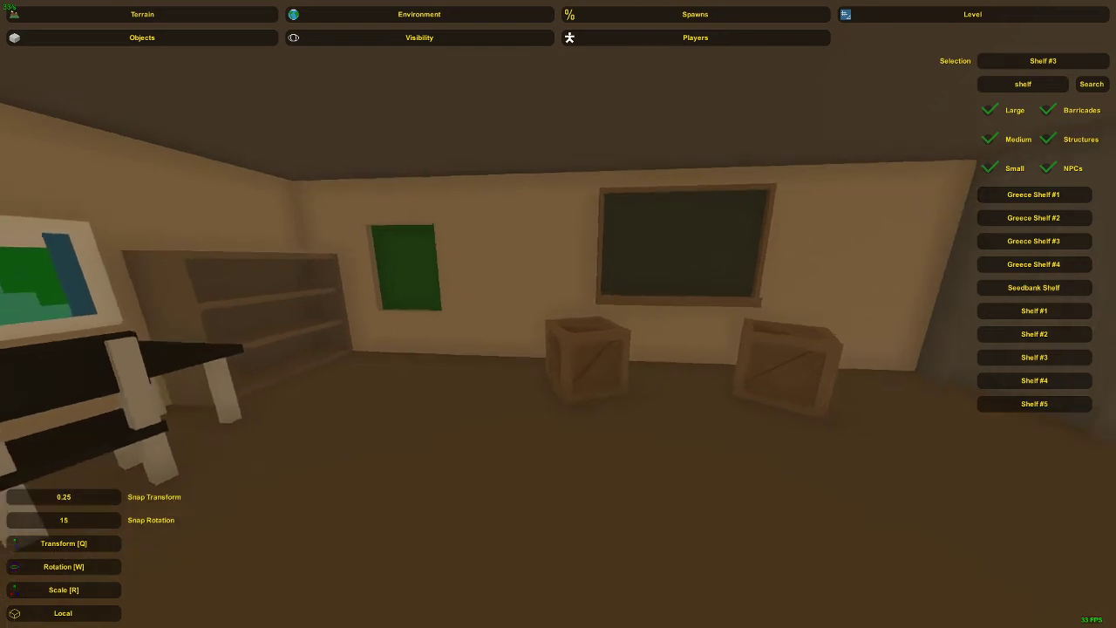
click(657, 252)
click(646, 228)
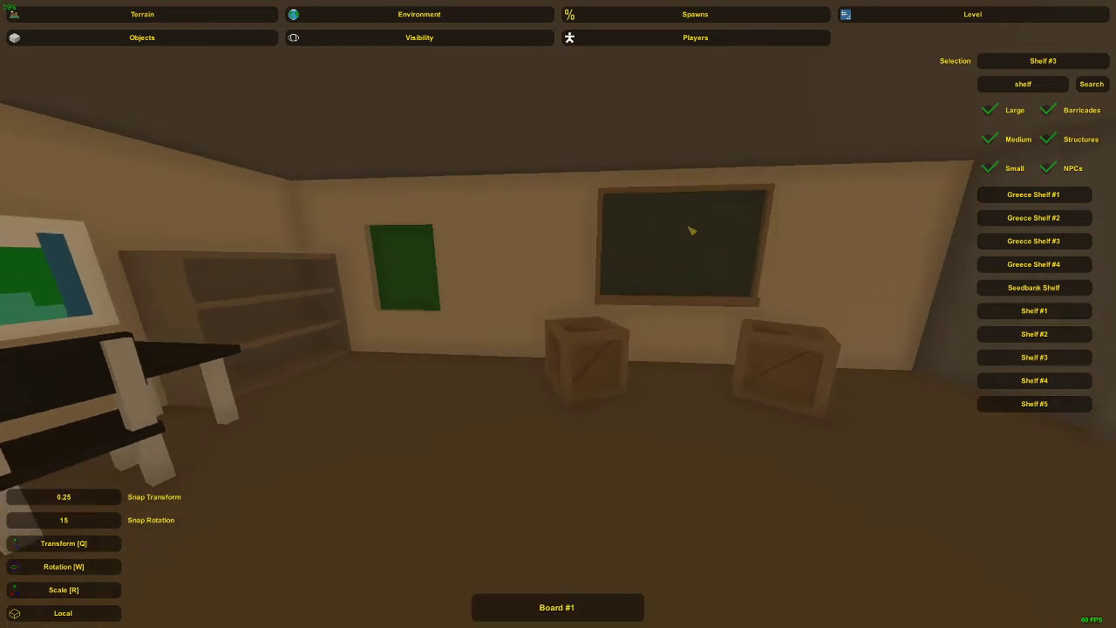
key(w)
right_drag(693, 230, 559, 314)
click(590, 305)
drag(687, 265, 680, 265)
key(d)
right_drag(680, 265, 558, 314)
click(608, 302)
key(d)
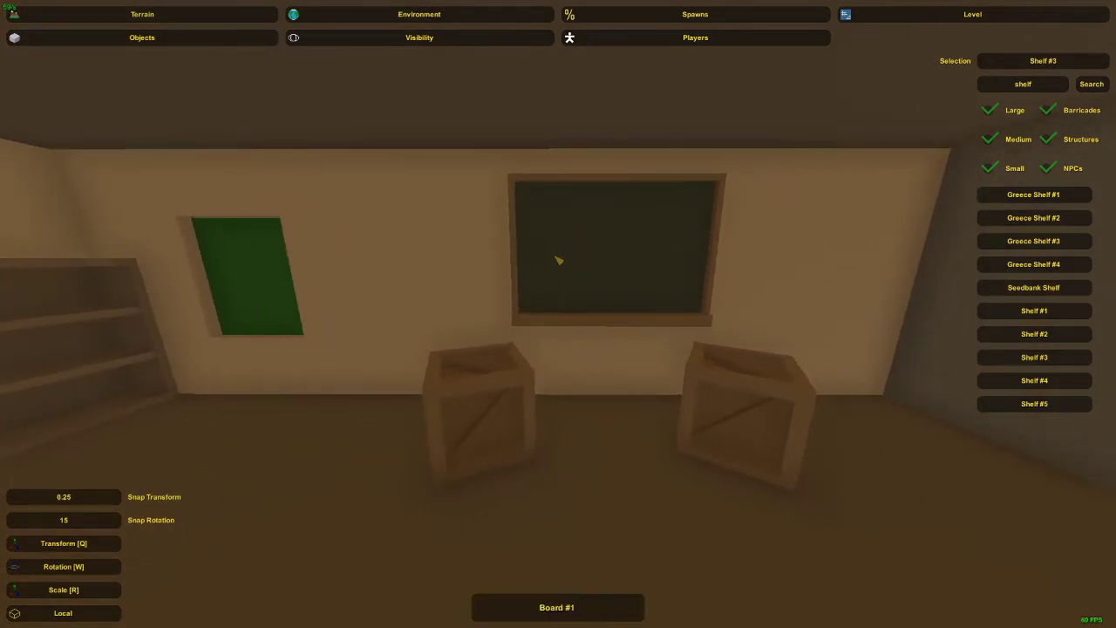
Place a white cabinet on the floor beside the crate nearest the green board.
key(s)
right_drag(347, 298, 547, 288)
key(w)
key(w)
right_drag(558, 314, 617, 350)
key(e)
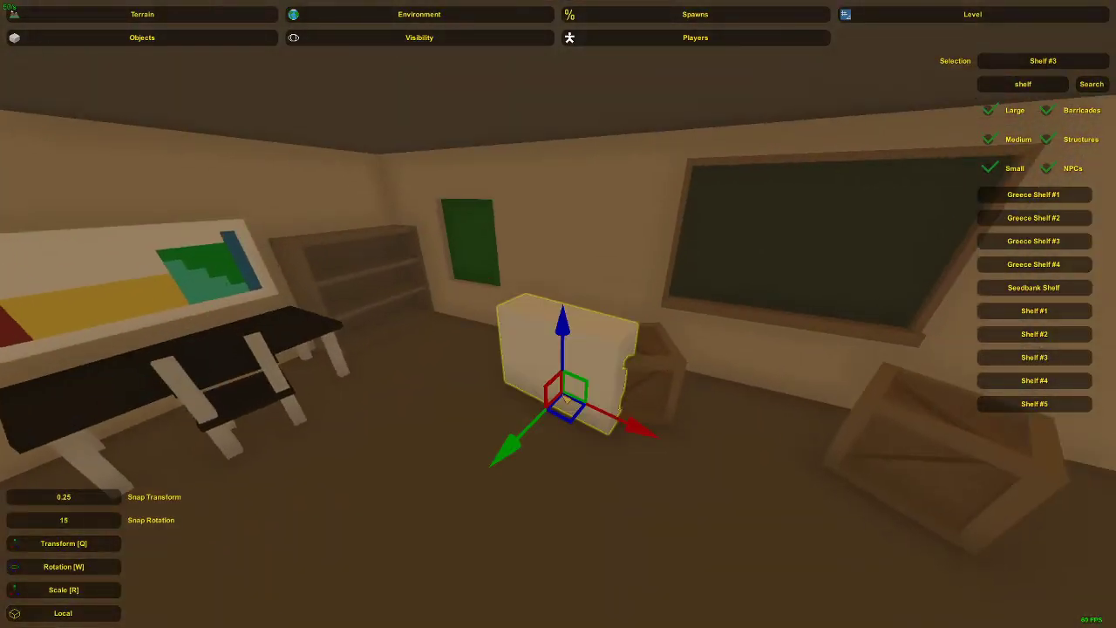
Set the white cabinet against the board wall and pull the adjacent crate away from it.
right_drag(563, 396, 460, 350)
key(d)
key(w)
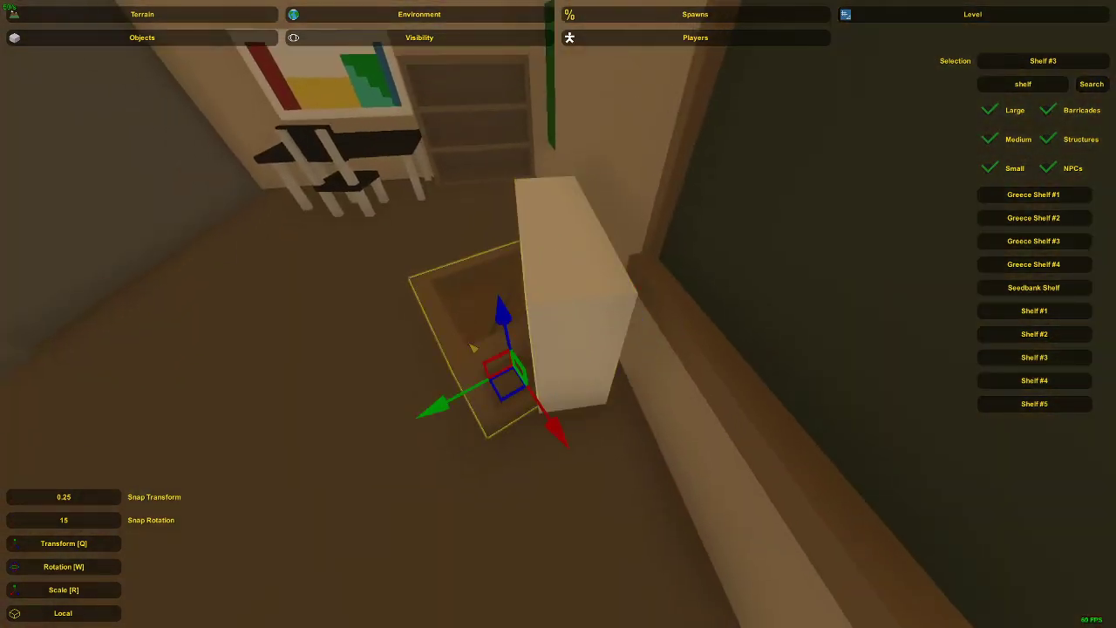
drag(509, 383, 435, 395)
Select the white cabinet and adjust its width by scaling it along the wall.
click(570, 329)
key(d)
mouse_move(570, 329)
right_down()
mouse_move(541, 326)
mouse_move(572, 320)
right_up()
key(d)
key(s)
key(w)
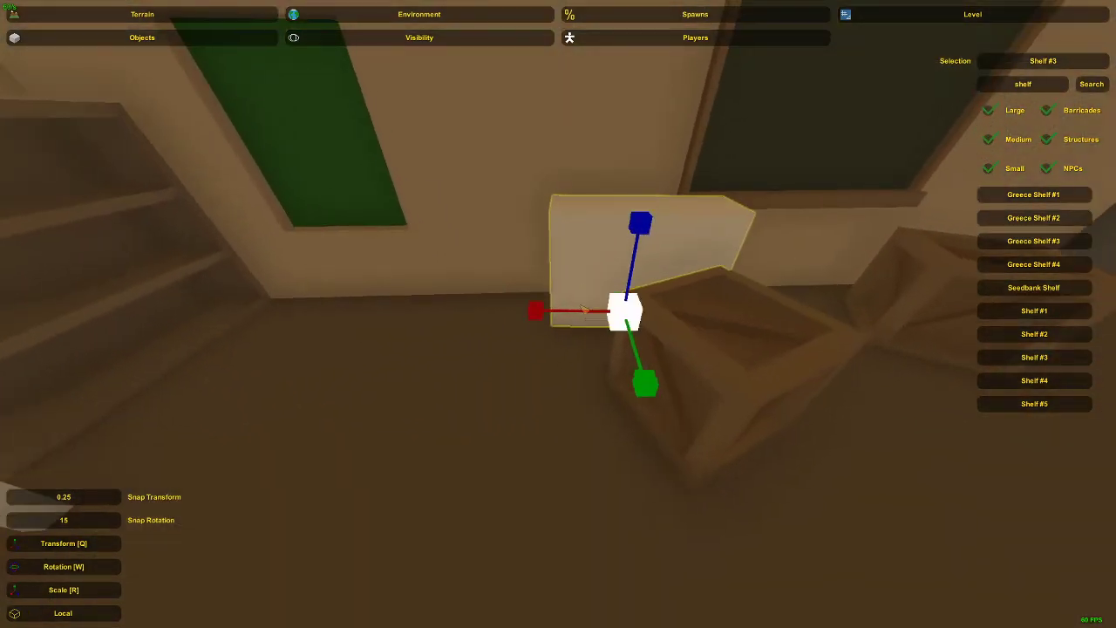
drag(582, 308, 566, 328)
Position the white cabinet flush with the wall, between the green board and the dark board.
key(q)
key(w)
right_drag(566, 327, 558, 301)
key(s)
key(w)
drag(560, 430, 565, 431)
key(q)
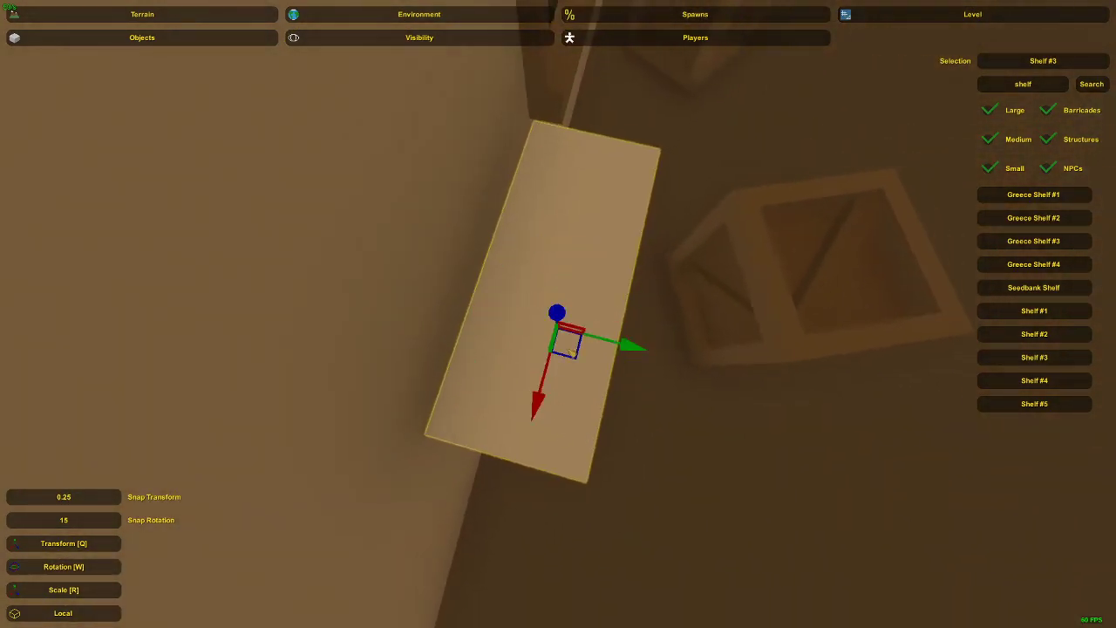
mouse_move(572, 356)
mouse_down()
mouse_move(546, 347)
mouse_move(572, 351)
mouse_up()
Stretch the white cabinet upward to about twice its height.
right_drag(572, 351, 462, 271)
key(s)
right_drag(558, 314, 559, 321)
key(s)
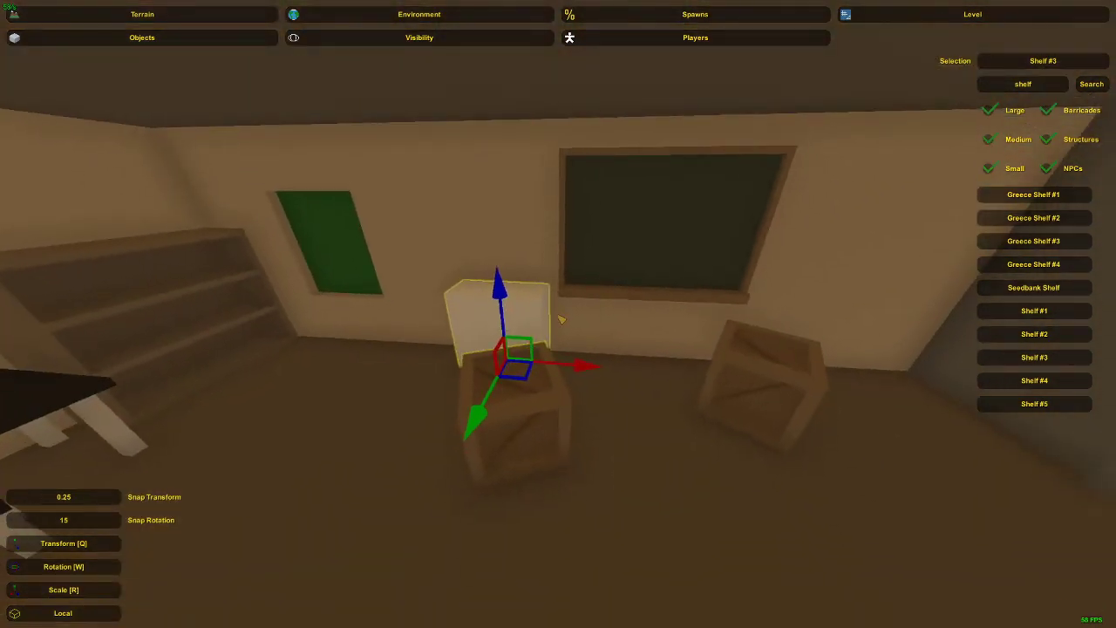
key(r)
drag(499, 283, 496, 271)
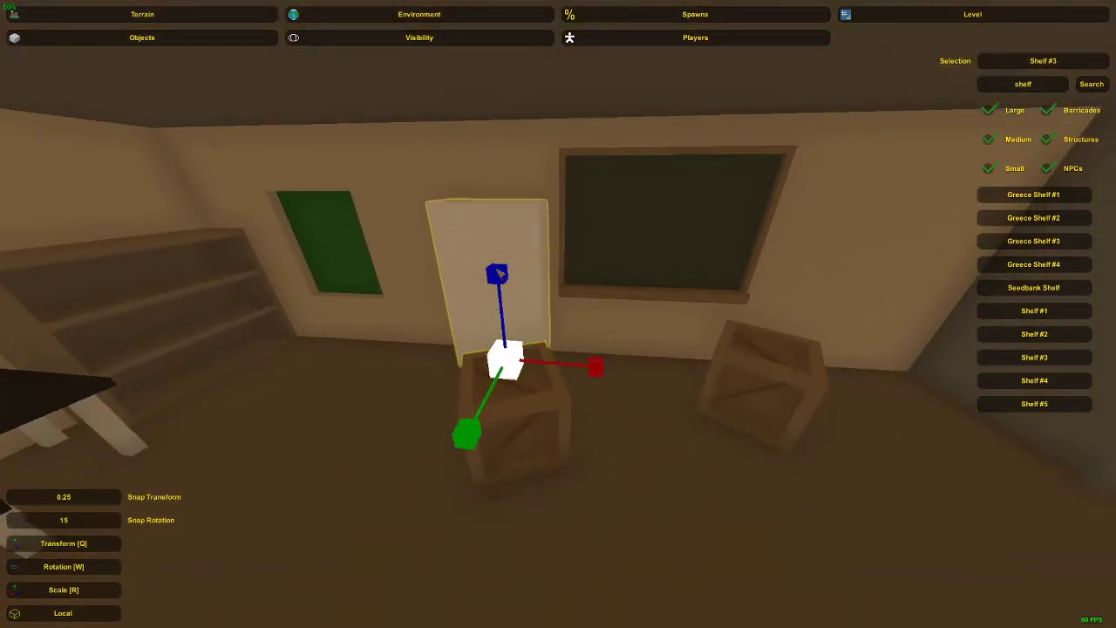
key(q)
click(485, 280)
Relocate the crate blocking the white cabinet to the open floor and rotate it about its vertical axis.
right_drag(485, 280, 563, 320)
key(s)
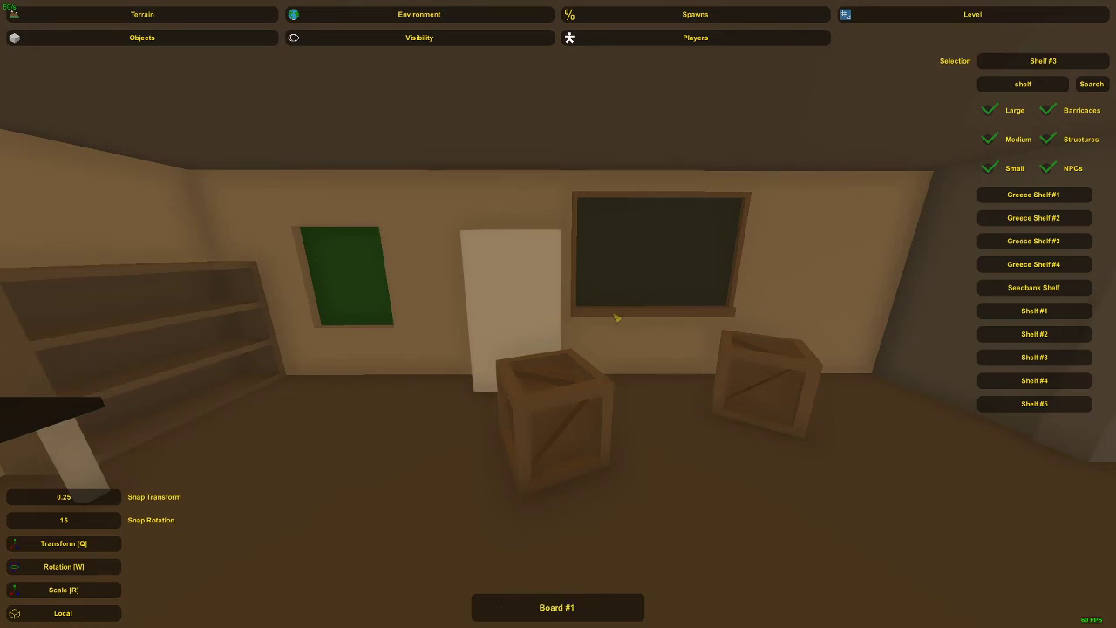
click(554, 427)
right_drag(554, 427, 558, 314)
key(w)
key(e)
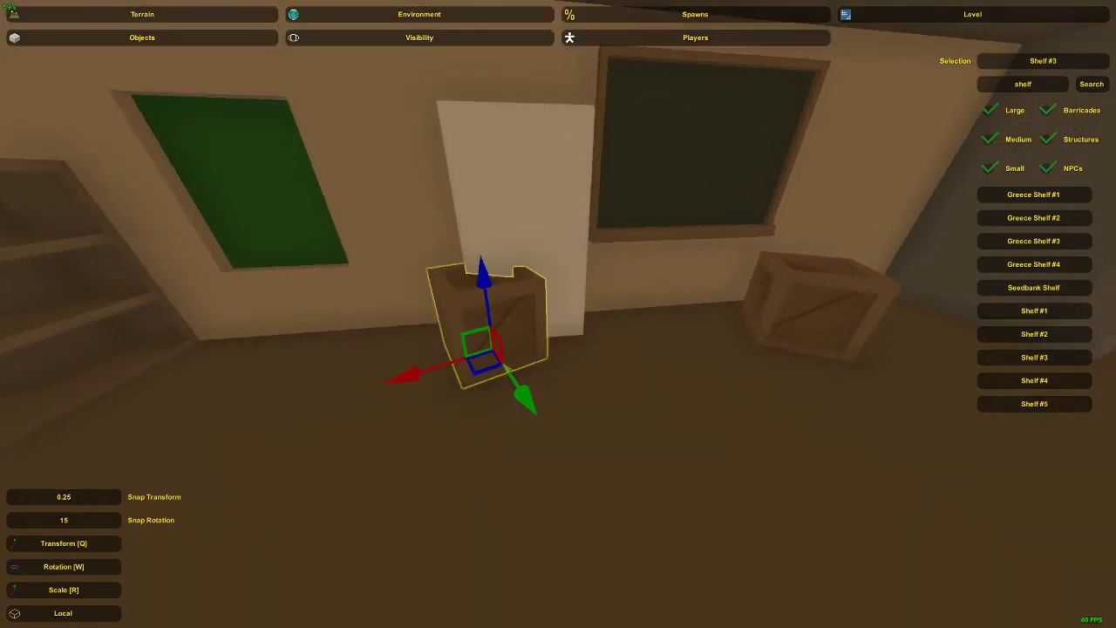
key(e)
key(w)
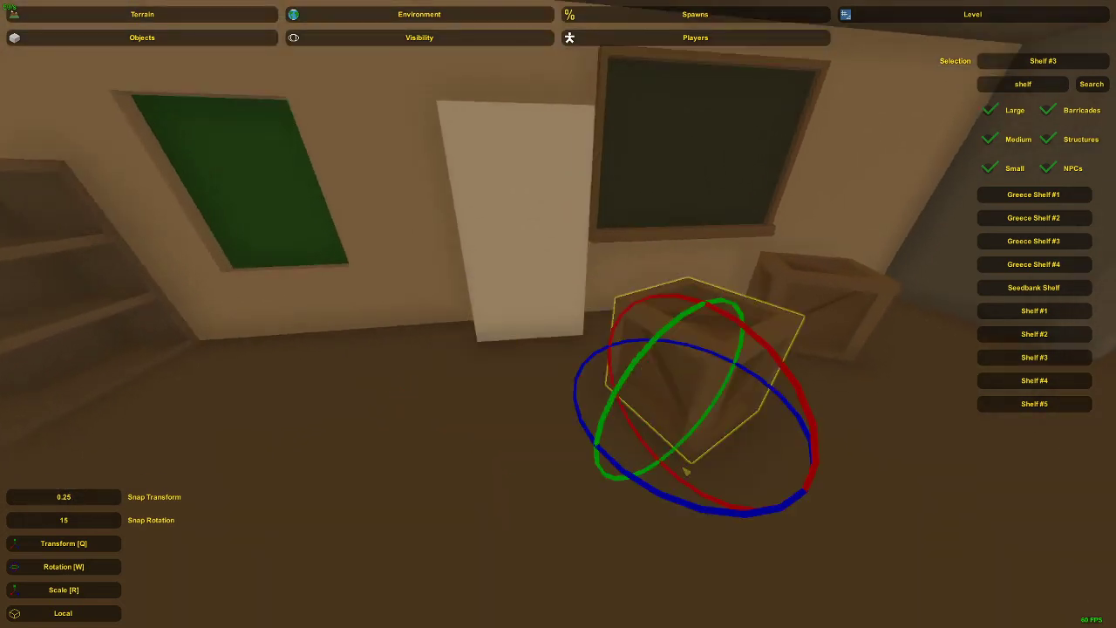
drag(687, 504, 677, 501)
Move the rotated crate up against the front of the white cabinet.
right_drag(677, 501, 802, 406)
key(w)
right_drag(558, 314, 589, 351)
key(s)
key(q)
key(d)
drag(579, 360, 464, 352)
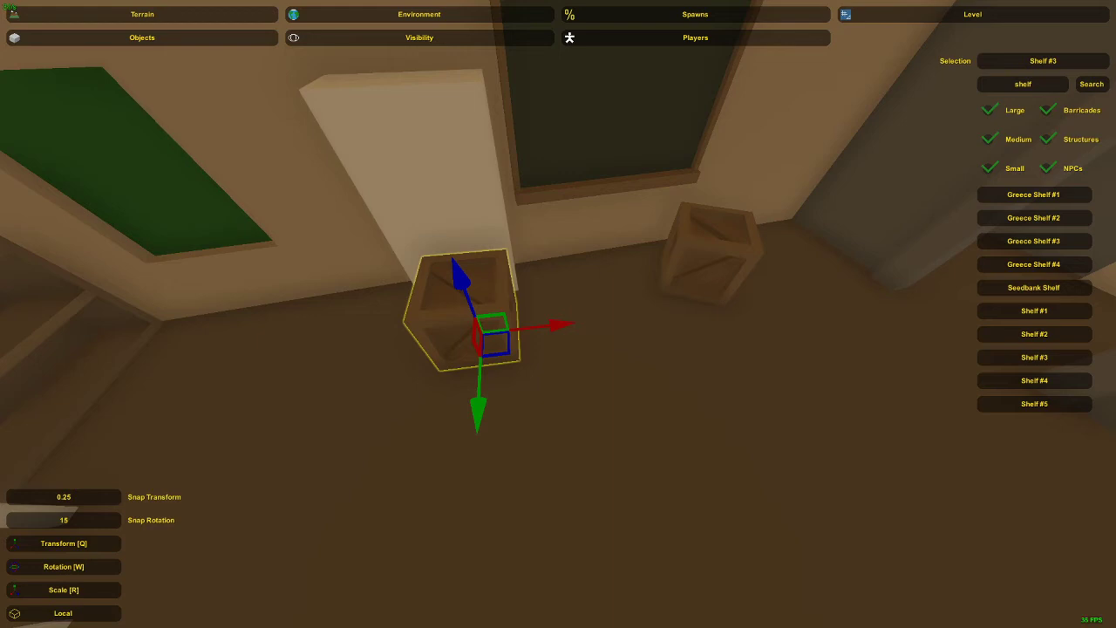
Duplicate the crate, move the copy out next to the original, and turn it slightly about its vertical axis.
right_drag(133, 301, 271, 292)
mouse_move(558, 314)
right_down()
mouse_move(580, 296)
mouse_move(560, 323)
right_up()
key(ctrl+c)
key(ctrl+v)
drag(537, 337, 620, 339)
key(w)
drag(612, 406, 618, 407)
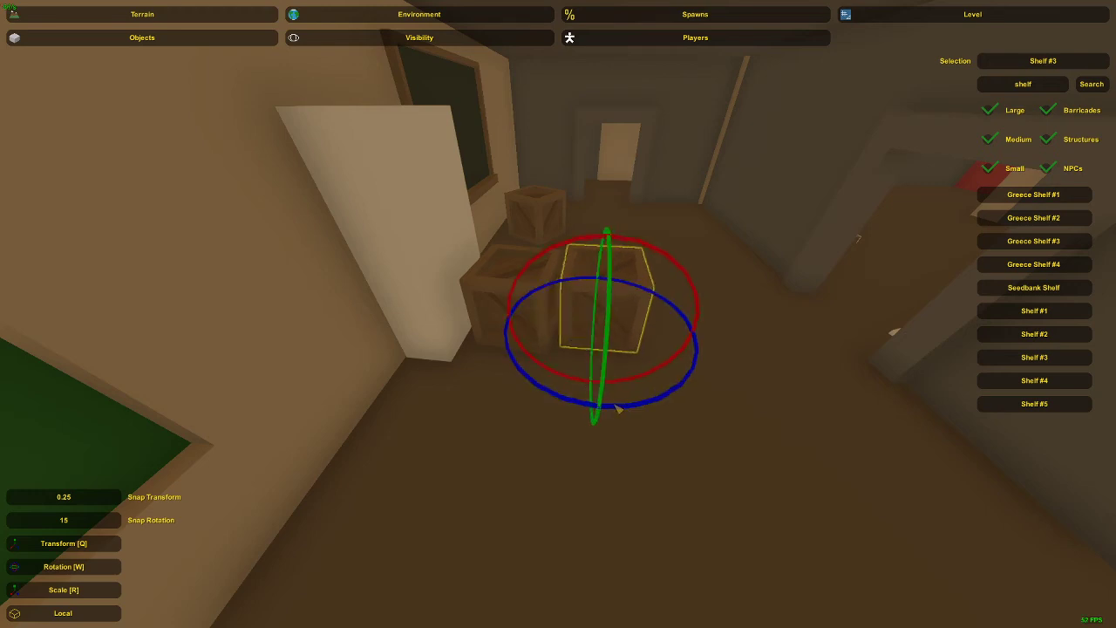
key(q)
click(578, 301)
right_drag(578, 302, 485, 247)
Delete the remaining single crate standing under the dark board.
key(w)
key(s)
key(d)
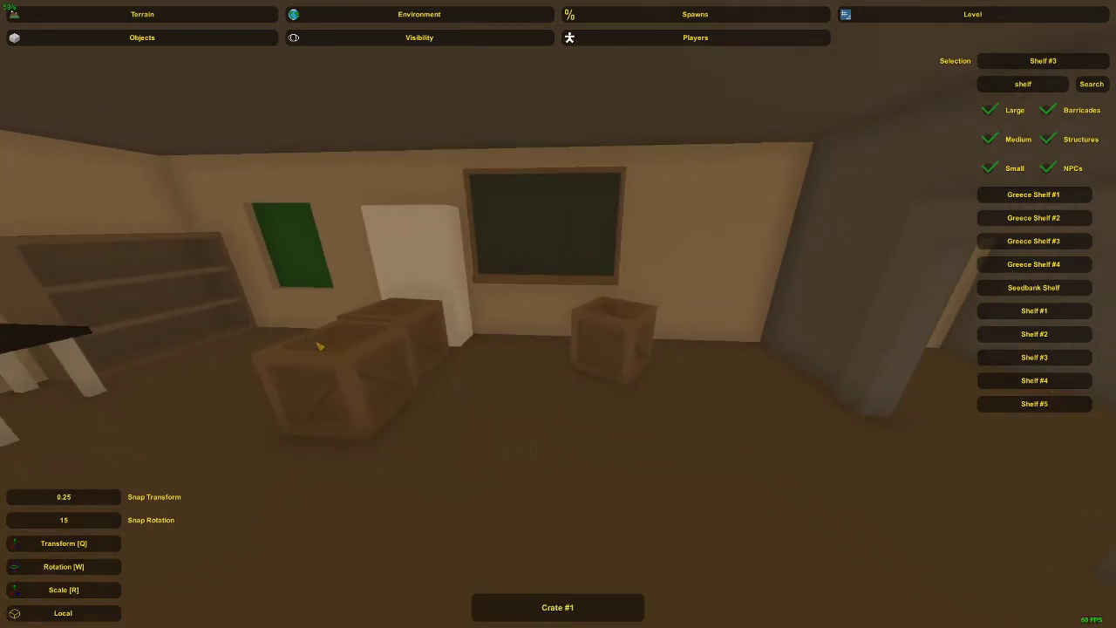
key(w)
click(554, 337)
key(Delete)
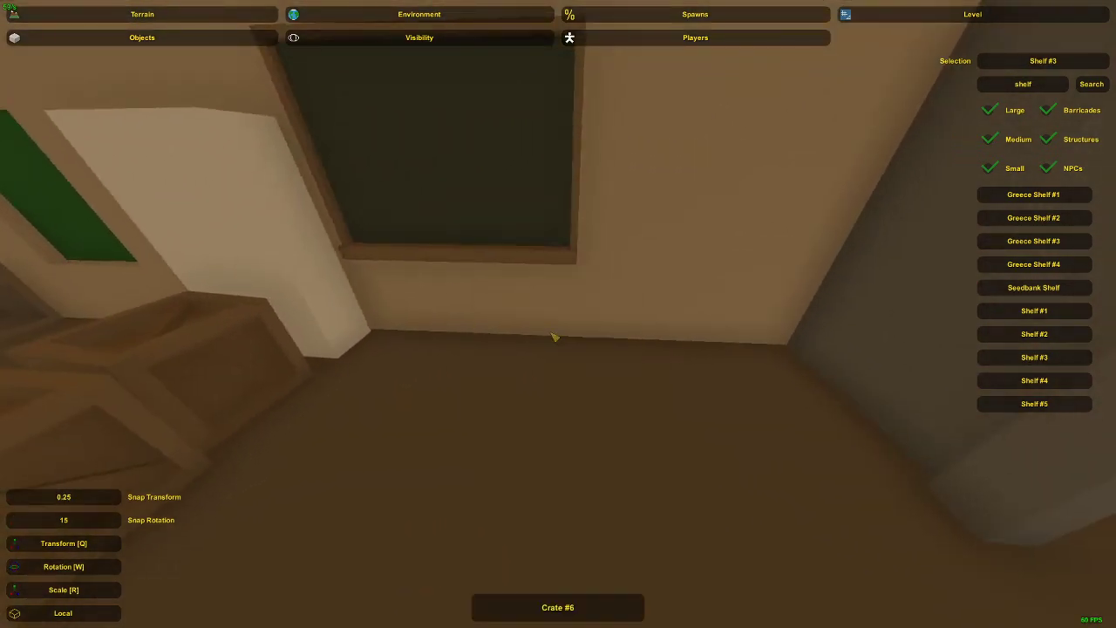
Search the object list for tables and browse to the wooden table variants.
right_drag(562, 329, 612, 320)
key(s)
key(s)
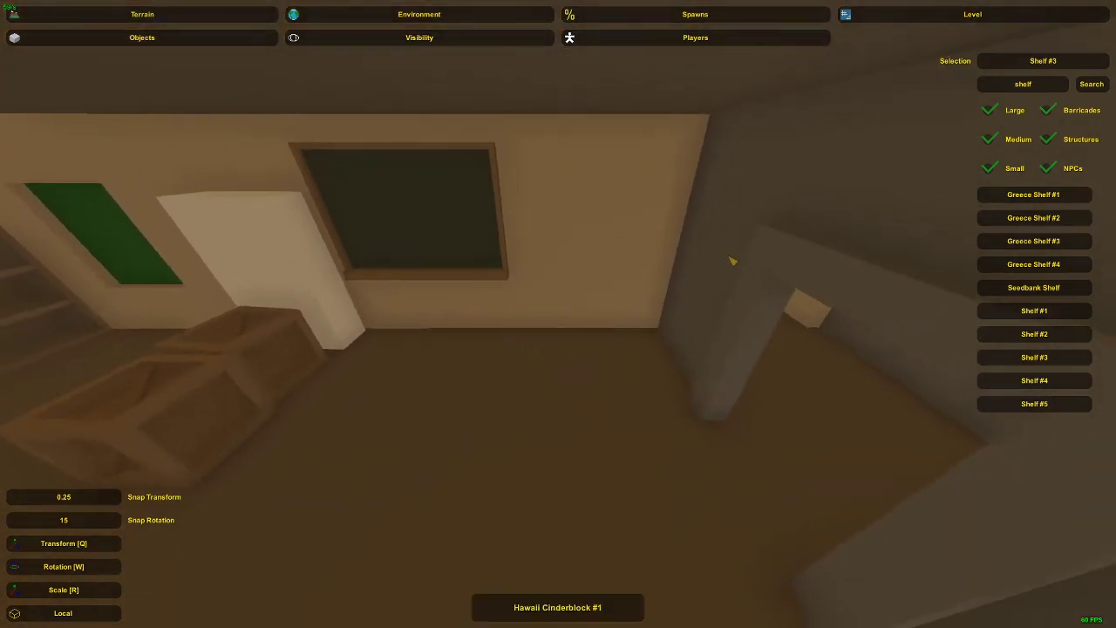
text(desk)
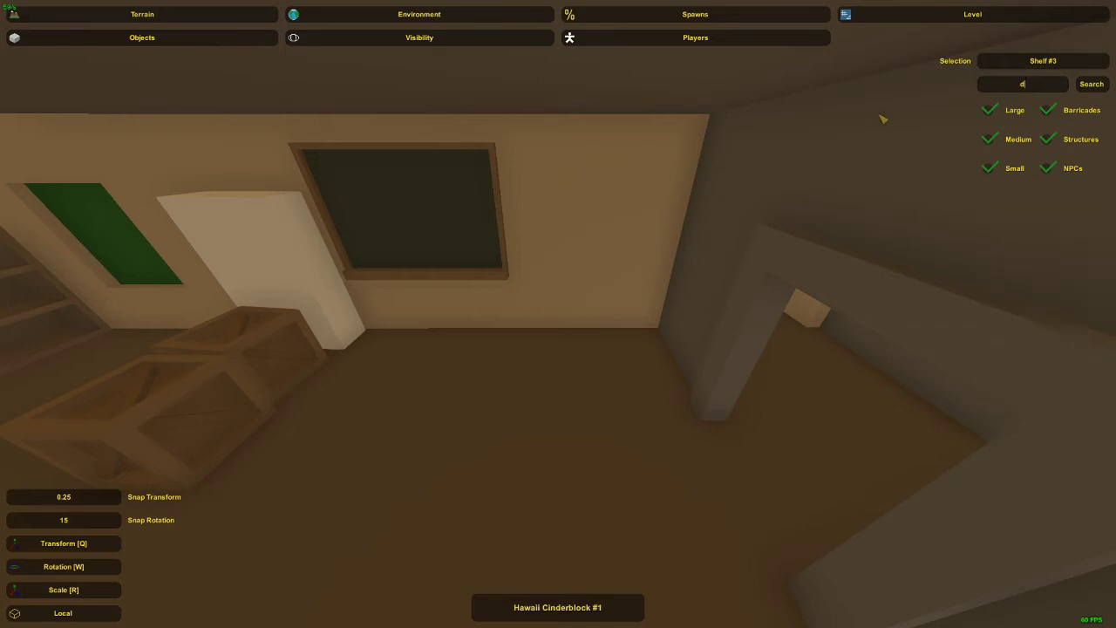
key(Return)
right_drag(723, 274, 734, 253)
key(w)
click(1016, 88)
text(table)
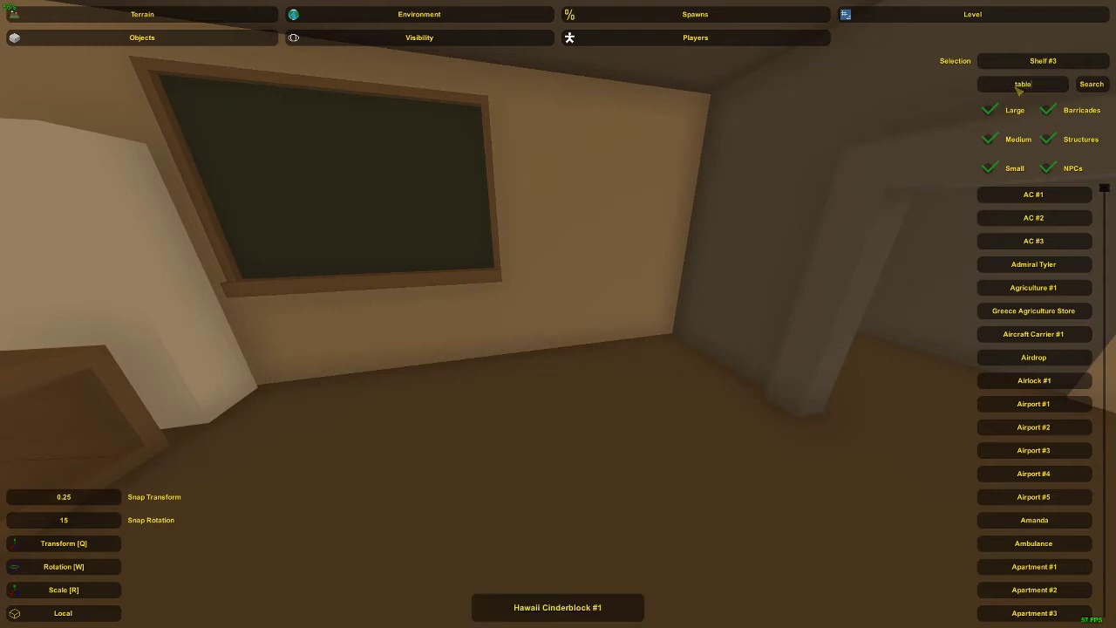
key(Return)
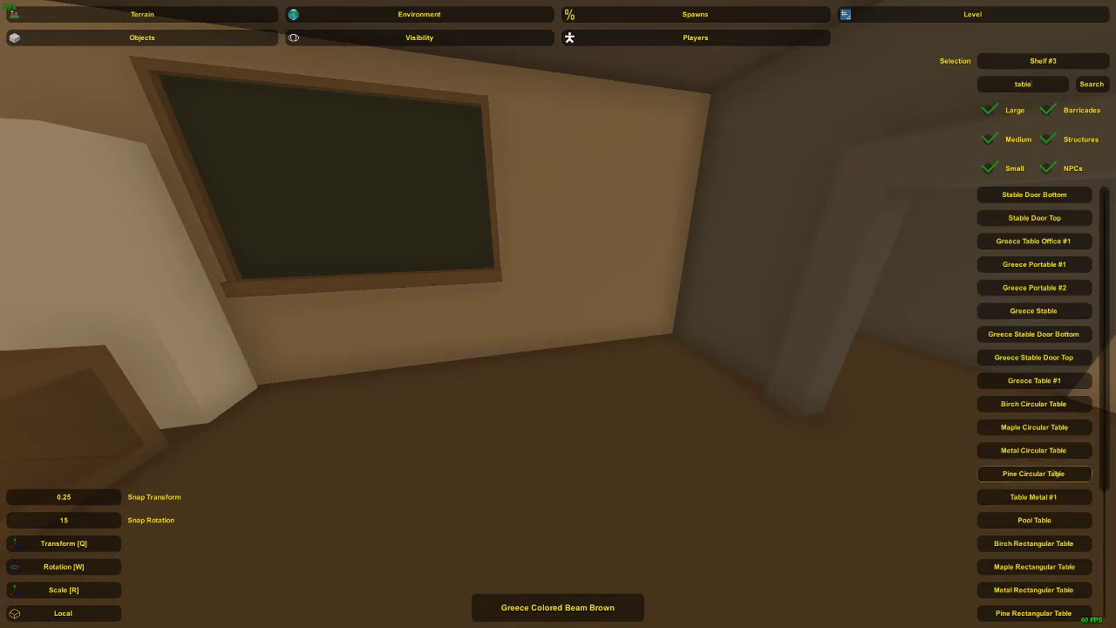
scroll(1058, 447, down, 4)
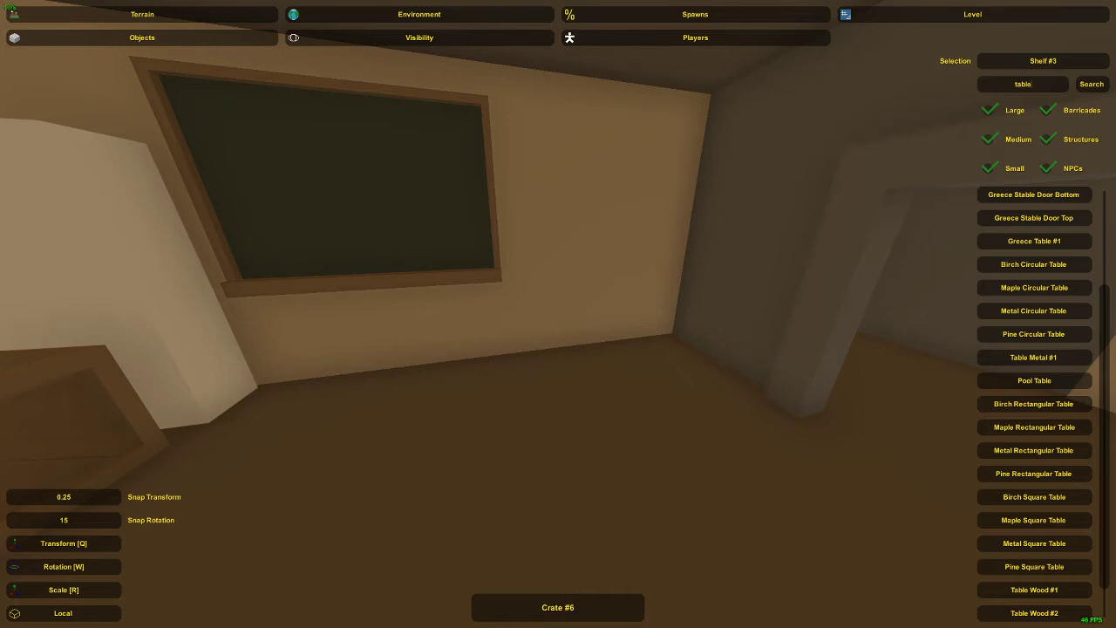
scroll(1081, 427, down, 1)
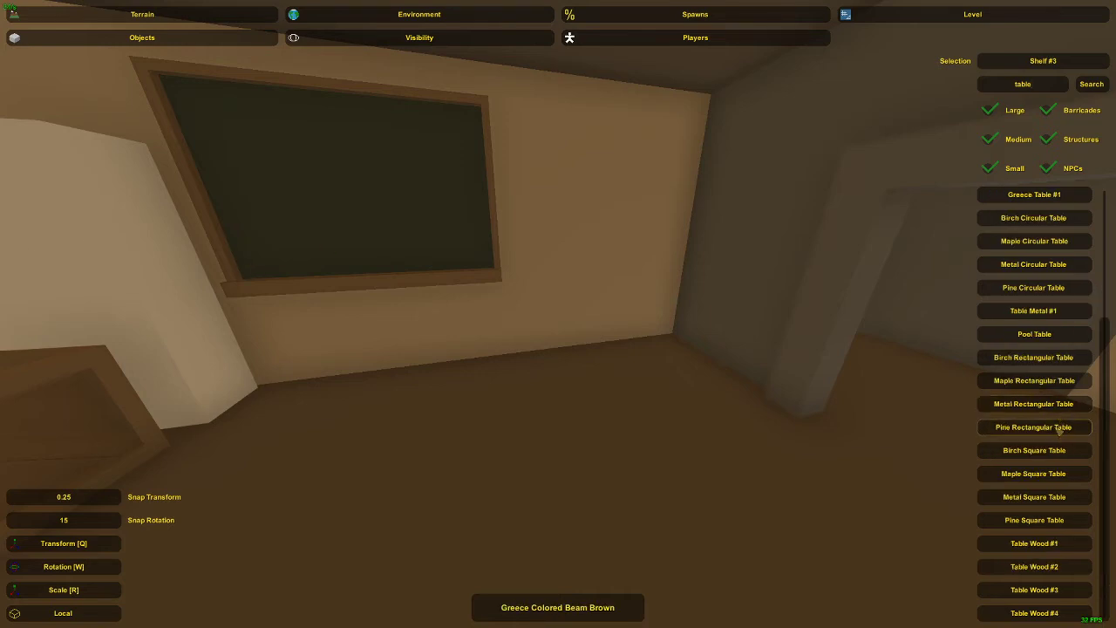
Try out Table Wood #1 and Table Wood #2 on the floor near the dark board, deleting each one.
click(1034, 543)
key(e)
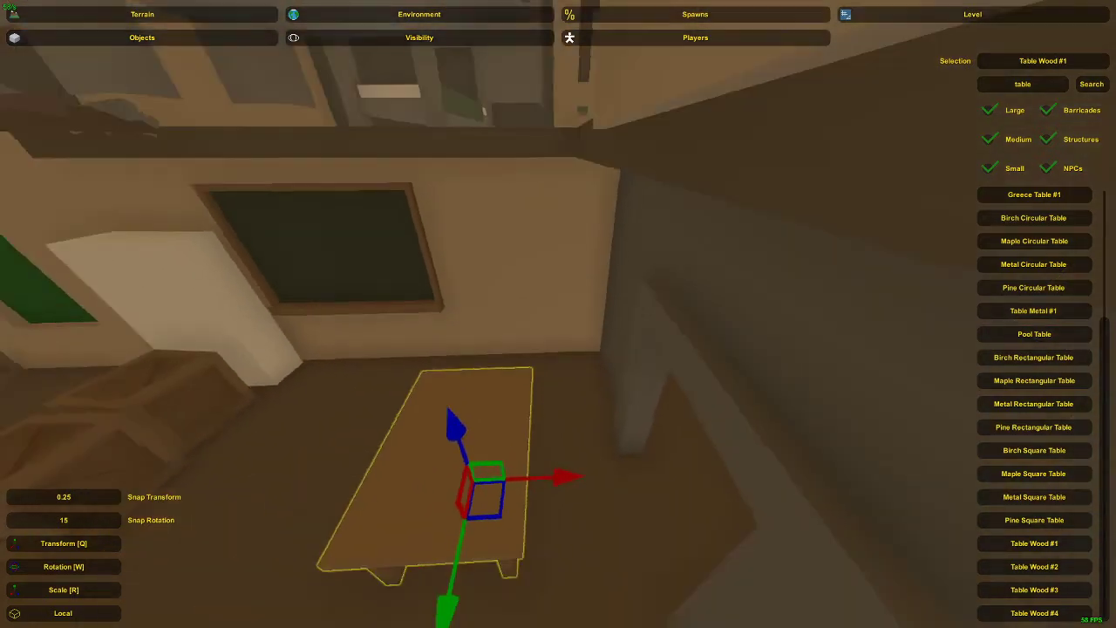
right_drag(558, 314, 562, 317)
key(Delete)
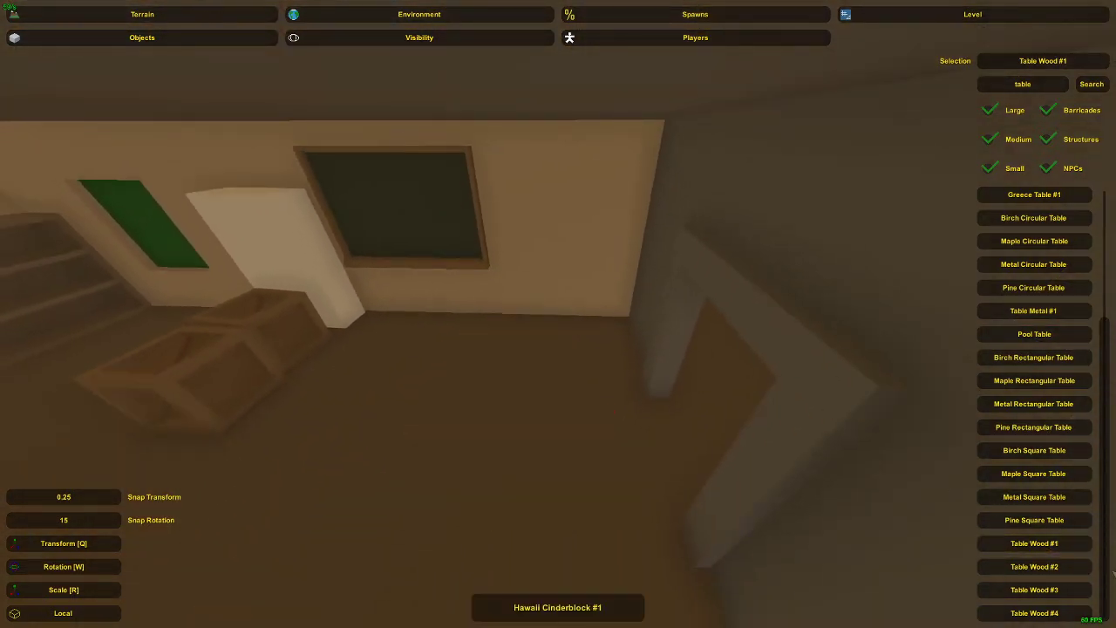
click(1067, 568)
key(e)
key(Delete)
Try out Table Wood #3 and Table Wood #4 on the same floor spot, deleting each one.
click(1011, 590)
key(e)
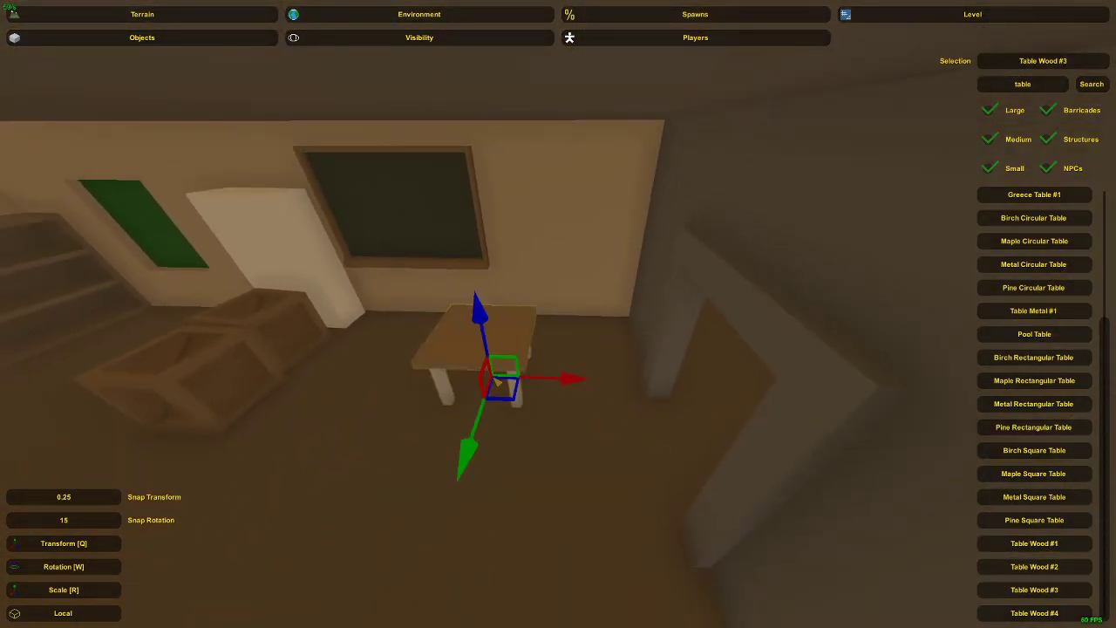
key(Delete)
click(1034, 613)
key(e)
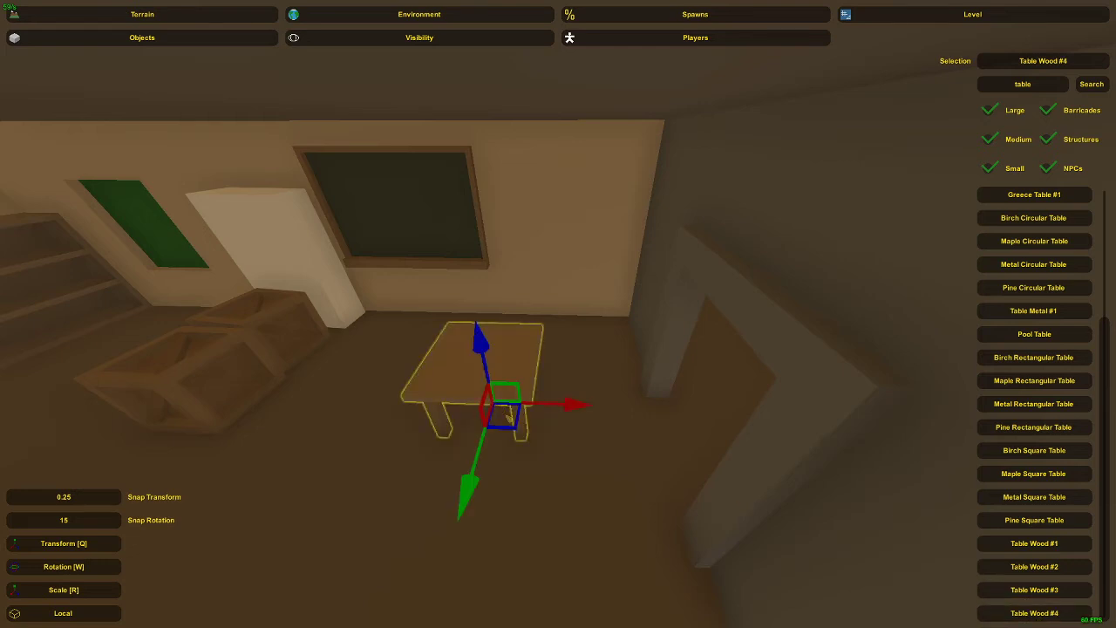
drag(513, 395, 518, 364)
right_drag(519, 363, 558, 314)
key(Delete)
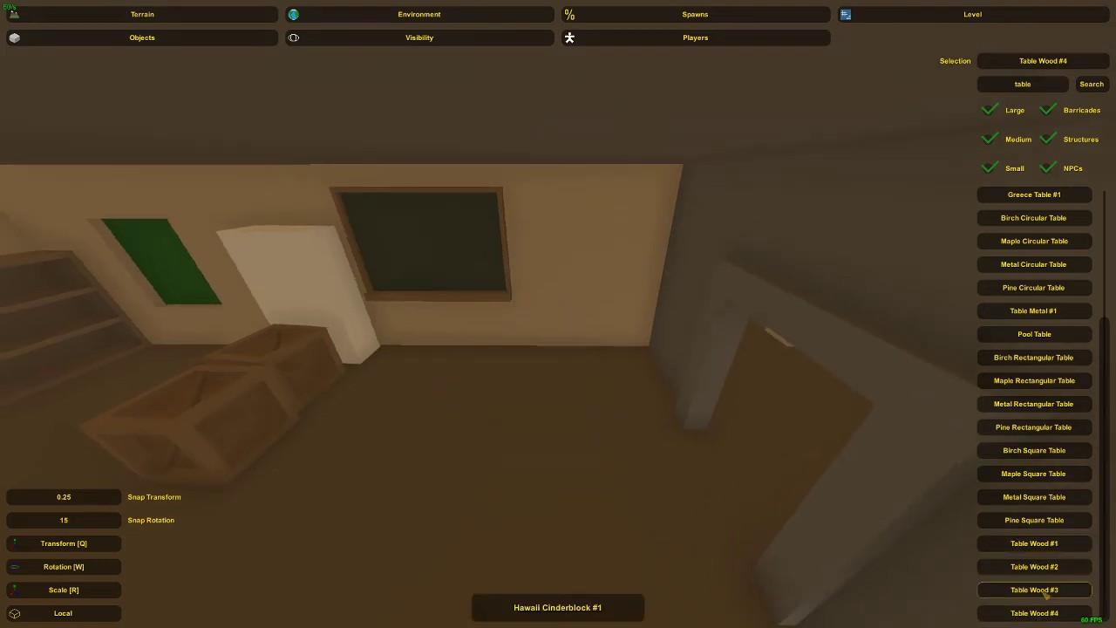
Place a Table Wood #3 on the floor beside the dark board and shift it towards the wall.
click(1045, 591)
key(e)
right_drag(592, 428, 583, 343)
drag(571, 350, 580, 334)
right_drag(580, 334, 541, 315)
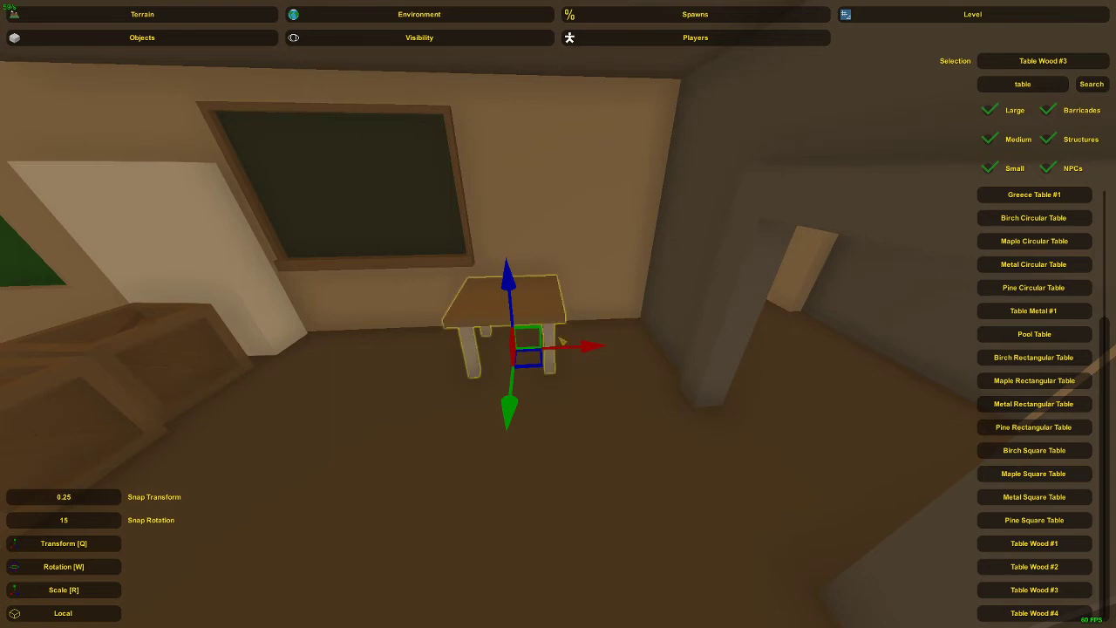
Duplicate the wooden table and tip the copy onto its side next to the original.
drag(563, 348, 588, 280)
key(w)
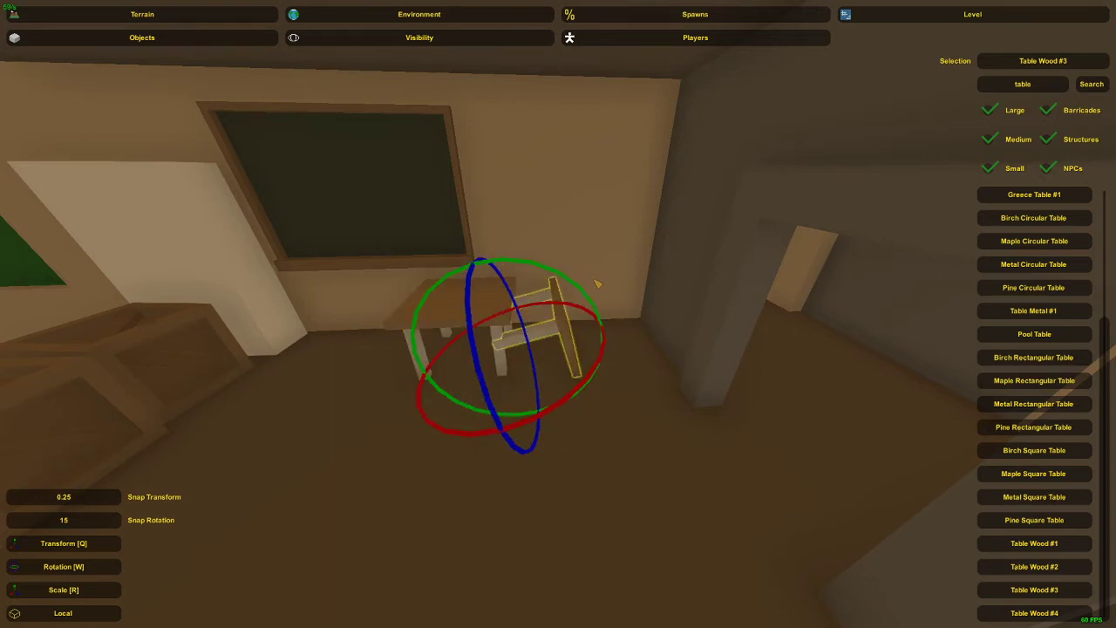
right_drag(597, 283, 573, 306)
key(w)
drag(586, 264, 589, 267)
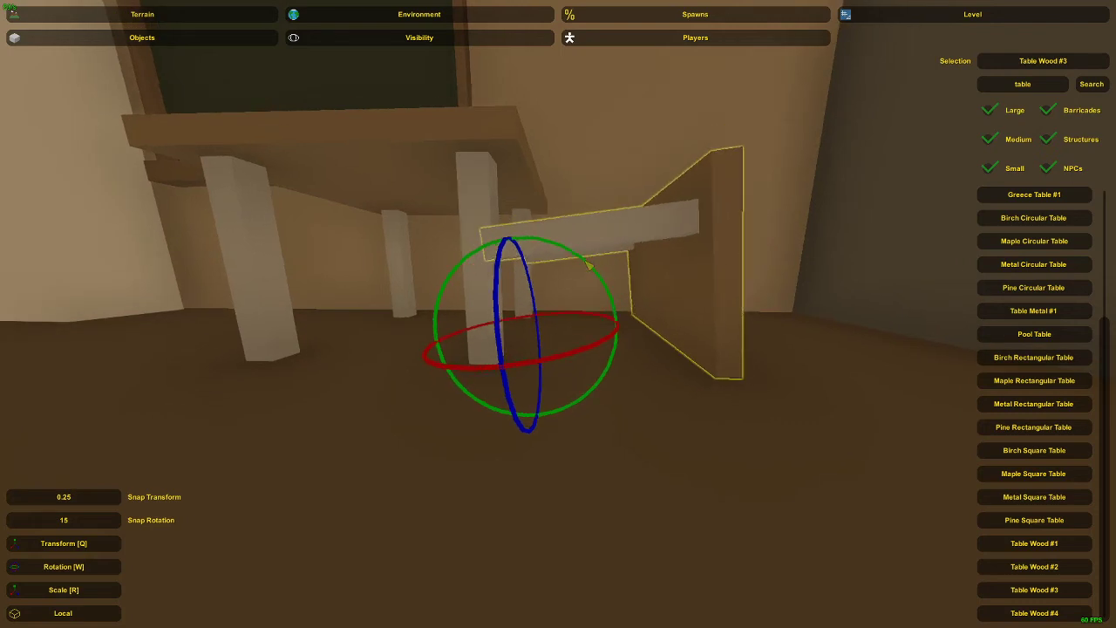
Position the tipped table on the floor at the end of the upright table, undoing the last adjustment.
key(q)
drag(540, 317, 493, 226)
key(s)
right_drag(493, 226, 476, 251)
key(s)
key(d)
drag(534, 338, 510, 351)
right_drag(509, 352, 559, 342)
key(a)
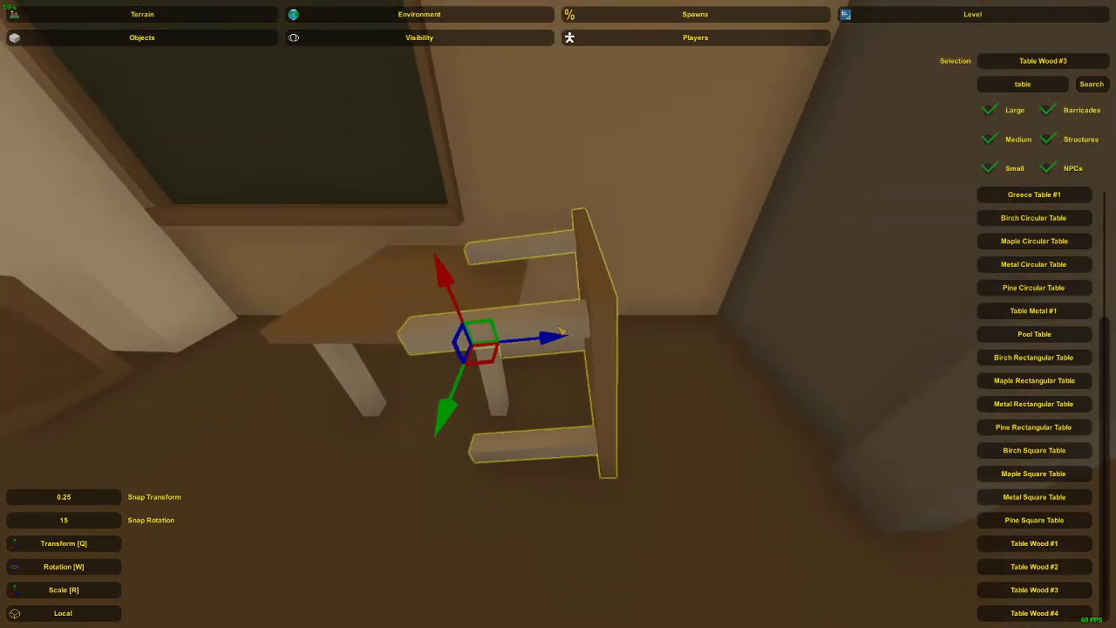
mouse_move(559, 336)
mouse_down()
mouse_move(529, 338)
mouse_move(558, 338)
mouse_up()
right_drag(558, 338, 561, 327)
key(w)
key(ctrl+z)
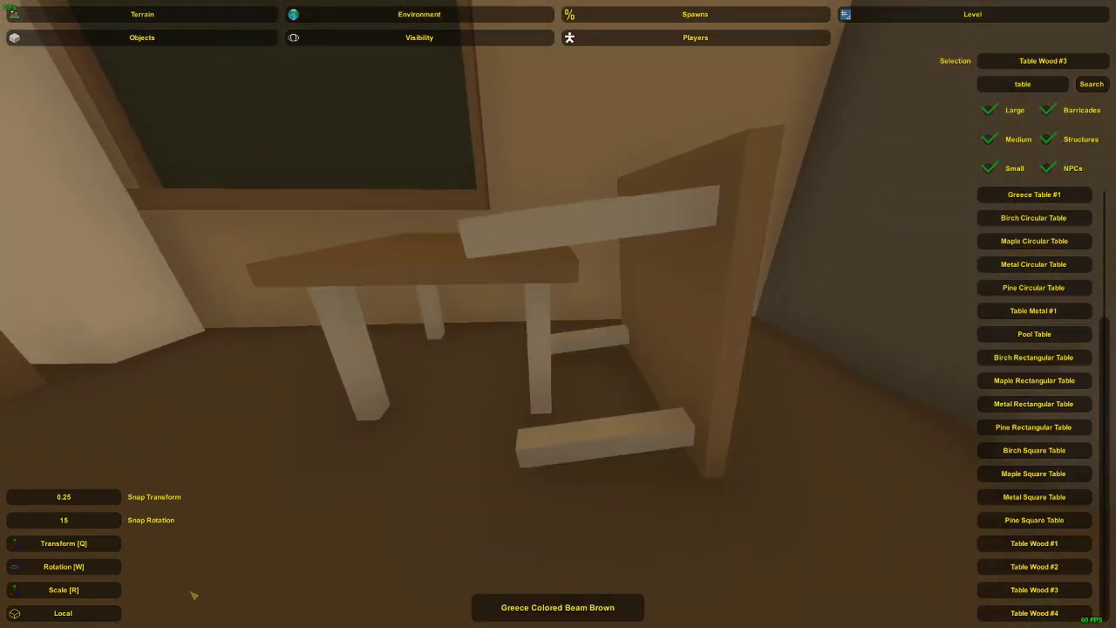
Toggle the transform space away from local, slide the tipped table against the upright table's end, and restore local.
click(102, 614)
click(655, 361)
drag(553, 318, 499, 310)
click(119, 614)
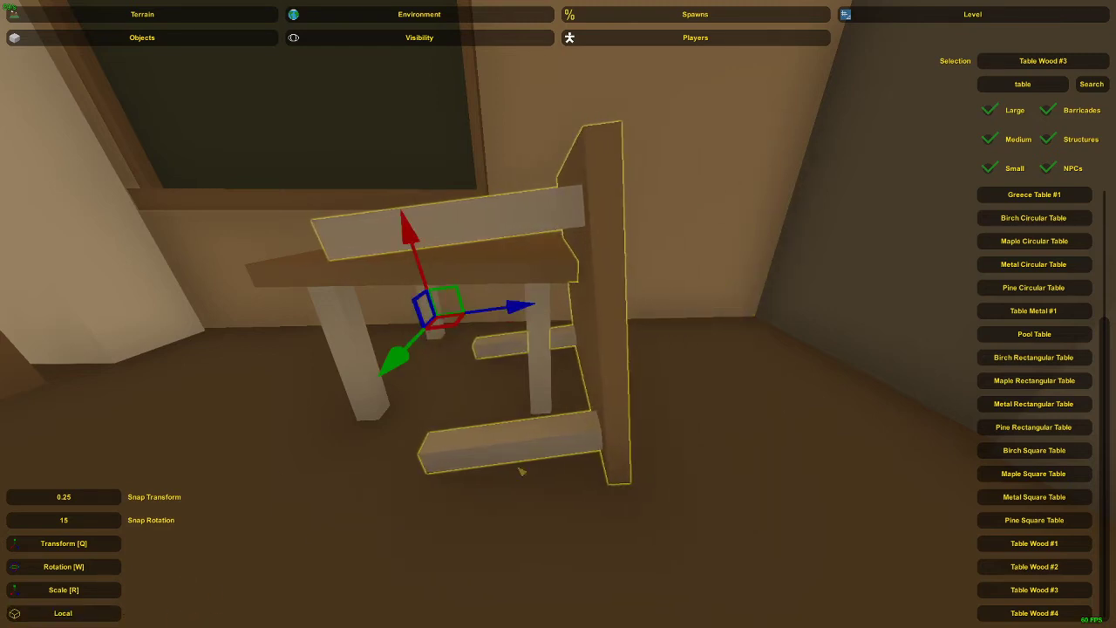
right_drag(521, 470, 571, 321)
key(s)
click(608, 361)
Search the object list for "chair wood" and place a Chair Wood #2 on the floor near the tables.
key(a)
right_drag(607, 361, 781, 327)
key(s)
right_drag(896, 125, 965, 117)
click(1041, 85)
text(c)
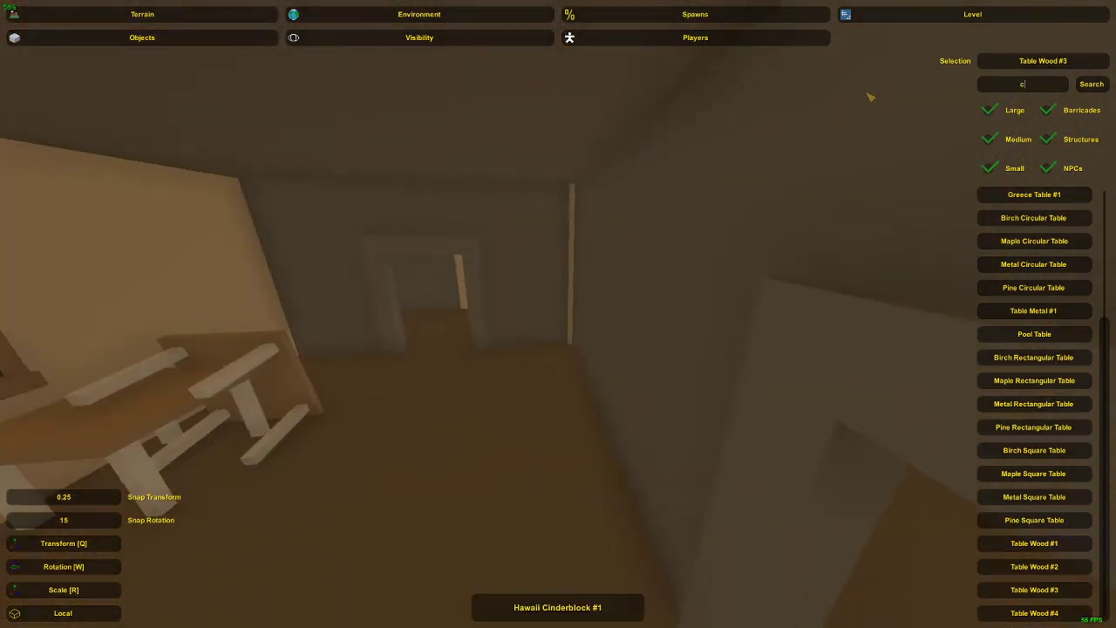
text(hair)
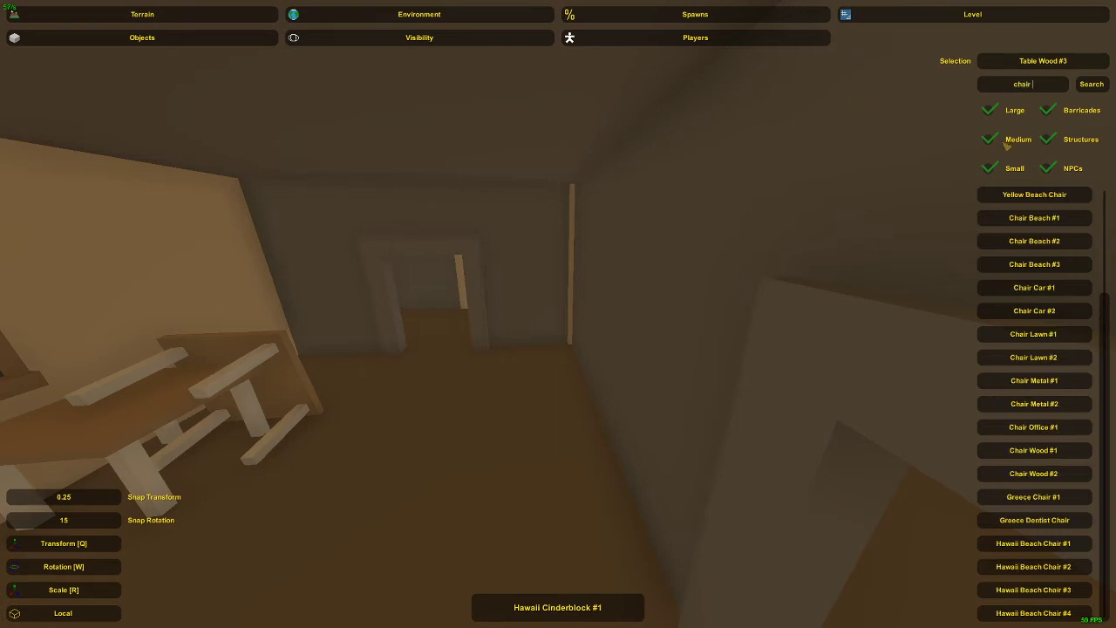
text( wood)
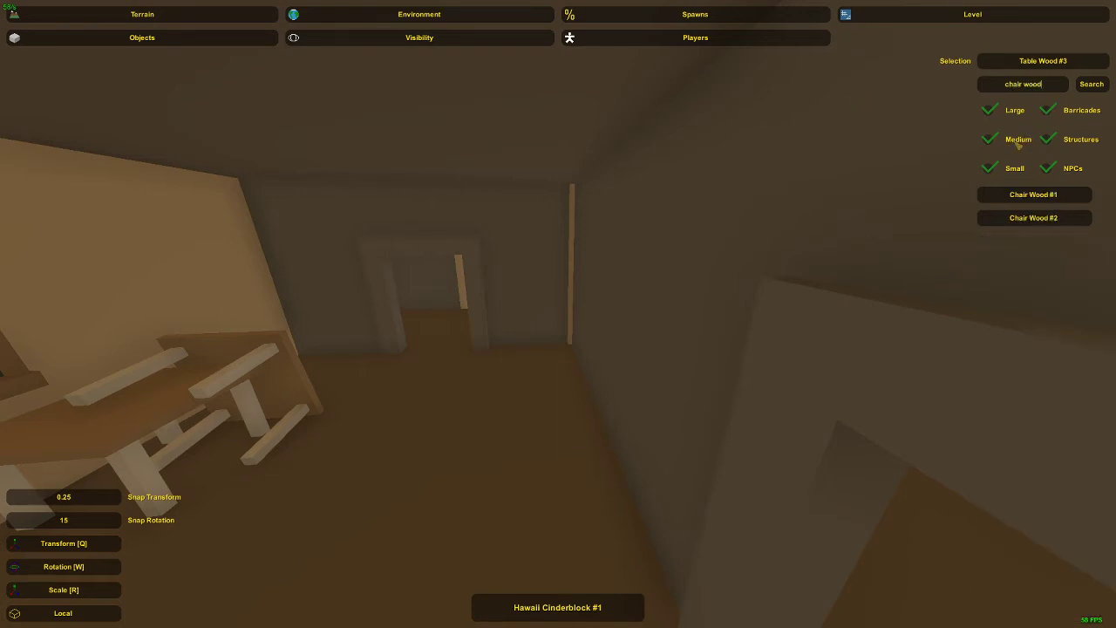
click(1034, 218)
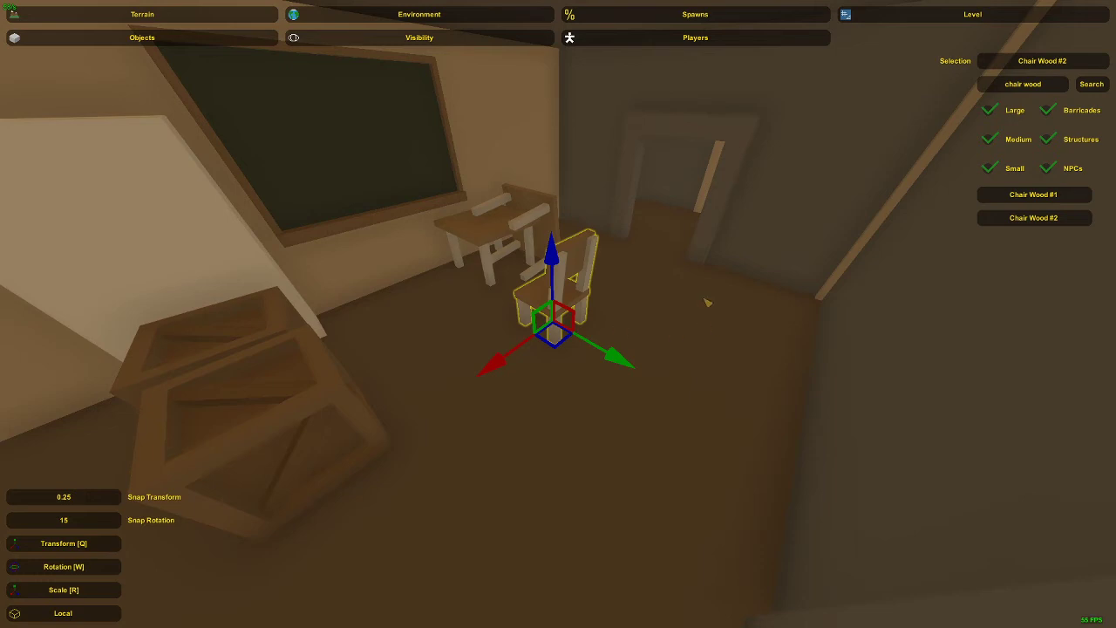
Rotate the wooden chair to face the upright table and move it up to the table's free end.
right_drag(478, 297, 462, 296)
key(w)
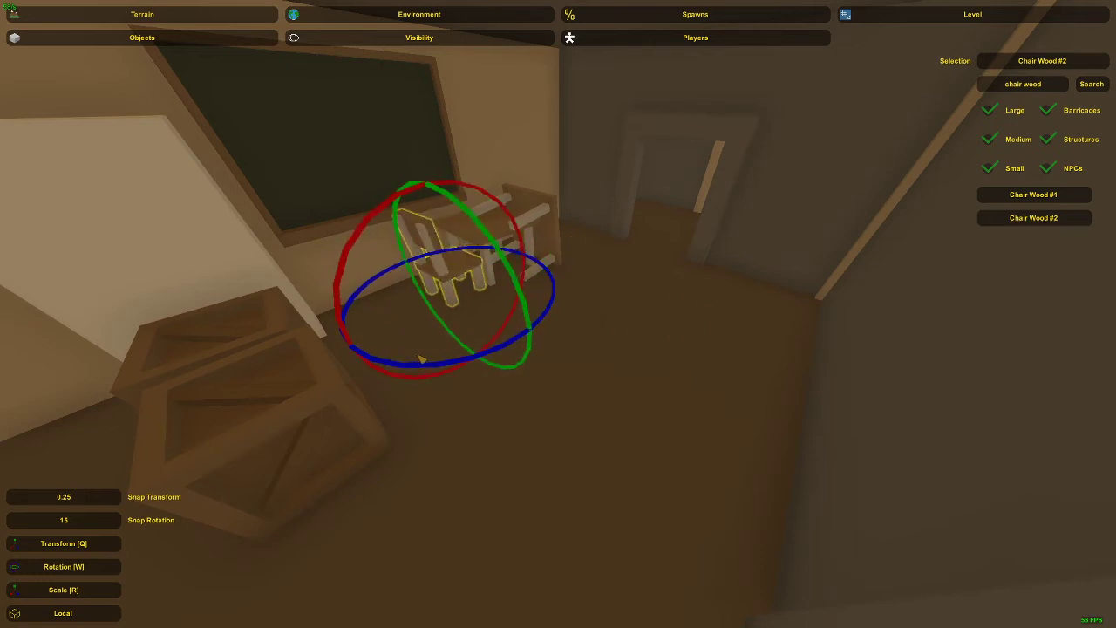
right_drag(419, 361, 419, 361)
right_drag(558, 314, 558, 349)
key(w)
key(q)
drag(538, 351, 560, 333)
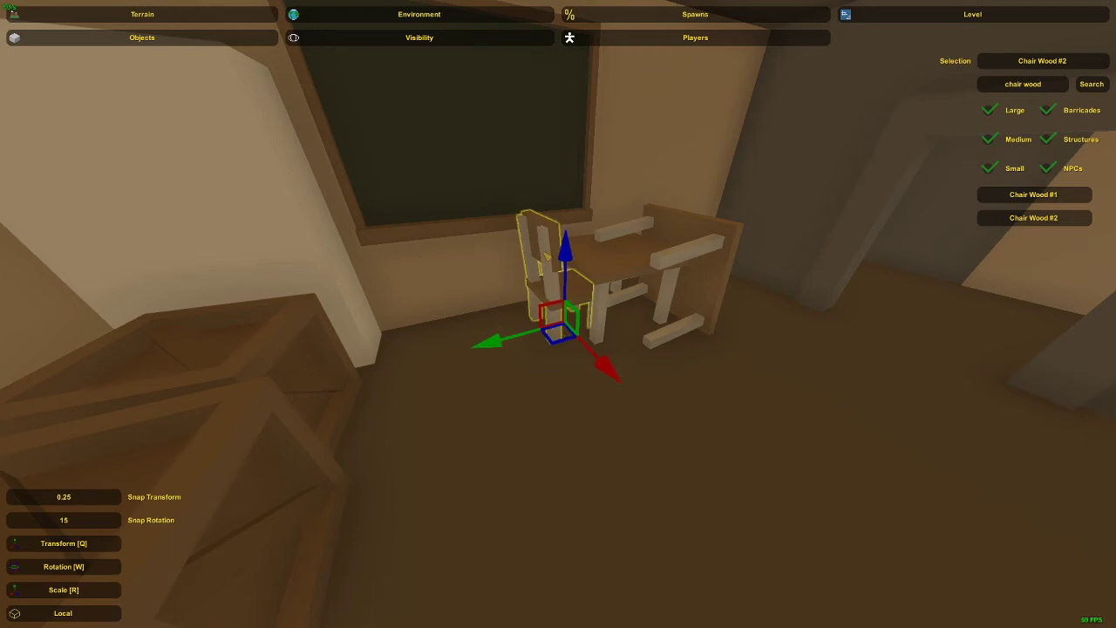
right_drag(562, 319, 563, 318)
key(w)
Clear a spot by the chair row beside the flag and place a Chair Wood #2 there, turned about its vertical axis.
key(e)
key(s)
click(584, 304)
key(Delete)
click(571, 377)
key(w)
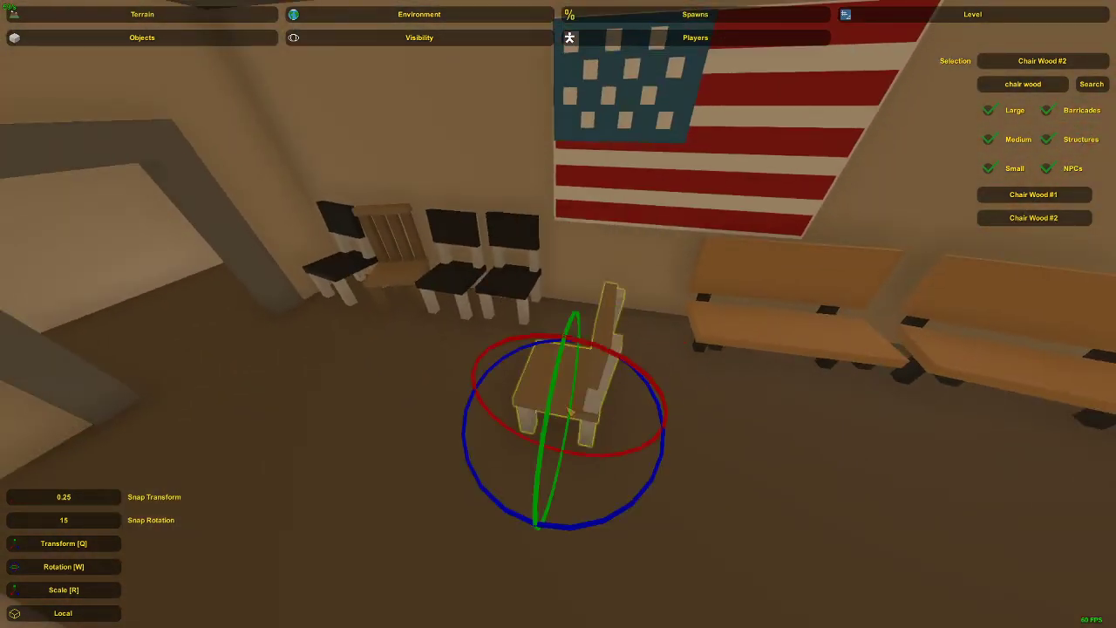
drag(581, 528, 636, 531)
key(q)
drag(572, 424, 626, 344)
click(596, 315)
Search the object list for "clock" and place a Clock in the room with the tipped table.
key(s)
right_drag(597, 316, 558, 315)
key(w)
key(d)
key(w)
key(s)
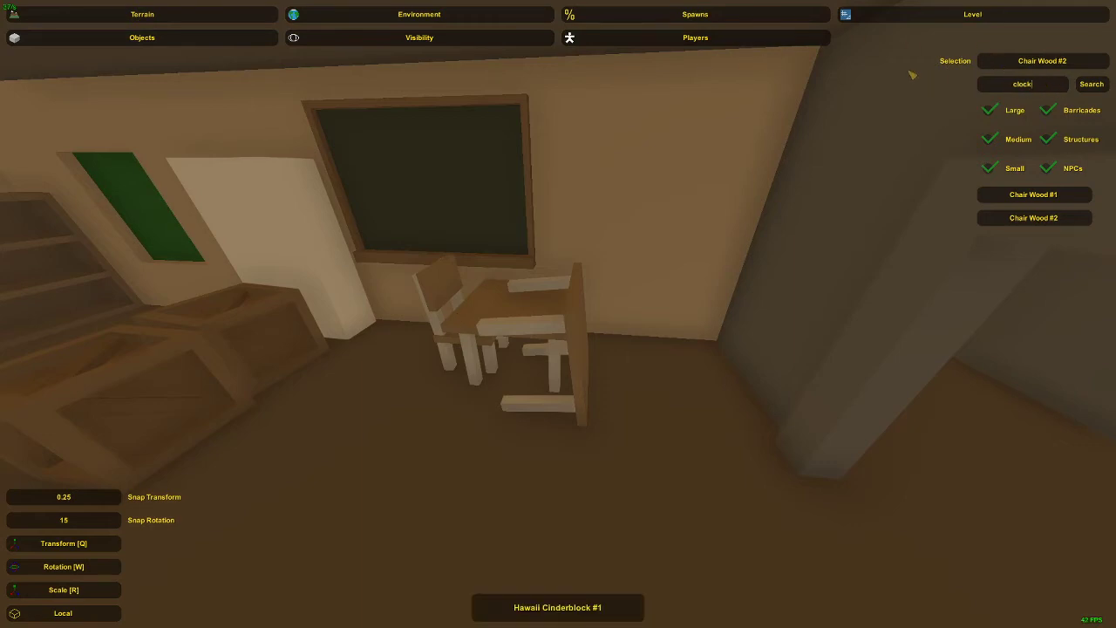
key(Return)
click(1002, 201)
right_drag(985, 209, 558, 314)
key(e)
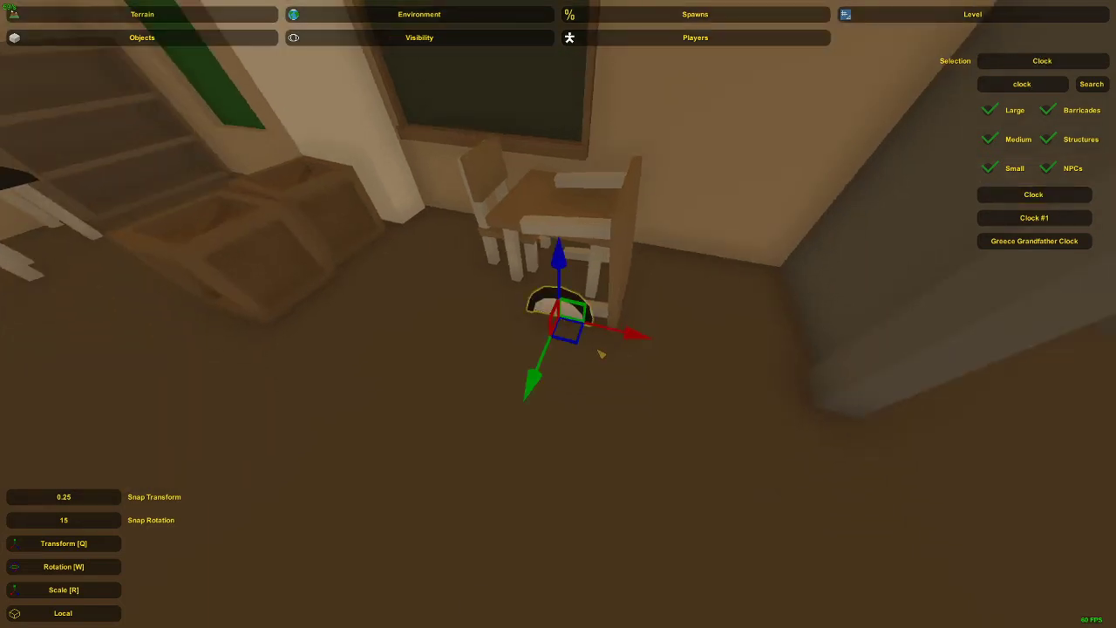
Move the clock onto the dark wall above the doorway.
key(e)
key(d)
right_drag(466, 357, 559, 317)
key(d)
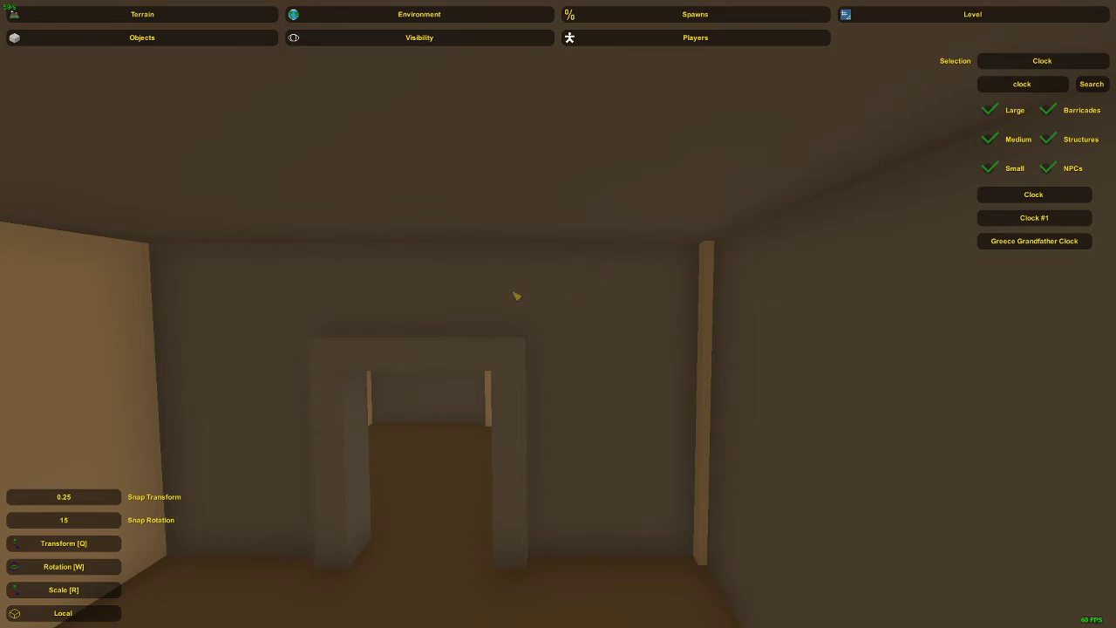
key(e)
key(w)
drag(567, 286, 500, 276)
right_drag(500, 276, 571, 312)
key(w)
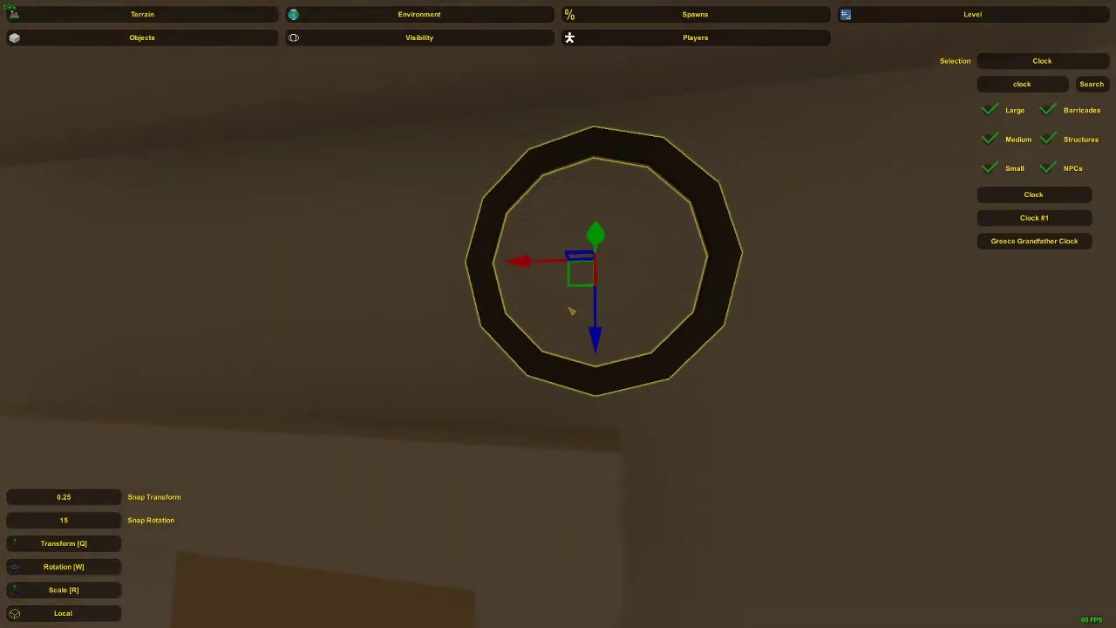
Shift the clock on the wall above the doorway so its face clears the wall surface.
drag(585, 281, 564, 279)
key(s)
right_drag(563, 278, 553, 314)
key(d)
drag(553, 315, 543, 313)
click(584, 294)
key(s)
right_drag(583, 294, 558, 314)
Rotate the clock about its facing axis so its hand points diagonally upward.
click(577, 314)
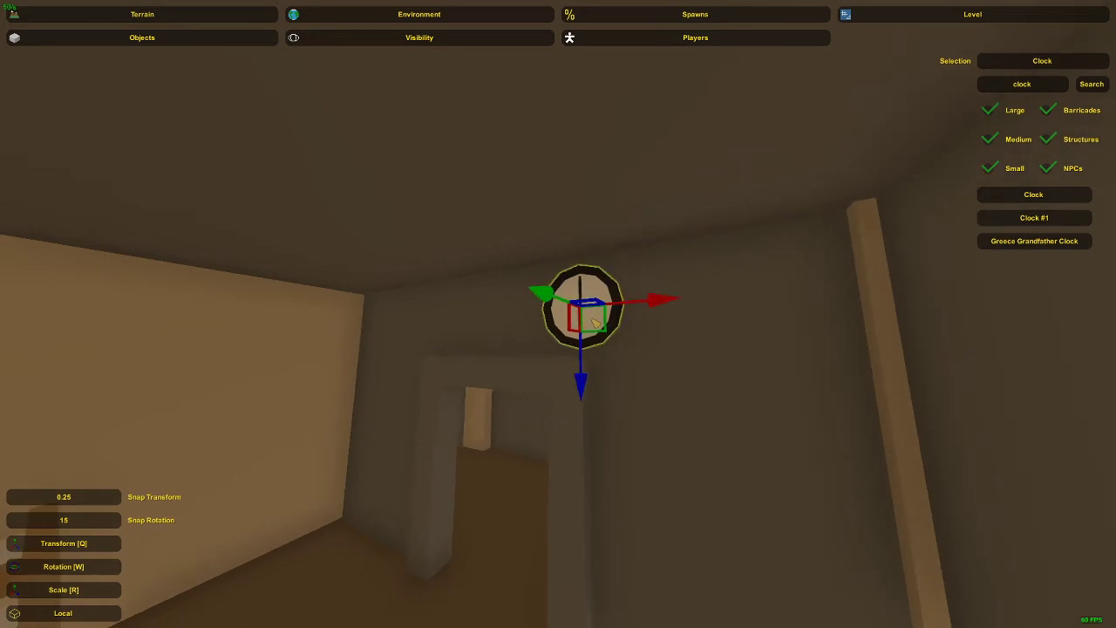
key(w)
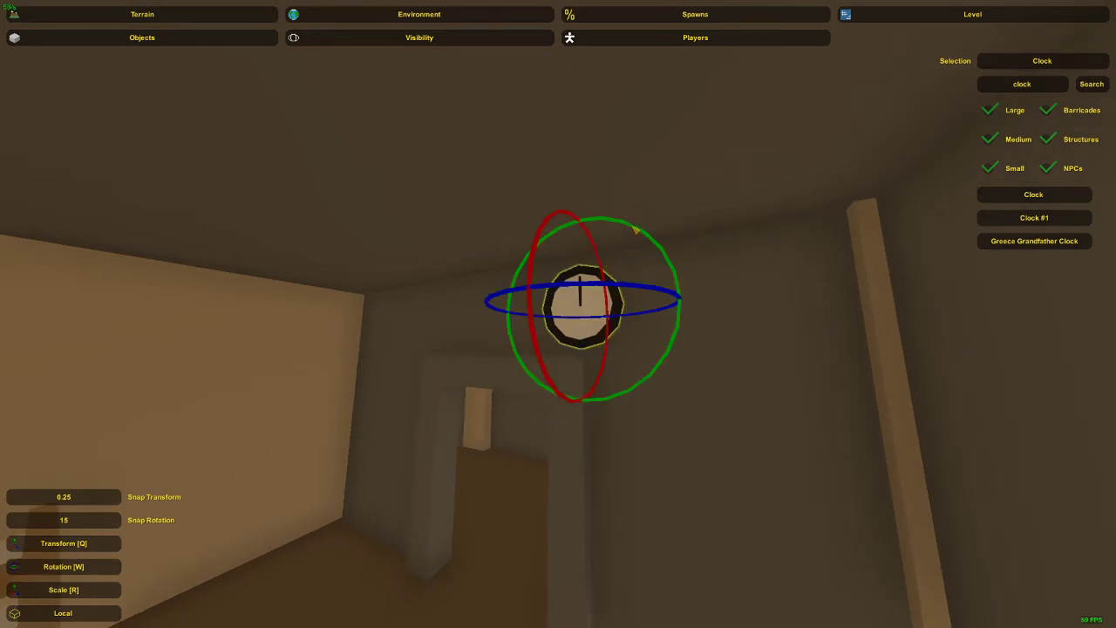
drag(637, 229, 660, 237)
key(q)
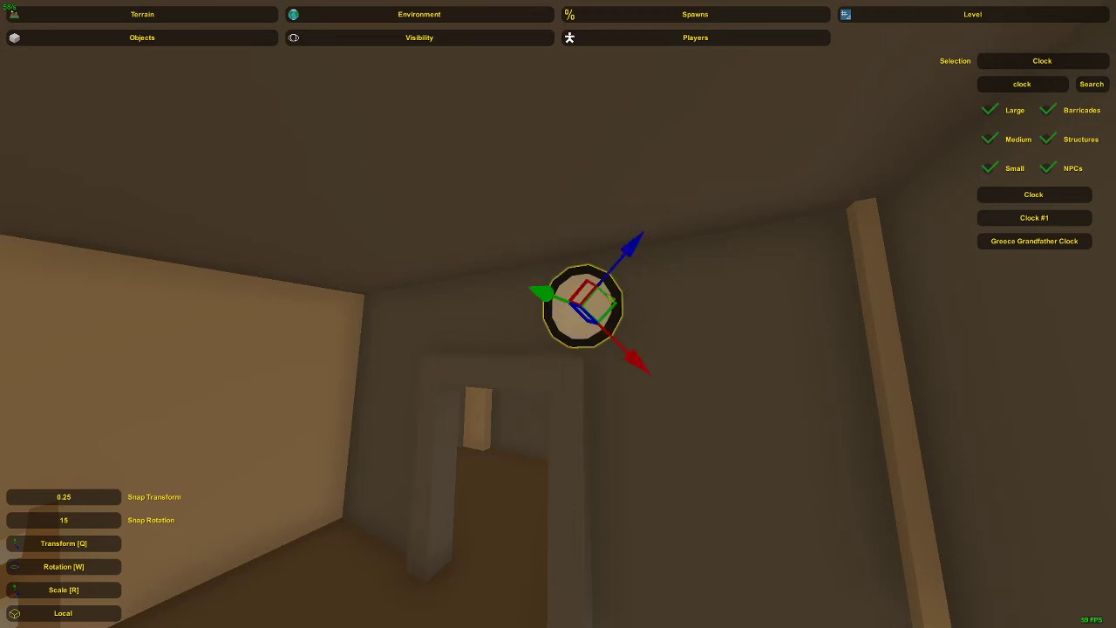
click(617, 296)
key(d)
right_drag(635, 297, 558, 314)
Nudge the rotated clock into place just above the corner of the door frame.
click(586, 321)
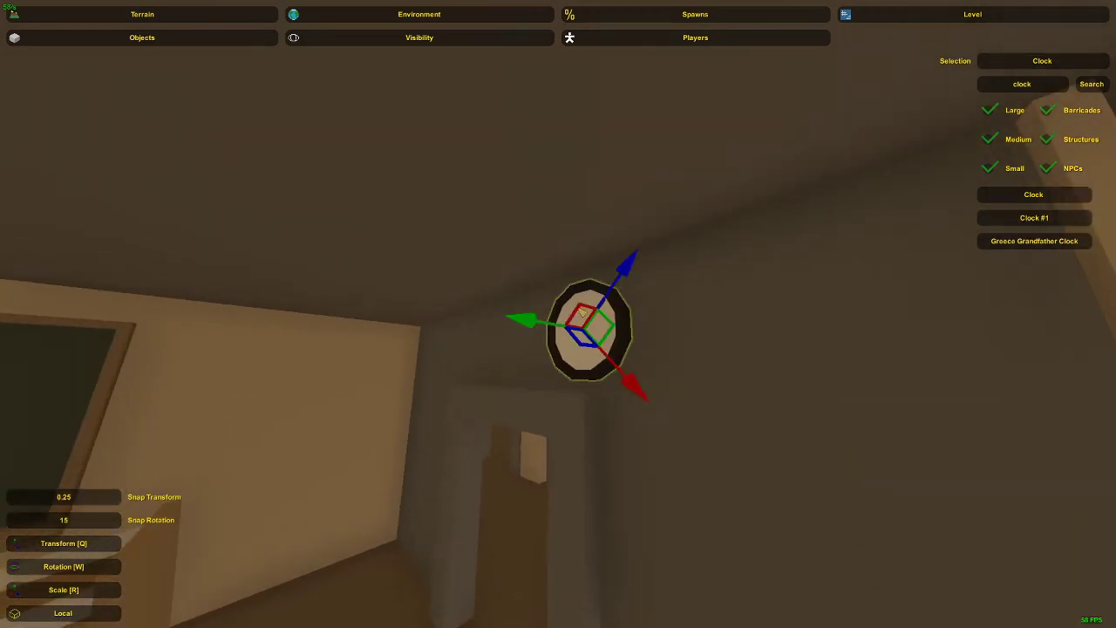
click(665, 312)
click(664, 311)
key(d)
right_drag(660, 316, 654, 342)
key(a)
right_drag(558, 314, 628, 341)
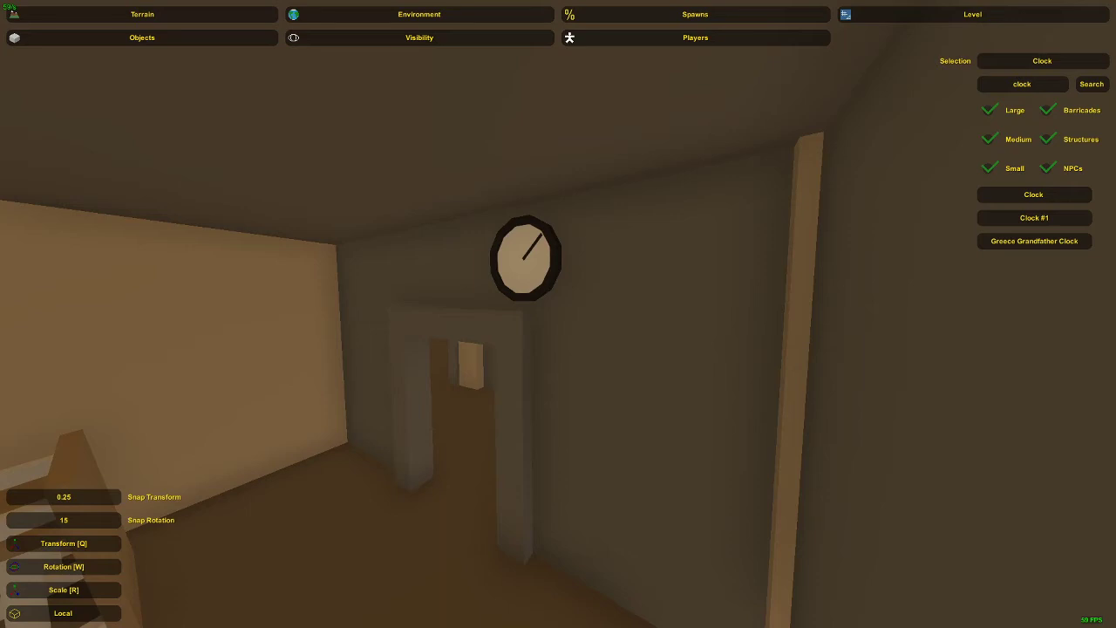
click(540, 263)
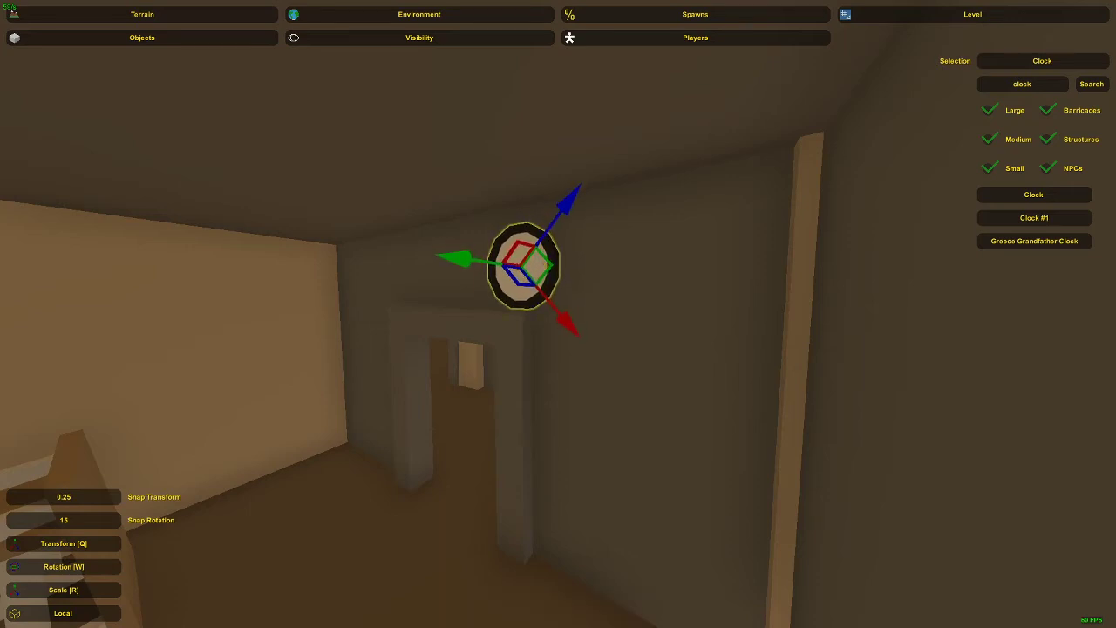
key(w)
right_drag(558, 314, 619, 275)
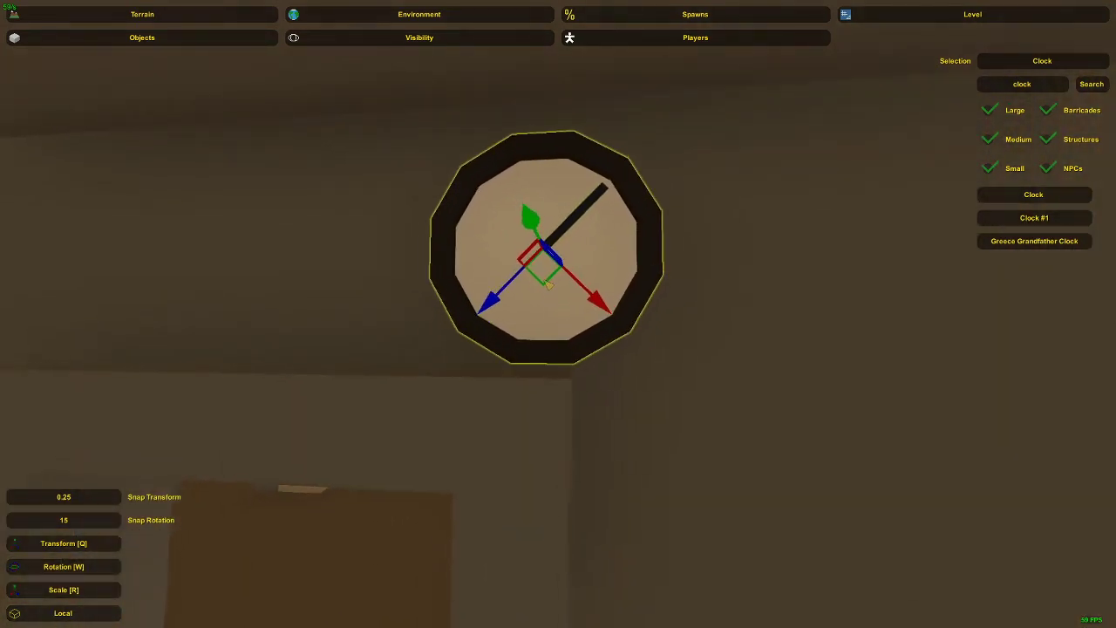
drag(546, 283, 543, 292)
click(548, 334)
key(s)
right_drag(547, 335, 565, 306)
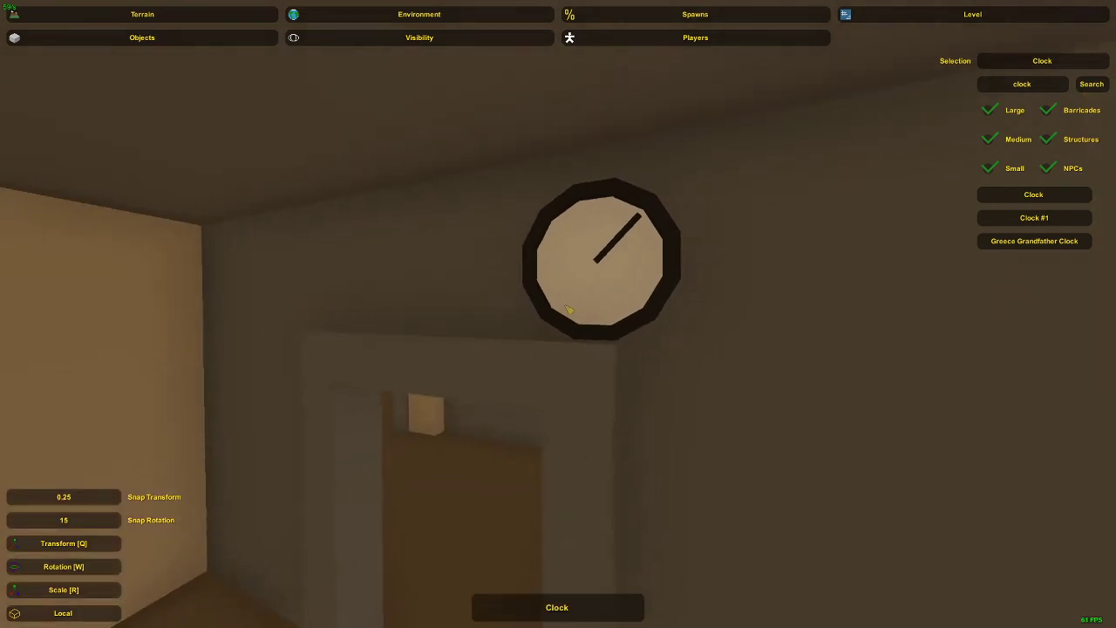
Fine-tune how far the clock stands out from the wall.
click(609, 263)
key(w)
right_drag(608, 263, 565, 315)
drag(597, 180, 592, 183)
click(592, 275)
right_drag(592, 276, 594, 276)
key(s)
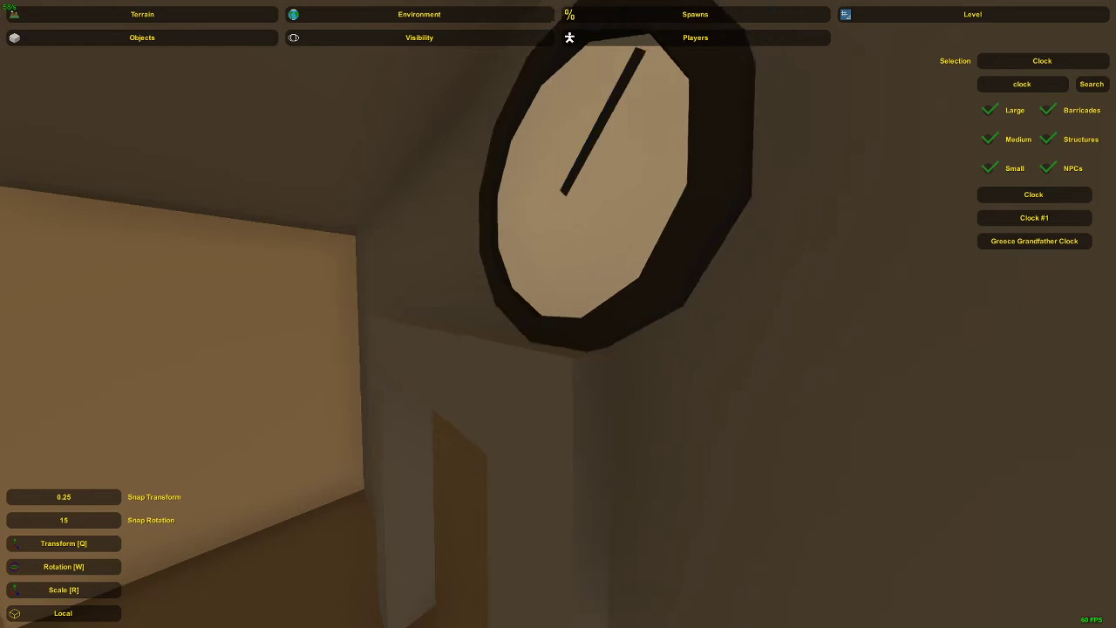
key(s)
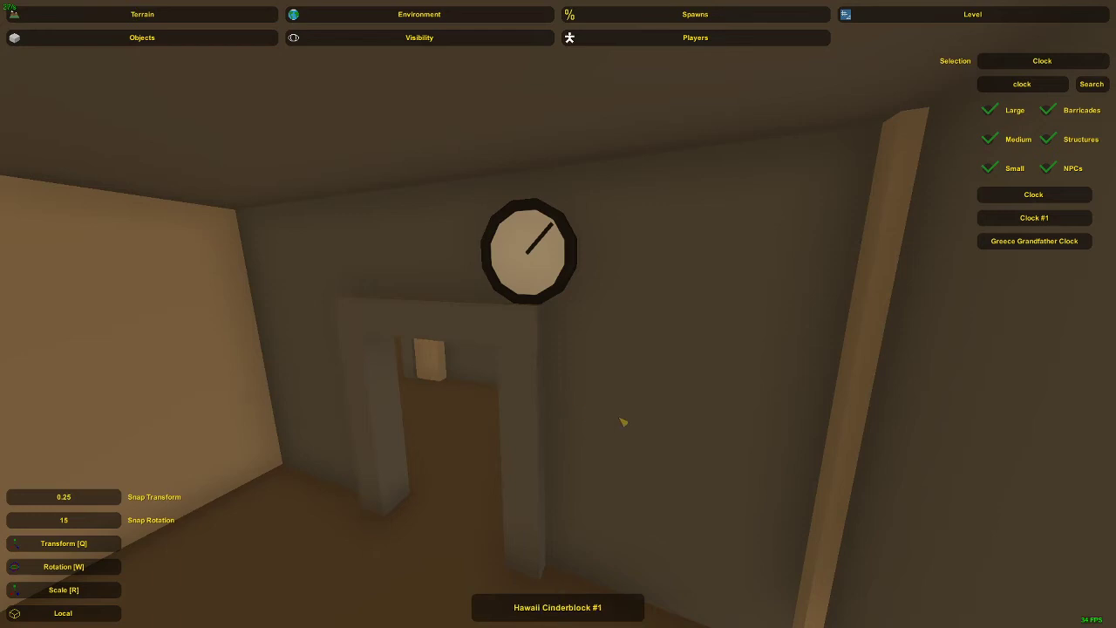
key(w)
right_drag(623, 422, 828, 436)
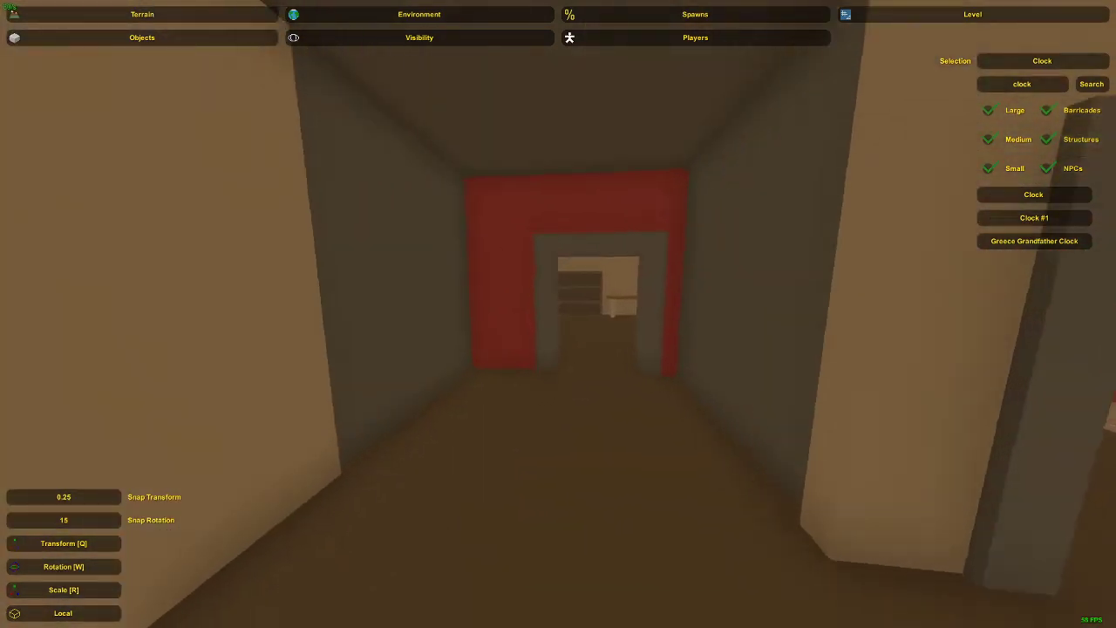
key(w)
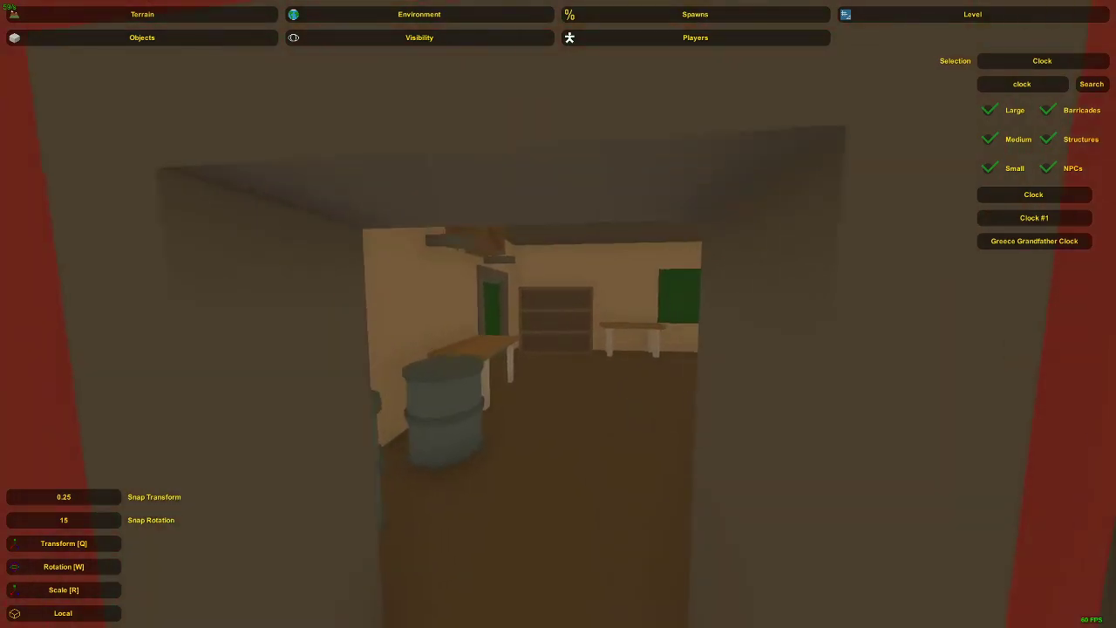
Delete one of the two barrels standing beside the doorway.
key(w)
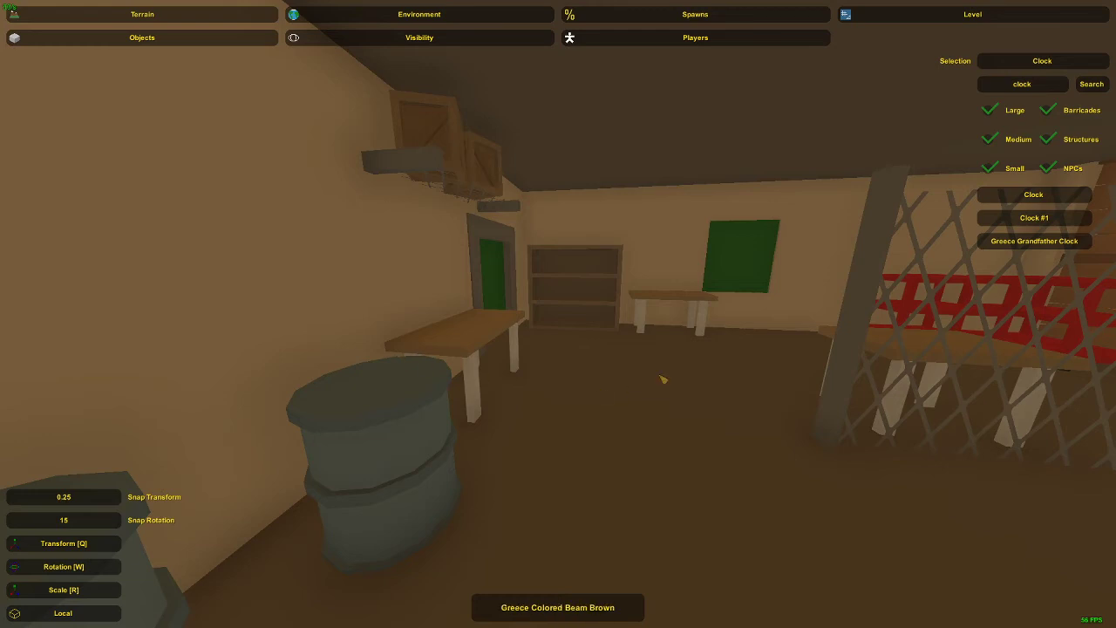
right_drag(662, 379, 562, 324)
click(568, 329)
key(Delete)
Move the remaining barrel into the corner between the red wall and the beige wall.
click(440, 343)
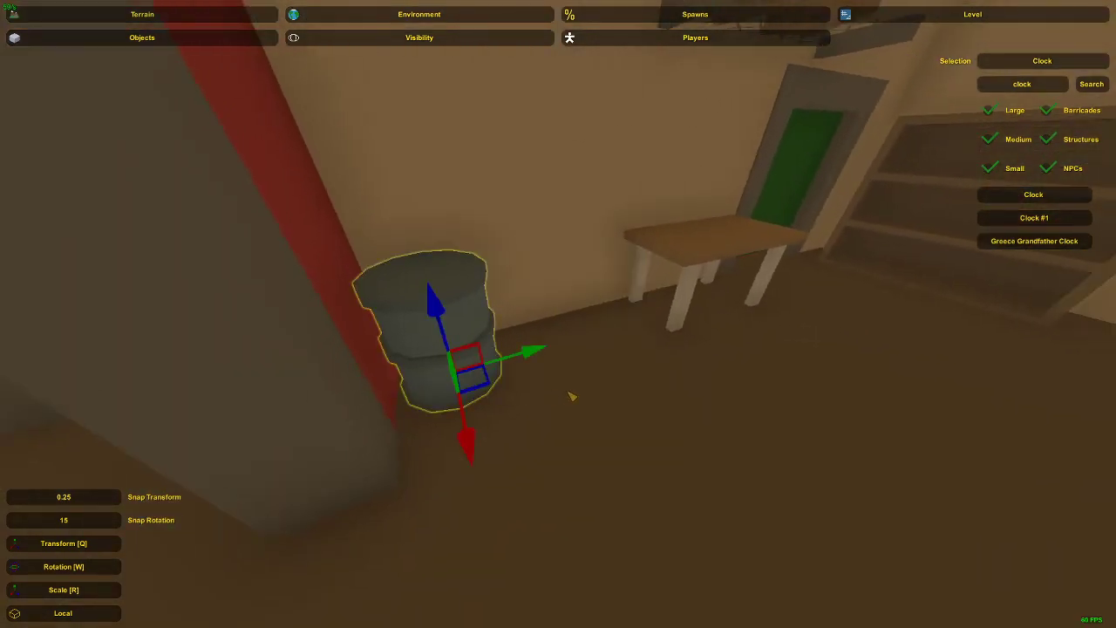
key(e)
right_drag(570, 394, 558, 319)
key(e)
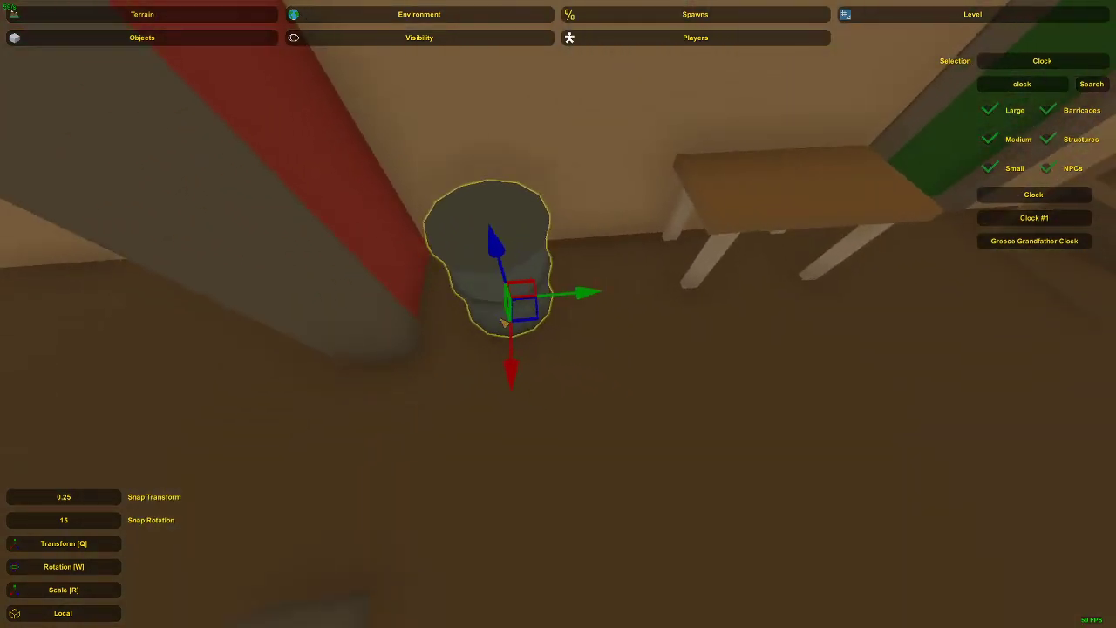
key(e)
key(e)
key(e)
right_drag(476, 295, 349, 157)
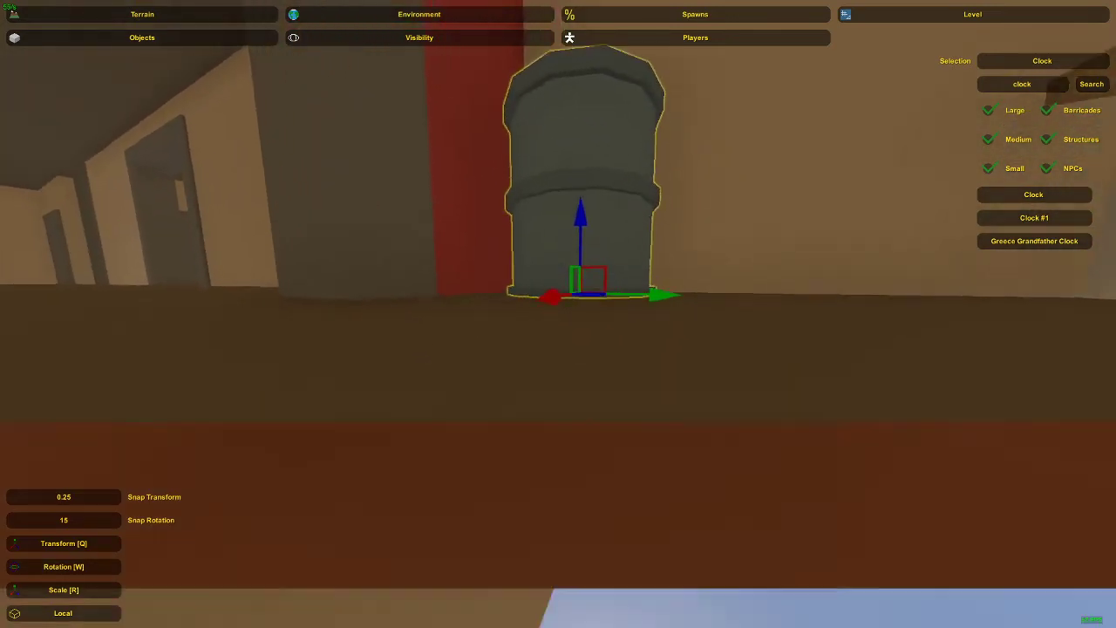
key(w)
right_drag(559, 313, 565, 349)
drag(565, 296, 566, 283)
click(557, 284)
Duplicate the corner barrel and stand the copy next to it, between the first barrel and the table.
key(s)
right_drag(557, 283, 580, 318)
click(580, 318)
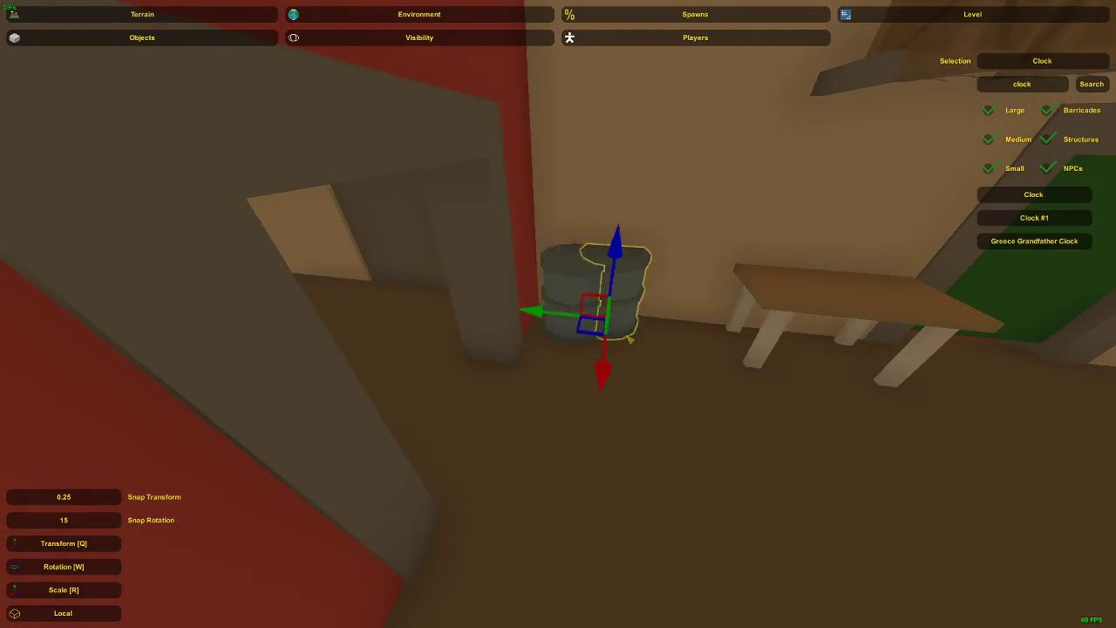
drag(629, 339, 657, 341)
right_drag(657, 341, 560, 317)
key(a)
click(582, 312)
key(d)
key(s)
key(w)
key(w)
key(s)
key(w)
key(s)
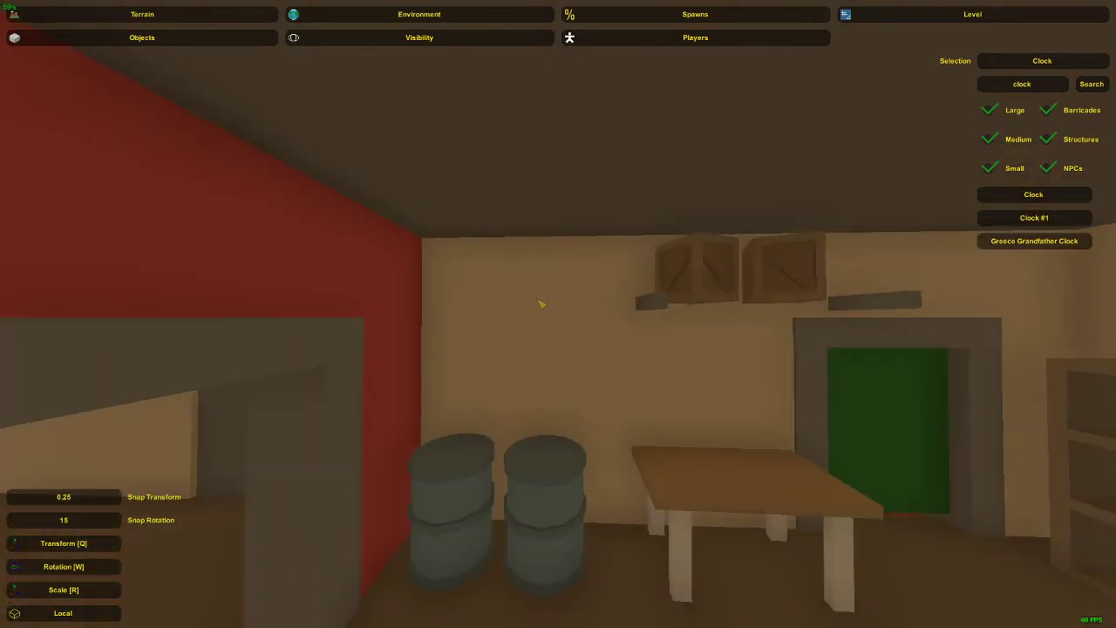
key(w)
right_drag(572, 302, 698, 311)
key(s)
key(w)
key(e)
key(w)
right_drag(433, 189, 401, 197)
key(s)
key(w)
drag(609, 258, 666, 259)
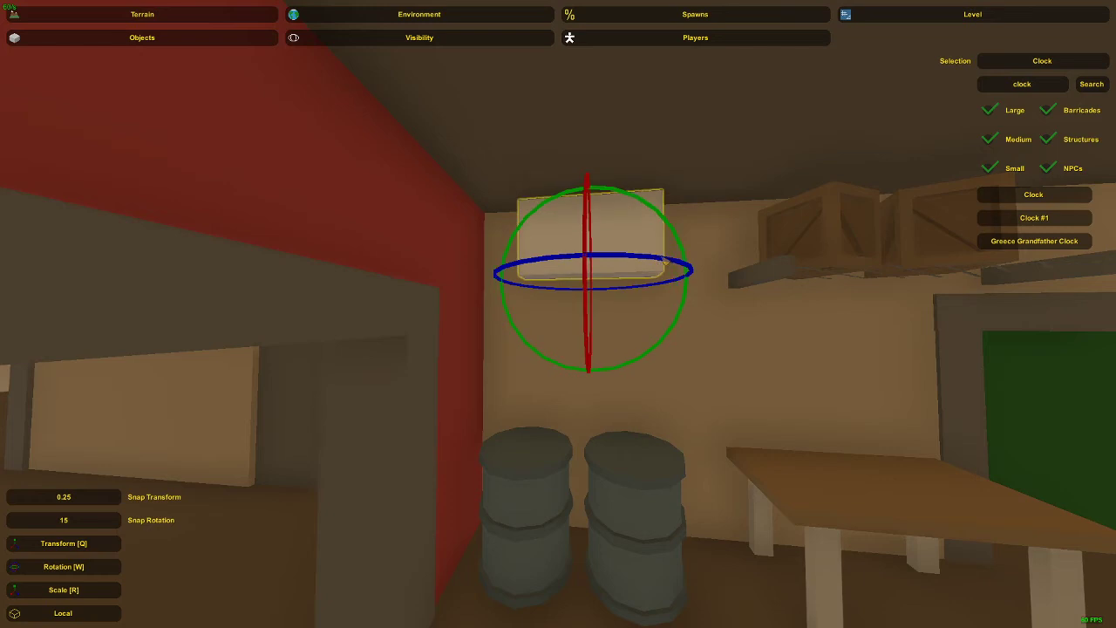
key(d)
right_drag(666, 259, 569, 257)
key(w)
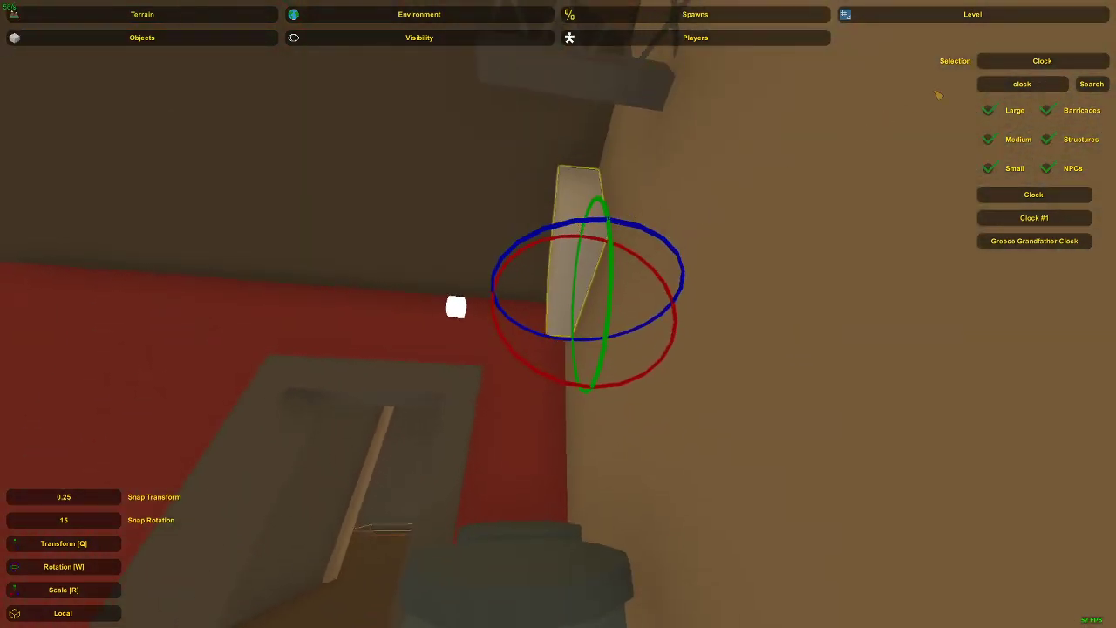
key(Delete)
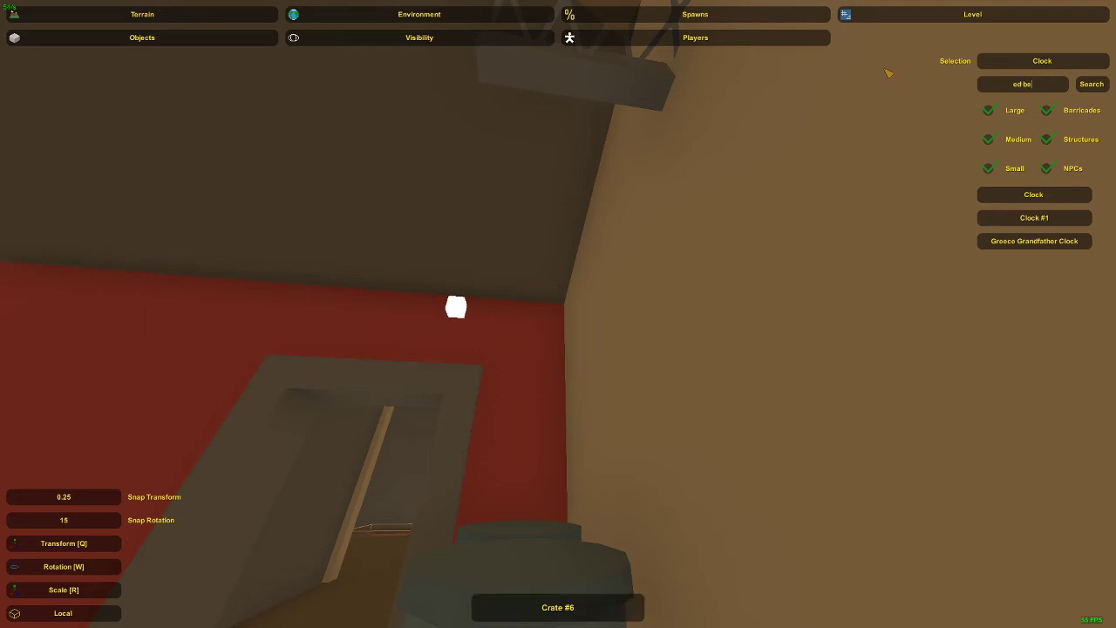
Search the objects for "ed beam" and place a Greece Colored Beam White on the wall by the barrels.
text(am)
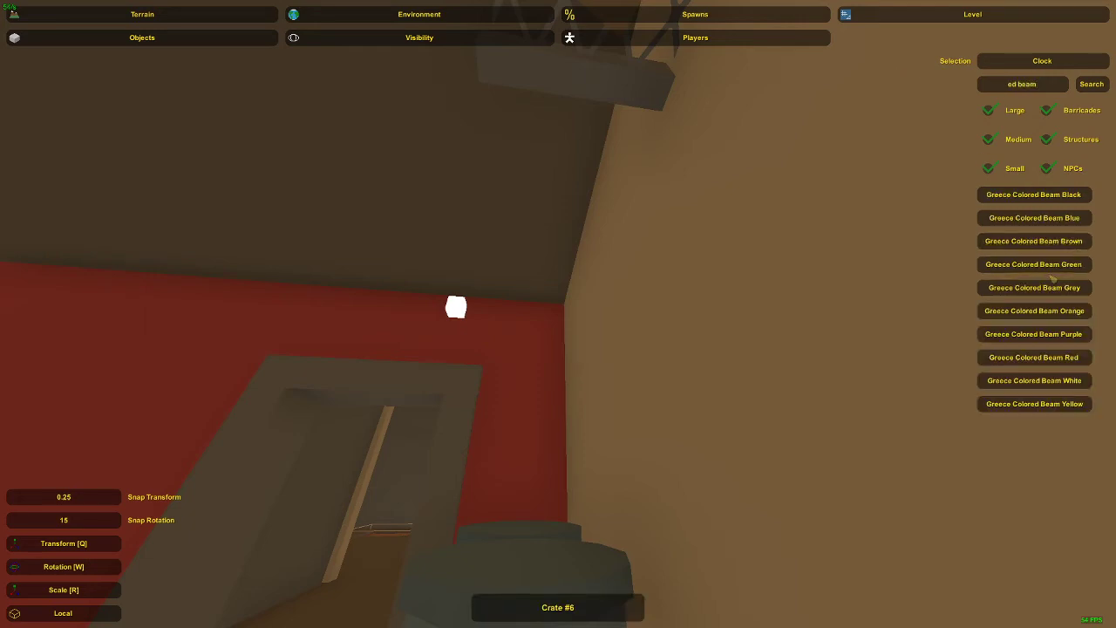
click(1035, 381)
key(s)
right_drag(959, 375, 1003, 440)
key(e)
key(q)
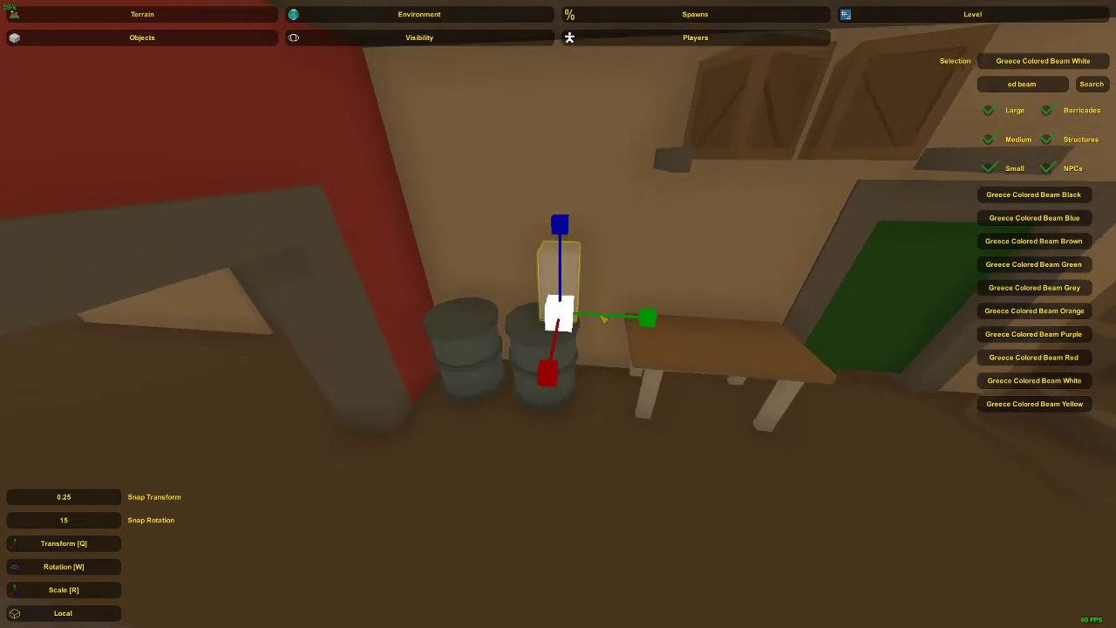
Scale the white beam wider along its green axis.
drag(602, 319, 665, 324)
key(d)
right_drag(665, 324, 563, 321)
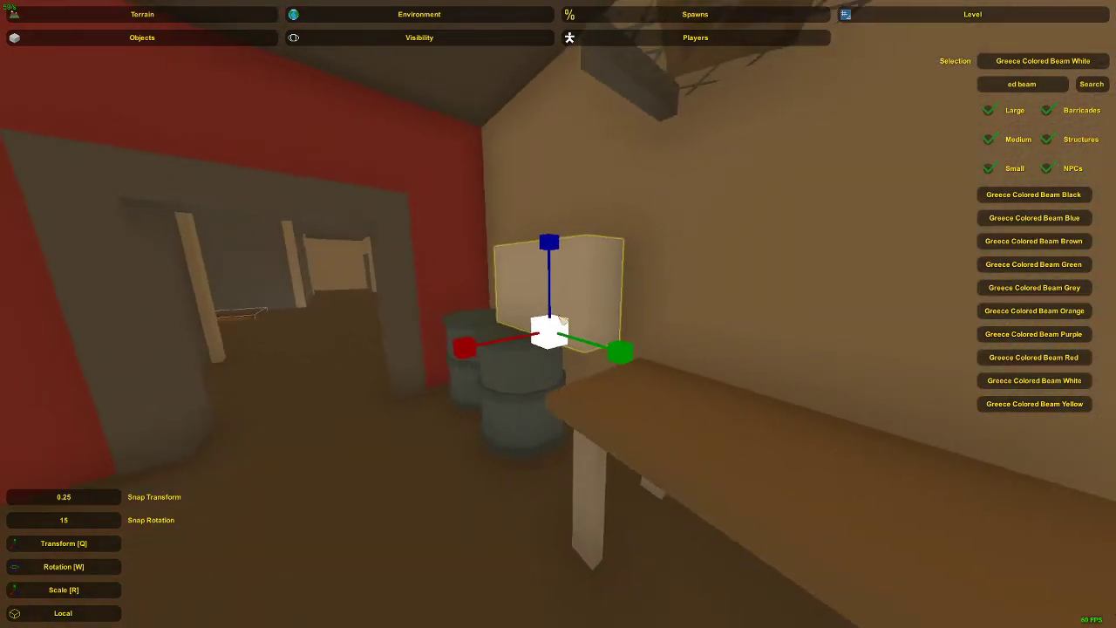
key(a)
right_drag(497, 343, 584, 314)
Move the white beam up beneath the ceiling above the barrels and pull it out from the wall.
key(e)
key(q)
right_drag(523, 244, 470, 200)
key(d)
right_drag(558, 314, 492, 305)
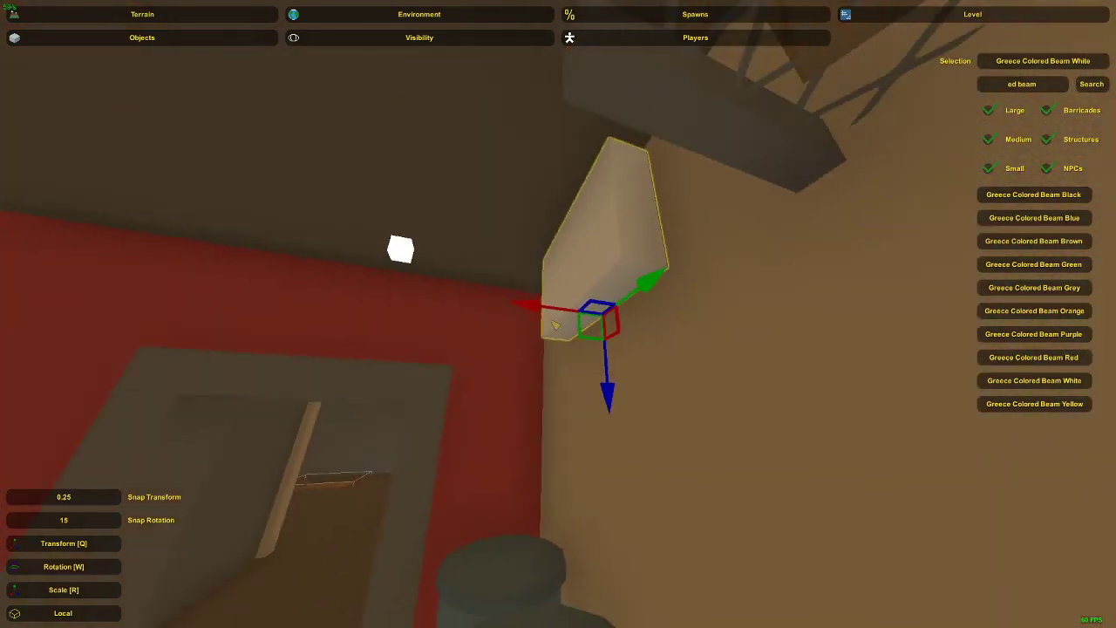
drag(558, 307, 527, 301)
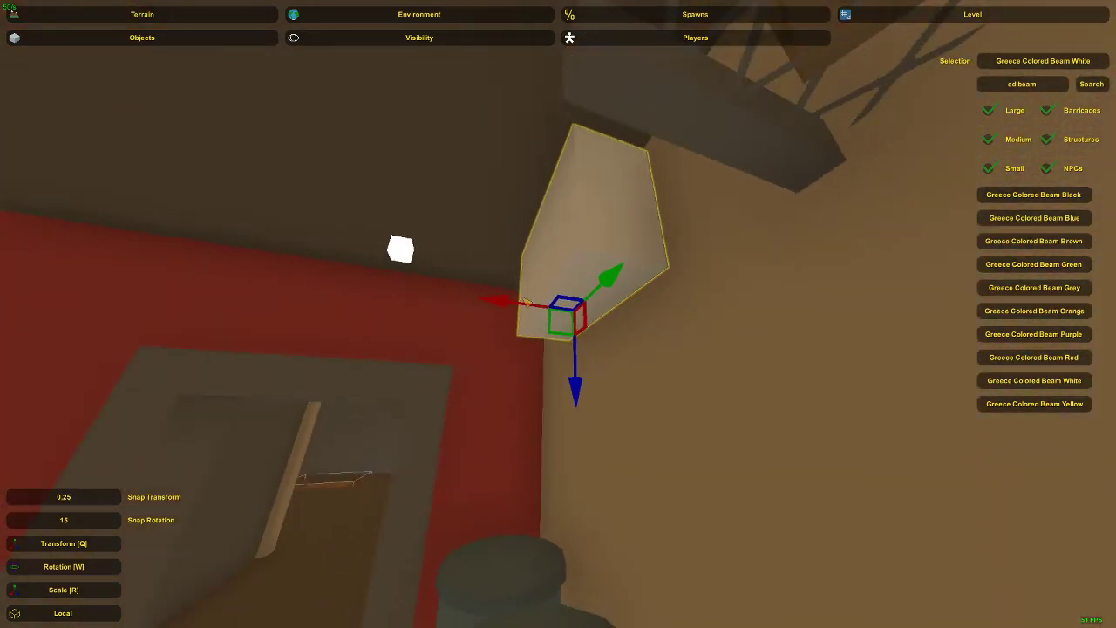
key(a)
right_drag(527, 301, 649, 305)
key(a)
Resize and reposition the white beam to form a wall cabinet above the two barrels.
right_drag(558, 314, 583, 309)
key(r)
key(a)
right_drag(523, 336, 579, 326)
drag(578, 325, 610, 332)
key(d)
right_drag(611, 331, 560, 318)
drag(561, 306, 583, 348)
Scale the white cabinet taller so that its front is roughly square.
key(r)
key(q)
key(q)
right_drag(583, 350, 556, 314)
key(r)
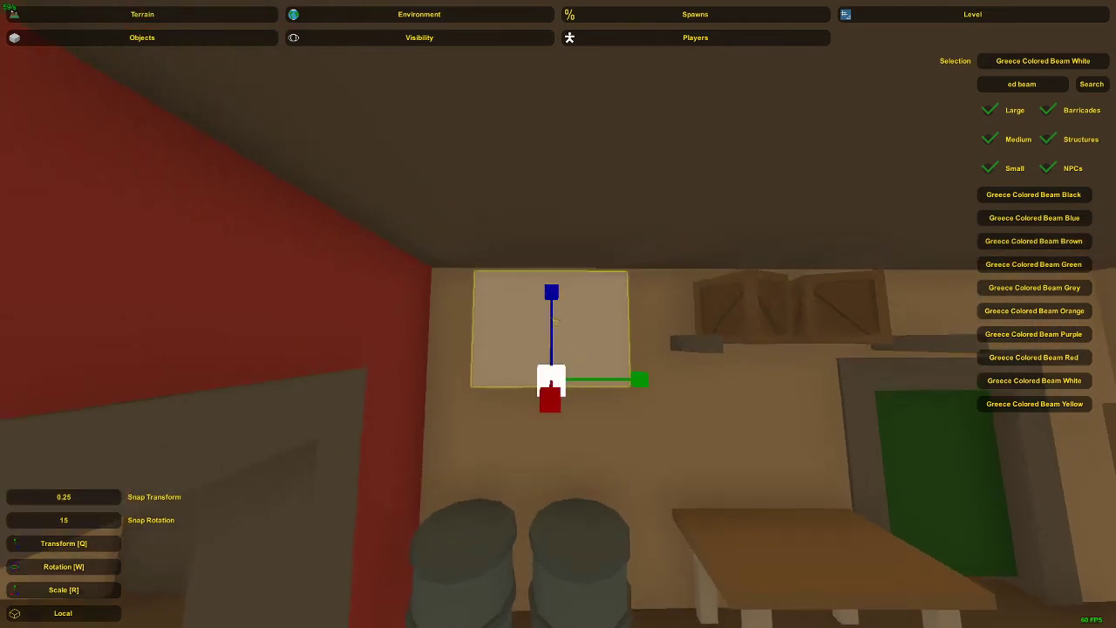
mouse_move(555, 314)
mouse_down()
mouse_move(555, 304)
mouse_move(559, 330)
mouse_up()
key(q)
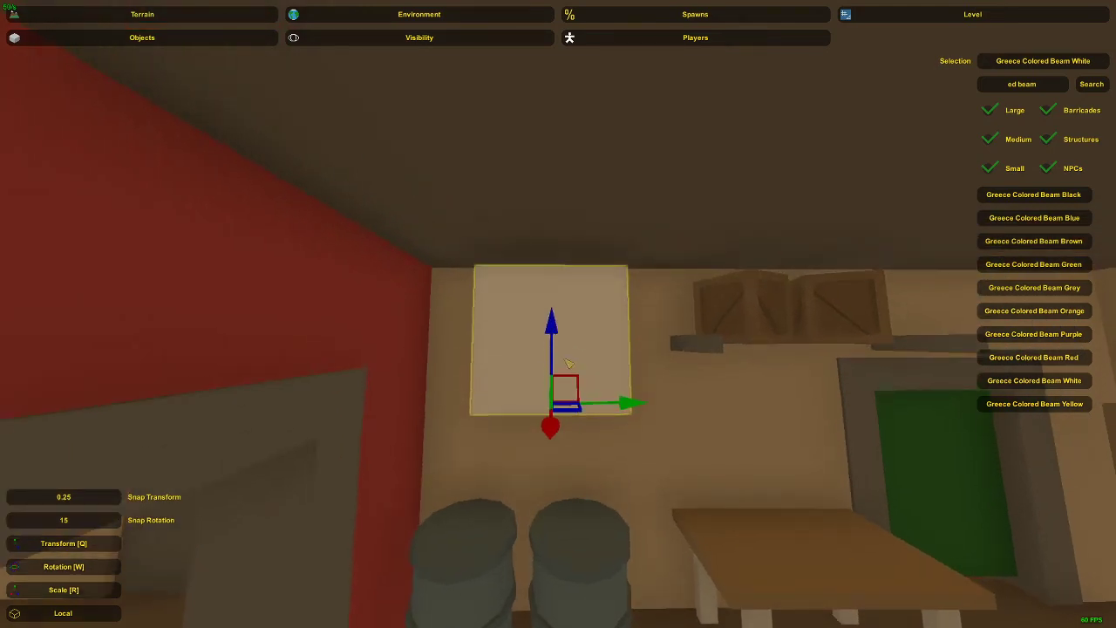
Nudge the white cabinet into its final position against the wall, just under the ceiling.
right_drag(568, 364, 568, 317)
drag(550, 345, 547, 345)
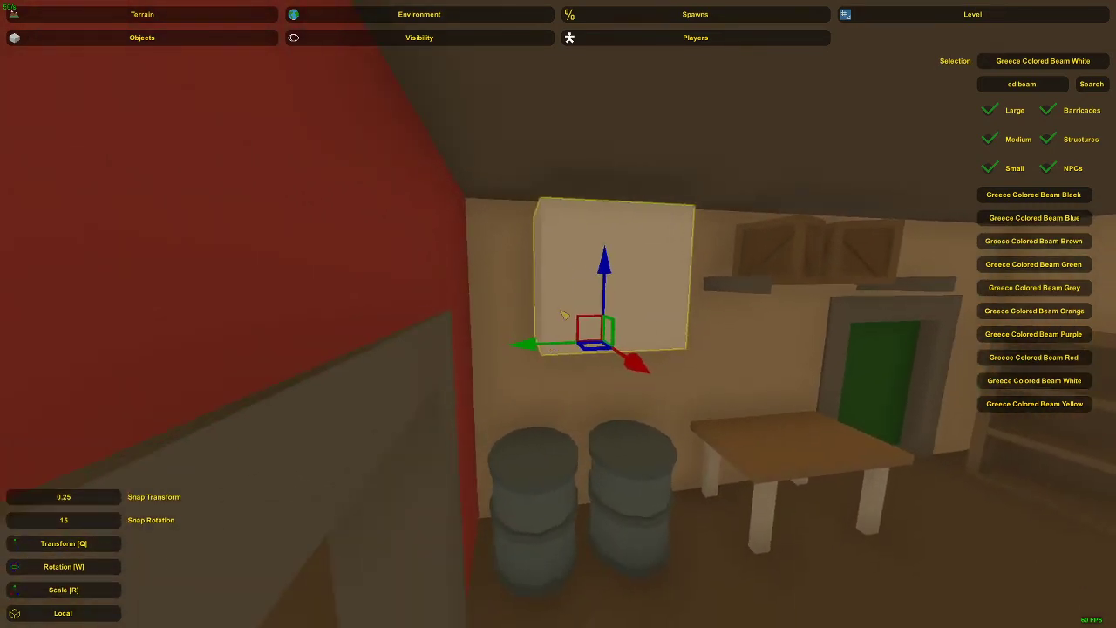
click(599, 281)
click(598, 281)
click(594, 267)
click(593, 267)
drag(605, 274, 605, 271)
click(582, 274)
key(d)
right_drag(582, 274, 558, 267)
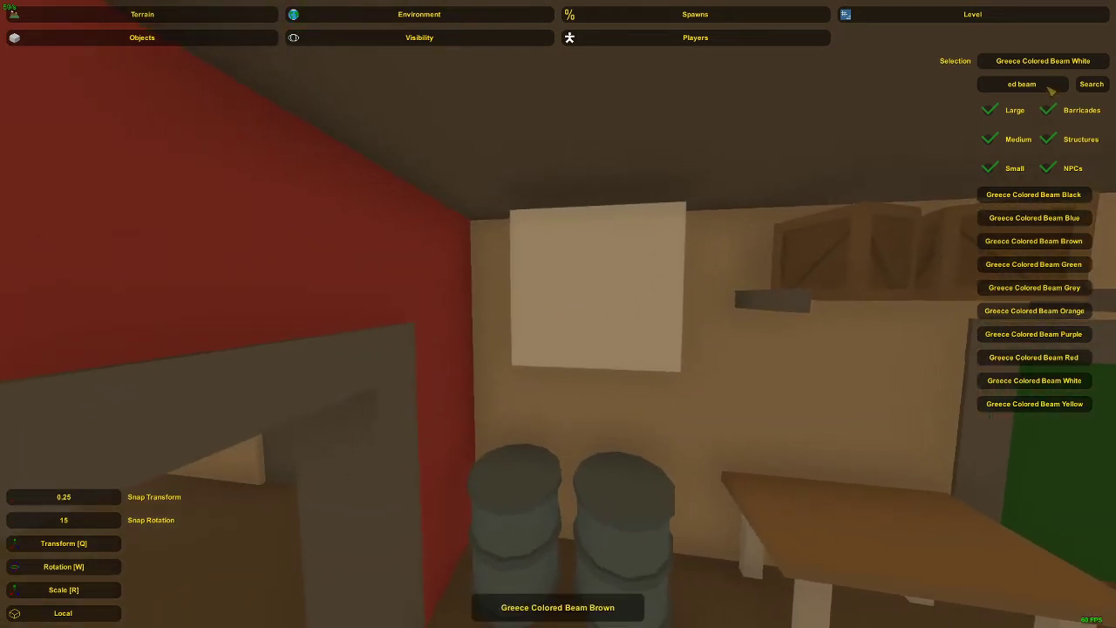
Place a Greece Colored Beam Brown and paste the white cabinet's transform onto it.
click(1050, 239)
right_drag(1037, 241, 563, 297)
key(e)
click(514, 280)
click(715, 428)
key(ctrl+n)
Shift the brown beam slightly forward so it sits just in front of the white cabinet's face.
key(d)
right_drag(715, 428, 560, 349)
key(r)
key(q)
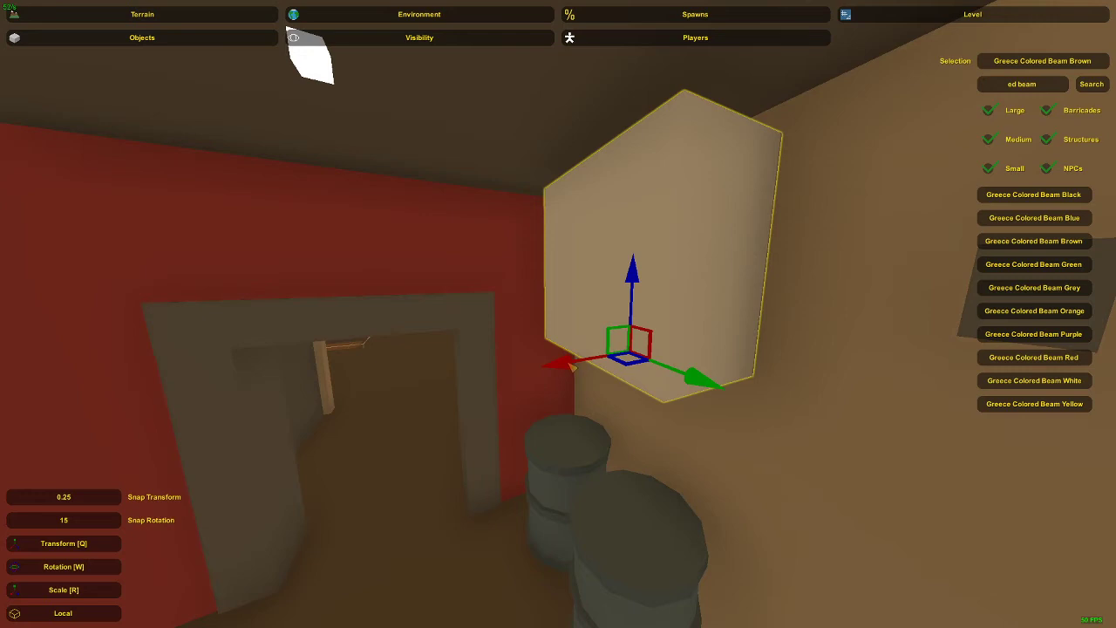
drag(567, 362, 563, 363)
Shrink the brown beam's width and height to form a door panel with a white border around it.
key(r)
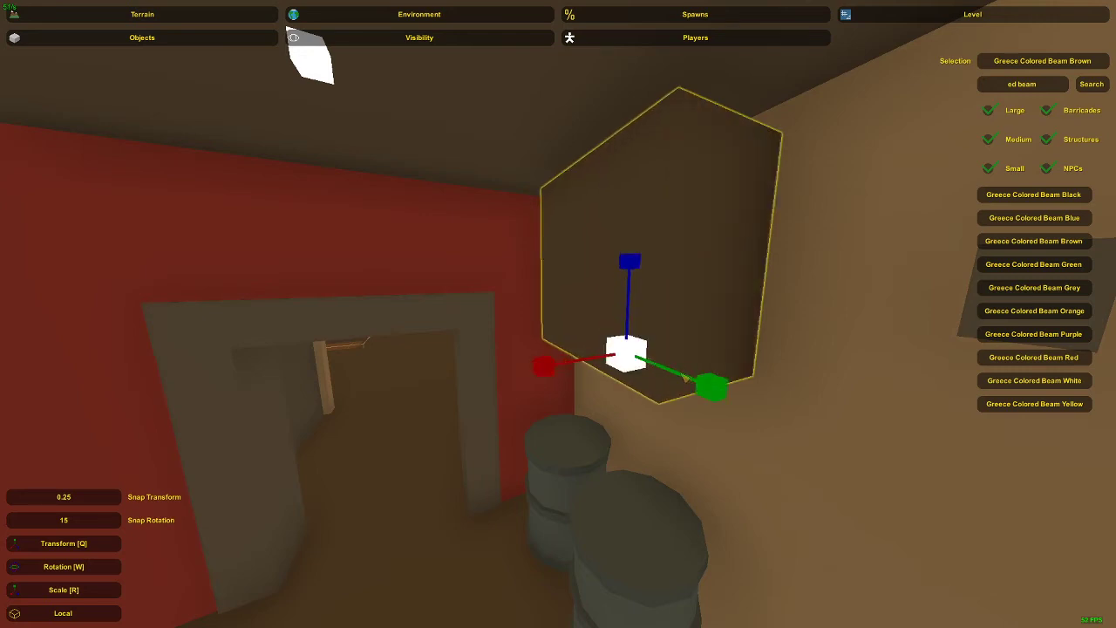
drag(683, 373, 680, 374)
right_drag(627, 238, 563, 312)
mouse_move(596, 263)
mouse_down()
mouse_move(601, 278)
mouse_move(600, 265)
mouse_up()
key(q)
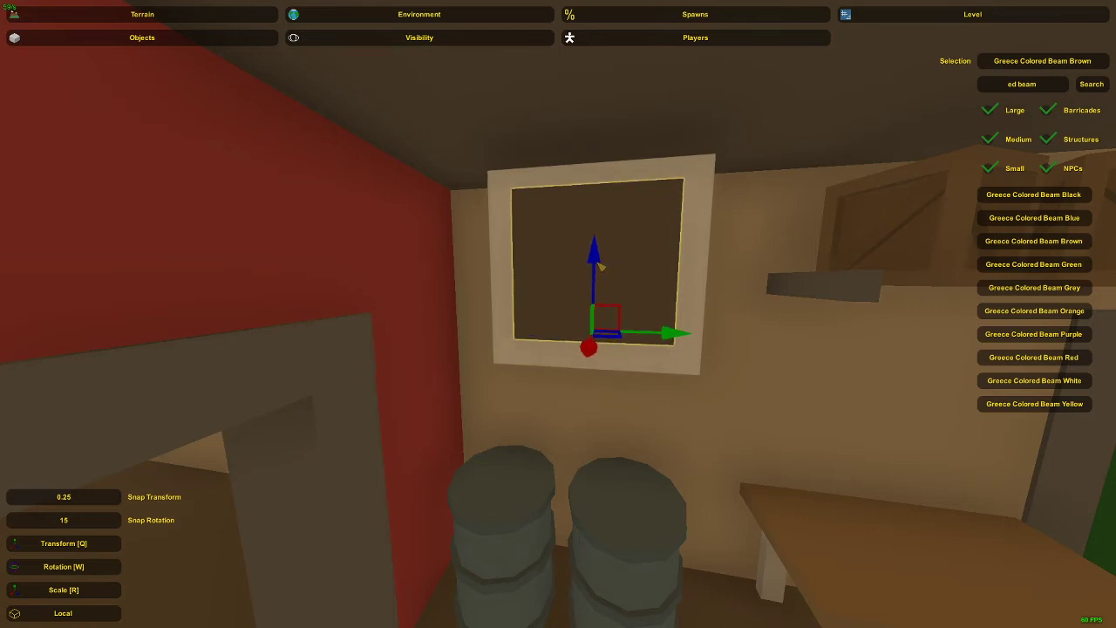
Widen the brown door panel slightly and adjust its height to thin the cabinet's white border.
key(r)
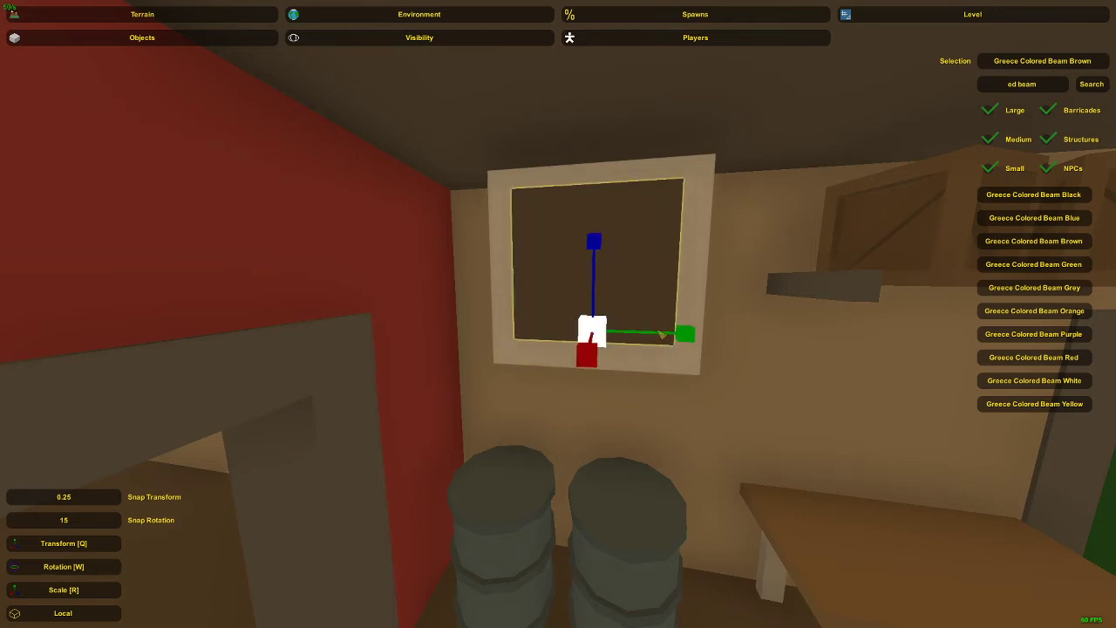
right_drag(660, 335, 558, 314)
key(a)
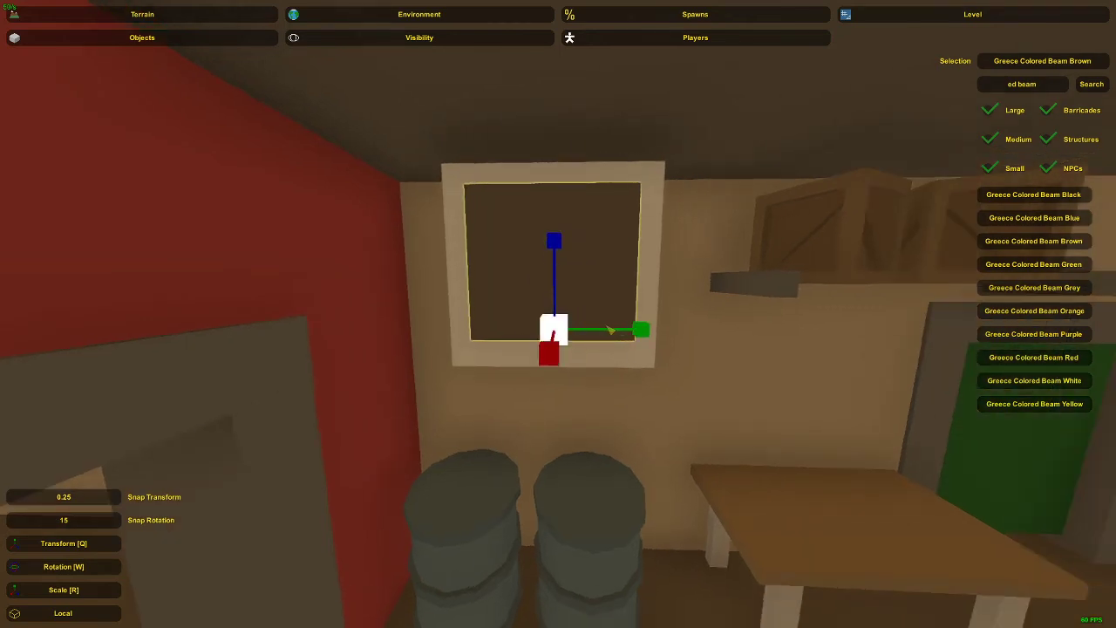
drag(610, 330, 596, 320)
drag(552, 240, 558, 237)
click(558, 241)
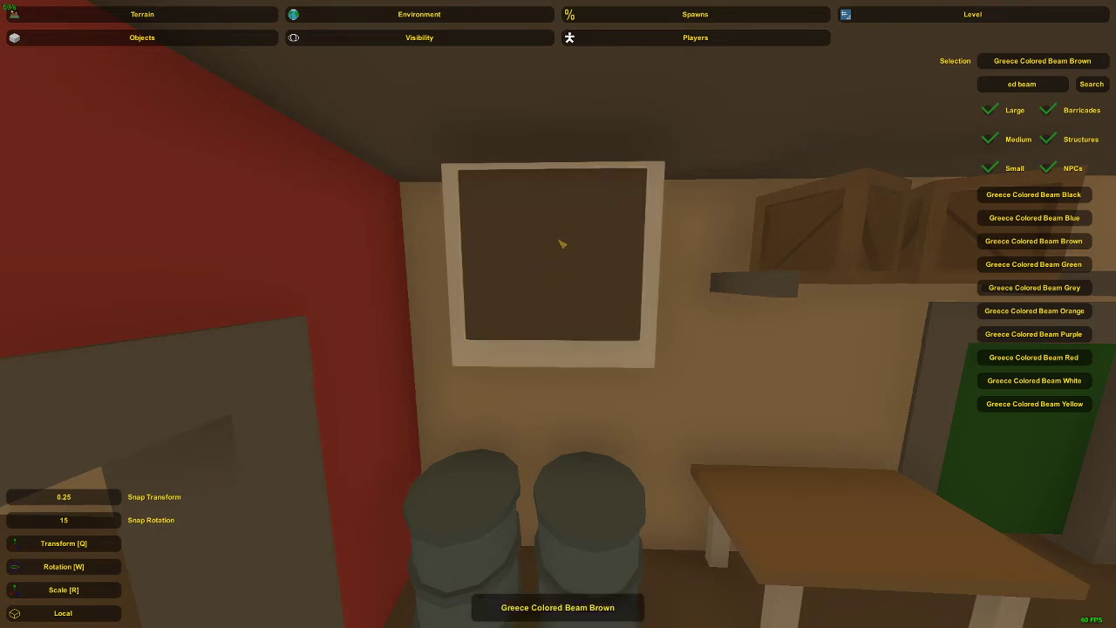
Center the brown door panel vertically on the white cabinet's front.
click(562, 257)
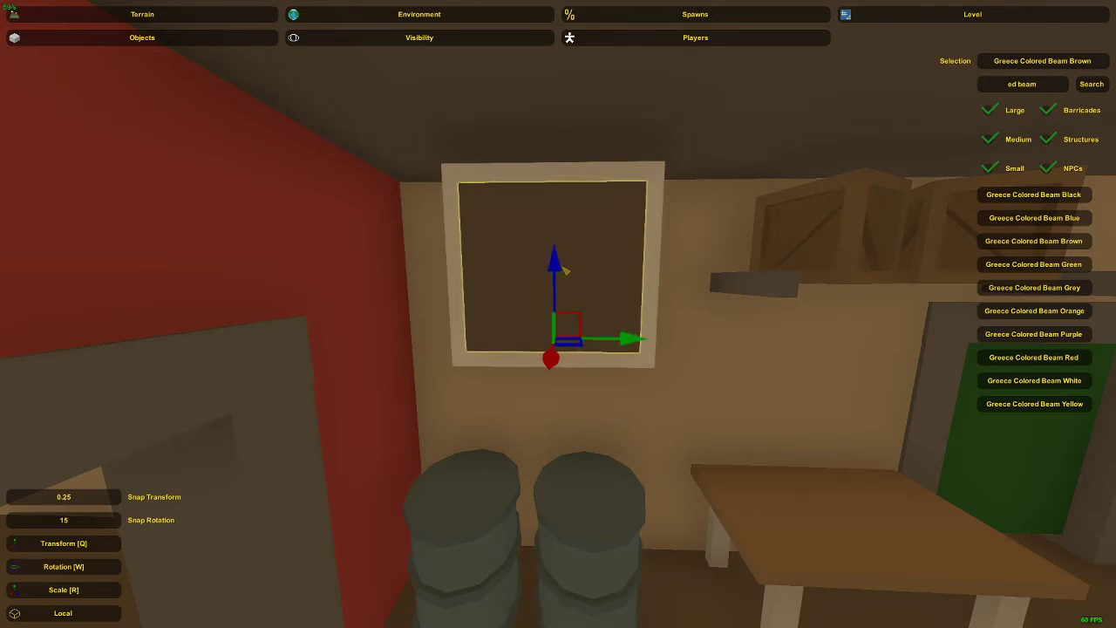
key(q)
click(538, 270)
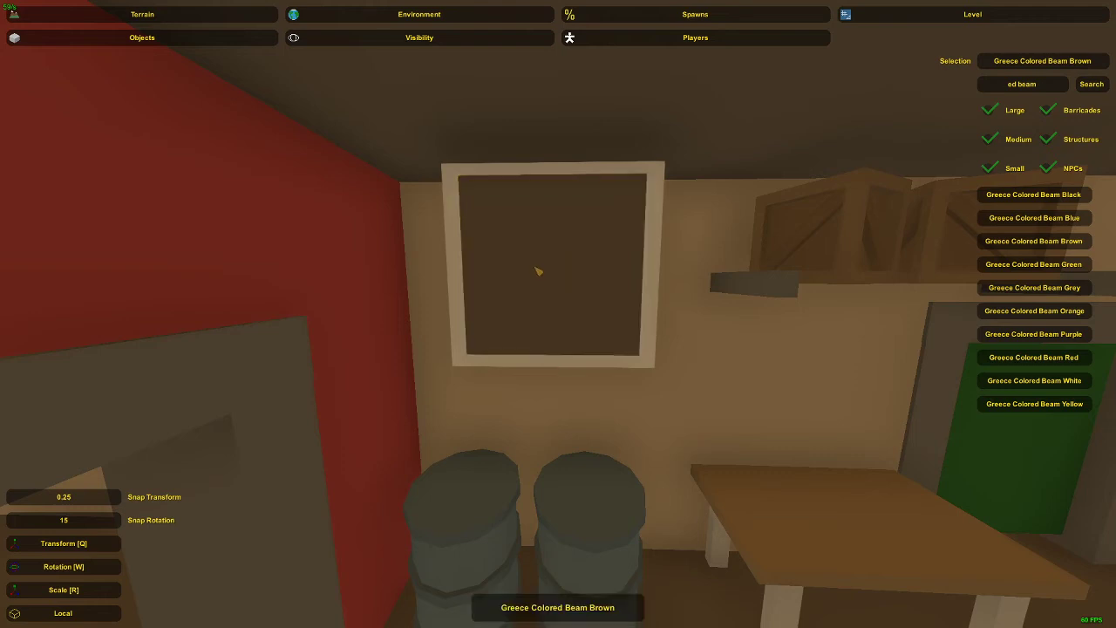
Delete the grey shelf supports beneath the two wall crates.
key(s)
right_drag(538, 270, 672, 222)
key(w)
key(s)
key(w)
right_drag(558, 313, 999, 168)
click(634, 298)
key(Delete)
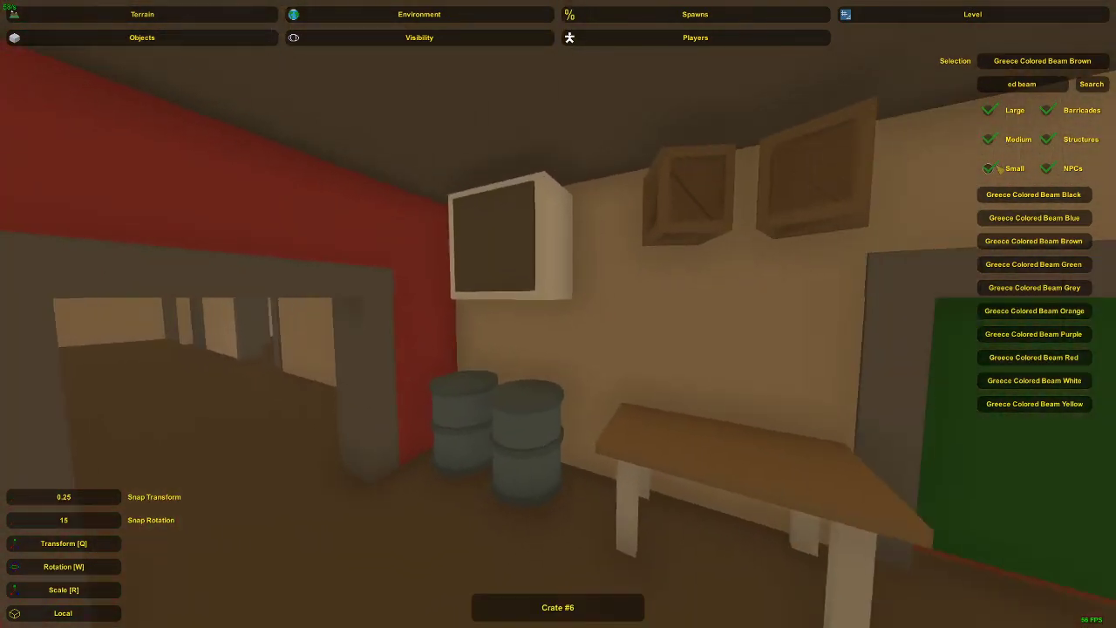
Search the objects for "fence" and choose Fence Metal #4.
click(1046, 85)
text(fence)
key(Return)
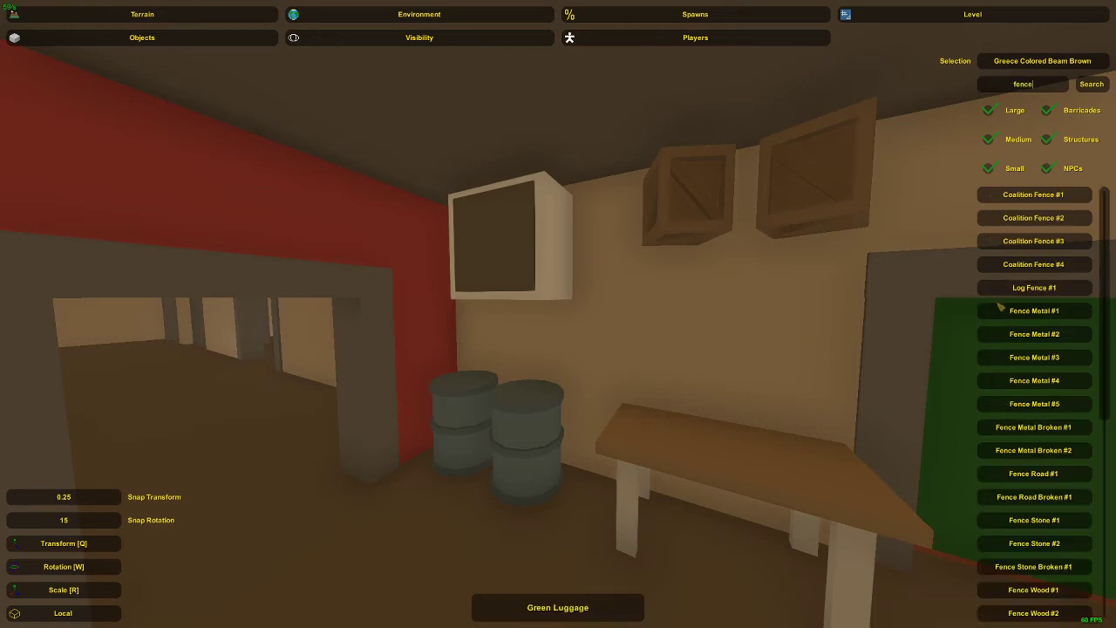
click(1046, 381)
text(e)
right_drag(1046, 383, 568, 299)
click(1034, 404)
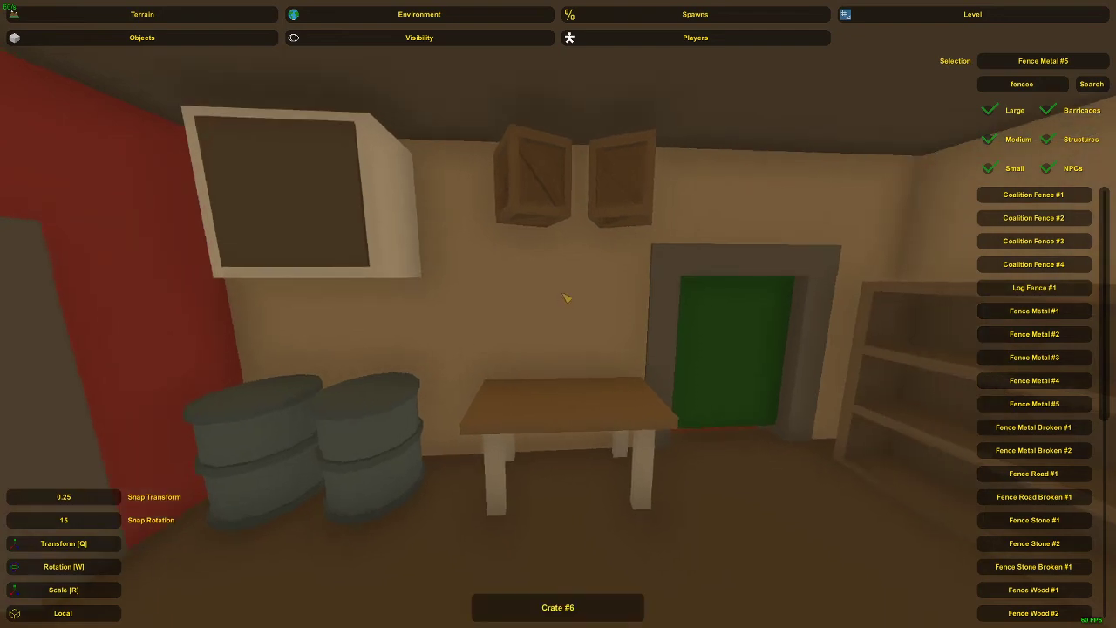
key(e)
key(Delete)
Place a Fence Metal #4 on the wall by the crates and rotate it to lie flat as a shelf.
click(1035, 381)
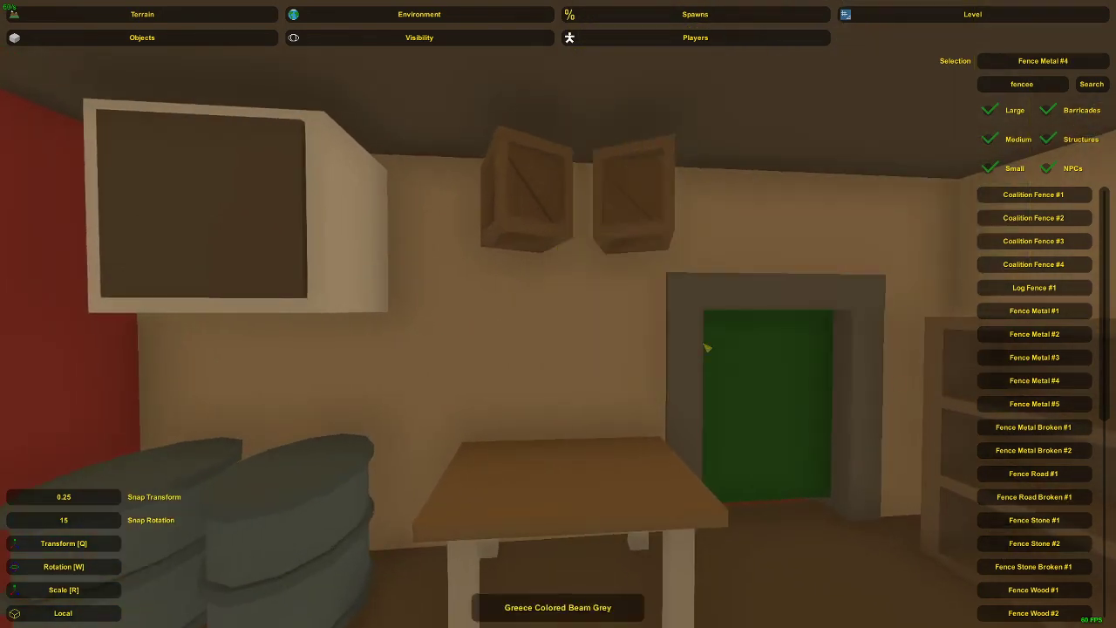
key(e)
key(e)
key(w)
key(d)
right_drag(578, 285, 558, 314)
drag(560, 247, 510, 238)
Move the flat metal fence beneath the two crates and against the wall.
key(q)
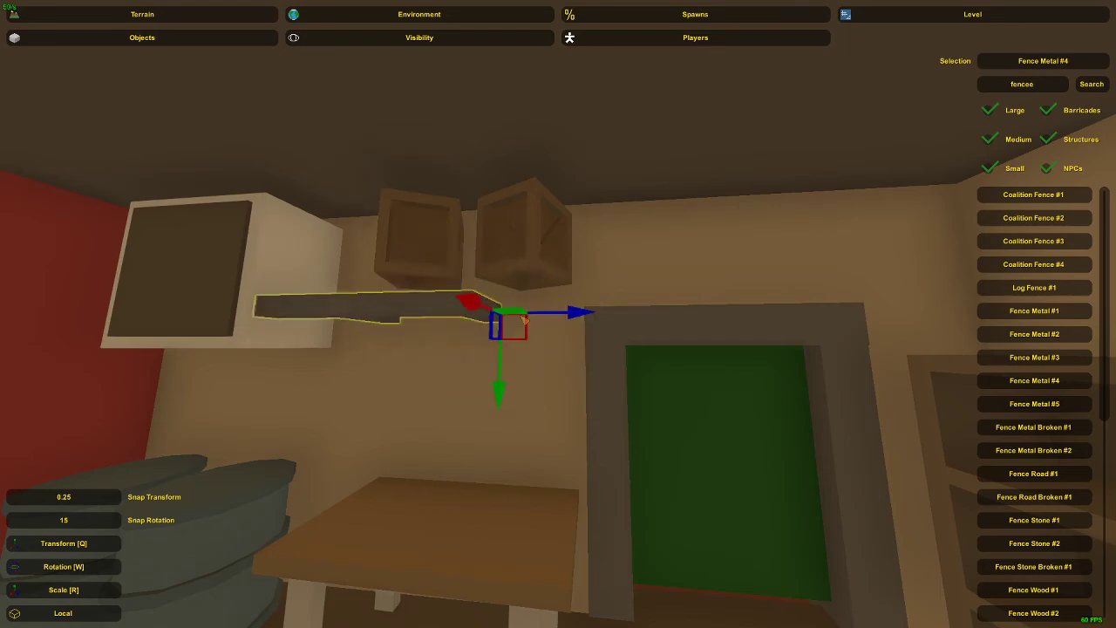
key(w)
mouse_move(536, 315)
right_down()
mouse_move(558, 401)
mouse_move(558, 314)
right_up()
drag(578, 294, 694, 229)
drag(733, 147, 735, 109)
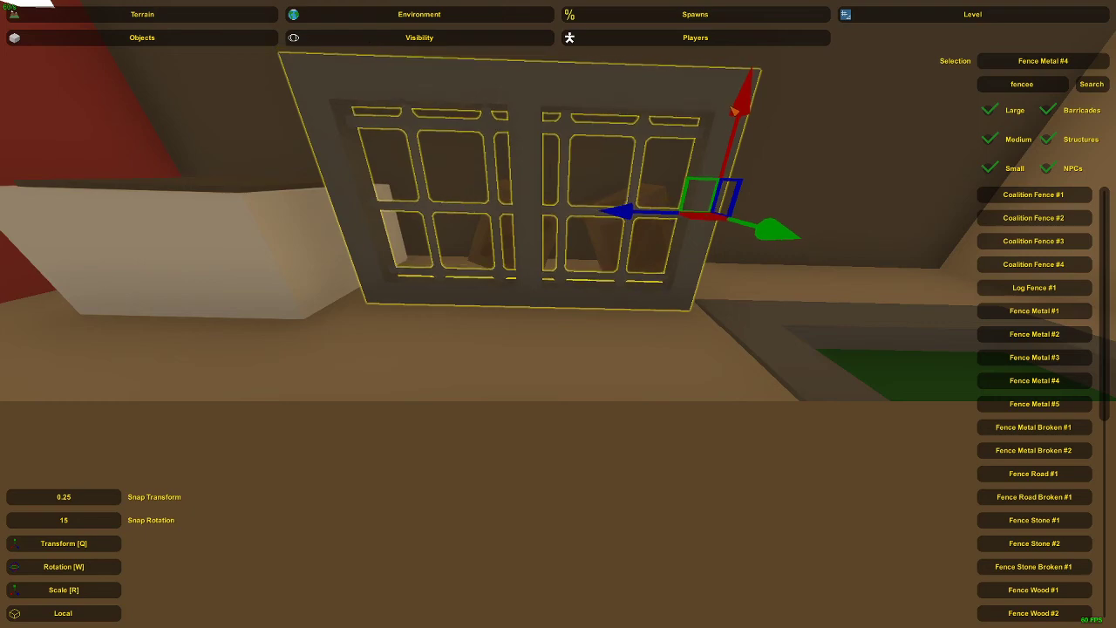
Fine-tune the metal fence shelf's position on the wall between the cabinet and the green door.
key(s)
right_drag(735, 111, 576, 104)
key(d)
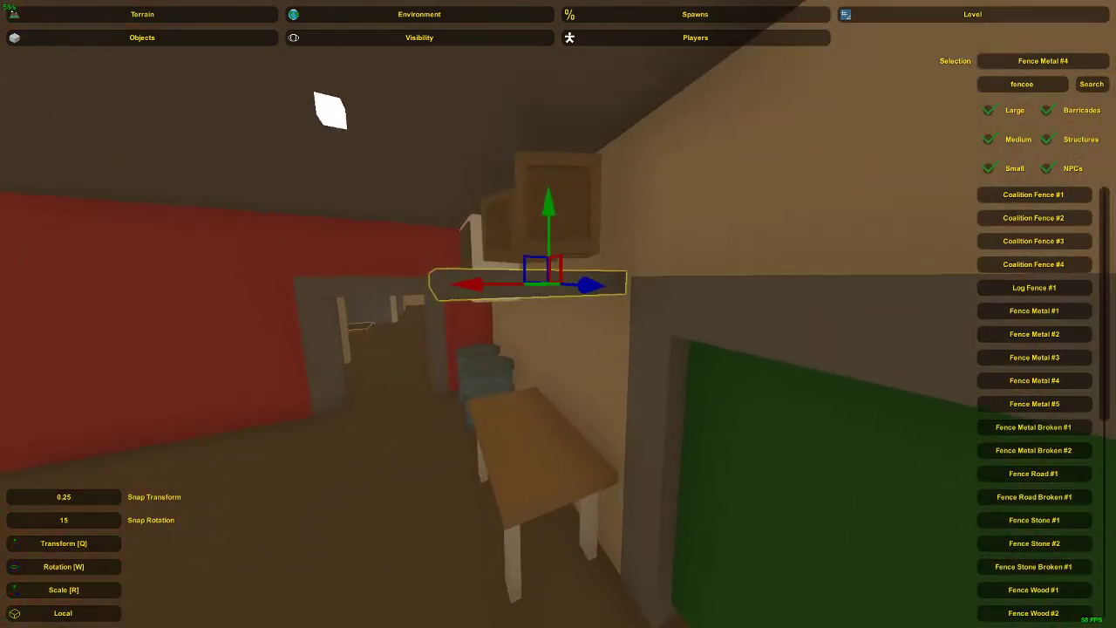
right_drag(548, 309, 576, 304)
key(a)
key(s)
drag(584, 251, 581, 251)
Delete the old crates above the metal fence shelf.
key(d)
right_drag(581, 251, 418, 325)
key(s)
click(555, 306)
key(Delete)
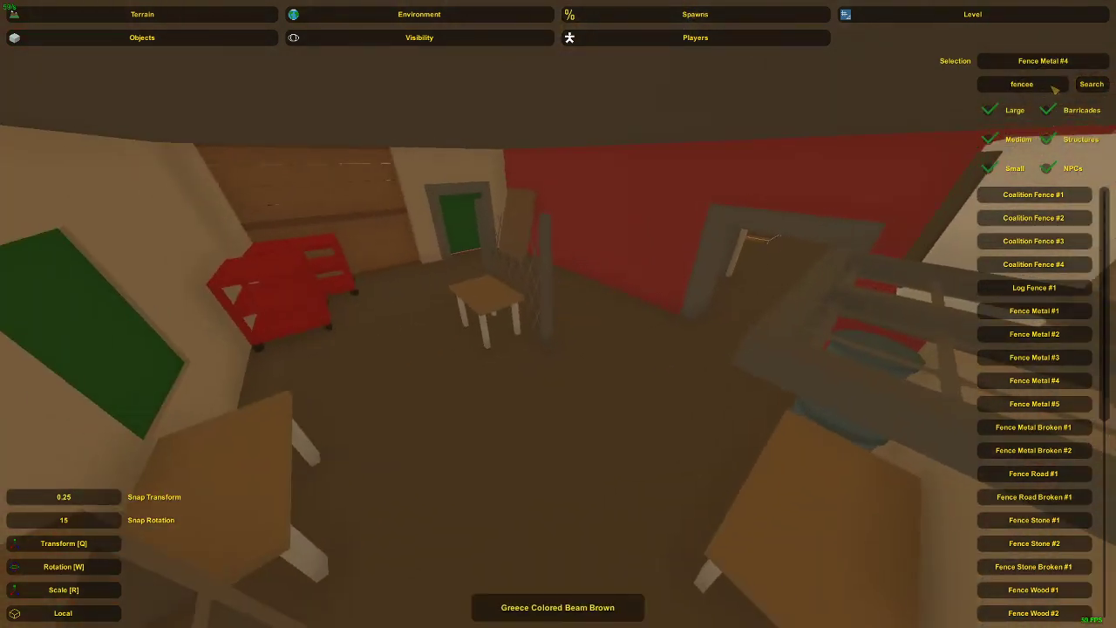
Search the objects for "rate" to list the available crates.
drag(1051, 86, 925, 77)
text(rate)
key(Return)
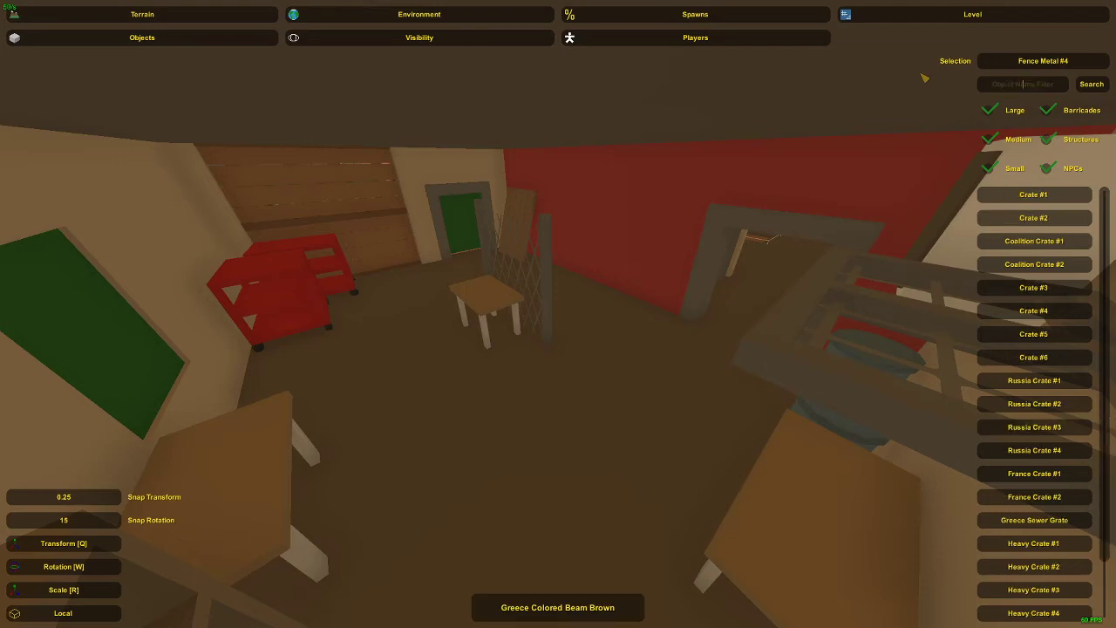
Search the objects for "crate" and place a Crate #1 on the metal fence shelf.
text(t)
text(te)
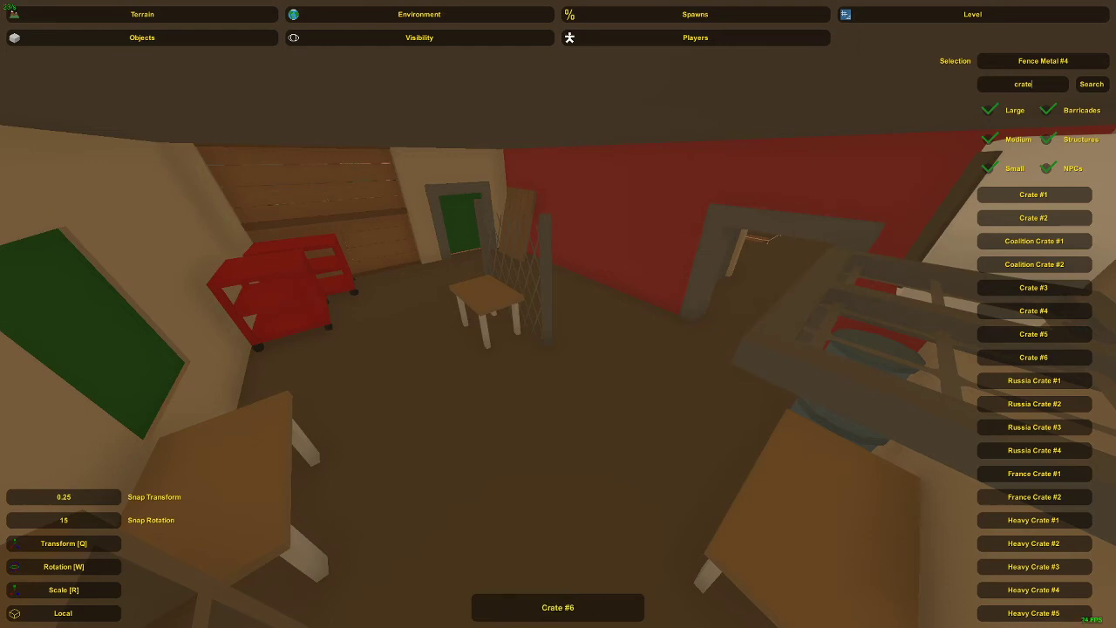
right_drag(1060, 193, 758, 304)
key(e)
key(a)
key(s)
key(q)
key(e)
right_drag(557, 353, 561, 317)
key(w)
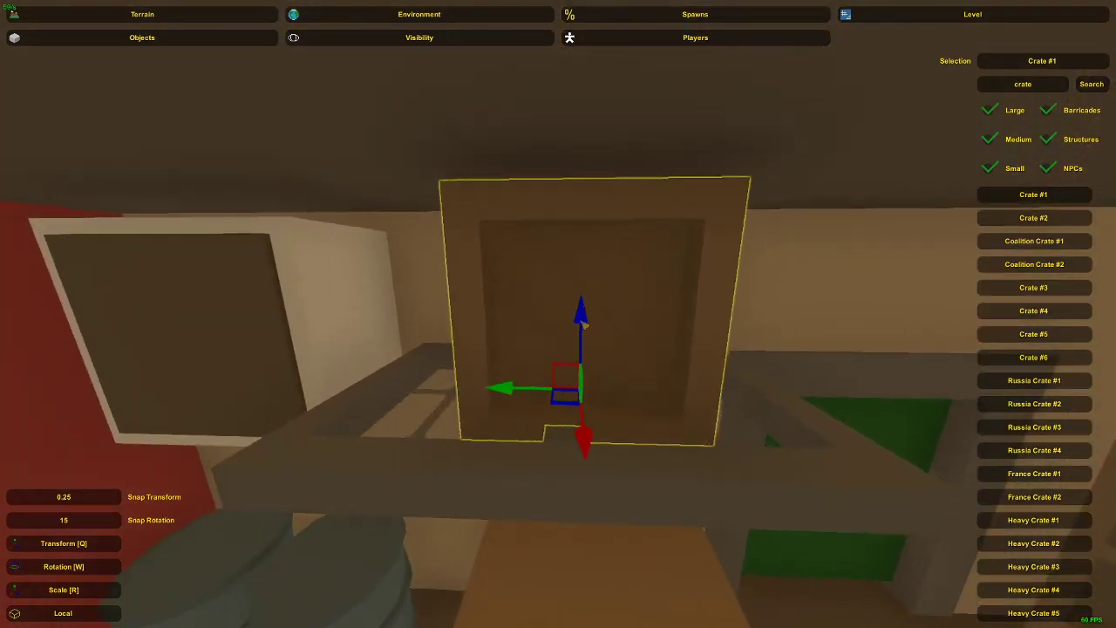
Raise the crate out of the metal shelf and adjust its depth on the shelf.
drag(583, 325, 587, 305)
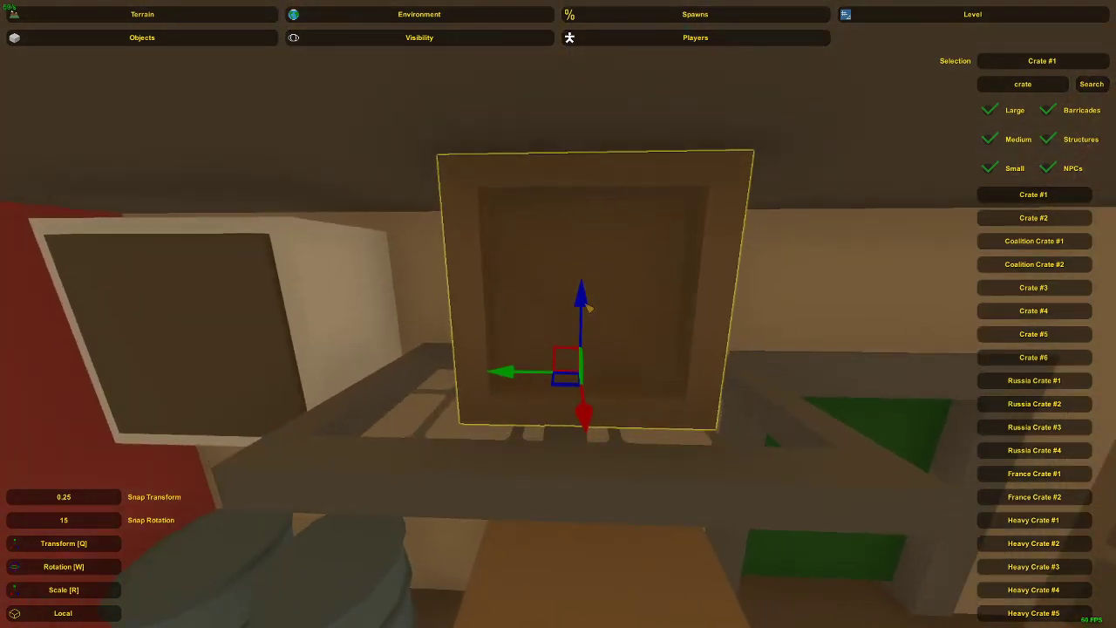
key(w)
drag(557, 431, 586, 433)
key(s)
key(a)
right_drag(586, 433, 558, 348)
Lower the metal shelf and crate together slightly and shift the crate to the shelf end nearest the wall cabinet.
shift+click(527, 385)
key(q)
drag(641, 273, 641, 281)
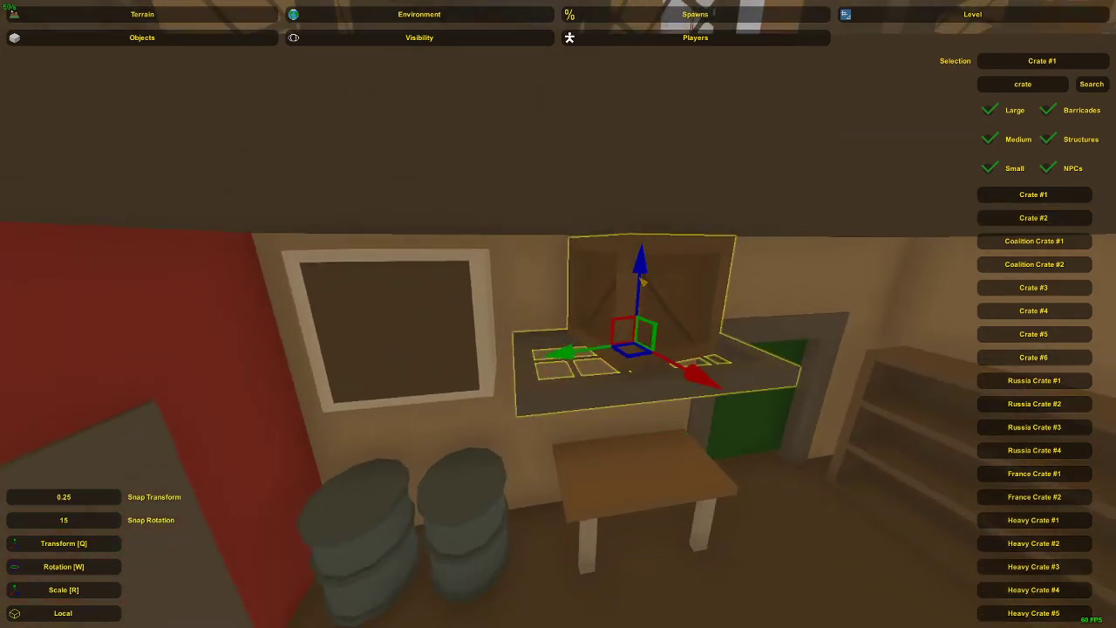
click(621, 303)
drag(629, 347, 558, 353)
key(d)
right_drag(558, 352, 466, 325)
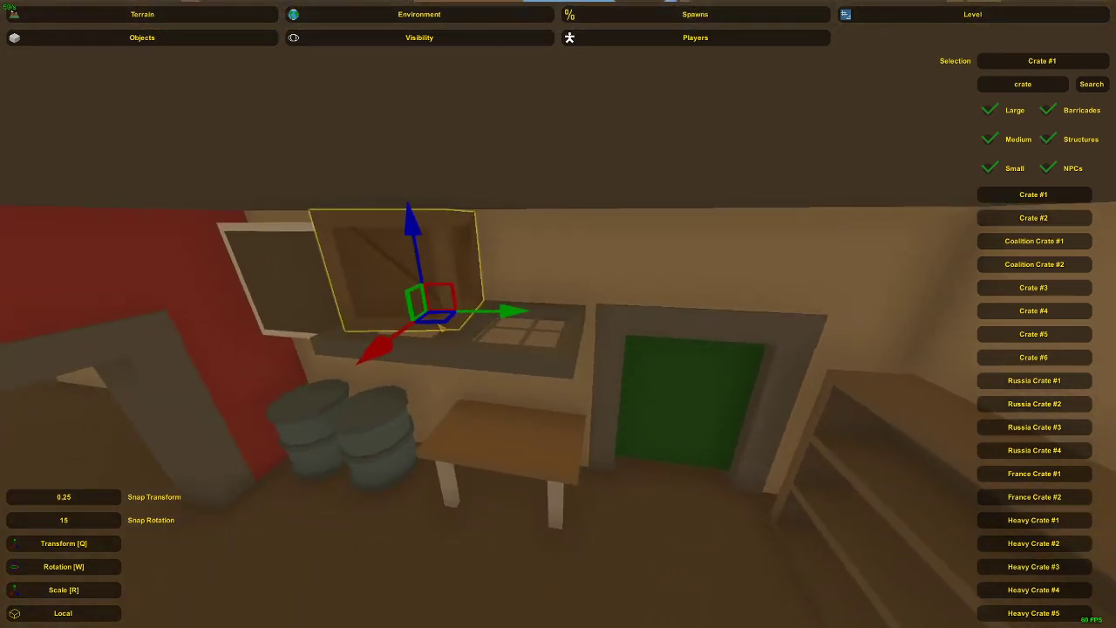
Place a second Crate #1 beside the first on the metal shelf and align it.
click(440, 322)
key(e)
key(w)
drag(579, 371, 552, 331)
key(q)
click(508, 305)
Delete the white-legged table beneath the metal shelf.
key(s)
right_drag(509, 304, 502, 236)
right_drag(558, 314, 624, 298)
key(w)
key(a)
key(s)
right_drag(558, 313, 521, 351)
key(d)
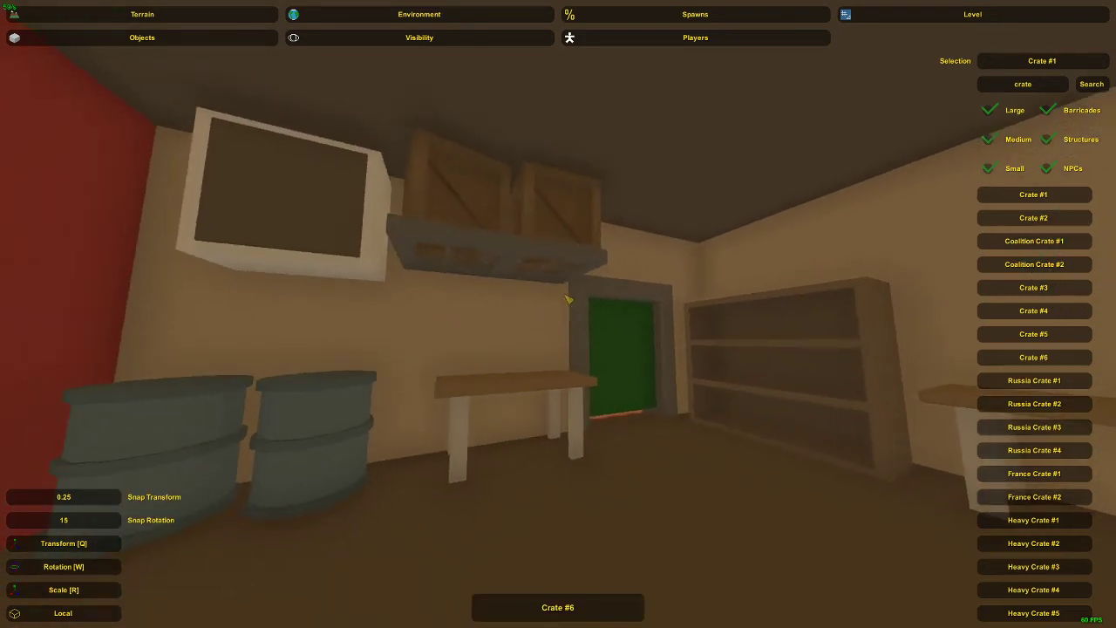
key(w)
click(567, 301)
key(Delete)
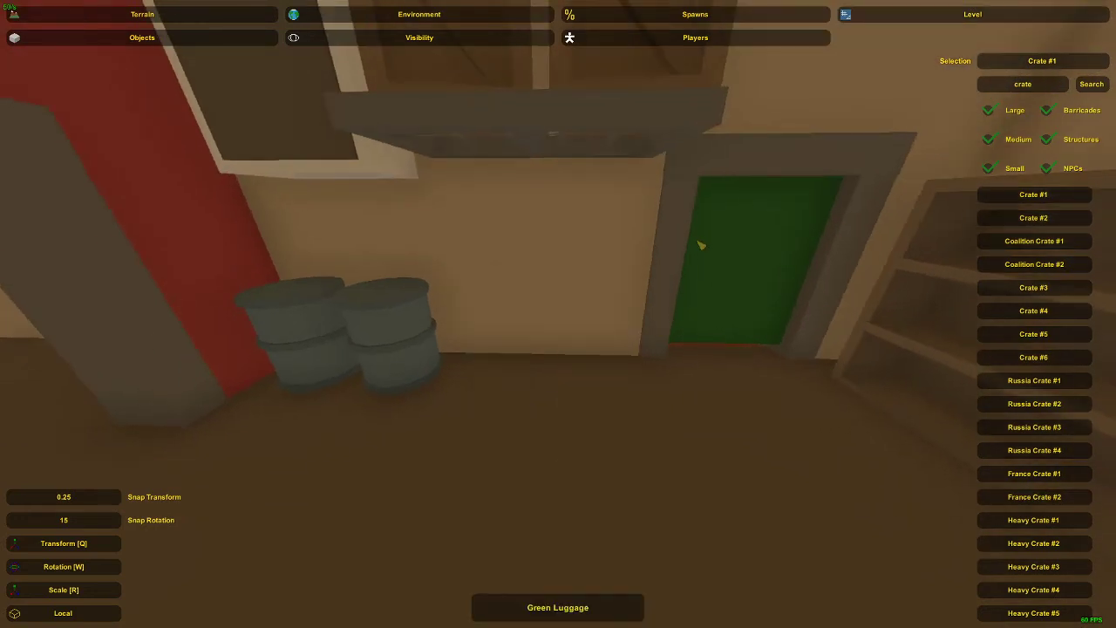
Search the objects for "table wood".
drag(1045, 88, 923, 71)
text(table)
key(Return)
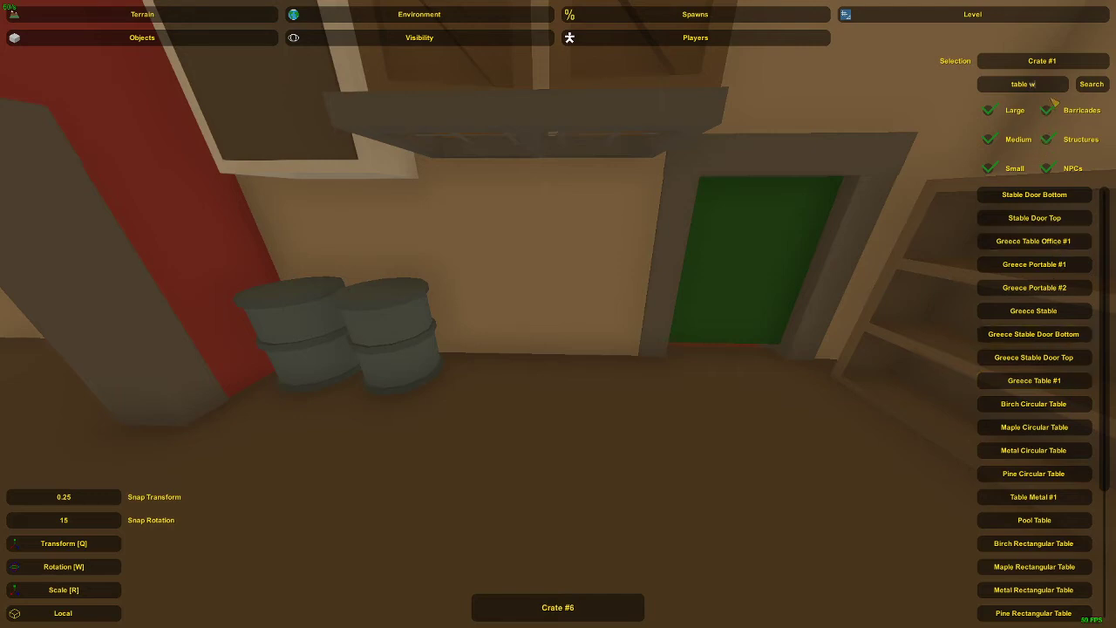
key(Return)
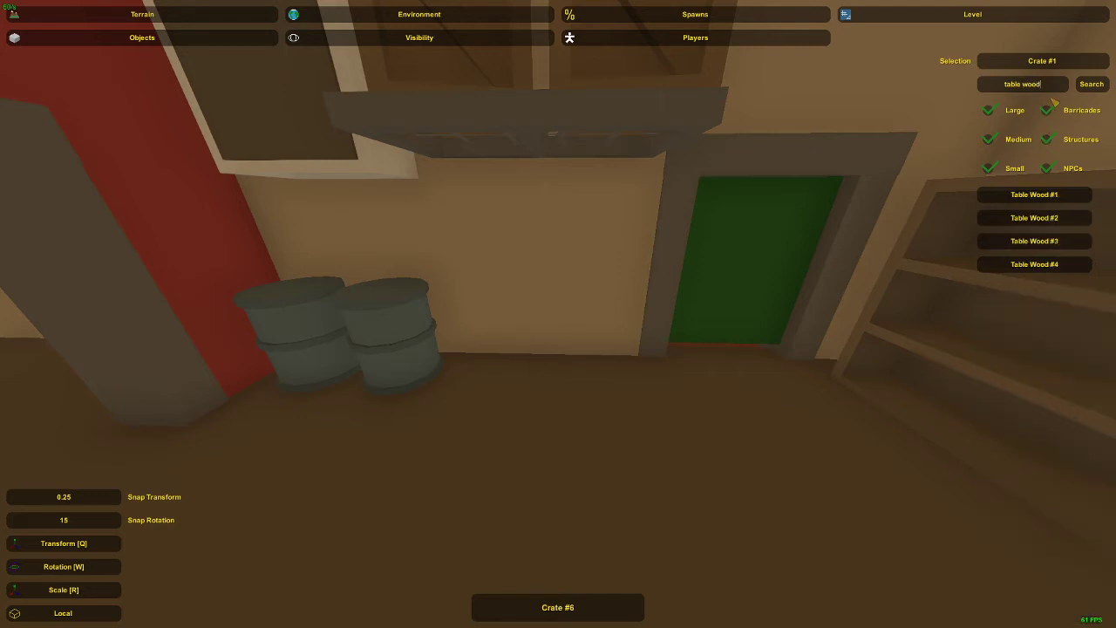
Place a Table Wood #1 beneath the metal shelf and pull it out from the wall.
click(1071, 200)
key(s)
right_drag(1072, 199, 558, 314)
key(e)
key(d)
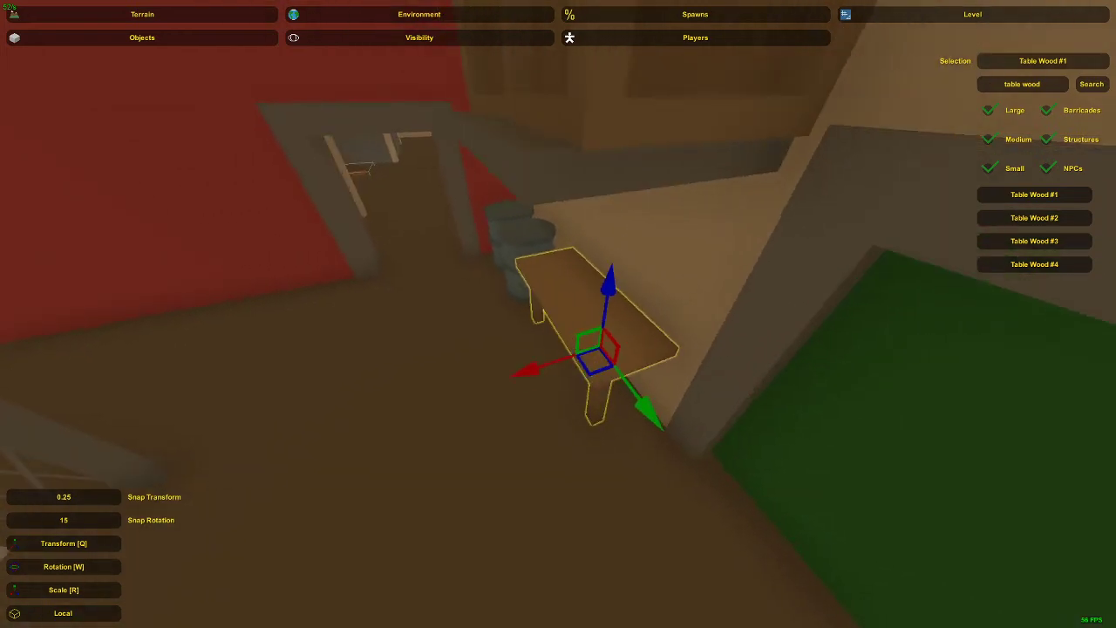
drag(545, 366, 492, 377)
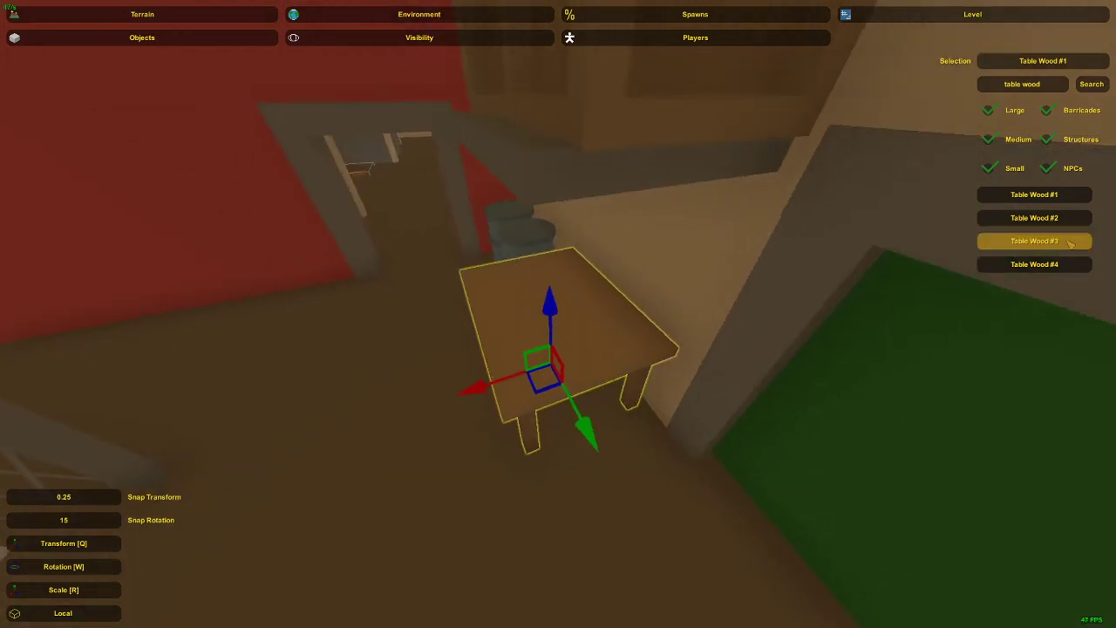
Place a Table Wood #3 at the end of the first table, line it up and select both tables.
click(1071, 244)
right_drag(1071, 244, 558, 314)
click(578, 368)
click(578, 369)
key(e)
right_drag(579, 369, 558, 314)
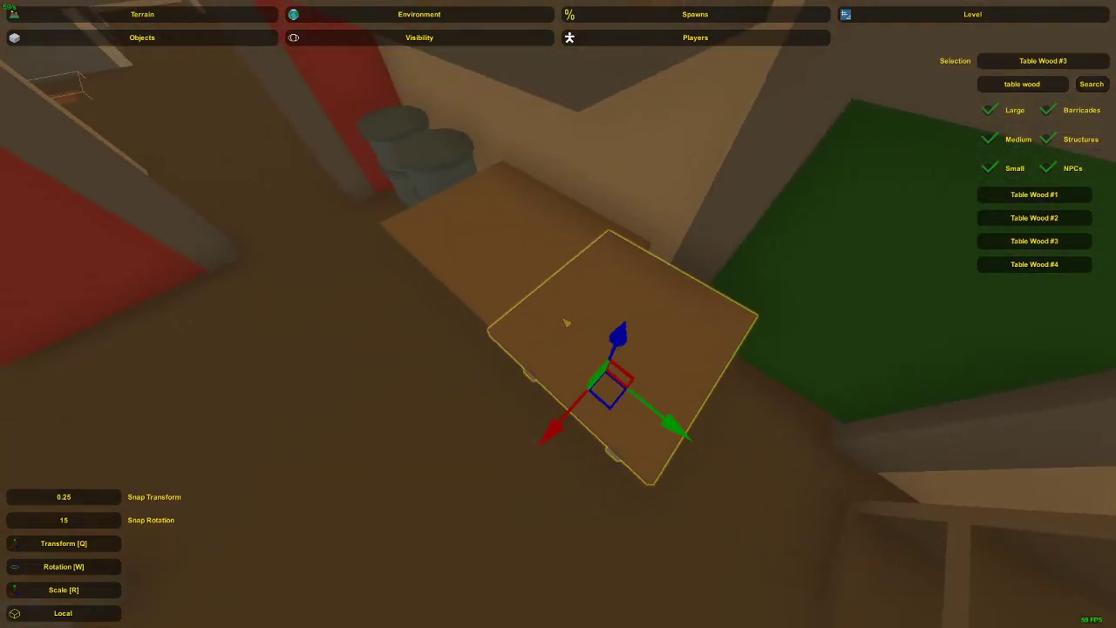
right_drag(604, 391, 546, 312)
drag(548, 387, 550, 409)
click(491, 253)
shift+click(494, 335)
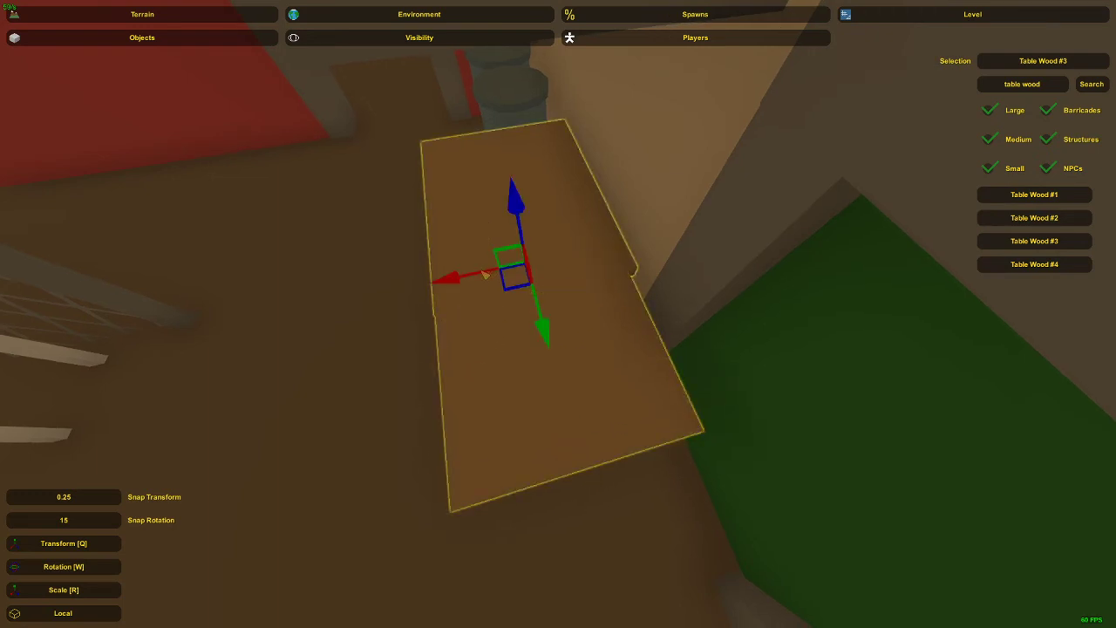
Shift the two trial tables sideways and delete both of them.
drag(488, 274, 449, 263)
click(445, 255)
key(Delete)
click(499, 313)
right_drag(499, 313, 349, 301)
key(Delete)
Place a Table Wood #4 beneath the metal shelf and move it toward the wall.
click(1079, 272)
key(e)
key(d)
right_drag(558, 314, 563, 336)
drag(576, 331, 610, 330)
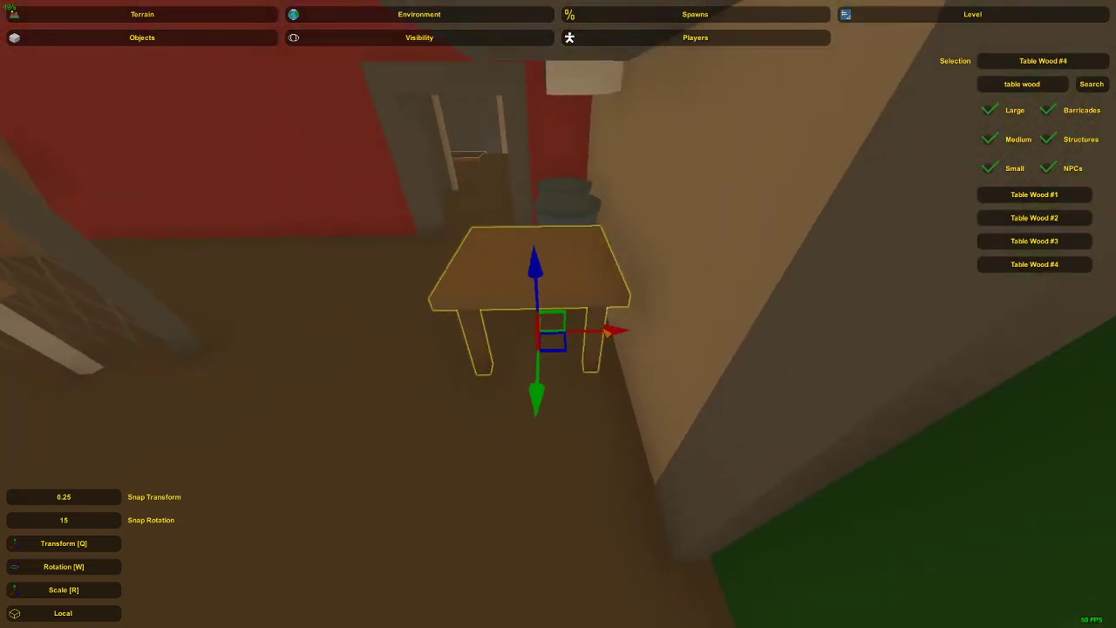
Fine-tune the Table Wood #4 so it sits flush against the wall.
key(a)
right_drag(610, 330, 802, 332)
right_drag(558, 314, 574, 313)
mouse_move(652, 373)
mouse_down()
mouse_move(642, 366)
mouse_move(655, 375)
mouse_up()
right_drag(558, 314, 384, 312)
key(d)
drag(588, 326, 595, 331)
click(577, 294)
Slide the wooden table along the wall between the barrels and the green door.
key(d)
right_drag(573, 287, 654, 253)
key(s)
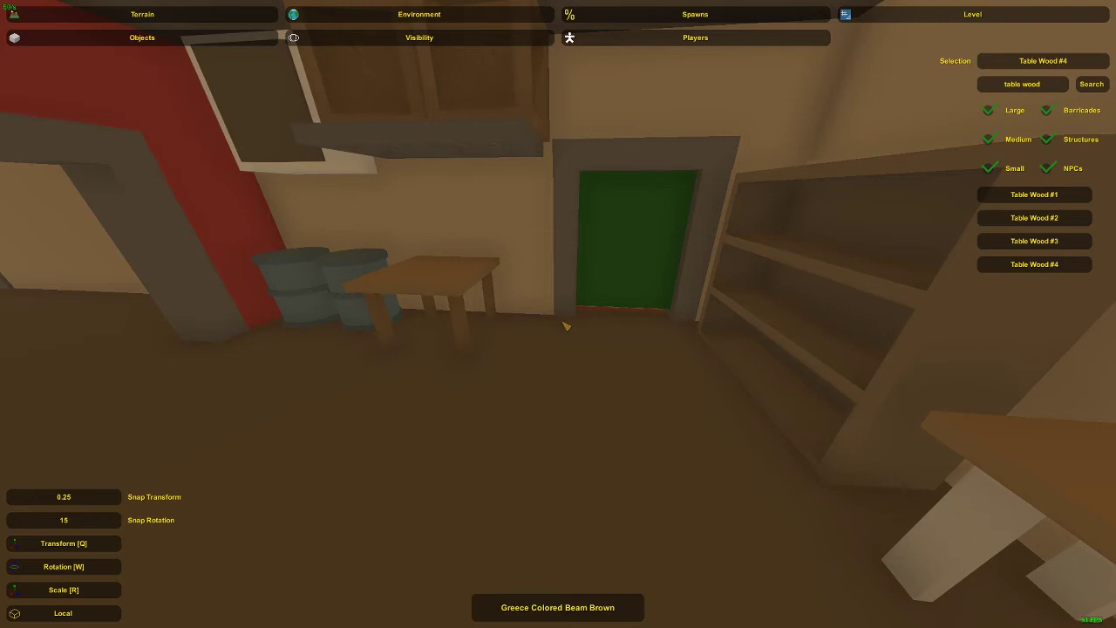
key(a)
right_drag(521, 388, 467, 342)
click(533, 319)
drag(573, 372, 586, 373)
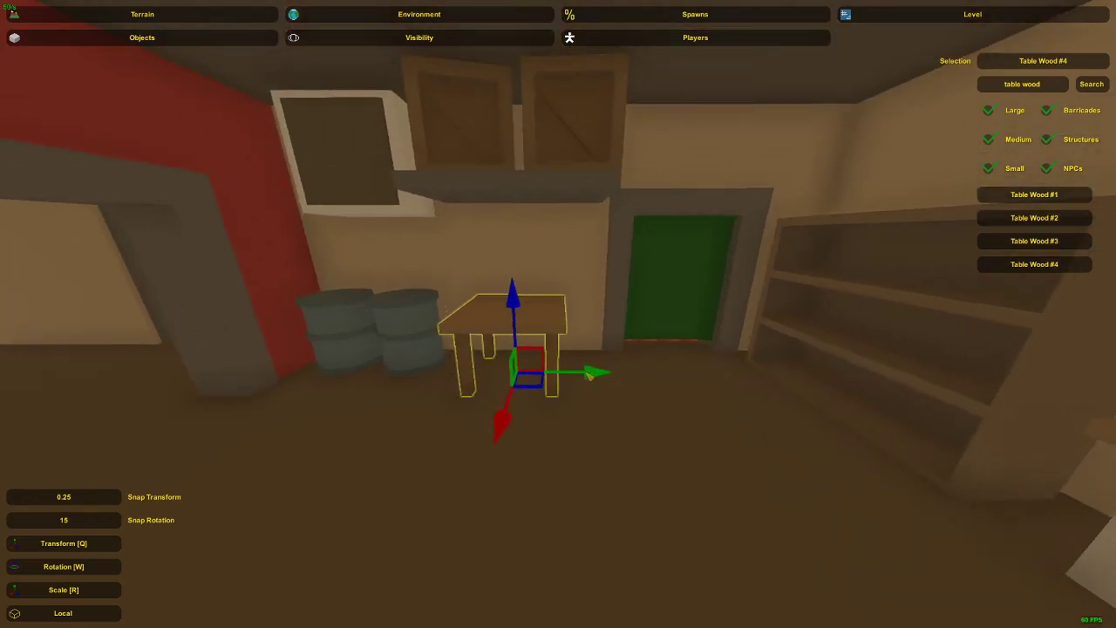
click(488, 321)
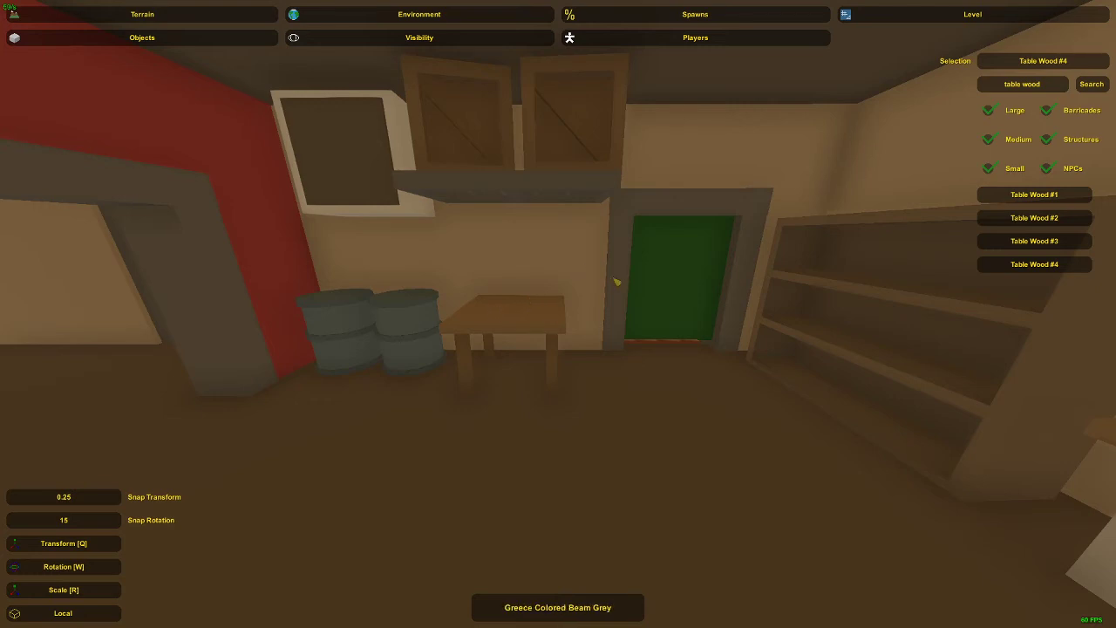
Delete the wooden shelf beside the green door and select the similar shelf in the adjoining room.
key(a)
right_drag(616, 282, 772, 261)
key(w)
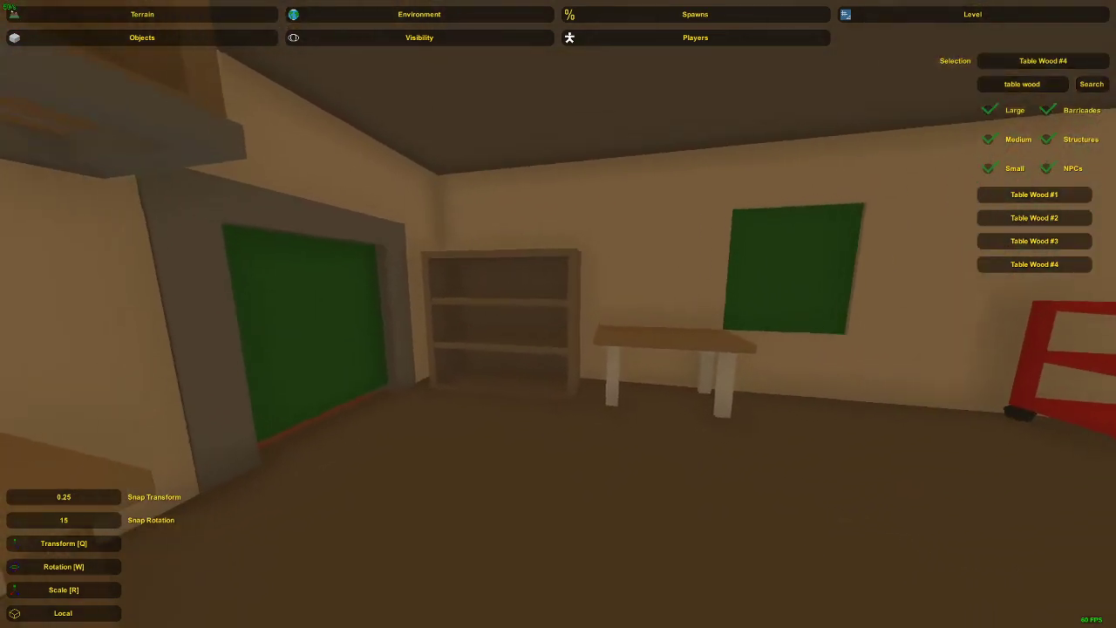
right_drag(558, 314, 624, 315)
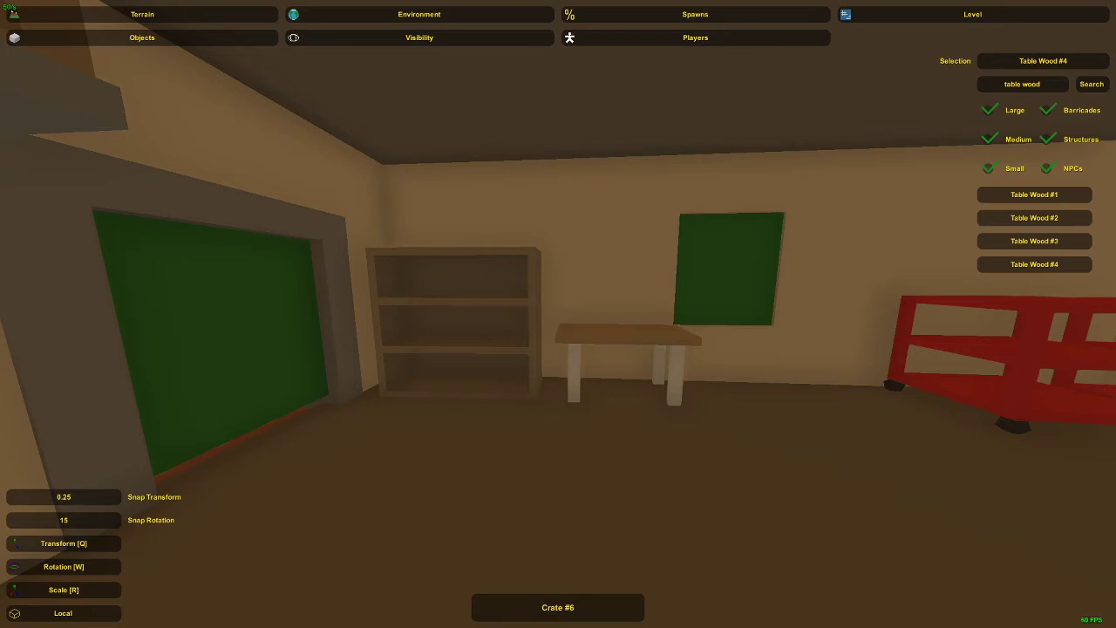
right_drag(509, 382, 561, 314)
click(568, 319)
key(Delete)
key(w)
click(397, 301)
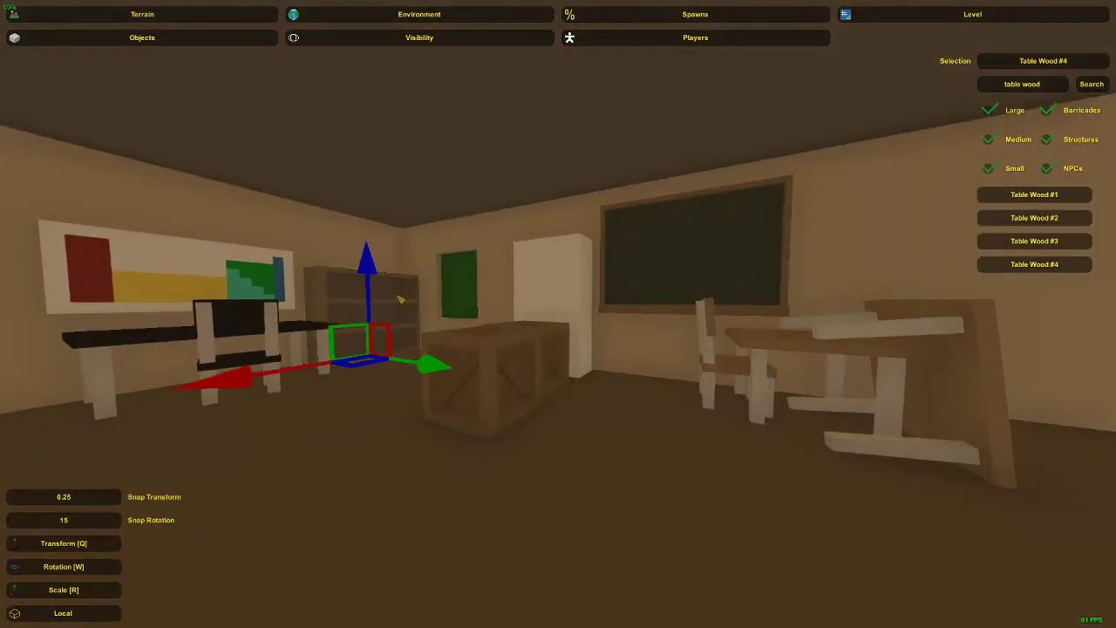
Place the wooden shelf in the corner between the green door and the white-legged table.
right_drag(397, 301, 565, 316)
key(w)
key(e)
key(w)
drag(561, 423, 612, 434)
key(w)
right_drag(614, 436, 564, 319)
key(q)
drag(561, 320, 516, 281)
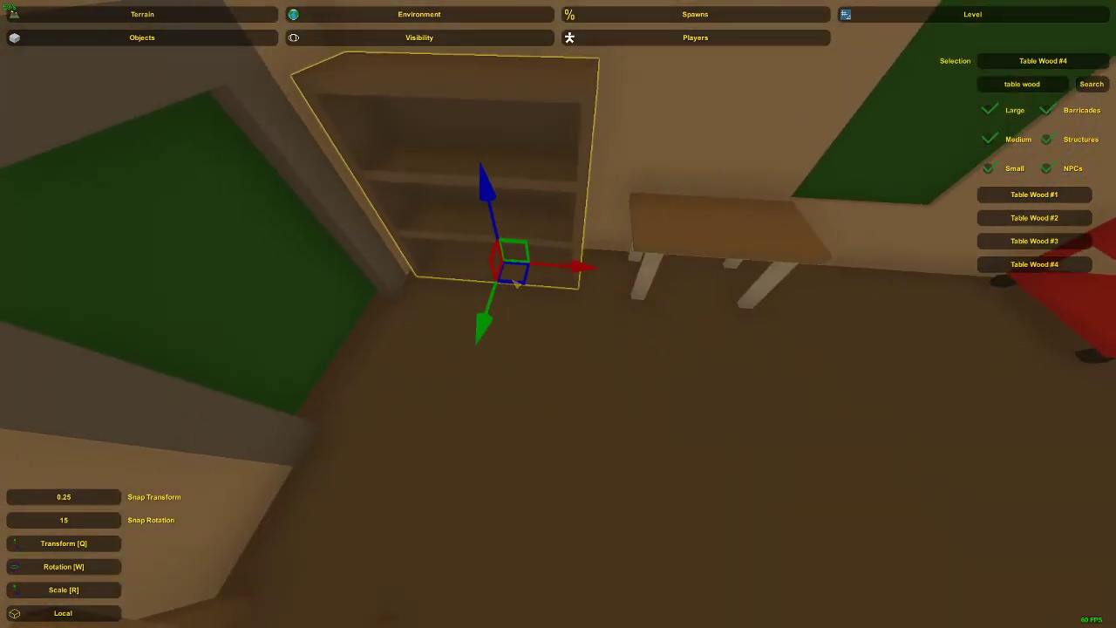
Nudge the corner shelf flush against the wall and check from outside that it does not poke through.
right_drag(515, 281, 564, 320)
drag(554, 283, 561, 286)
click(559, 286)
key(d)
right_drag(559, 286, 564, 319)
click(563, 319)
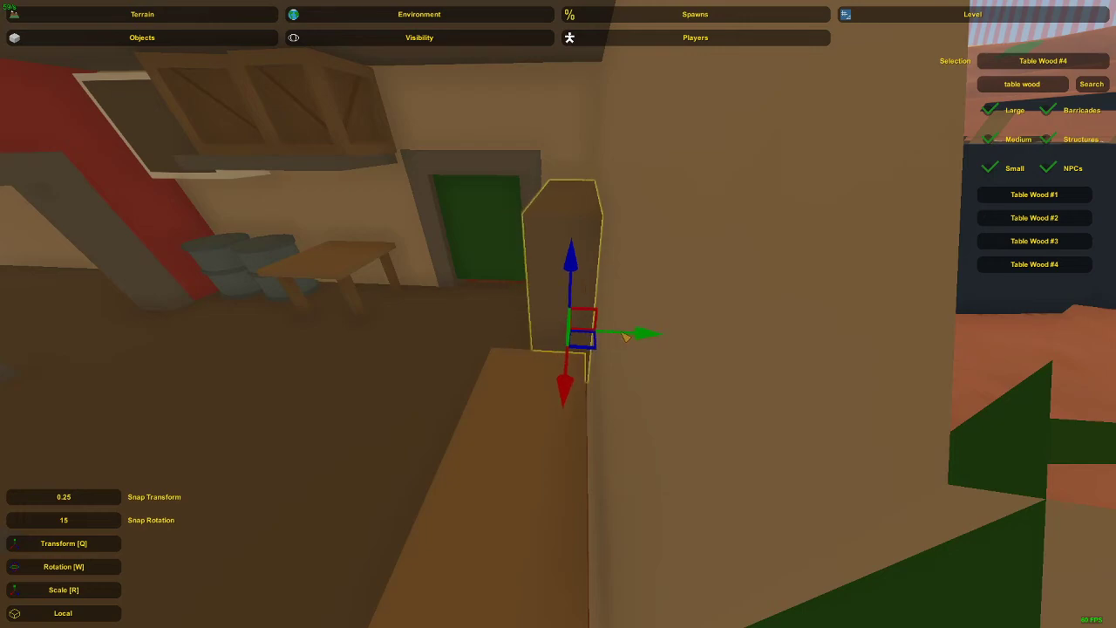
key(d)
right_drag(639, 317, 462, 318)
key(w)
right_drag(565, 313, 488, 314)
key(d)
click(565, 313)
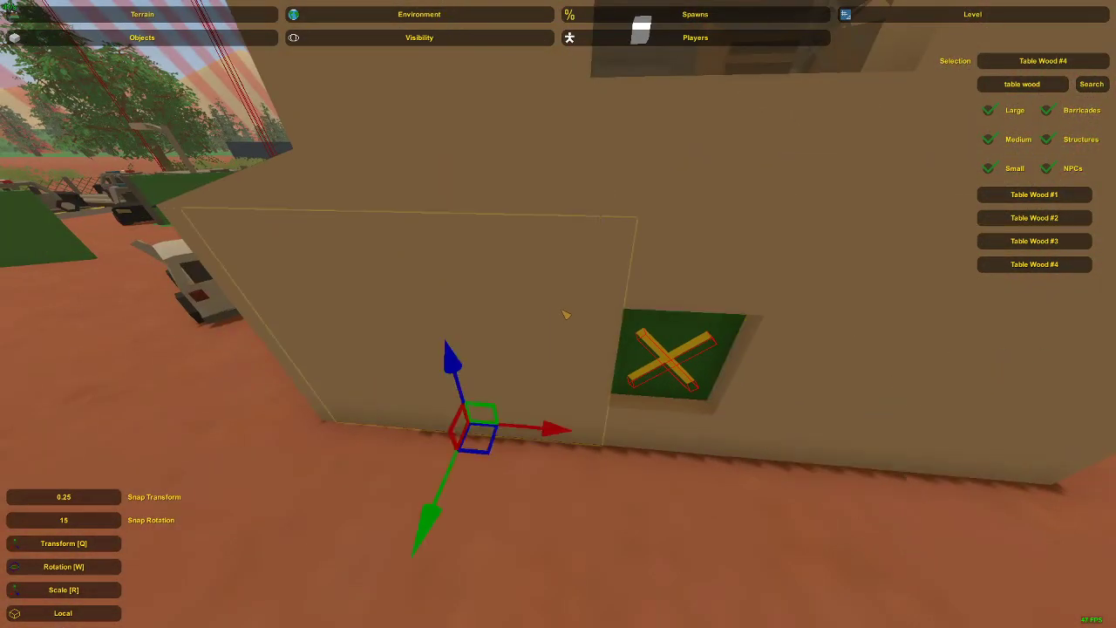
click(565, 314)
Look over the room's furniture layout around the central fence, tables and shelves.
key(a)
right_drag(565, 314, 410, 316)
key(w)
click(563, 316)
click(563, 316)
key(w)
click(562, 316)
key(s)
key(w)
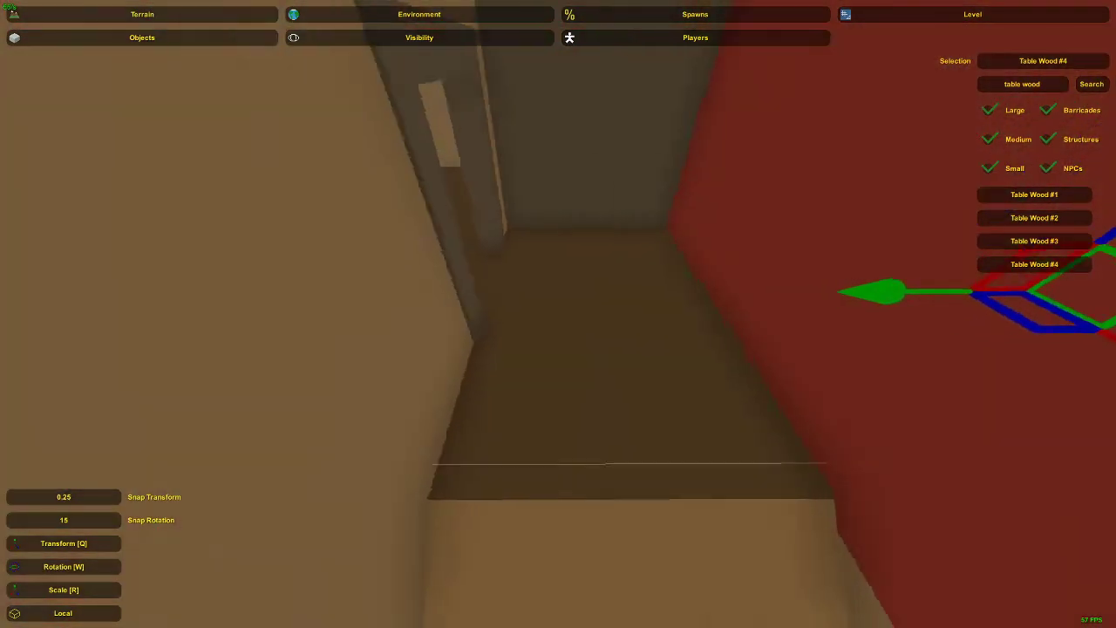
key(s)
right_drag(558, 314, 668, 305)
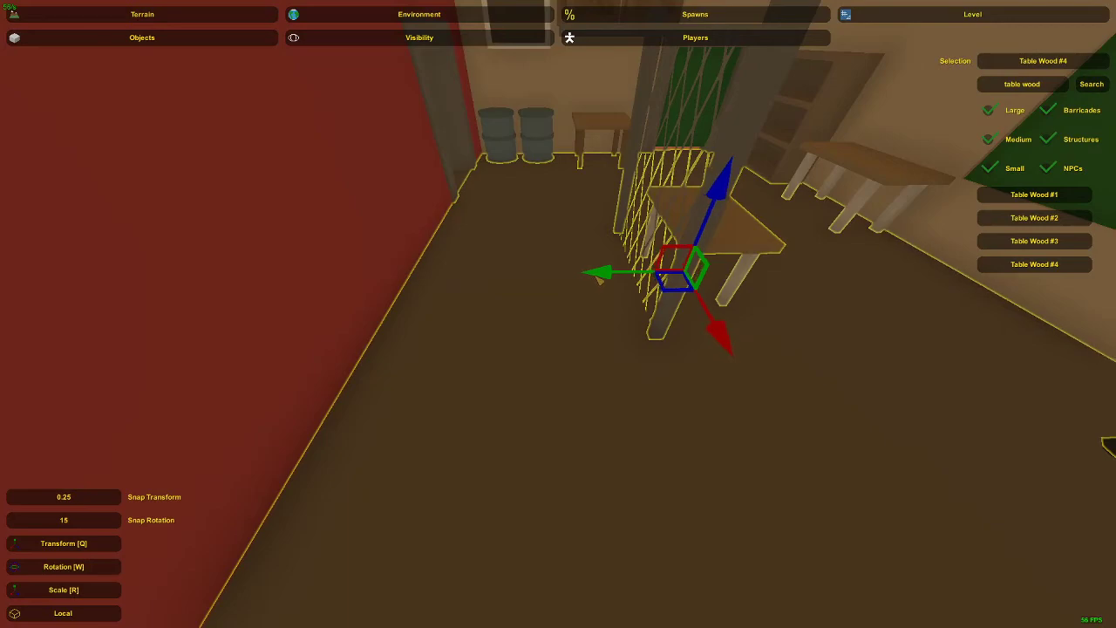
click(572, 289)
right_drag(572, 289, 497, 262)
click(563, 319)
key(s)
right_drag(562, 318, 561, 262)
key(s)
key(r)
key(q)
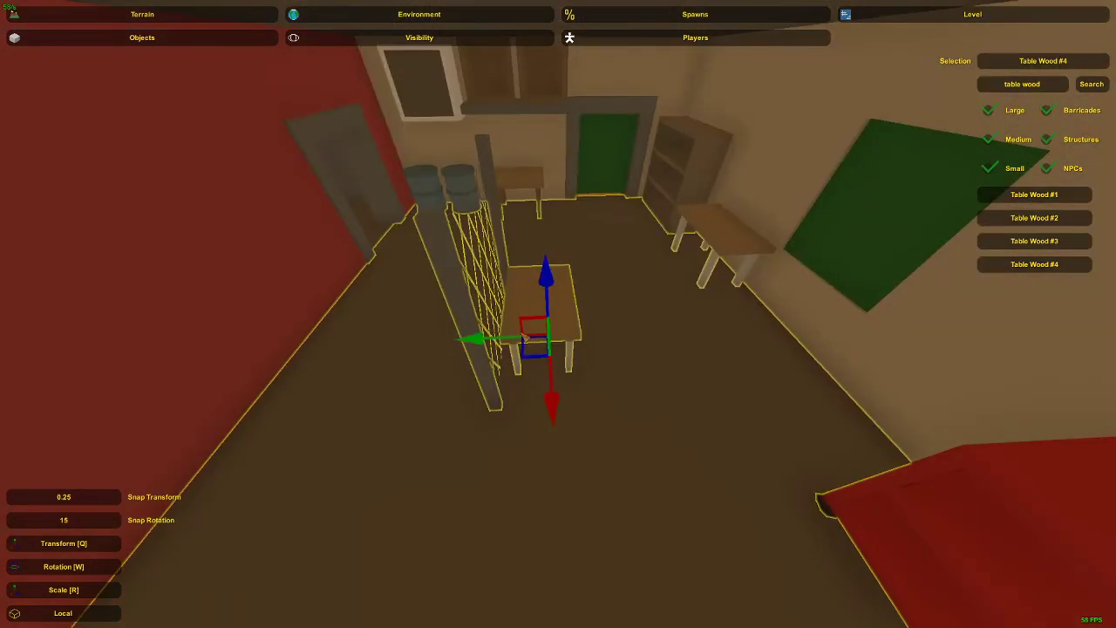
click(491, 337)
key(w)
right_drag(491, 336, 305, 297)
key(w)
right_drag(559, 314, 397, 330)
key(w)
key(s)
key(w)
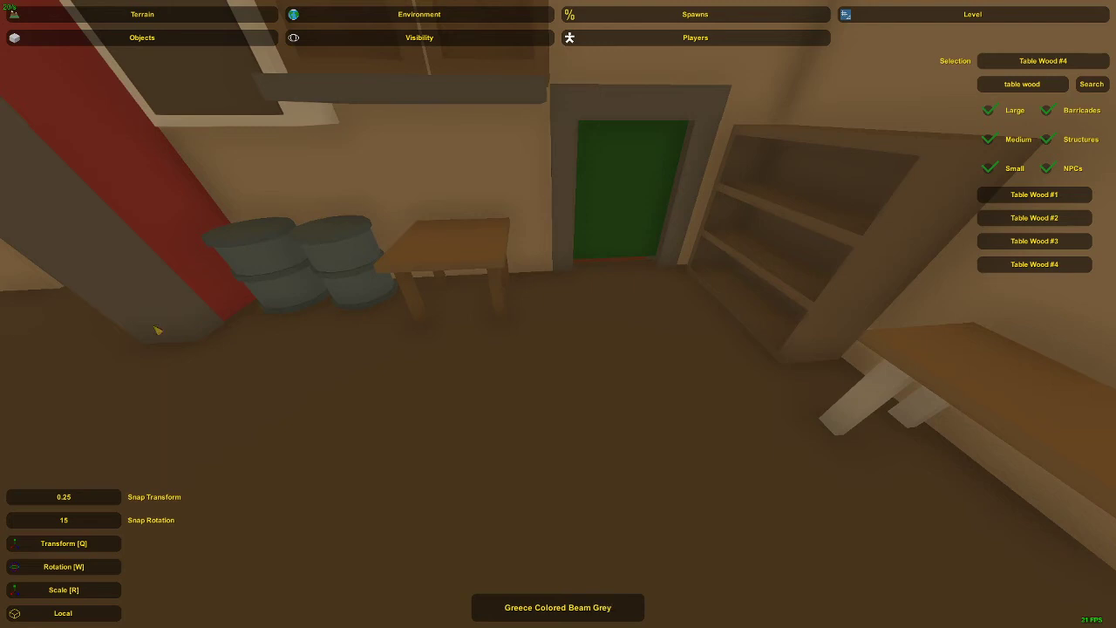
Delete the white-legged table next to the corner shelf.
right_drag(158, 331, 564, 320)
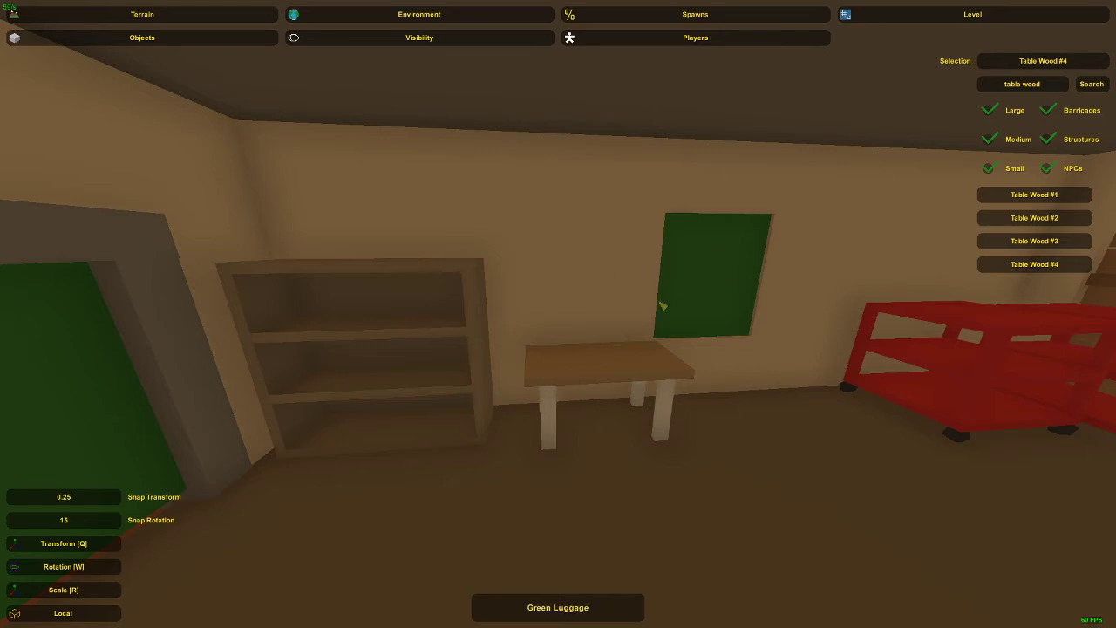
right_drag(600, 285, 174, 306)
click(583, 334)
key(Delete)
Place another Table Wood #4 next to the corner shelf.
click(535, 298)
right_drag(535, 297, 924, 323)
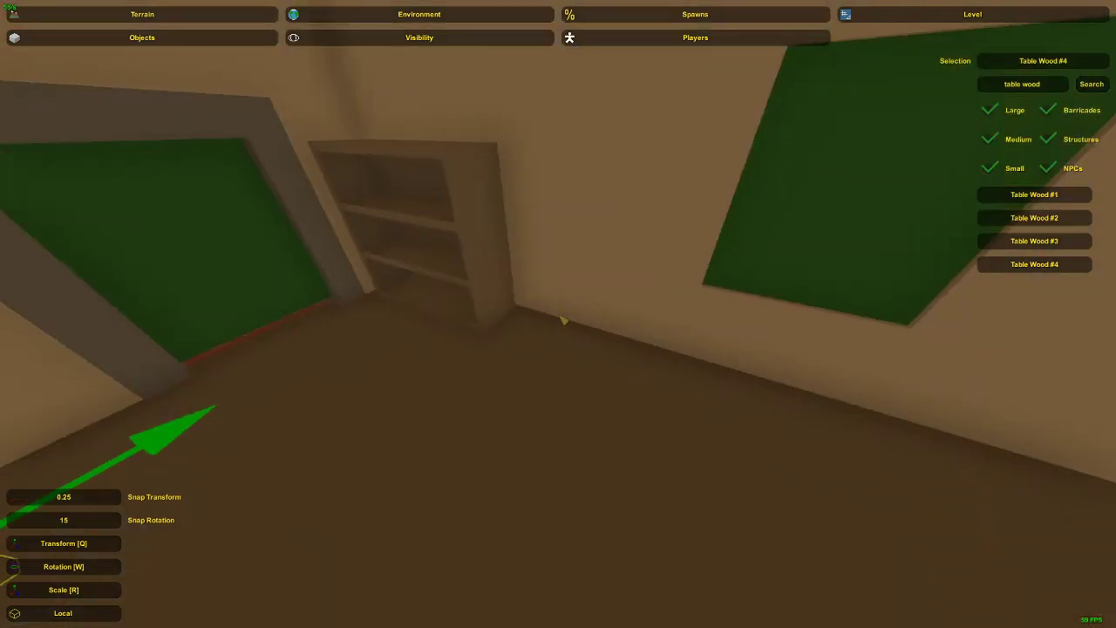
key(e)
key(e)
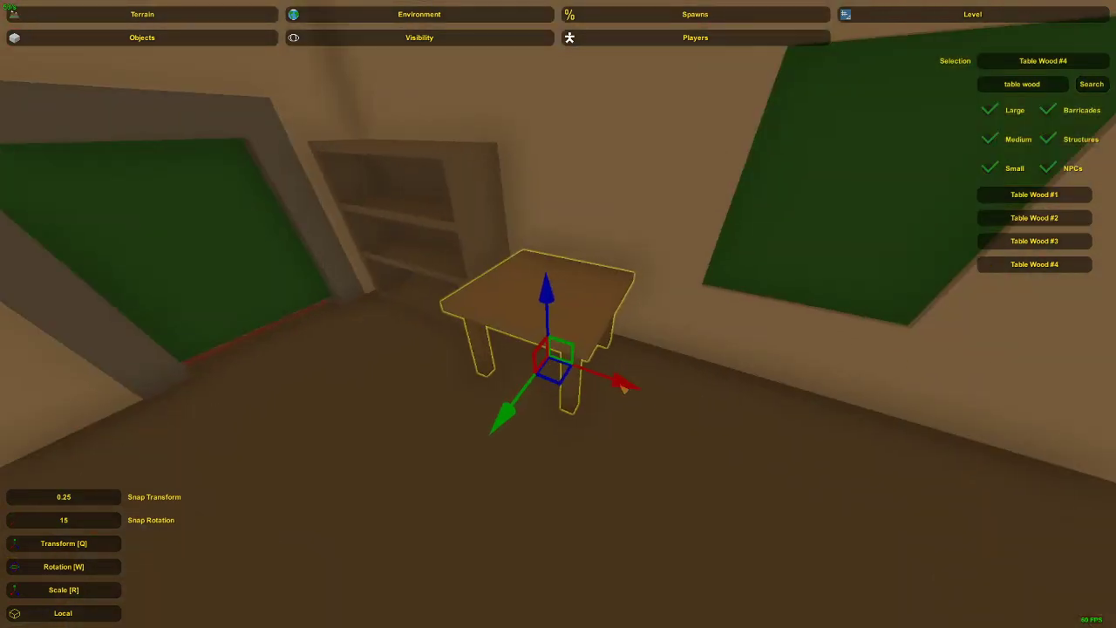
Move the new wooden table flush against the wall near the window and deselect it.
key(d)
right_drag(612, 381, 562, 317)
drag(569, 319, 575, 320)
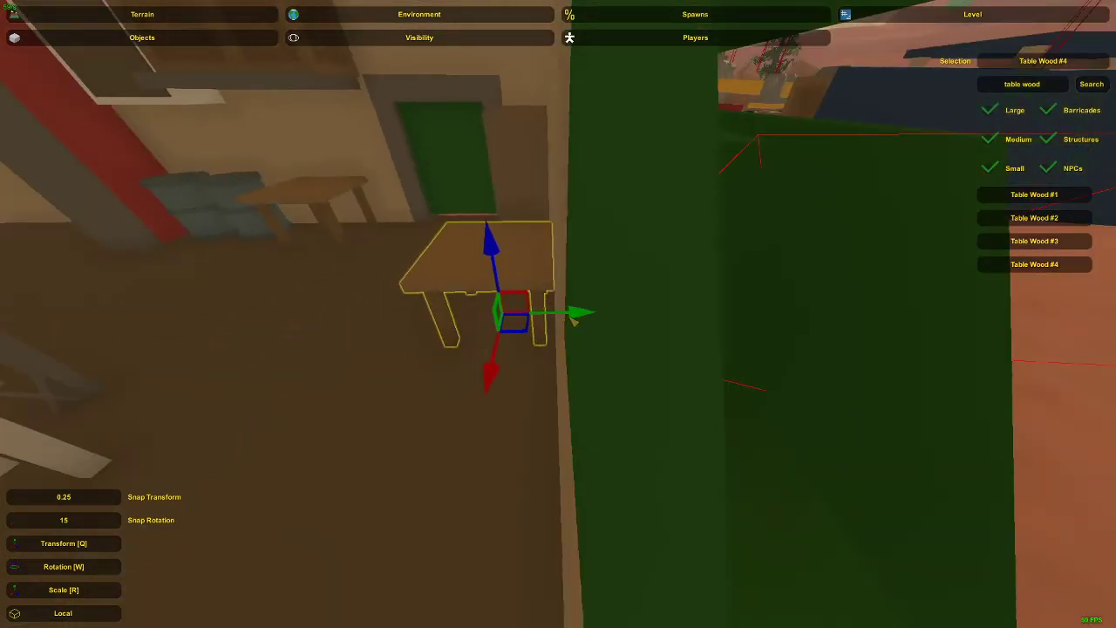
click(530, 261)
key(s)
right_drag(529, 260, 953, 187)
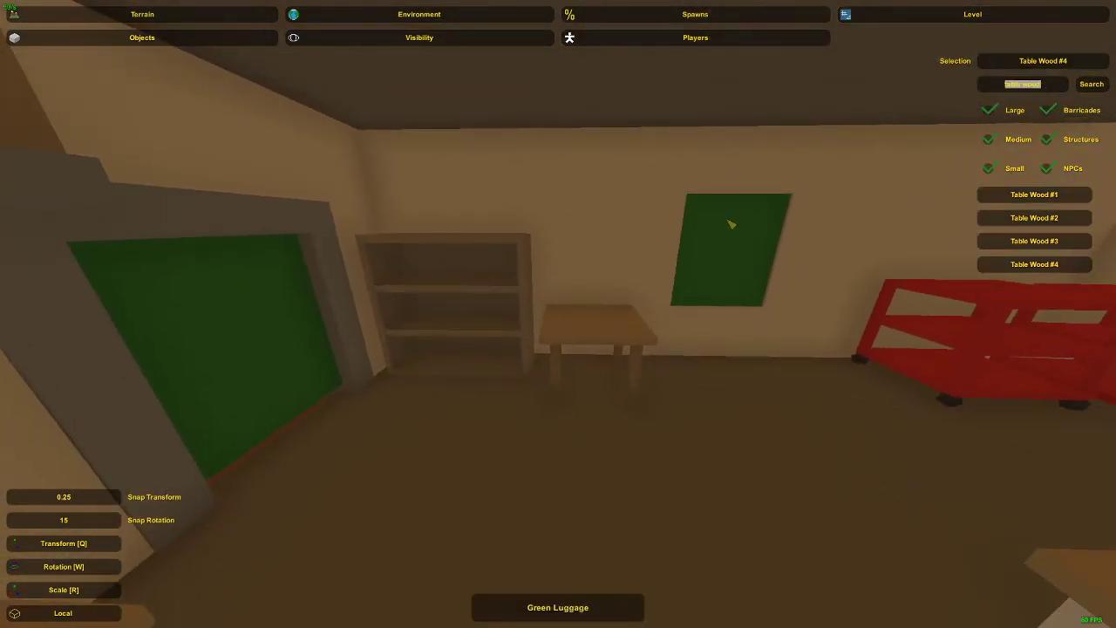
Move the red Shelf #4 near the room's corner closer to the other red shelf along the window wall.
right_drag(732, 226, 977, 288)
key(w)
click(523, 340)
right_drag(523, 340, 486, 301)
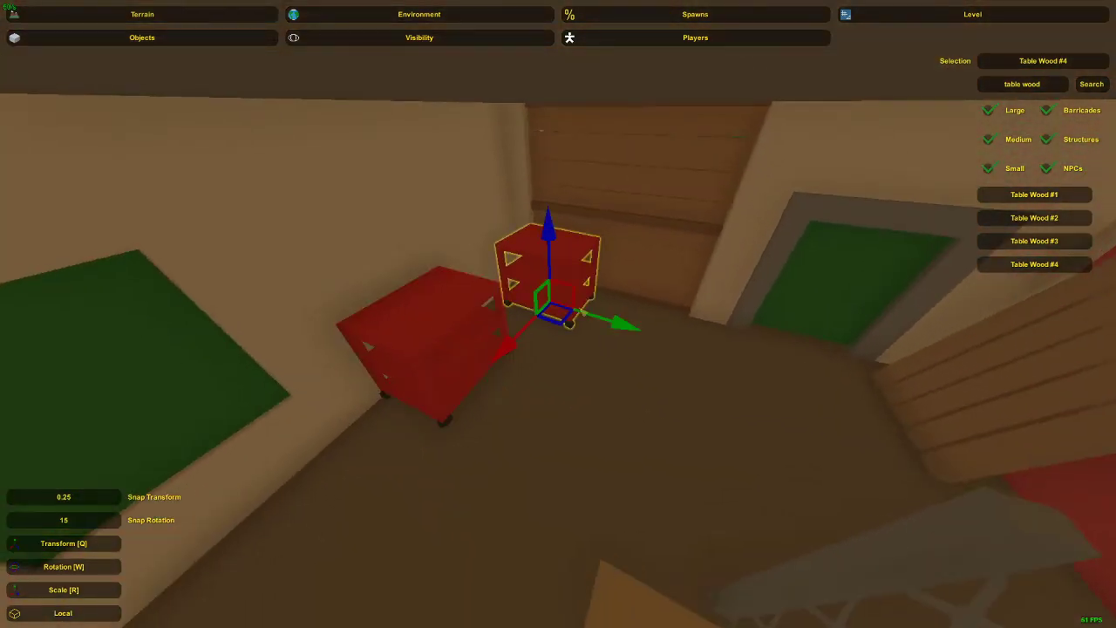
key(Delete)
click(486, 305)
drag(379, 446, 475, 353)
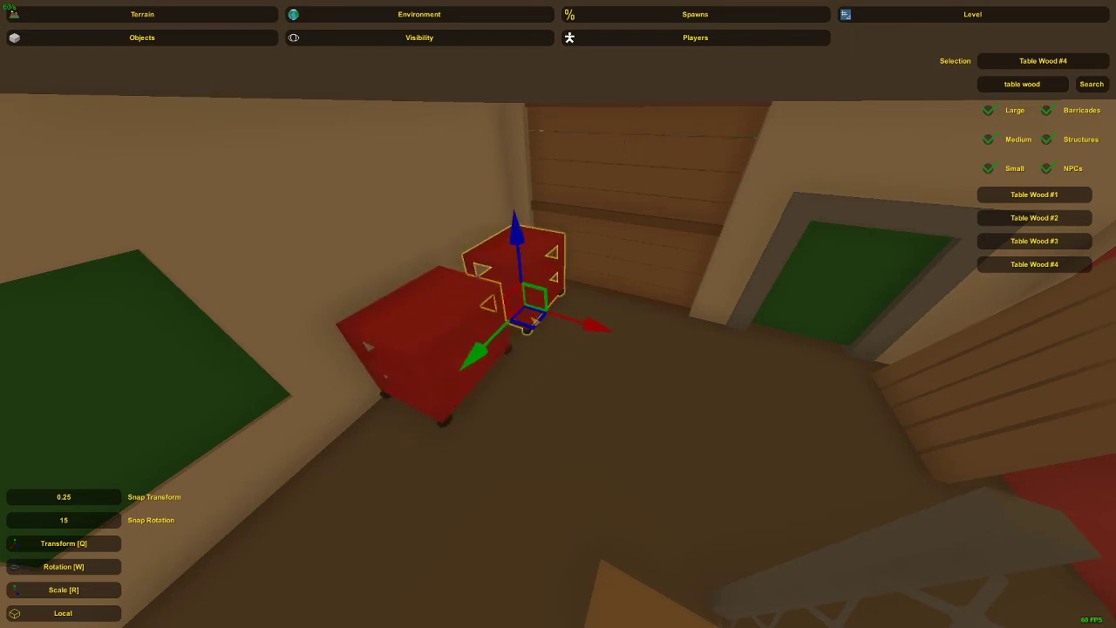
click(491, 264)
right_drag(491, 264, 561, 317)
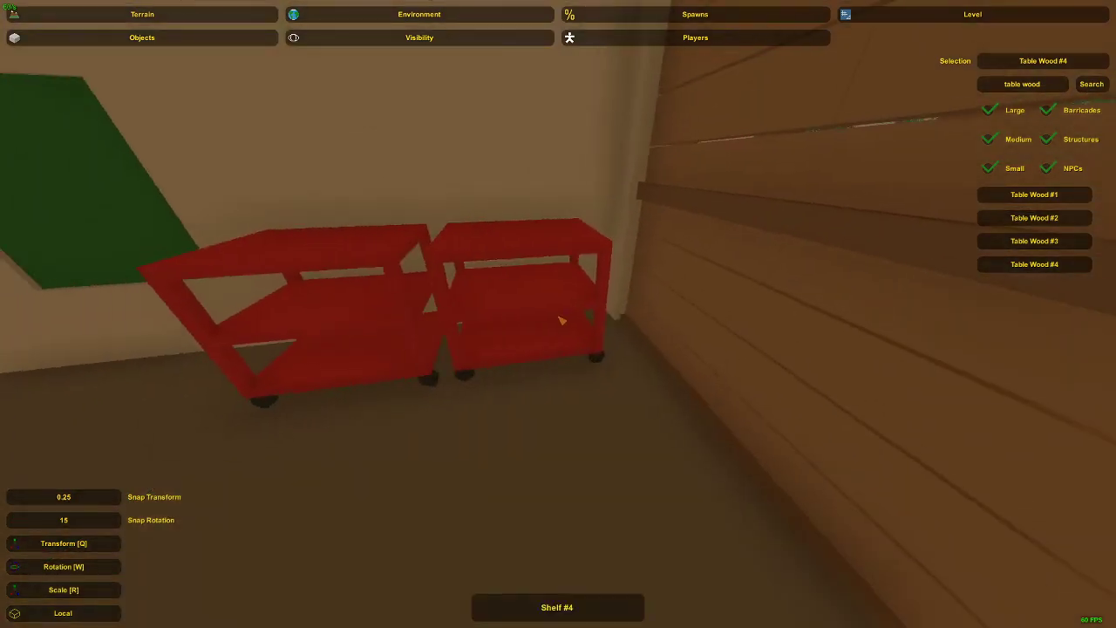
Rotate the corner red shelf about its vertical axis and line it up with the window wall.
click(558, 320)
key(w)
drag(517, 427, 416, 416)
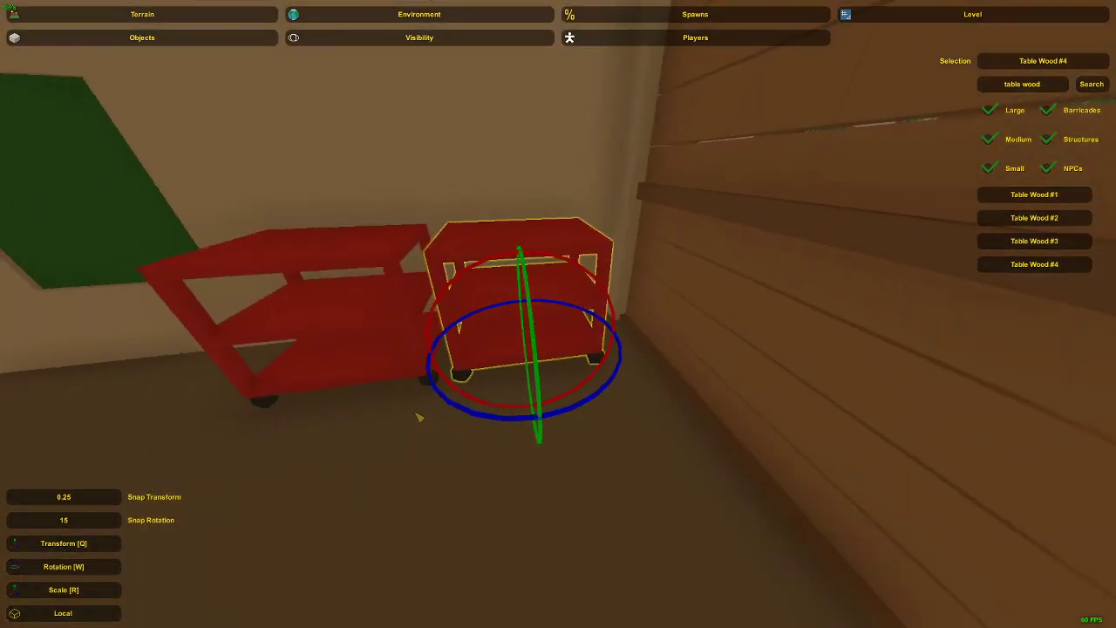
right_drag(419, 417, 384, 383)
key(q)
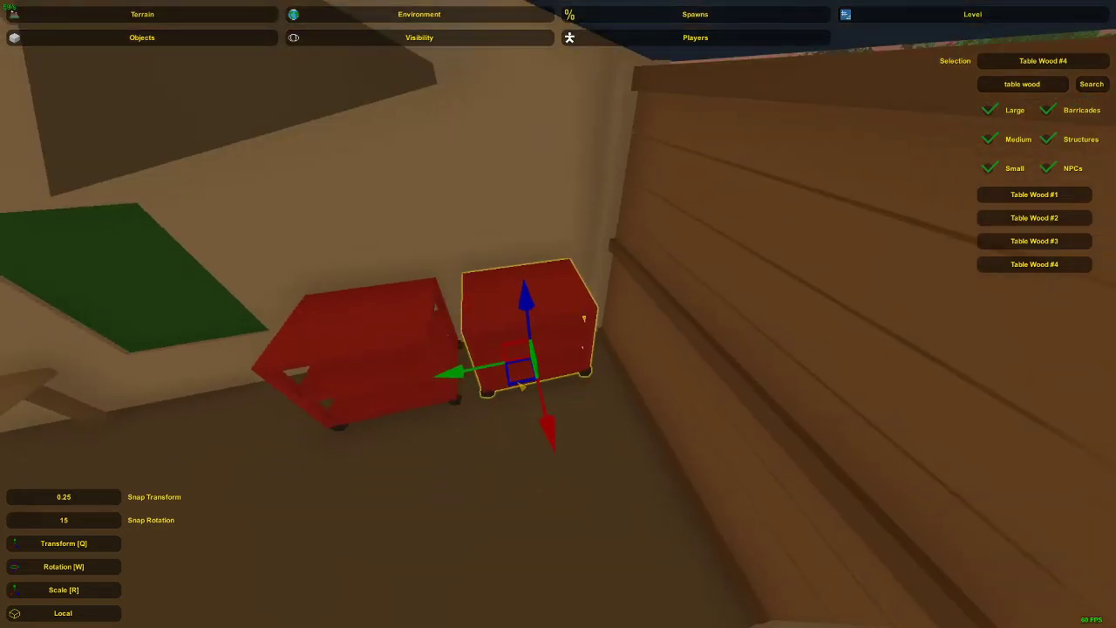
click(522, 384)
right_drag(521, 385, 552, 330)
Slide the corner red shelf closer to the neighbouring red shelf and deselect it.
click(552, 330)
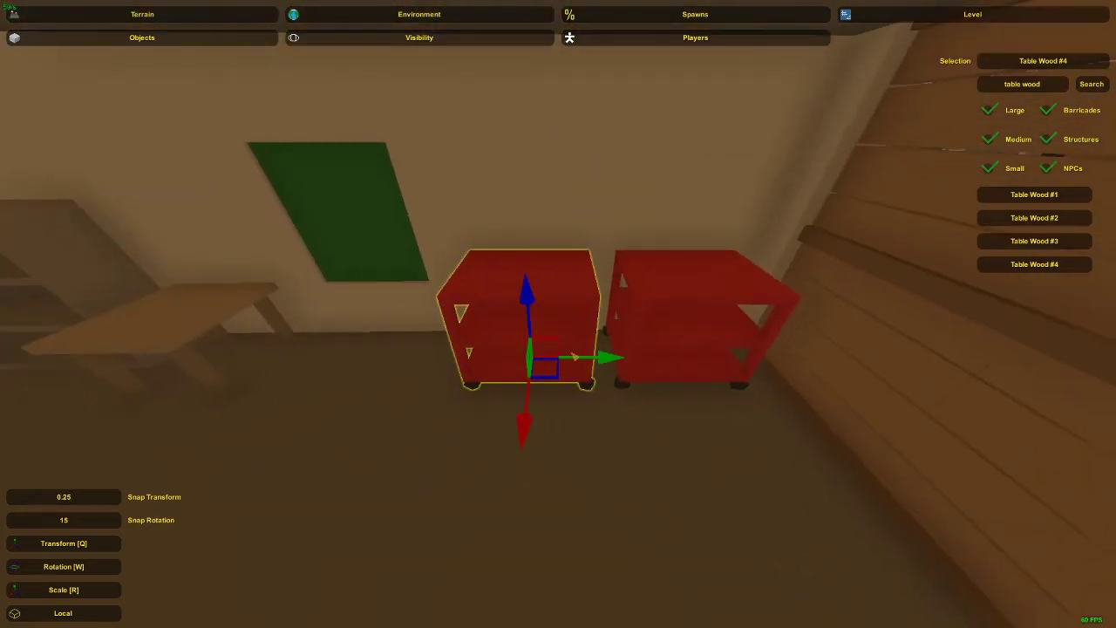
click(677, 353)
drag(614, 364, 599, 367)
click(645, 316)
right_drag(645, 316, 715, 301)
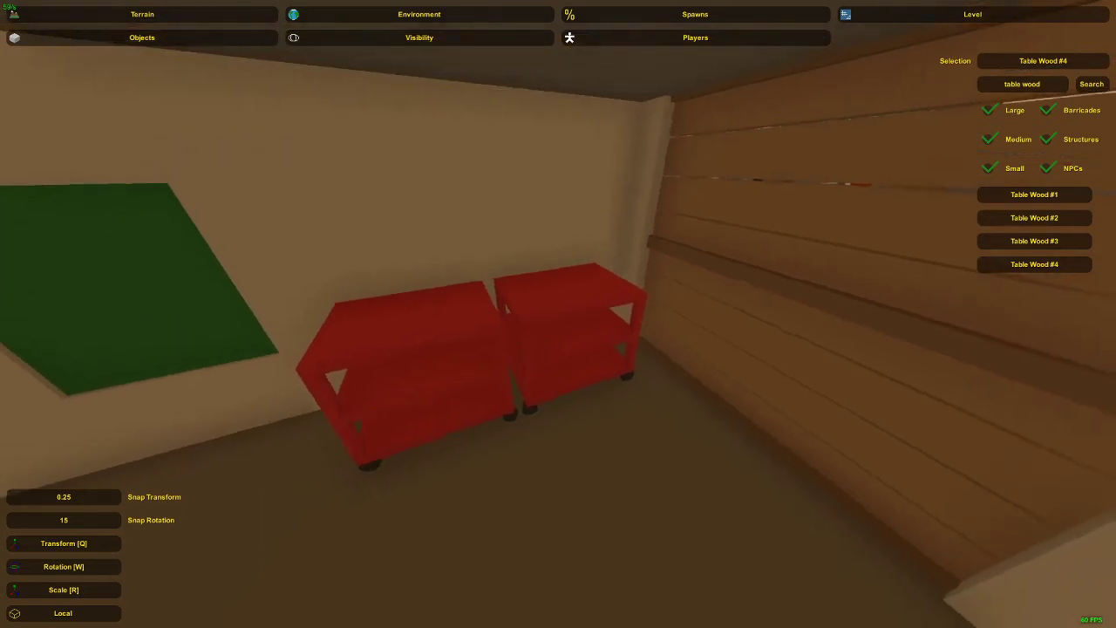
mouse_move(558, 314)
right_down()
mouse_move(802, 327)
mouse_move(872, 393)
mouse_move(925, 358)
mouse_move(601, 261)
mouse_move(563, 319)
right_up()
key(w)
key(s)
key(d)
click(588, 309)
key(Delete)
key(s)
key(ctrl+z)
key(d)
key(ctrl+x)
key(d)
click(508, 285)
key(Delete)
right_drag(508, 285, 508, 285)
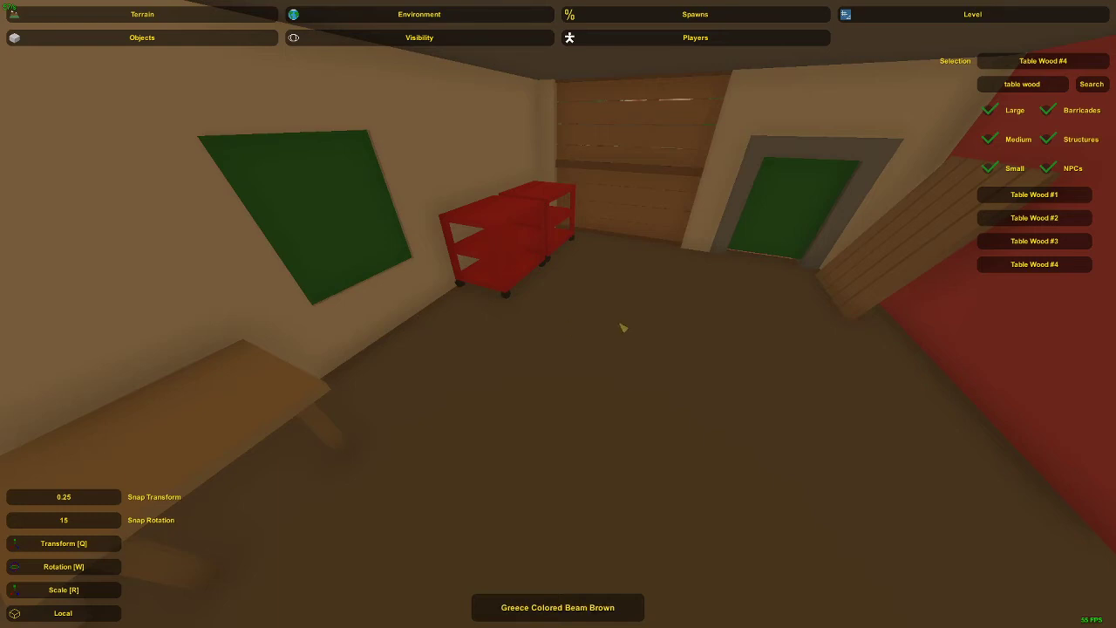
Search the object list for "circ".
right_drag(624, 328, 564, 319)
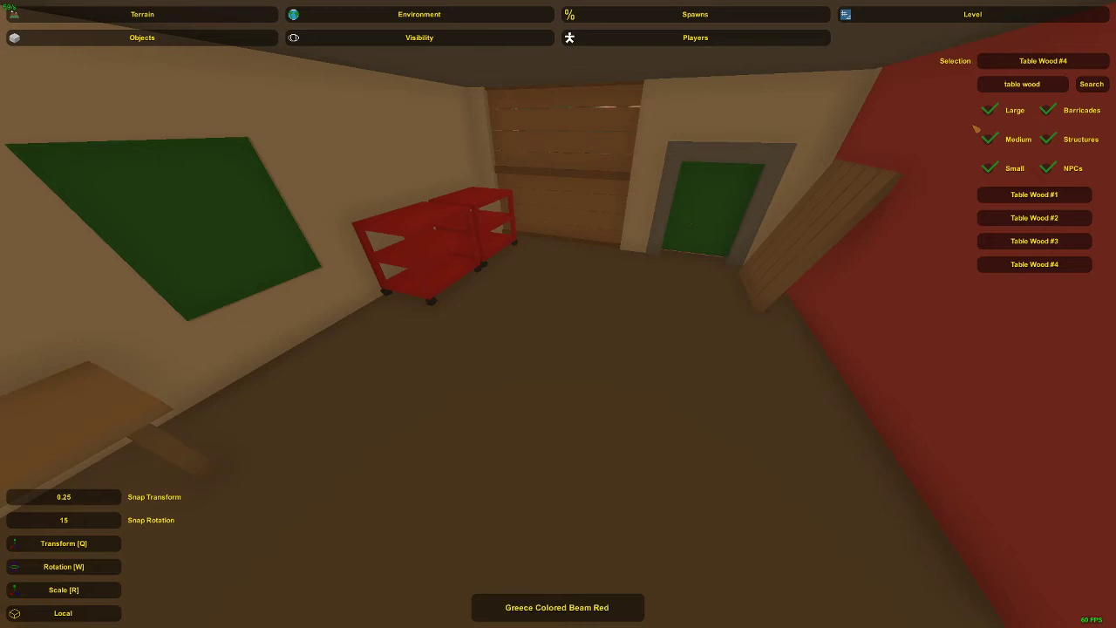
click(1062, 84)
text(cir)
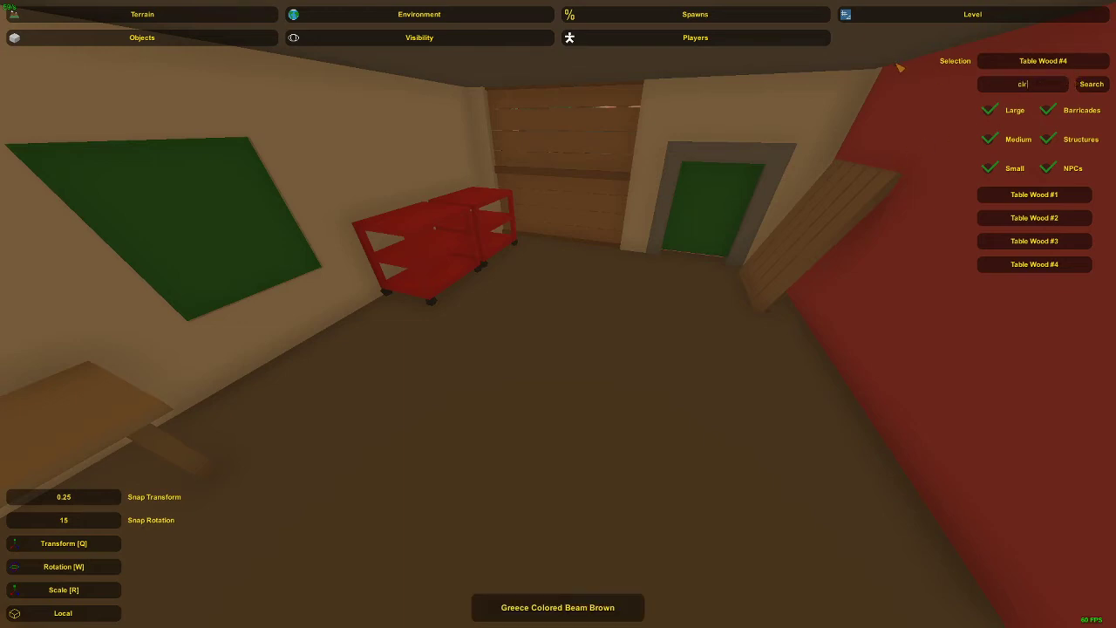
text(c)
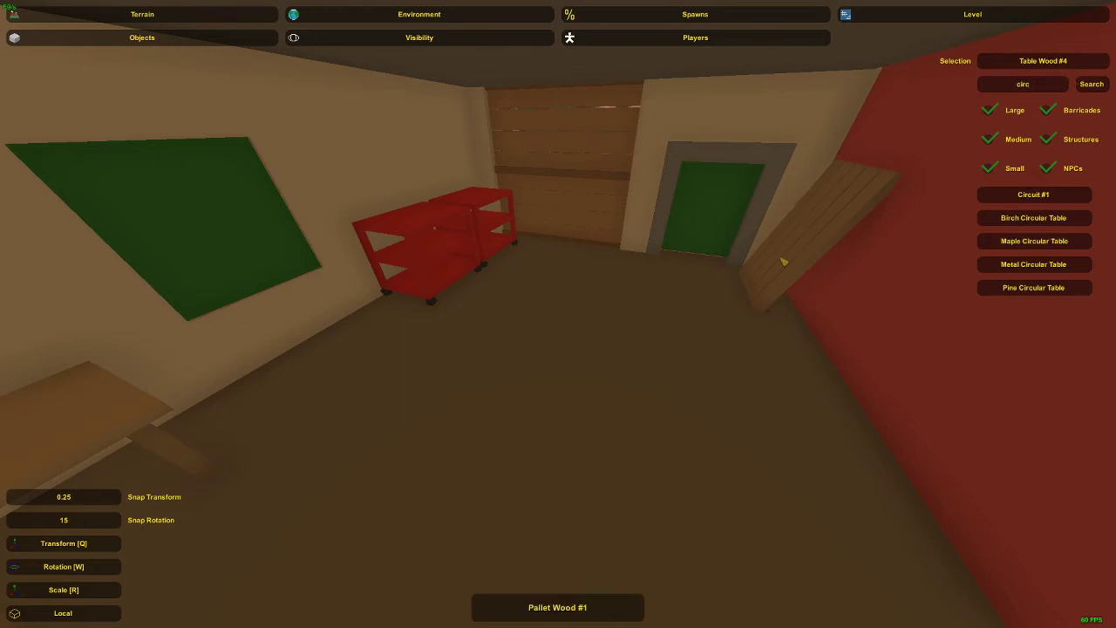
Look over the doorway in the red wall and the free wall space inside the room.
right_drag(783, 262, 1072, 249)
key(w)
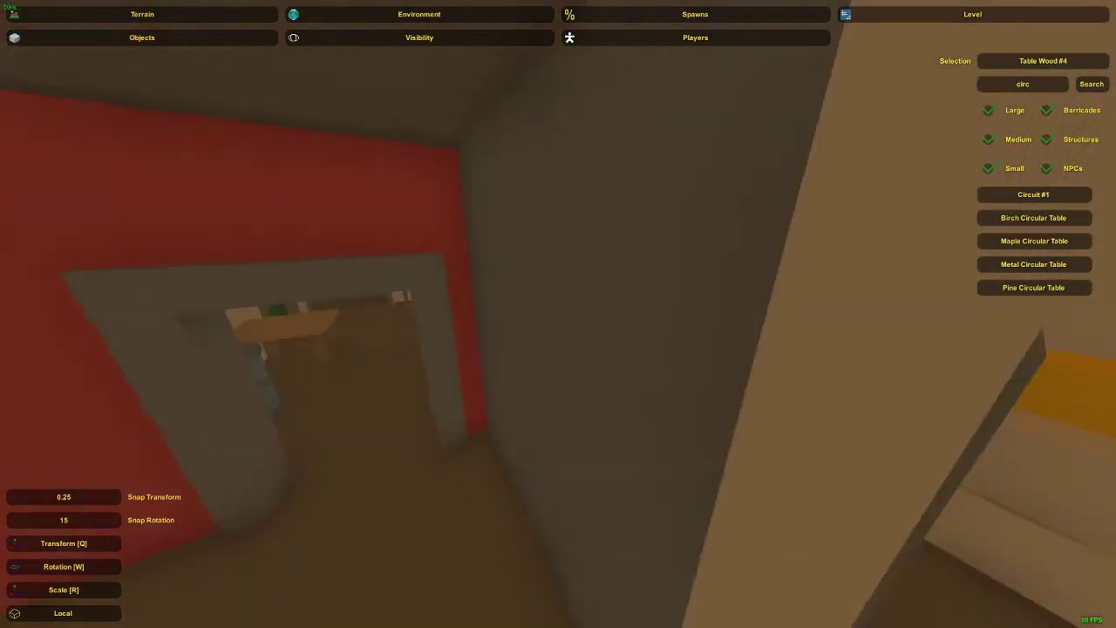
right_drag(558, 313, 349, 327)
click(558, 314)
click(579, 314)
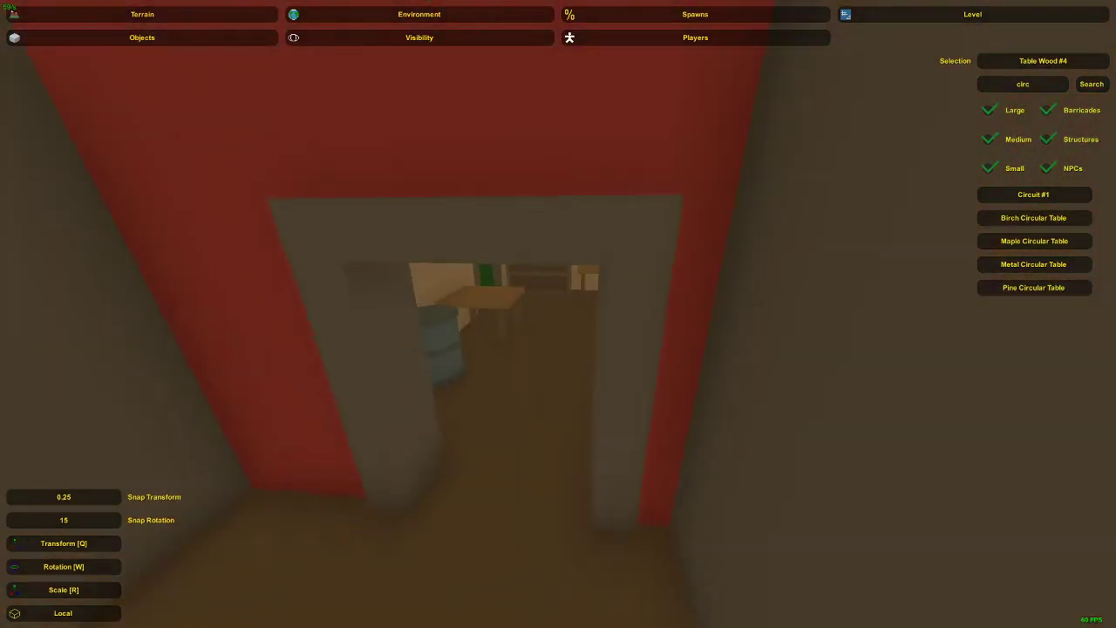
right_drag(558, 314, 776, 327)
key(w)
key(w)
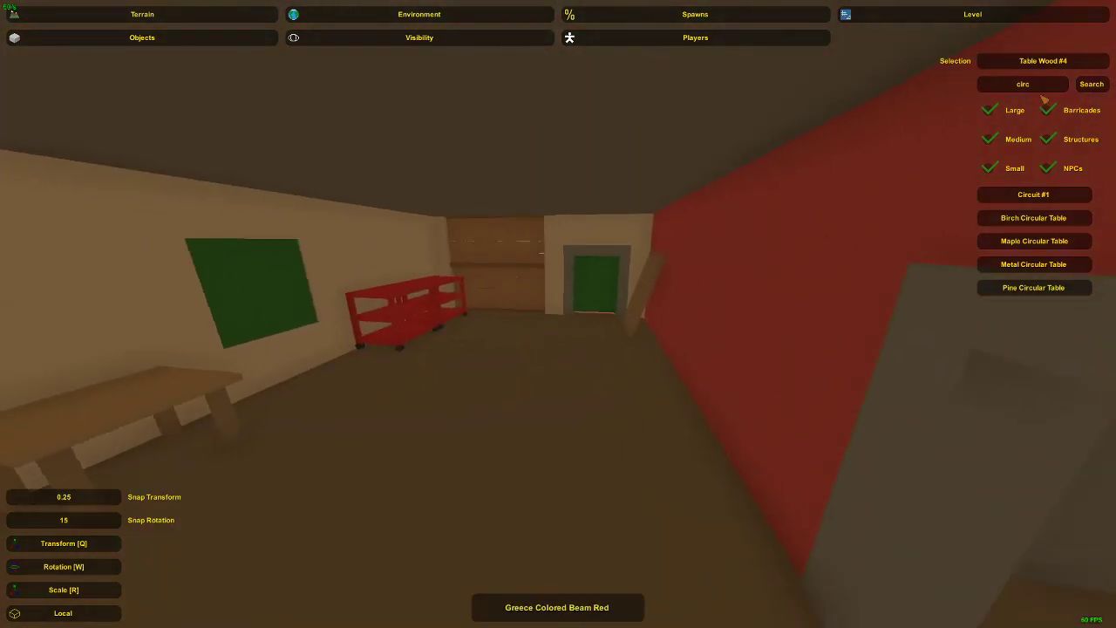
Place a Circuit #1 object on the floor beside the red wall.
click(1037, 203)
key(w)
right_drag(558, 314, 593, 366)
key(e)
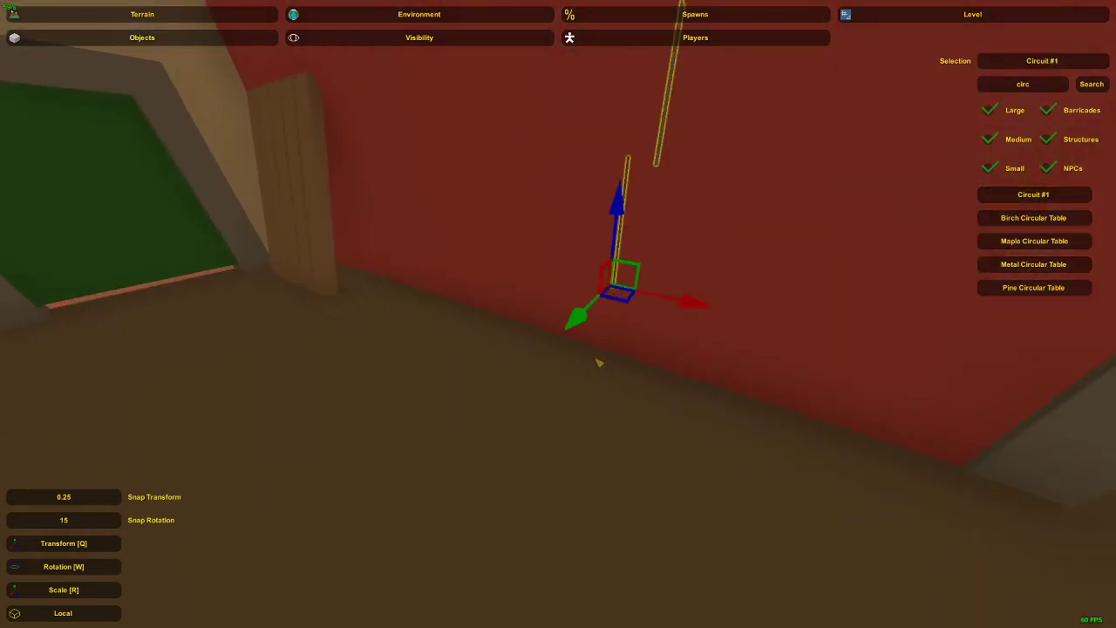
key(e)
Rotate the circuit box to face the room, adjust its position against the red wall and deselect it.
key(w)
drag(621, 442, 511, 421)
right_drag(511, 421, 558, 319)
key(d)
key(q)
drag(461, 314, 475, 312)
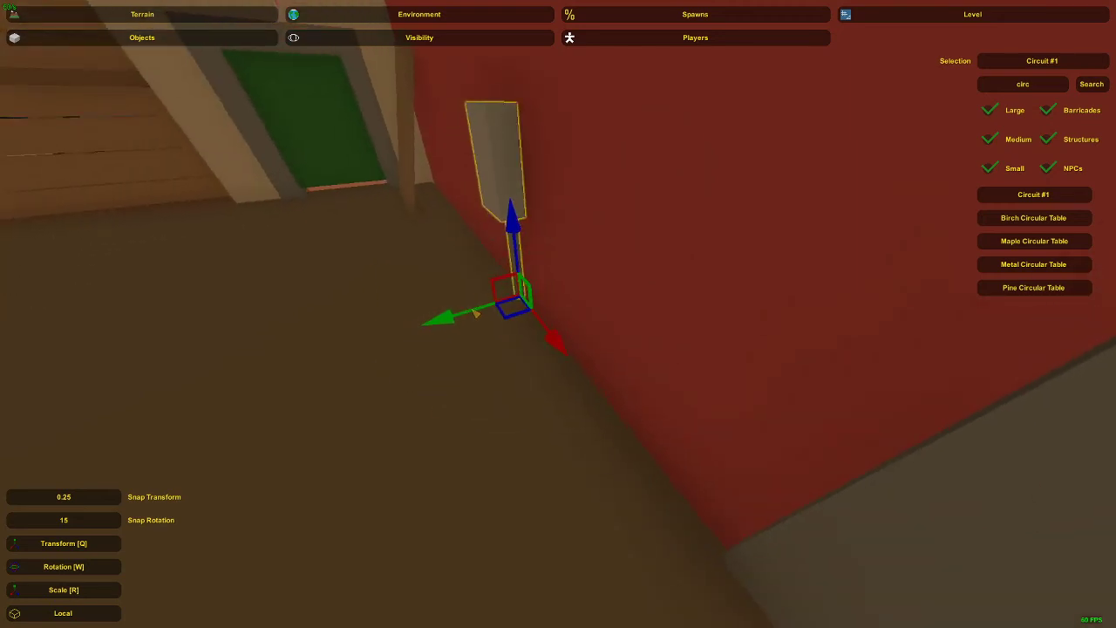
click(508, 123)
key(s)
right_drag(508, 123, 559, 316)
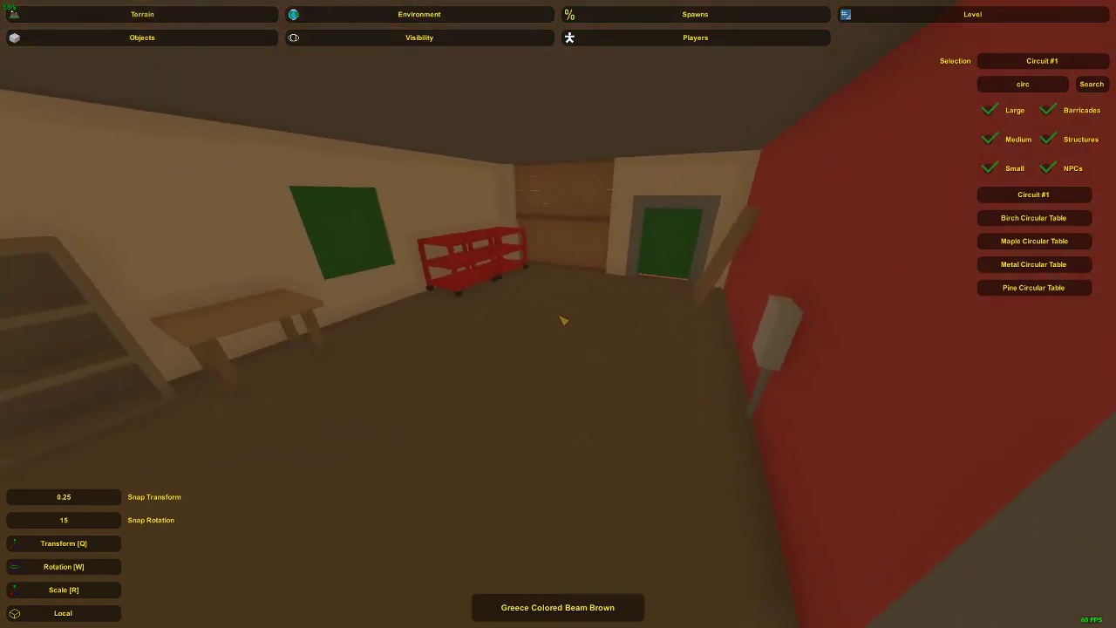
Place a tan beam upright as a pillar in the middle of the floor and activate scaling for it.
click(1050, 86)
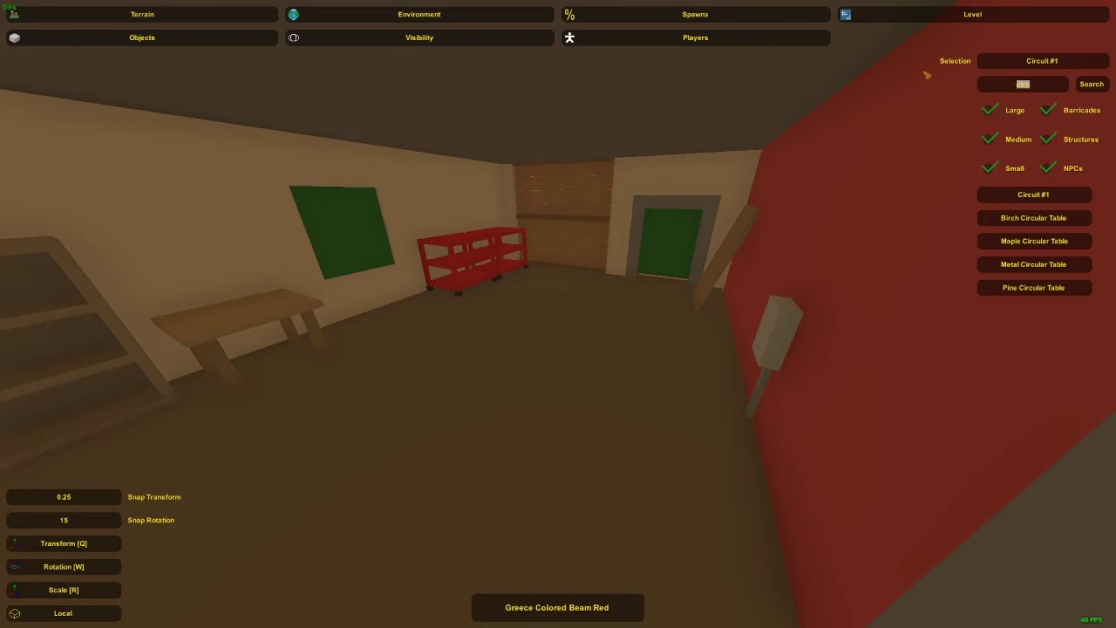
click(636, 271)
right_drag(635, 271, 462, 384)
key(e)
key(d)
key(w)
key(s)
key(a)
key(r)
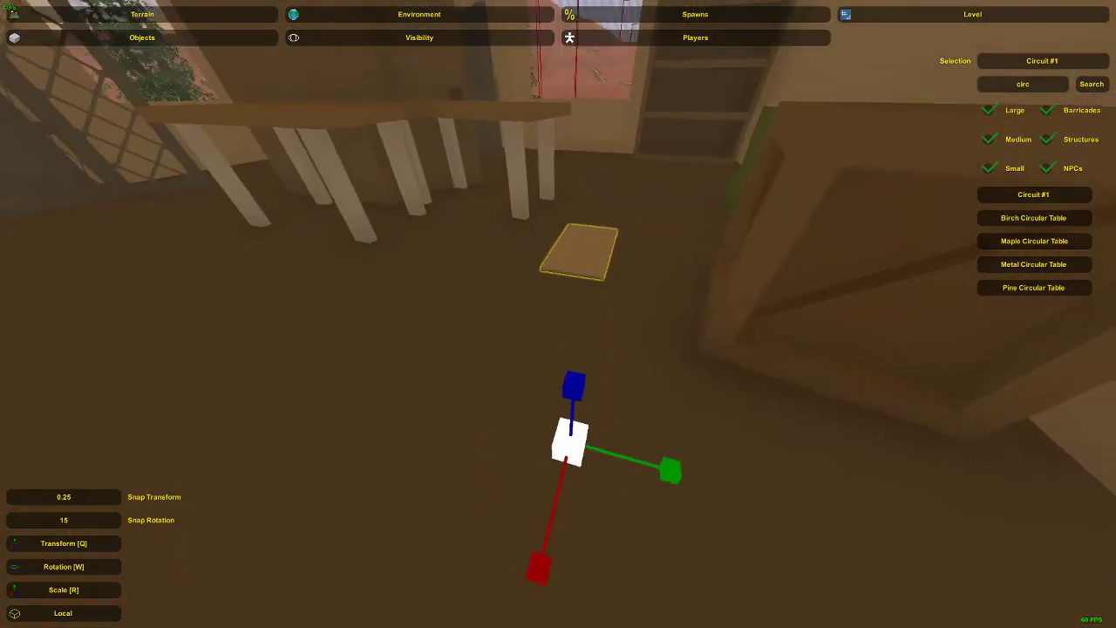
Lower the tan pillar vertically so that it fits between the room's floor and ceiling.
right_drag(559, 313, 559, 318)
key(w)
key(q)
drag(568, 386, 568, 399)
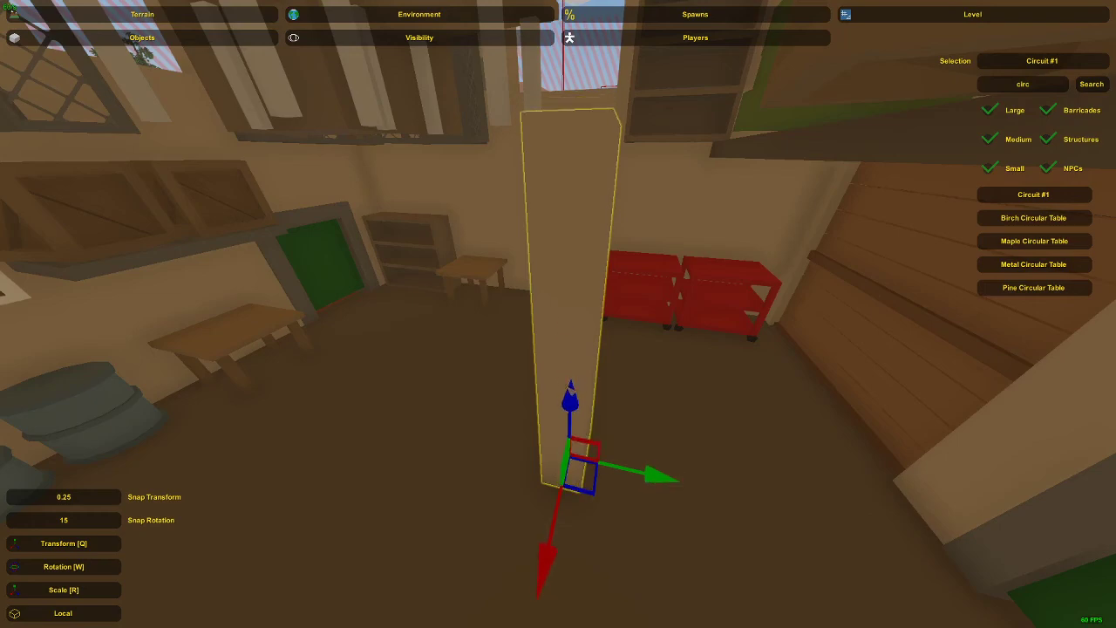
key(s)
right_drag(568, 399, 576, 506)
key(q)
mouse_move(558, 314)
right_down()
mouse_move(564, 366)
mouse_move(663, 362)
mouse_move(733, 384)
mouse_move(560, 318)
right_up()
key(a)
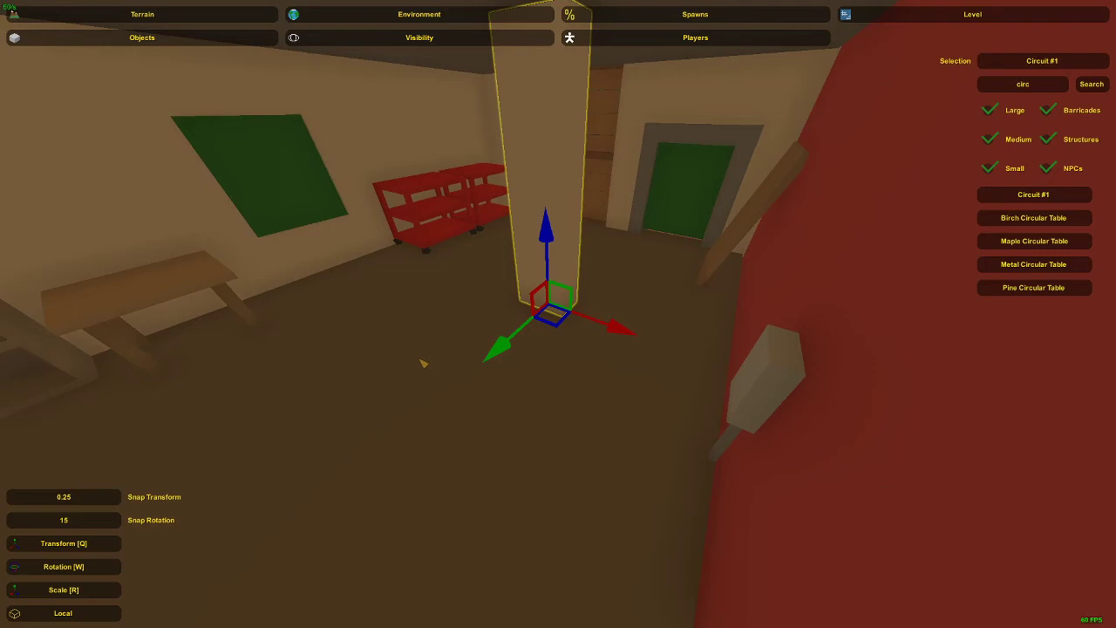
Rotate the tan pillar about its vertical axis to align it with the room's walls.
key(e)
key(d)
right_drag(423, 363, 201, 362)
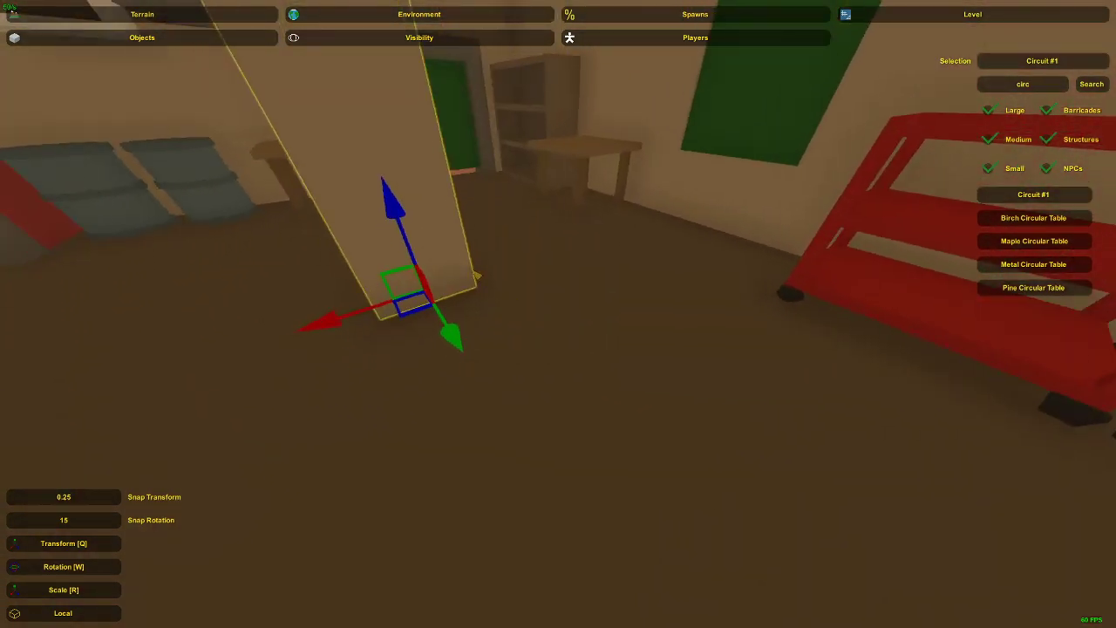
right_drag(477, 277, 534, 343)
key(w)
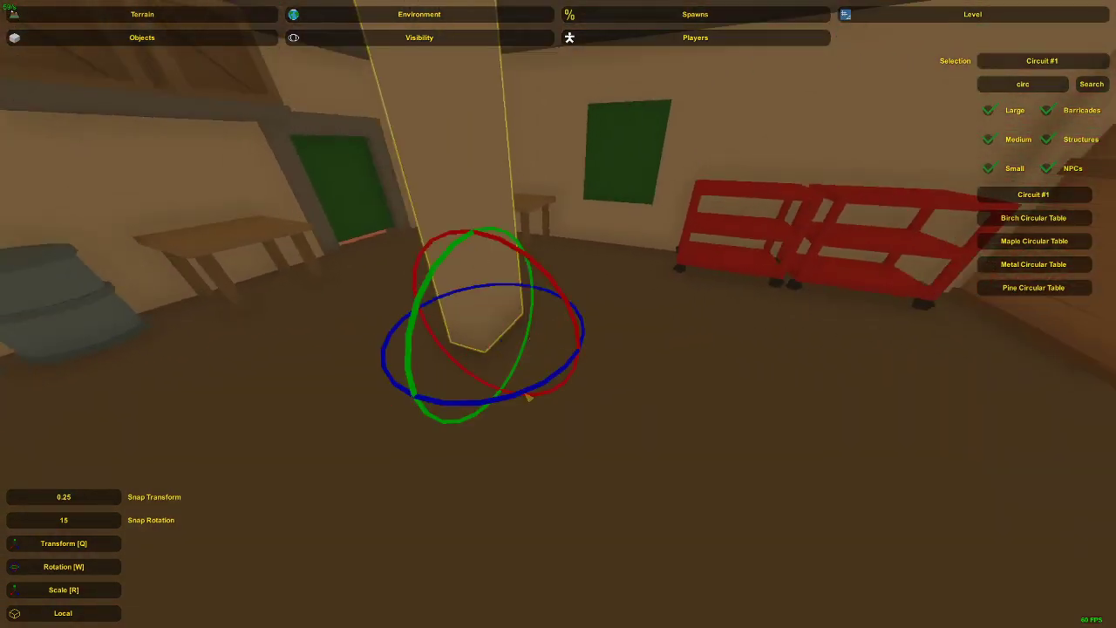
drag(528, 397, 473, 398)
key(d)
right_drag(473, 399, 288, 392)
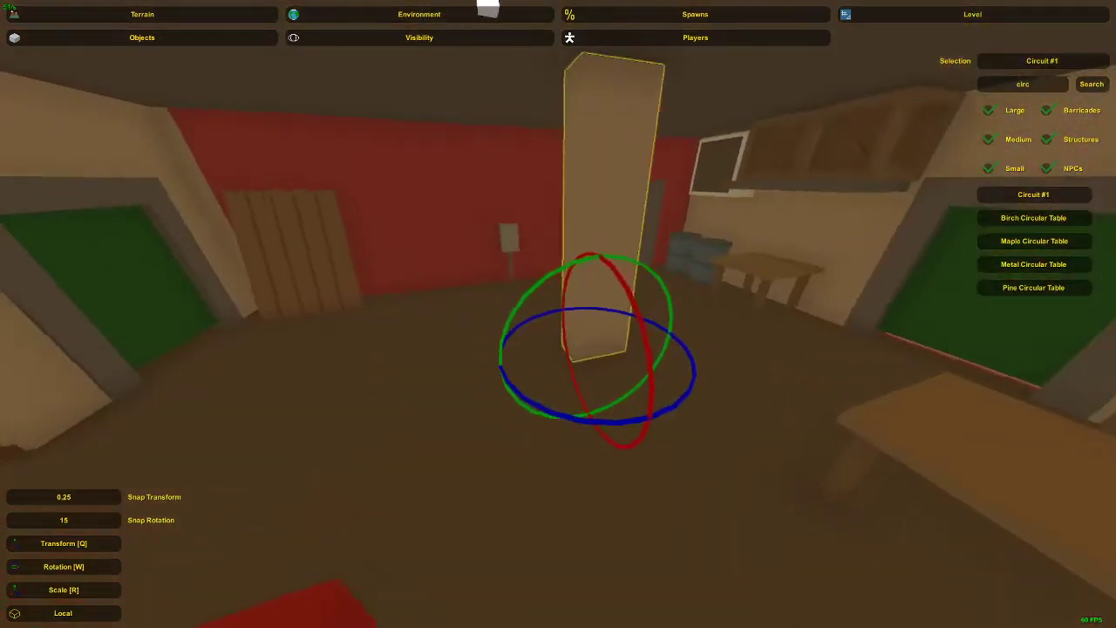
Shift the tan pillar across the floor and check its position from several sides.
right_drag(558, 314, 536, 323)
key(q)
drag(527, 366, 567, 347)
key(a)
right_drag(566, 347, 650, 344)
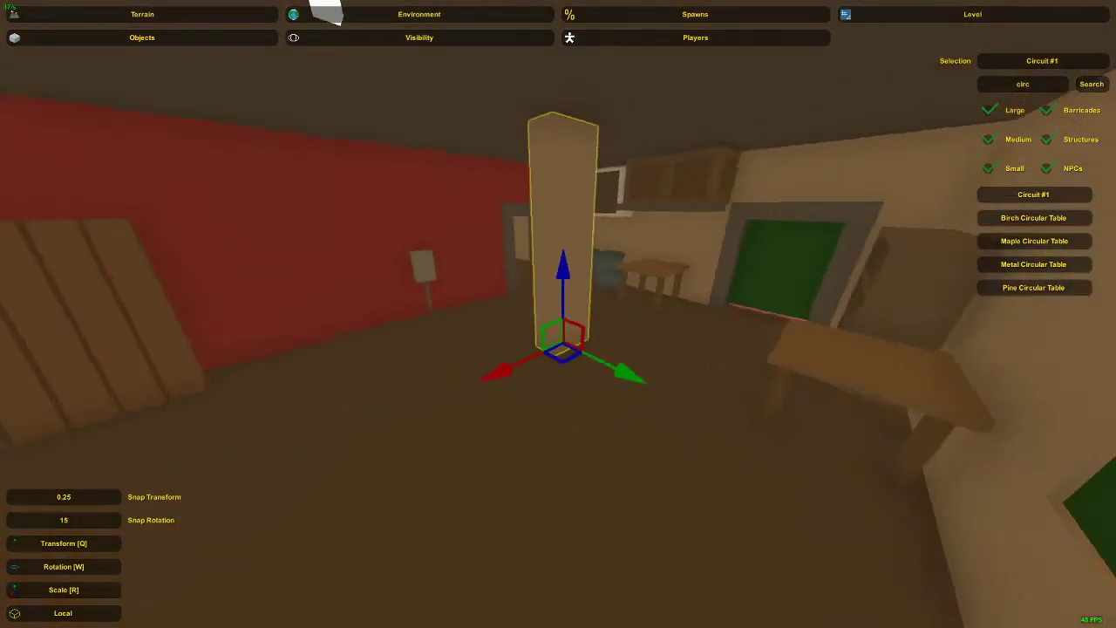
right_drag(558, 313, 759, 392)
key(a)
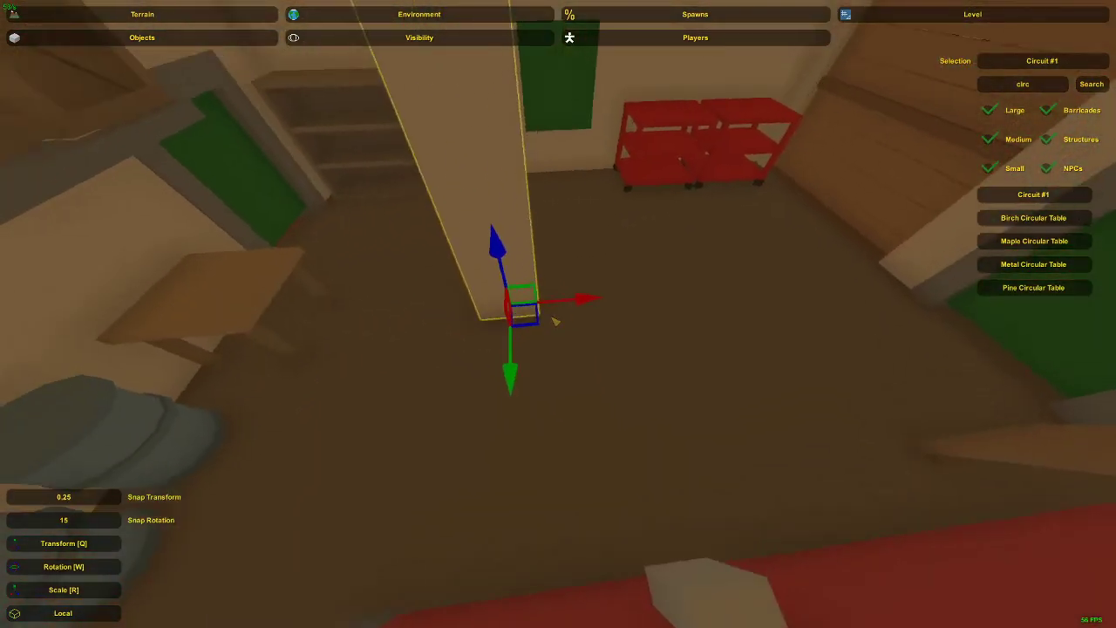
right_drag(538, 321, 543, 318)
key(a)
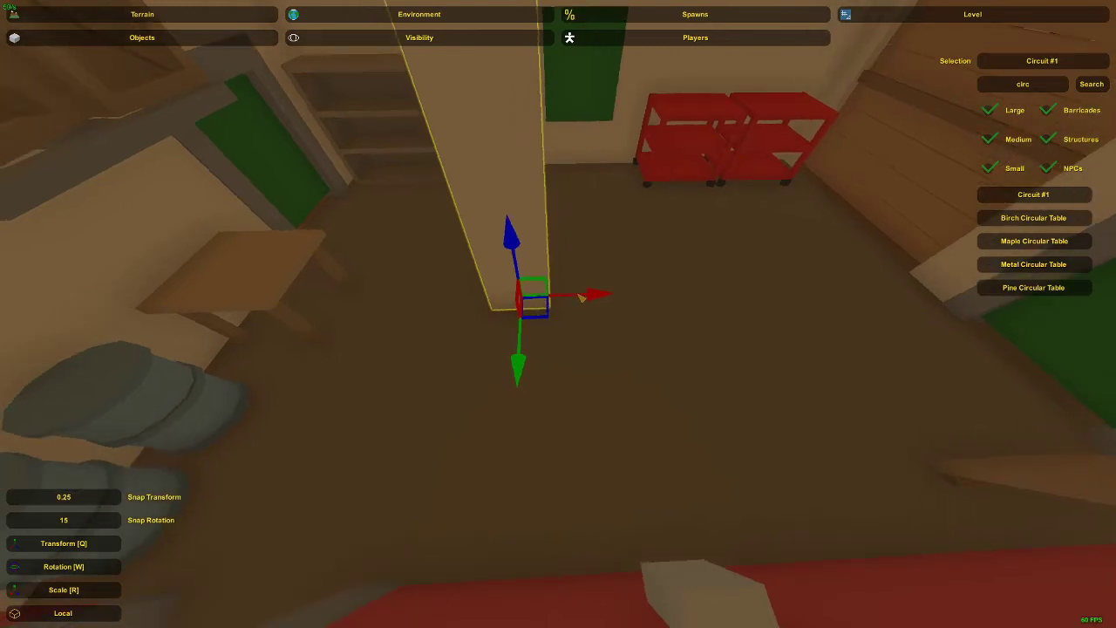
Fine-tune the tan pillar's position along both horizontal axes in the middle of the room.
drag(581, 298, 563, 299)
right_drag(563, 299, 745, 305)
key(a)
drag(554, 351, 525, 351)
key(d)
right_drag(526, 352, 567, 347)
key(d)
key(d)
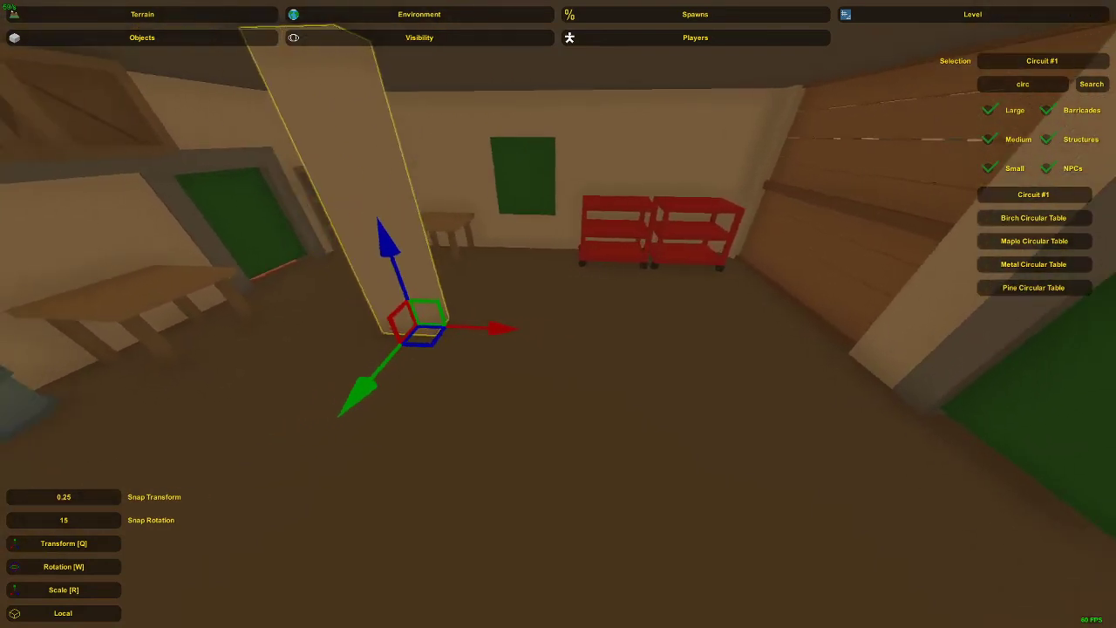
drag(391, 369, 388, 372)
key(s)
Duplicate the tan pillar and move the copy sideways to form the partition's second pillar.
right_drag(518, 333, 495, 306)
key(ctrl+v)
drag(515, 358, 663, 372)
Duplicate the first pillar between the two pillars and scale the copy into a low wall spanning the gap.
click(455, 305)
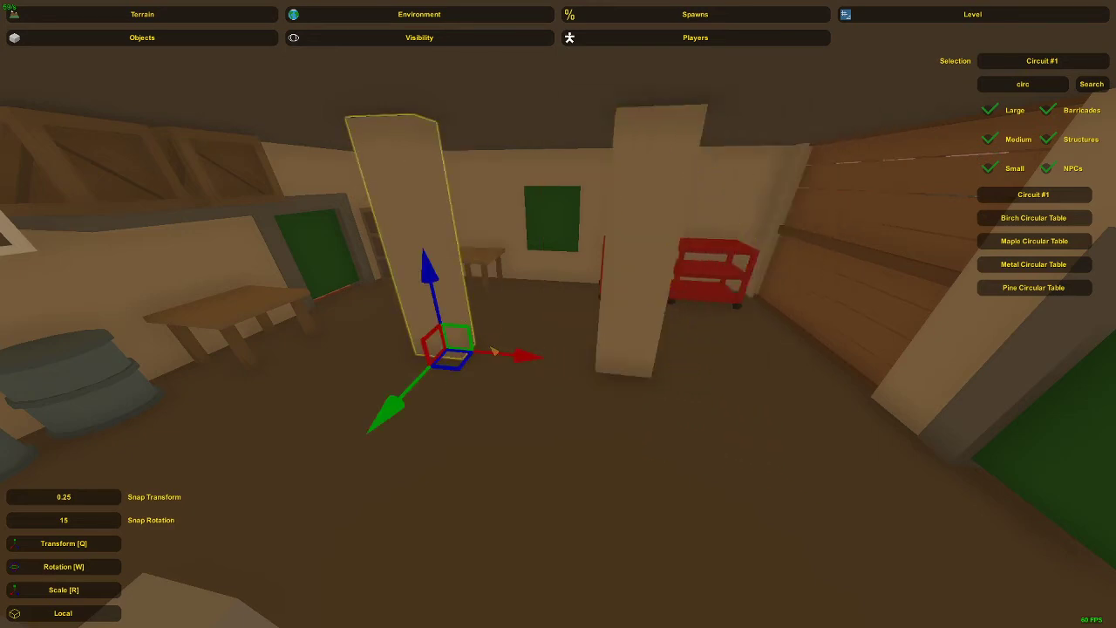
key(ctrl+v)
drag(494, 353, 590, 372)
key(r)
drag(535, 294, 531, 312)
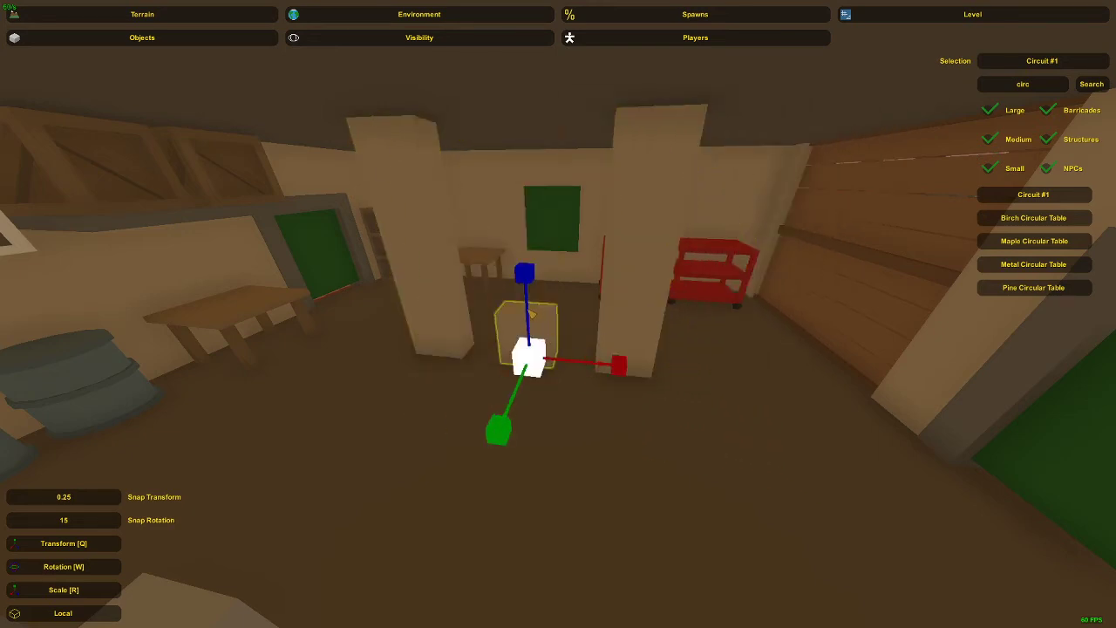
drag(587, 366, 647, 374)
key(q)
click(507, 336)
Select the low wall and both pillars together, shift them slightly toward the red wall and deselect them.
key(a)
key(s)
right_drag(558, 314, 663, 327)
click(556, 313)
shift+click(481, 309)
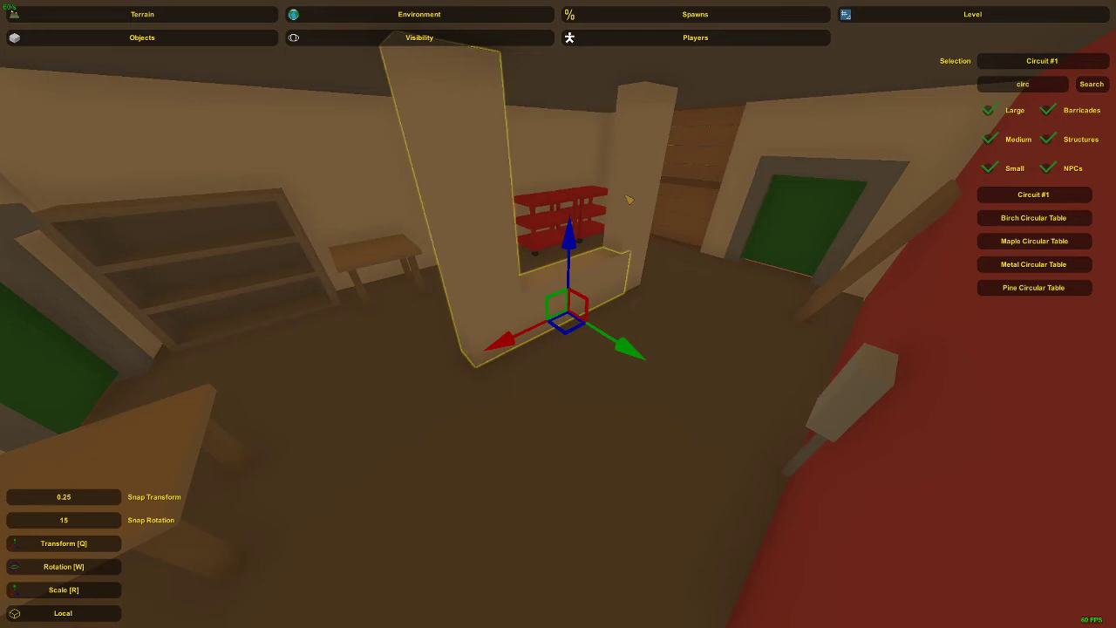
shift+click(629, 200)
drag(607, 333, 571, 351)
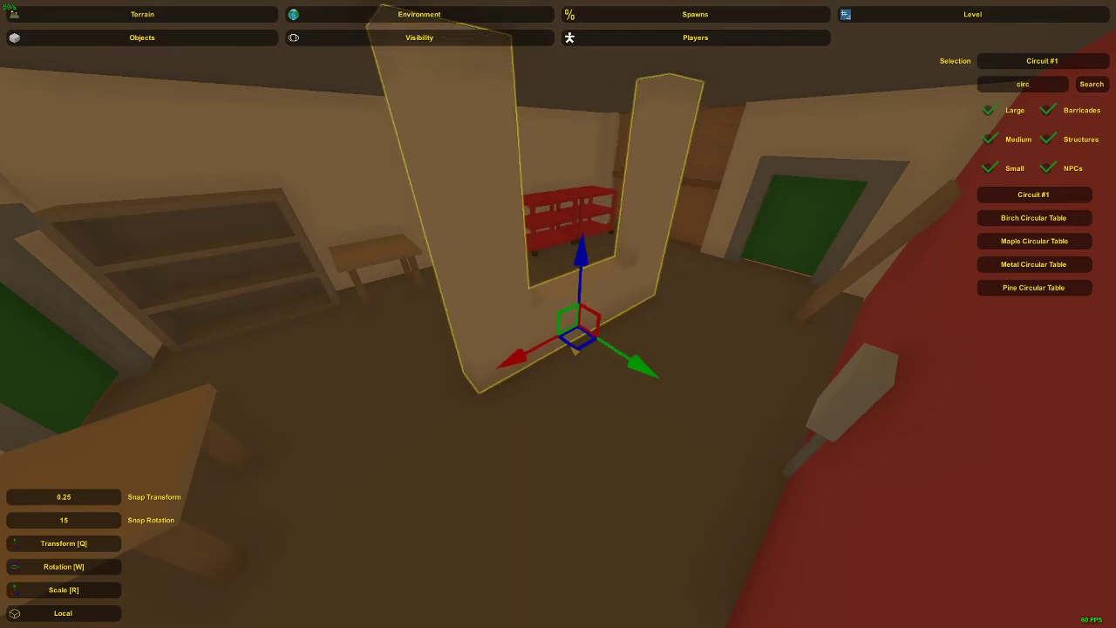
click(517, 328)
Inspect the new partition from the front and from the side near the barrels.
right_drag(517, 328, 471, 328)
key(d)
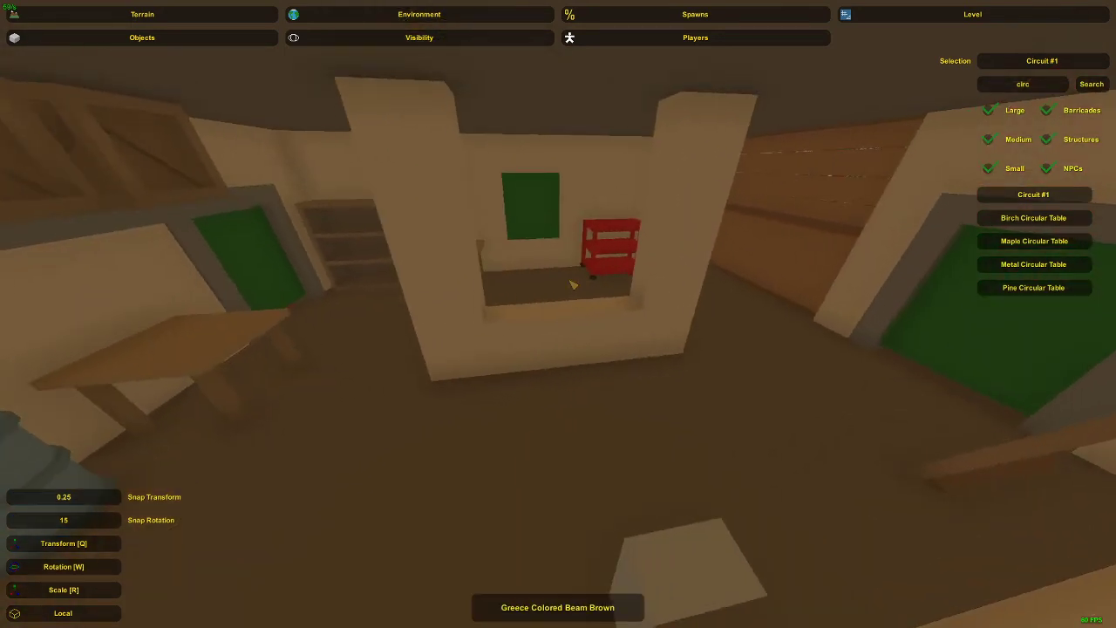
right_drag(573, 284, 572, 275)
drag(1041, 82, 940, 77)
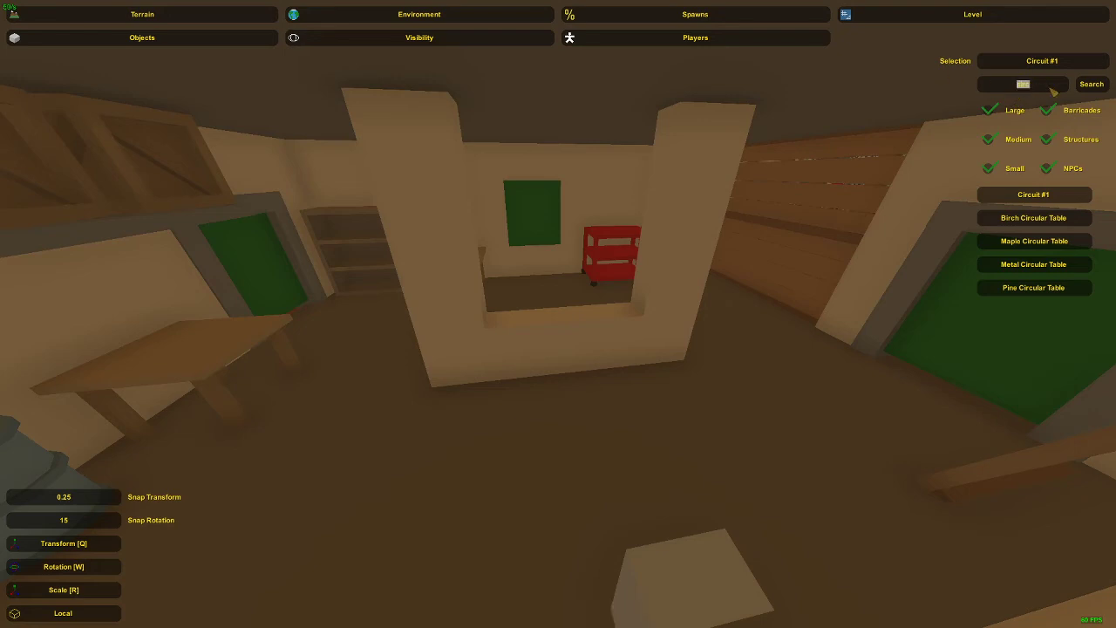
right_drag(793, 182, 562, 314)
key(d)
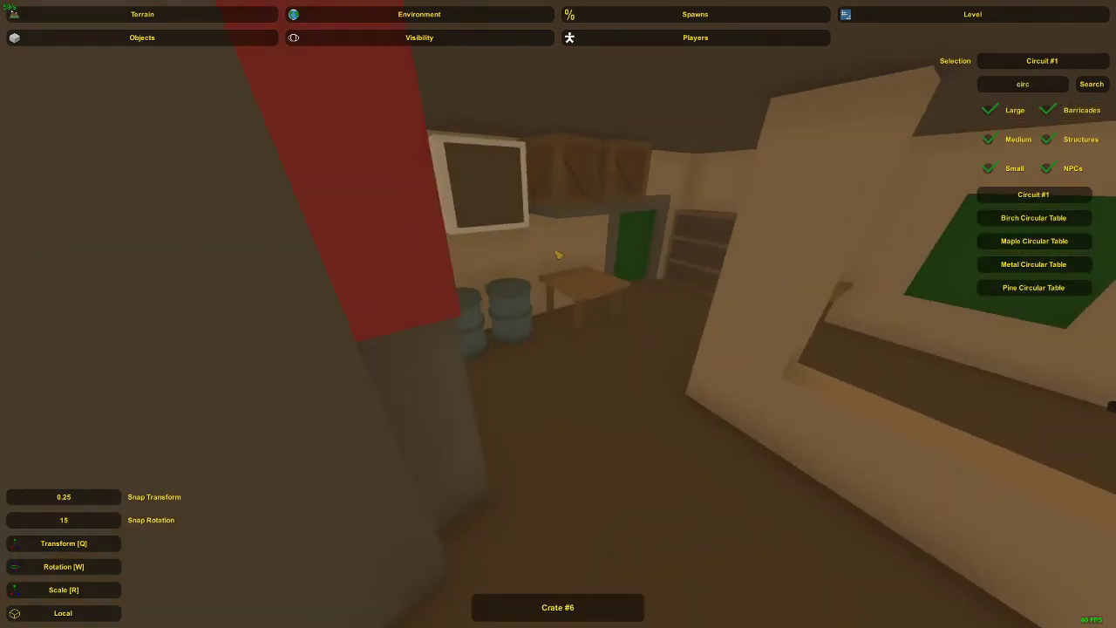
Place a grey window grille on the low wall between the two pillars and rotate it to line up with the partition.
click(580, 220)
right_drag(580, 221, 501, 310)
key(e)
key(w)
key(d)
right_drag(565, 290, 497, 291)
key(w)
drag(589, 243, 647, 256)
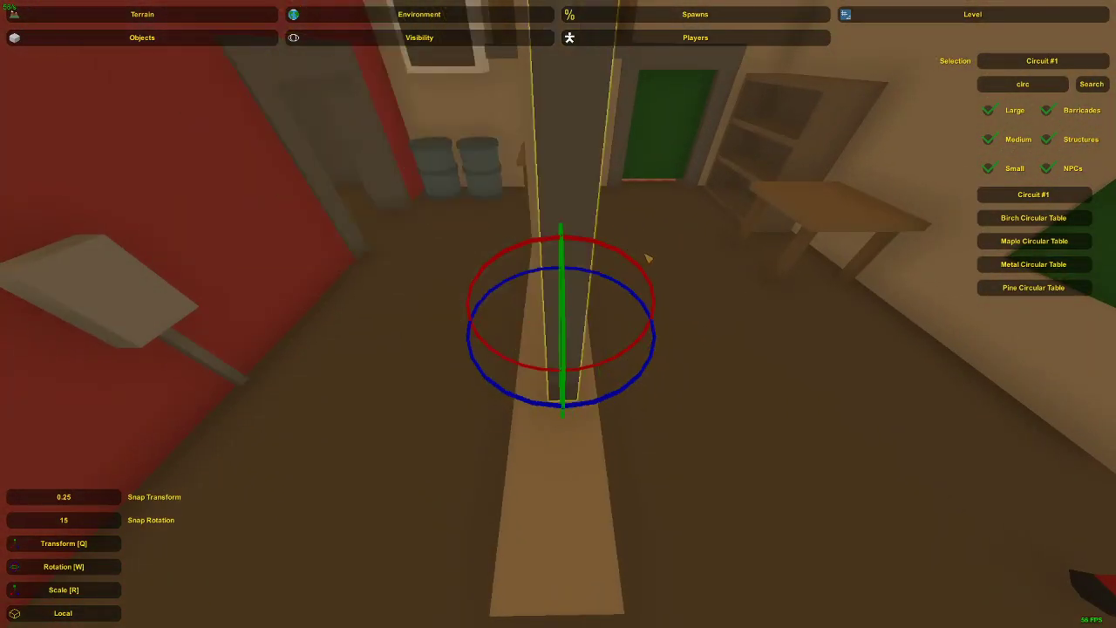
key(a)
right_drag(647, 256, 820, 257)
right_drag(558, 314, 548, 289)
key(q)
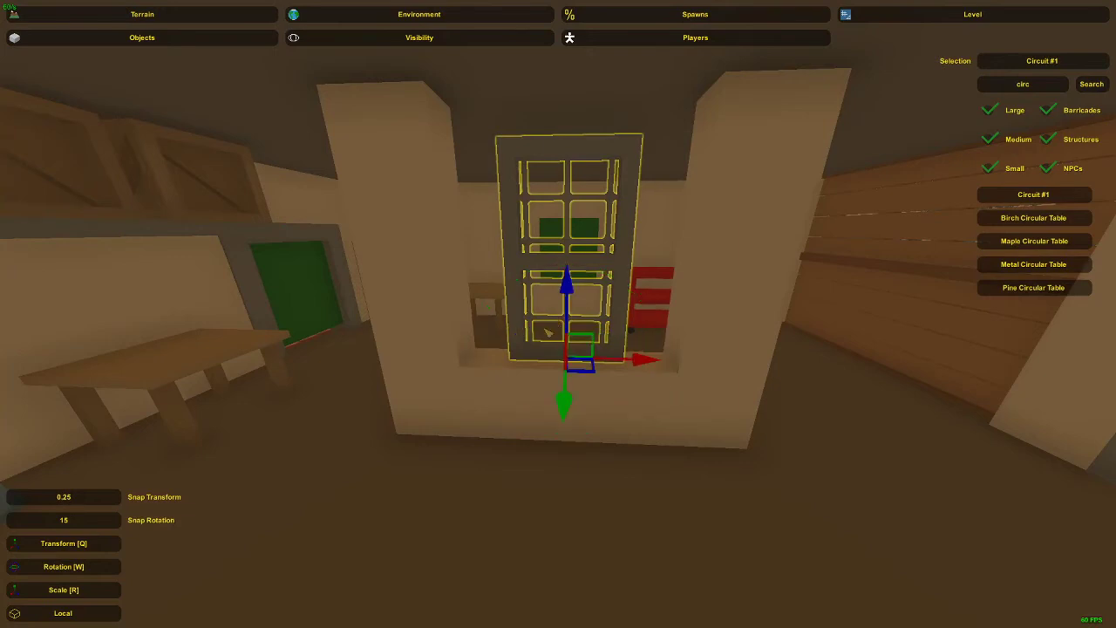
Slide the window grille beside one pillar, fill the gap with a copy, then shift both slightly across the low wall and deselect them.
drag(619, 359, 701, 356)
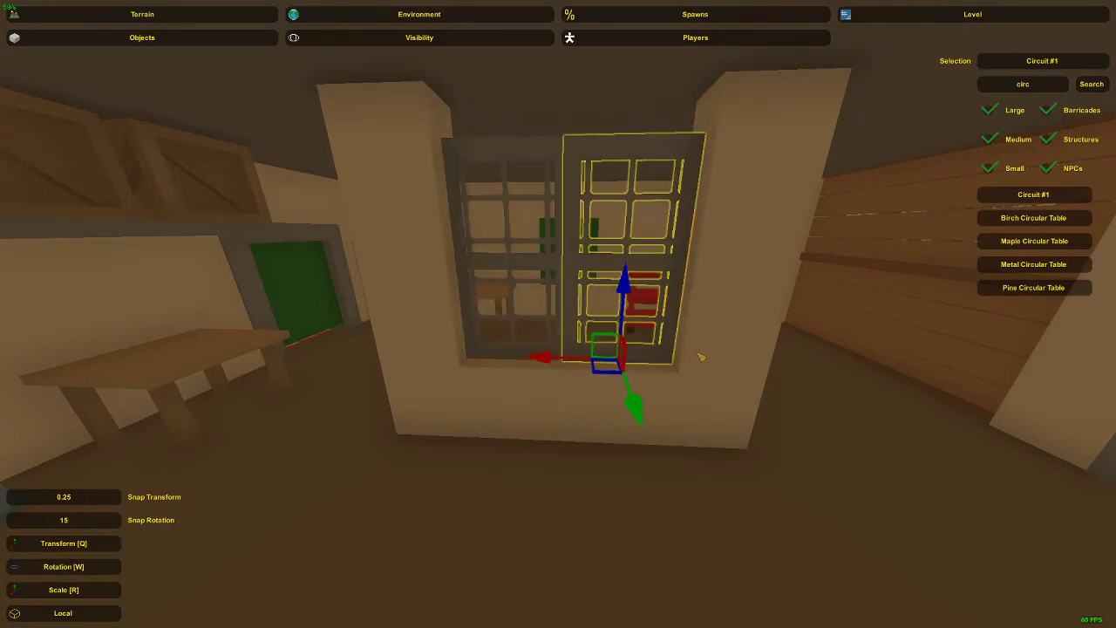
ctrl+click(559, 268)
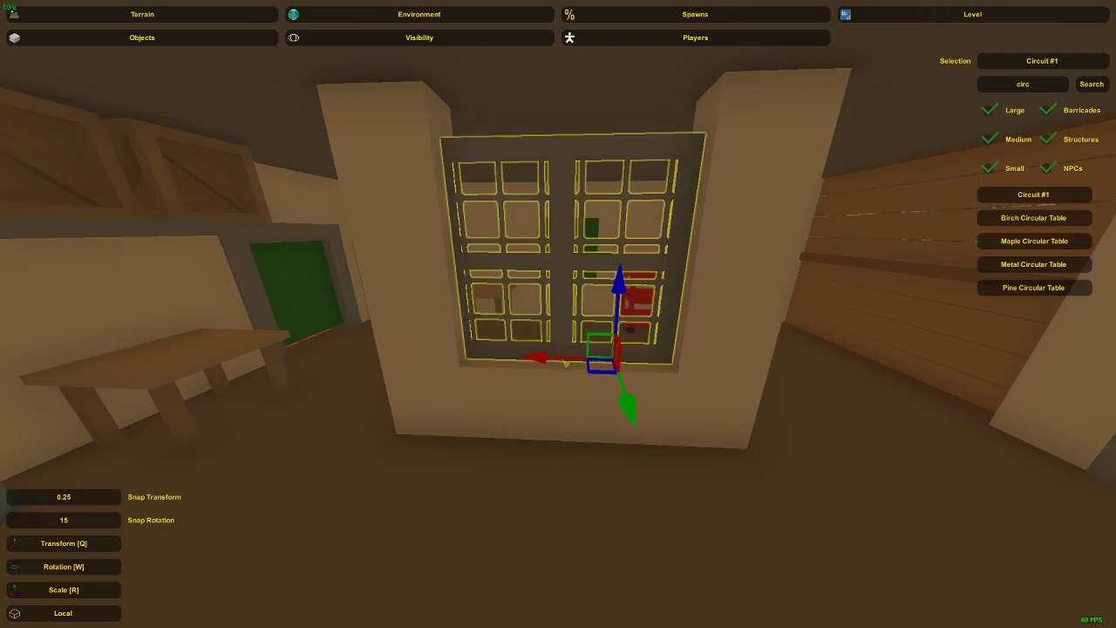
drag(627, 301, 629, 307)
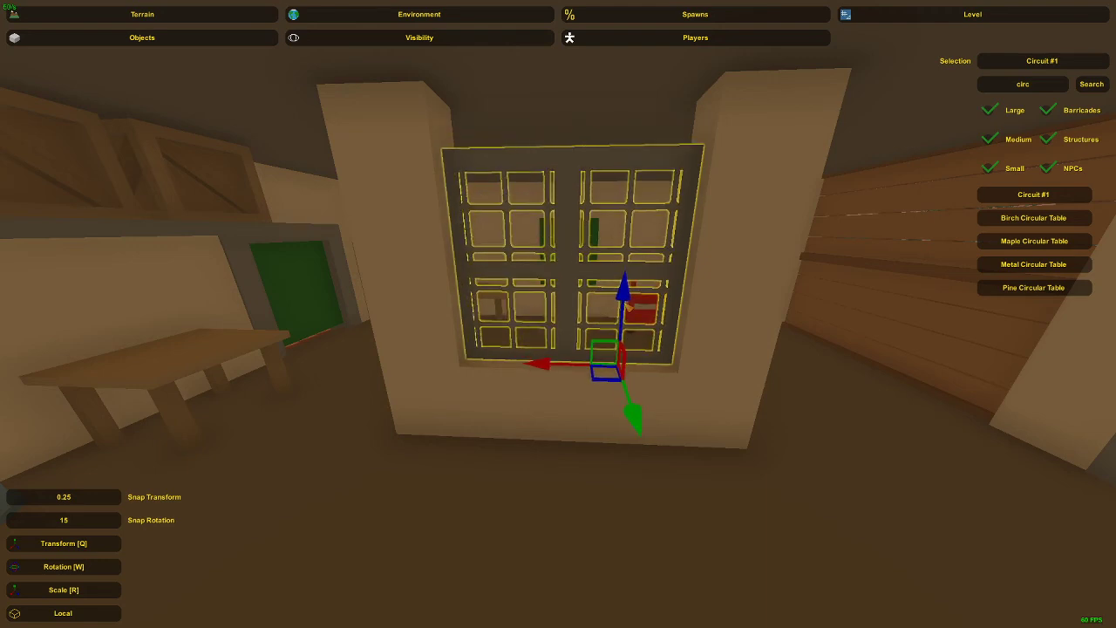
click(576, 275)
Save the level and view the finished partition from the side.
key(s)
right_drag(575, 275, 637, 277)
key(Escape)
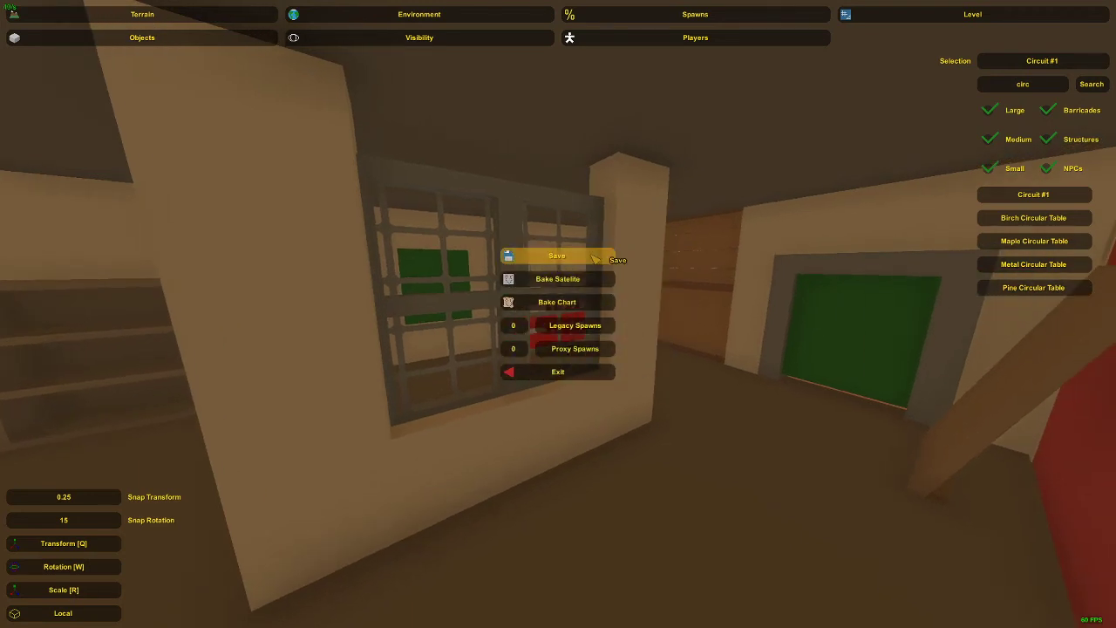
key(Escape)
key(s)
right_drag(600, 301, 560, 316)
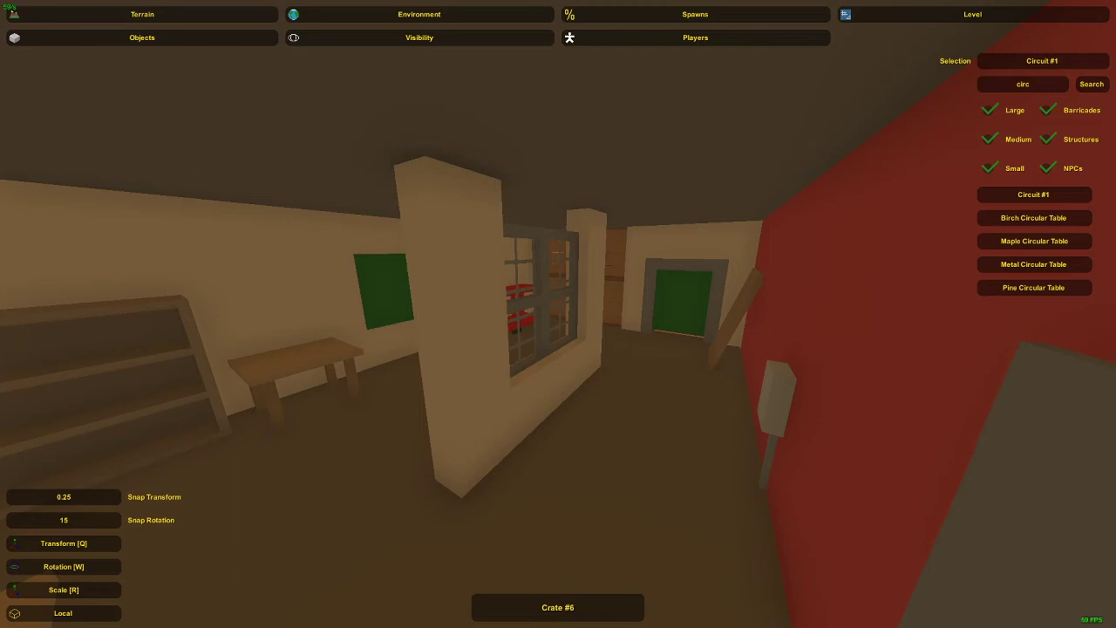
Delete the two open white cabinets standing in the corner of the neighbouring room.
key(w)
right_drag(630, 308, 972, 345)
key(w)
key(w)
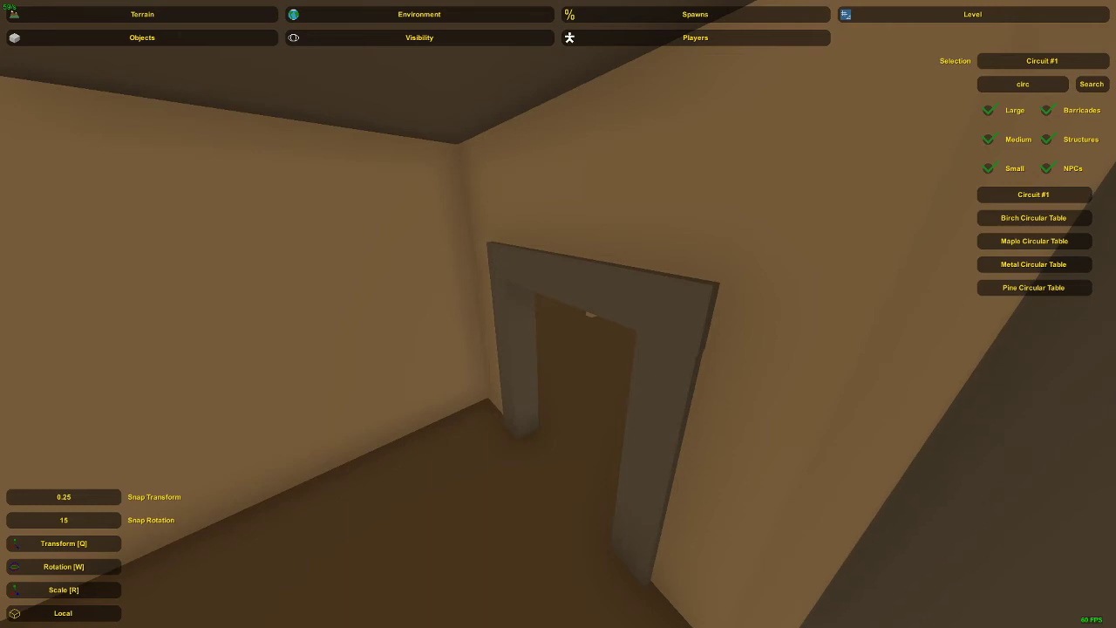
right_drag(537, 323, 388, 288)
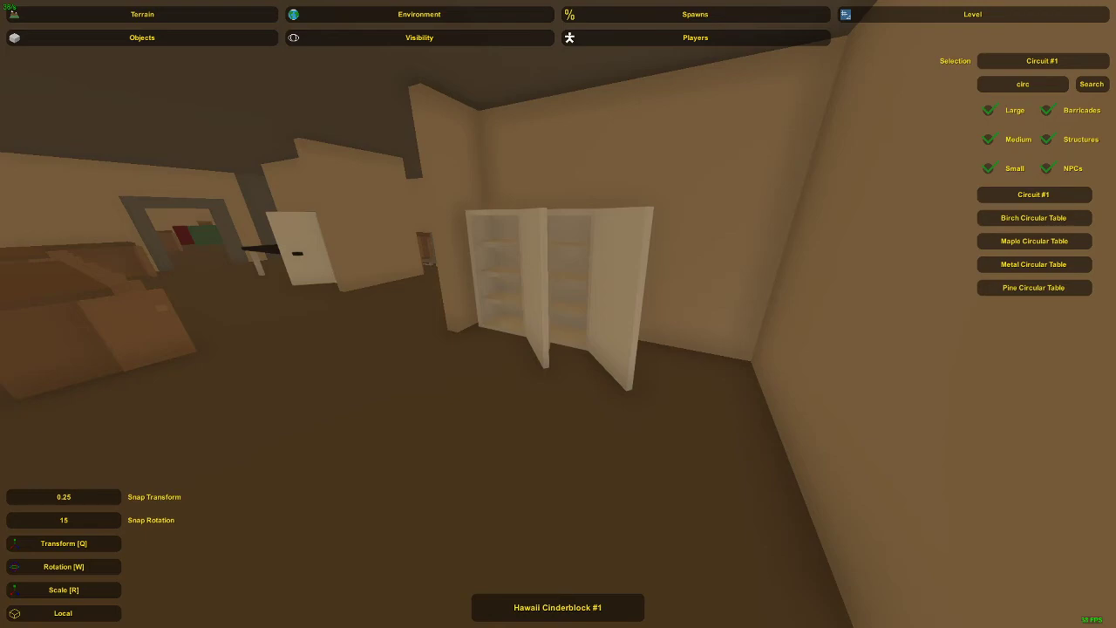
right_drag(558, 314, 576, 321)
key(w)
click(529, 279)
key(Delete)
click(473, 275)
key(Delete)
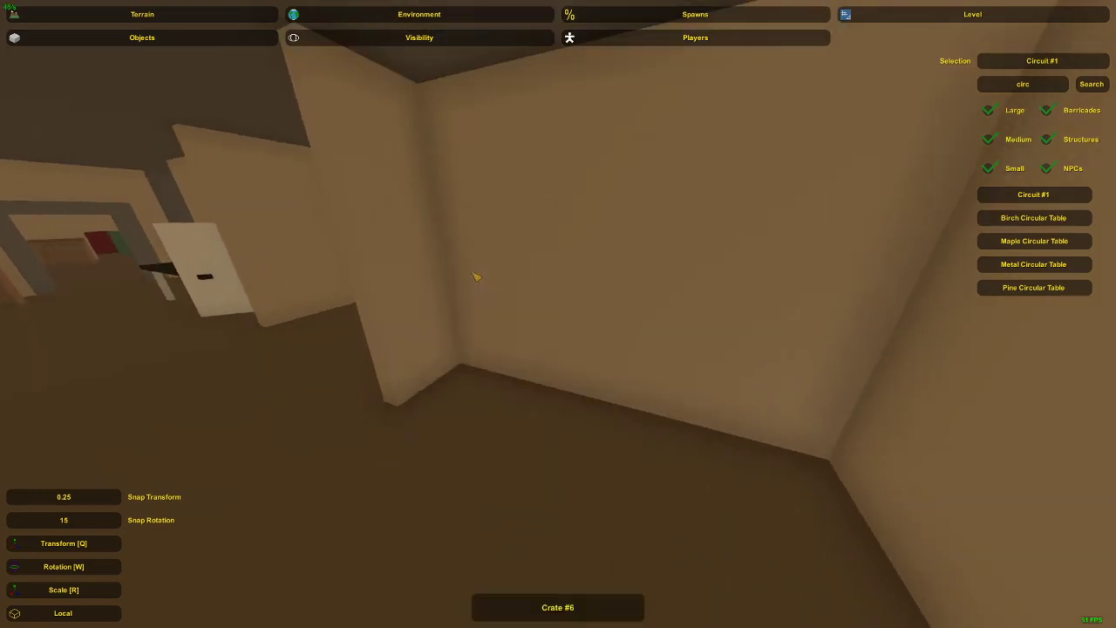
Go to the other building's kitchen and select its white fridge and corner stove together.
key(s)
right_drag(477, 277, 226, 258)
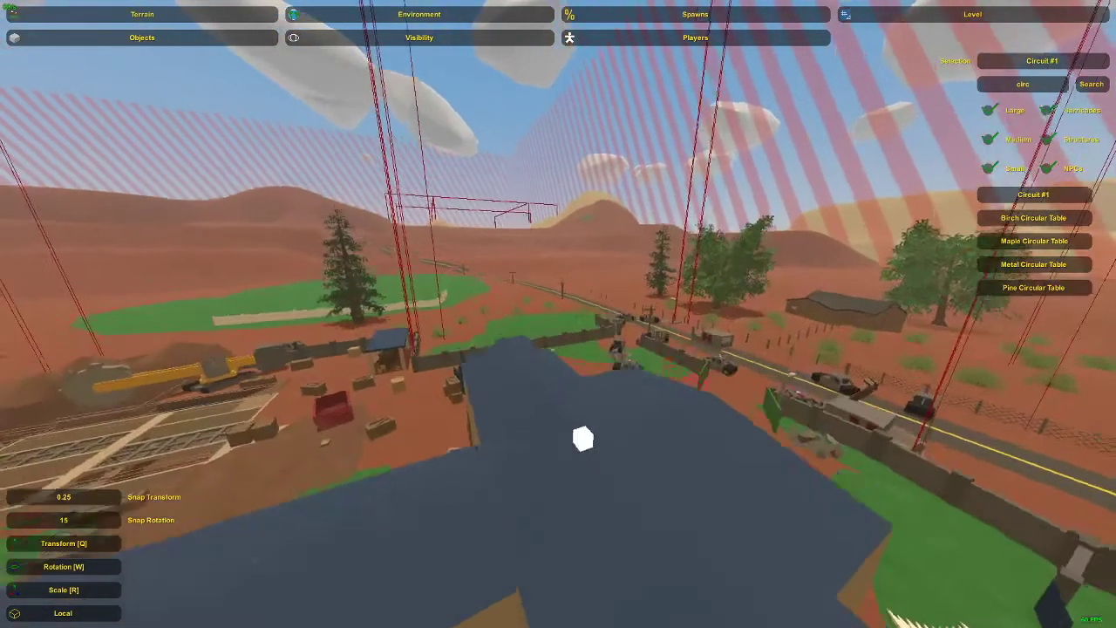
key(s)
right_drag(558, 314, 542, 294)
key(w)
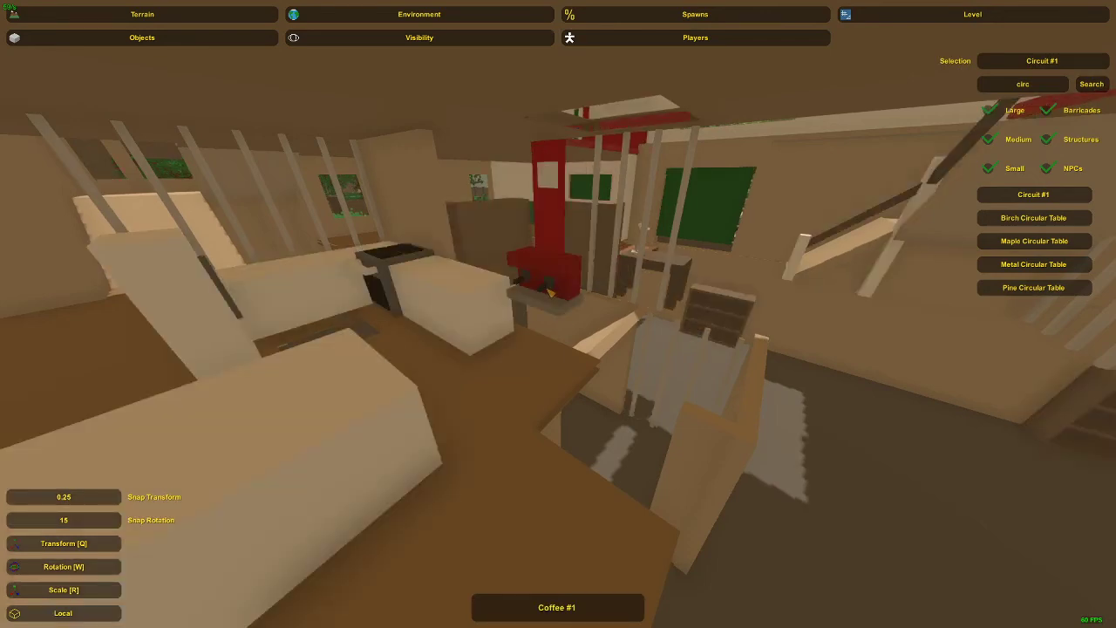
right_drag(550, 293, 564, 316)
right_drag(177, 261, 824, 381)
click(565, 321)
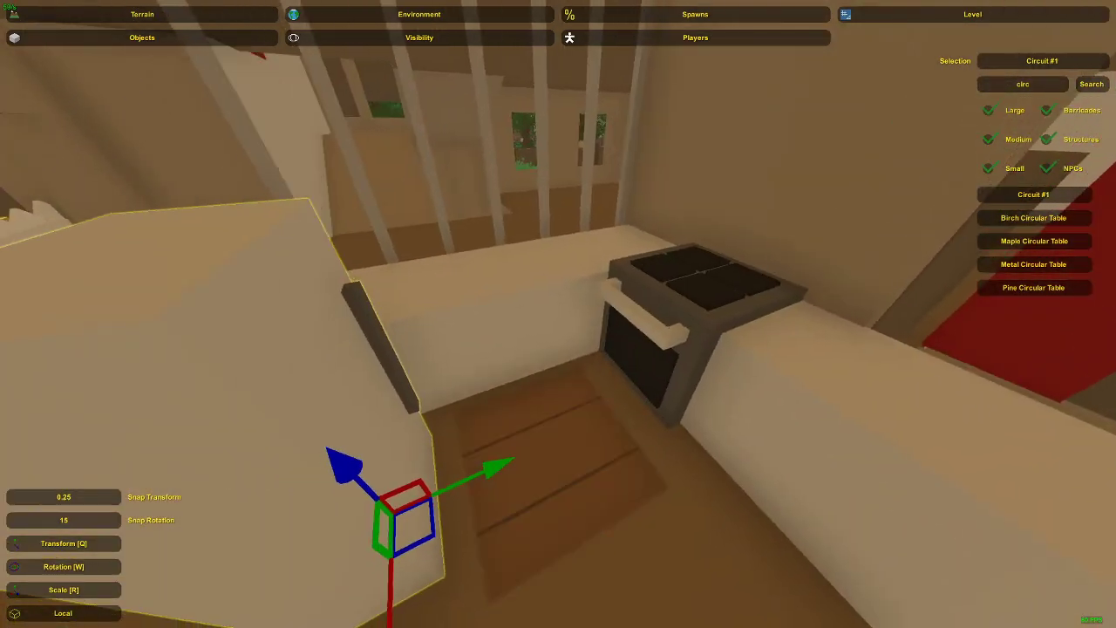
right_drag(558, 314, 445, 316)
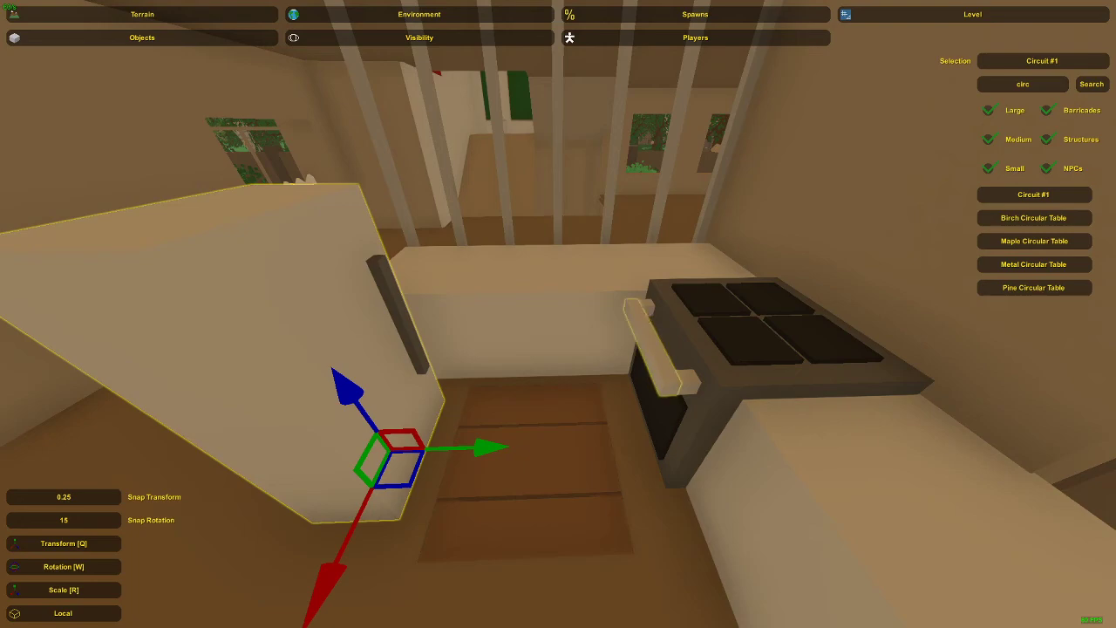
right_drag(630, 306, 533, 301)
click(698, 301)
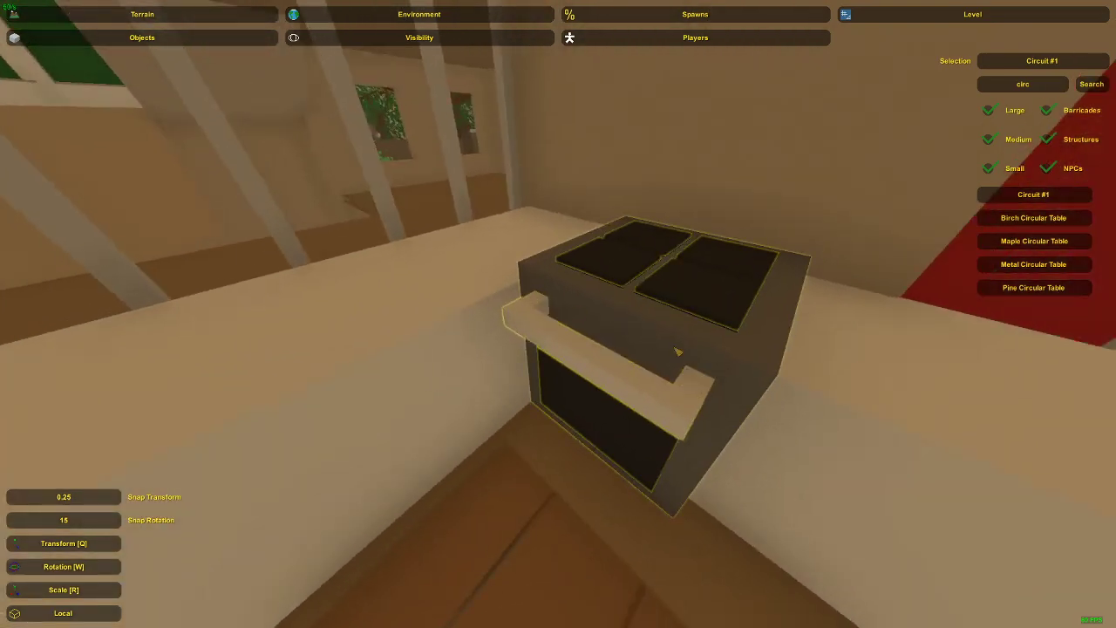
shift+click(720, 260)
right_drag(720, 260, 716, 253)
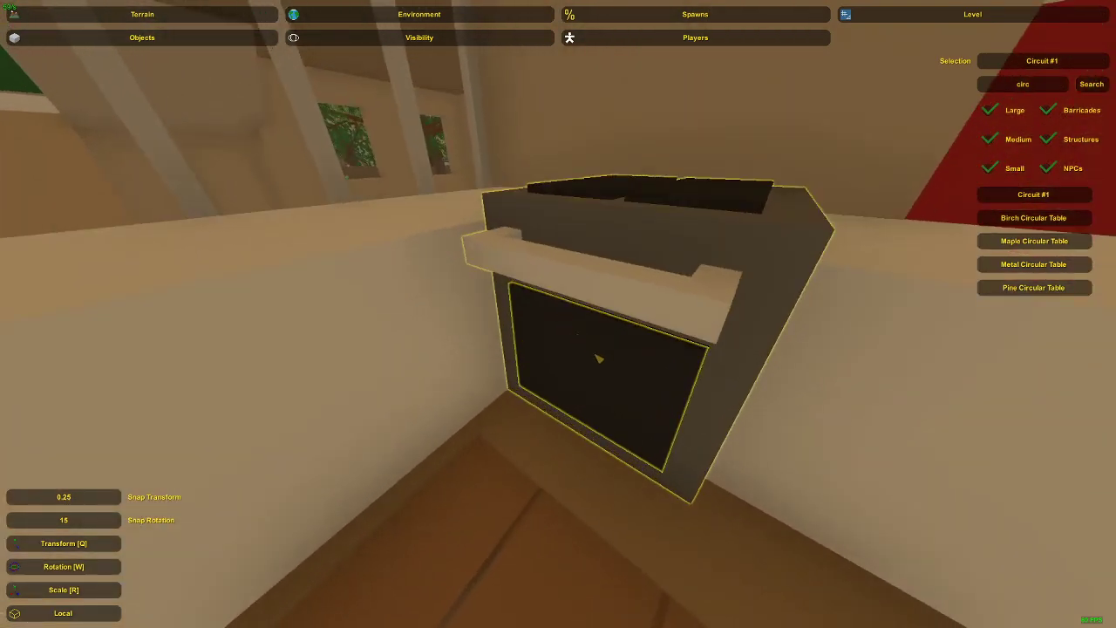
Add the adjoining white counter and the range hood to the selection and copy the kitchen set.
shift+click(598, 359)
right_drag(599, 359, 676, 279)
mouse_move(559, 314)
right_down()
mouse_move(601, 261)
mouse_move(561, 320)
right_up()
key(s)
shift+click(606, 416)
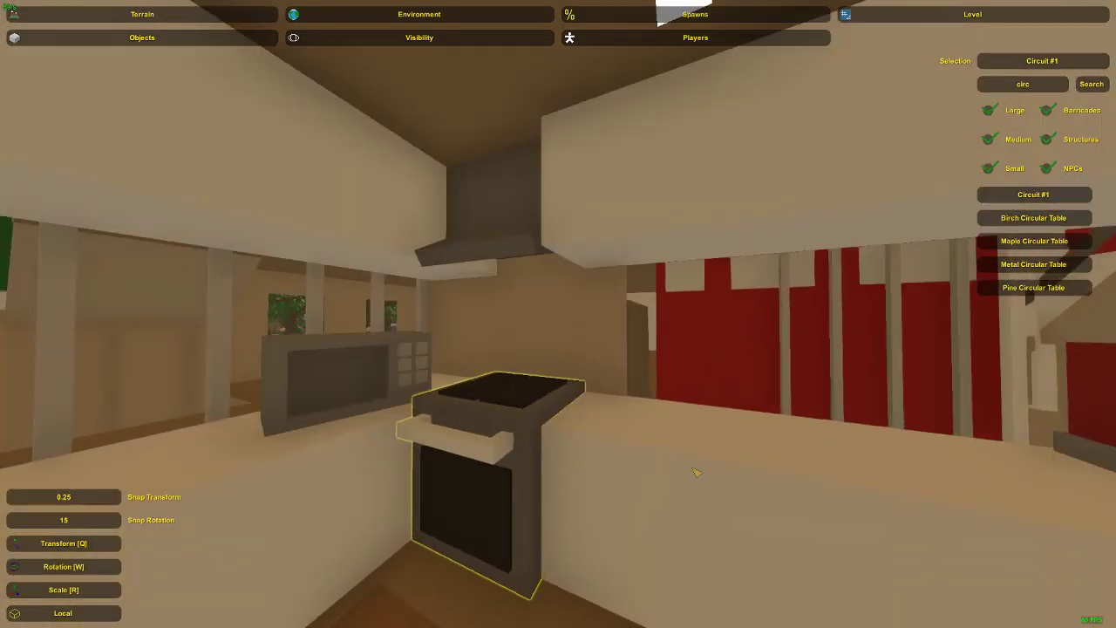
shift+click(526, 204)
shift+click(513, 248)
key(s)
mouse_move(513, 247)
right_down()
mouse_move(445, 271)
mouse_move(514, 261)
right_up()
key(s)
right_drag(558, 314, 505, 314)
key(s)
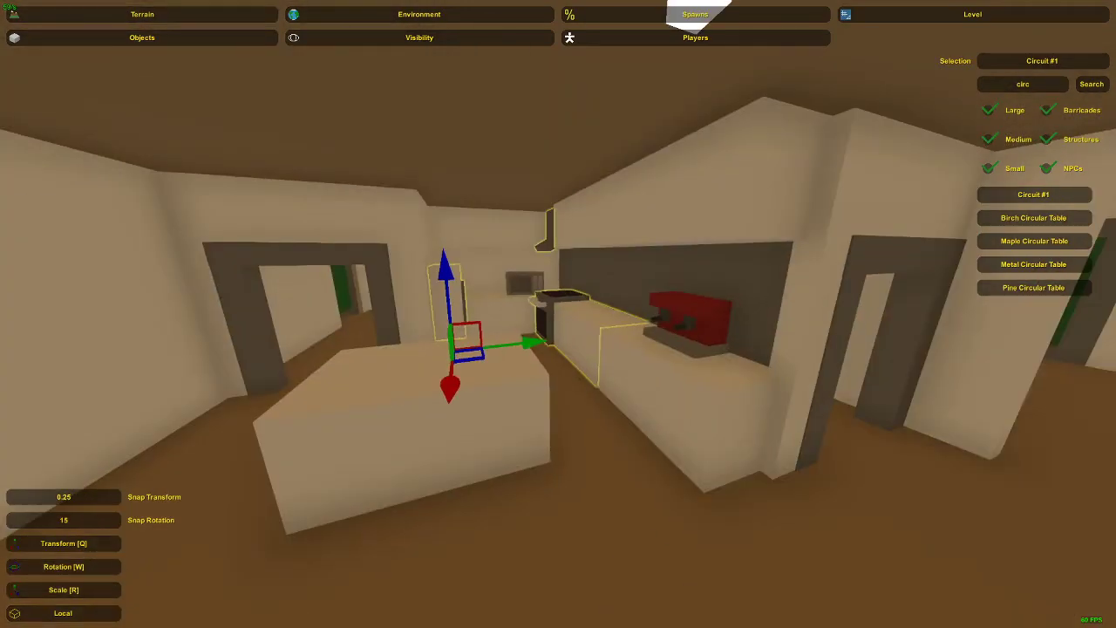
Return to the cleared corner room and paste the copied kitchen set there.
key(w)
right_drag(573, 308, 436, 314)
key(w)
key(w)
key(w)
key(w)
key(s)
key(w)
key(s)
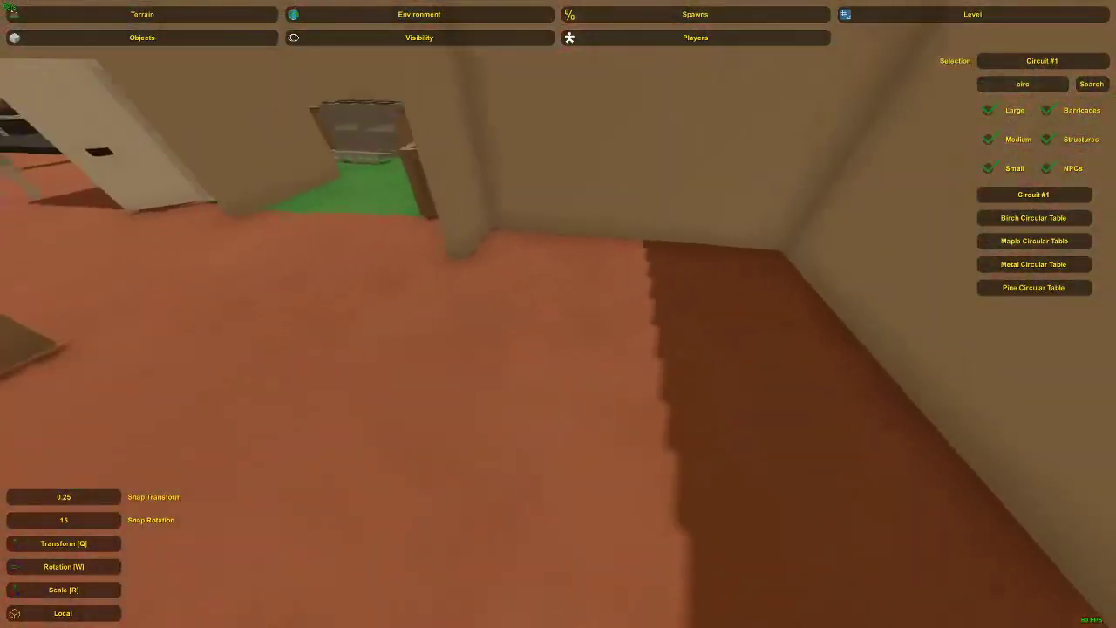
key(ctrl+v)
key(s)
right_drag(558, 314, 489, 244)
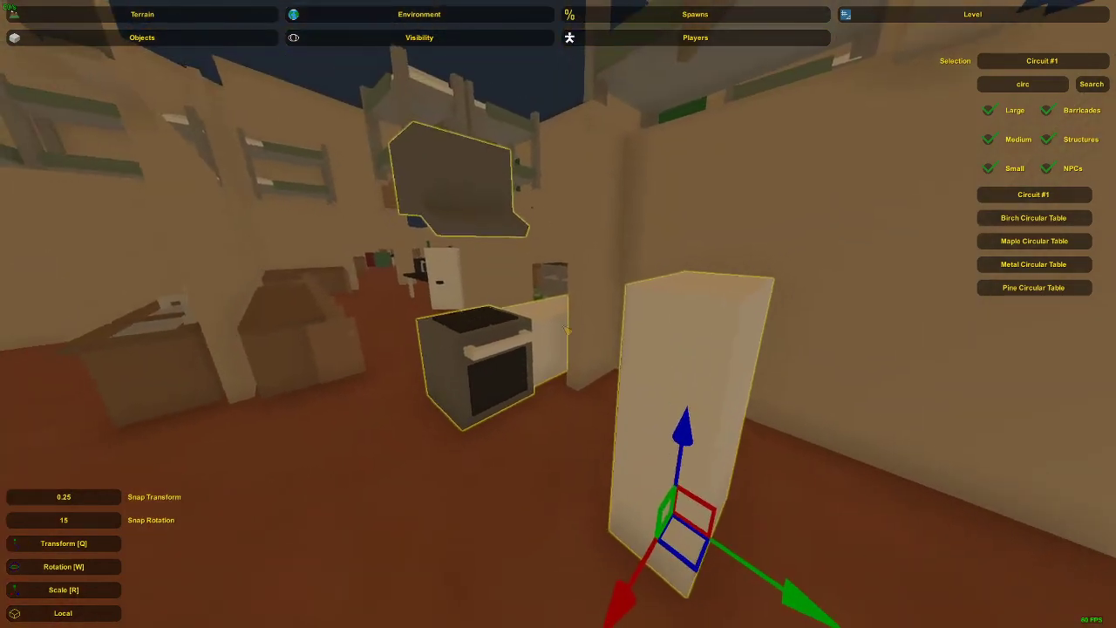
Reposition the pasted fridge, stove, counter and range hood together on the floor near the projecting tan wall.
drag(682, 549, 585, 548)
right_drag(585, 548, 685, 558)
key(a)
key(a)
right_drag(551, 314, 559, 316)
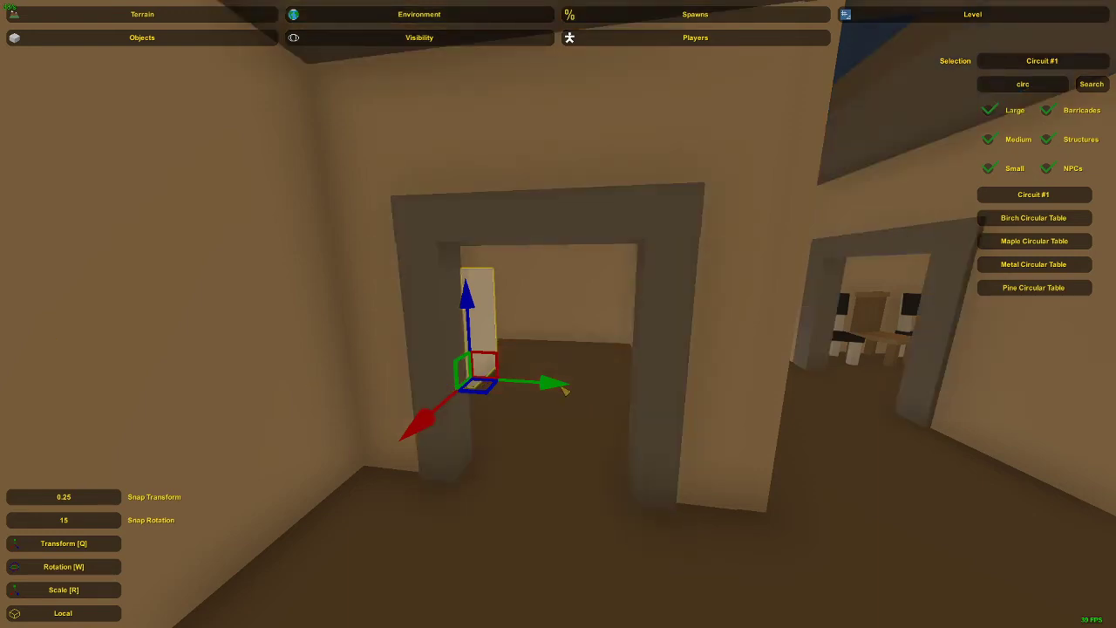
right_drag(566, 388, 573, 351)
key(w)
key(w)
key(e)
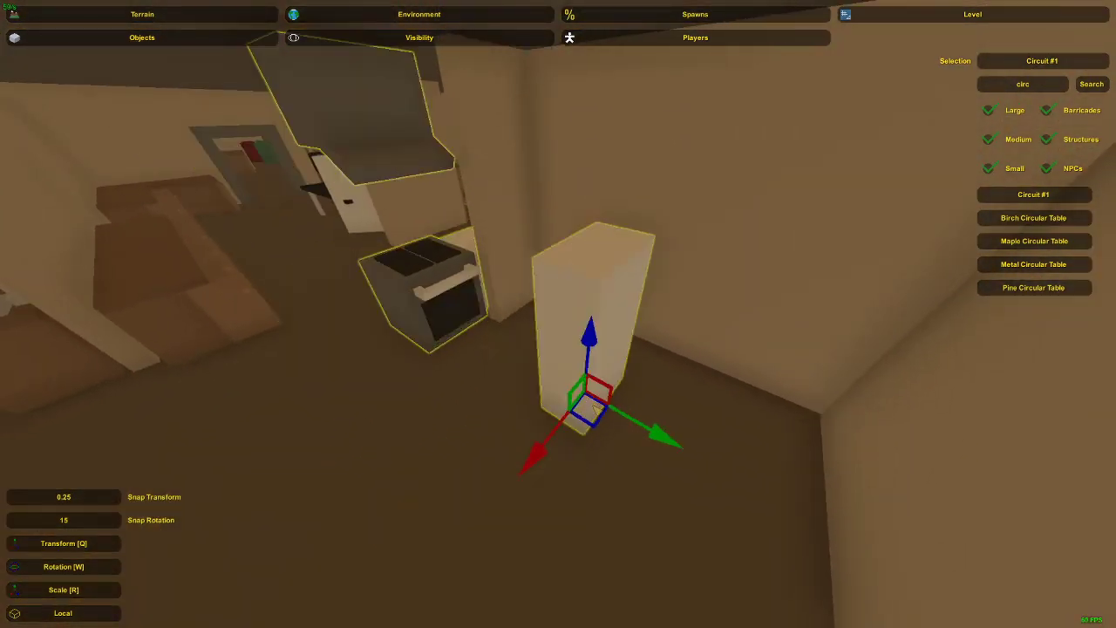
key(e)
key(e)
right_drag(530, 393, 563, 319)
key(d)
key(e)
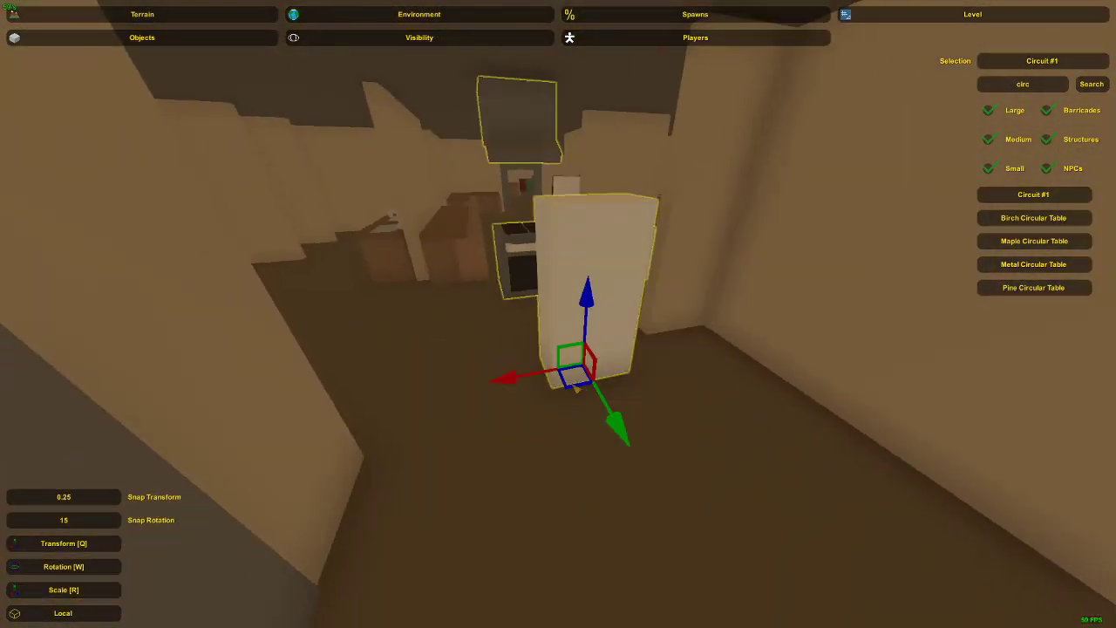
key(e)
key(e)
key(e)
right_drag(589, 395, 532, 347)
Examine the placement of the pasted kitchen set from above and along the grey wall.
key(q)
key(q)
key(s)
key(a)
key(d)
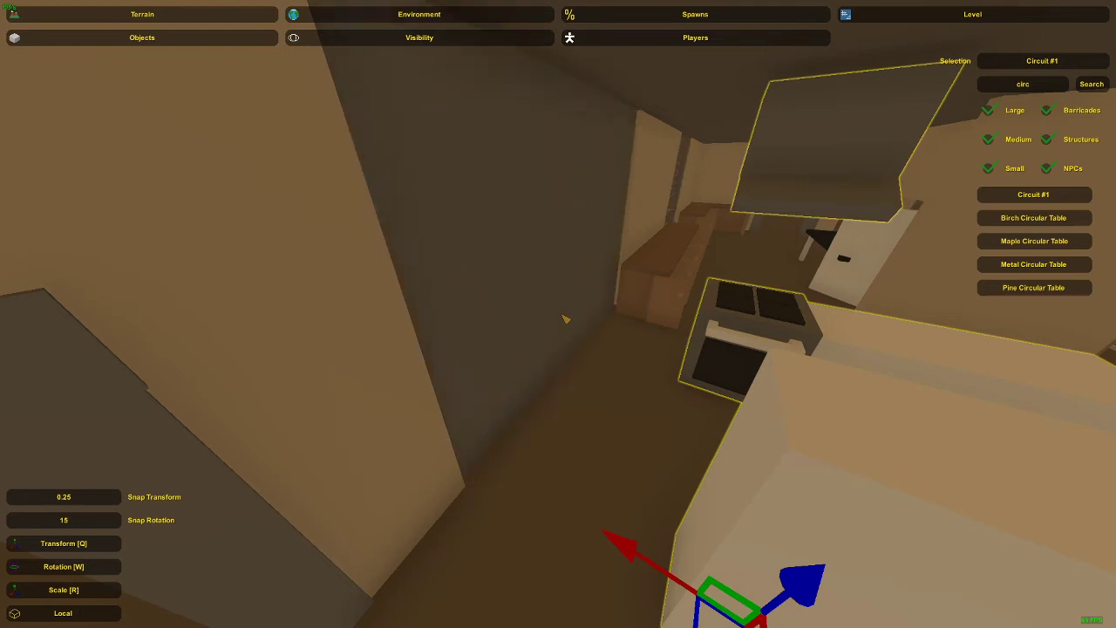
right_drag(558, 314, 698, 362)
key(s)
key(w)
Select only the pasted fridge and rotate it about its vertical axis to face the room.
click(567, 322)
key(a)
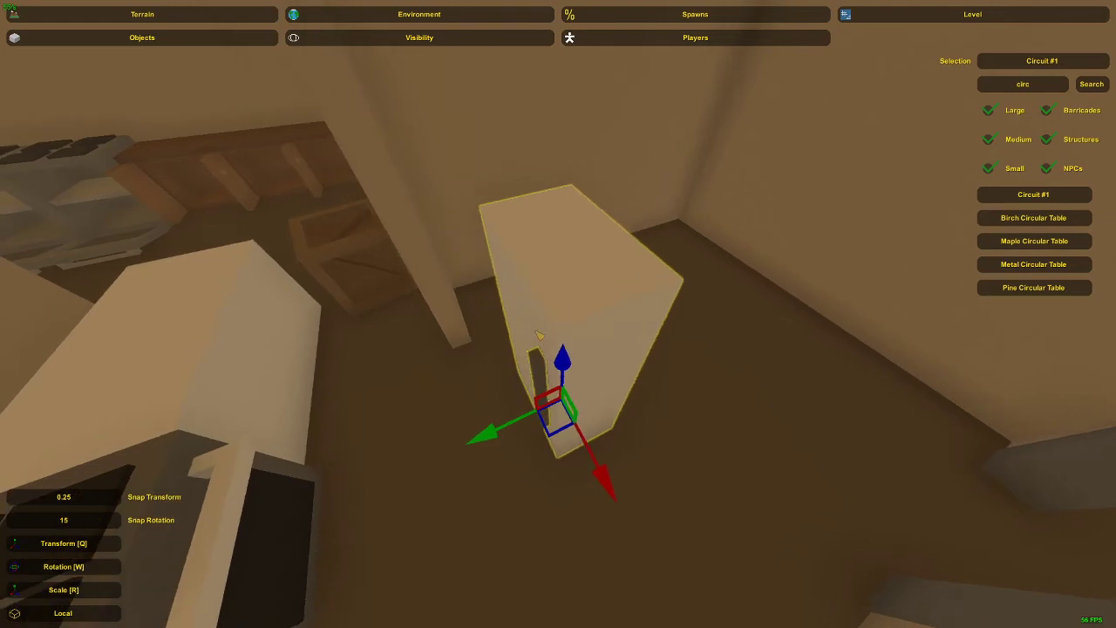
key(w)
right_drag(544, 369, 710, 394)
click(572, 520)
click(571, 383)
key(a)
right_drag(567, 328, 565, 370)
click(503, 403)
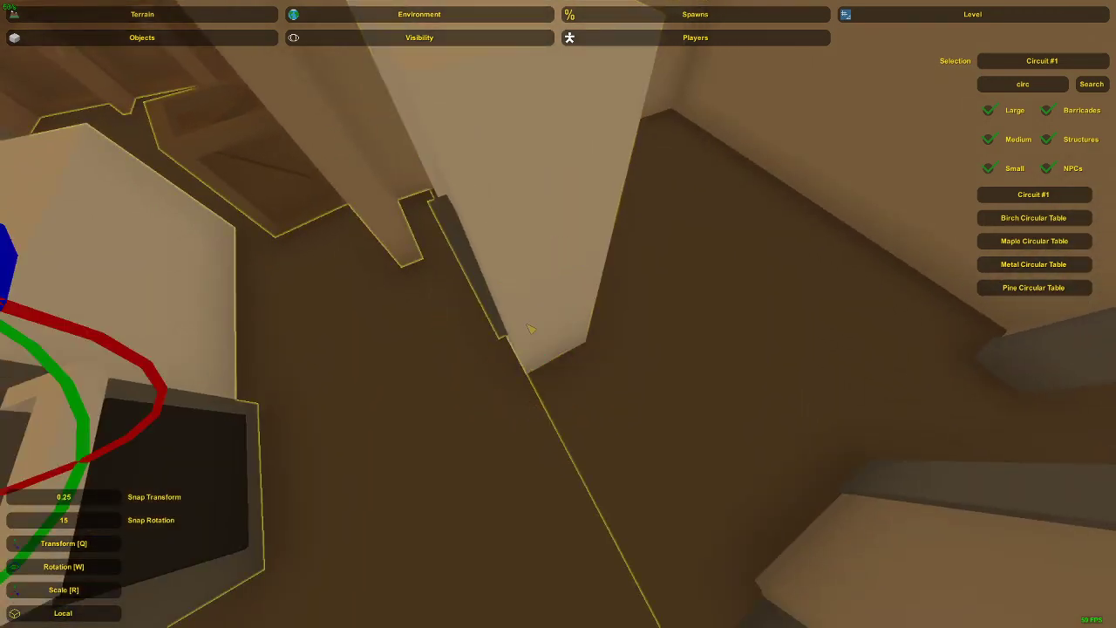
click(531, 329)
right_drag(531, 329, 508, 272)
right_drag(488, 315, 546, 425)
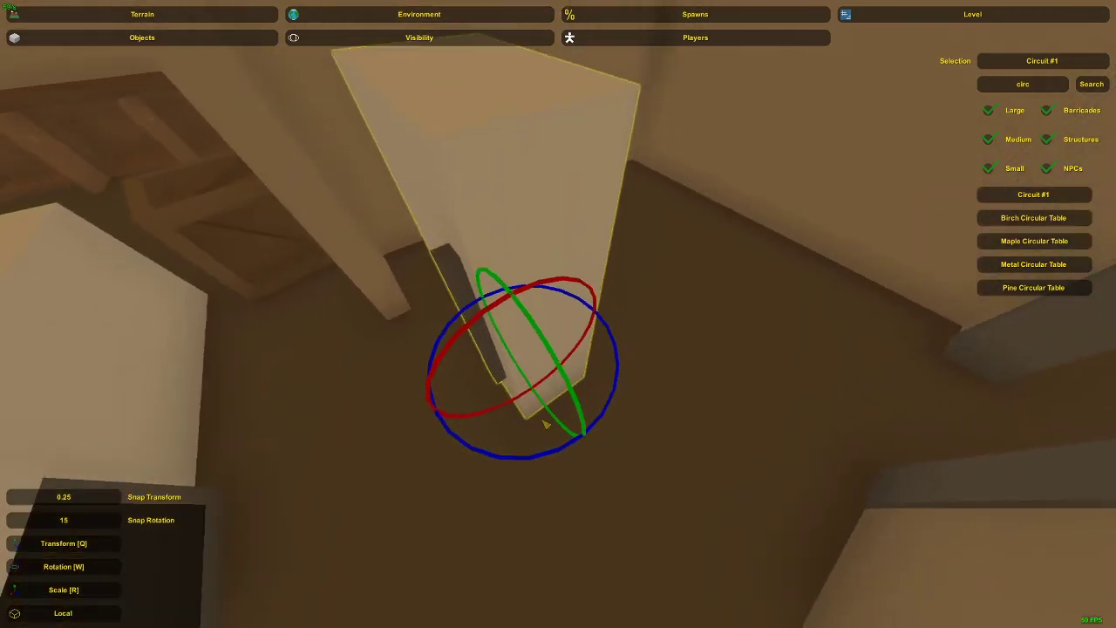
drag(543, 457, 598, 449)
Move the fridge back against the tan wall, beside the projecting wall end.
key(d)
right_drag(598, 448, 401, 418)
key(q)
drag(488, 366, 578, 359)
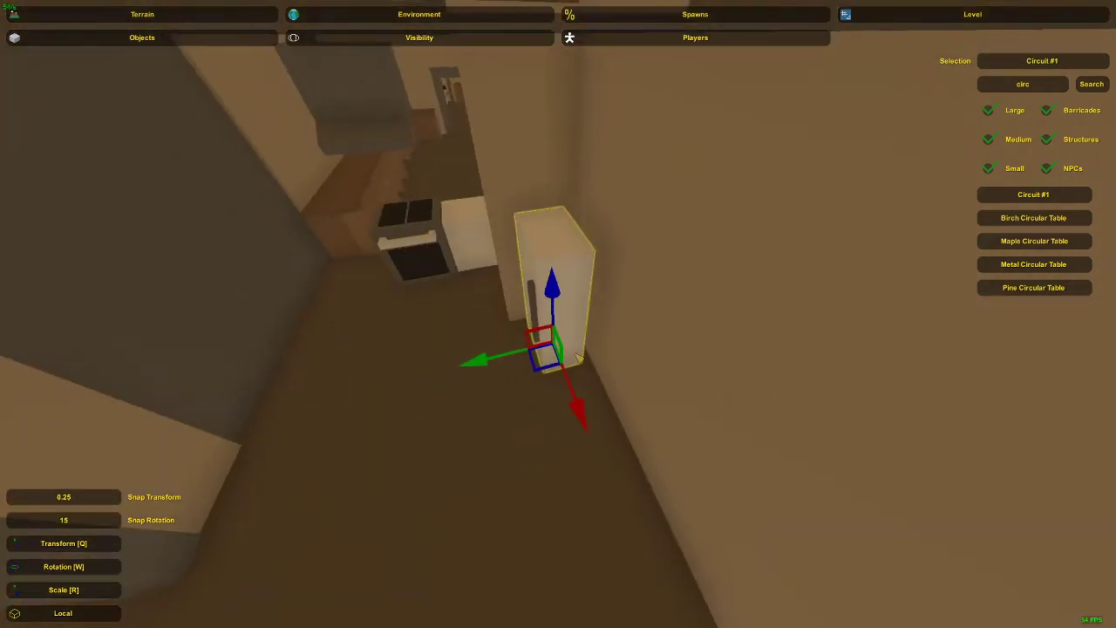
key(a)
right_drag(587, 354, 741, 269)
key(s)
mouse_move(471, 305)
right_down()
mouse_move(547, 357)
mouse_move(488, 339)
right_up()
key(a)
key(d)
key(w)
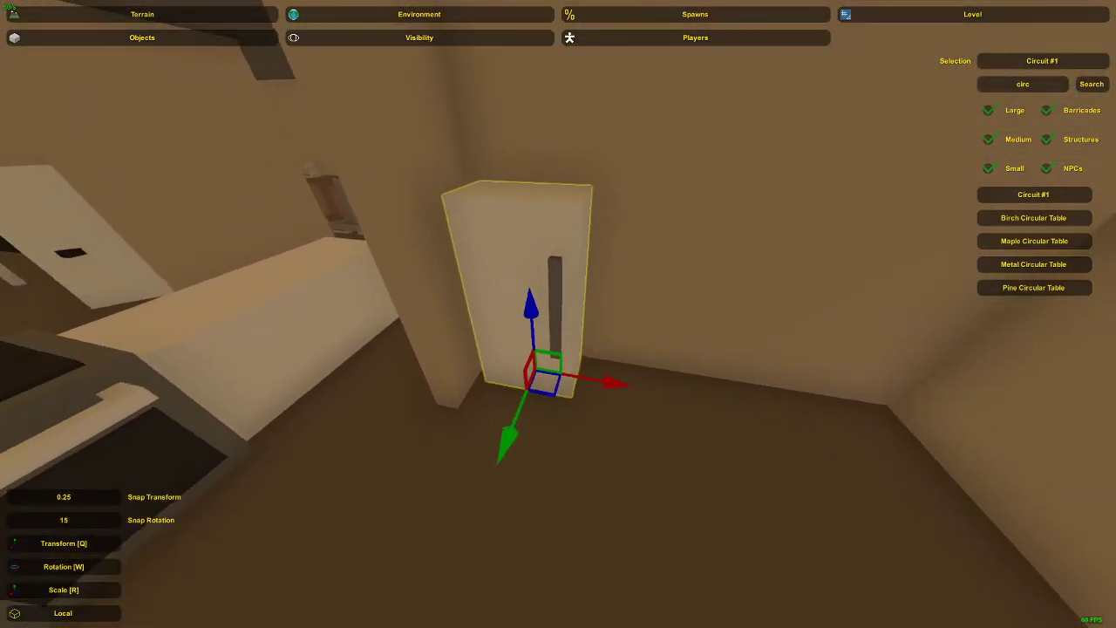
Check the fridge's fit against the wall and the projecting wall end from several angles.
key(d)
mouse_move(503, 273)
right_down()
mouse_move(345, 274)
mouse_move(467, 269)
mouse_move(453, 271)
right_up()
key(s)
key(d)
key(a)
key(d)
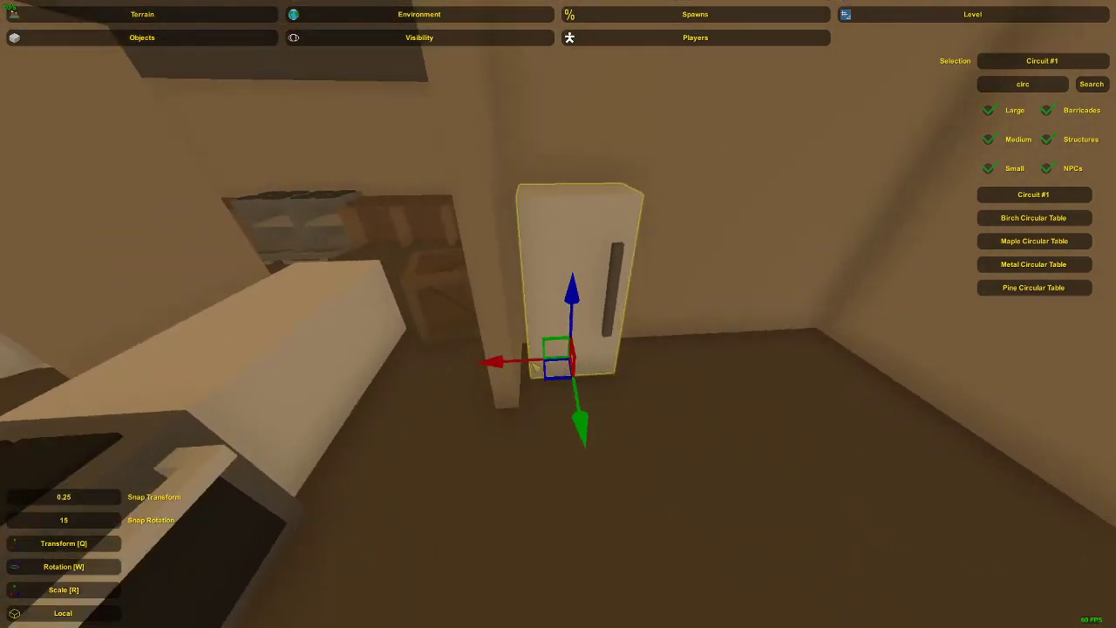
key(d)
right_drag(565, 393, 697, 380)
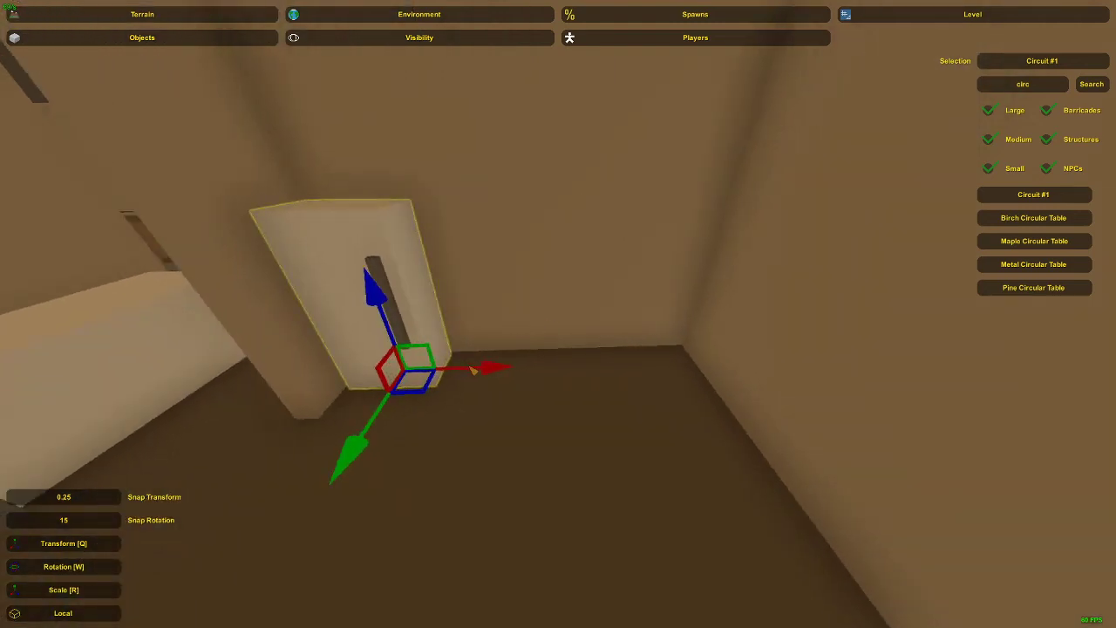
key(s)
right_drag(565, 372, 471, 331)
key(s)
key(s)
right_drag(558, 314, 515, 301)
Place a second fridge next to the first, select both and shift them together along the tan wall.
key(w)
key(w)
key(a)
key(w)
key(w)
key(w)
key(s)
key(w)
key(a)
key(d)
key(d)
key(a)
key(w)
right_drag(582, 284, 485, 334)
shift+click(538, 297)
key(s)
drag(572, 334, 551, 339)
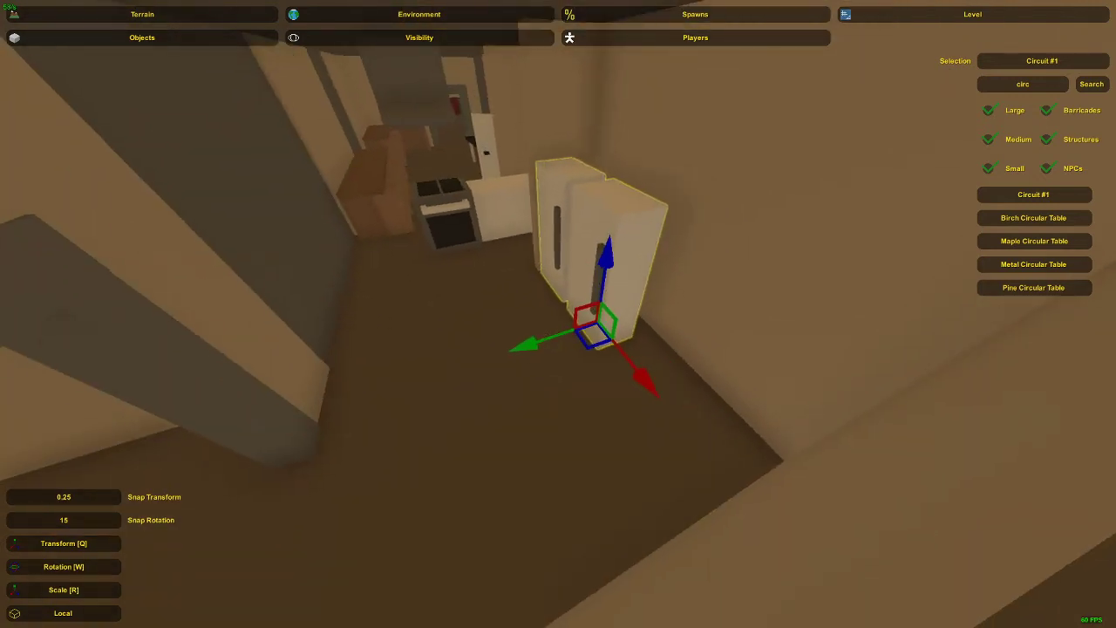
key(d)
Select the tan wall behind the two fridges and scale it slightly across its thickness.
click(620, 285)
mouse_move(551, 339)
right_down()
mouse_move(584, 305)
mouse_move(539, 337)
right_up()
key(r)
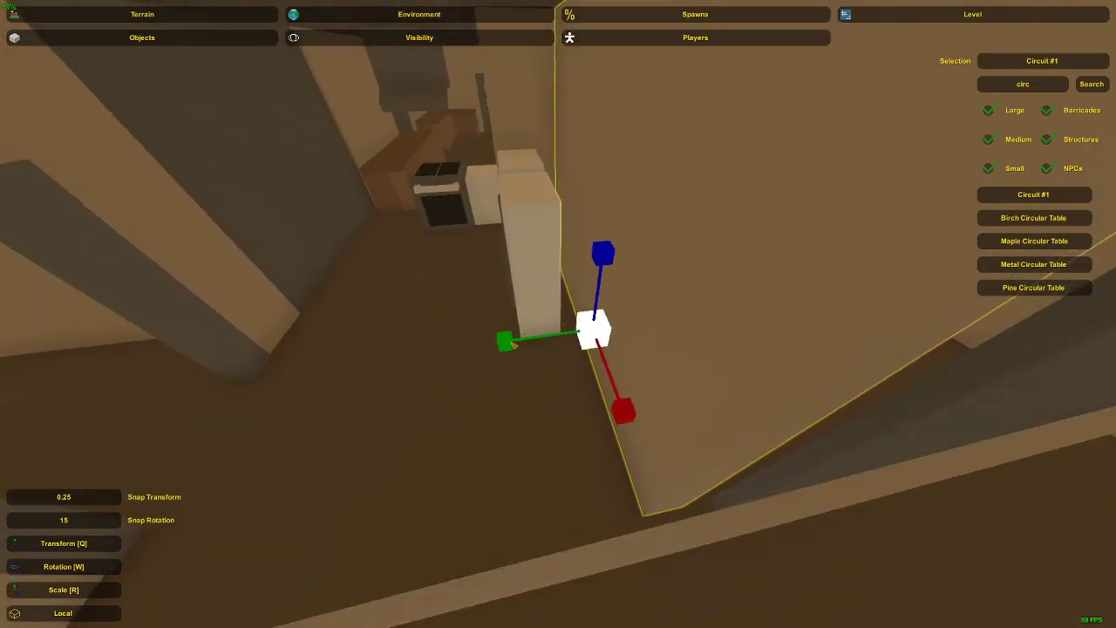
drag(511, 346, 498, 347)
key(d)
right_drag(498, 347, 524, 344)
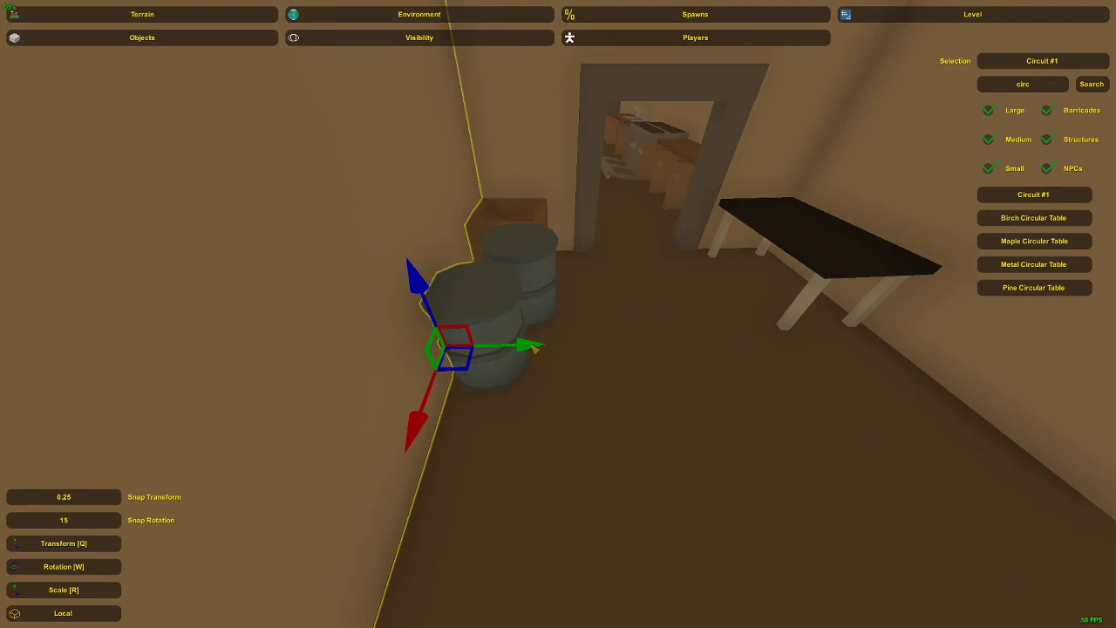
Shift the scaled wall slightly across its thickness, adjusting it from the barrel room side and the fridge side.
drag(528, 347, 543, 346)
key(a)
right_drag(542, 347, 561, 325)
key(q)
key(d)
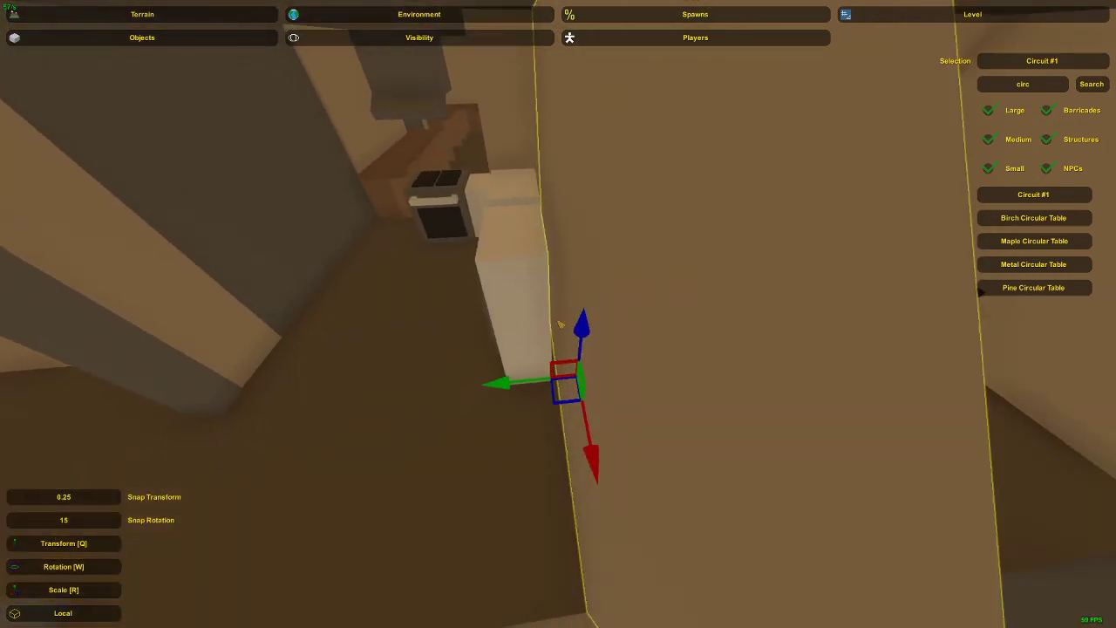
drag(526, 384, 522, 383)
key(q)
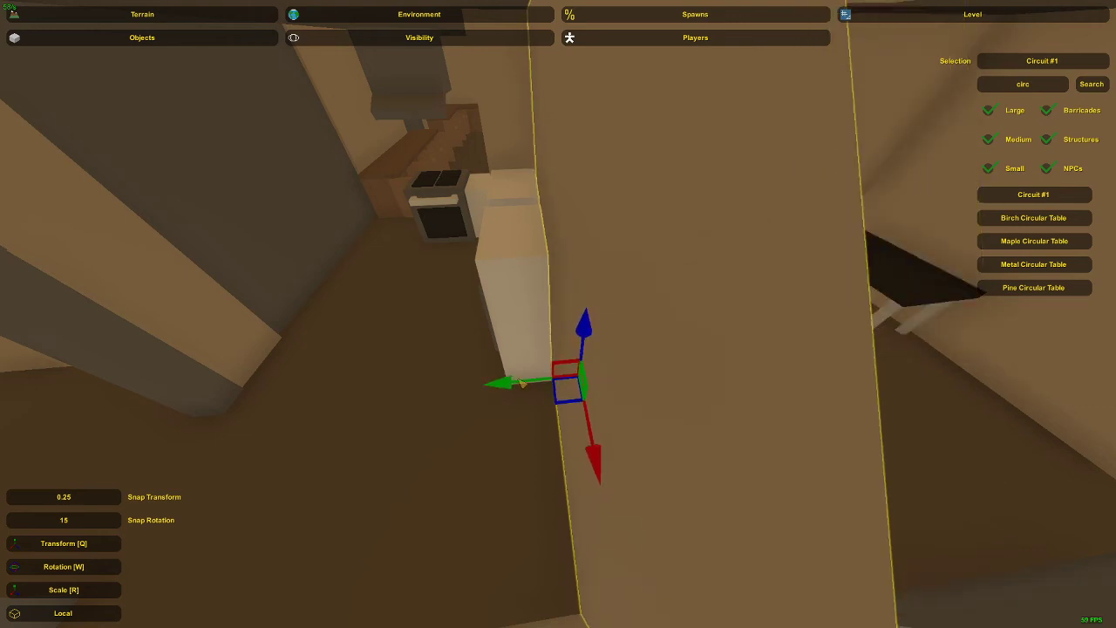
key(d)
right_drag(649, 317, 560, 325)
Examine how the two fridges stand against the adjusted wall from several angles.
click(514, 305)
click(590, 359)
click(637, 323)
right_drag(636, 324, 558, 316)
click(517, 368)
click(517, 368)
key(s)
right_drag(517, 368, 558, 313)
click(584, 329)
key(w)
click(576, 348)
click(649, 340)
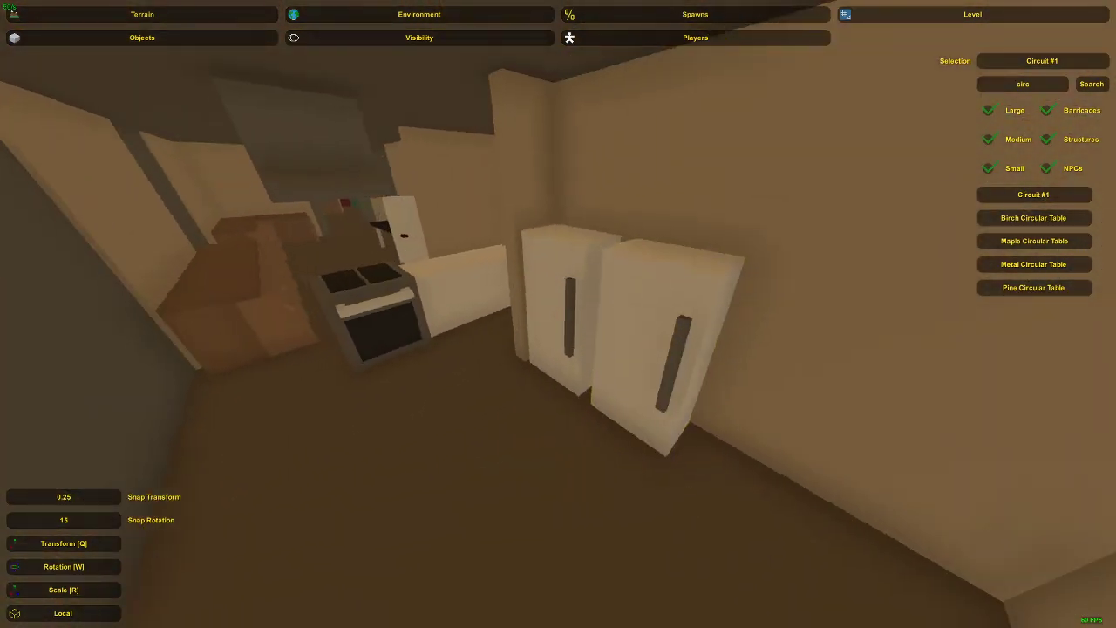
key(a)
right_drag(649, 340, 561, 317)
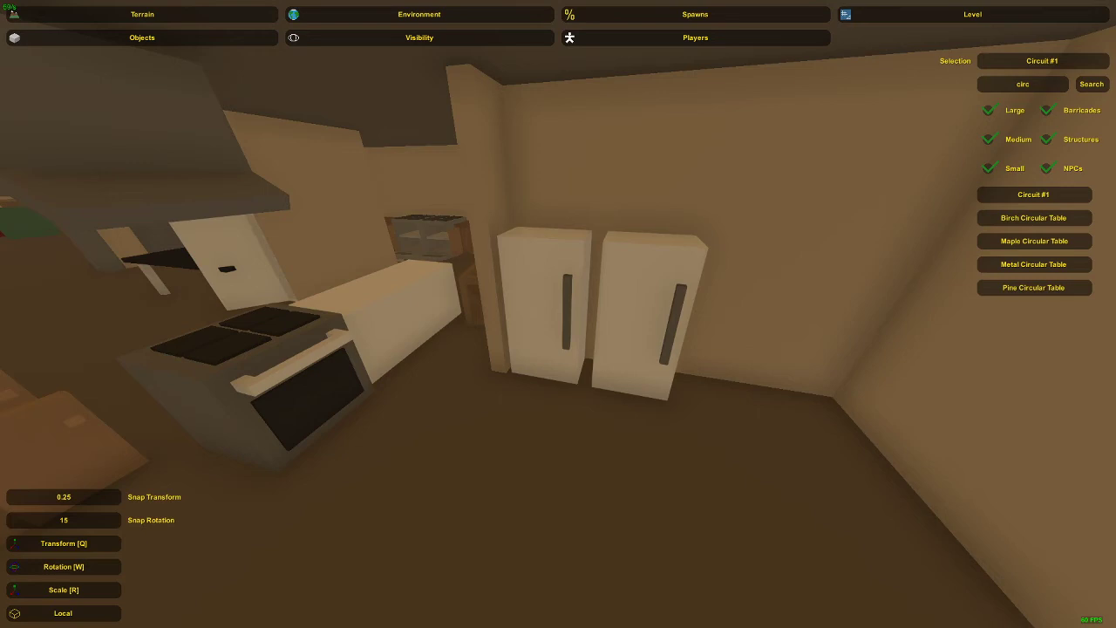
Move the second fridge closer to the first one to narrow the gap between them.
click(673, 314)
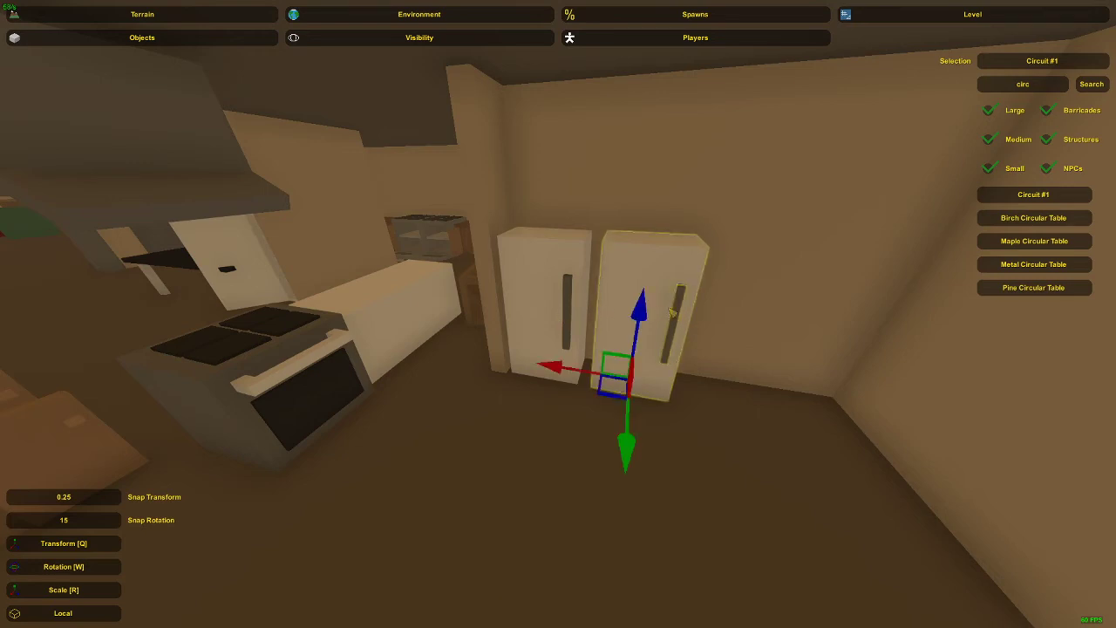
click(661, 288)
click(669, 279)
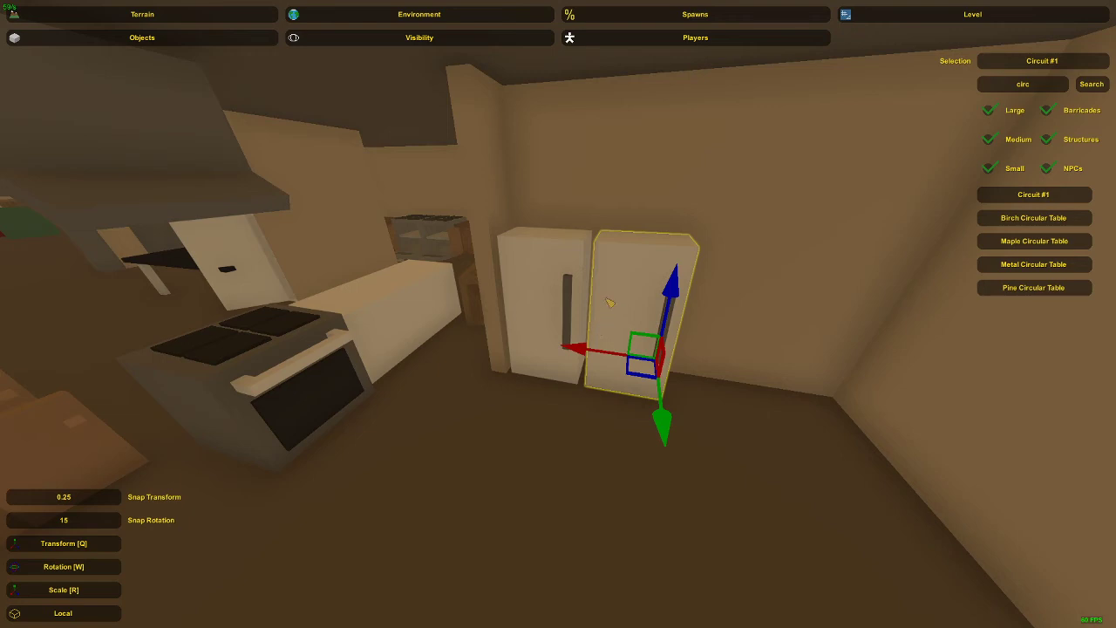
click(628, 238)
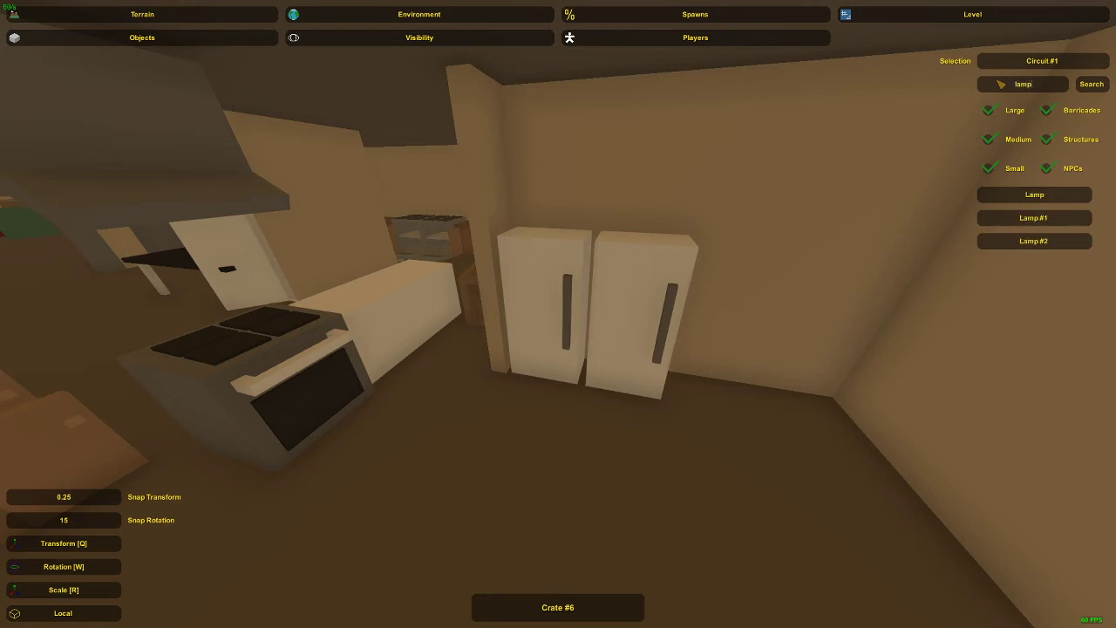
Try a Lamp #2 on top of the first fridge and delete it.
key(w)
right_drag(908, 234, 541, 297)
key(e)
right_drag(523, 357, 558, 333)
key(s)
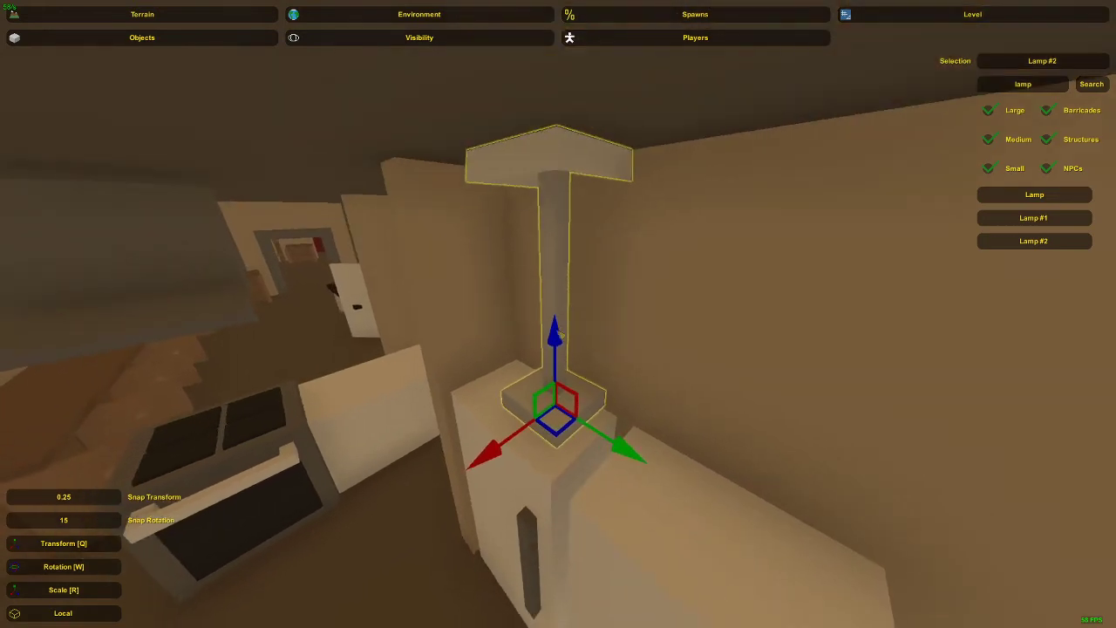
key(Delete)
Place a Lamp #1 on top of the first fridge and slide it back toward the wall.
right_drag(987, 236, 553, 319)
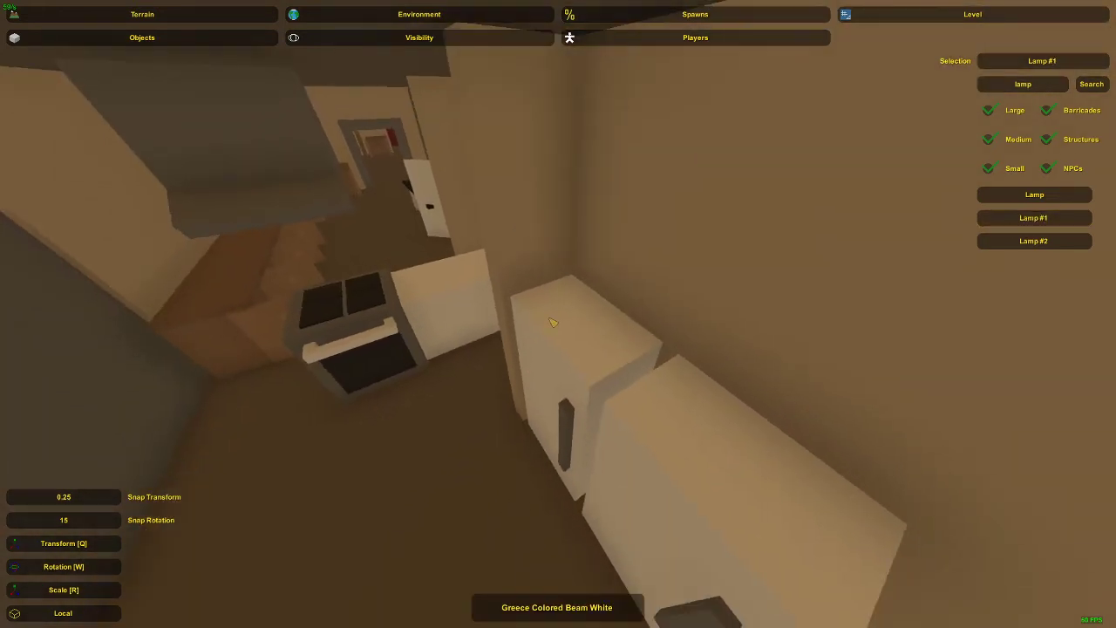
key(e)
drag(567, 410, 604, 350)
key(q)
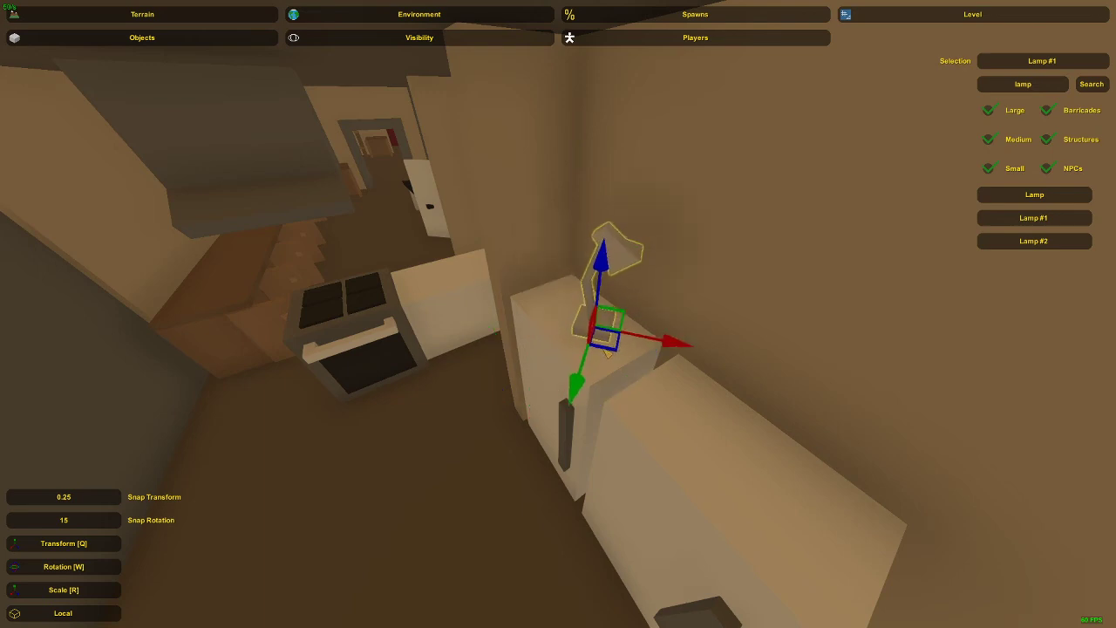
click(575, 319)
mouse_move(576, 319)
right_down()
mouse_move(563, 313)
mouse_move(614, 307)
mouse_move(590, 309)
right_up()
key(s)
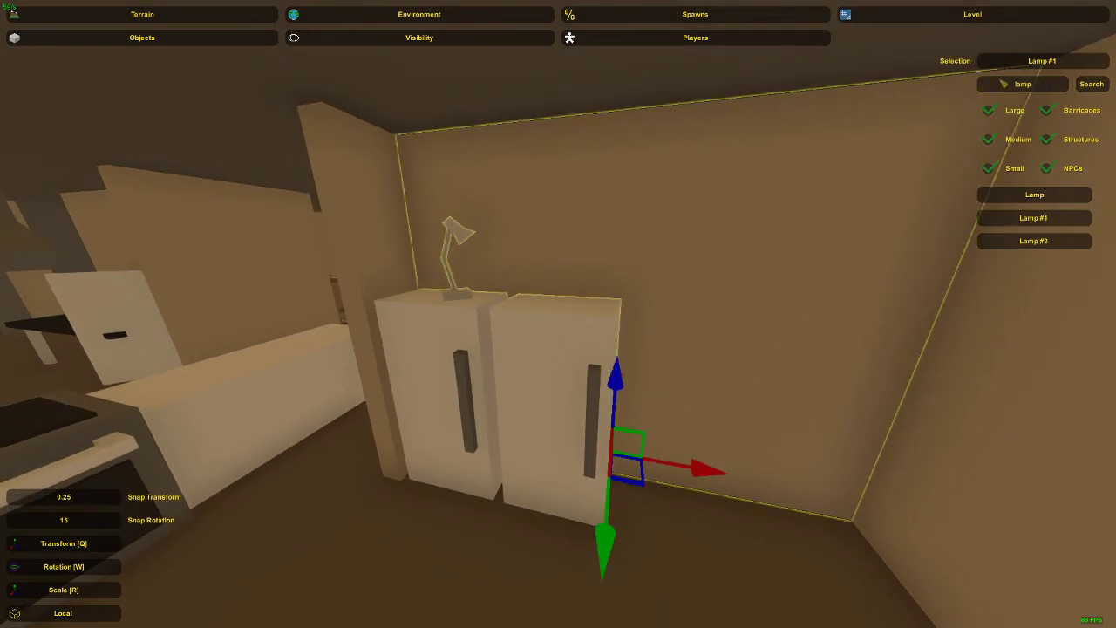
key(s)
right_drag(505, 313, 432, 308)
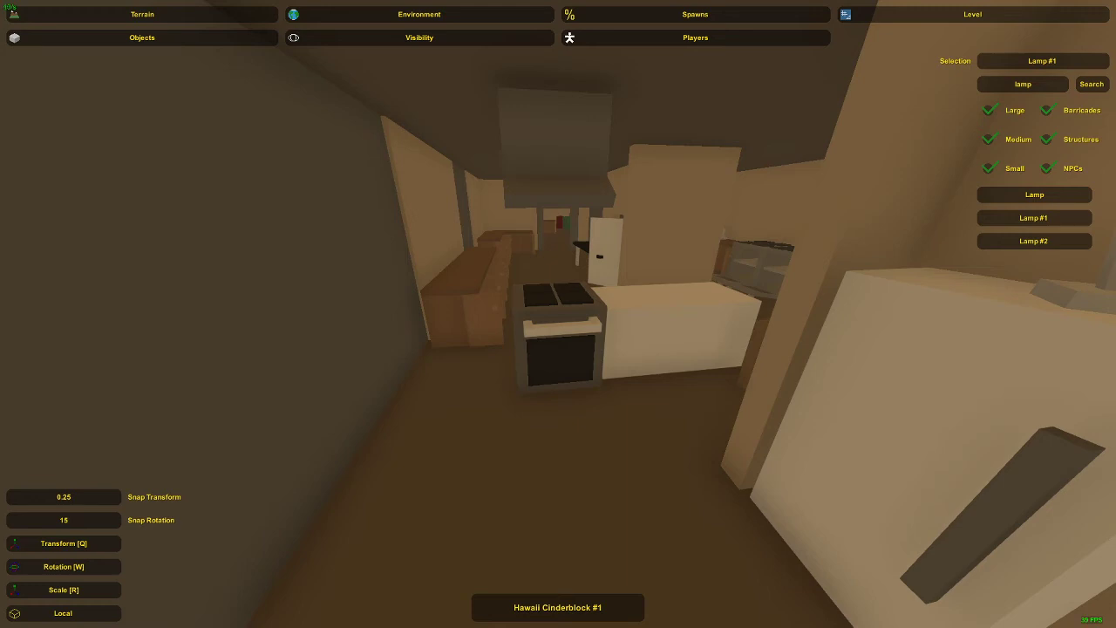
Duplicate the wooden crate near the projecting wall end and set the copy directly beside it.
key(w)
right_drag(478, 368, 478, 368)
click(565, 319)
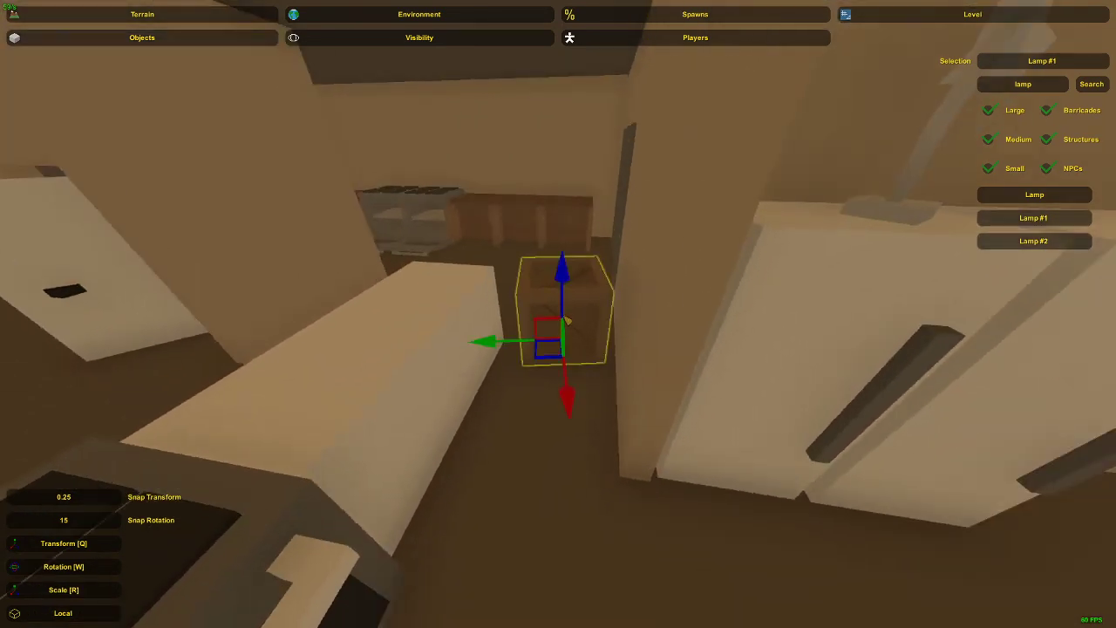
key(w)
mouse_move(570, 320)
right_down()
mouse_move(549, 316)
mouse_move(557, 331)
mouse_move(565, 324)
right_up()
click(557, 332)
key(s)
drag(680, 347, 545, 373)
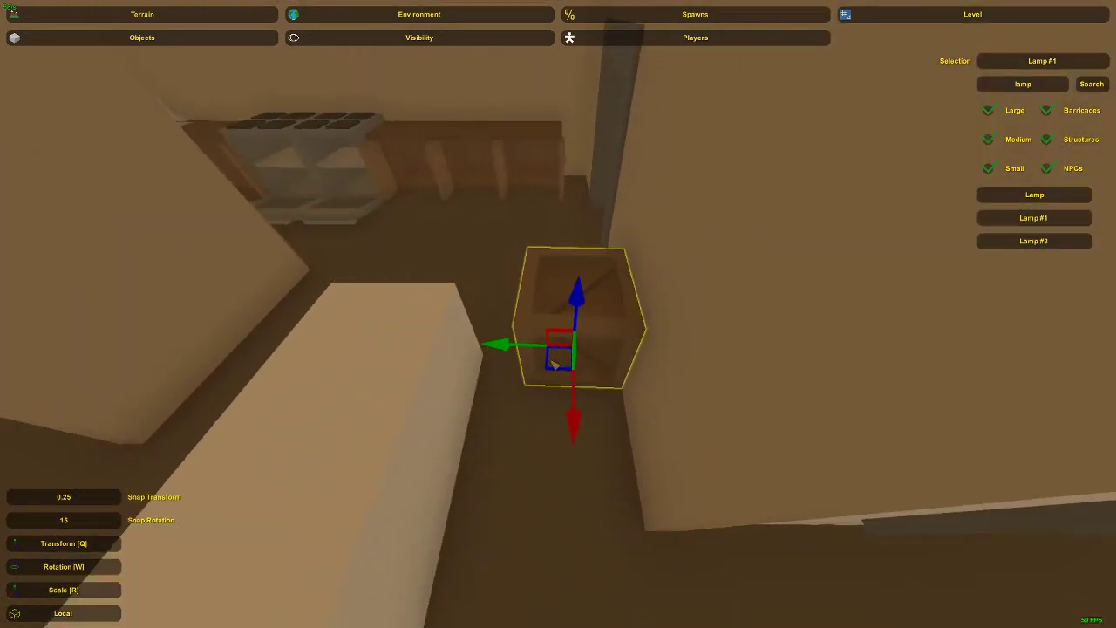
right_drag(549, 347, 475, 321)
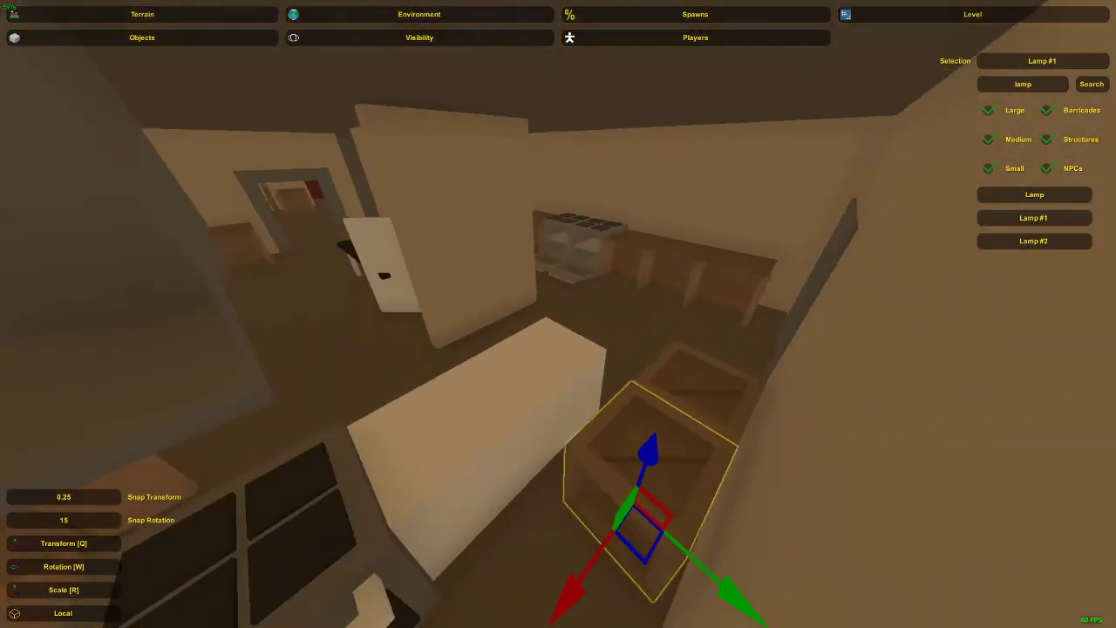
Stack copies of the crates on top of the pair to form a second layer against the wall.
right_drag(558, 315, 574, 392)
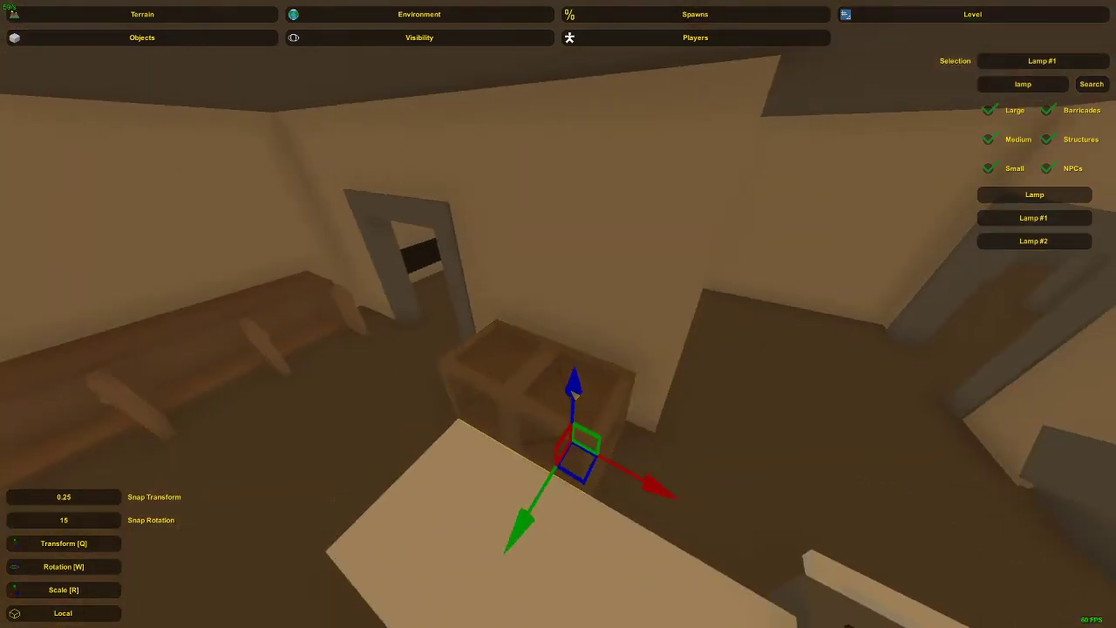
right_drag(597, 326, 528, 276)
click(553, 282)
click(551, 303)
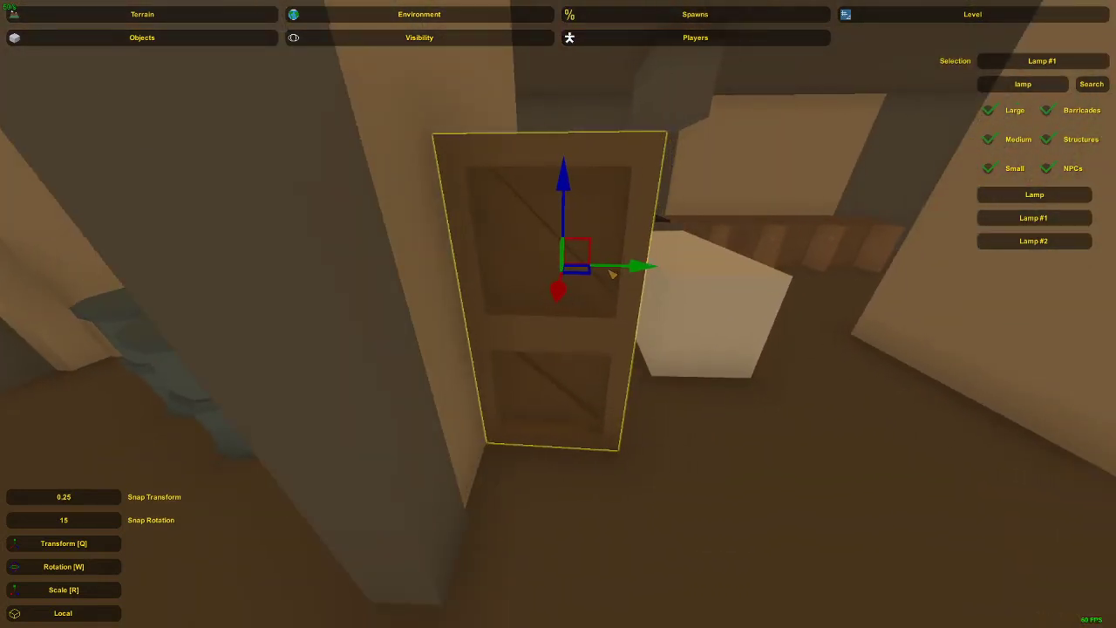
click(587, 351)
right_drag(588, 351, 583, 300)
key(a)
key(w)
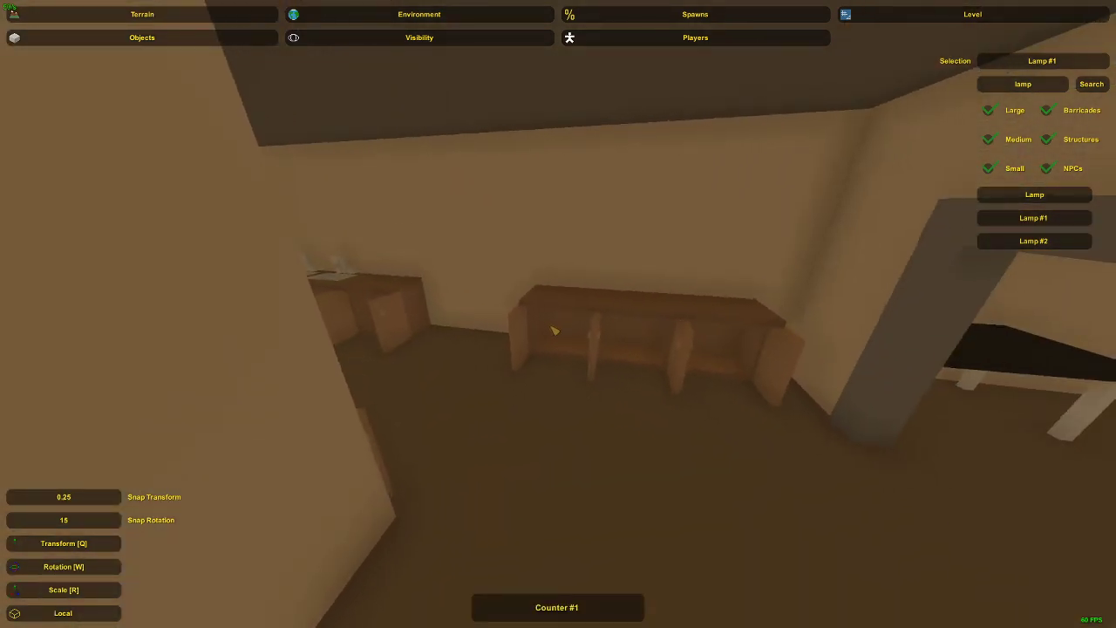
Delete the wooden counters along the back room's wall next to the doorway.
click(640, 332)
key(Delete)
click(710, 332)
key(Delete)
key(w)
right_drag(707, 334, 560, 318)
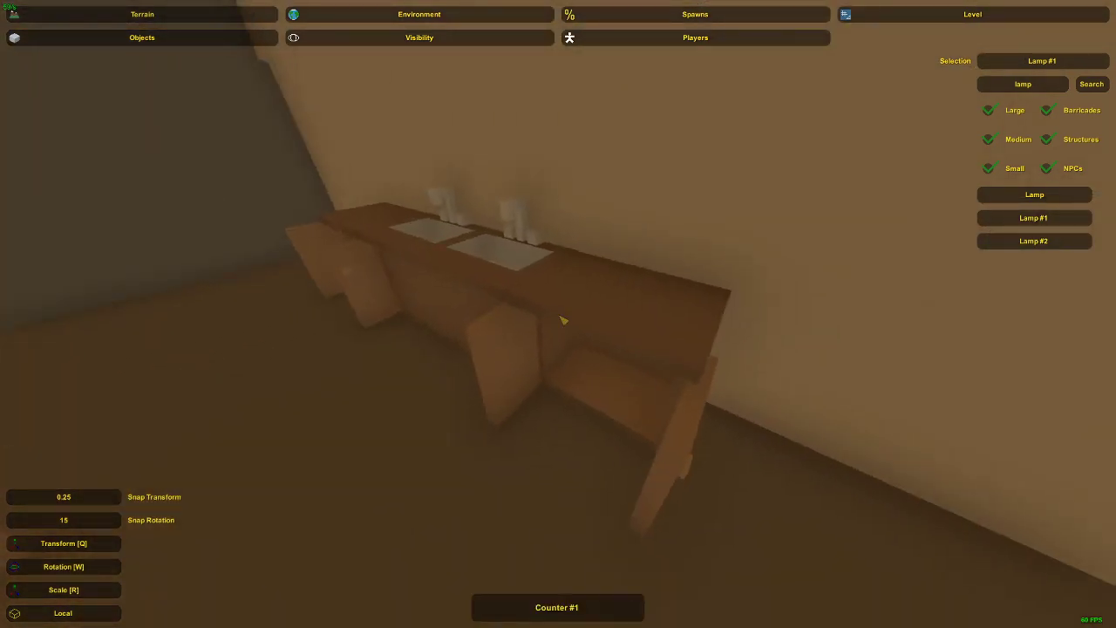
Delete the row of wooden counters with the two sinks along the same wall.
click(562, 320)
key(Delete)
click(558, 293)
key(Delete)
click(453, 274)
key(Delete)
click(401, 255)
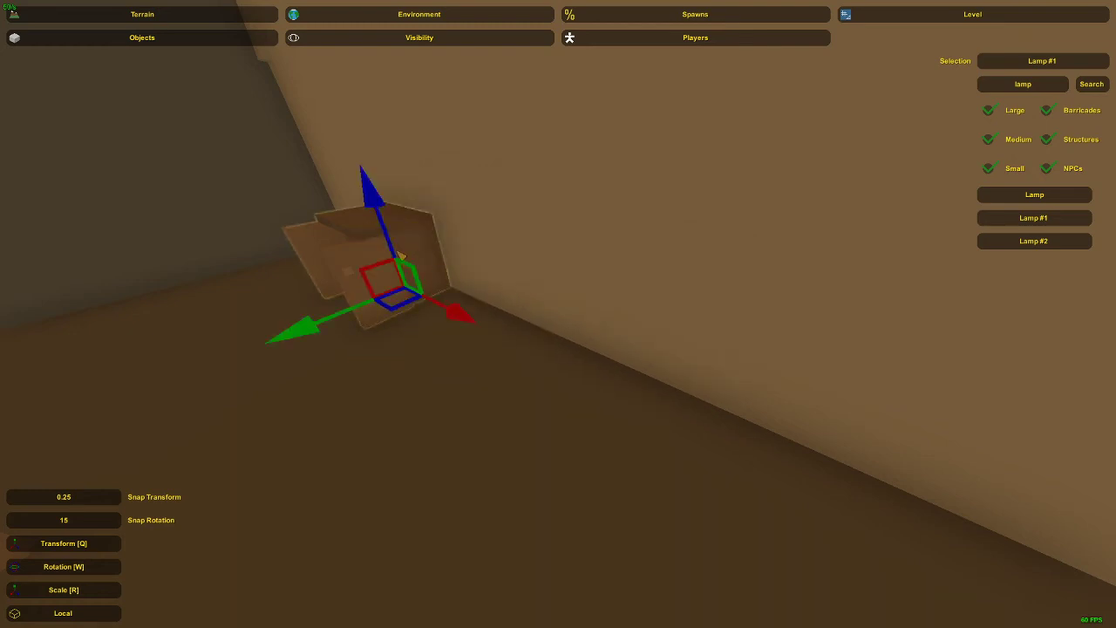
key(Delete)
right_drag(400, 255, 811, 262)
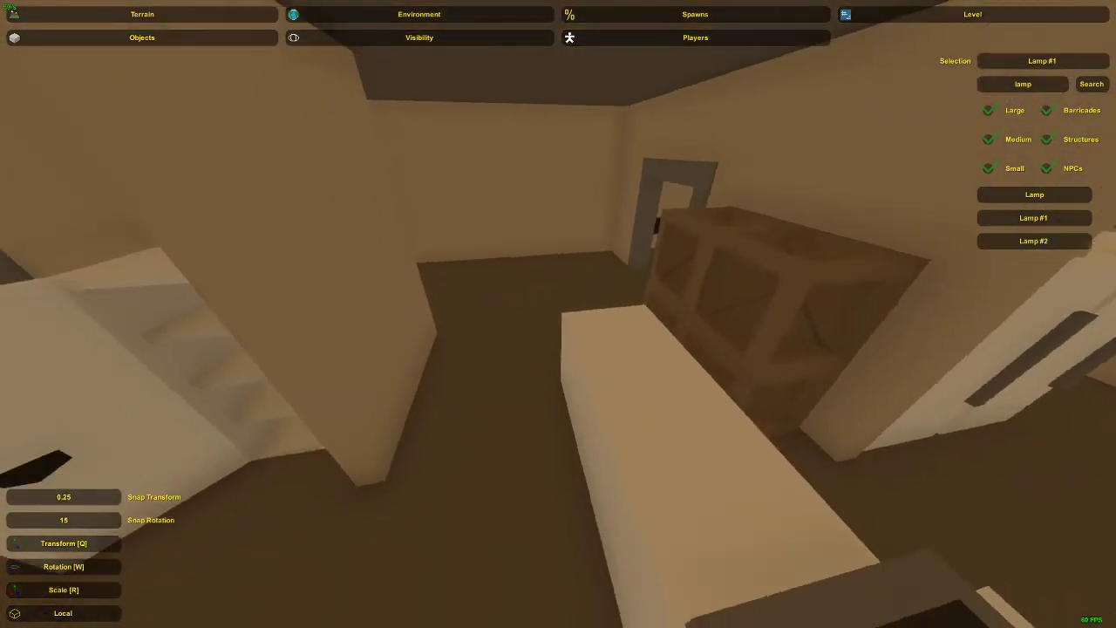
Select the white counter, the stove and the range hood above it together.
right_drag(600, 288, 600, 307)
click(600, 307)
right_drag(565, 448, 353, 392)
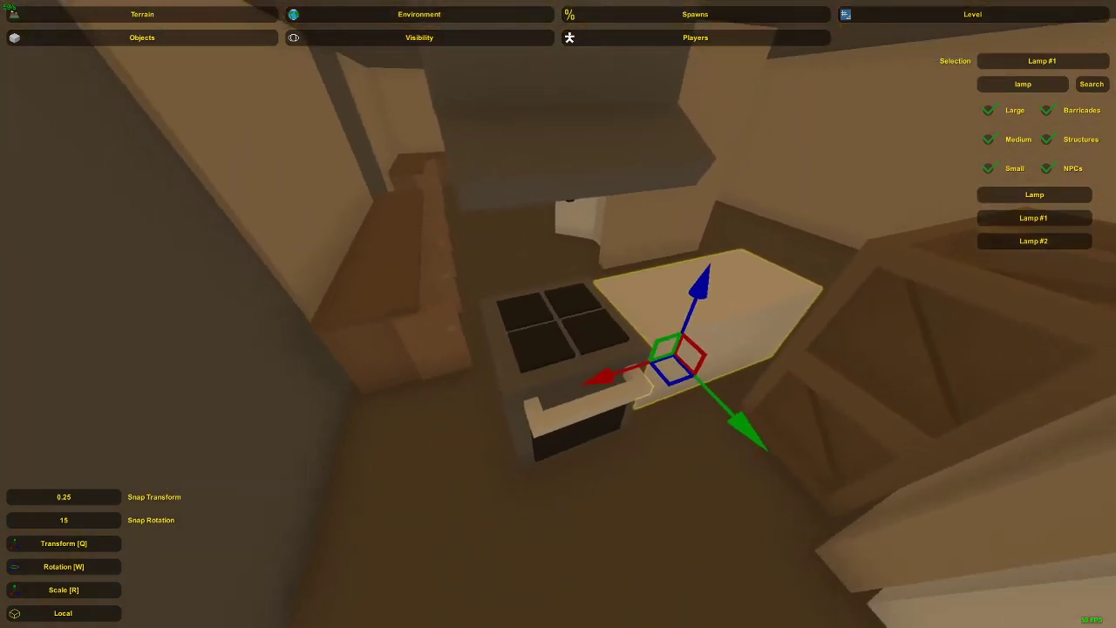
right_drag(558, 384, 559, 317)
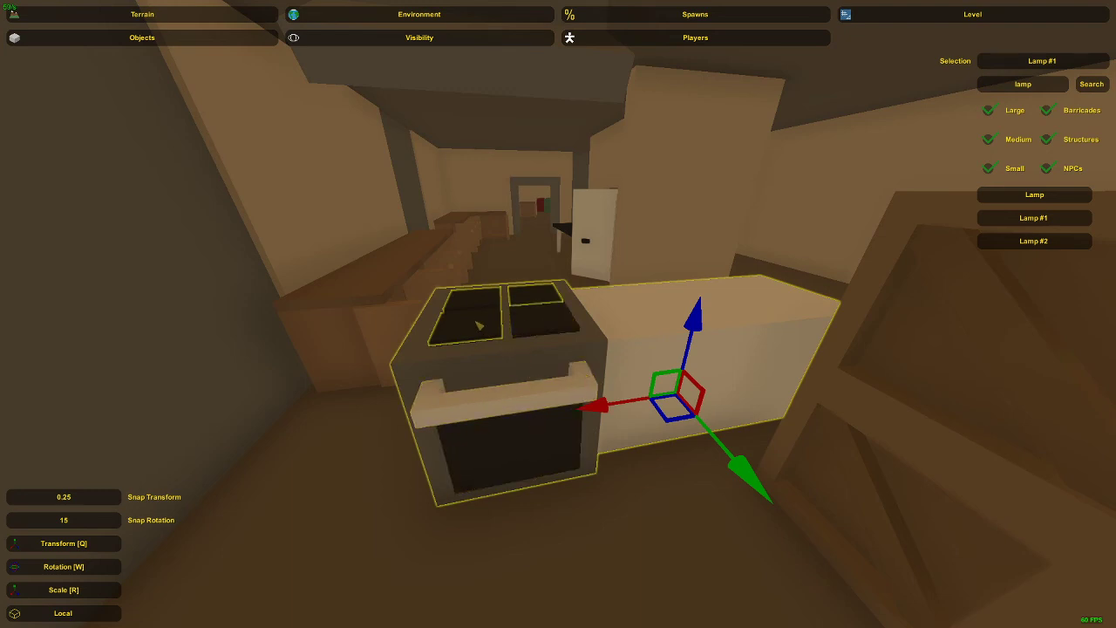
shift+click(525, 299)
right_drag(525, 299, 563, 347)
shift+click(561, 272)
shift+click(565, 299)
Turn the stove, counter and hood group, move it to the emptied back room wall and push it against that wall.
key(w)
drag(576, 411, 524, 399)
right_drag(523, 398, 358, 322)
key(q)
right_drag(559, 314, 628, 300)
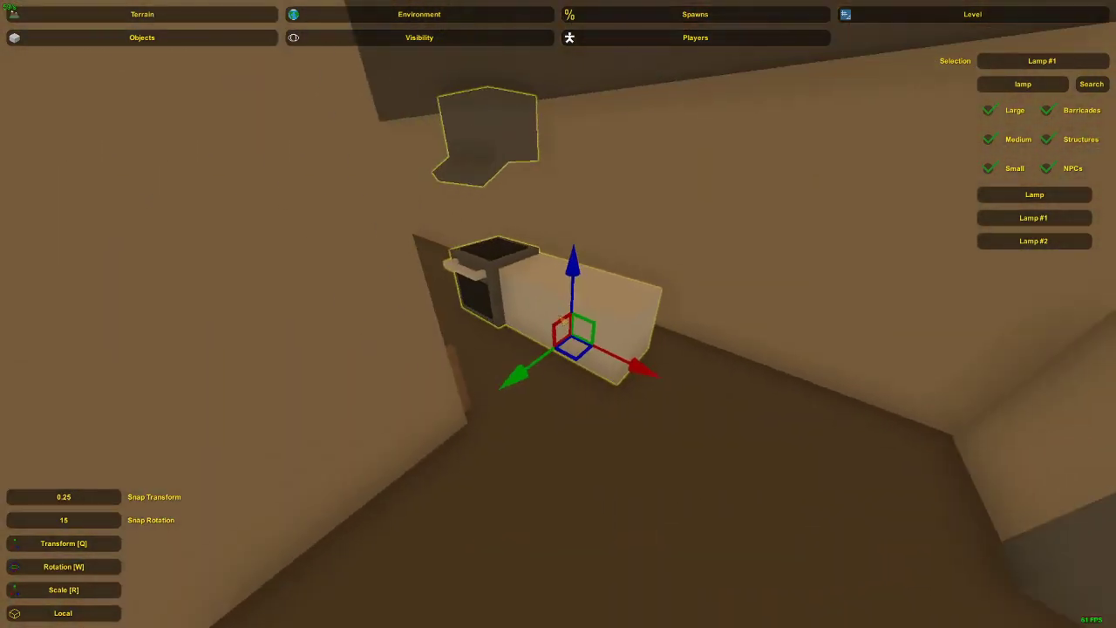
right_drag(579, 360, 444, 348)
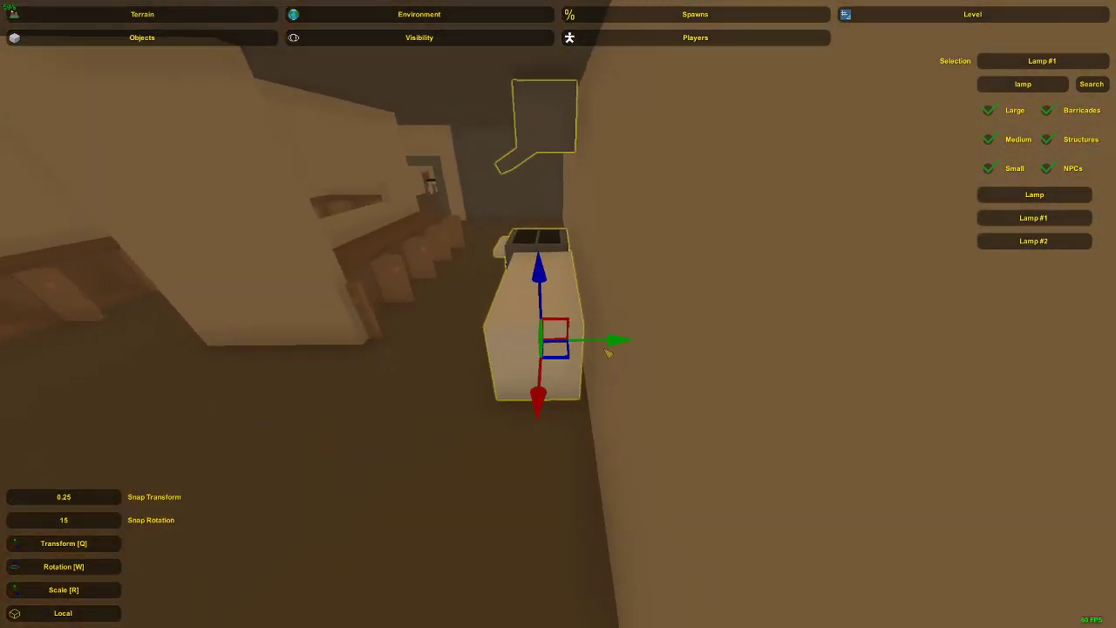
drag(604, 349, 617, 349)
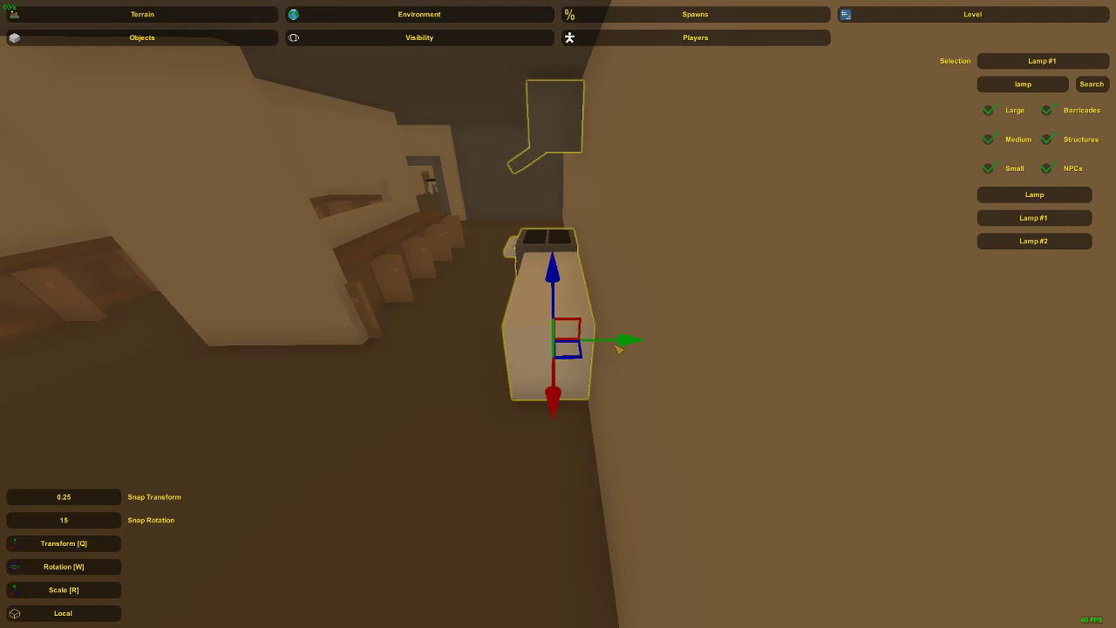
Examine the stove group's placement from close up and through the passage beside the crates.
key(w)
right_drag(619, 349, 820, 370)
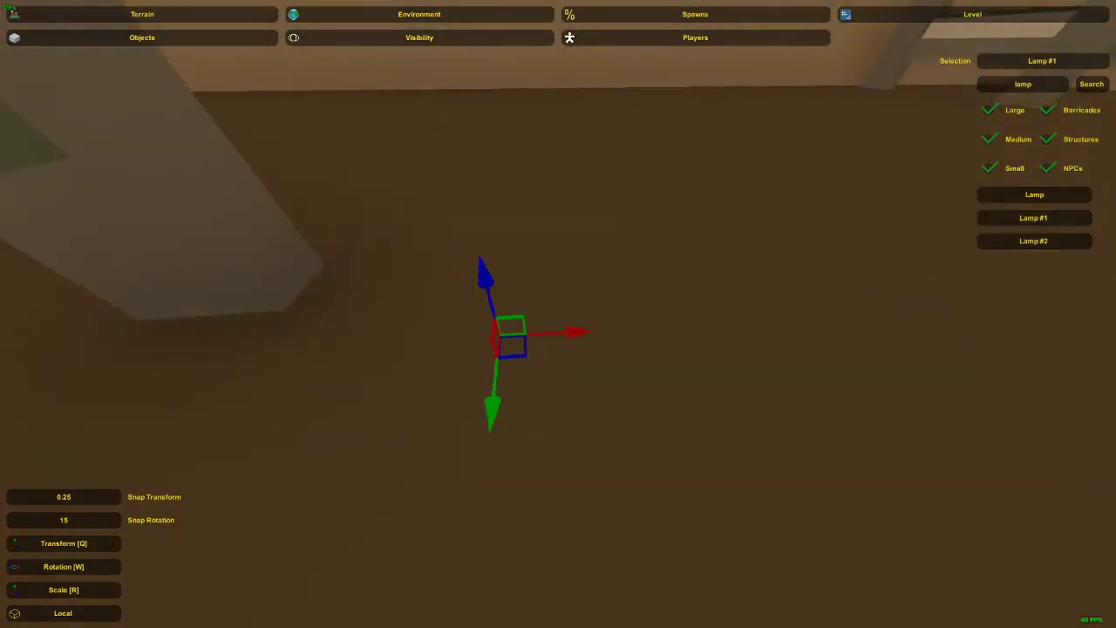
key(s)
right_drag(558, 349, 418, 270)
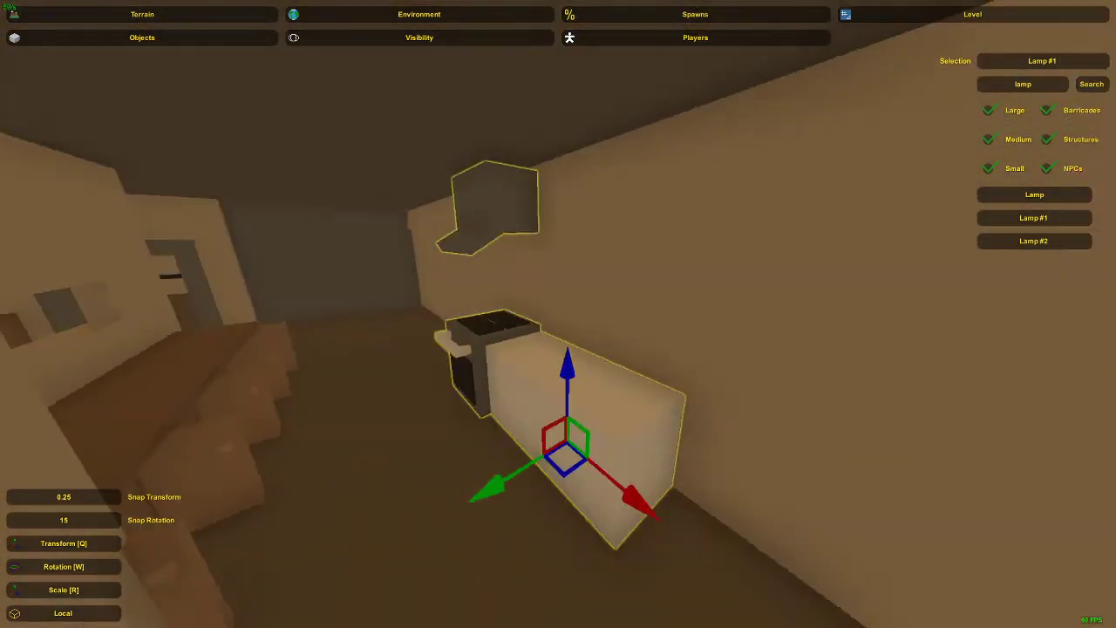
key(a)
right_drag(558, 314, 549, 292)
key(s)
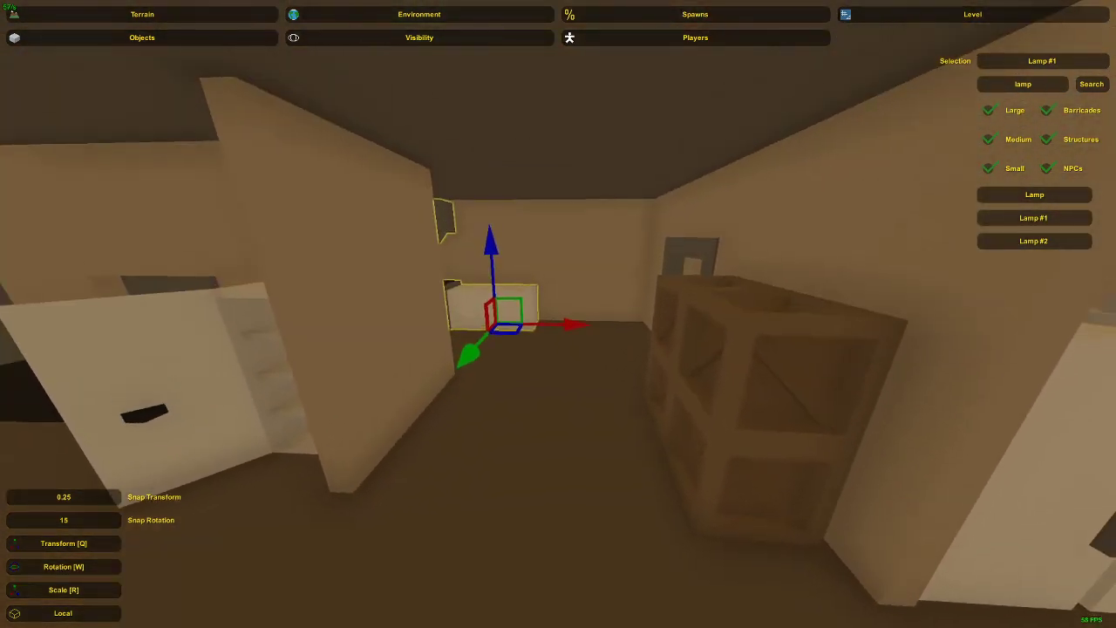
key(s)
mouse_move(594, 328)
right_down()
mouse_move(837, 366)
mouse_move(615, 340)
mouse_move(593, 327)
mouse_move(591, 307)
right_up()
key(s)
key(w)
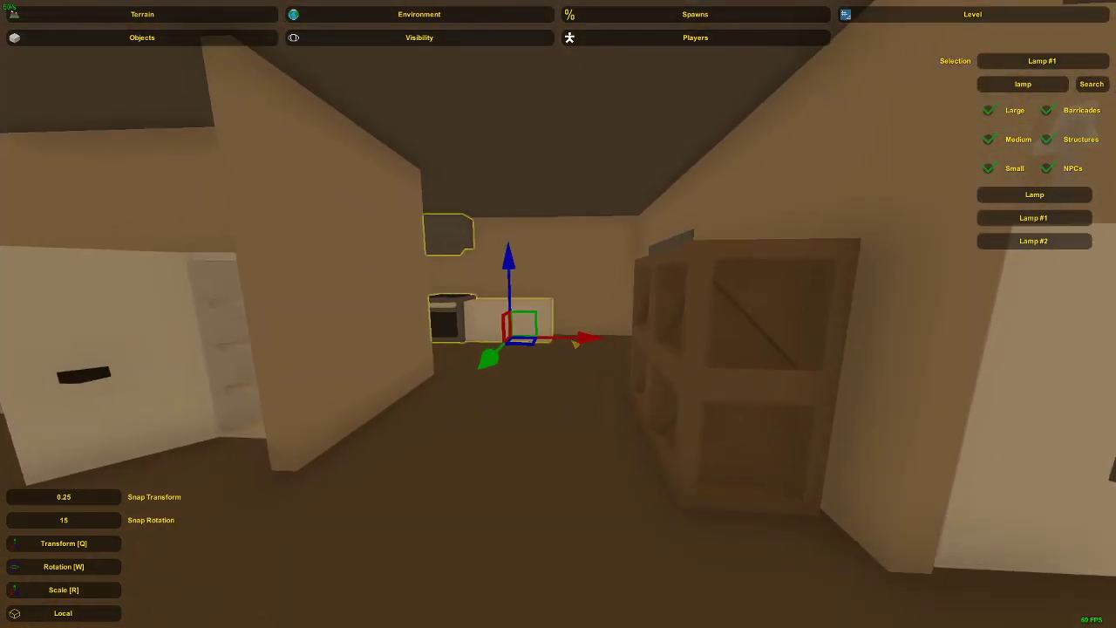
Slide the stove group along the back wall toward the corner by the doorway.
drag(582, 346, 642, 354)
key(w)
right_drag(558, 314, 572, 326)
key(d)
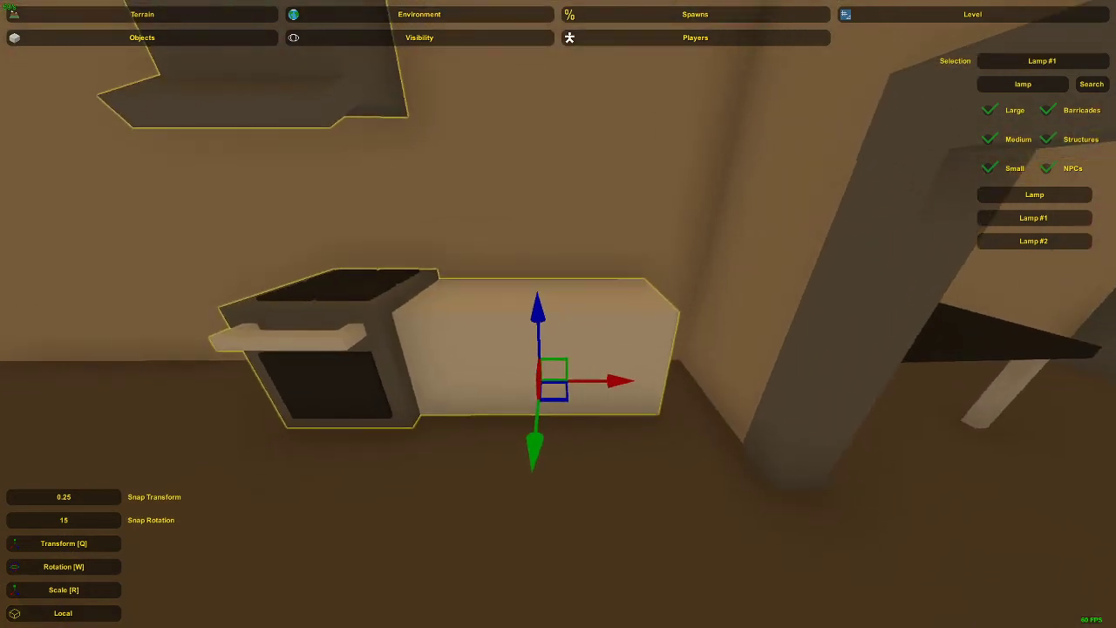
Select only the white counter and scale it lengthwise to fill the gap to the corner wall.
click(506, 335)
key(d)
right_drag(506, 336, 383, 331)
right_drag(558, 314, 811, 327)
key(s)
click(588, 376)
key(r)
drag(520, 384, 518, 382)
key(q)
key(r)
drag(517, 382, 509, 382)
key(a)
right_drag(508, 382, 449, 381)
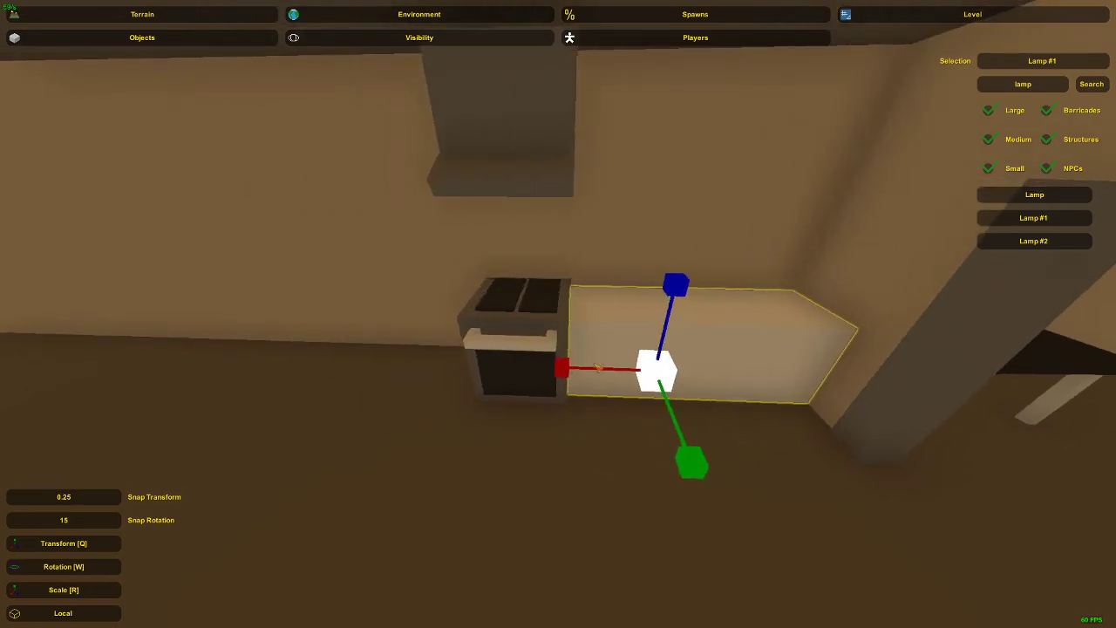
Extend the white counter along the back wall so it runs on both sides of the stove.
drag(599, 369, 480, 356)
key(q)
key(r)
click(545, 363)
click(695, 342)
key(q)
Select every part of the stove, including hob, handle and door, together with the hood above it.
click(627, 326)
key(d)
mouse_move(627, 326)
right_down()
mouse_move(575, 323)
mouse_move(630, 314)
right_up()
key(a)
key(w)
key(a)
click(594, 317)
key(w)
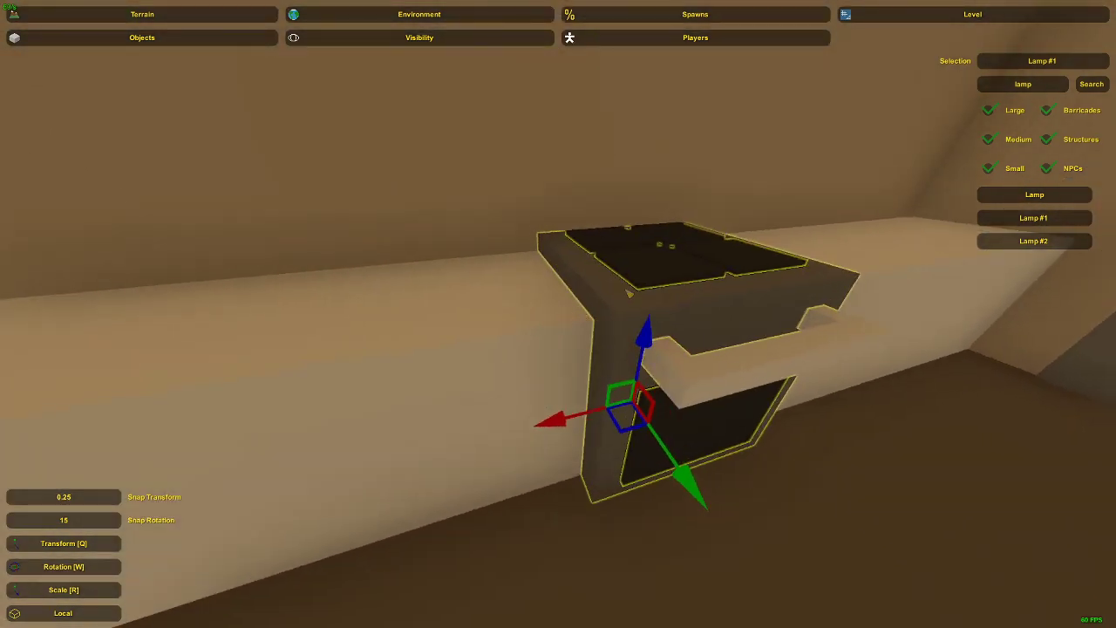
shift+click(729, 356)
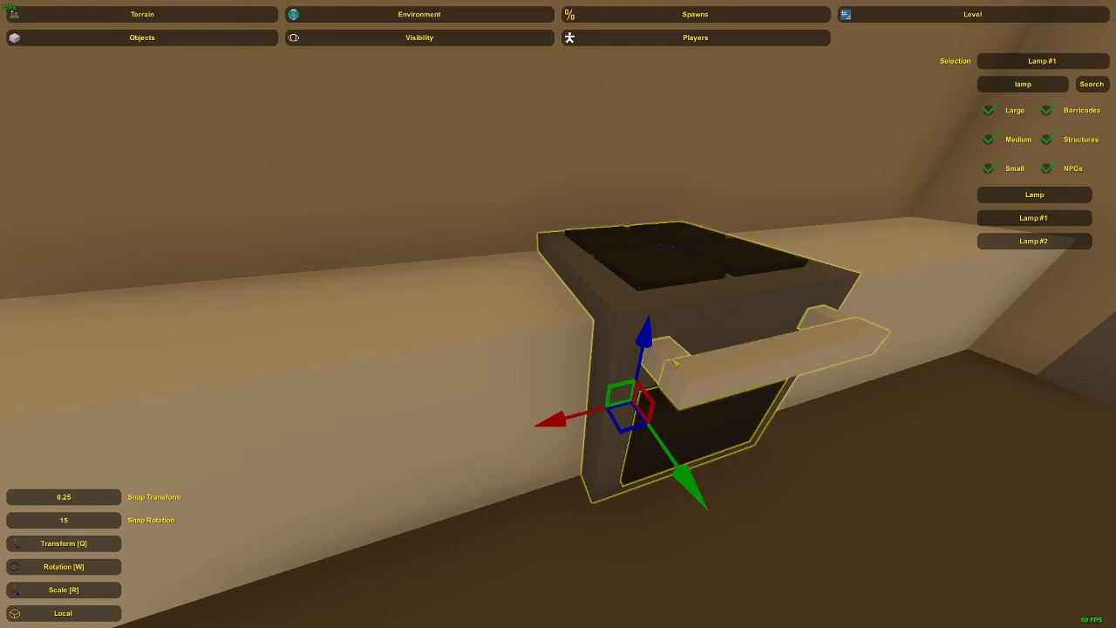
shift+click(676, 356)
shift+click(834, 319)
shift+click(723, 439)
key(d)
right_drag(723, 438, 658, 427)
shift+click(591, 272)
shift+click(606, 230)
right_drag(606, 231, 571, 284)
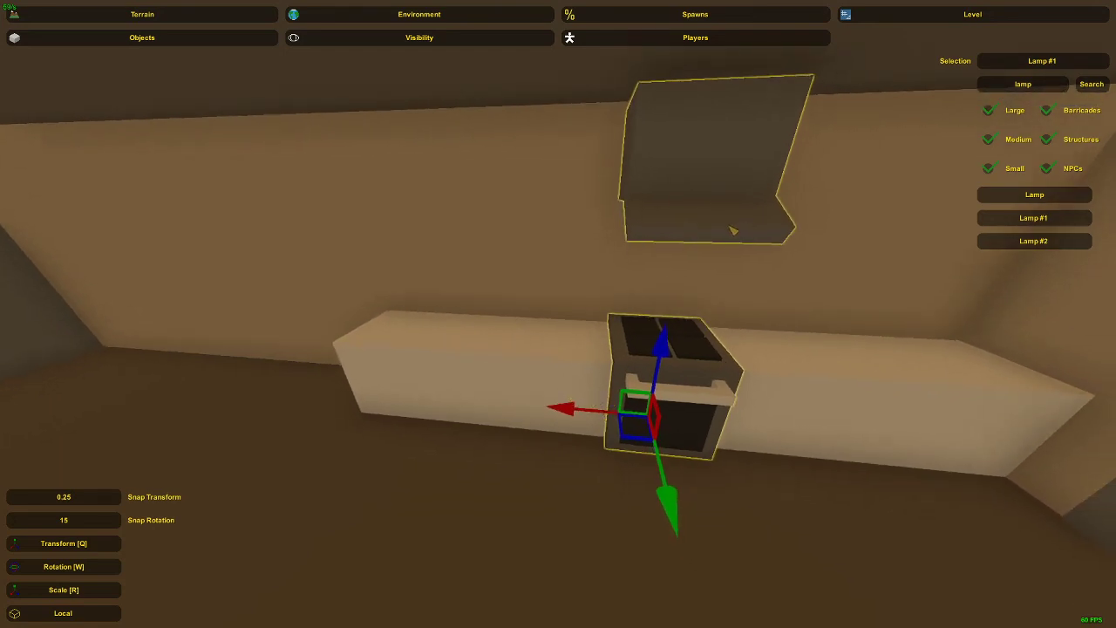
Try to place a copy of the stove and hood beside the originals along the back wall.
drag(602, 413, 508, 400)
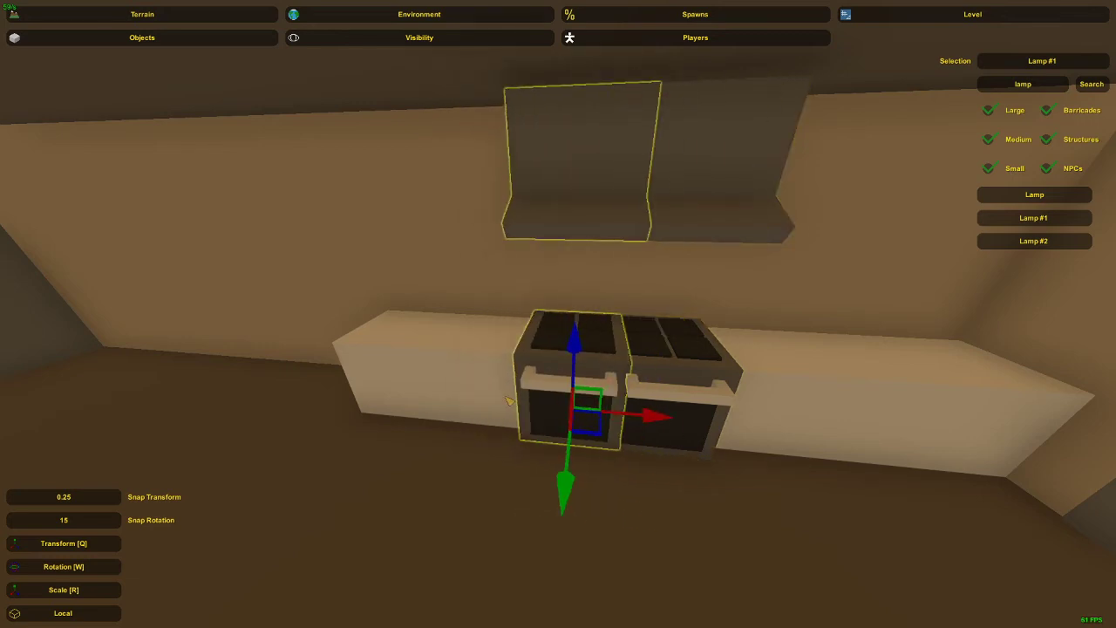
right_drag(525, 395, 560, 443)
key(w)
key(w)
key(a)
key(d)
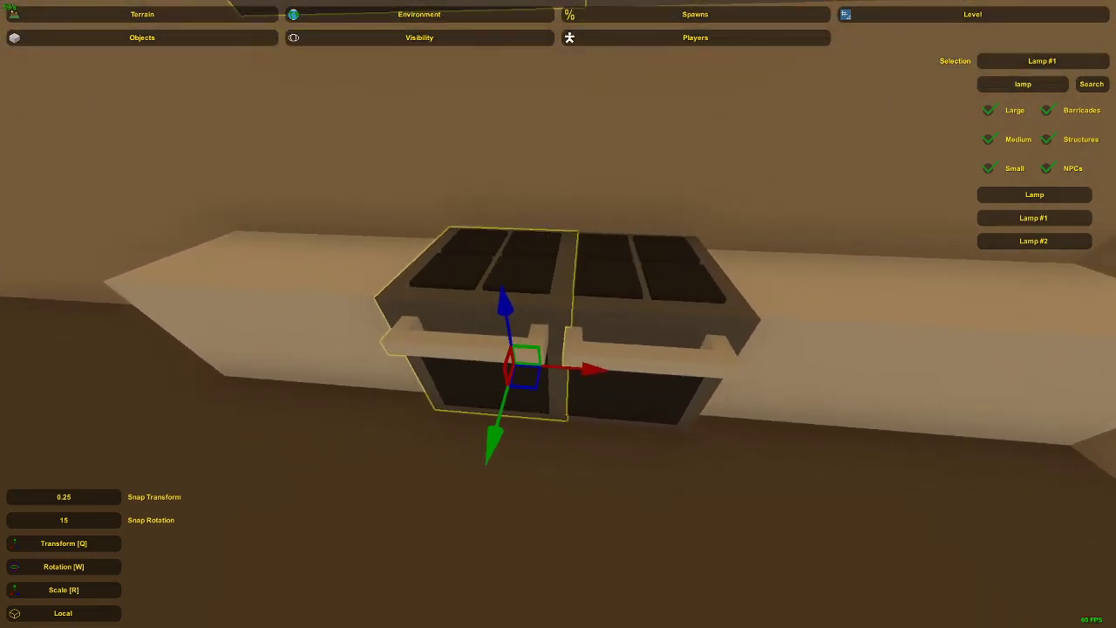
Undo the duplication of the stove and hood.
click(561, 313)
key(s)
mouse_move(561, 313)
right_down()
mouse_move(578, 316)
mouse_move(554, 317)
right_up()
key(e)
key(d)
key(q)
key(a)
key(ctrl+z)
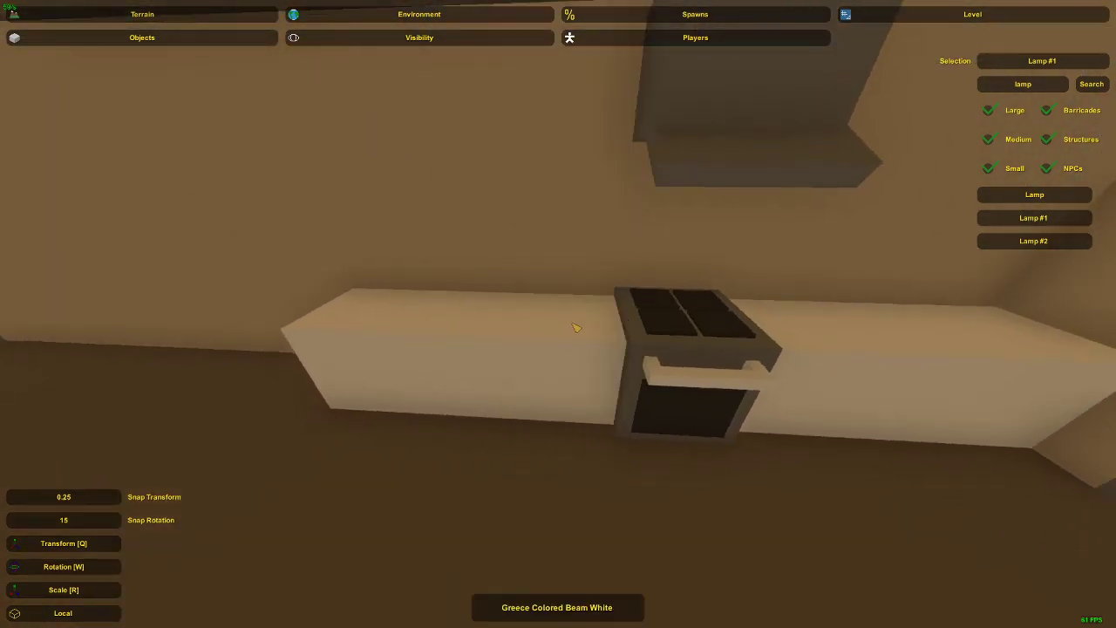
Reselect the complete stove and the hood hanging above it.
click(633, 347)
key(w)
right_drag(633, 347, 576, 299)
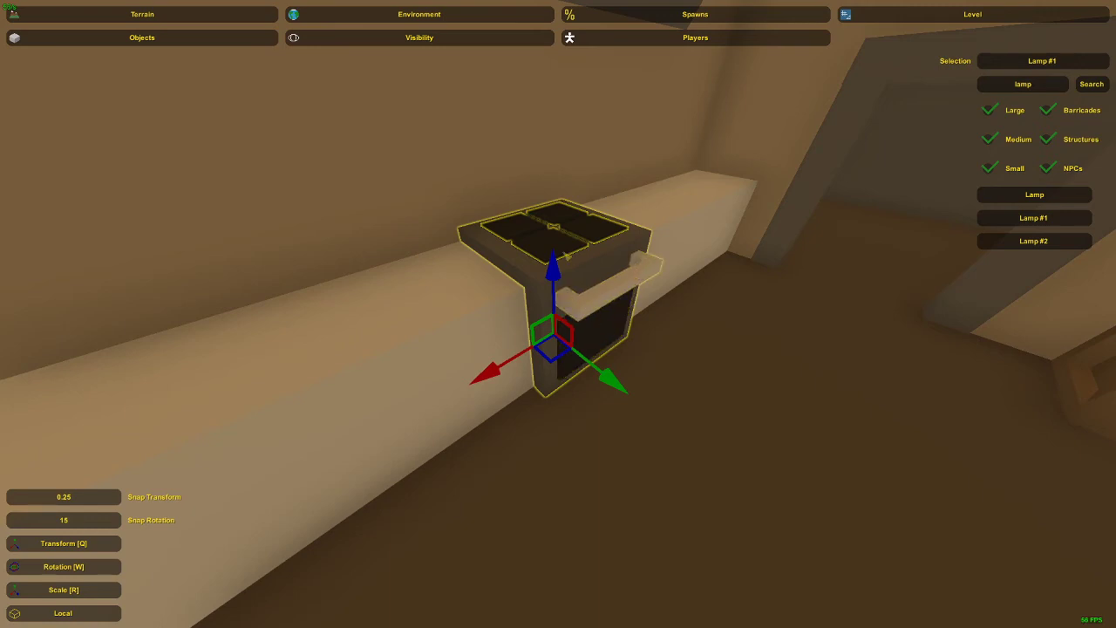
right_drag(533, 225, 527, 422)
click(521, 432)
shift+click(521, 432)
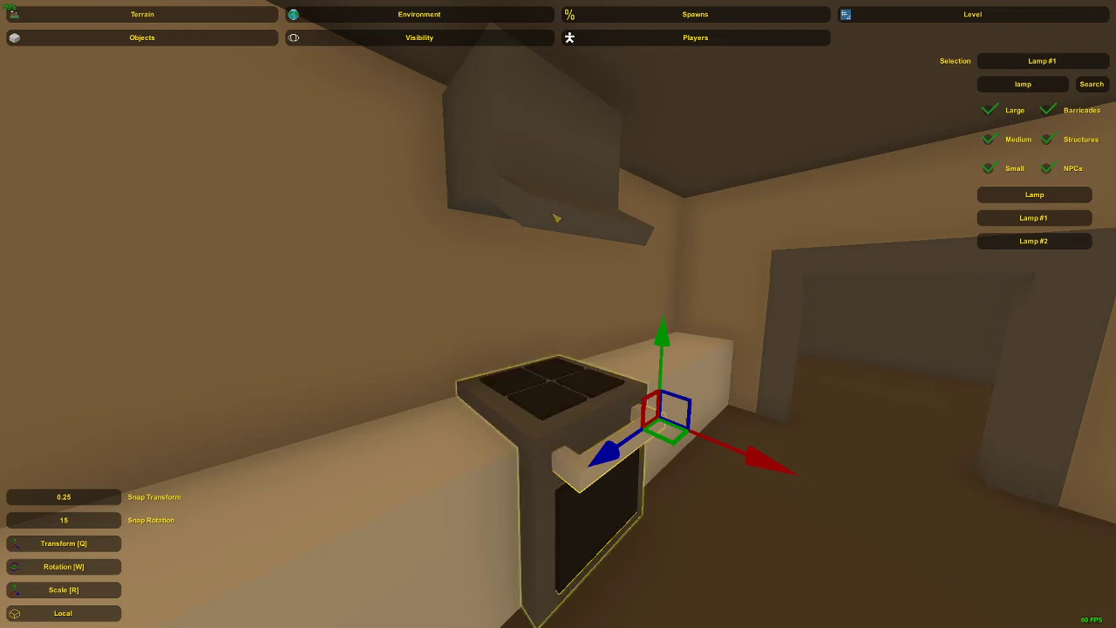
shift+click(558, 159)
Duplicate the selected stove and hood and slide the copy along the back wall, next to the originals.
right_drag(562, 157, 560, 314)
key(ctrl+c)
key(ctrl+v)
drag(568, 360, 519, 383)
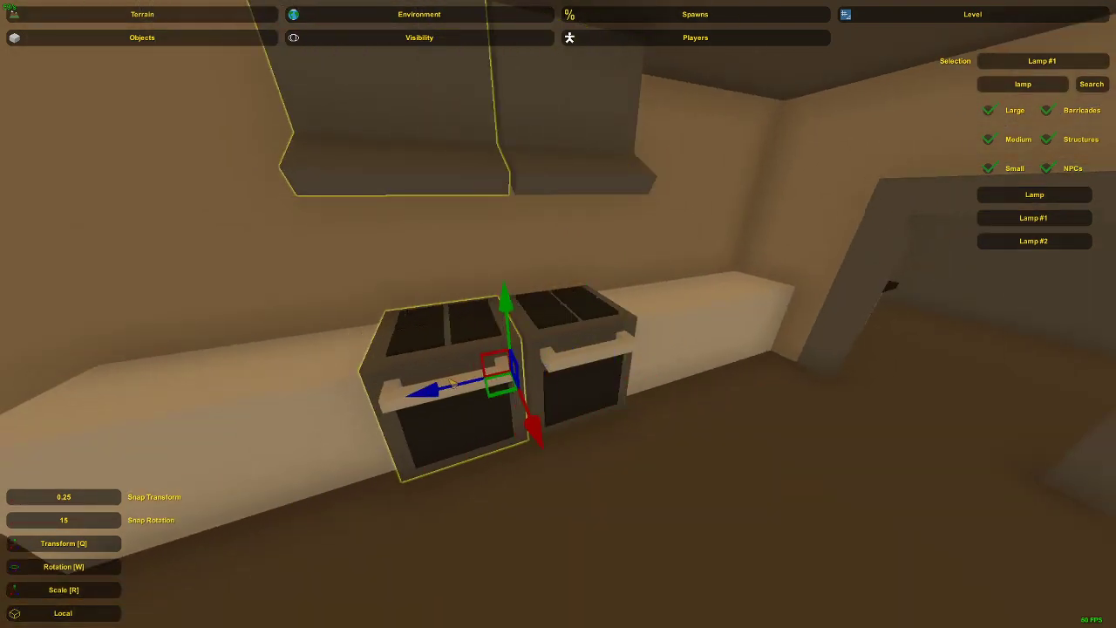
right_drag(519, 383, 519, 318)
click(578, 273)
click(981, 83)
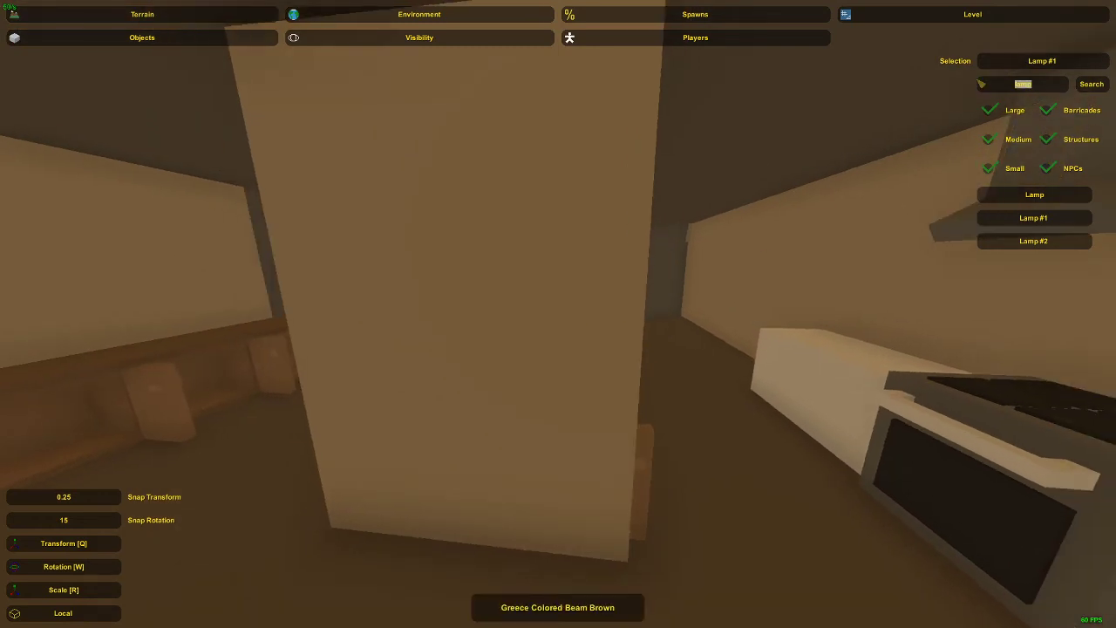
text(cale)
key(BackSpace)
key(BackSpace)
key(BackSpace)
key(BackSpace)
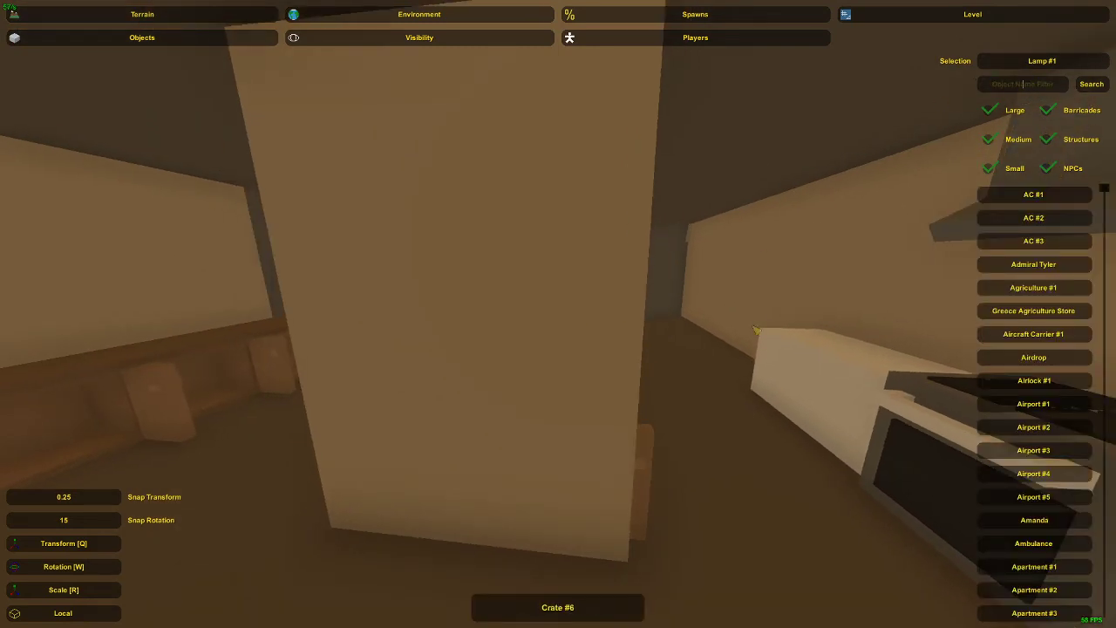
Search the object list for "circ" and choose Circuit #1.
right_drag(644, 462, 790, 456)
click(1012, 85)
text(c)
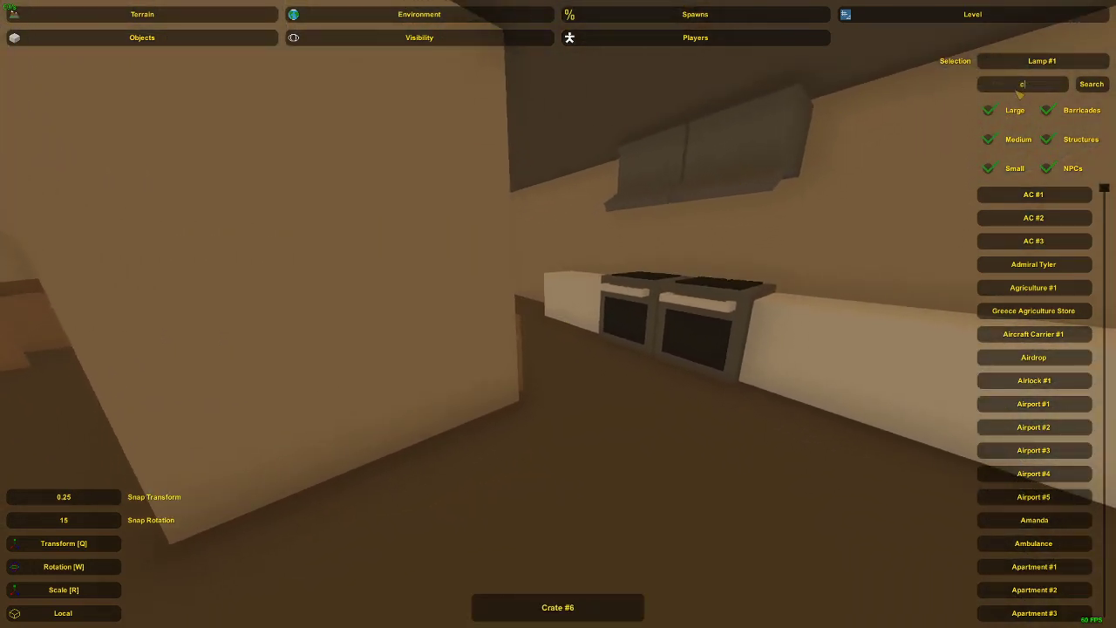
text(irc)
key(Return)
click(1060, 200)
Place Circuit #1 on the floor by the end of the brown partition and rotate it to face outward.
right_drag(1038, 209, 559, 316)
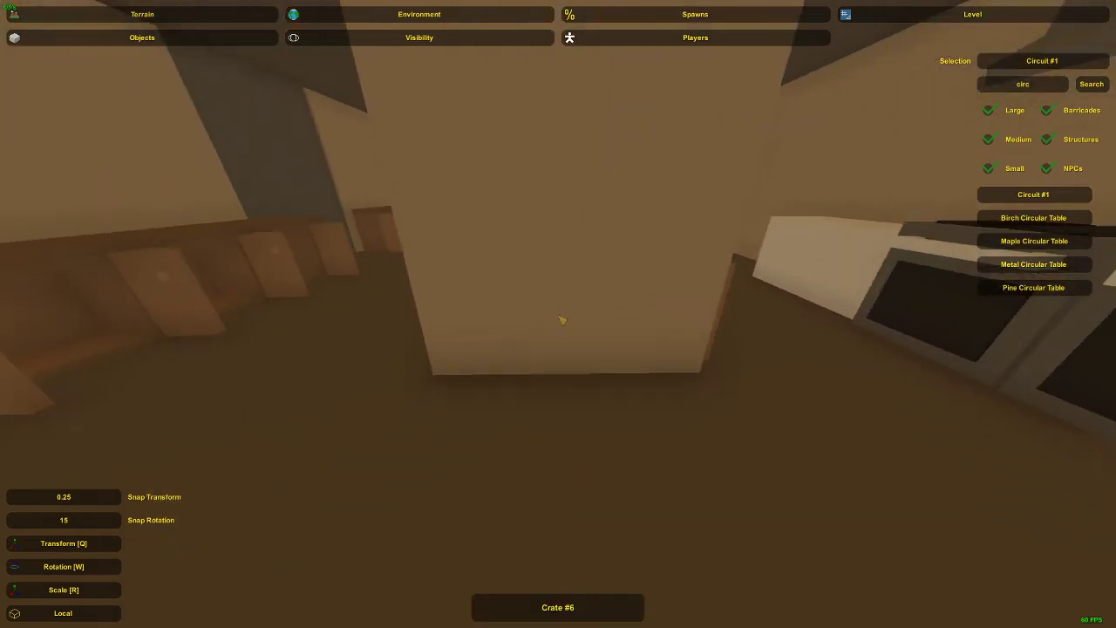
key(e)
key(w)
key(d)
right_drag(572, 469, 535, 381)
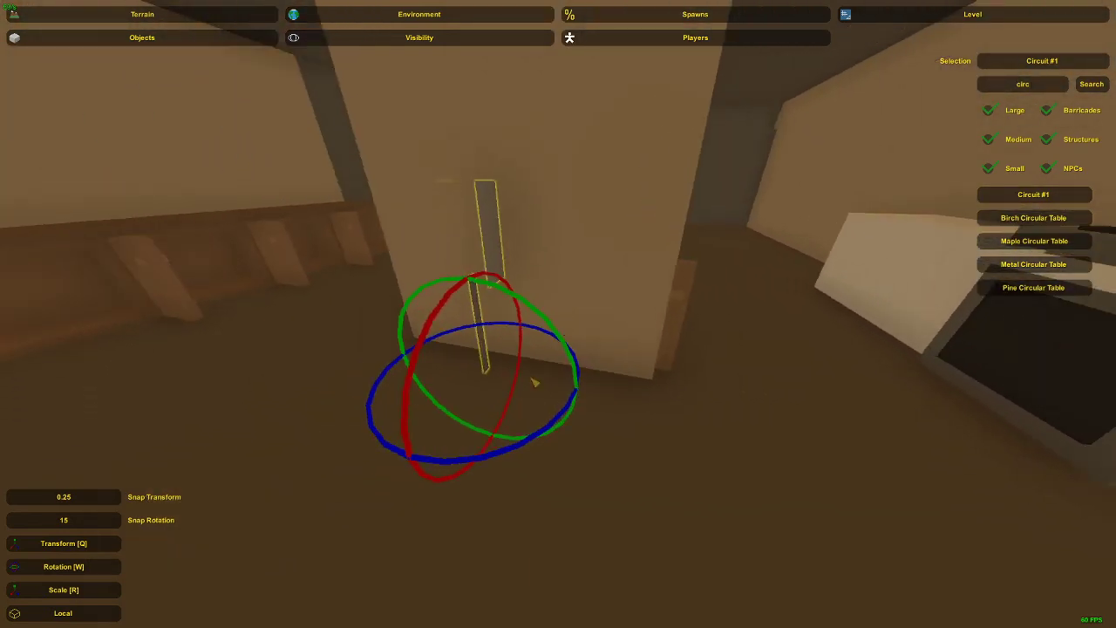
drag(517, 450, 413, 455)
key(a)
right_drag(413, 455, 574, 363)
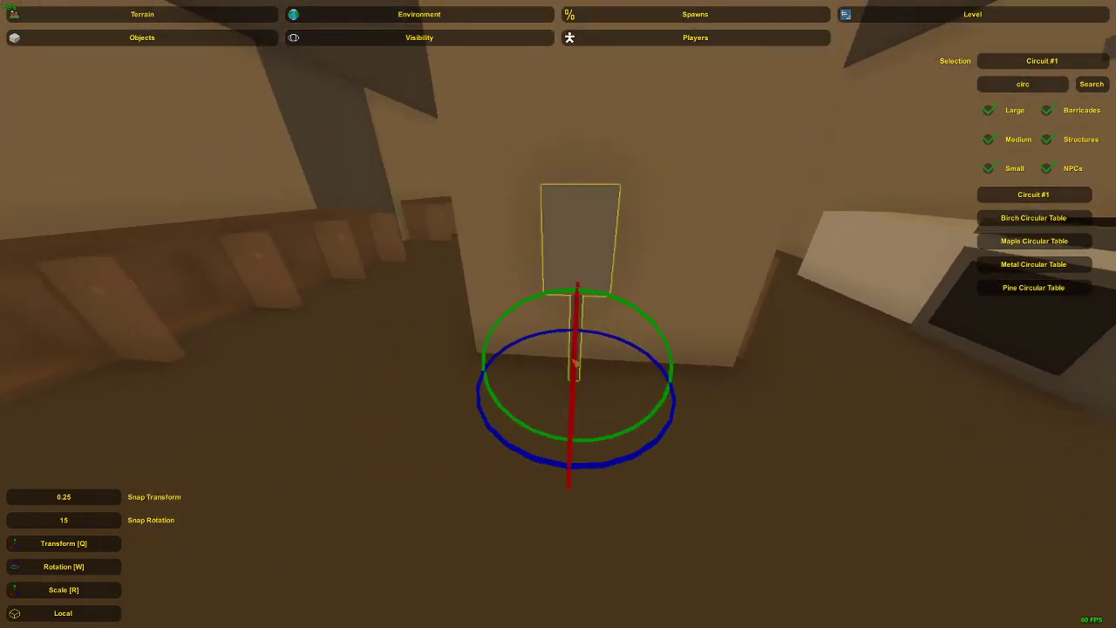
Move the circuit box back against the end face of the brown partition.
key(q)
click(585, 416)
key(a)
right_drag(585, 416, 554, 312)
click(554, 312)
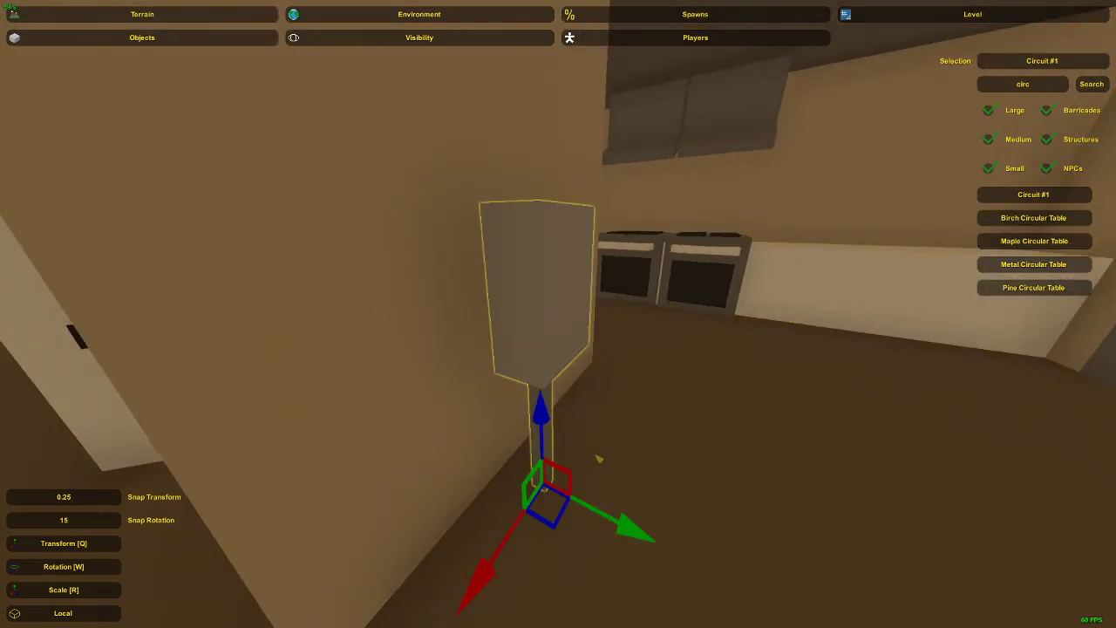
drag(606, 519, 564, 502)
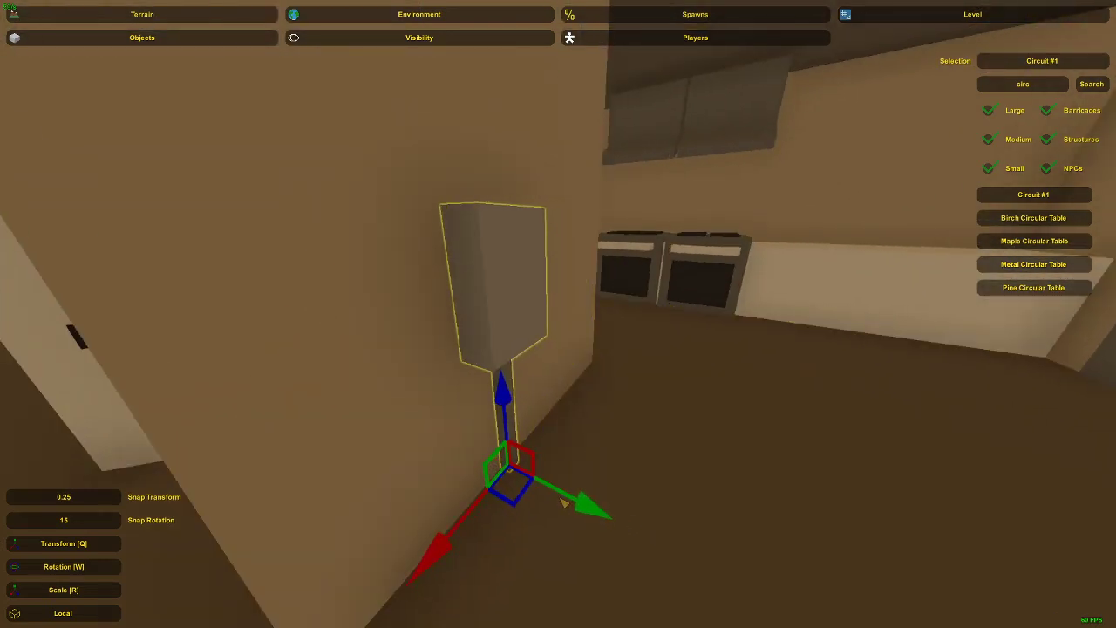
key(s)
right_drag(564, 502, 558, 314)
key(d)
click(548, 286)
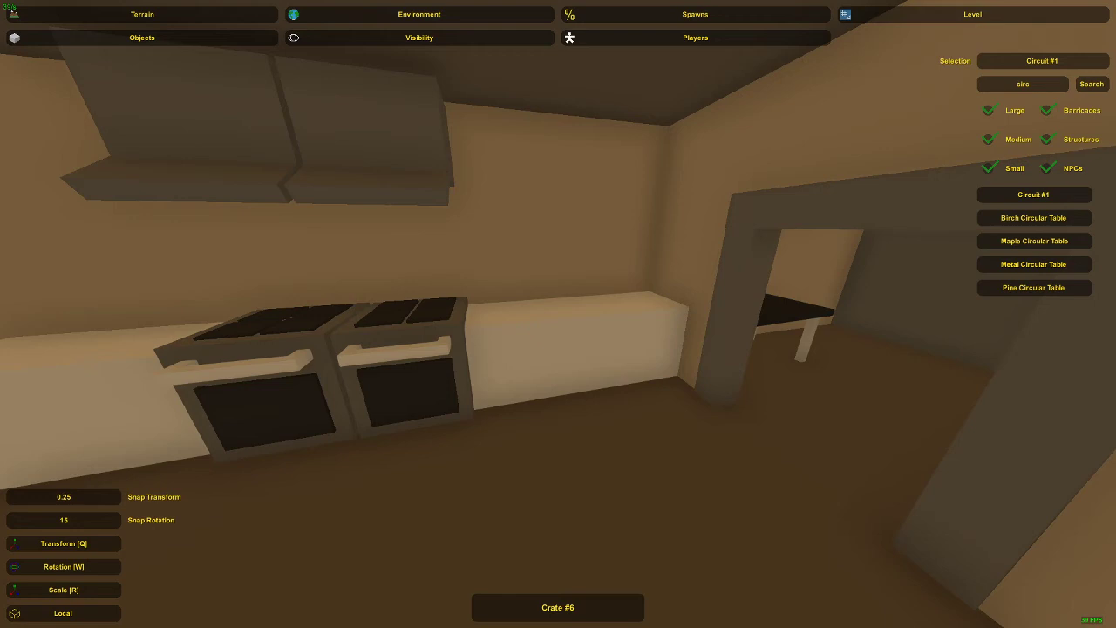
Delete the black-topped table standing in the room beyond the grey doorway.
key(w)
right_drag(558, 314, 558, 314)
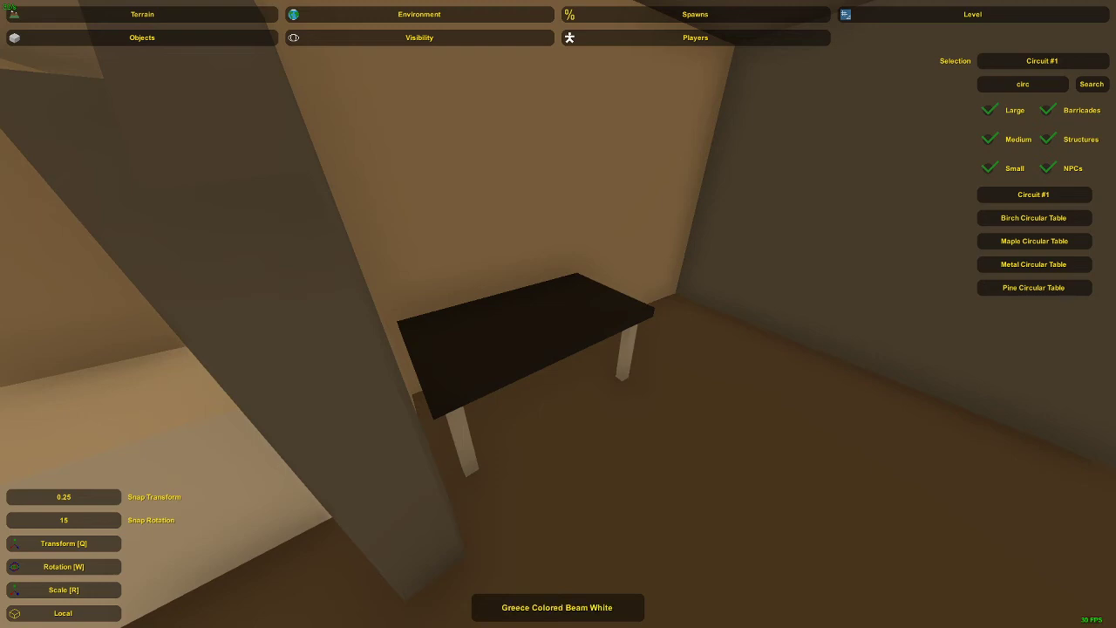
key(d)
right_drag(405, 377, 166, 436)
click(558, 314)
right_drag(558, 314, 610, 288)
key(a)
click(558, 314)
click(569, 323)
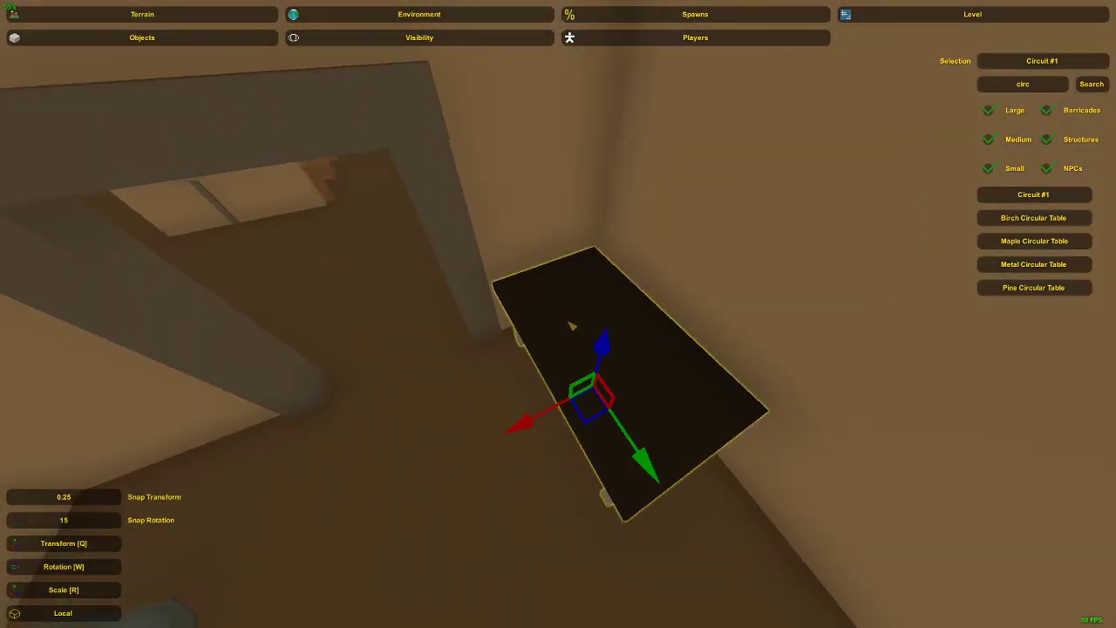
key(Delete)
Examine the kitchen layout from the adjoining room and from above the wooden crates.
right_drag(601, 326, 610, 196)
key(w)
key(w)
right_drag(558, 314, 436, 314)
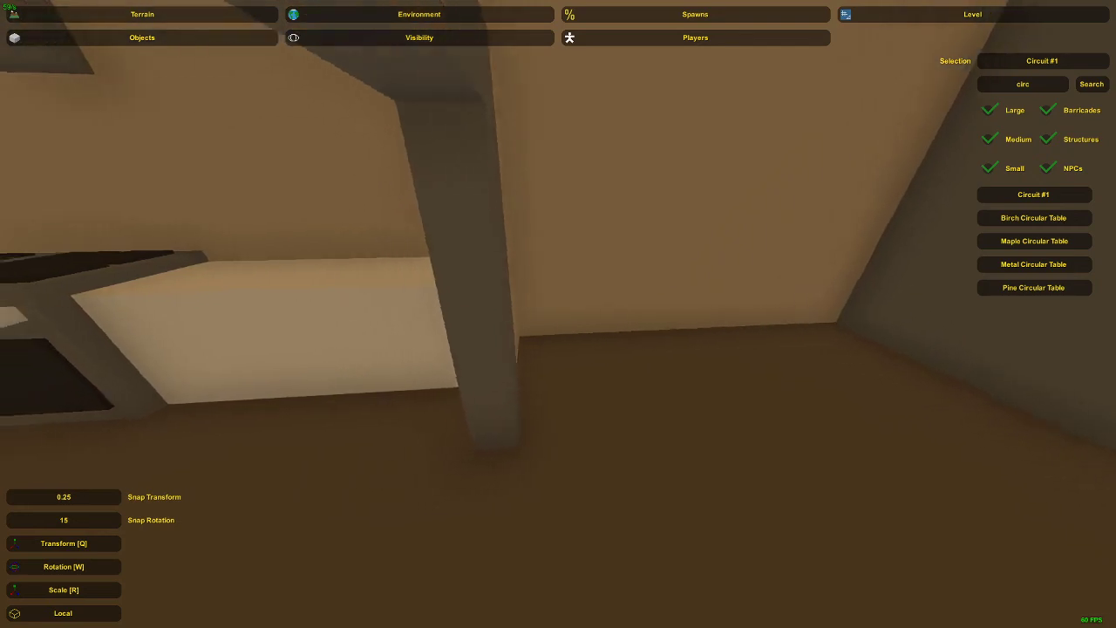
right_drag(558, 314, 715, 305)
key(w)
key(w)
key(s)
key(w)
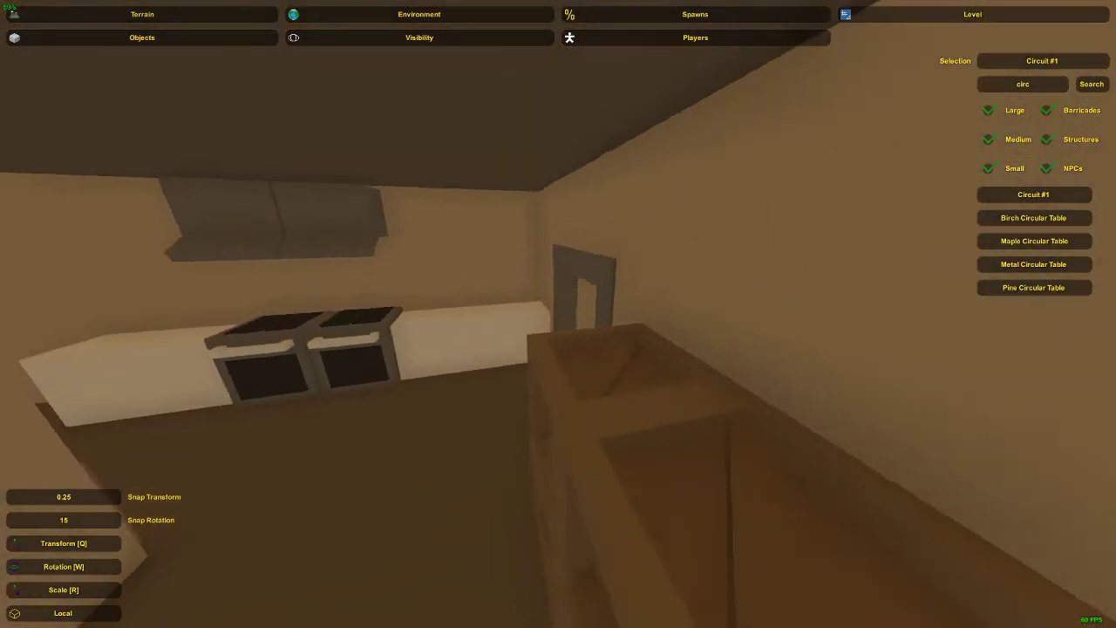
key(w)
key(w)
right_drag(558, 314, 976, 344)
key(w)
key(s)
key(d)
right_drag(550, 329, 445, 340)
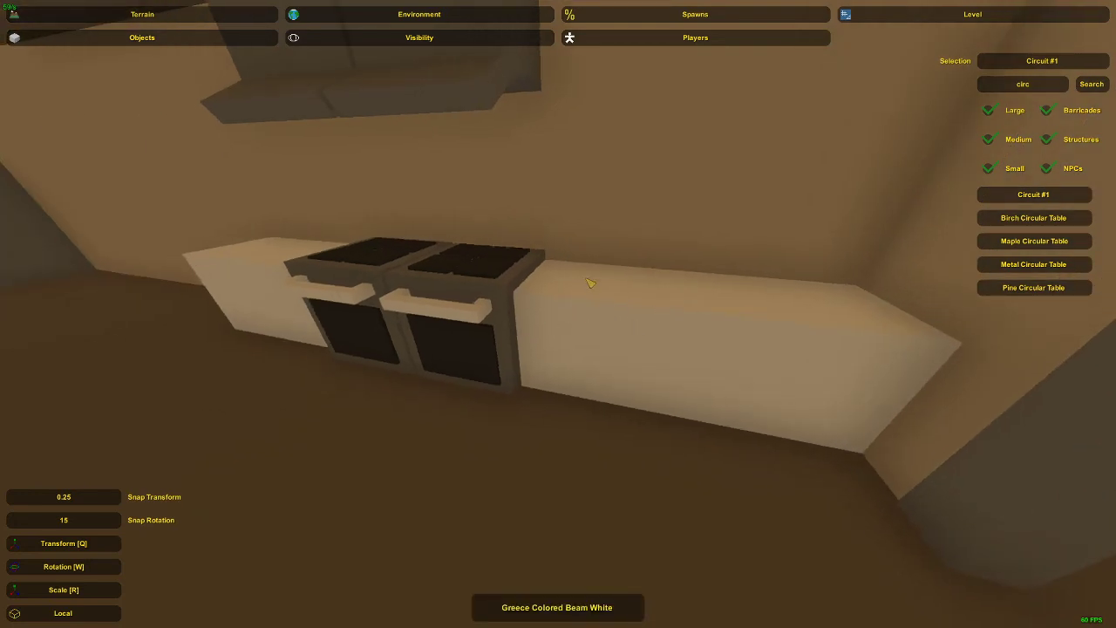
Examine the white counter's end from close up where it meets the corner wall.
key(d)
right_drag(558, 314, 584, 367)
key(d)
key(a)
key(d)
key(a)
key(w)
key(d)
right_drag(558, 314, 537, 262)
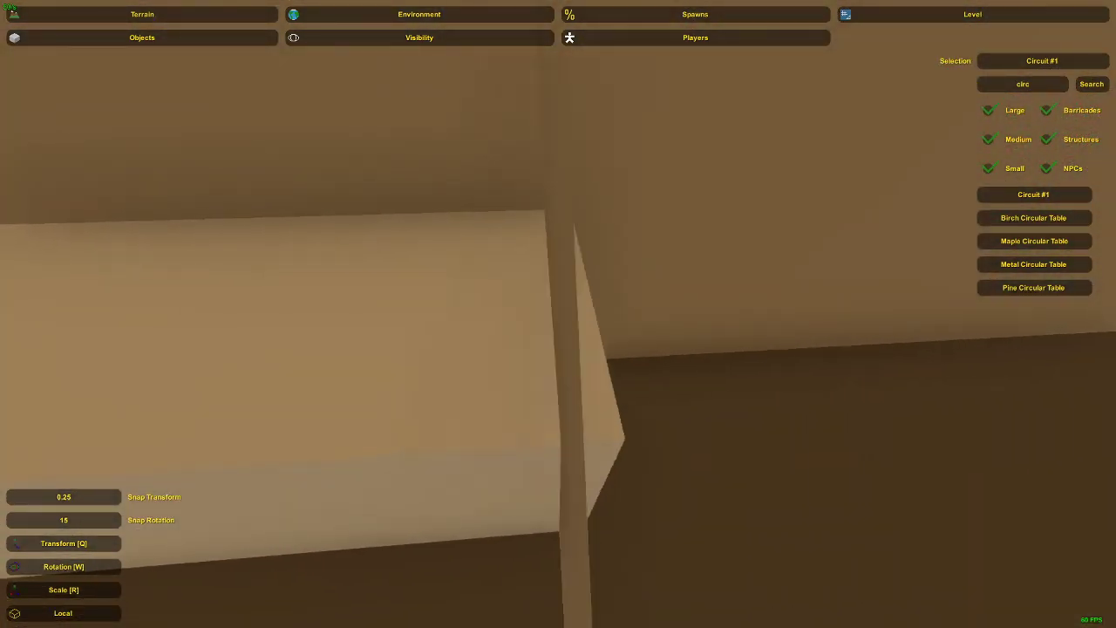
key(s)
right_drag(558, 314, 462, 307)
key(d)
key(w)
key(s)
Examine the grey doorway frame and the wall between the kitchen and the adjoining room.
click(563, 261)
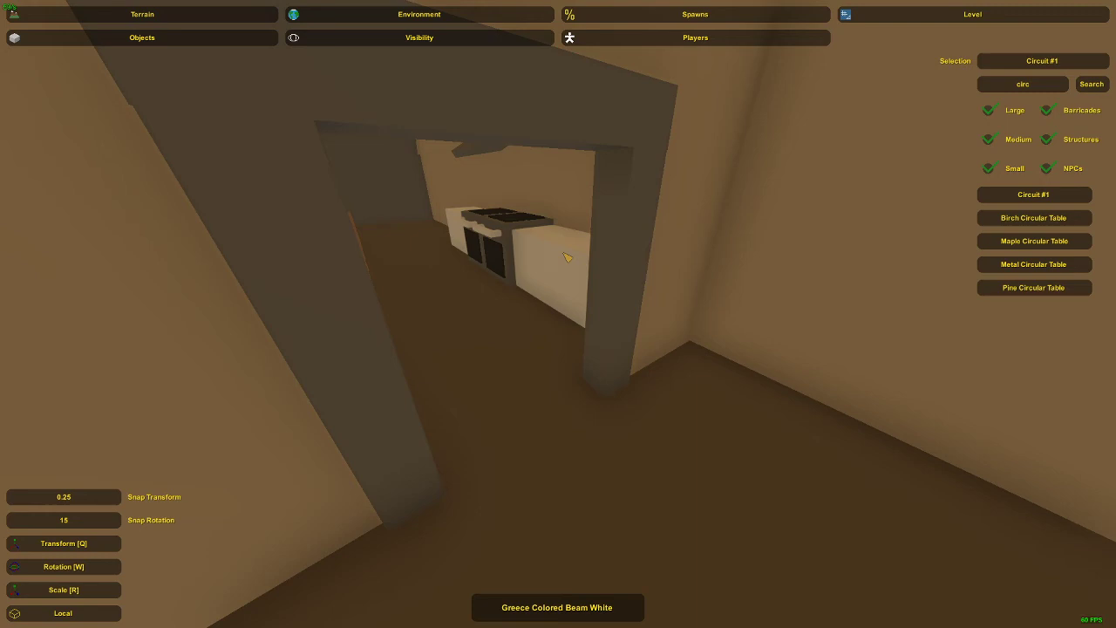
right_drag(567, 257, 798, 249)
key(w)
key(s)
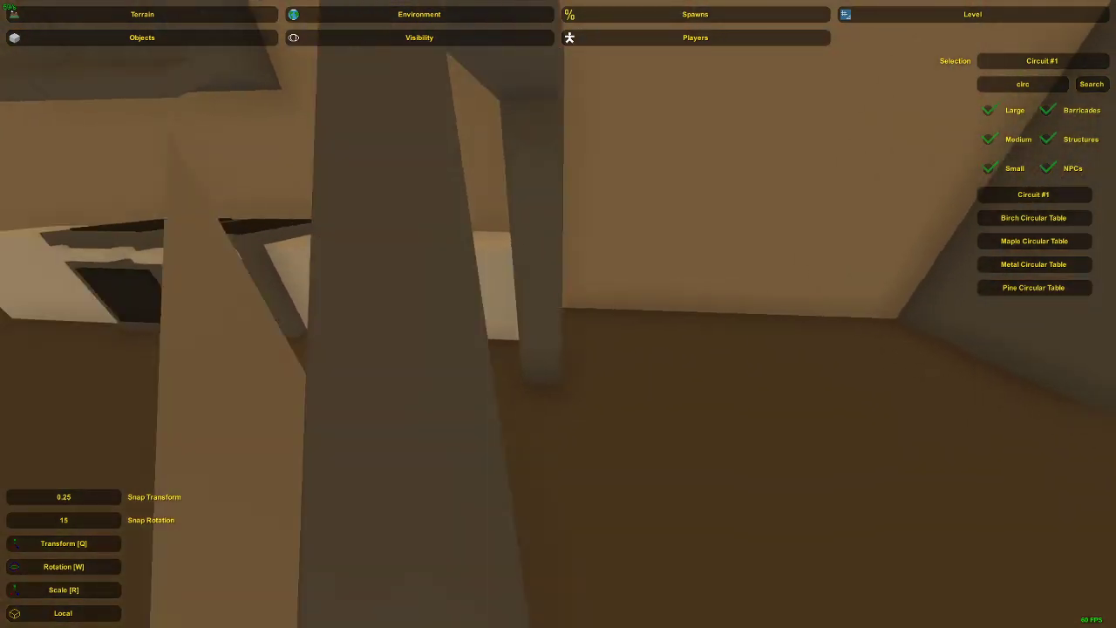
key(a)
mouse_move(558, 314)
right_down()
mouse_move(559, 275)
mouse_move(556, 318)
mouse_move(543, 314)
mouse_move(566, 293)
mouse_move(542, 314)
mouse_move(565, 318)
right_up()
key(s)
key(w)
key(w)
key(a)
key(d)
key(a)
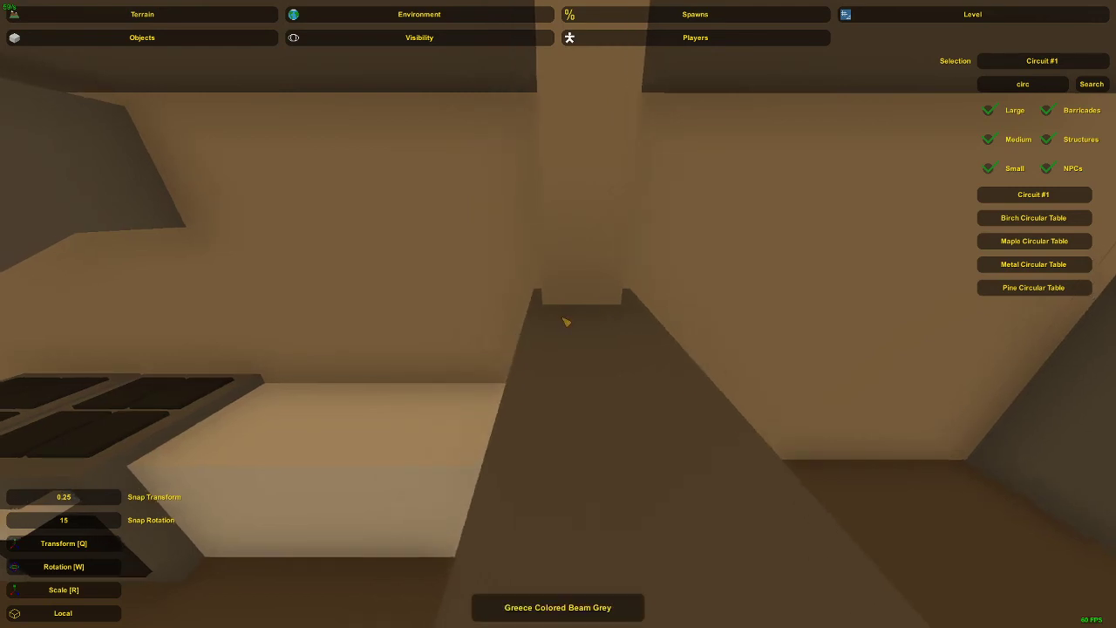
Examine the doorway from the kitchen side, between the white counter and the crates.
mouse_move(562, 318)
right_down()
mouse_move(577, 324)
mouse_move(561, 309)
mouse_move(514, 340)
mouse_move(445, 345)
mouse_move(405, 332)
mouse_move(518, 337)
mouse_move(296, 319)
mouse_move(559, 300)
mouse_move(575, 321)
right_up()
key(a)
key(s)
key(d)
key(w)
key(a)
key(d)
key(a)
key(d)
key(w)
key(s)
key(w)
key(d)
key(s)
key(s)
key(w)
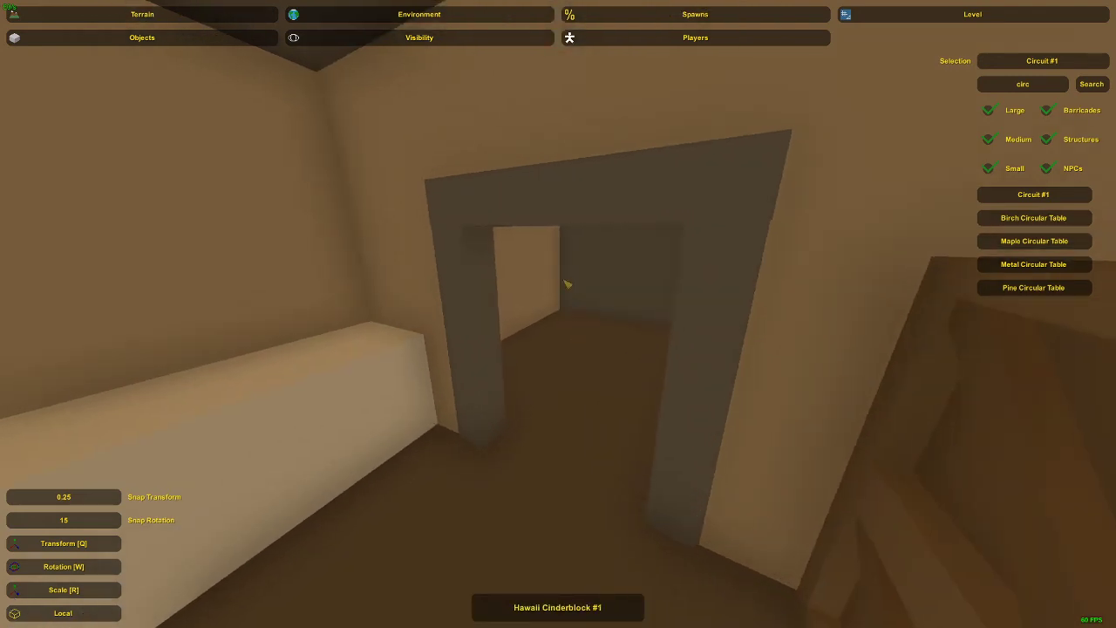
Examine the adjoining room's empty corner and the gap between the two stoves and hoods.
key(w)
right_drag(567, 284, 349, 292)
key(s)
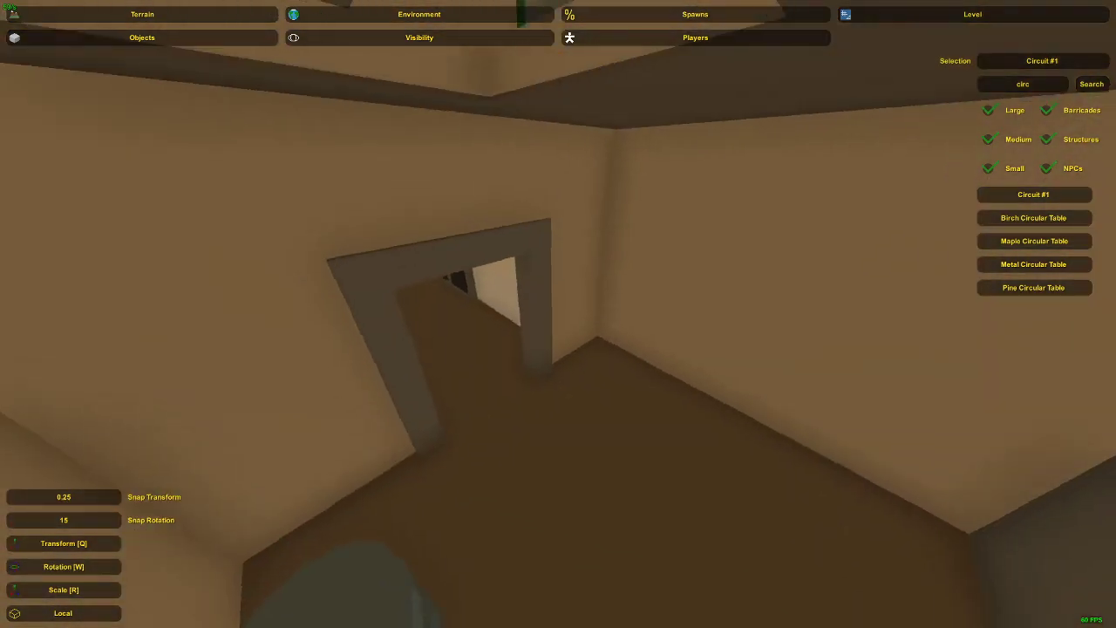
key(w)
right_drag(558, 314, 555, 375)
key(s)
key(a)
key(d)
key(a)
key(q)
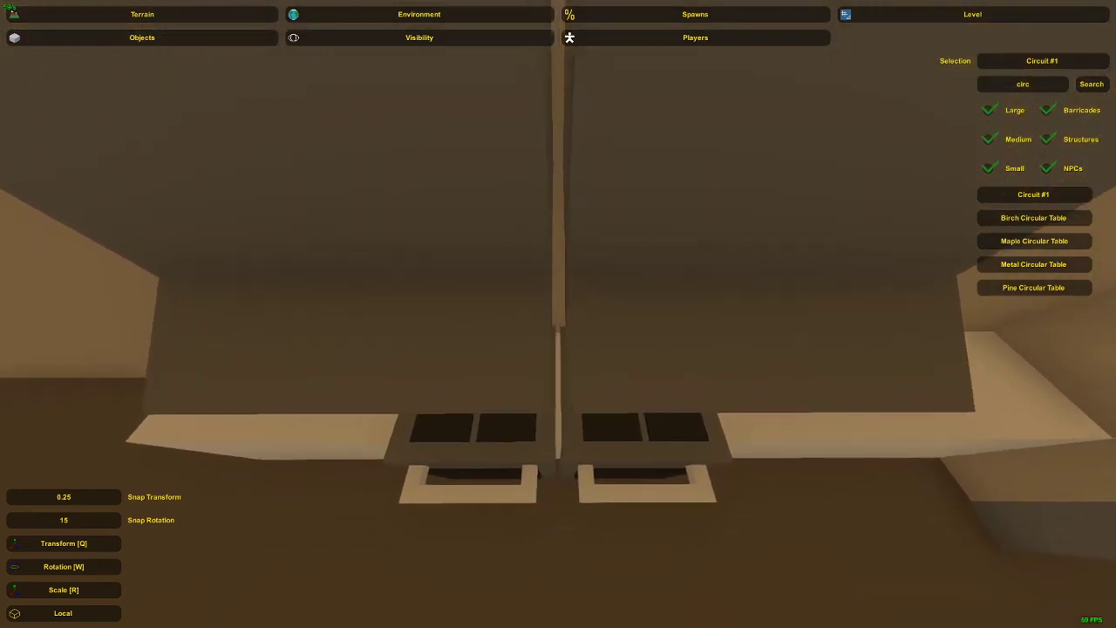
Examine the gap between the stoves, the white counter and the grey doorway into the adjoining room.
key(w)
right_drag(558, 314, 768, 281)
key(s)
key(s)
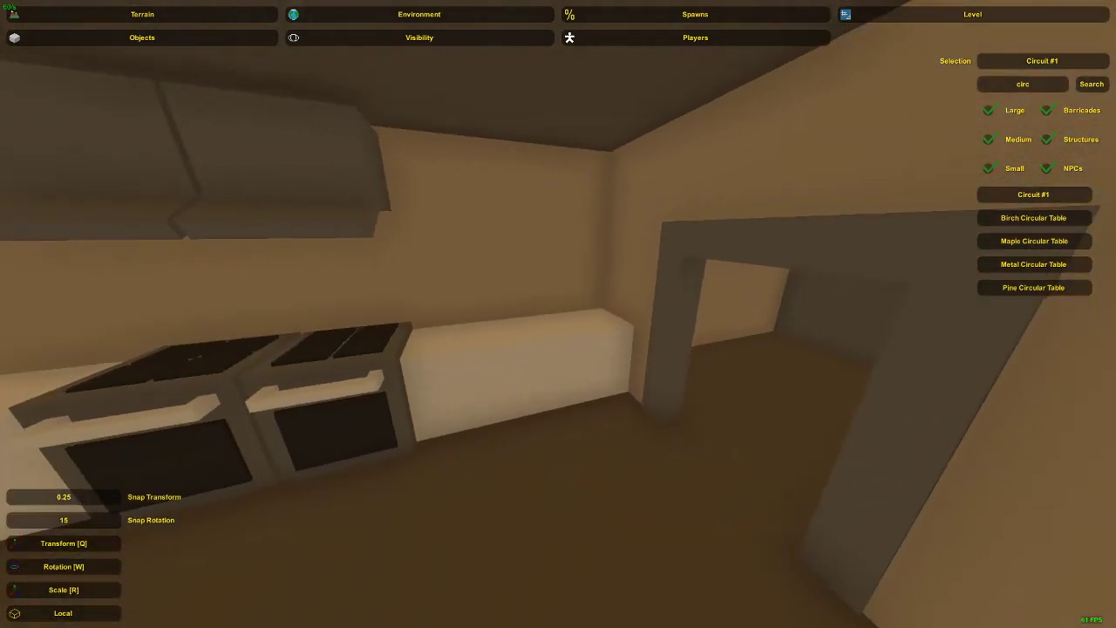
right_drag(527, 350, 559, 363)
key(s)
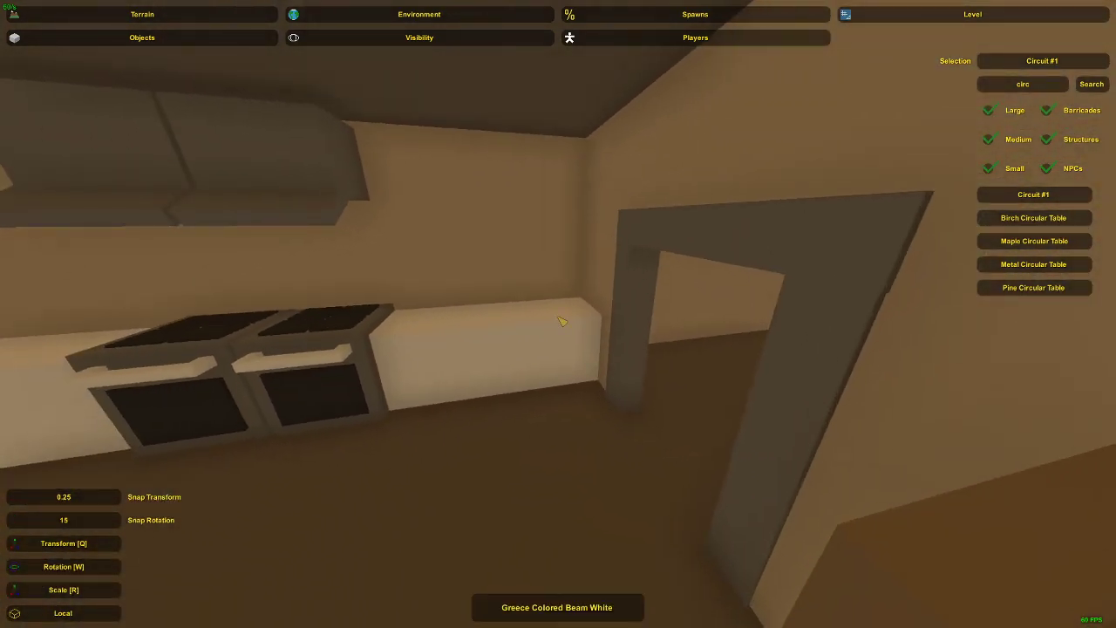
key(s)
right_drag(558, 317, 486, 326)
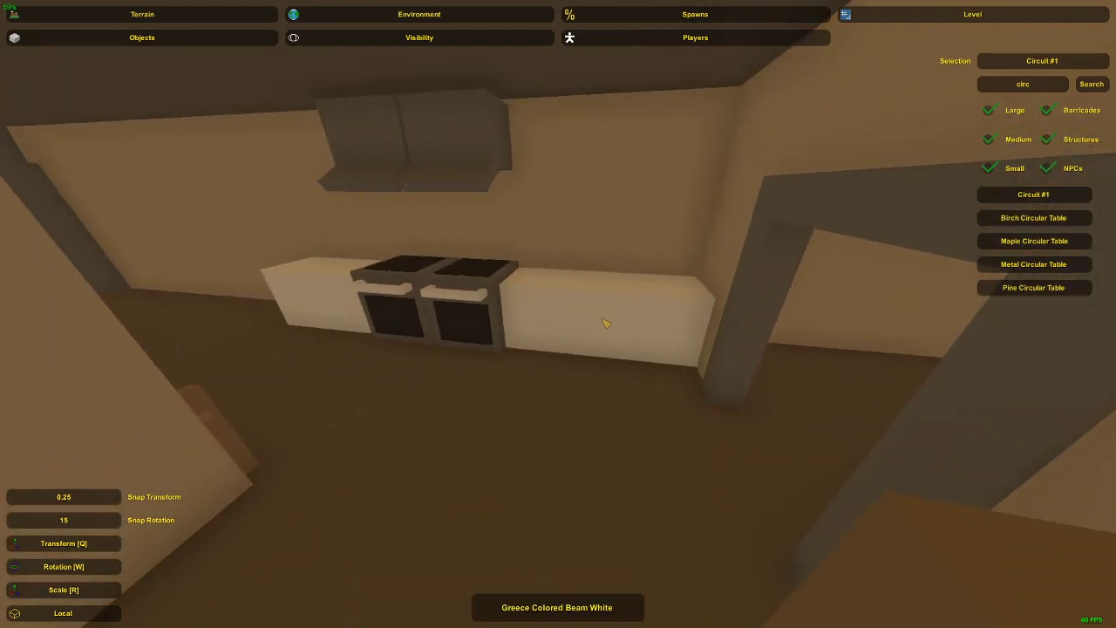
Examine from close up where the grey beam beside the range hoods meets the wall and ceiling.
right_drag(646, 328, 699, 331)
key(w)
right_drag(558, 314, 546, 272)
key(w)
key(w)
key(s)
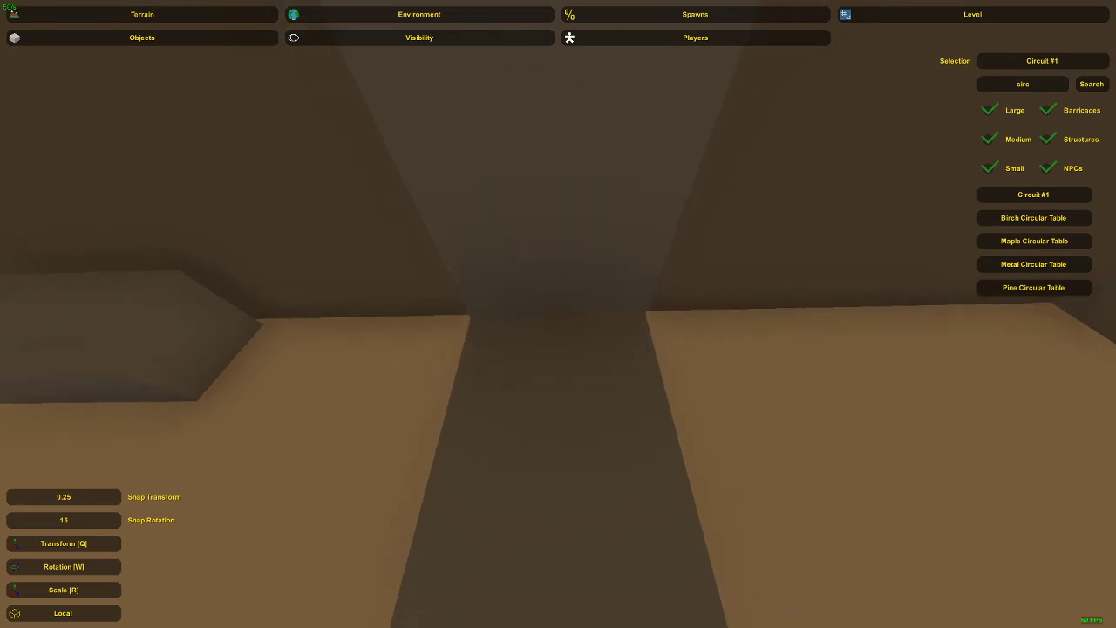
key(w)
key(s)
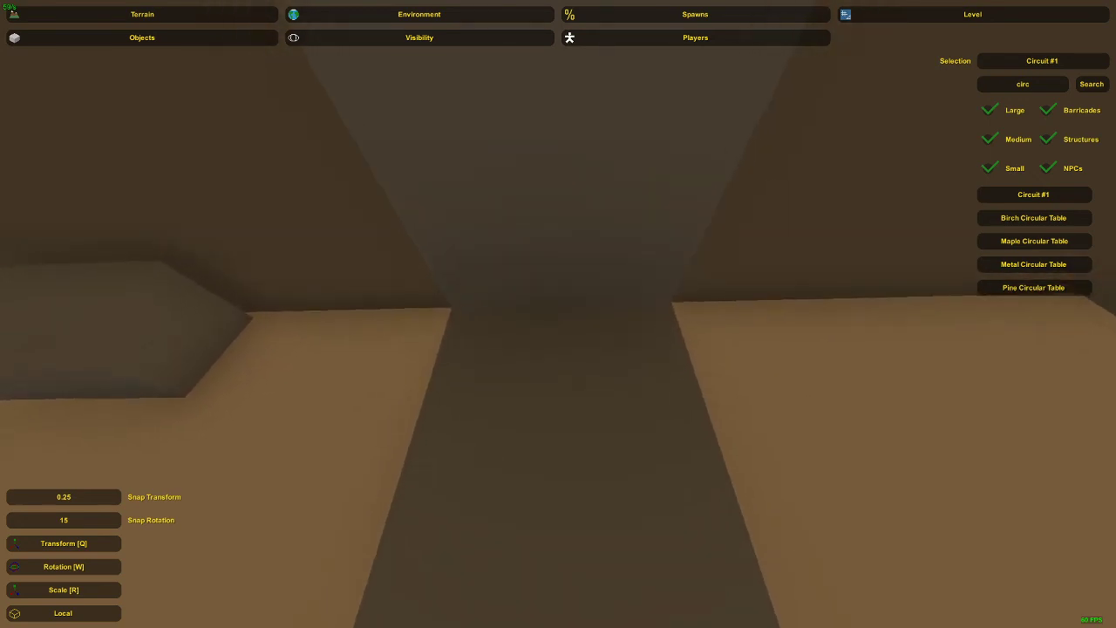
Examine the kitchen's stove wall and the adjoining room with the barrels for a spot to furnish.
right_drag(558, 314, 576, 336)
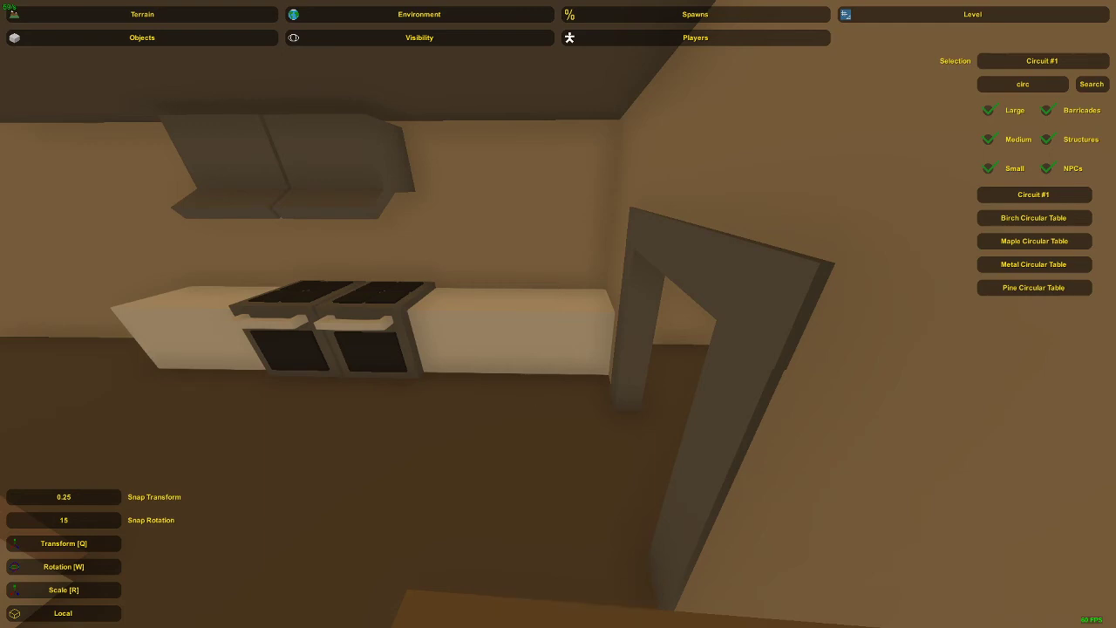
mouse_move(558, 313)
right_down()
mouse_move(610, 336)
mouse_move(531, 327)
mouse_move(602, 366)
mouse_move(715, 366)
mouse_move(576, 331)
mouse_move(663, 340)
mouse_move(558, 331)
mouse_move(663, 340)
mouse_move(593, 261)
mouse_move(610, 348)
mouse_move(558, 340)
mouse_move(610, 332)
mouse_move(645, 310)
mouse_move(715, 318)
mouse_move(758, 279)
mouse_move(794, 279)
mouse_move(514, 331)
mouse_move(562, 320)
mouse_move(523, 305)
mouse_move(541, 288)
mouse_move(561, 320)
right_up()
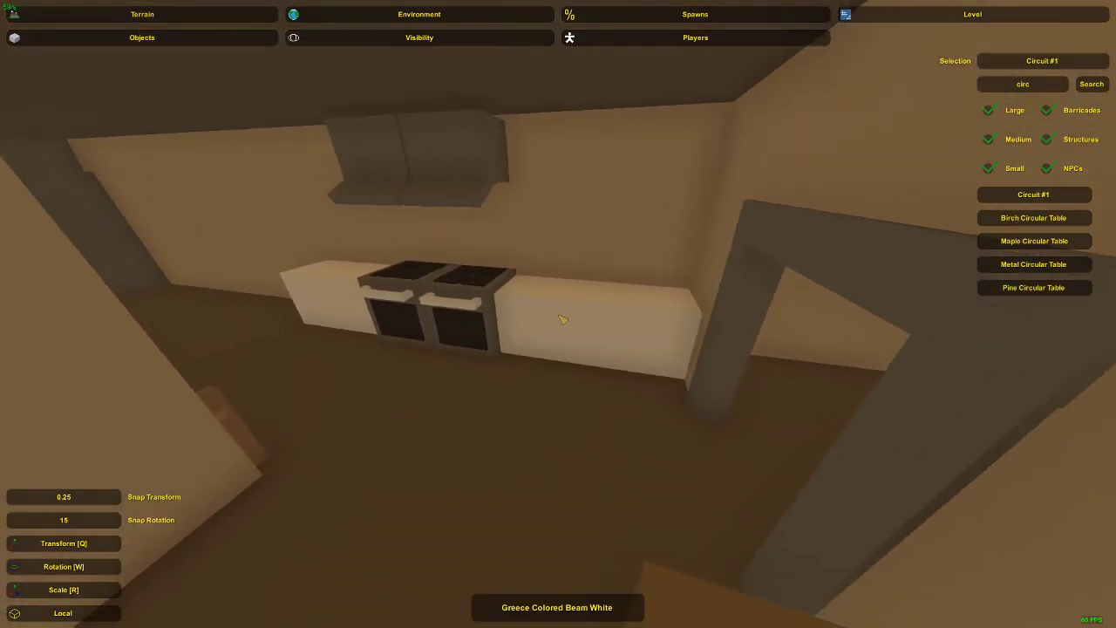
right_drag(515, 275, 562, 321)
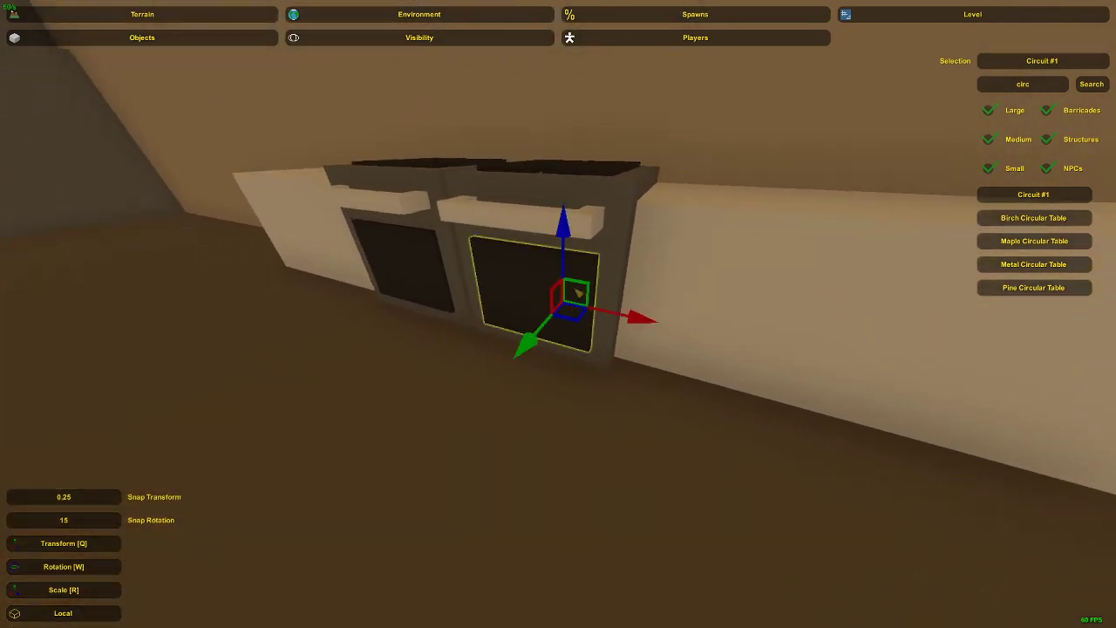
right_drag(497, 277, 741, 324)
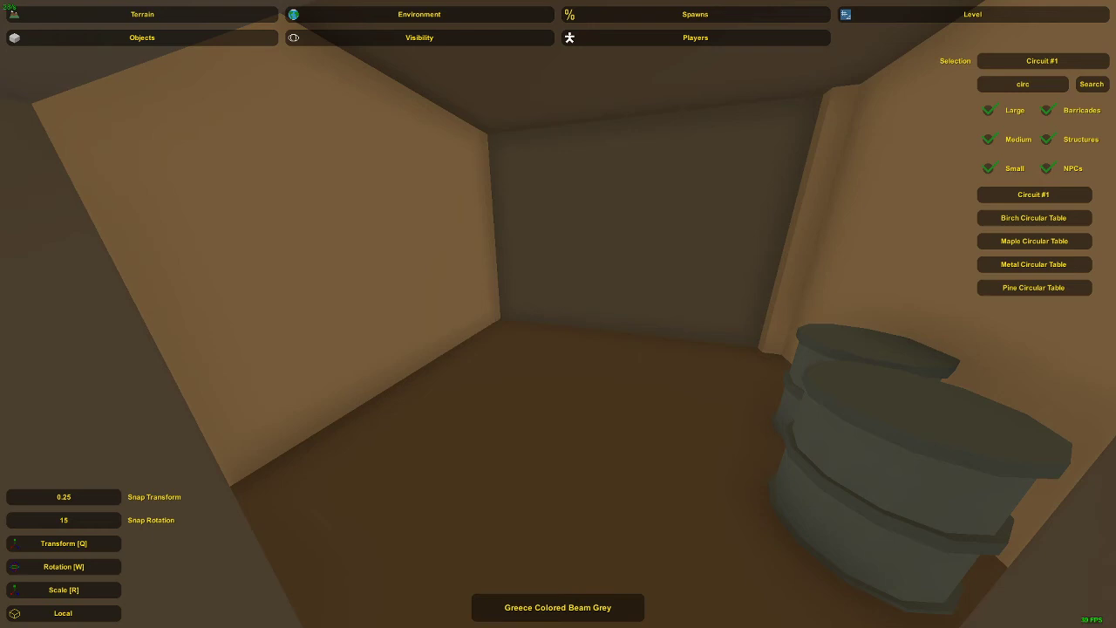
right_drag(99, 278, 17, 272)
right_drag(409, 265, 348, 265)
Try to copy the white counter beam through the wall into the adjoining room and shorten the copy.
click(474, 270)
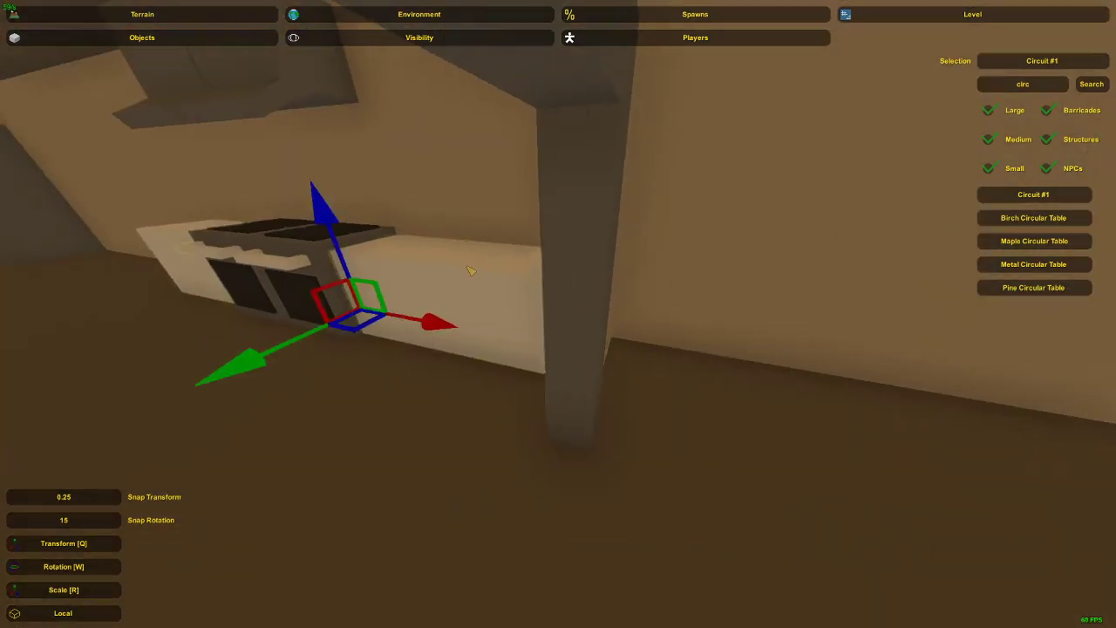
right_drag(473, 270, 488, 284)
key(ctrl+c)
key(ctrl+v)
drag(439, 302, 906, 397)
right_drag(561, 318, 689, 319)
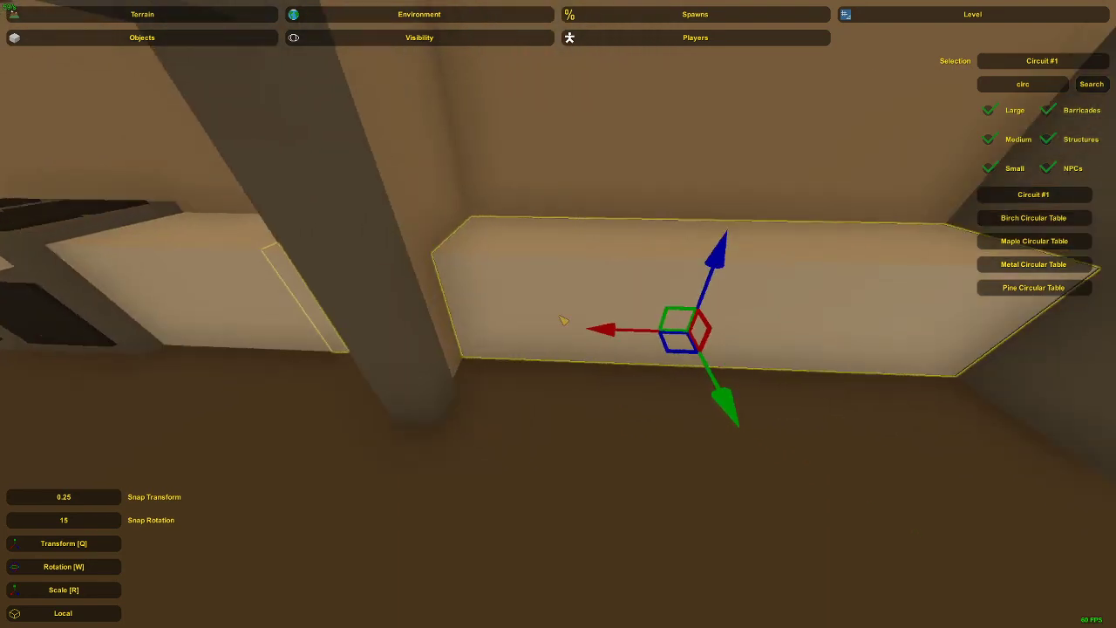
drag(613, 334, 632, 338)
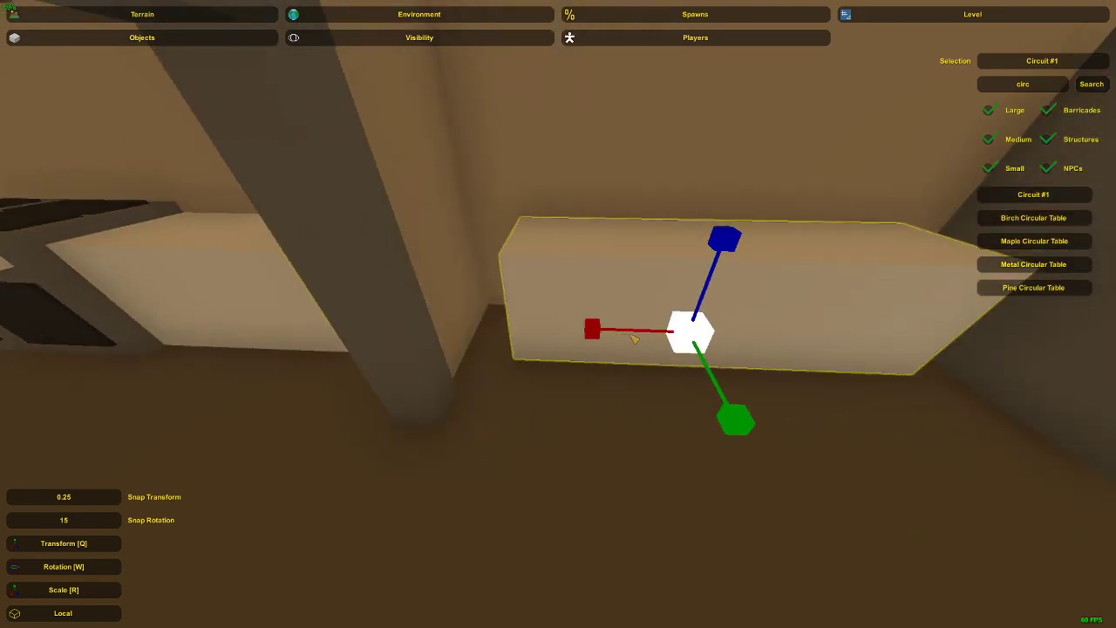
Undo the counter stretch and the white beam copy in the adjoining room.
right_drag(635, 338, 497, 301)
key(Delete)
click(464, 302)
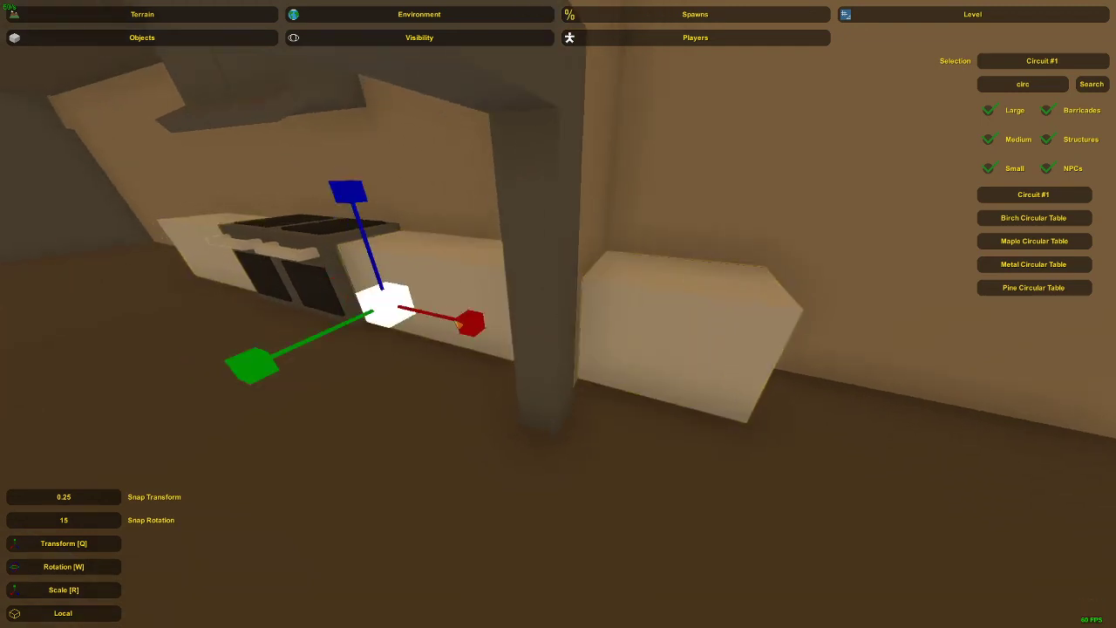
drag(456, 325, 470, 327)
key(ctrl+z)
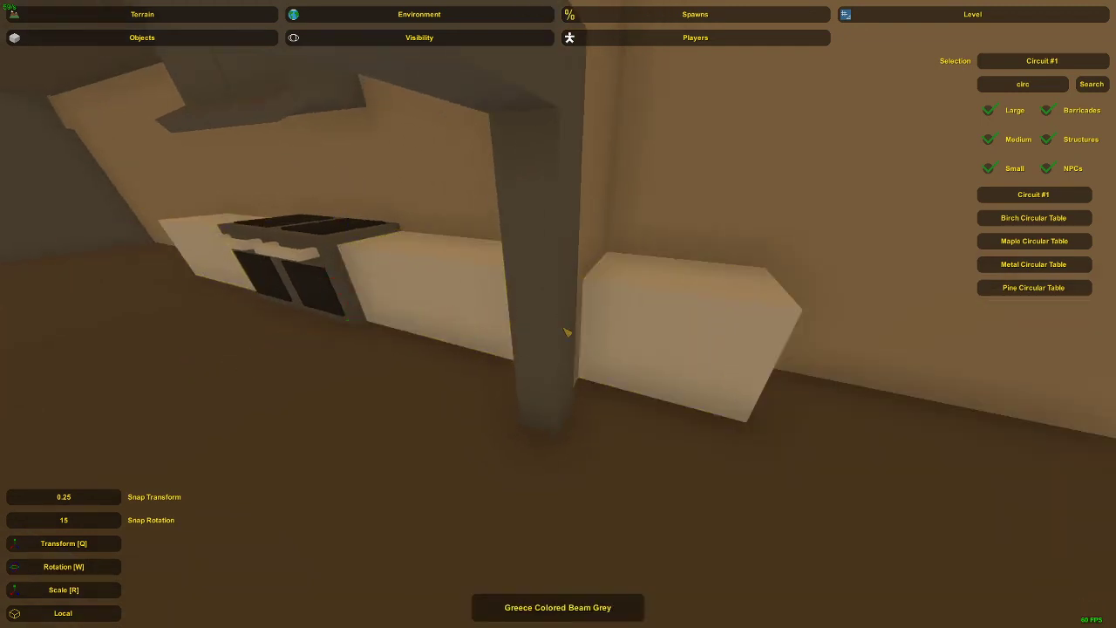
key(ctrl+z)
key(ctrl+z)
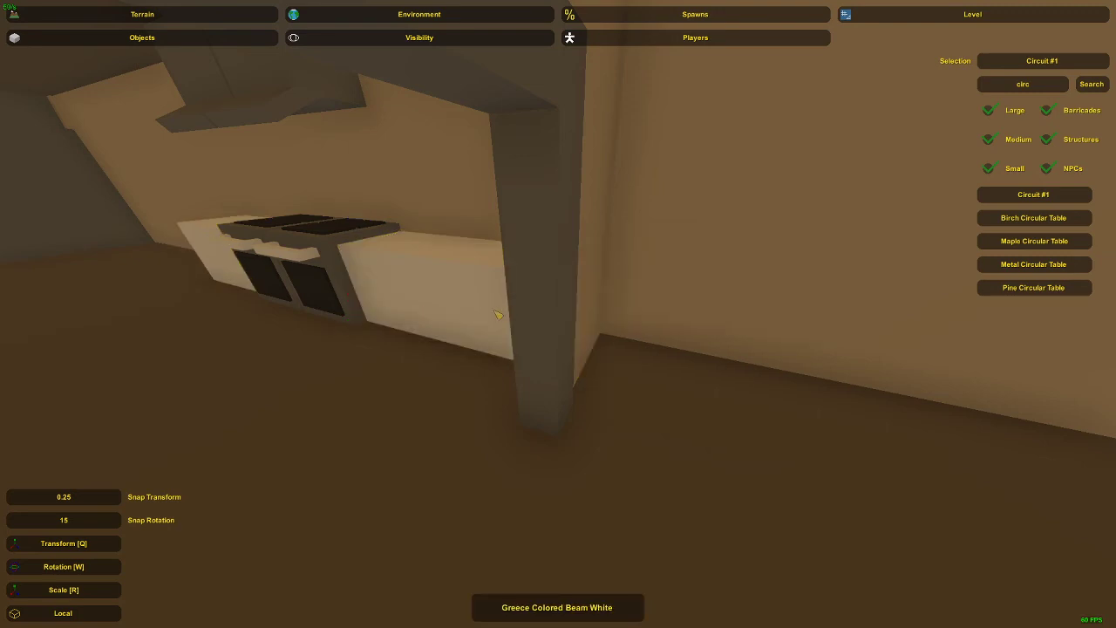
Copy the white counter beam along the wall into the adjoining room's corner and shorten it to clear the doorway wall.
drag(439, 322, 702, 371)
right_drag(702, 371, 776, 366)
key(r)
drag(506, 344, 562, 348)
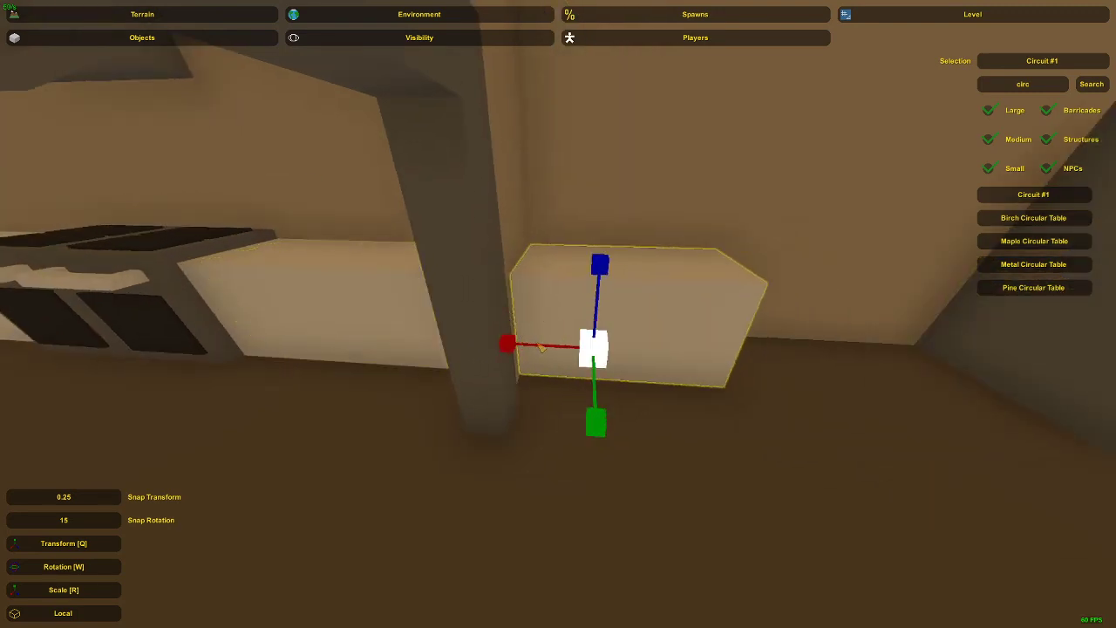
right_drag(562, 348, 547, 324)
right_drag(627, 334, 577, 330)
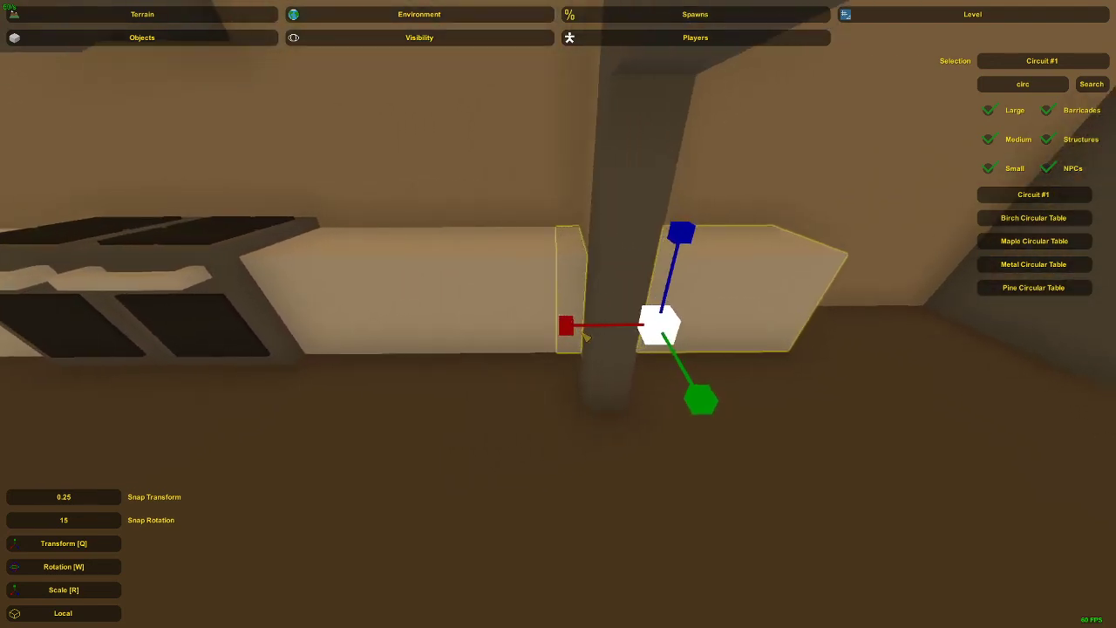
drag(577, 329, 607, 335)
key(q)
right_drag(607, 336, 540, 334)
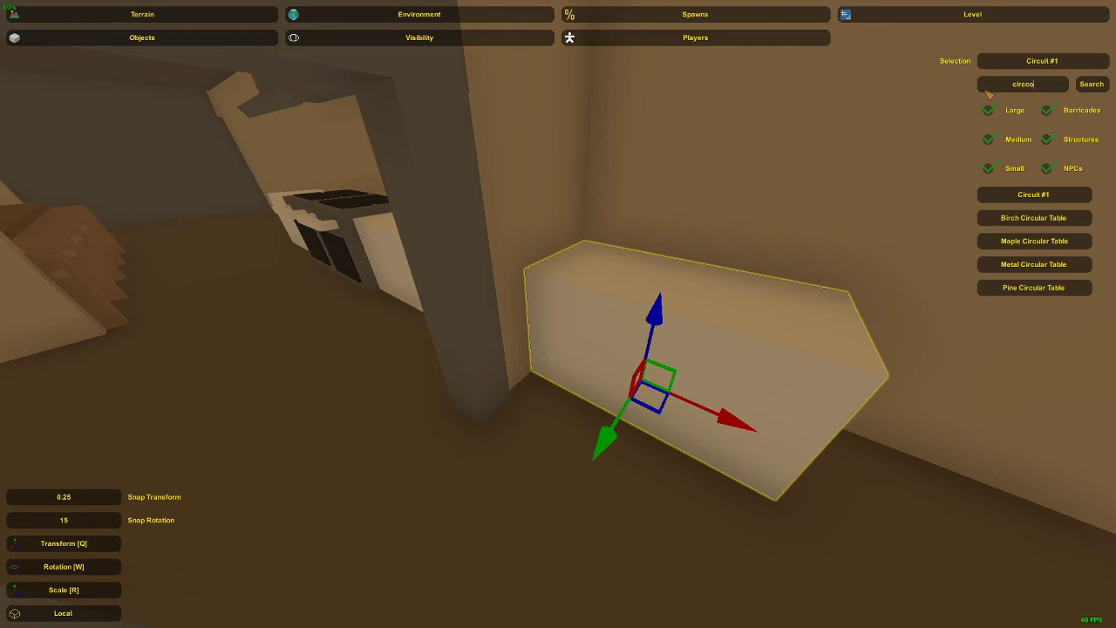
Search the object list for circcooler and delete the shortened white counter copy from the adjoining room.
key(Return)
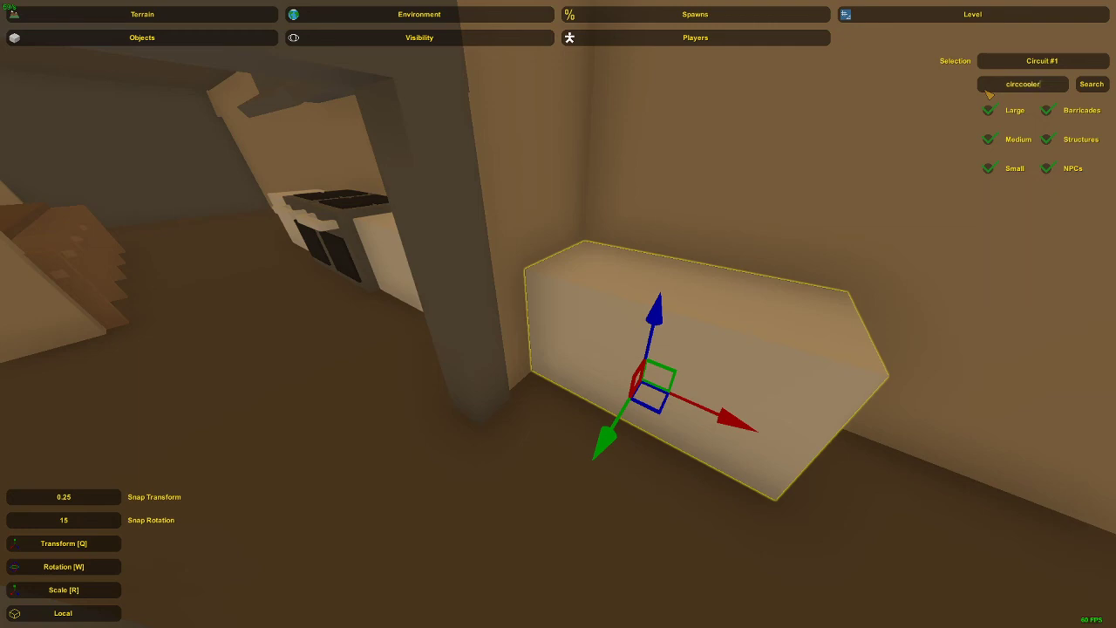
click(874, 234)
right_drag(875, 234, 819, 232)
right_drag(1051, 281, 590, 324)
click(590, 323)
key(Delete)
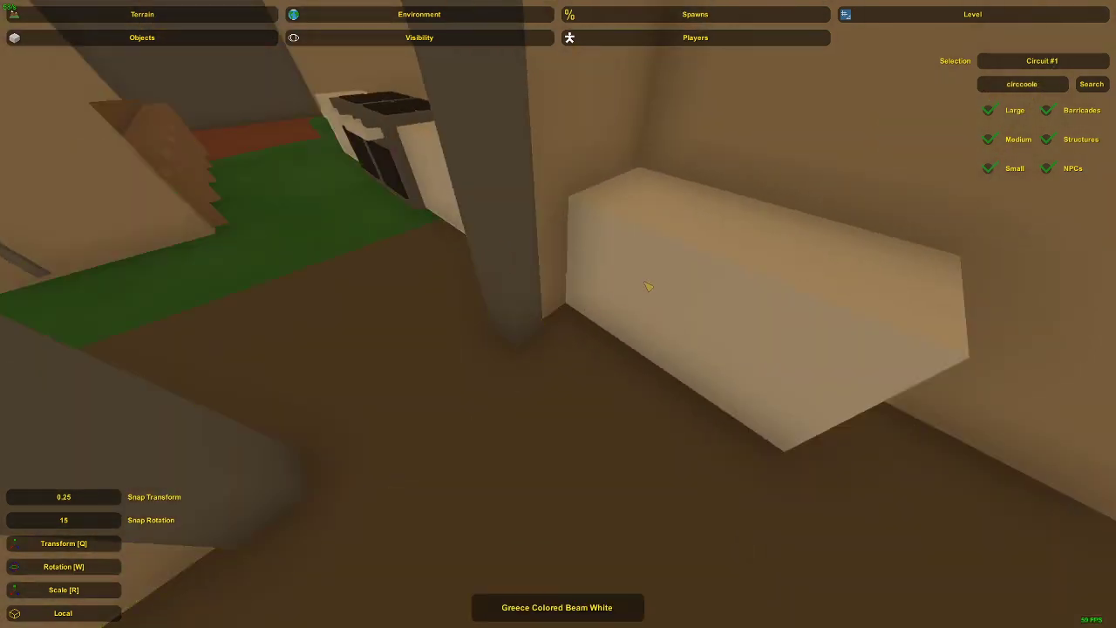
key(ctrl+z)
click(647, 299)
key(Delete)
Copy the white fridge with its grey handle into the adjoining room's corner and rotate the copy onto its side.
right_drag(978, 282, 579, 298)
click(571, 324)
key(e)
key(w)
drag(596, 277, 488, 301)
right_drag(488, 301, 563, 320)
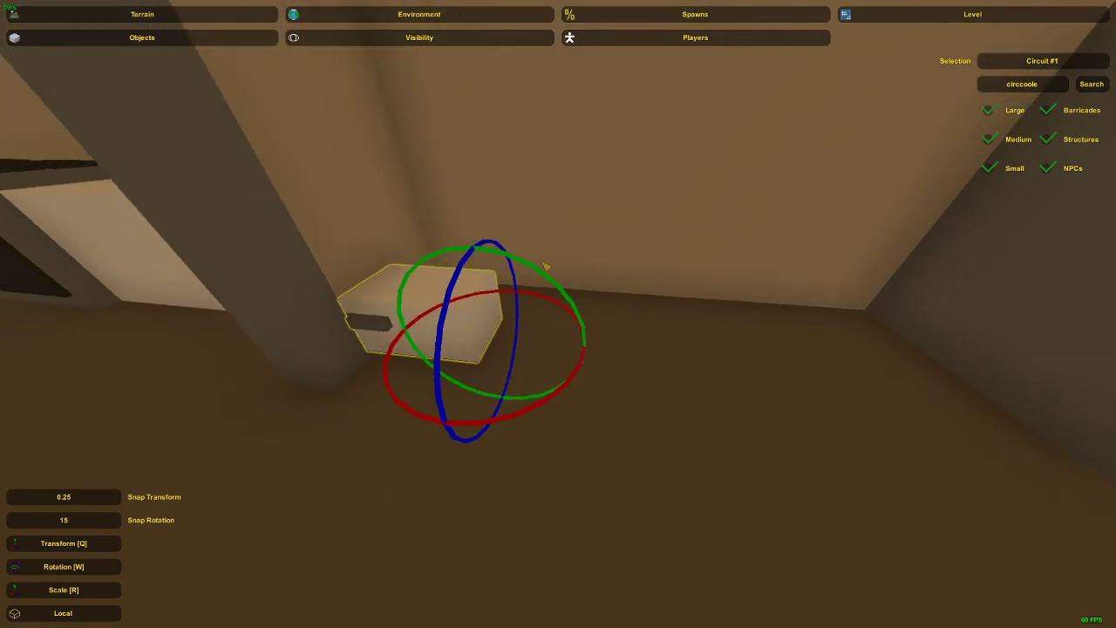
Move the lying white box with its handle clear of the doorway wall and back against the outer wall.
key(q)
drag(504, 337, 701, 286)
key(s)
right_drag(701, 286, 552, 303)
key(d)
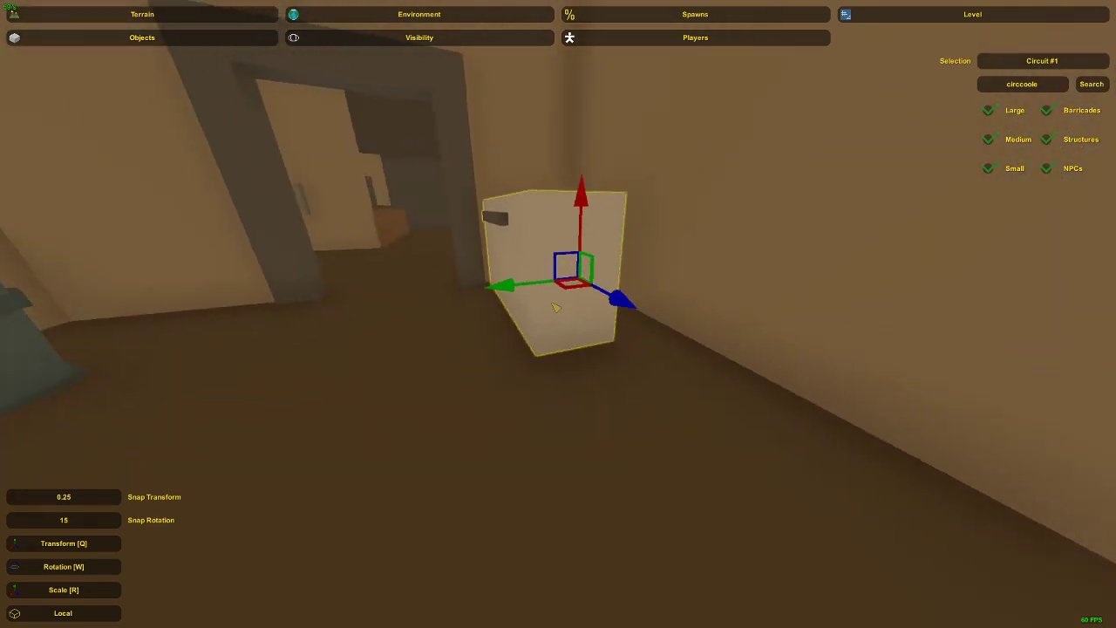
drag(516, 285, 587, 277)
key(d)
right_drag(587, 277, 558, 314)
drag(566, 270, 595, 272)
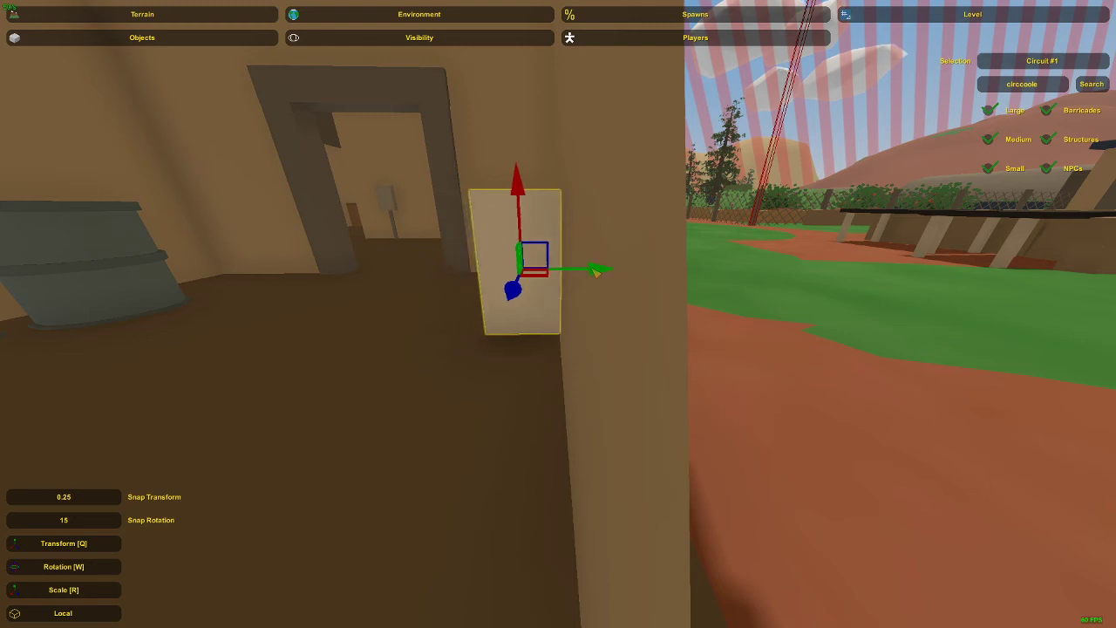
Fine-tune the white box's depth so its back sits flush with the outer wall.
key(a)
right_drag(596, 272, 563, 314)
drag(606, 272, 608, 286)
key(d)
right_drag(608, 286, 558, 314)
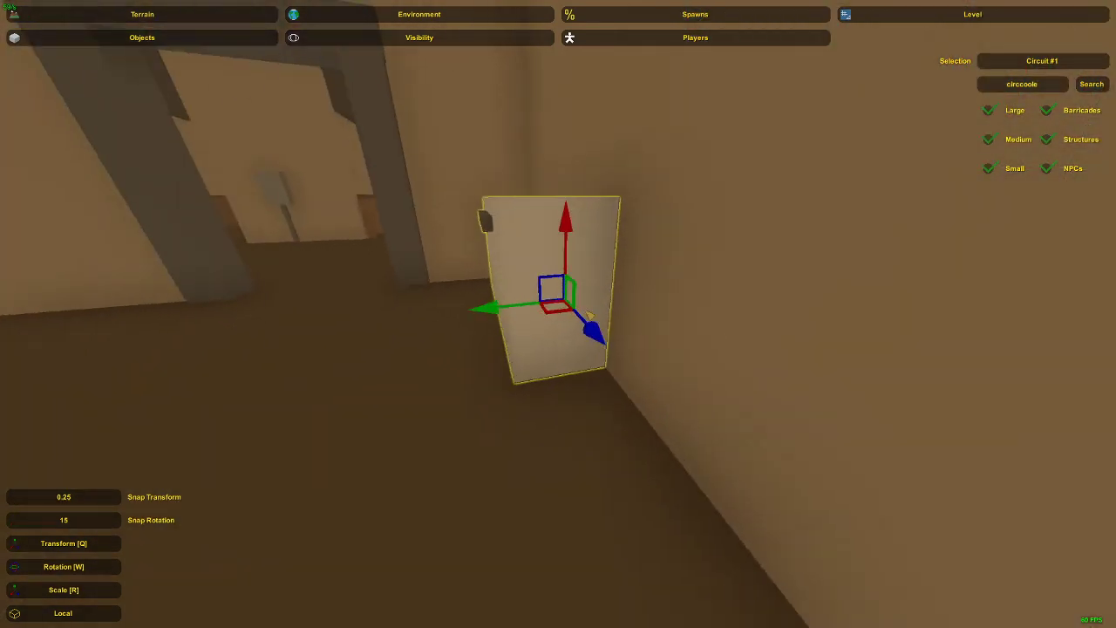
drag(530, 307, 520, 307)
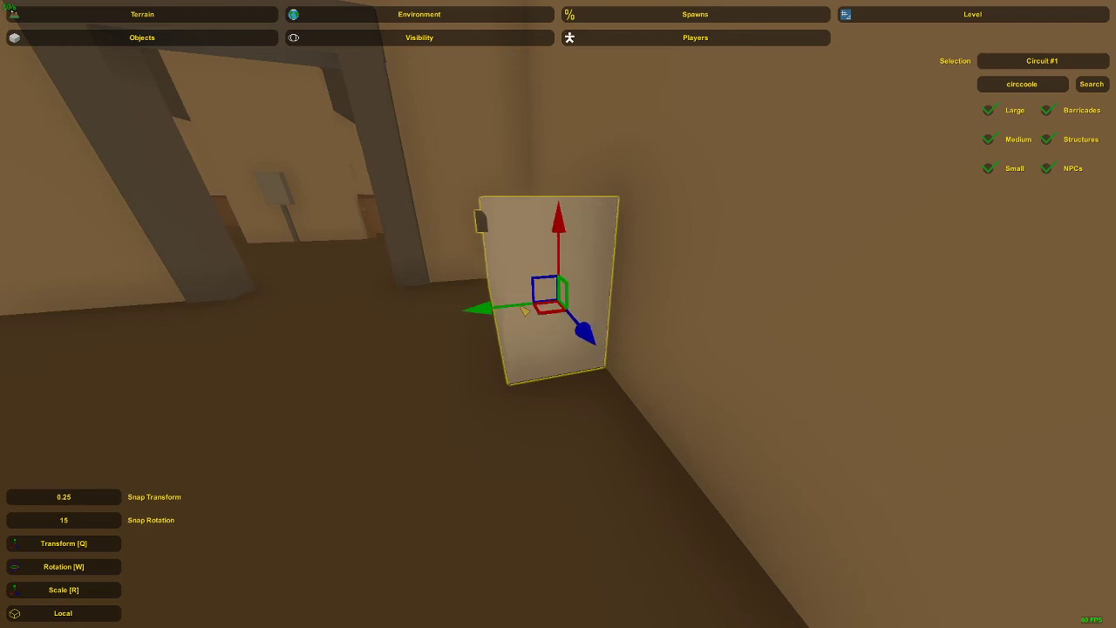
key(a)
right_drag(525, 310, 558, 314)
Slide the white box and its handle along the outer wall into the corner beside the doorway.
click(632, 356)
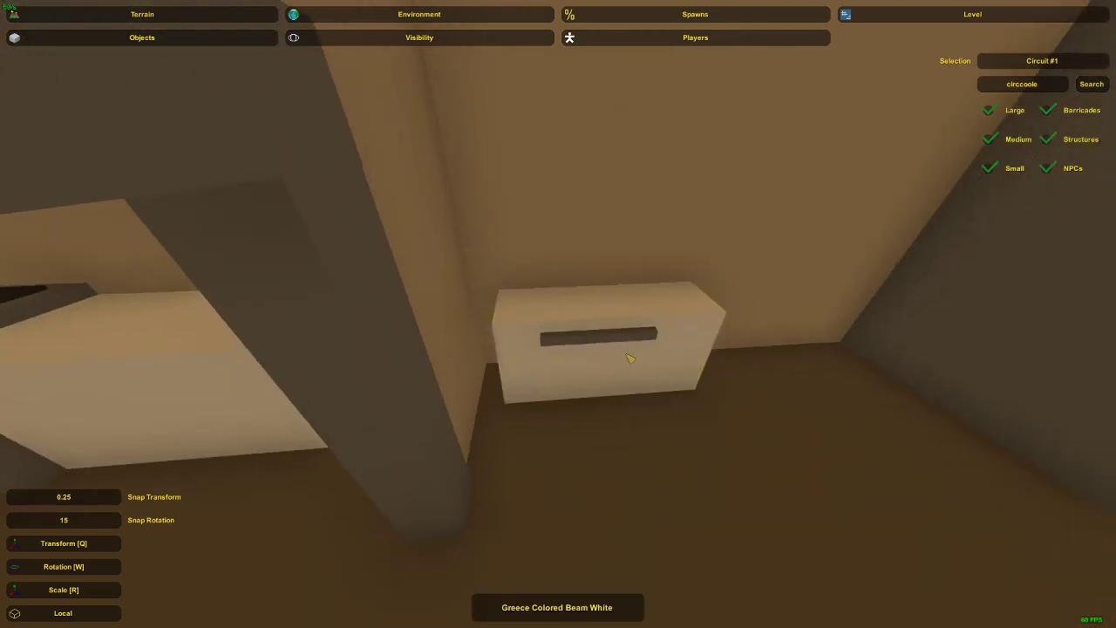
click(608, 352)
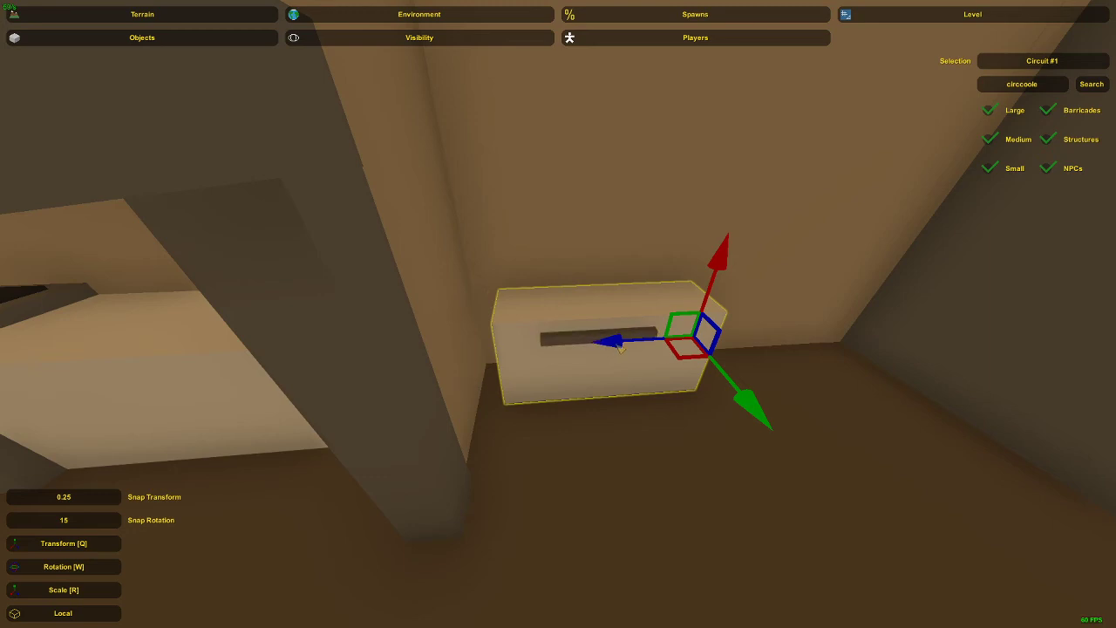
drag(620, 348, 600, 350)
Select only the white box's grey handle and pull it outward from the front face.
click(545, 344)
click(544, 343)
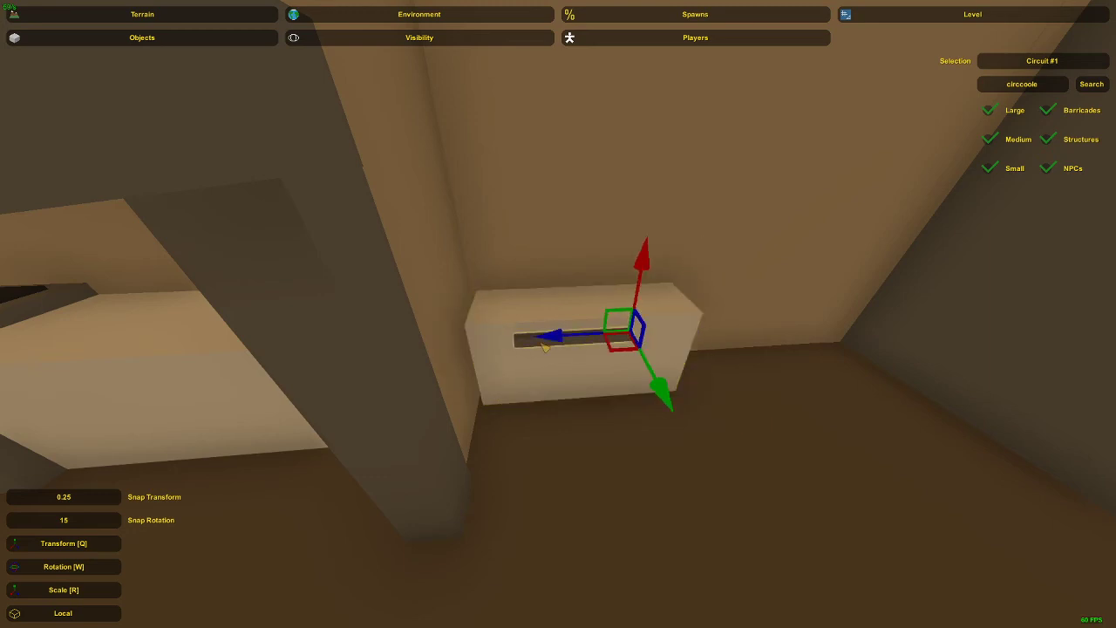
right_drag(544, 342, 535, 314)
key(d)
shift+click(520, 320)
key(d)
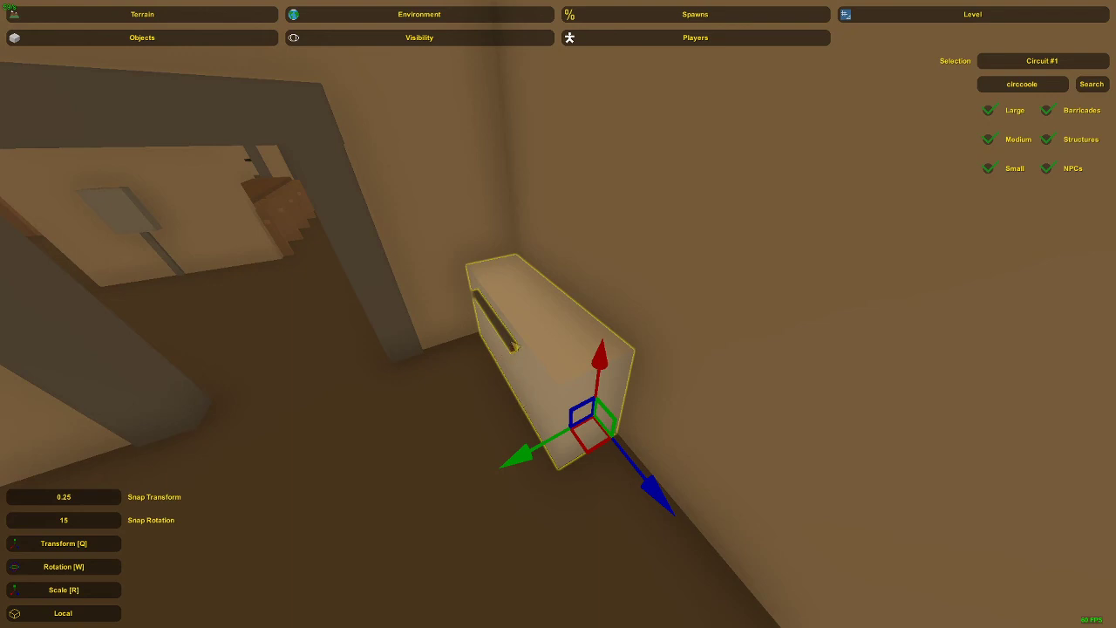
click(514, 347)
drag(467, 373, 411, 393)
Scale the white box deeper toward the room so its front reaches the grey handle, and deselect it.
click(539, 333)
key(r)
mouse_move(527, 455)
mouse_down()
mouse_move(506, 461)
mouse_move(513, 473)
mouse_move(523, 465)
mouse_up()
key(q)
key(r)
key(q)
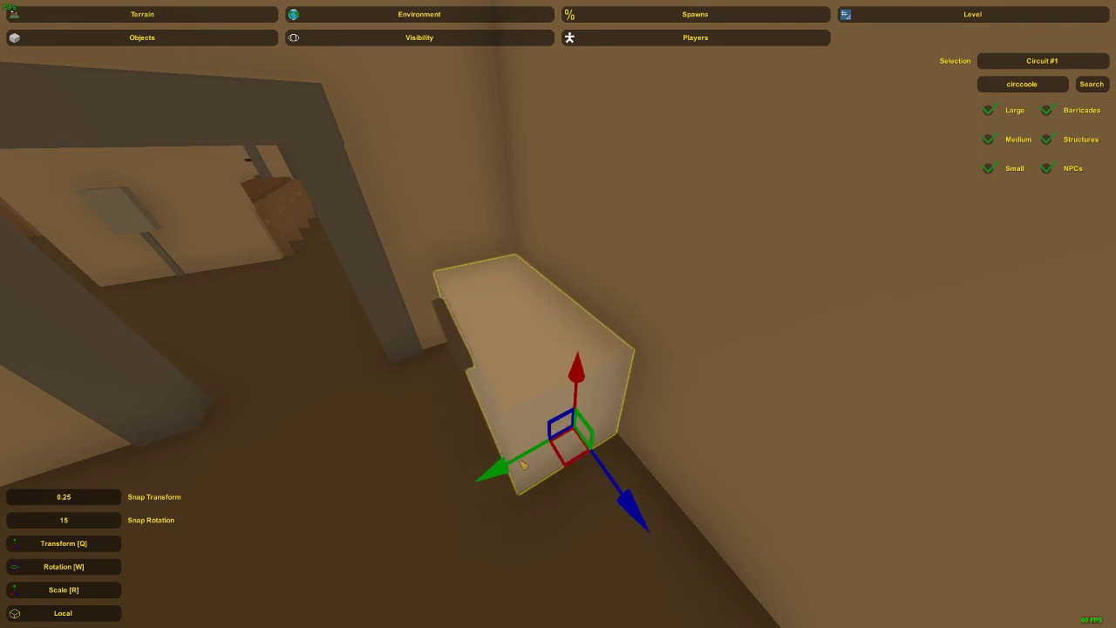
click(521, 374)
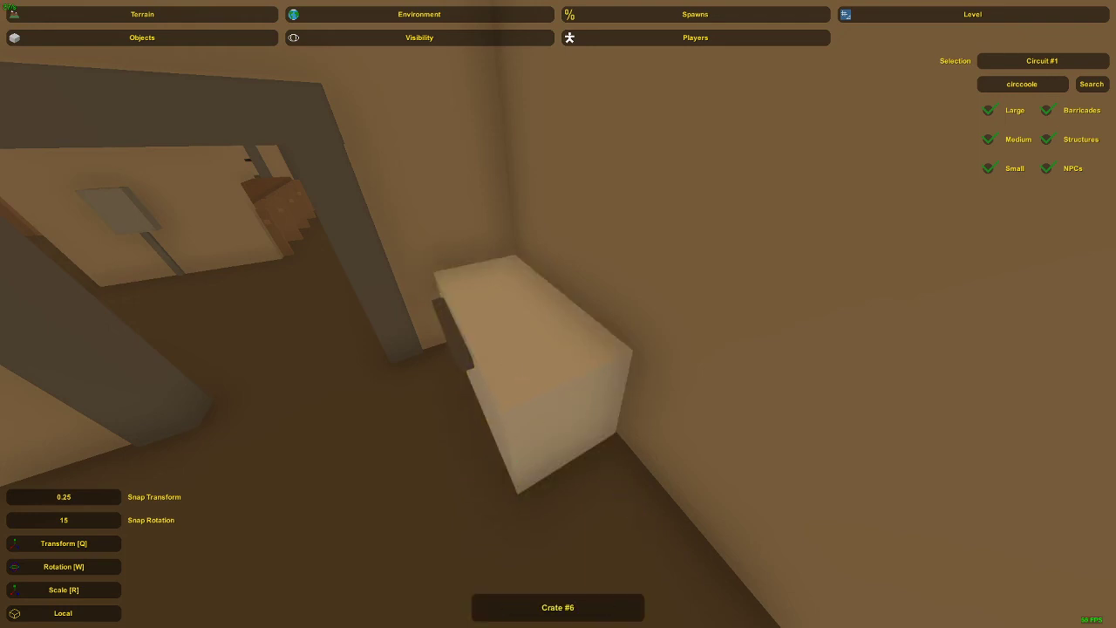
key(a)
Adjust the grey handle against the white box's front and shift it sideways toward the middle of the face.
right_drag(370, 347, 558, 314)
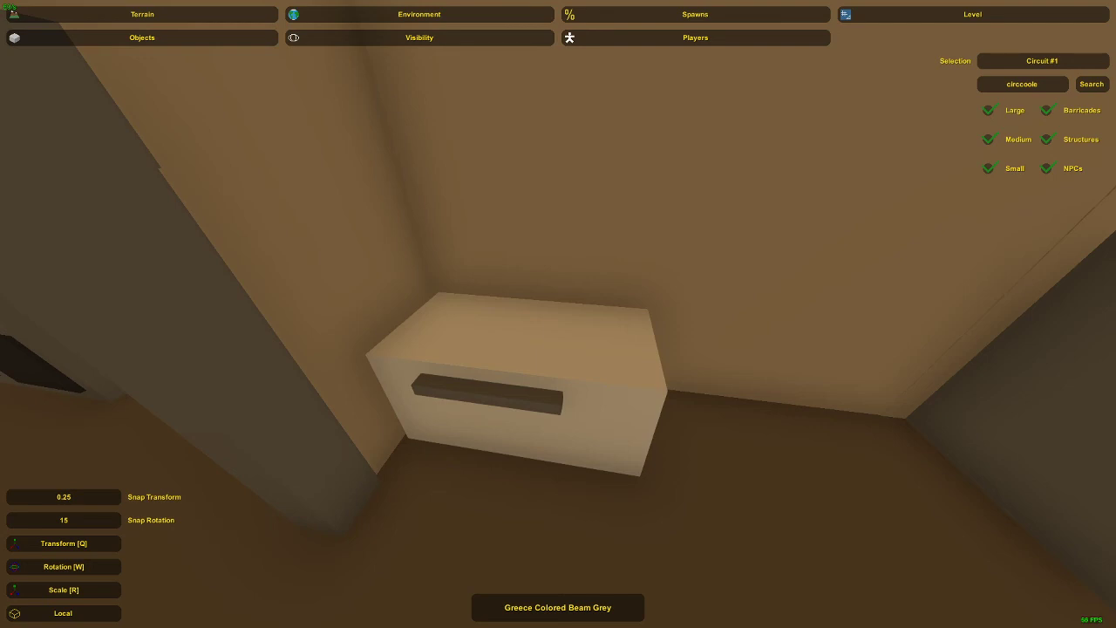
right_drag(456, 332, 428, 371)
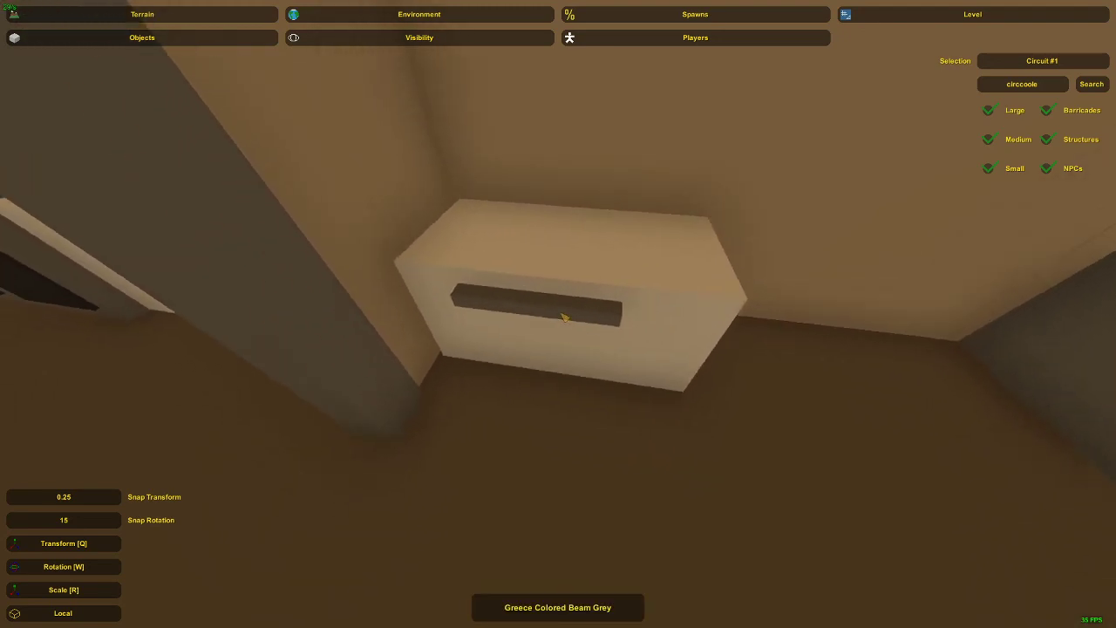
click(565, 318)
right_drag(565, 317, 497, 328)
drag(605, 345, 613, 346)
right_drag(613, 345, 676, 310)
right_drag(558, 314, 632, 253)
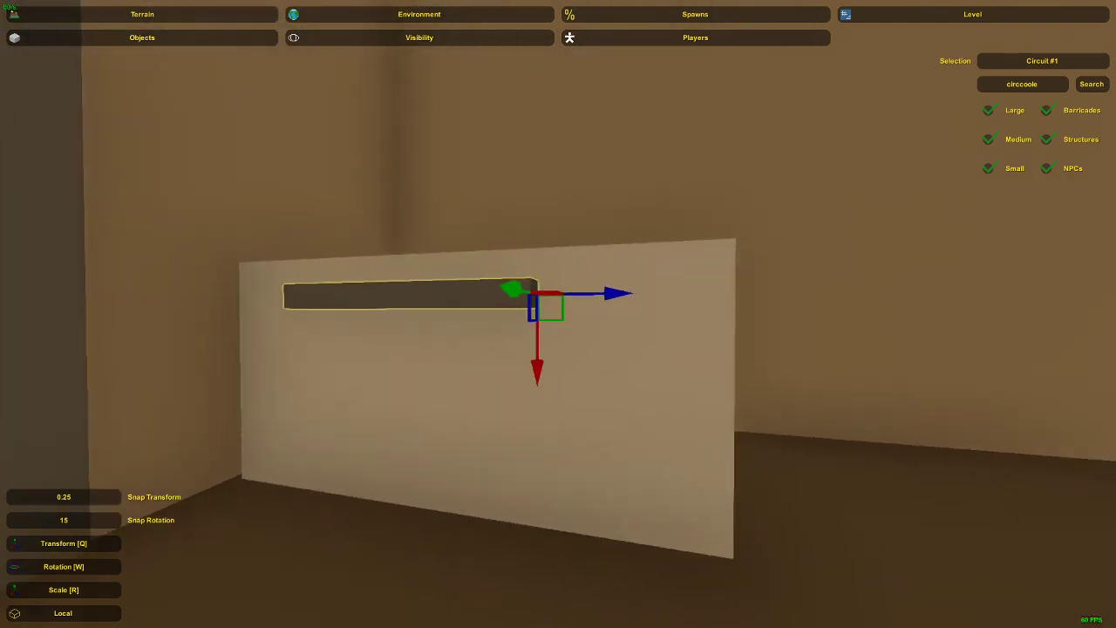
drag(557, 310, 583, 306)
mouse_move(582, 306)
right_down()
mouse_move(541, 305)
mouse_move(580, 307)
right_up()
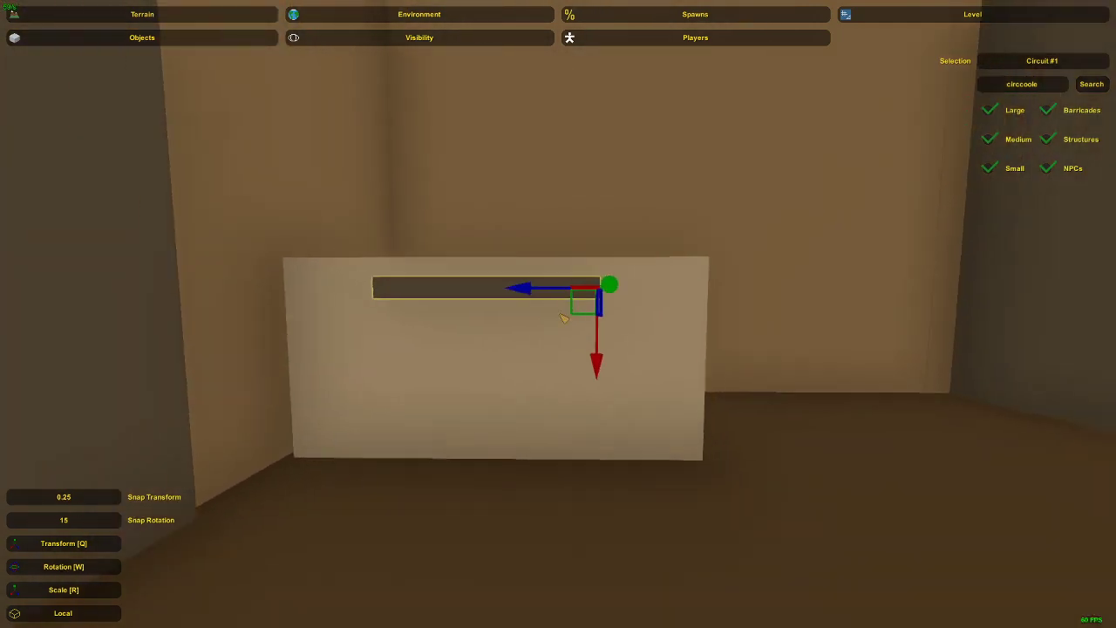
Lengthen the grey handle across the white box's front face.
key(r)
drag(547, 292, 552, 290)
key(q)
right_drag(552, 291, 563, 320)
click(570, 289)
click(601, 290)
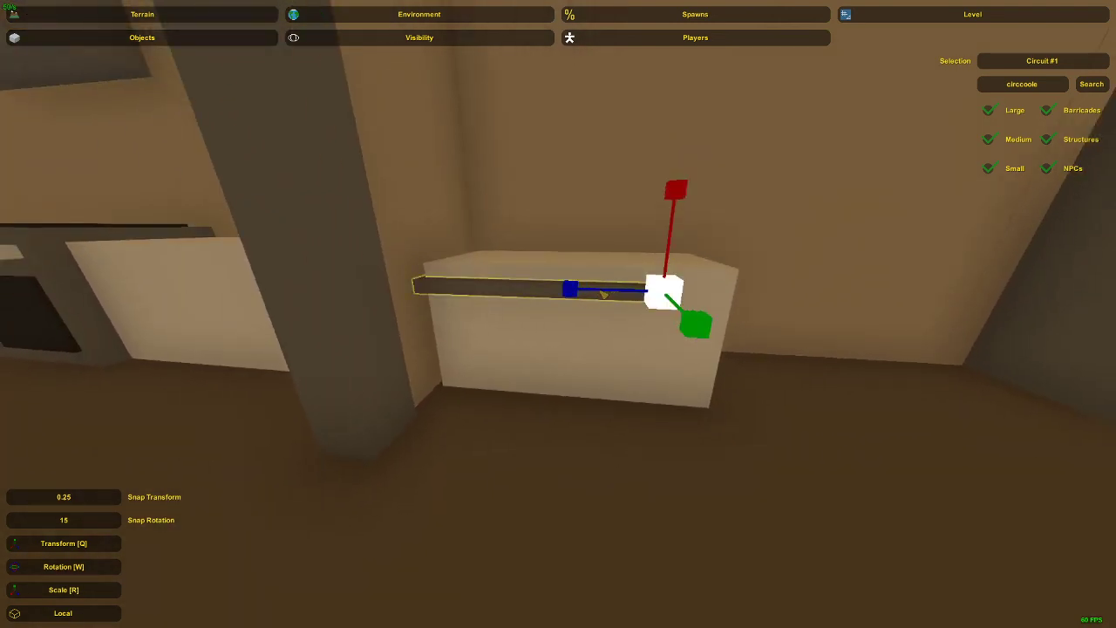
Slide the lengthened grey handle sideways so it sits within the white box's front face, and deselect it.
drag(603, 294, 633, 302)
key(q)
key(r)
click(633, 301)
click(635, 303)
click(629, 297)
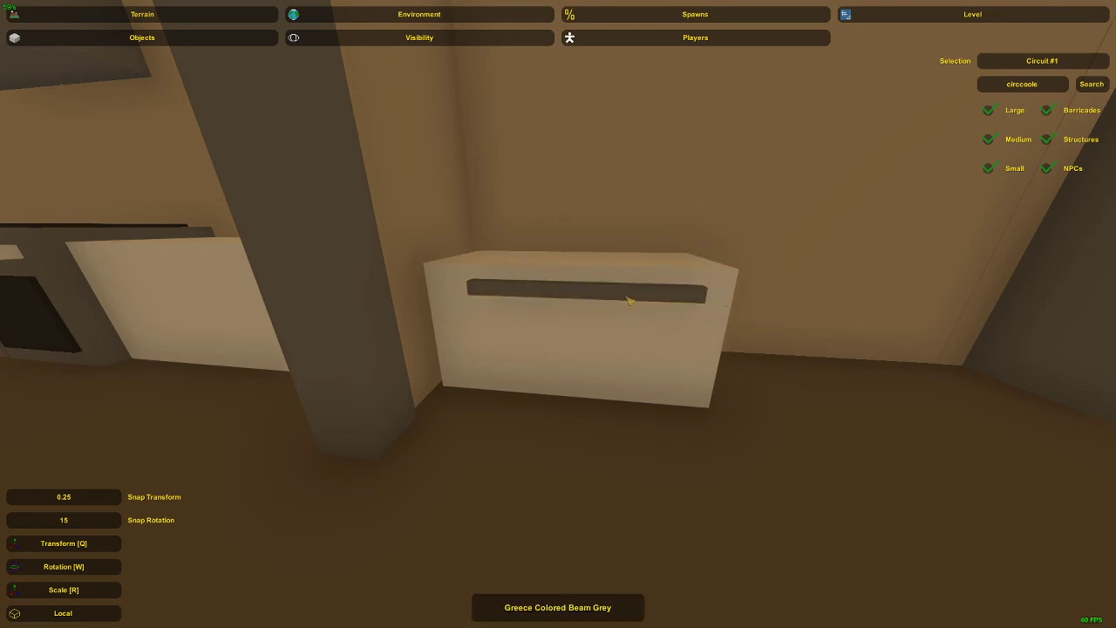
Stretch the grey handle further so it spans nearly the full width of the white box's front, and clear the selection.
click(626, 294)
click(580, 294)
right_drag(575, 294, 589, 296)
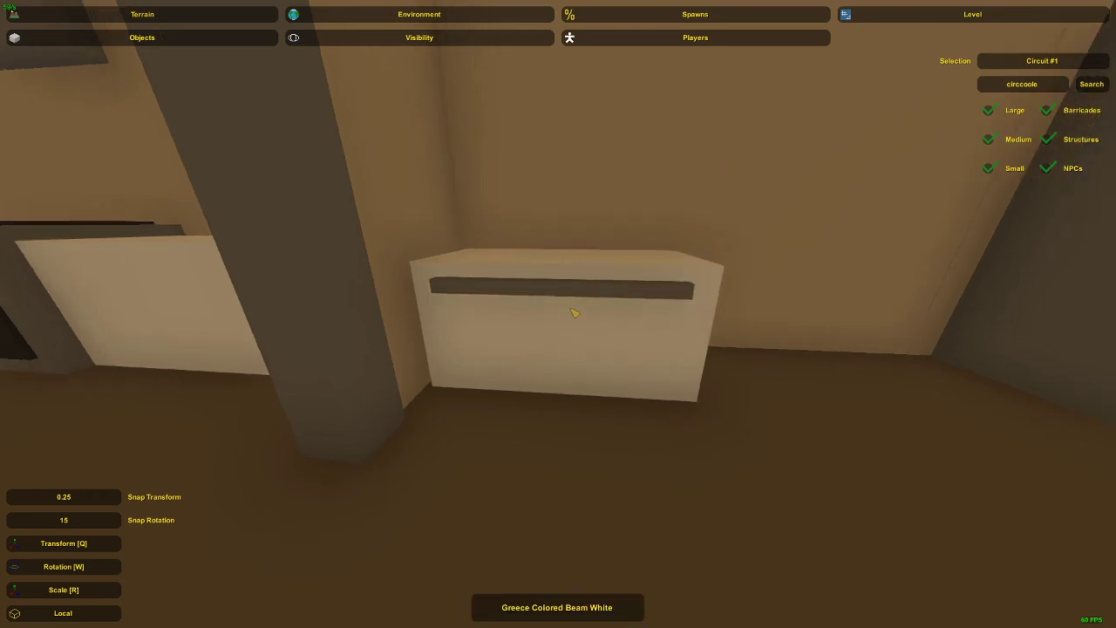
key(q)
click(598, 292)
click(579, 308)
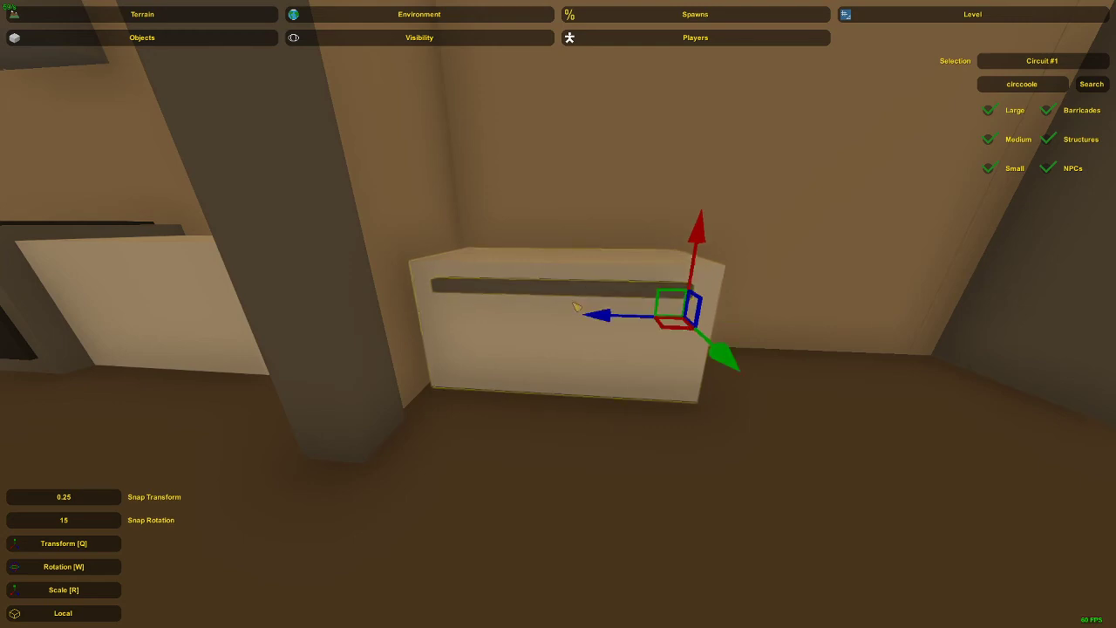
click(575, 305)
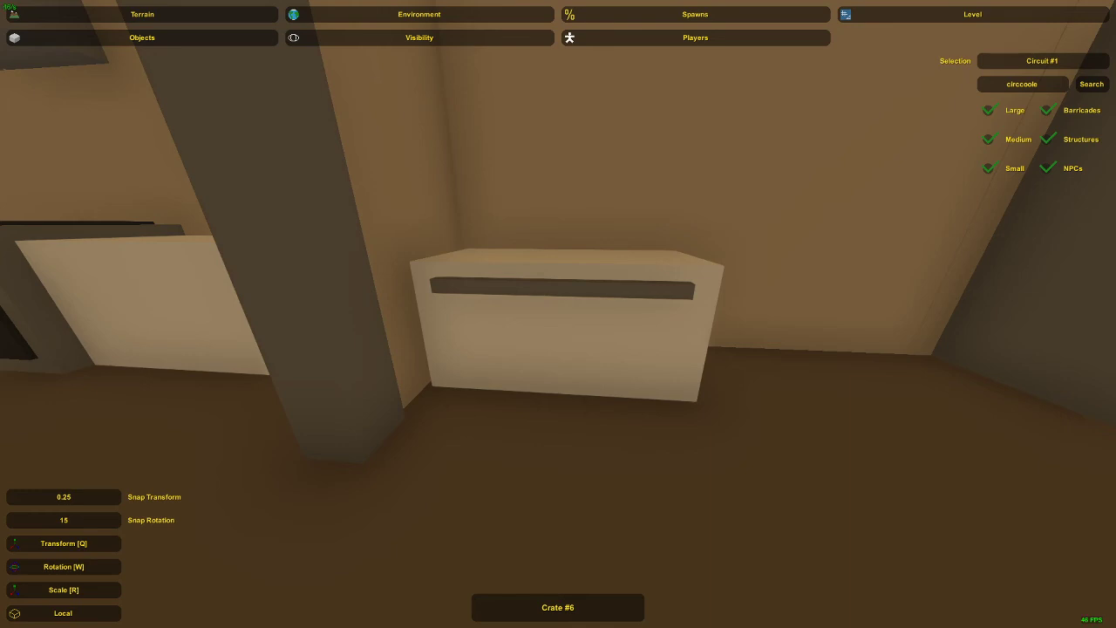
Try raising the grey handle toward the white box's top edge, and undo the move.
right_drag(663, 361, 631, 296)
click(631, 296)
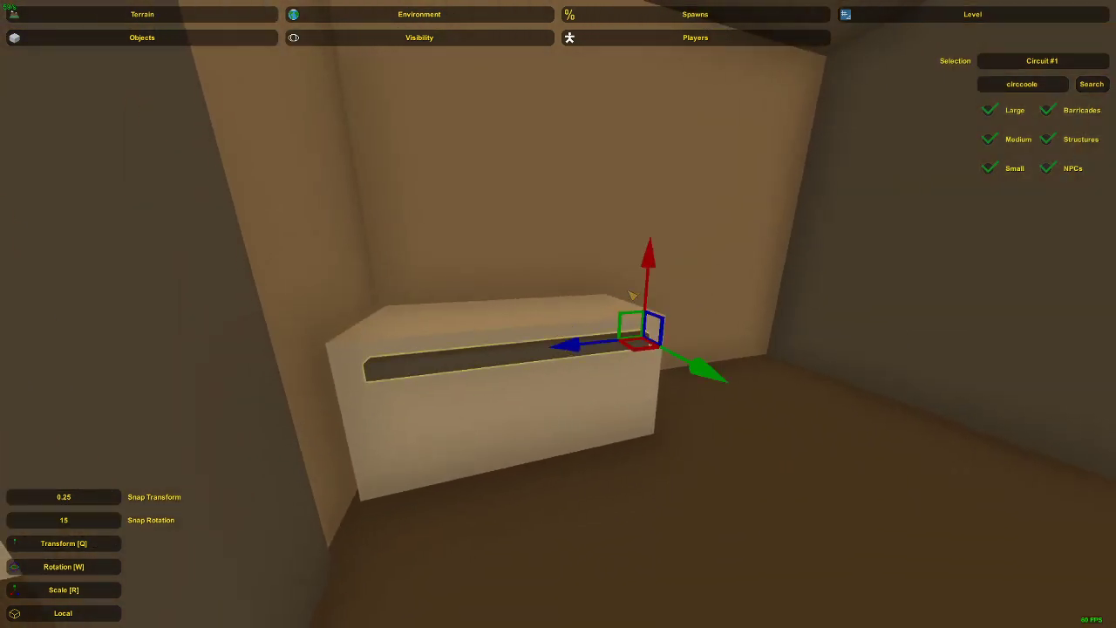
drag(648, 283, 648, 260)
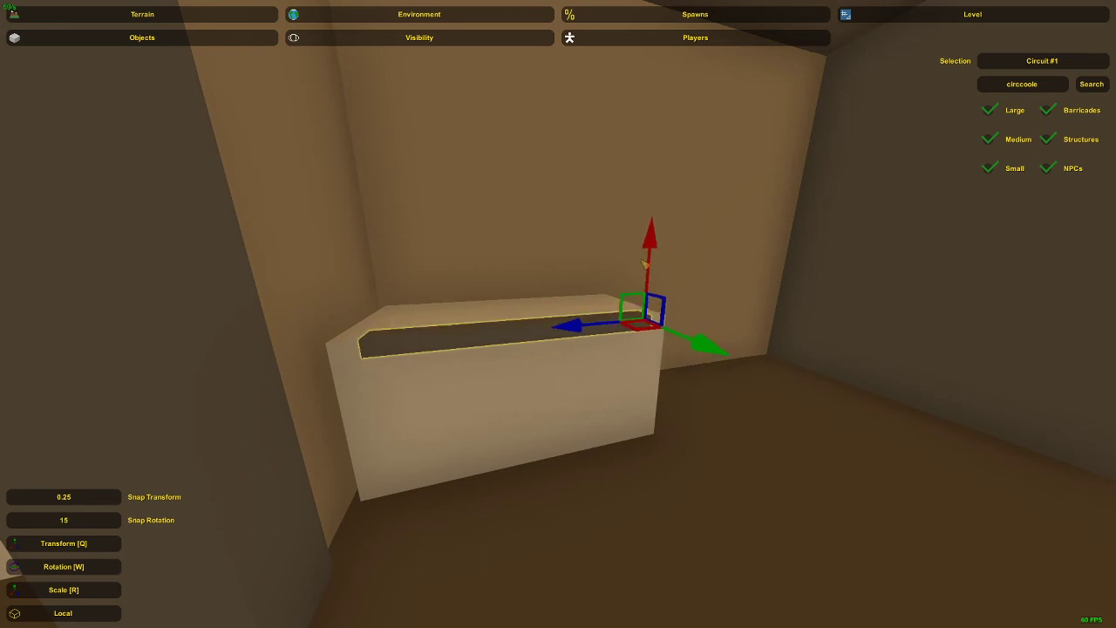
right_drag(648, 260, 556, 311)
key(ctrl+z)
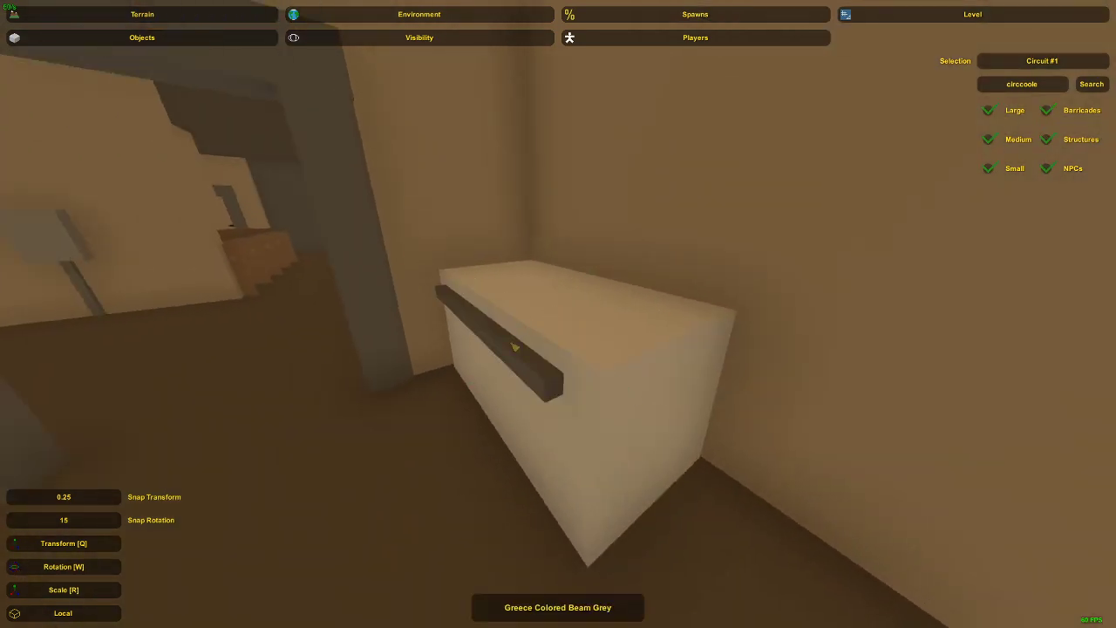
click(513, 349)
click(515, 349)
right_drag(515, 349, 475, 351)
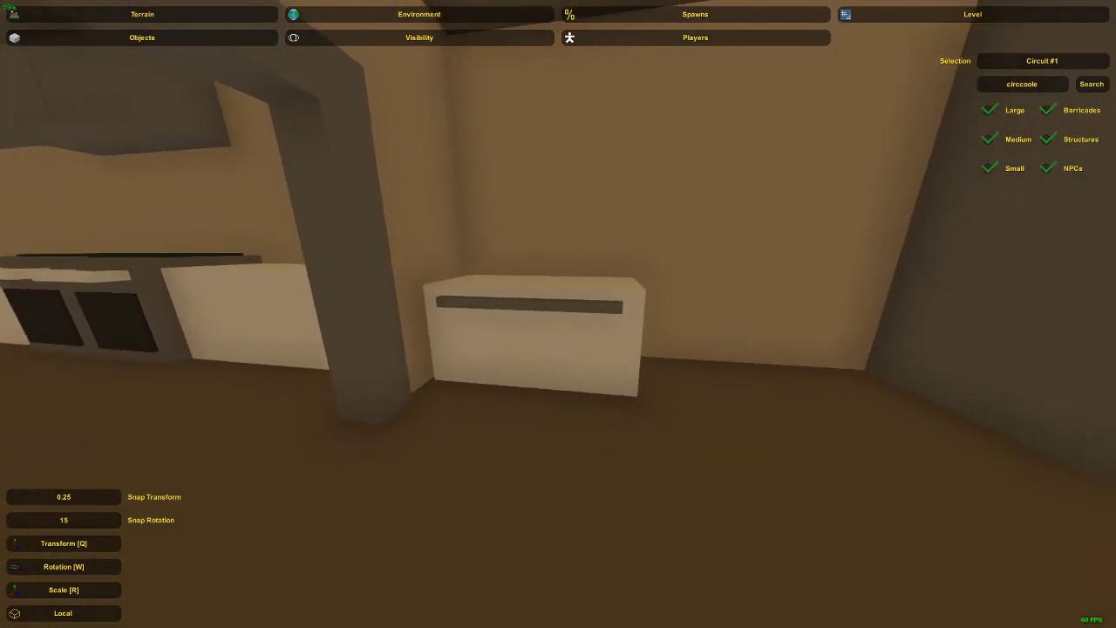
Rotate the grey handle a quarter turn and move it onto the white box's top, near the front edge.
click(562, 312)
right_drag(562, 312, 563, 321)
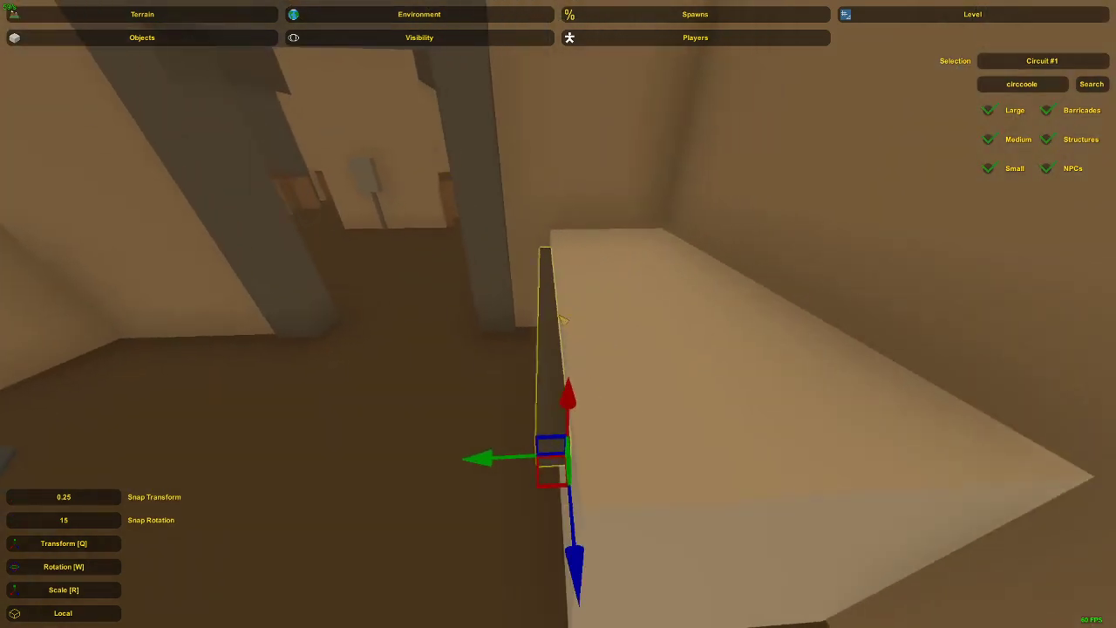
key(w)
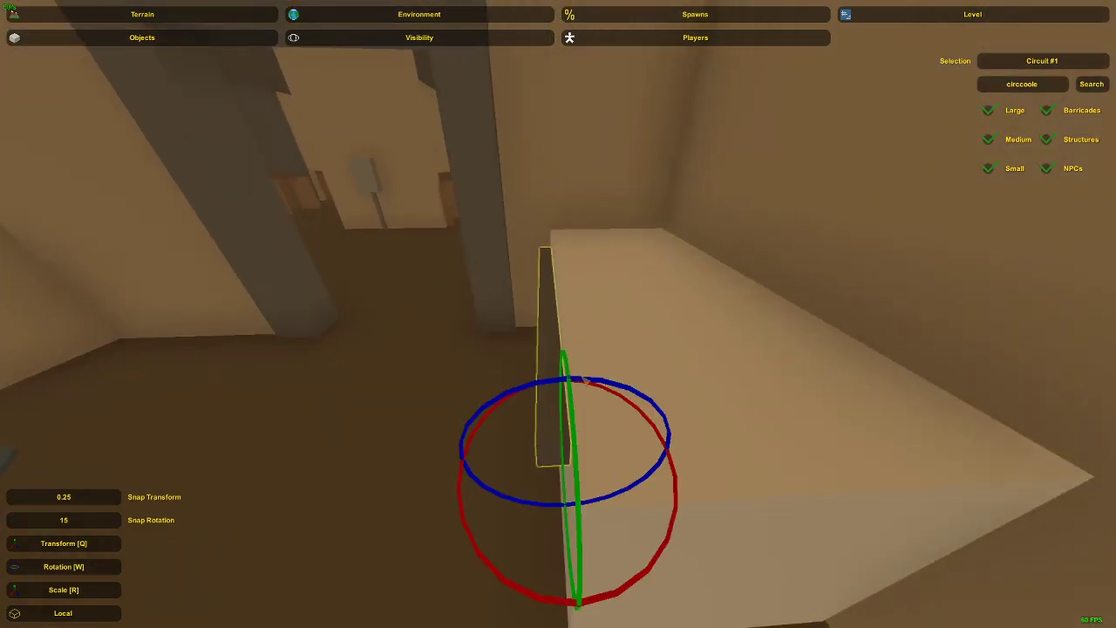
drag(583, 389, 613, 351)
key(q)
drag(531, 440, 555, 428)
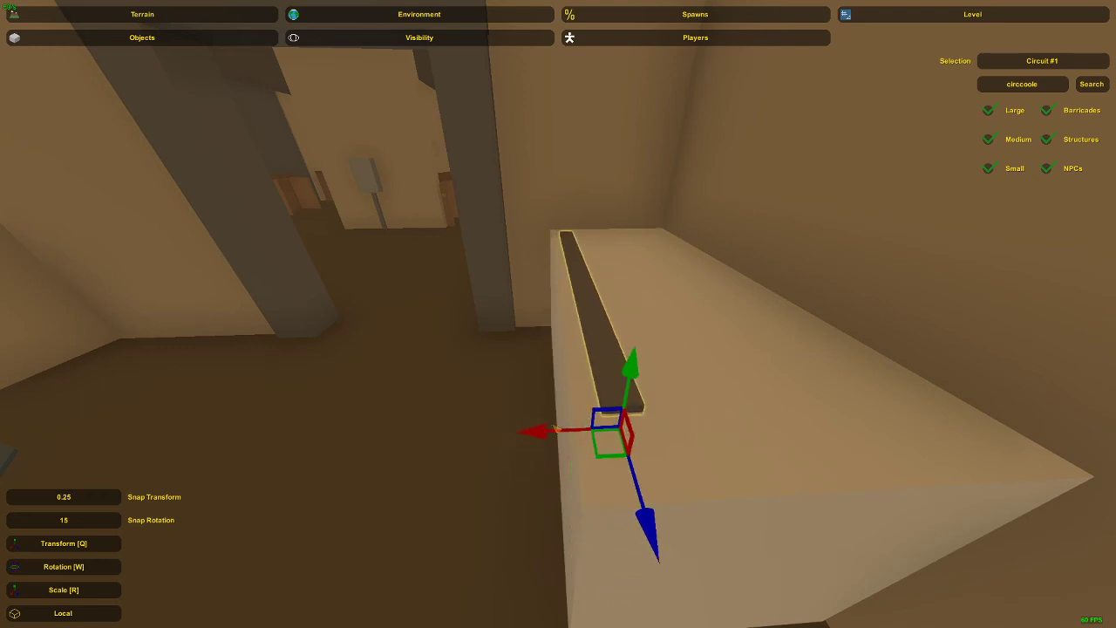
drag(638, 375, 648, 340)
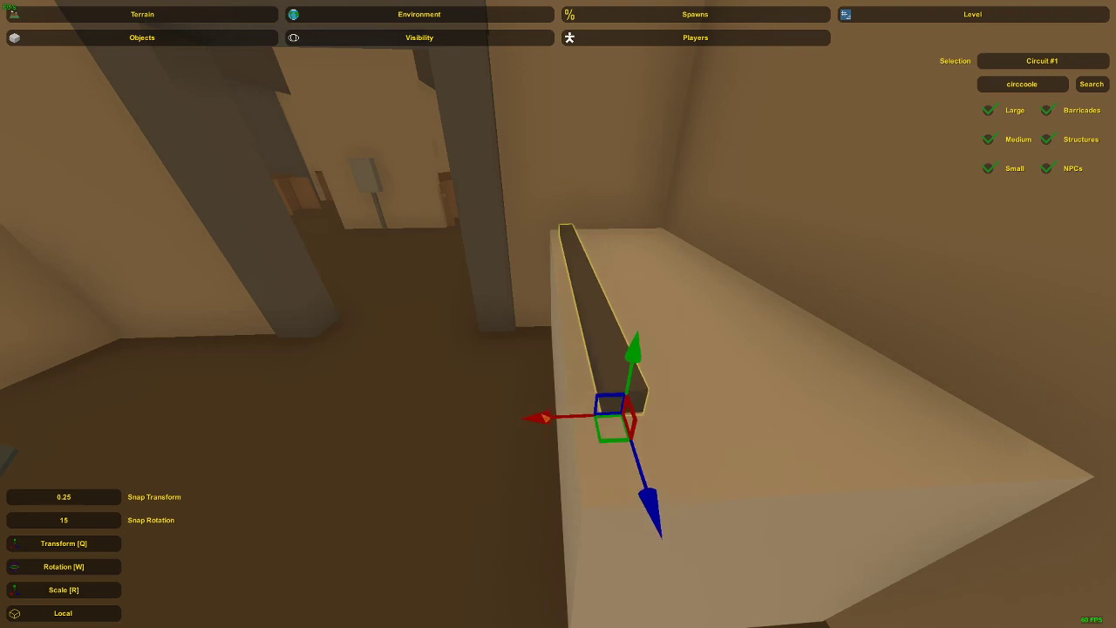
drag(546, 419, 556, 419)
click(617, 337)
Shorten the grey handle on the white box's lid and centre it along the front edge.
key(a)
right_drag(617, 338, 872, 331)
click(586, 330)
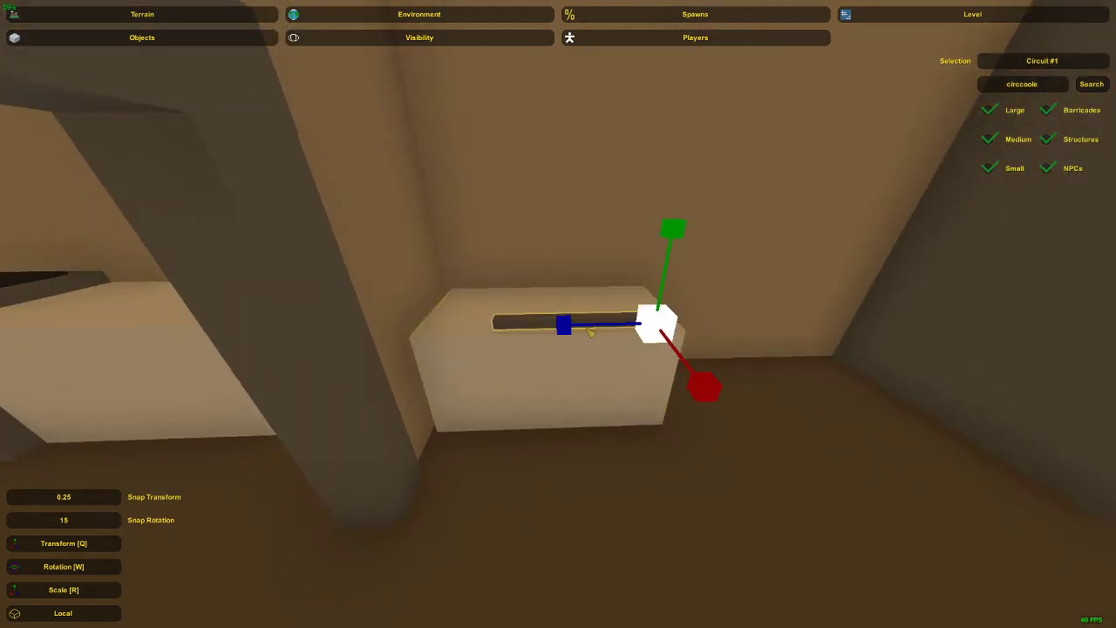
key(q)
drag(584, 327, 541, 323)
key(r)
key(q)
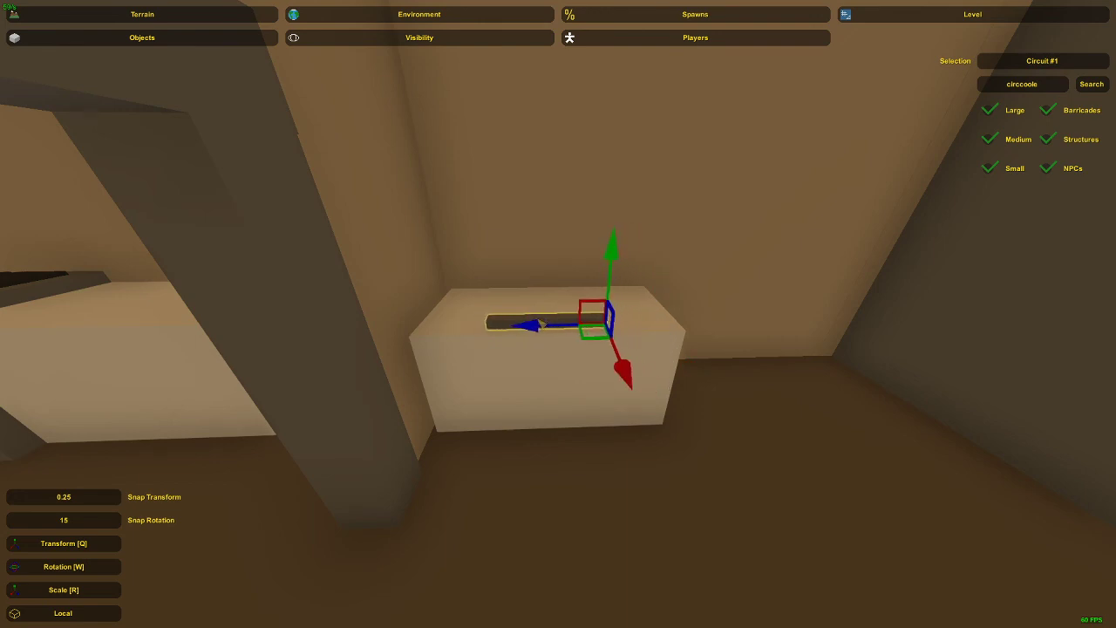
click(497, 324)
key(s)
right_drag(497, 324, 436, 310)
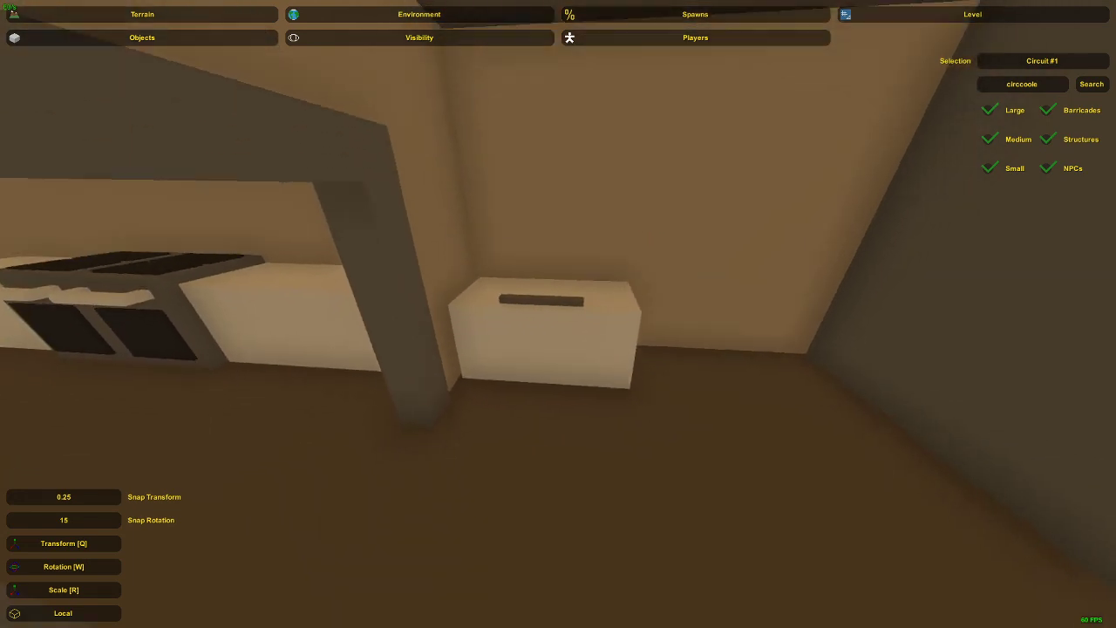
click(572, 305)
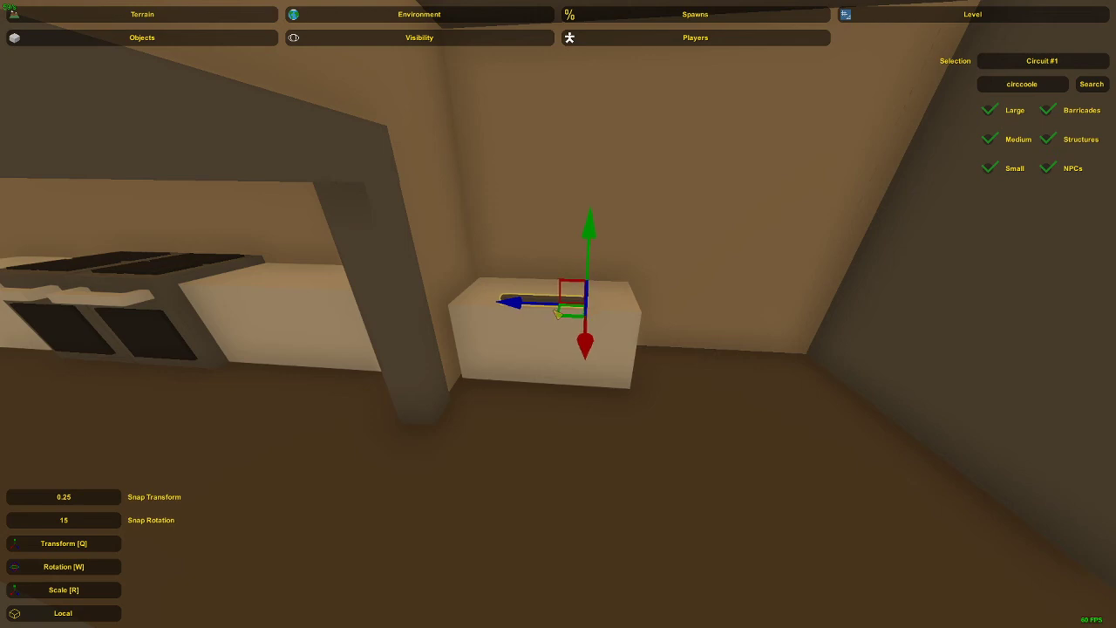
click(562, 259)
click(563, 259)
right_drag(562, 259, 560, 318)
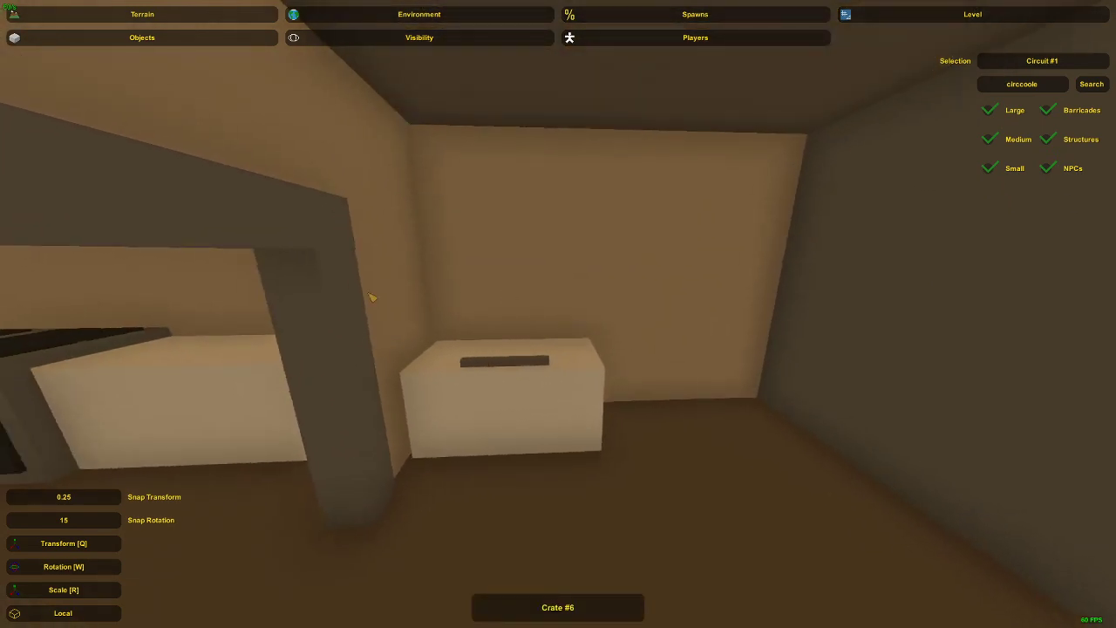
drag(1044, 86, 1024, 83)
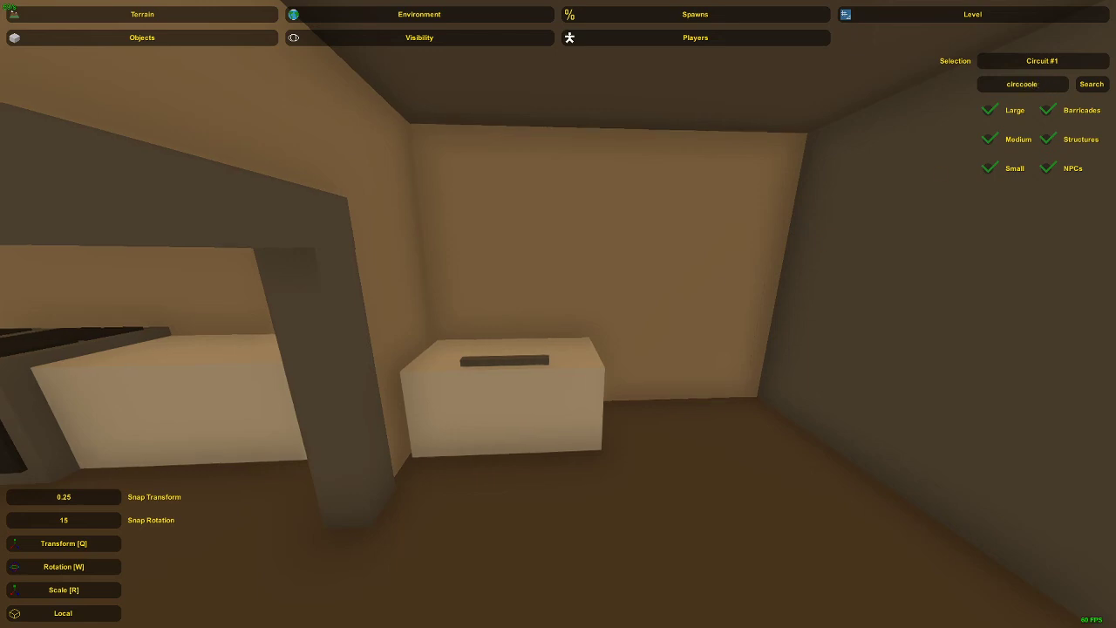
Select both wall shelves beside the wooden crates and place a pair of them above the white box in the adjoining room.
key(w)
right_drag(558, 314, 750, 327)
key(w)
click(538, 298)
shift+click(511, 255)
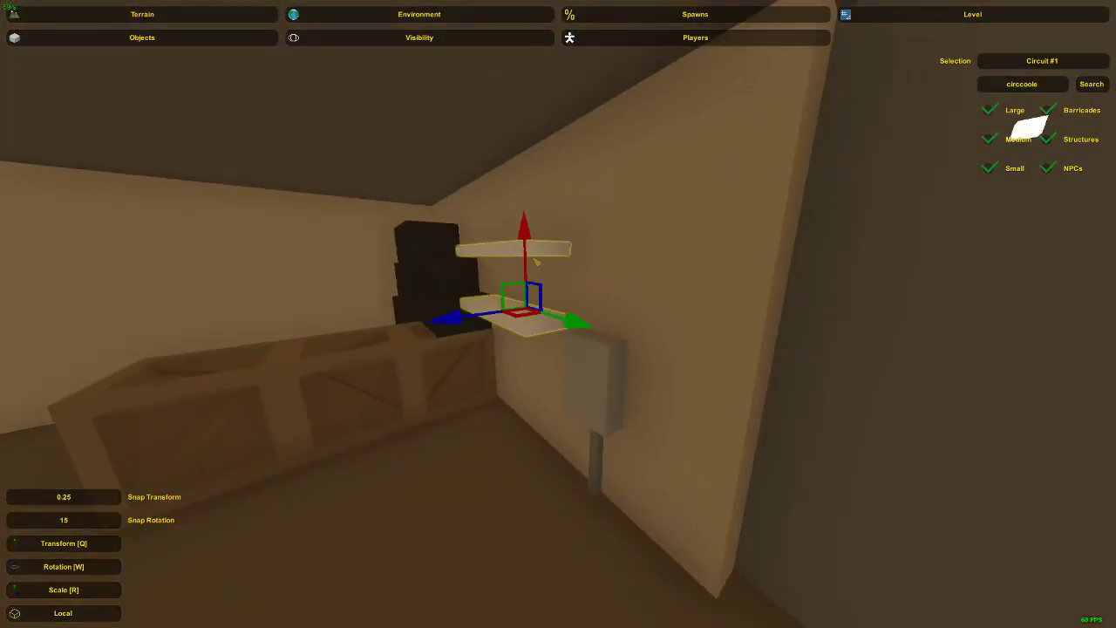
right_drag(536, 262, 140, 288)
key(w)
key(w)
right_drag(558, 314, 419, 345)
key(w)
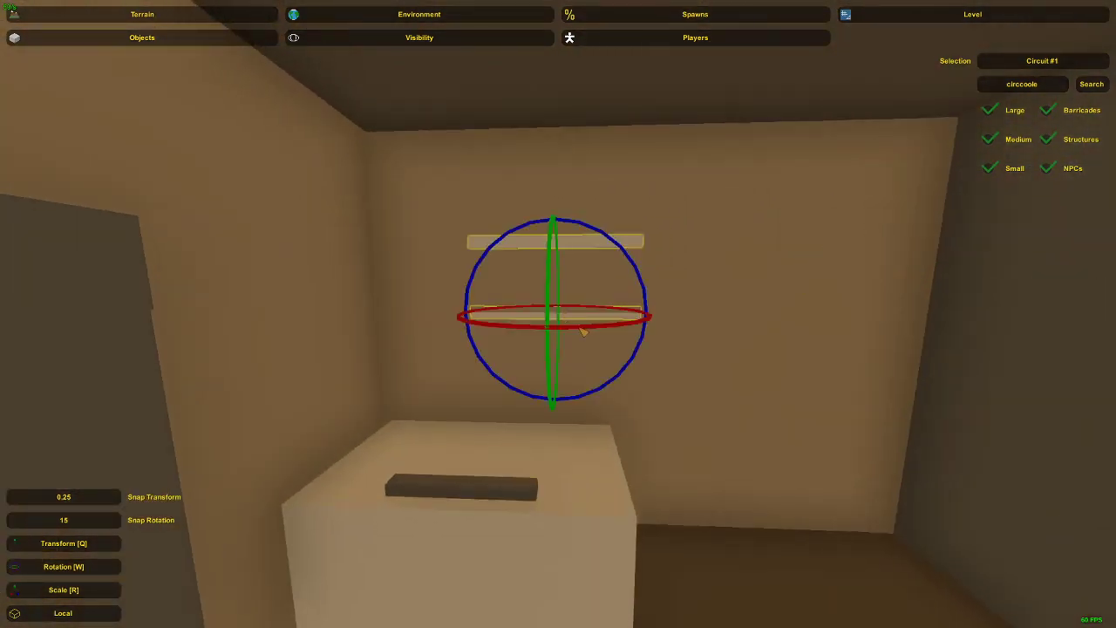
Rotate the two shelves to match the wall behind the white box and push them against it.
drag(582, 330, 476, 336)
key(d)
right_drag(558, 314, 366, 314)
key(q)
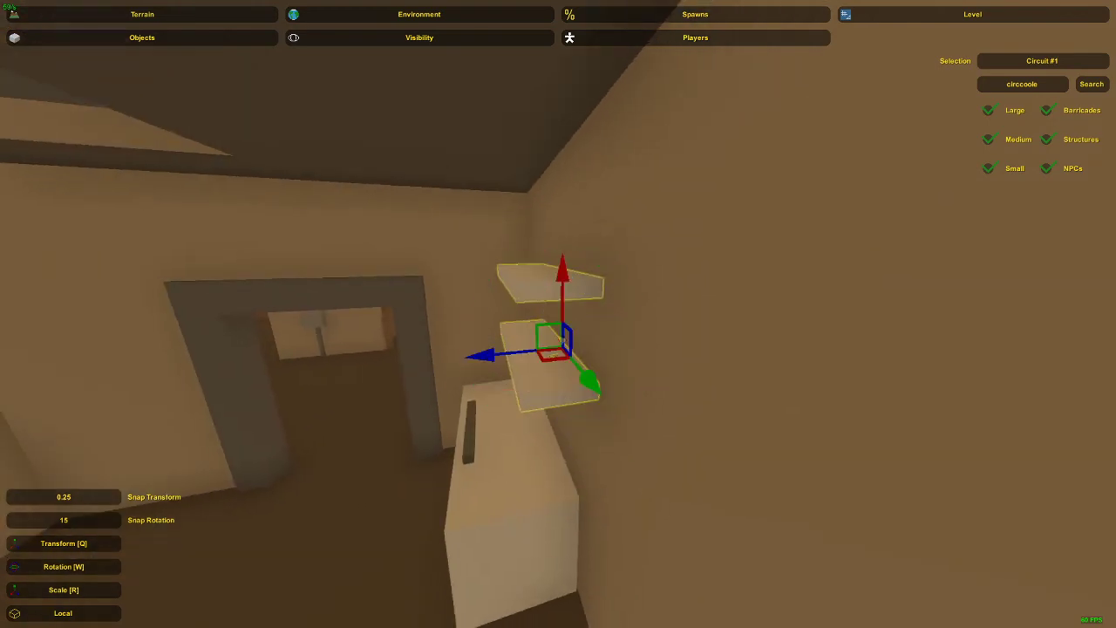
drag(506, 358, 511, 358)
Slide both shelves sideways toward the corner to line them up above the white box, and deselect them.
key(a)
right_drag(558, 314, 790, 327)
drag(591, 300, 529, 303)
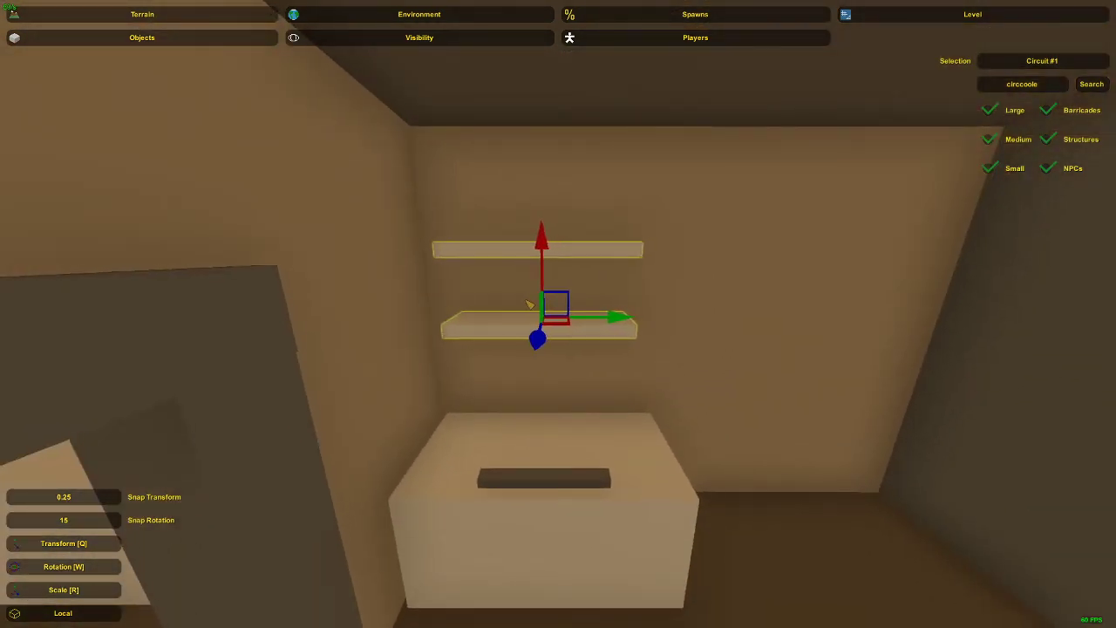
click(462, 337)
Reselect both shelves and lower them slightly toward the white box.
key(s)
right_drag(513, 341, 561, 316)
click(537, 276)
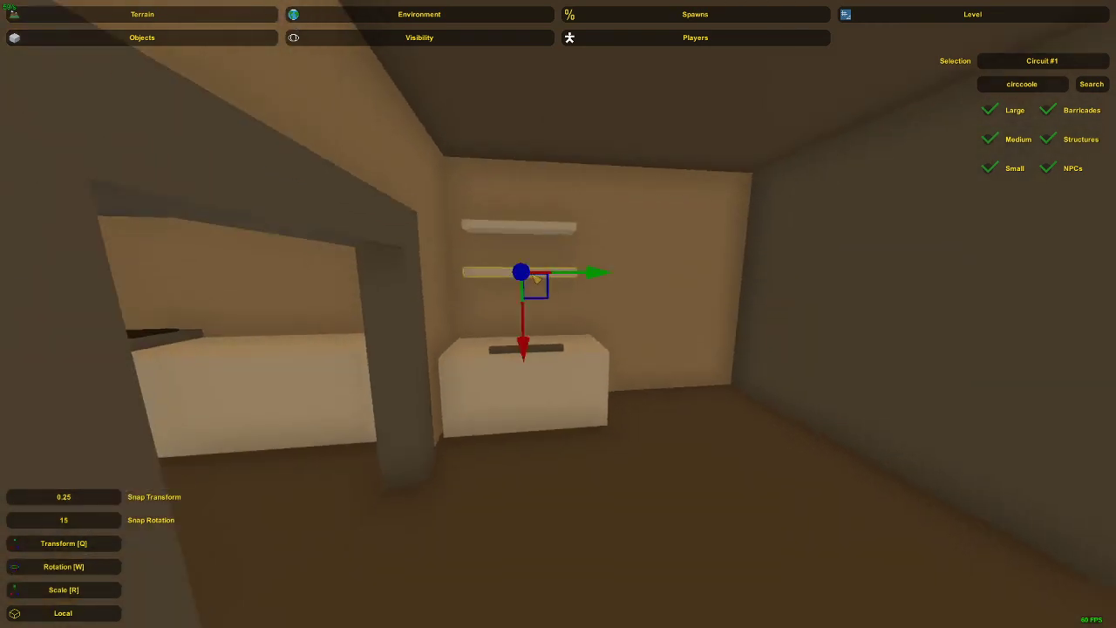
shift+click(515, 231)
mouse_move(537, 290)
mouse_down()
mouse_move(549, 296)
mouse_move(543, 311)
mouse_up()
click(650, 296)
click(650, 296)
Examine the far wall, the corner pillars and the ceiling opening in the room with the white box.
key(a)
right_drag(651, 296, 855, 288)
key(w)
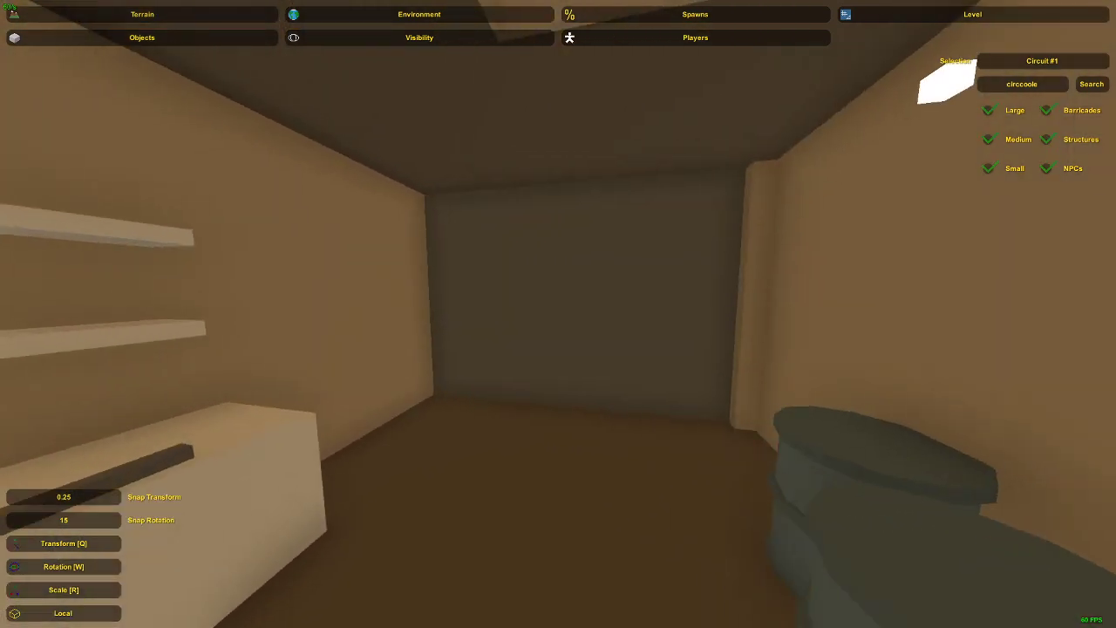
right_drag(558, 314, 536, 253)
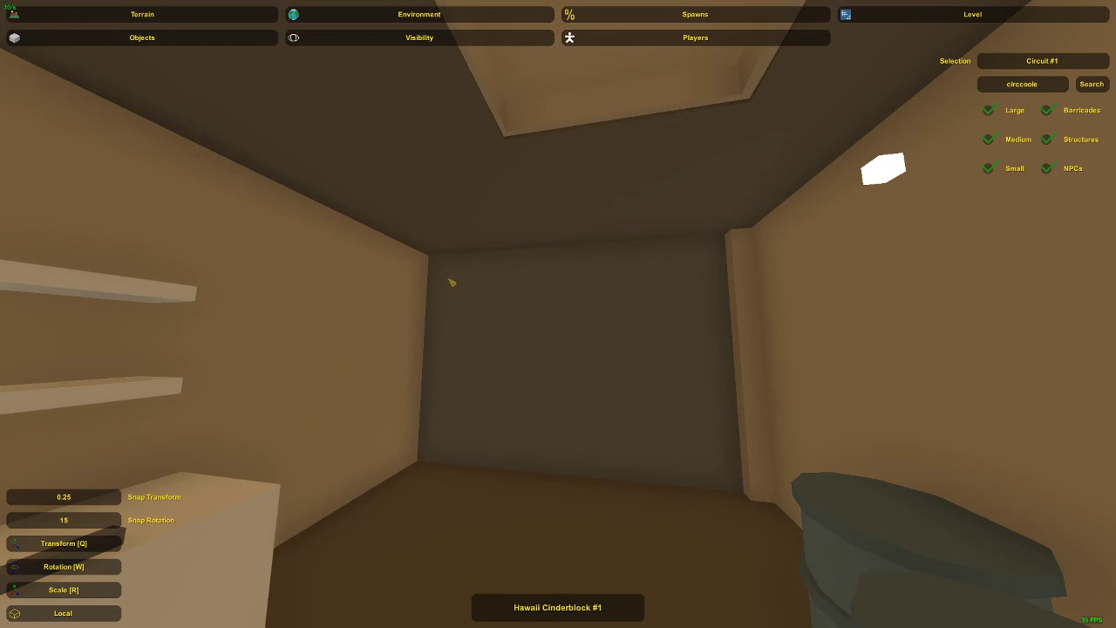
right_drag(451, 282, 366, 266)
key(w)
key(s)
click(439, 294)
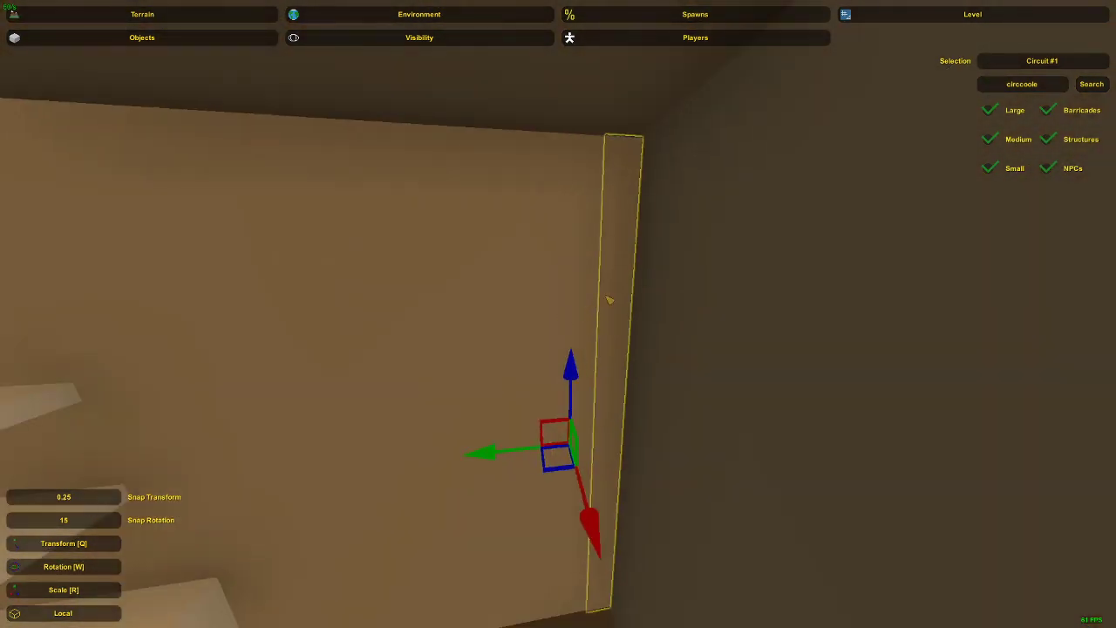
click(612, 299)
right_drag(612, 299, 697, 340)
key(s)
right_drag(539, 317, 581, 313)
key(w)
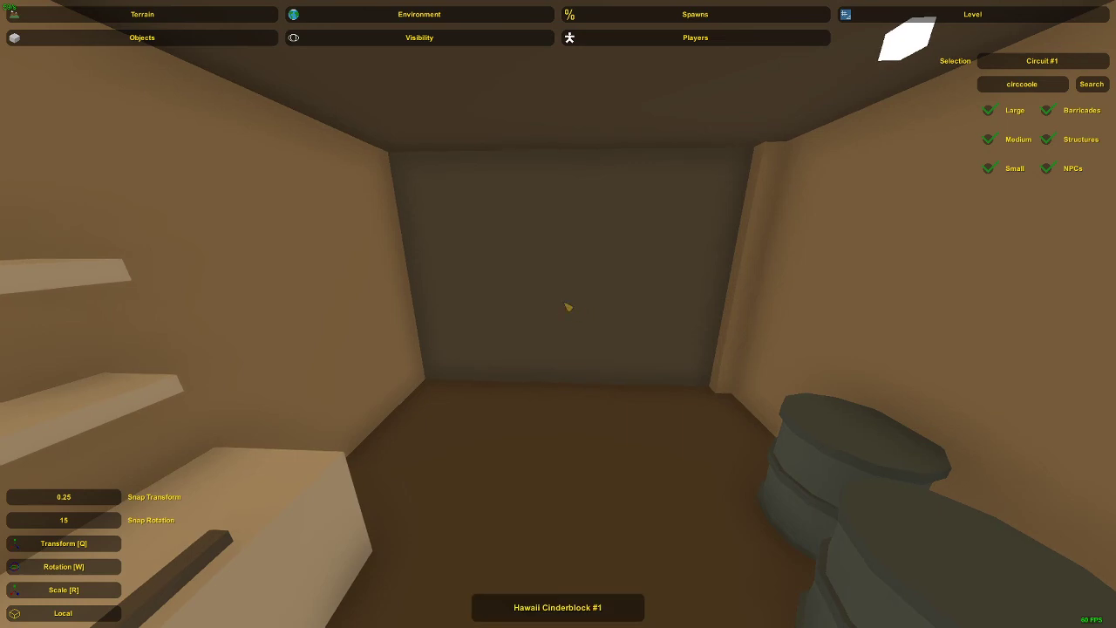
key(a)
mouse_move(565, 303)
right_down()
mouse_move(710, 312)
mouse_move(288, 307)
mouse_move(466, 320)
mouse_move(323, 316)
mouse_move(436, 353)
mouse_move(411, 366)
mouse_move(428, 353)
mouse_move(384, 327)
mouse_move(436, 330)
mouse_move(567, 292)
mouse_move(558, 357)
mouse_move(562, 349)
mouse_move(515, 354)
mouse_move(488, 410)
mouse_move(305, 423)
mouse_move(463, 427)
mouse_move(567, 401)
mouse_move(610, 403)
mouse_move(604, 427)
mouse_move(662, 358)
mouse_move(706, 344)
mouse_move(702, 281)
right_up()
key(w)
key(w)
key(w)
key(s)
key(s)
key(w)
key(s)
key(w)
key(s)
key(s)
key(w)
key(s)
key(w)
key(w)
key(s)
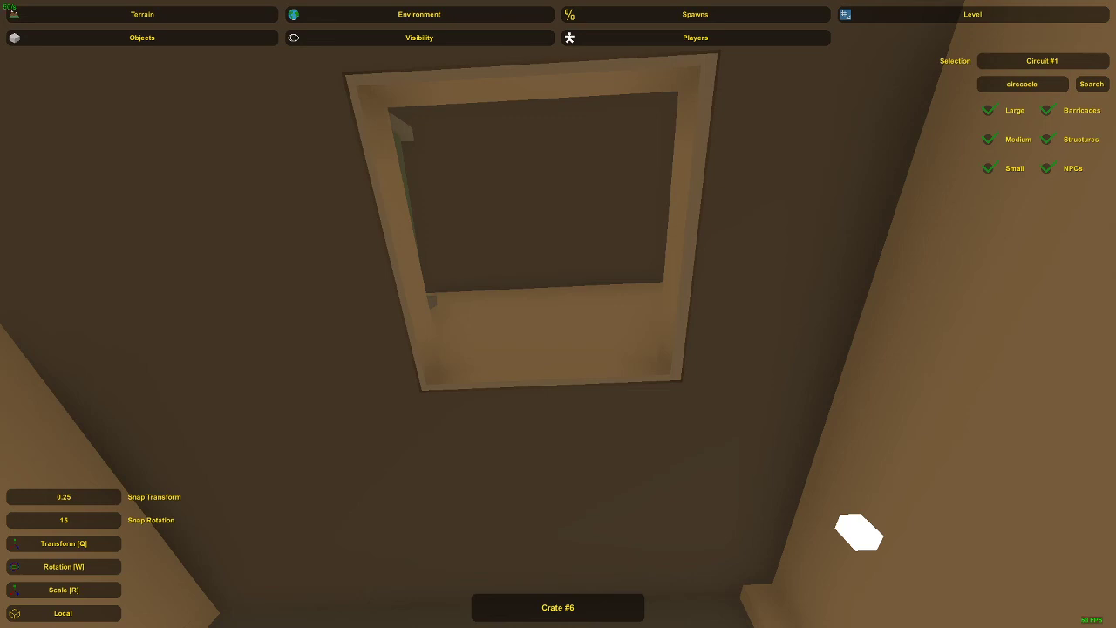
Move the barrel nearest the doorway along the wall into the corner.
mouse_move(364, 304)
right_down()
mouse_move(367, 489)
mouse_move(501, 483)
right_up()
key(s)
key(s)
right_drag(558, 314, 654, 349)
click(561, 319)
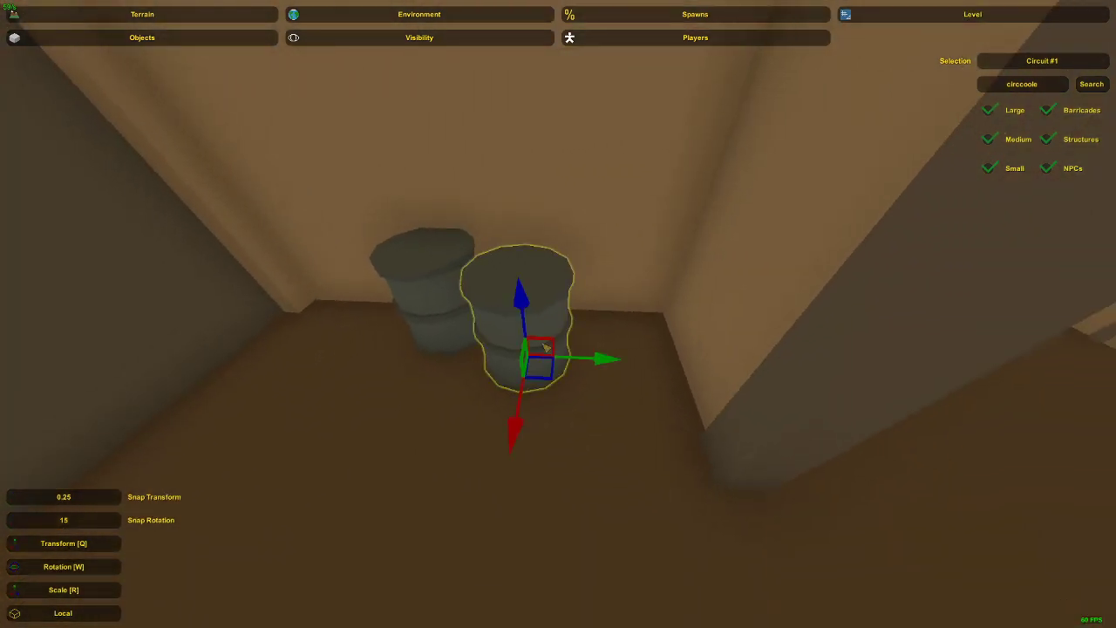
drag(545, 373, 653, 361)
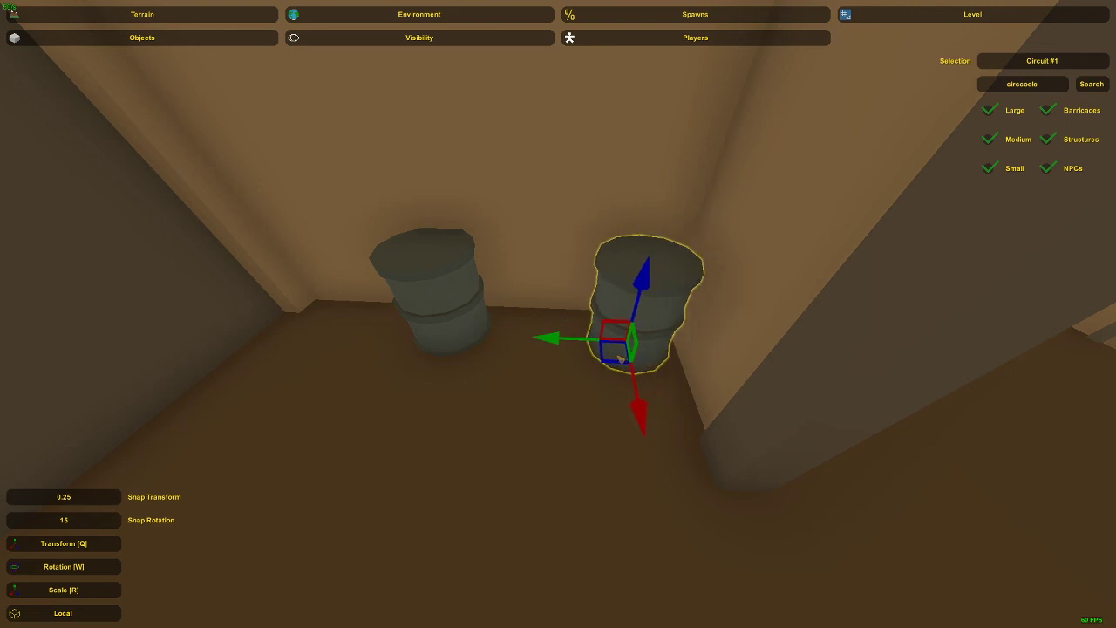
Raise the corner barrel slightly so its base sits properly on the floor, and deselect it.
right_drag(621, 361, 688, 373)
key(w)
right_drag(558, 314, 549, 359)
mouse_move(542, 337)
mouse_down()
mouse_move(547, 328)
mouse_move(541, 337)
mouse_up()
right_drag(541, 337, 550, 458)
right_drag(558, 314, 556, 302)
key(q)
right_drag(496, 224, 544, 301)
key(q)
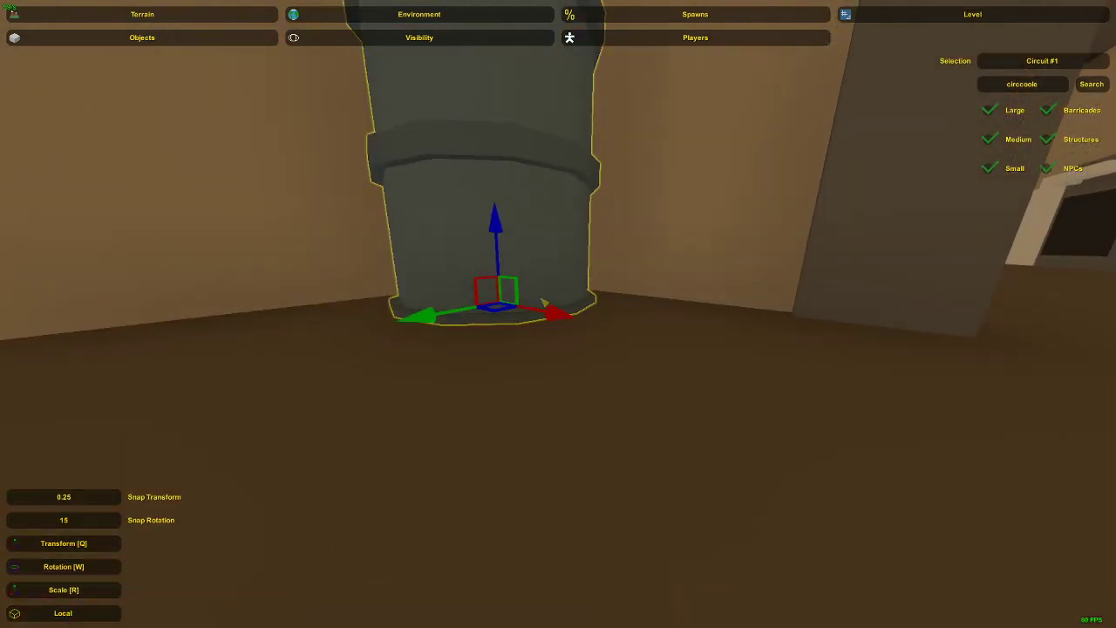
drag(505, 243, 506, 231)
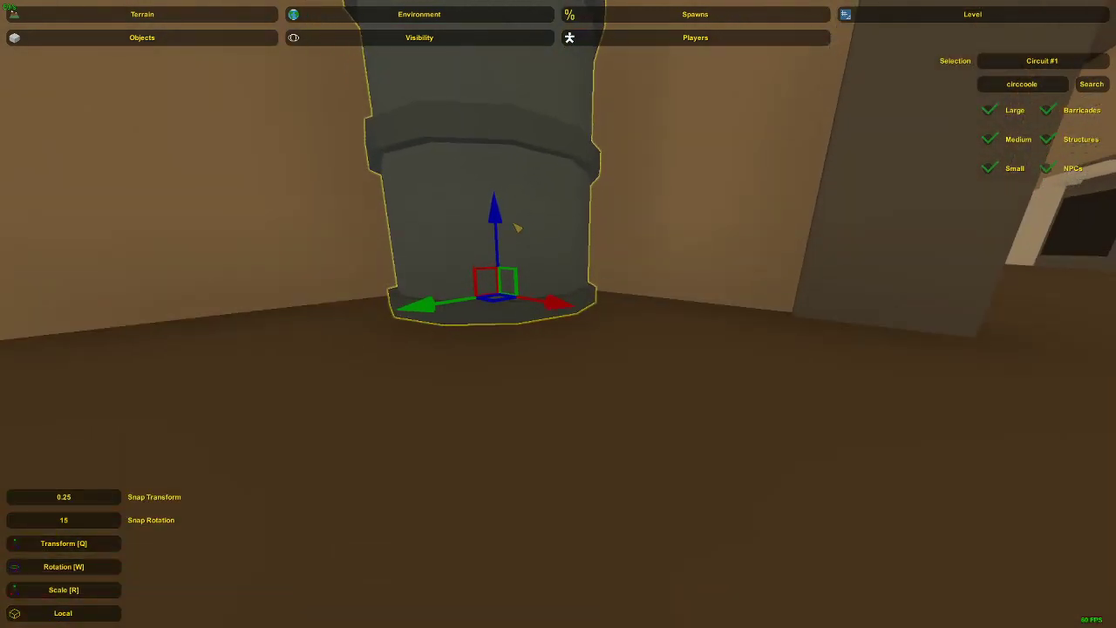
click(517, 227)
Delete the other barrel standing against the wall.
right_drag(517, 226, 488, 240)
key(d)
right_drag(558, 314, 478, 277)
click(490, 314)
key(Delete)
Duplicate the corner barrel and position the copy beside it along the wall.
click(797, 339)
key(s)
right_drag(797, 338, 555, 337)
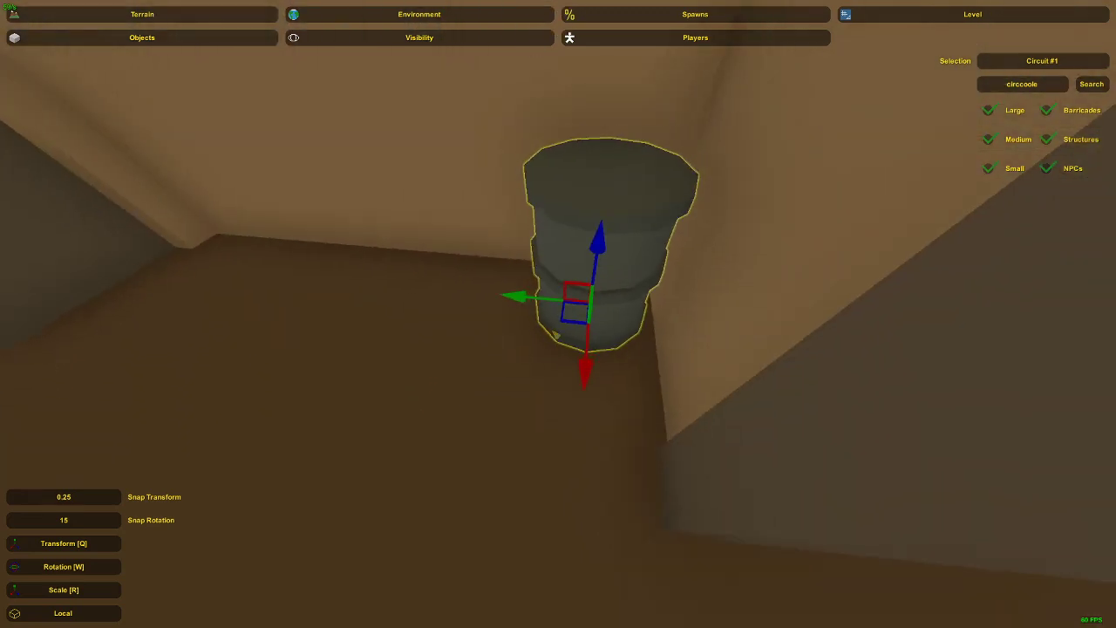
key(ctrl+c)
key(ctrl+v)
drag(575, 323, 462, 310)
right_drag(462, 310, 611, 367)
key(a)
right_drag(558, 314, 536, 383)
mouse_move(560, 319)
mouse_down()
mouse_move(548, 316)
mouse_move(559, 321)
mouse_up()
click(575, 348)
right_drag(575, 348, 418, 270)
key(d)
key(s)
right_drag(558, 314, 667, 329)
key(w)
key(s)
key(s)
key(w)
key(s)
key(w)
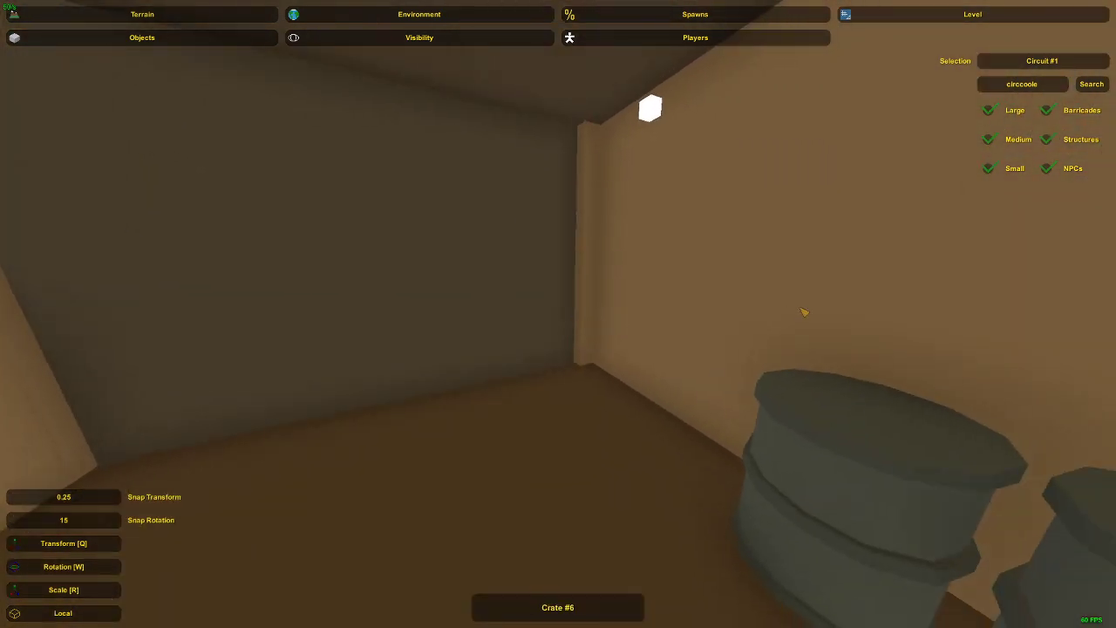
Inspect the placement of the two barrels in the corner of the room beside the kitchen.
key(s)
right_drag(737, 269, 715, 306)
key(w)
key(s)
key(w)
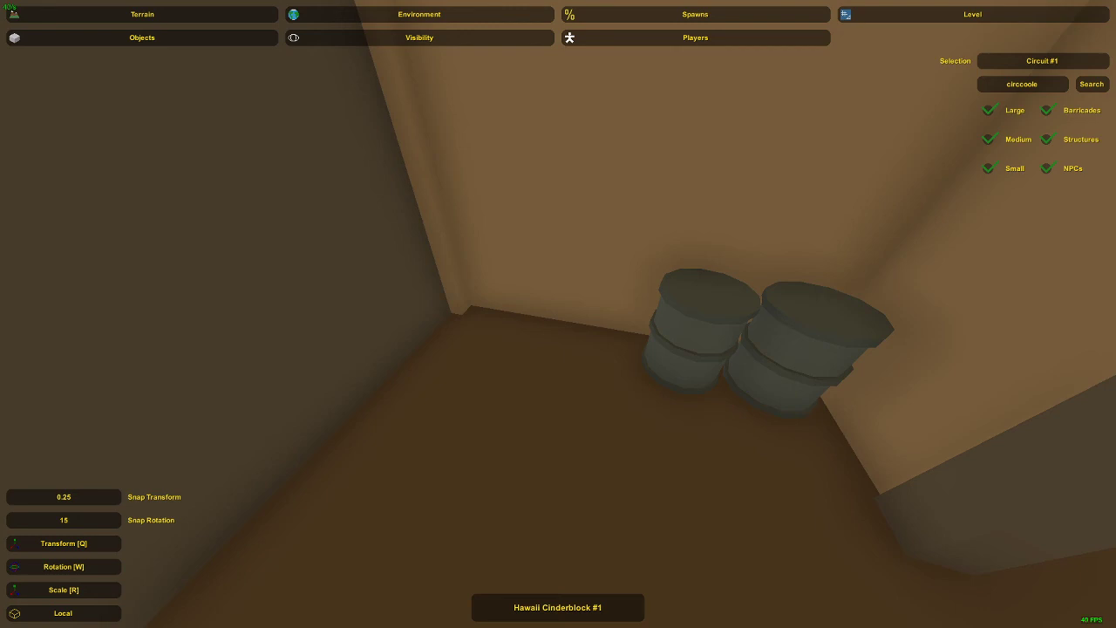
right_drag(425, 323, 602, 252)
key(w)
key(d)
key(s)
key(s)
key(w)
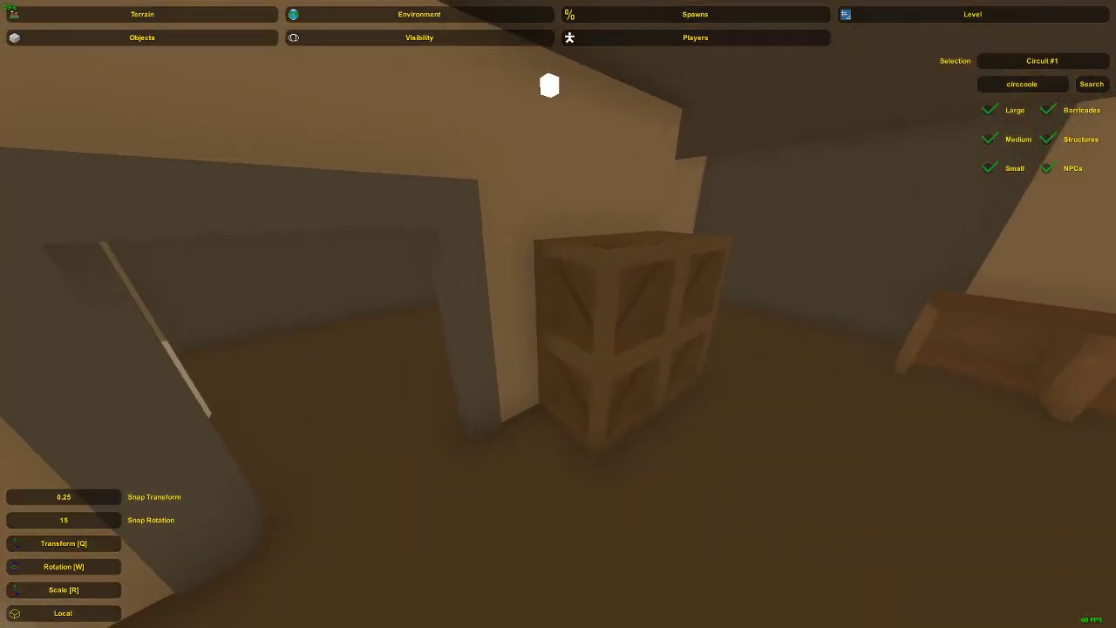
Examine the stacked crates beside the doorway and the layout of the kitchen with its stoves and counters.
right_drag(558, 314, 549, 314)
click(517, 235)
click(515, 235)
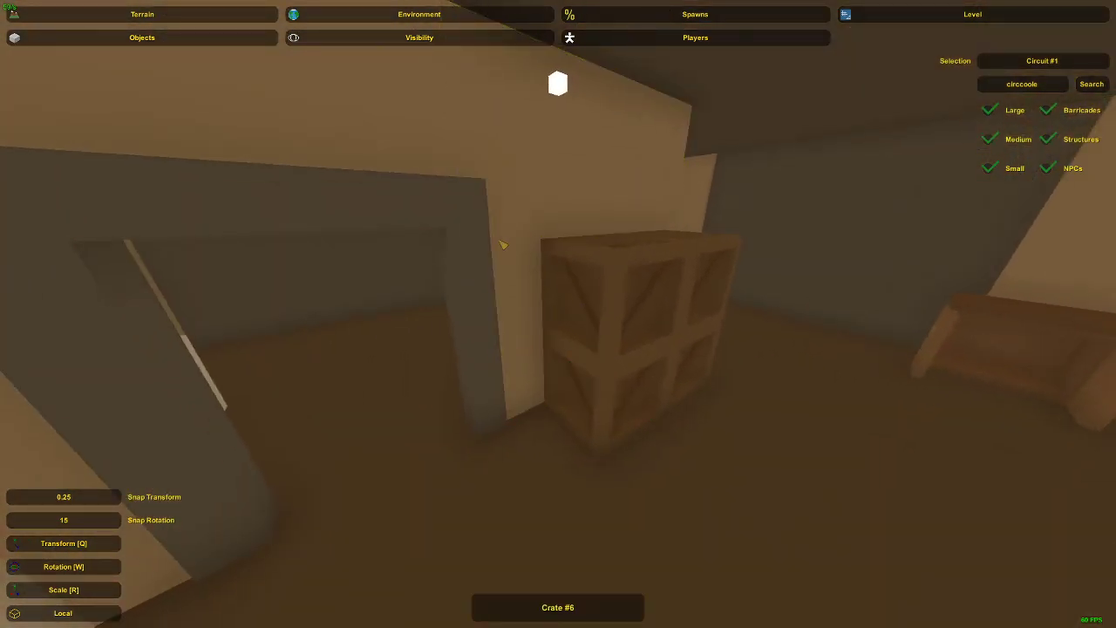
mouse_move(503, 245)
right_down()
mouse_move(483, 243)
mouse_move(516, 241)
mouse_move(512, 231)
right_up()
key(a)
key(d)
key(a)
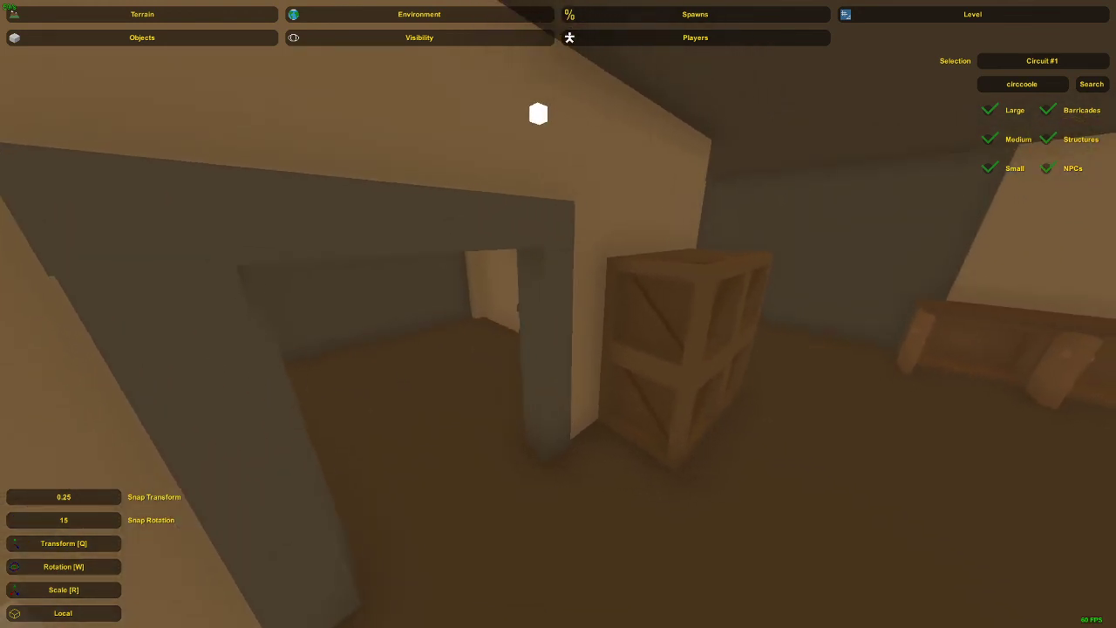
key(d)
right_drag(558, 314, 596, 321)
key(w)
key(s)
key(w)
key(w)
key(w)
key(s)
key(a)
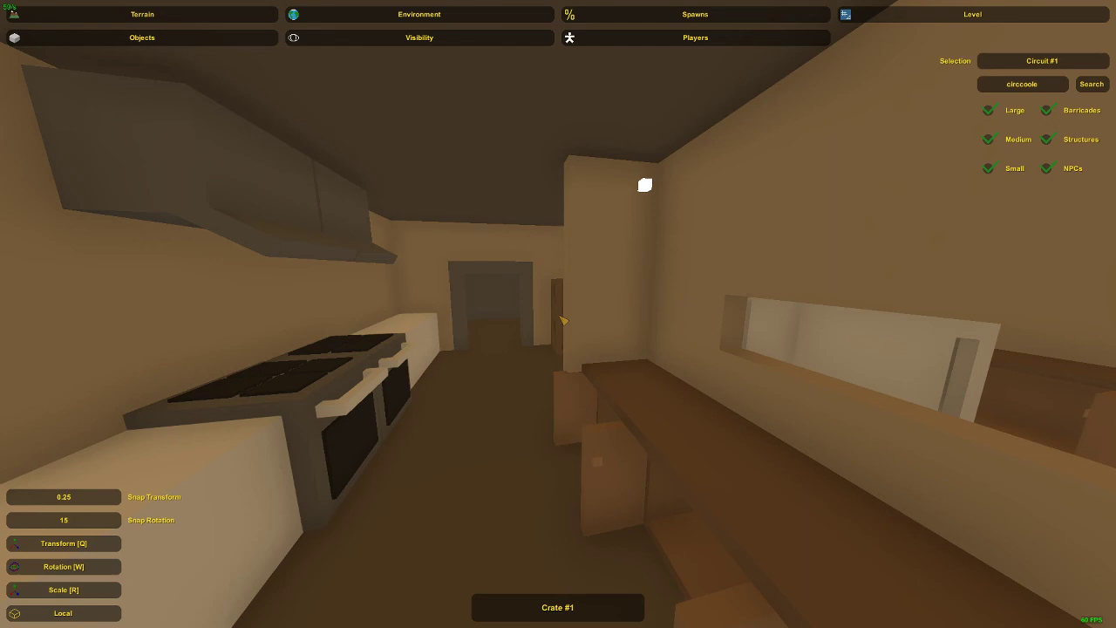
key(w)
right_drag(564, 321, 563, 321)
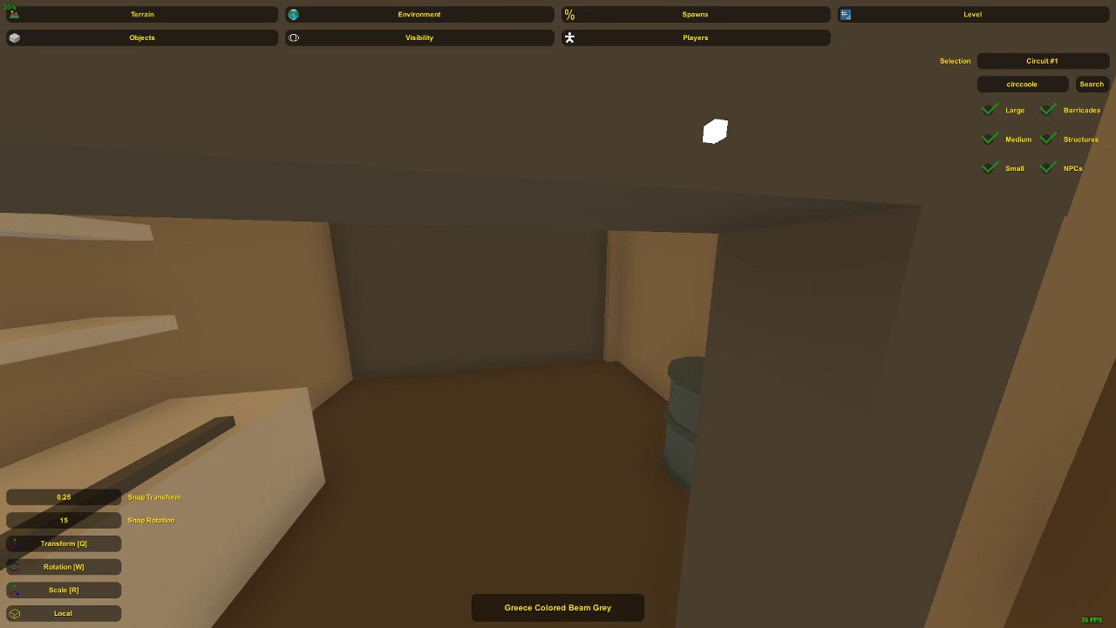
Review the room with the cooler, shelves and barrels from the kitchen doorway.
right_drag(116, 411, 101, 421)
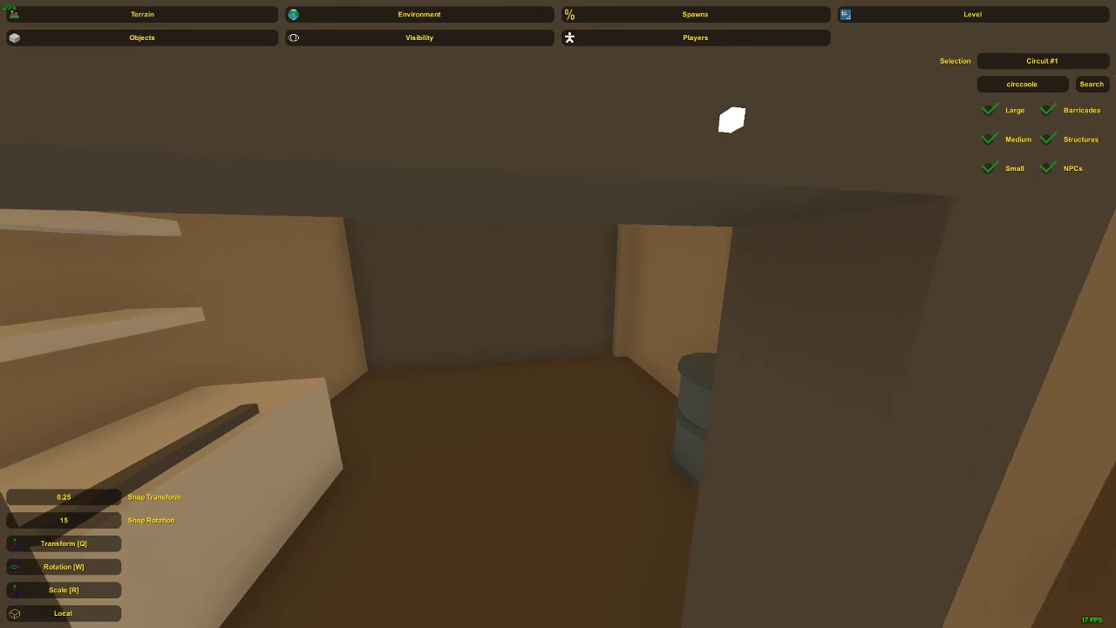
key(w)
key(s)
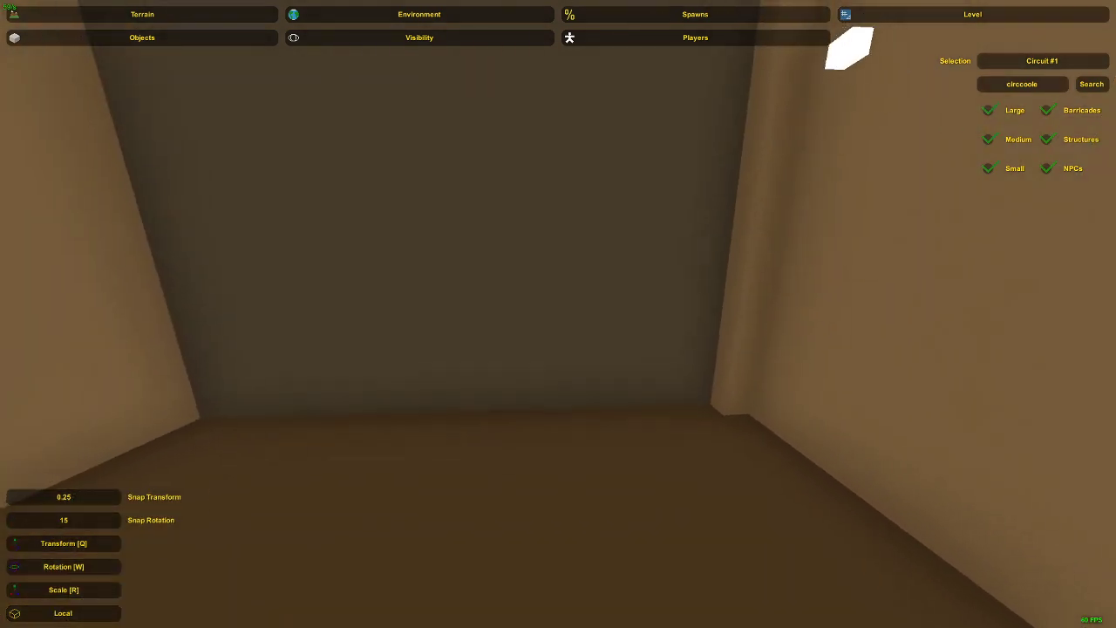
key(s)
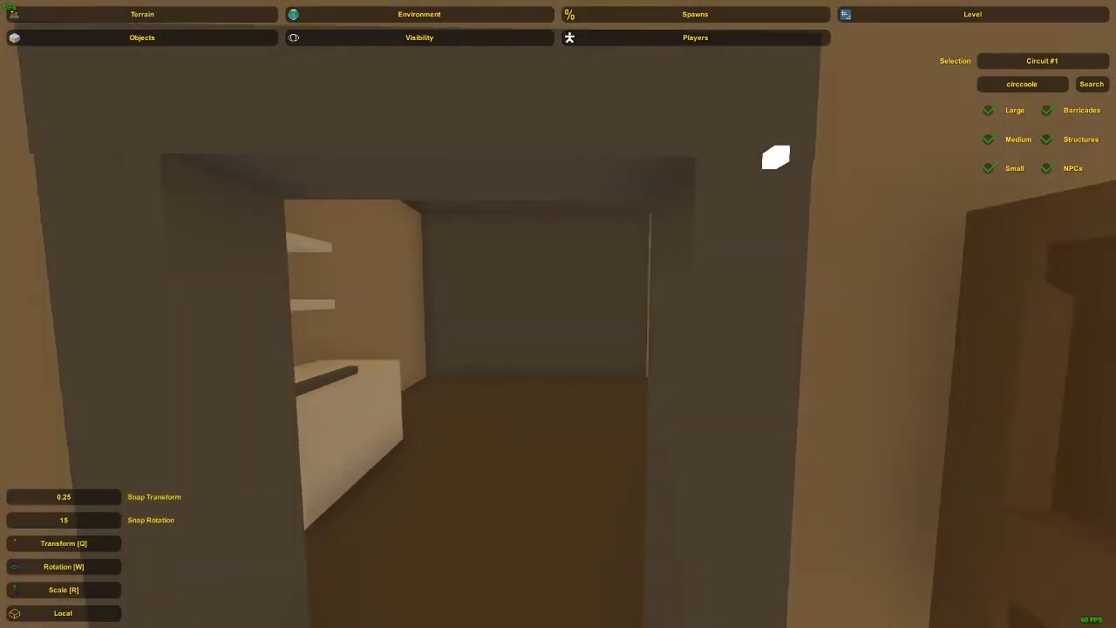
key(s)
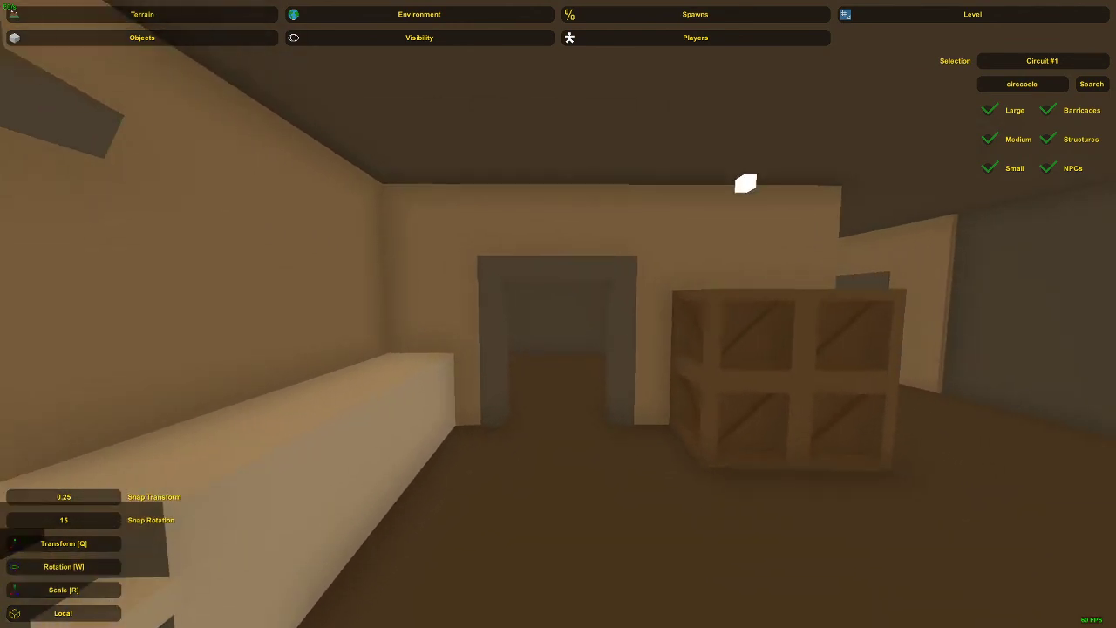
key(w)
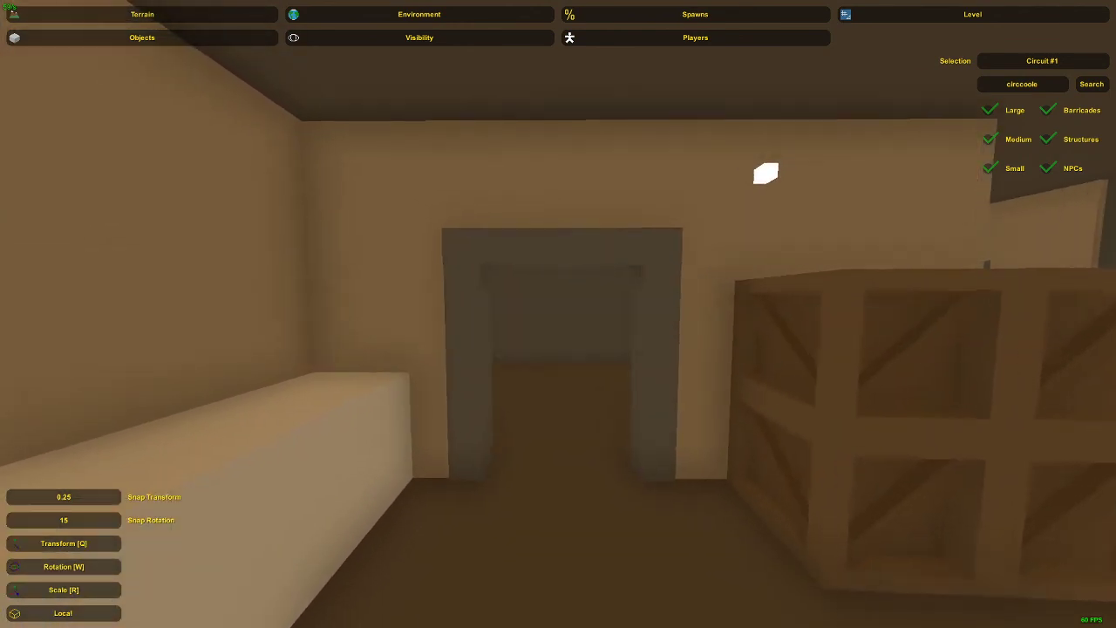
key(s)
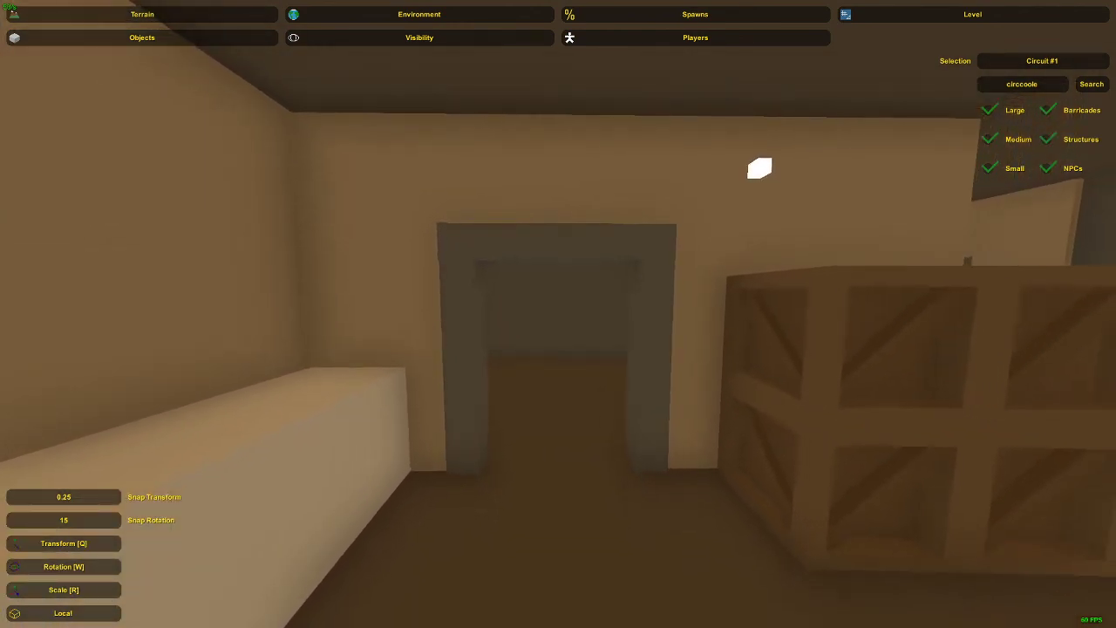
key(s)
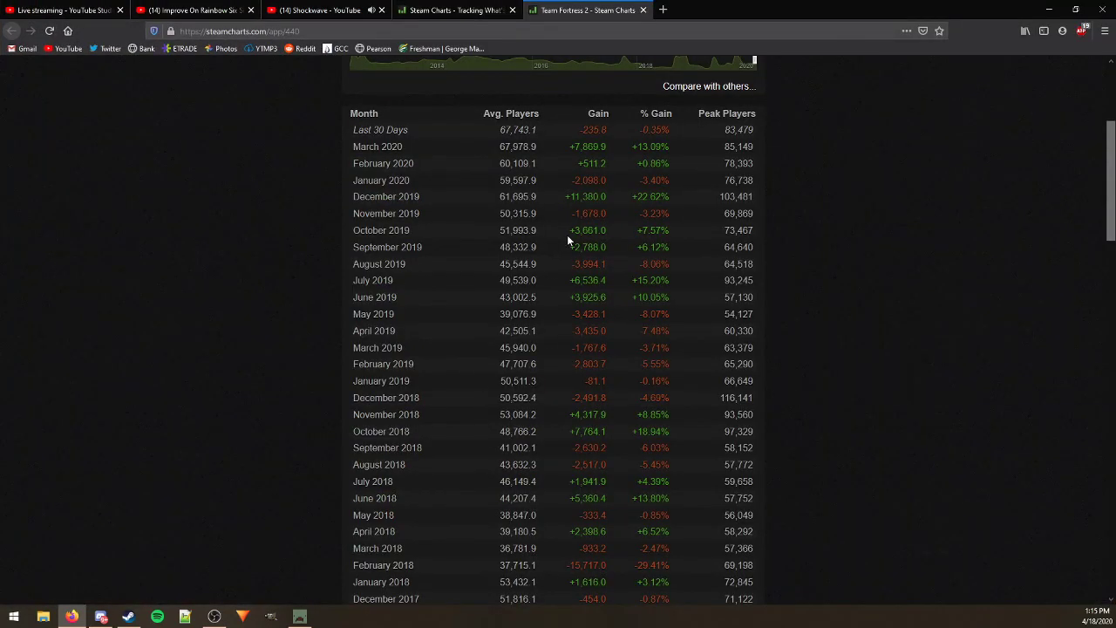
View the one-year player chart for Team Fortress 2 on Steam Charts in the browser, and close that page.
scroll(683, 378, up, 5)
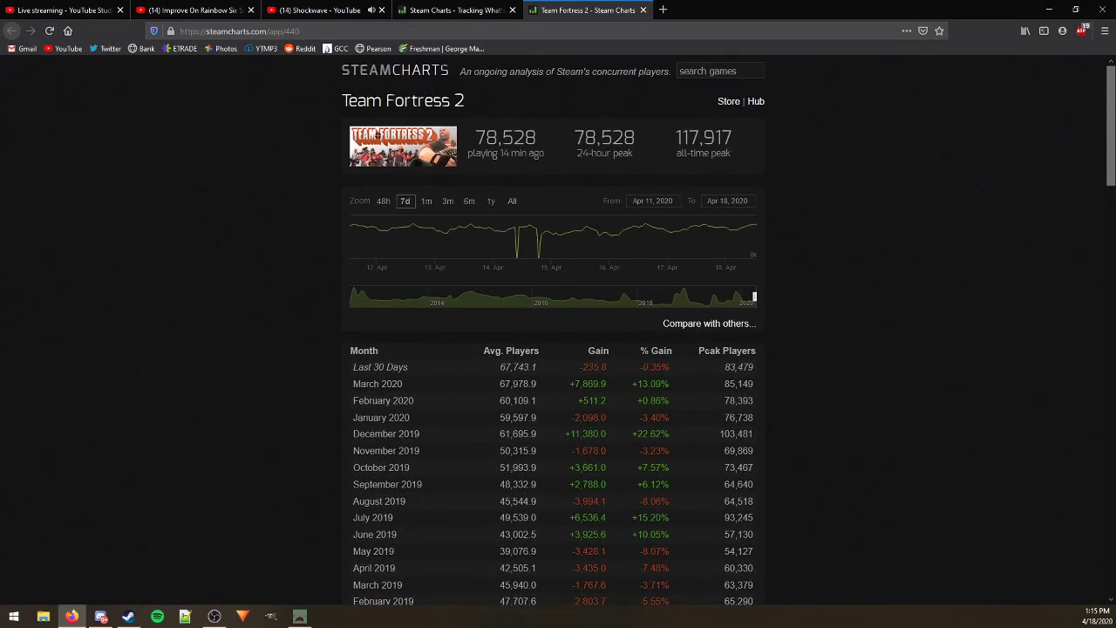
click(469, 200)
click(492, 202)
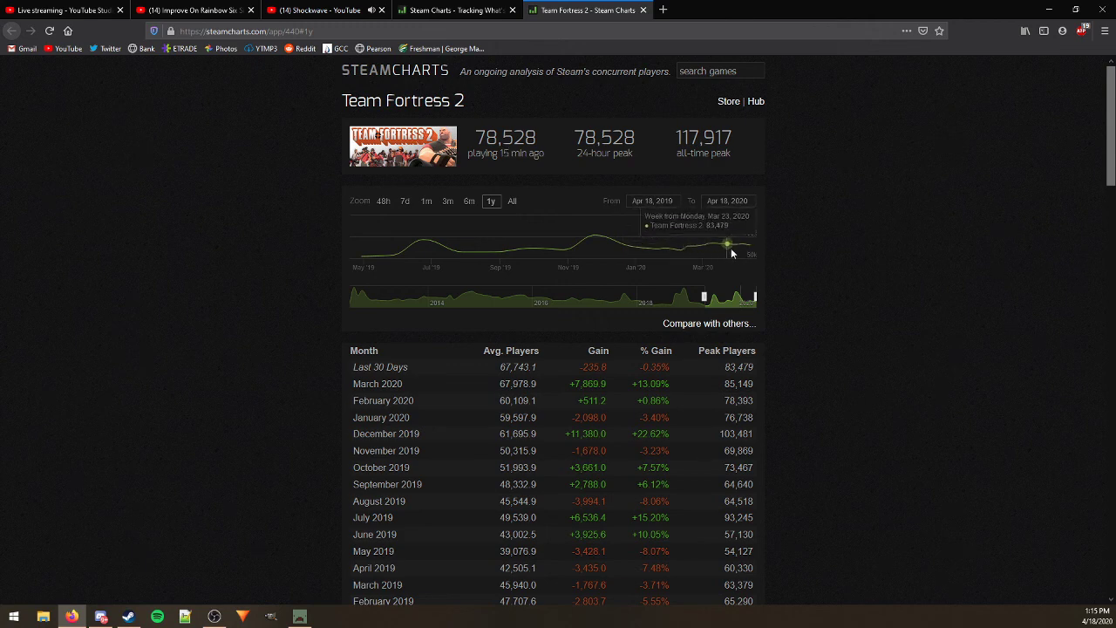
click(644, 10)
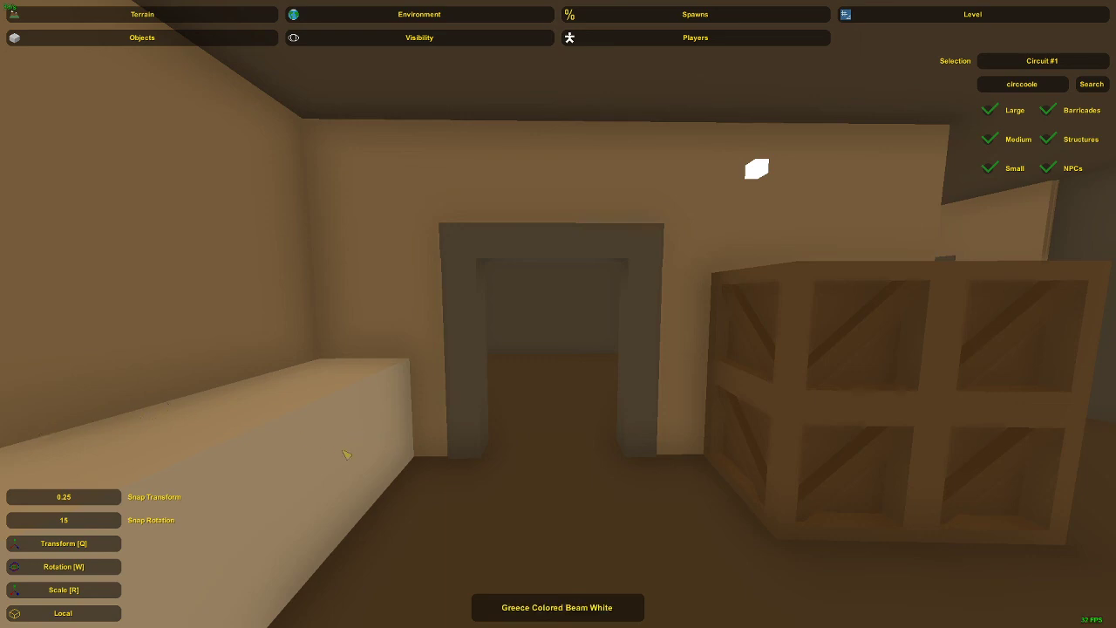
mouse_move(426, 451)
right_down()
mouse_move(391, 470)
mouse_move(541, 462)
mouse_move(440, 464)
right_up()
key(w)
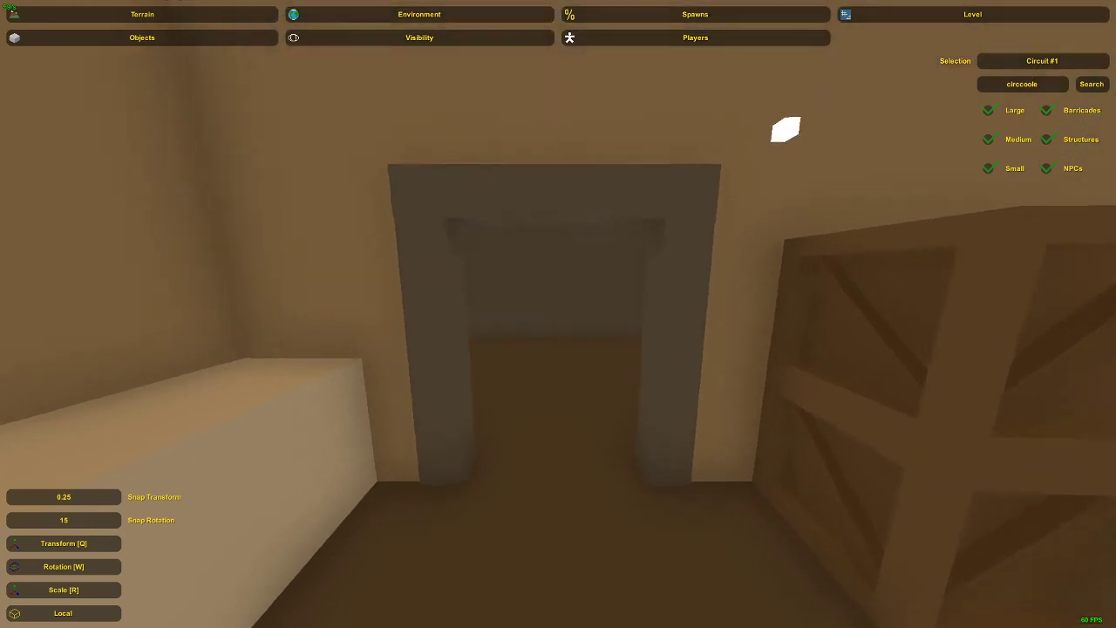
key(w)
key(s)
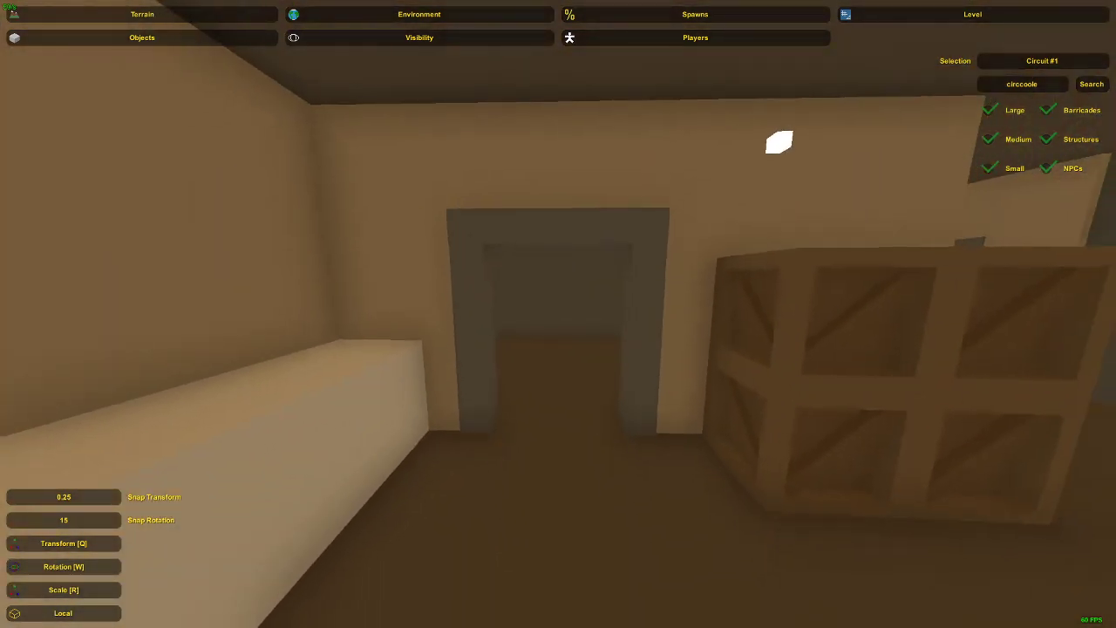
key(w)
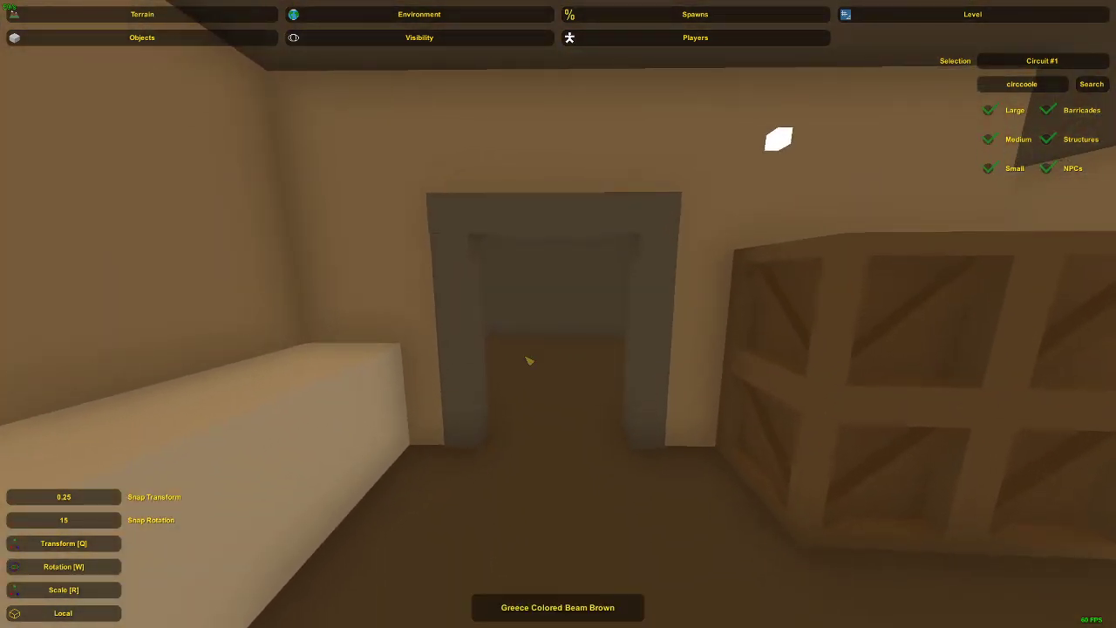
key(w)
key(s)
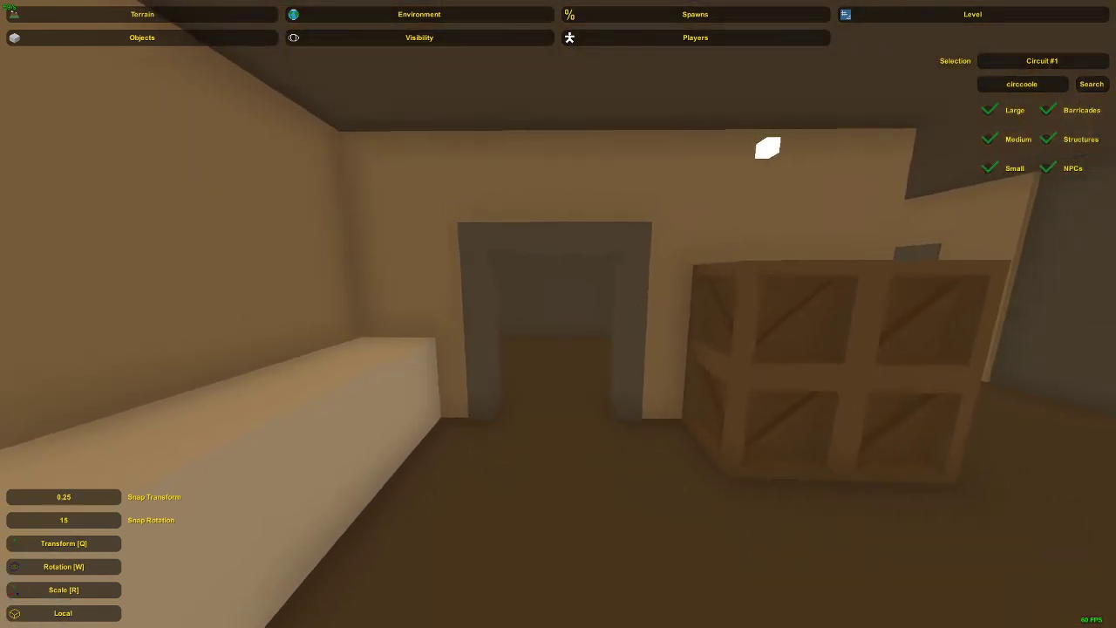
key(w)
key(s)
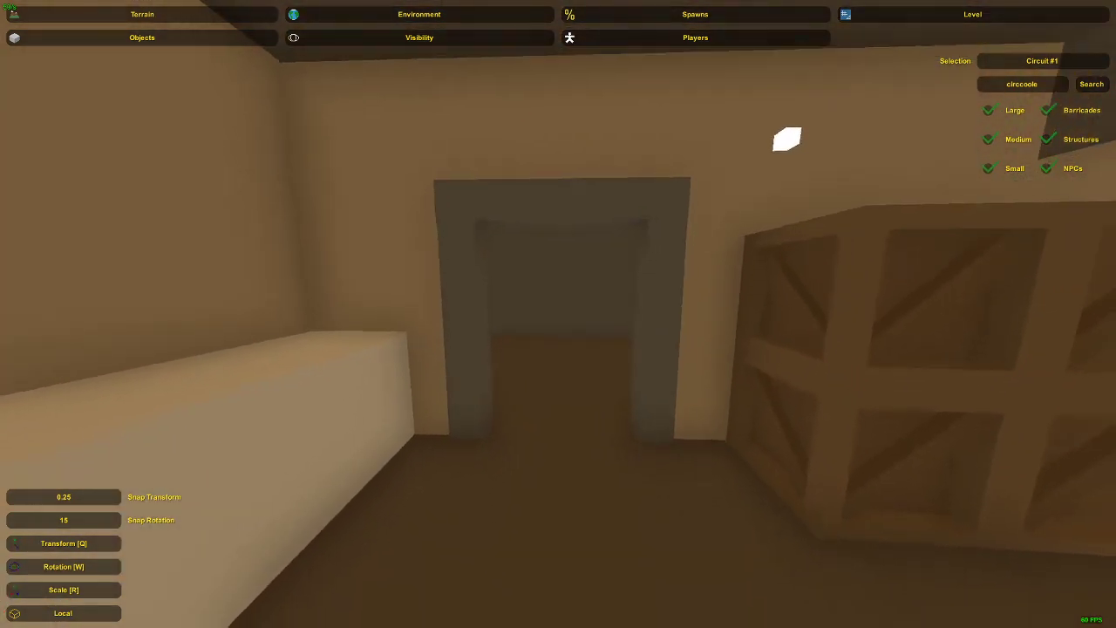
key(s)
key(w)
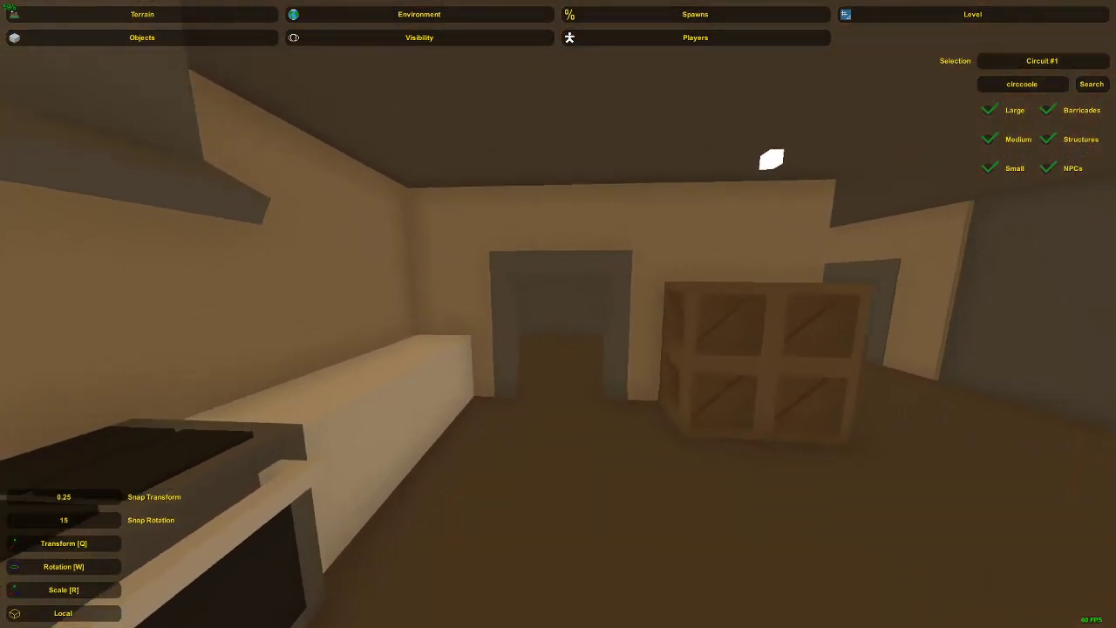
key(w)
key(s)
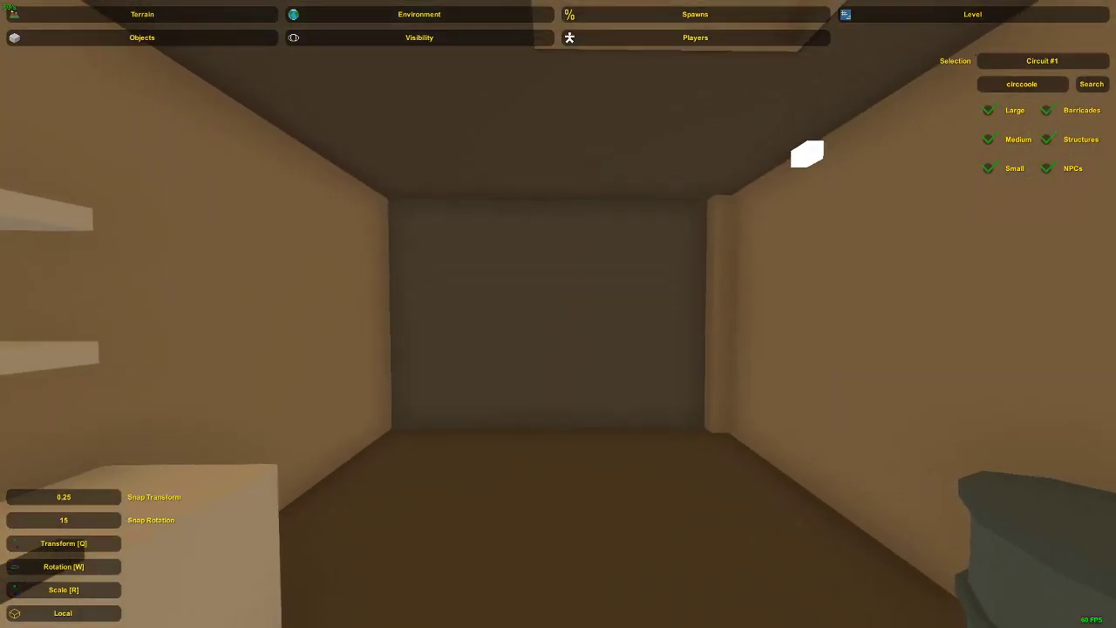
key(w)
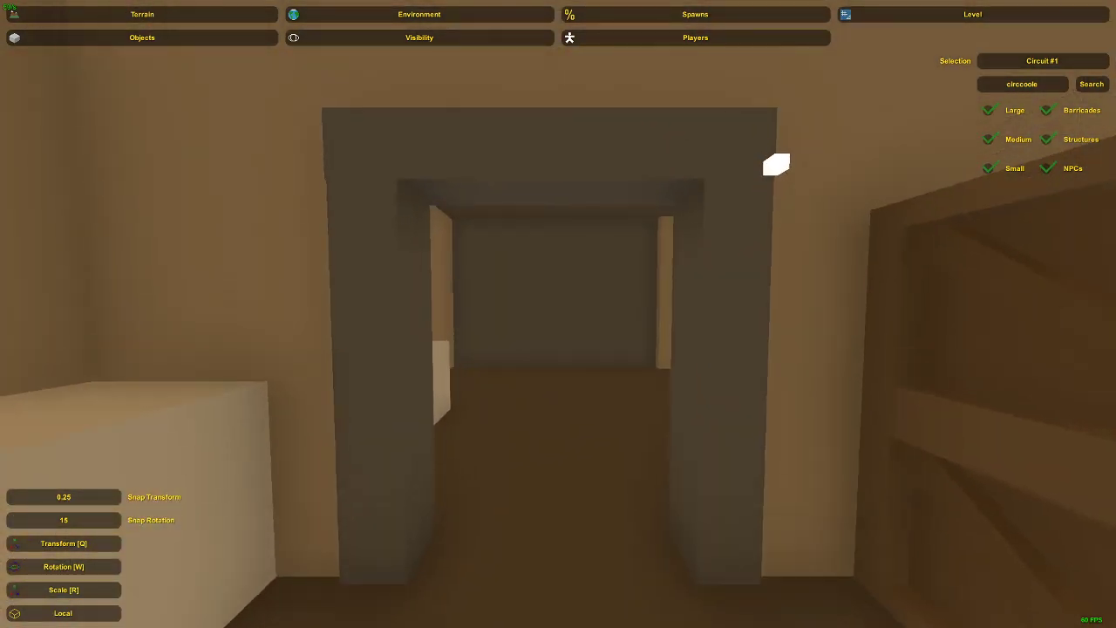
key(w)
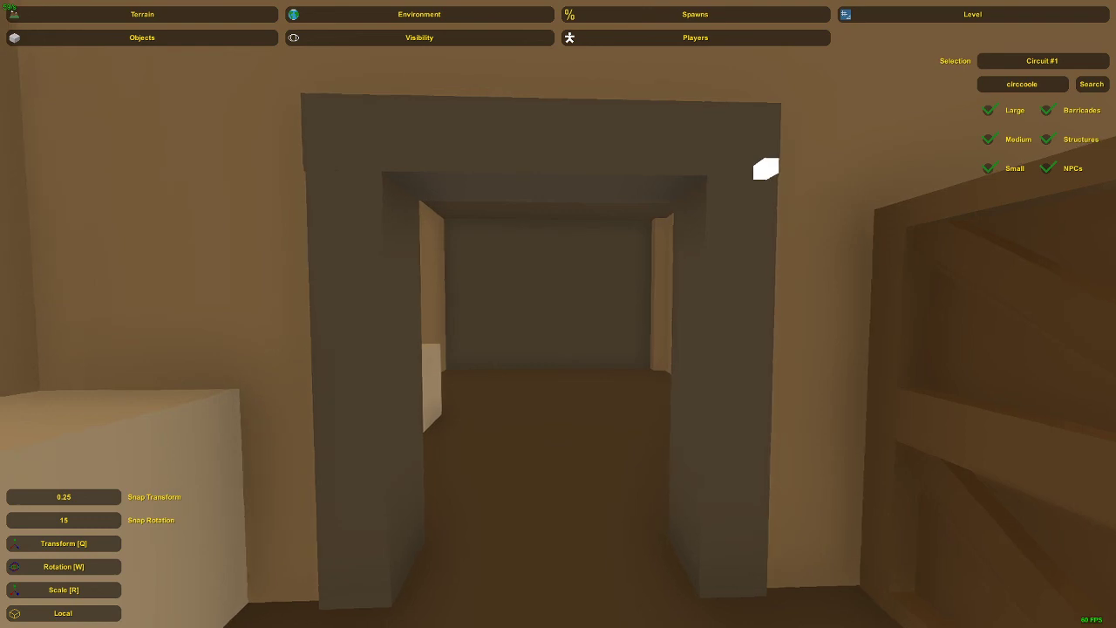
key(w)
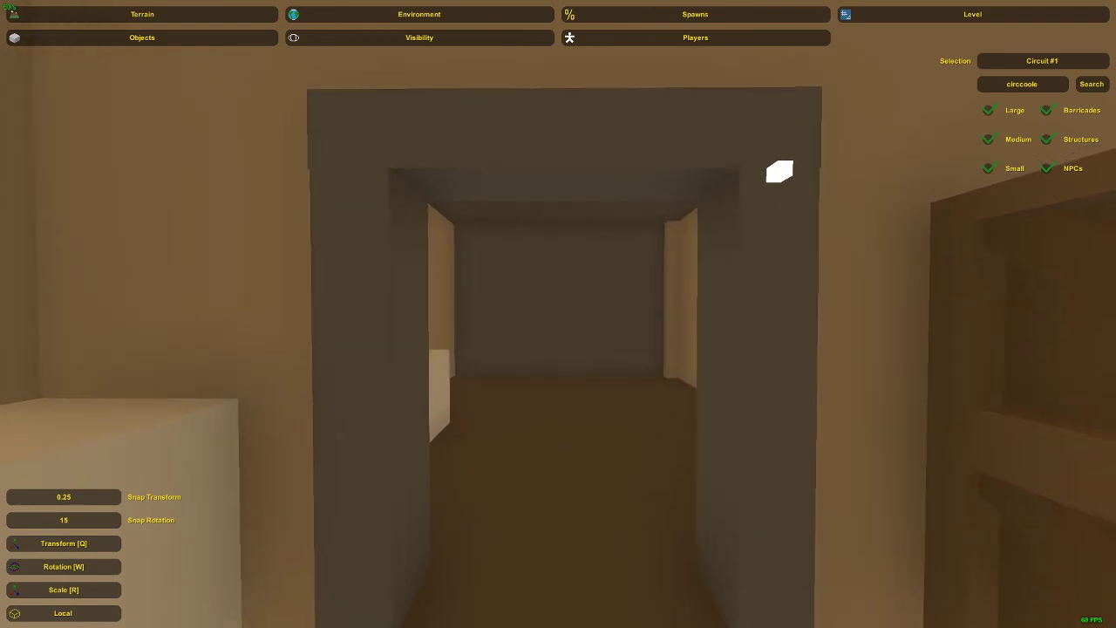
key(s)
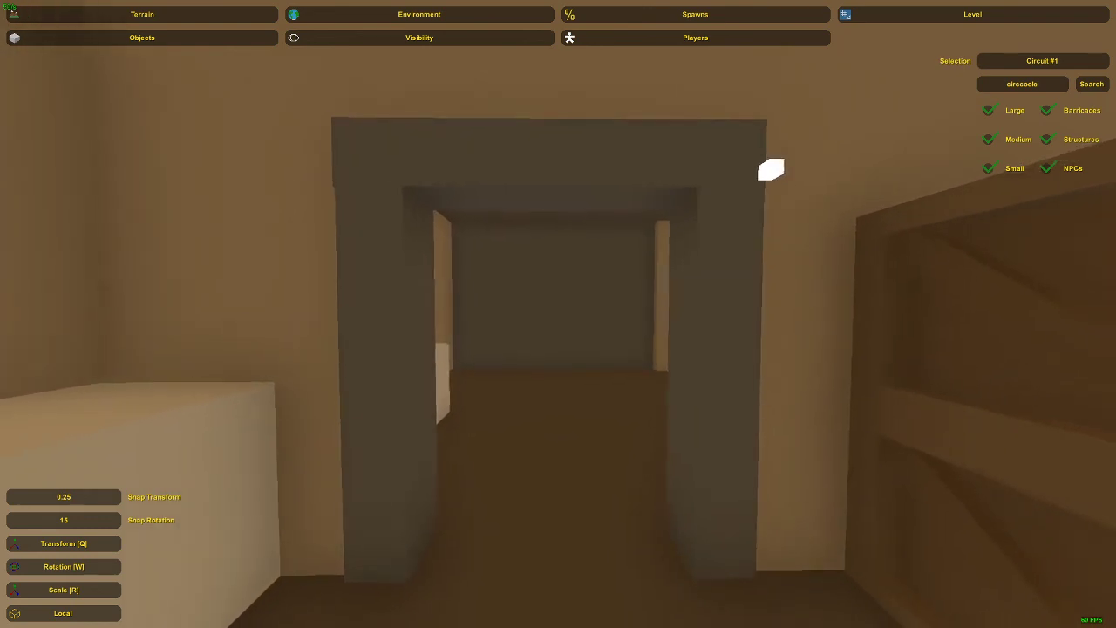
key(w)
key(w)
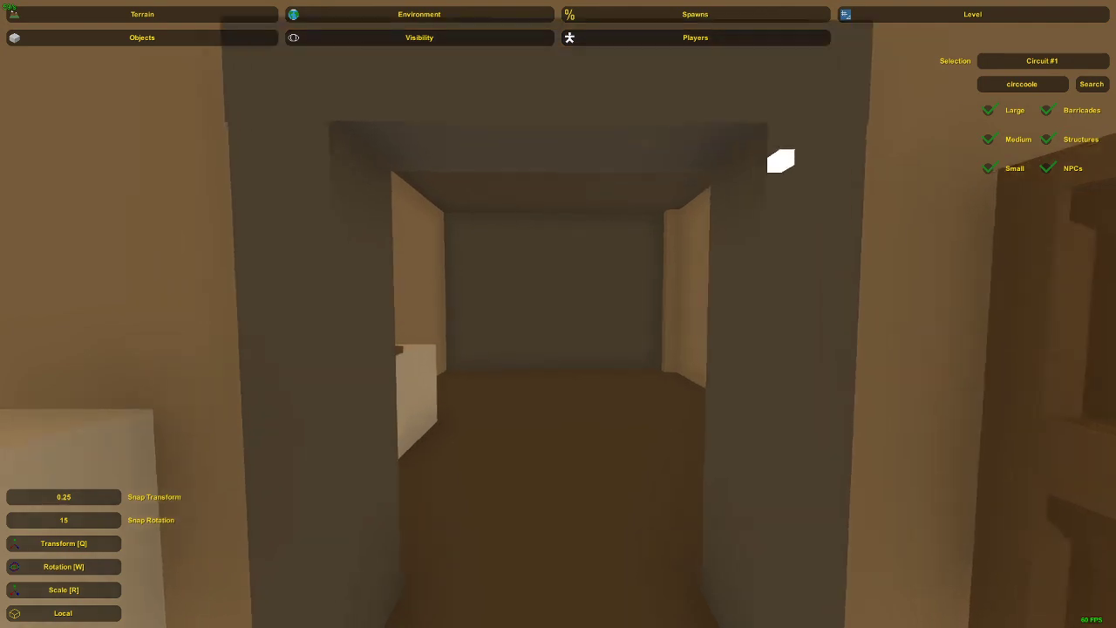
key(w)
key(s)
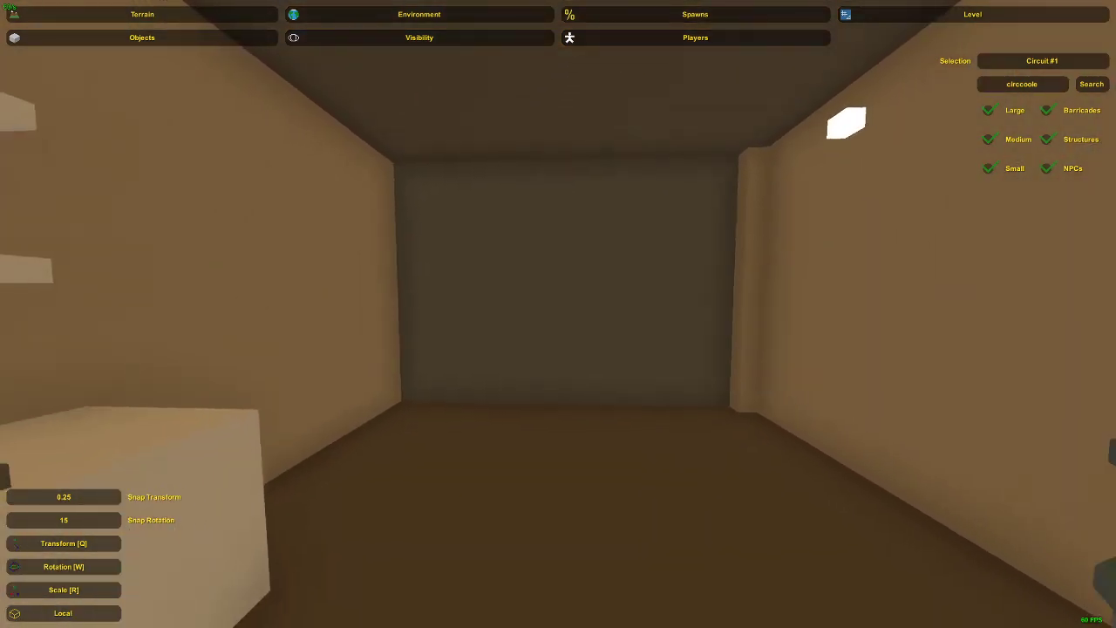
key(s)
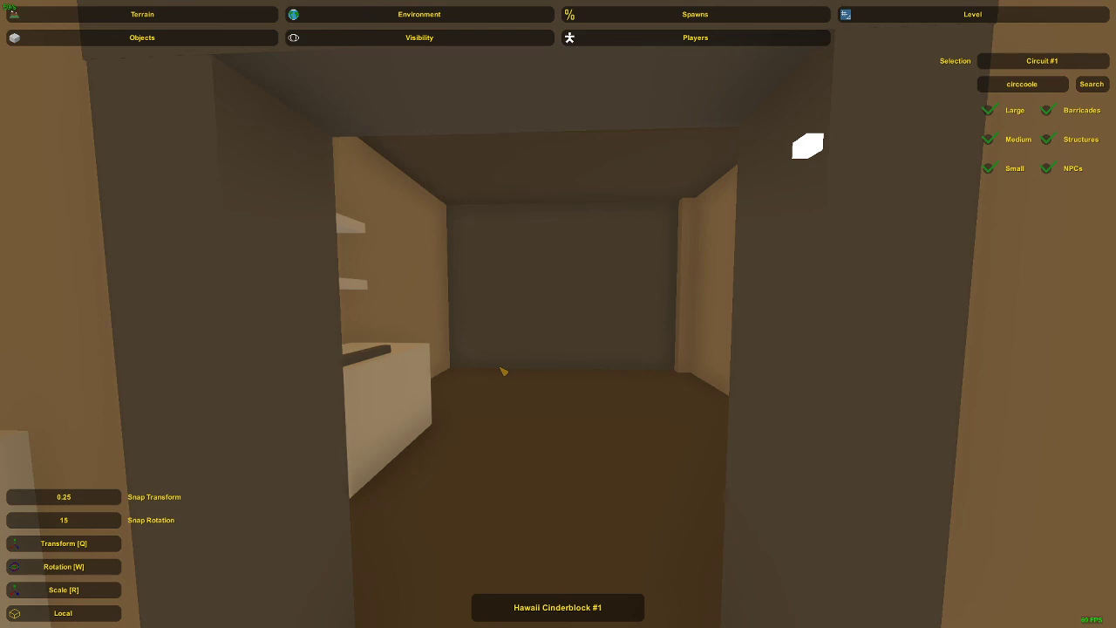
key(w)
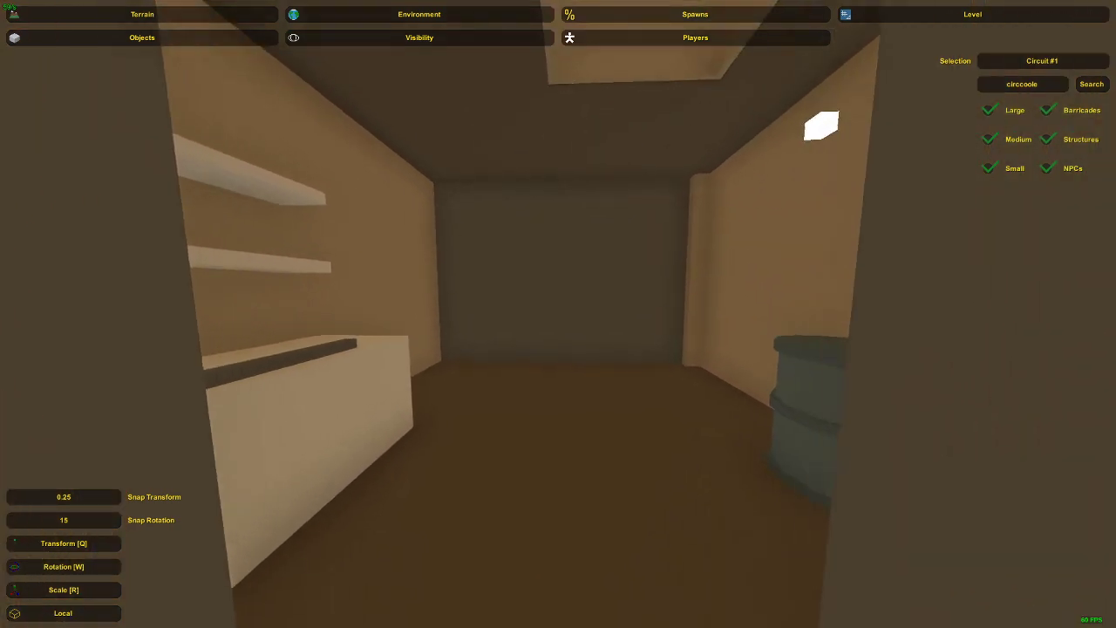
key(s)
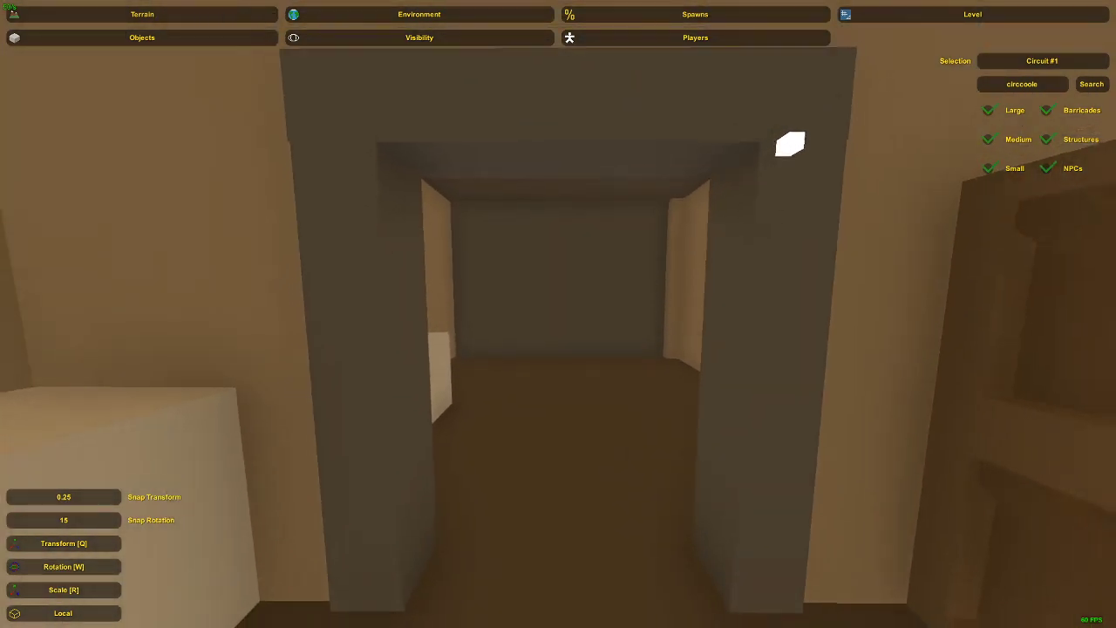
key(s)
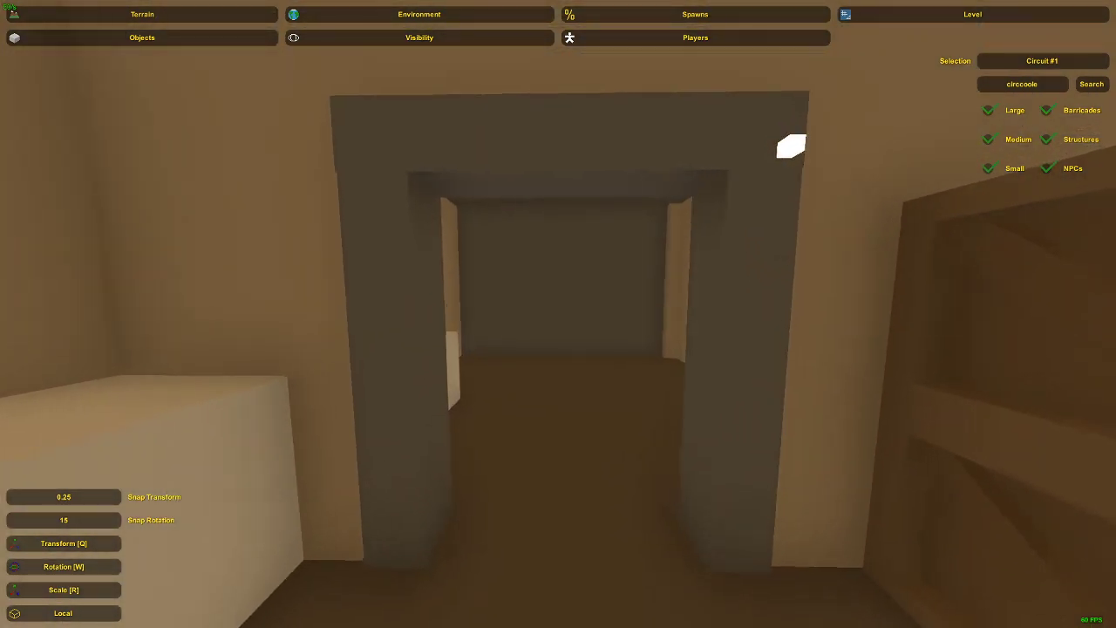
key(w)
key(s)
key(a)
key(d)
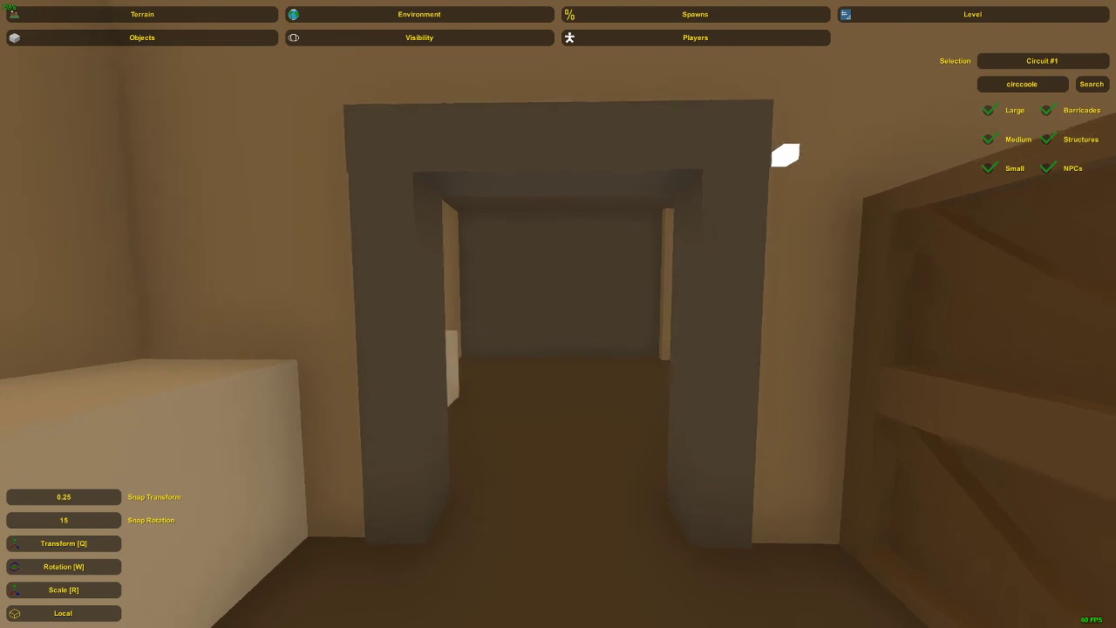
key(w)
key(s)
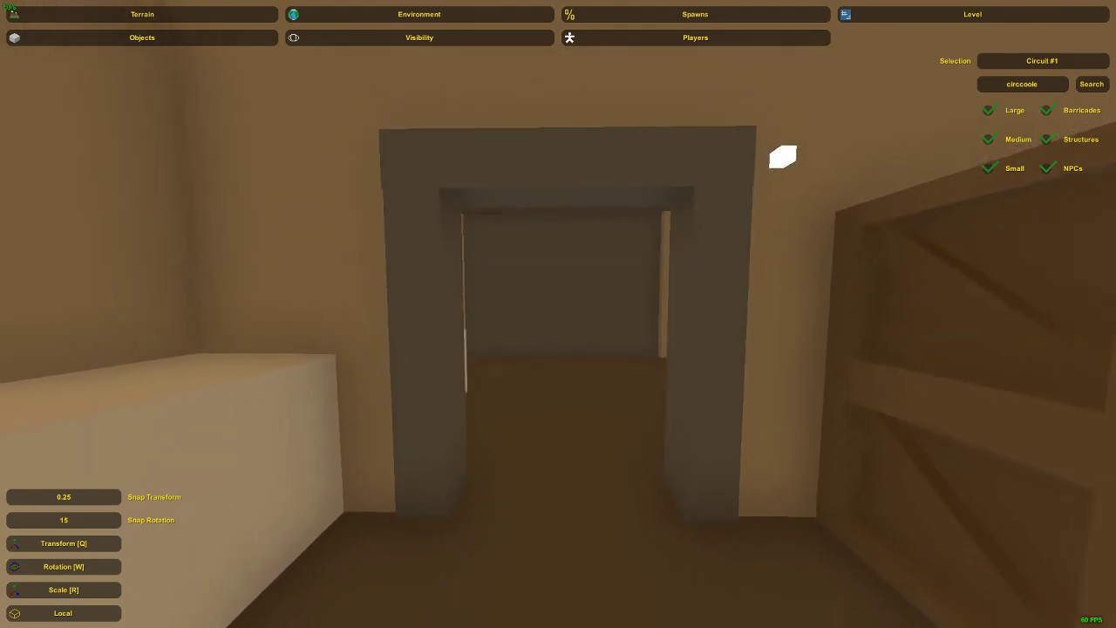
Examine the passage through the cinderblock doorway and the cooler with the two wall shelves in the adjoining room.
key(w)
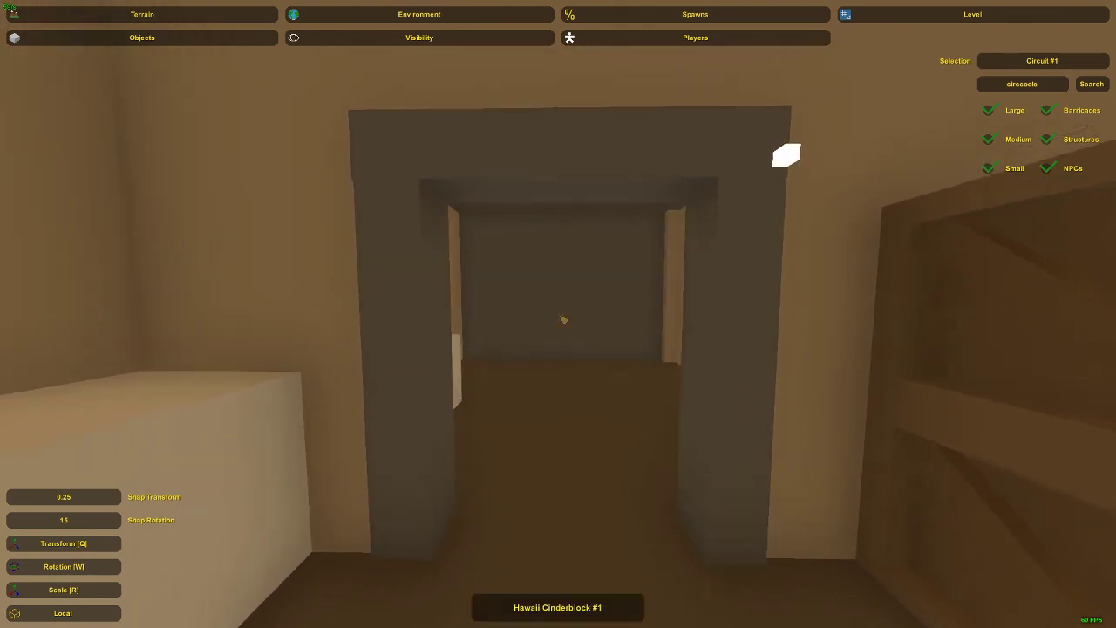
key(w)
key(w)
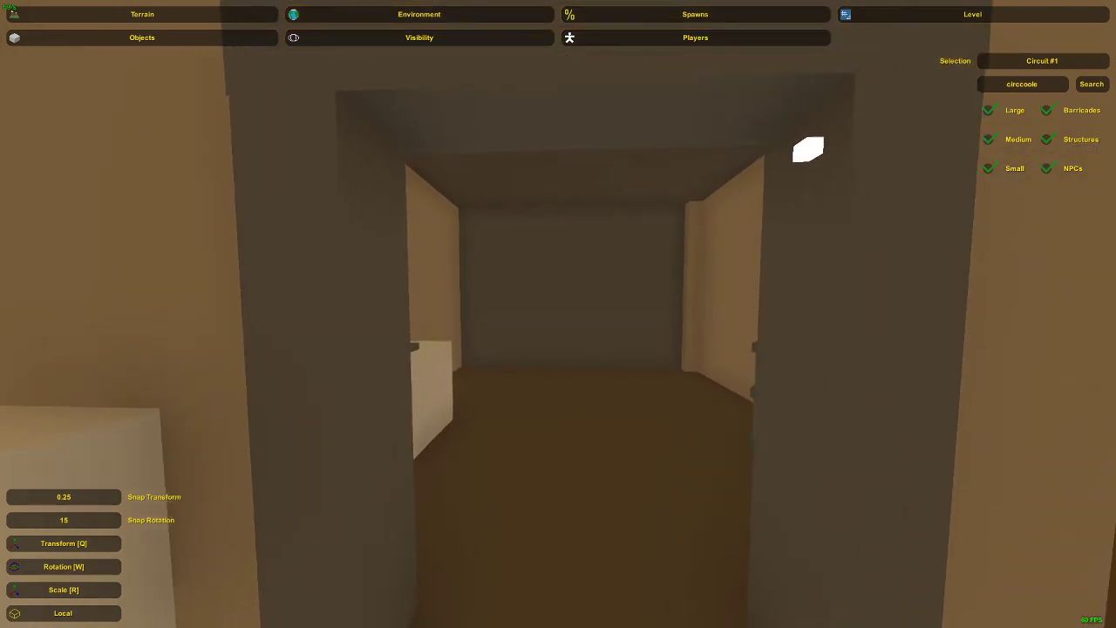
key(s)
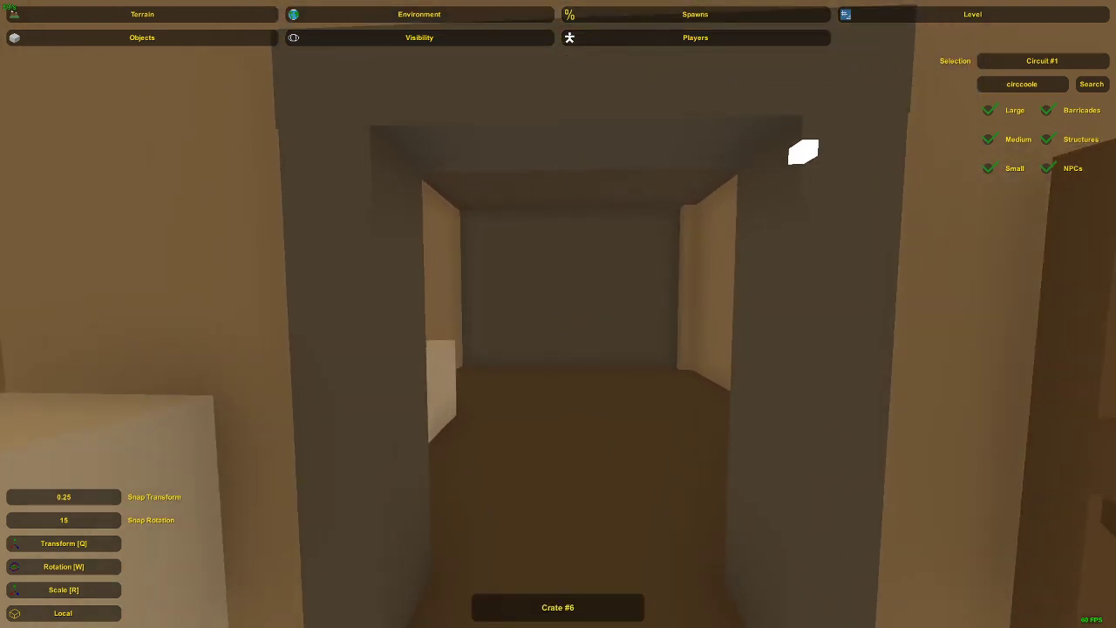
key(w)
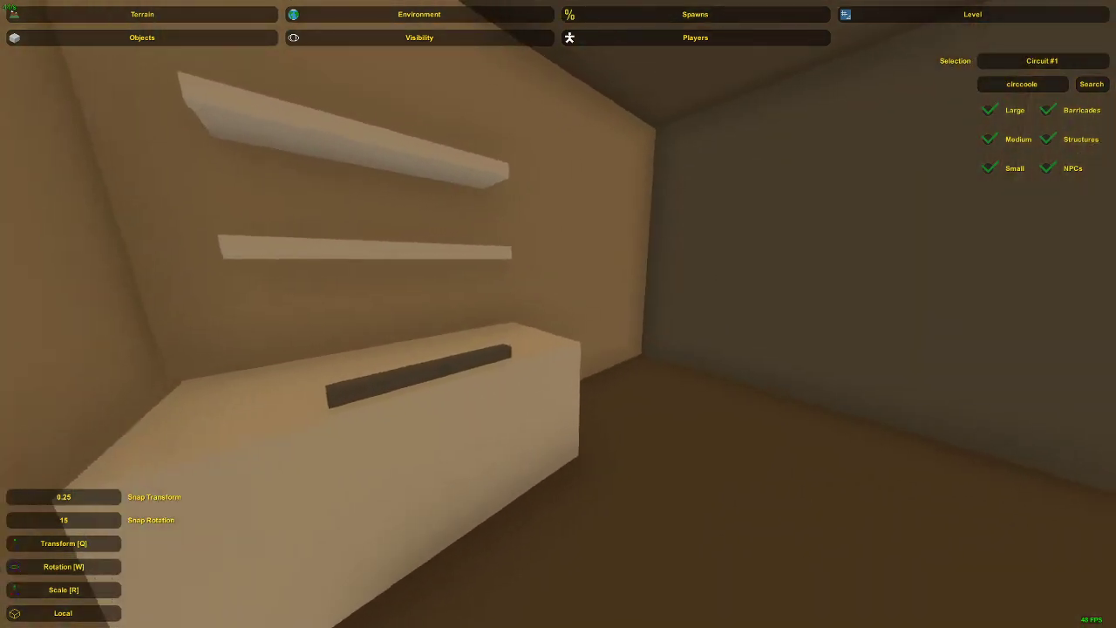
Check the two barrels and the empty floor corner beside them, and return to the view facing the doorway.
key(w)
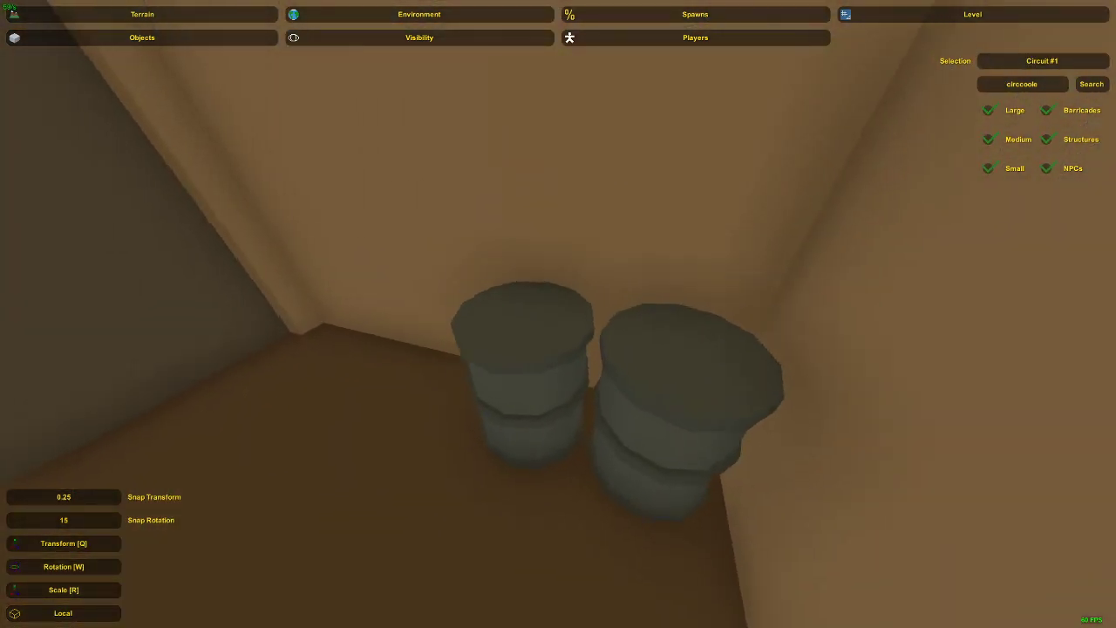
key(s)
key(w)
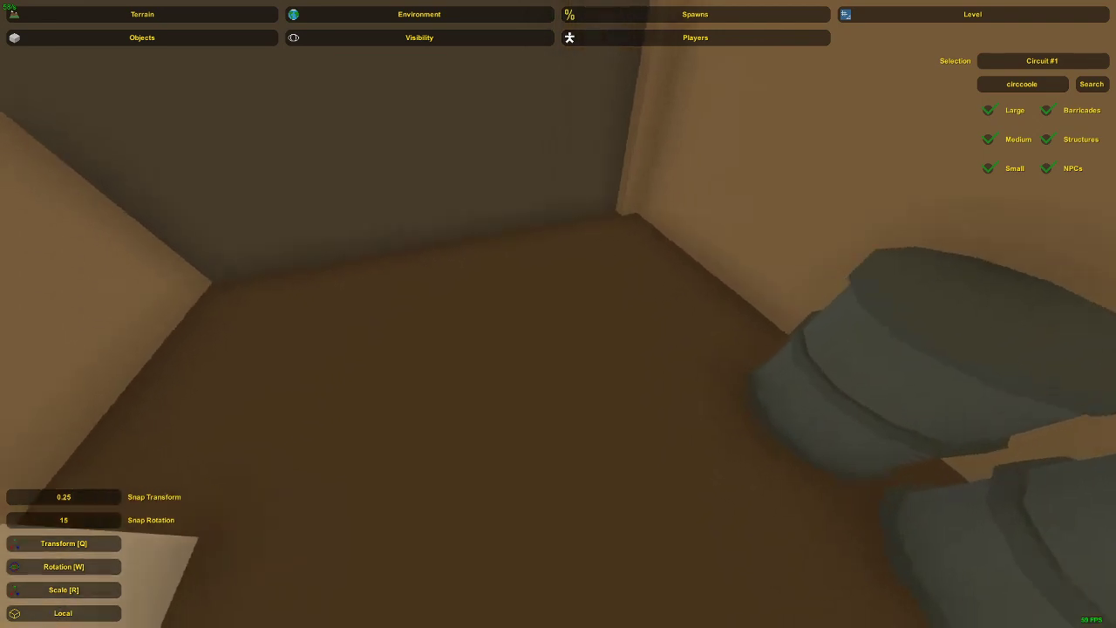
right_drag(558, 313, 593, 209)
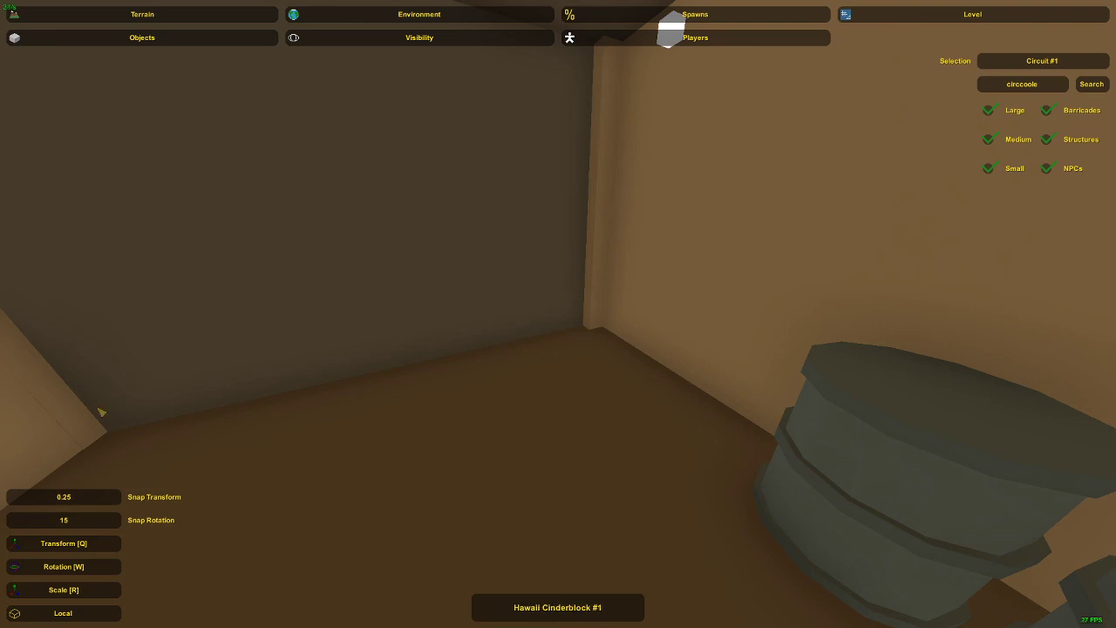
key(s)
right_drag(390, 419, 309, 389)
key(s)
key(w)
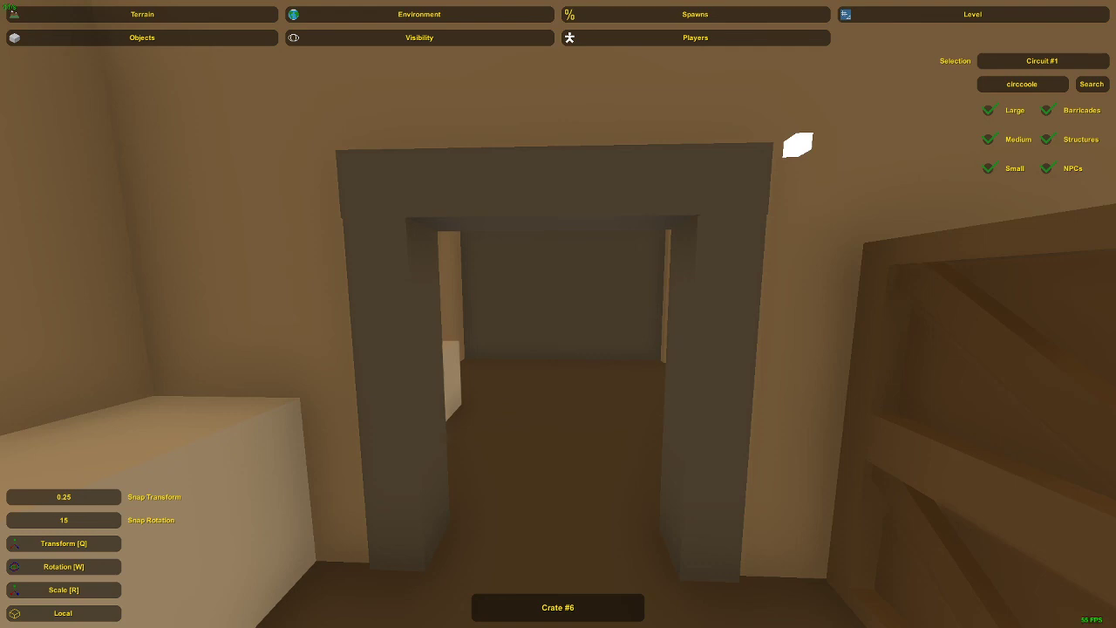
right_drag(295, 385, 560, 306)
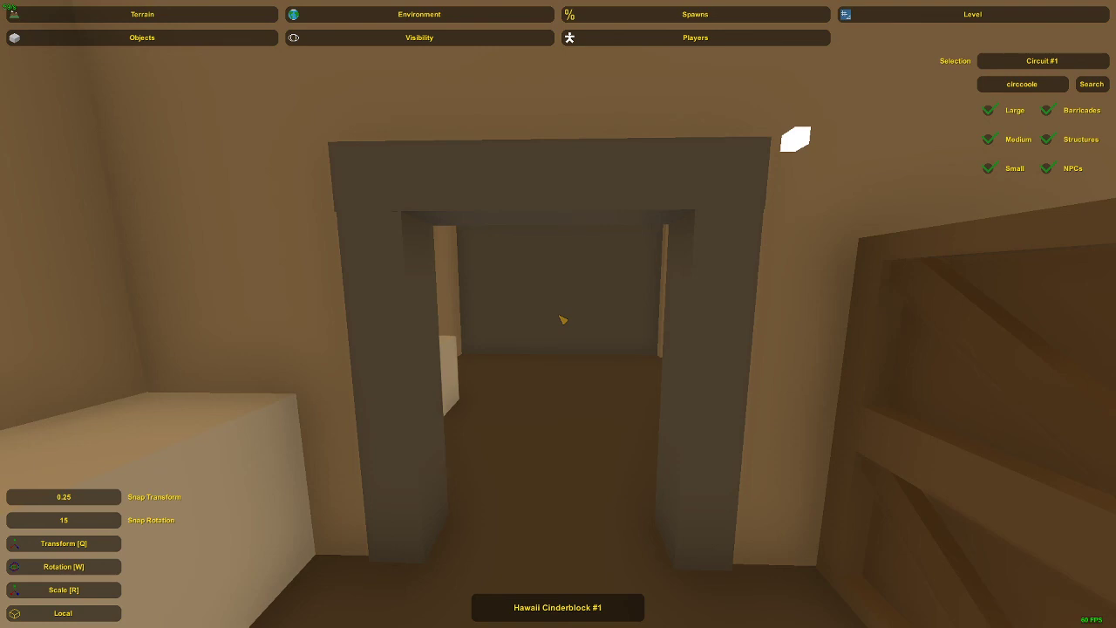